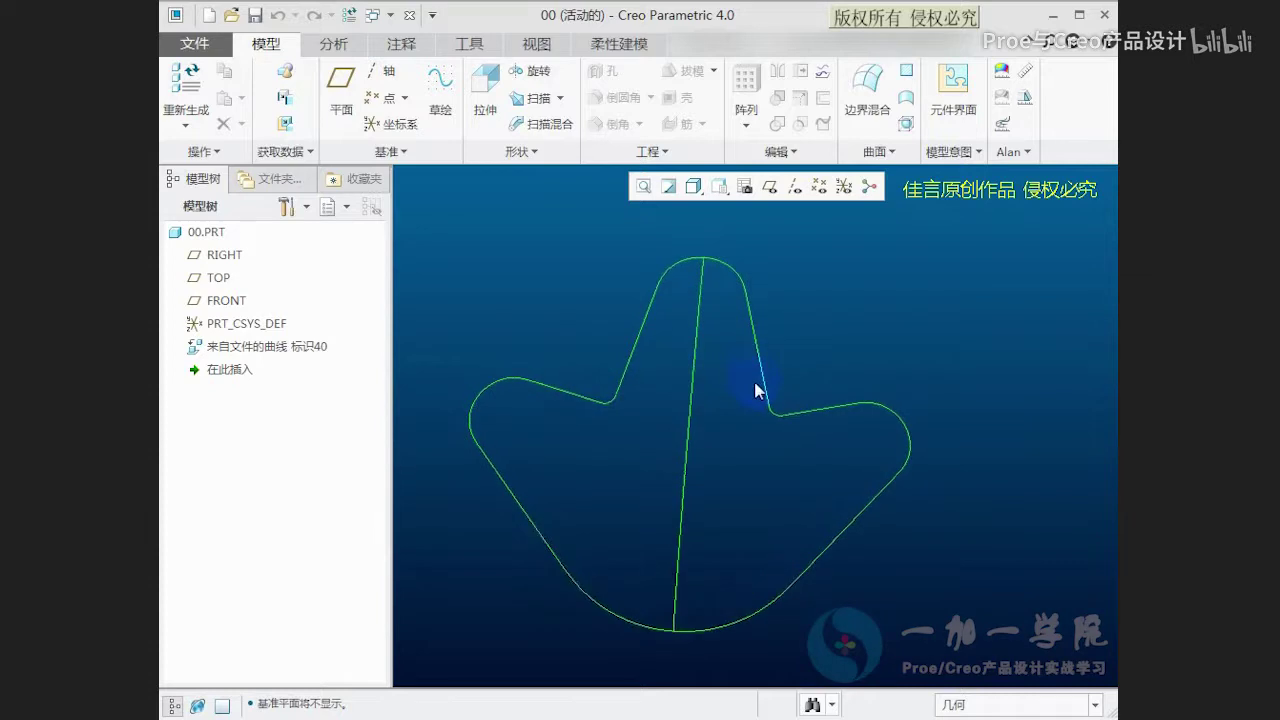
Step: Orbit and zoom the imported curve to view it at an angle
mouse_move(740, 347)
middle_mouse_down()
mouse_move(760, 363)
mouse_move(717, 358)
mouse_move(739, 392)
mouse_move(751, 371)
mouse_move(737, 371)
mouse_move(766, 423)
mouse_move(716, 381)
mouse_move(746, 386)
mouse_move(717, 380)
mouse_move(714, 337)
mouse_move(746, 356)
middle_mouse_up()
mouse_move(737, 286)
left_mouse_down()
mouse_move(529, 509)
mouse_move(709, 277)
left_mouse_up()
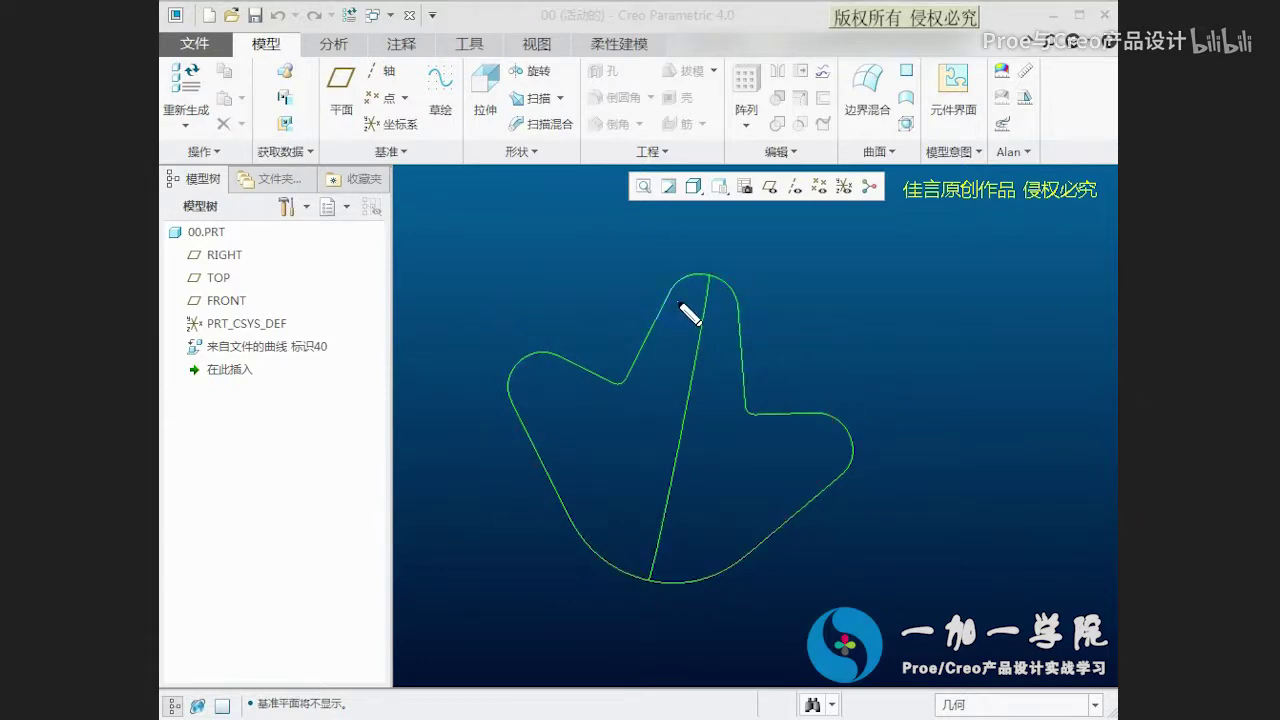
mouse_move(668, 266)
left_mouse_down()
mouse_move(514, 523)
mouse_move(669, 270)
left_mouse_up()
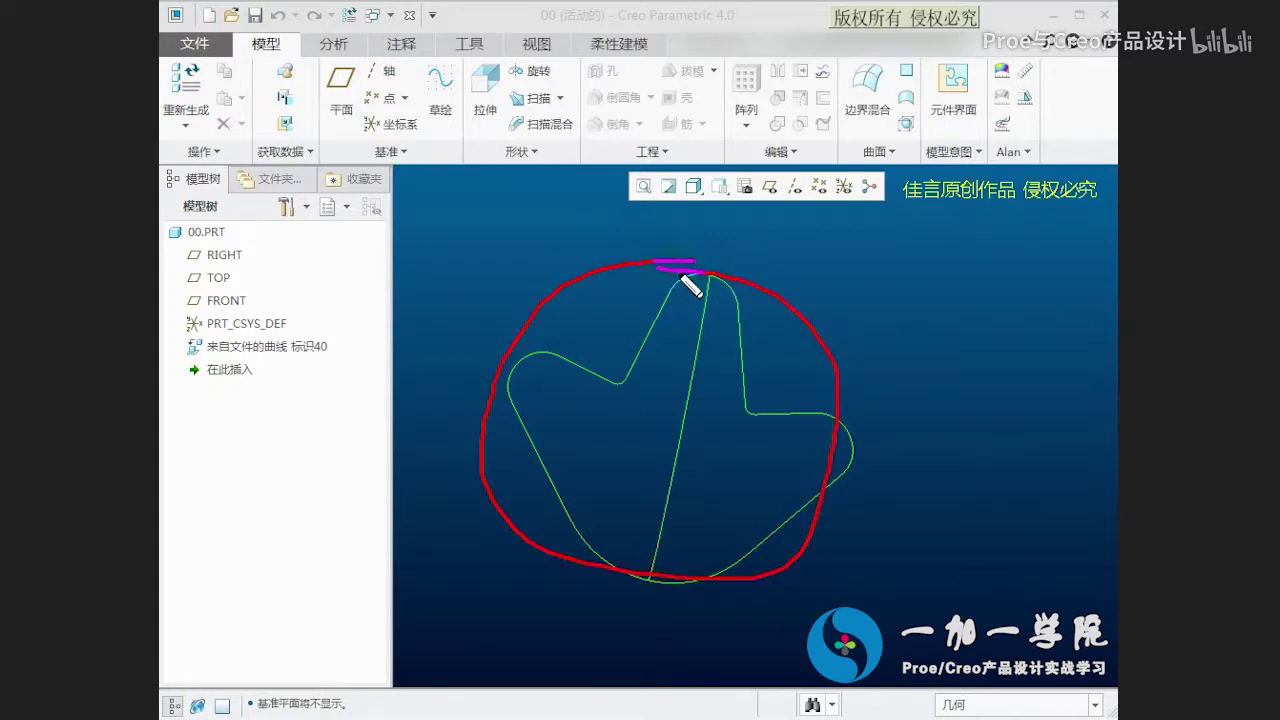
key("Escape")
mouse_move(731, 322)
middle_mouse_down()
mouse_move(728, 334)
mouse_move(728, 286)
middle_mouse_up()
mouse_move(667, 252)
left_mouse_down()
mouse_move(774, 634)
mouse_move(680, 328)
left_mouse_up()
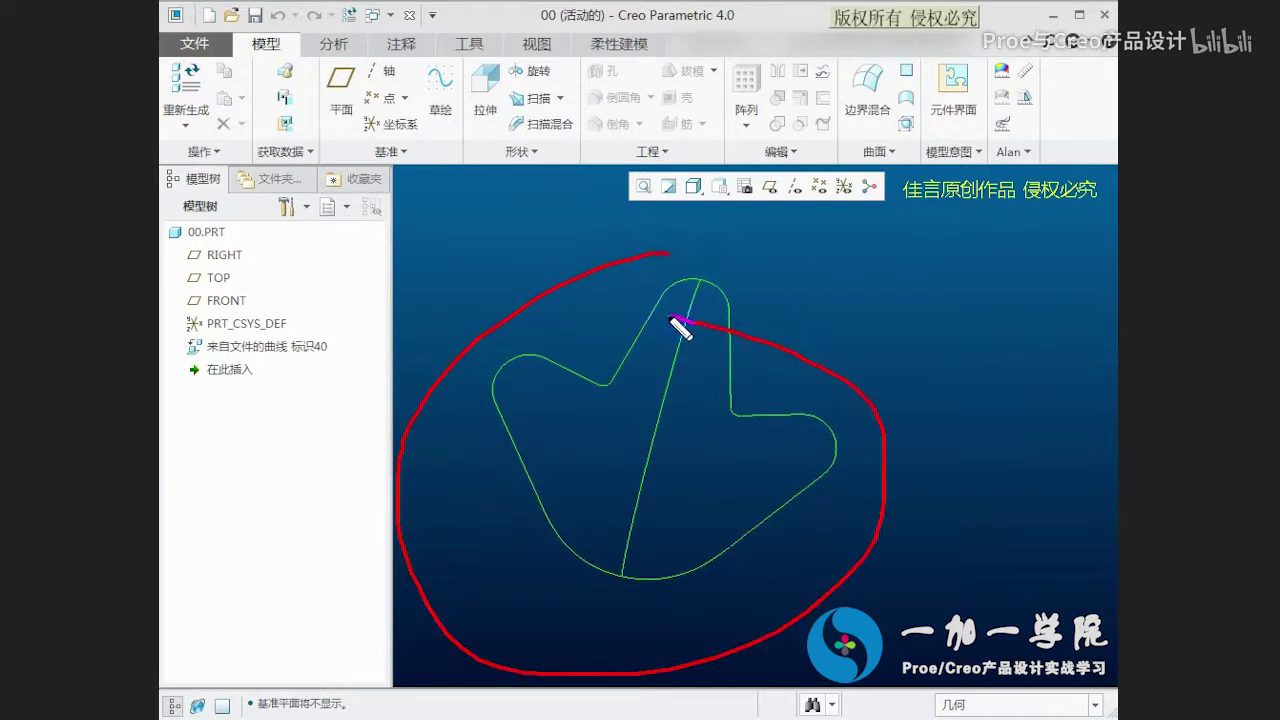
key("Escape")
mouse_move(728, 366)
middle_mouse_down()
mouse_move(749, 360)
mouse_move(750, 398)
mouse_move(741, 376)
middle_mouse_up()
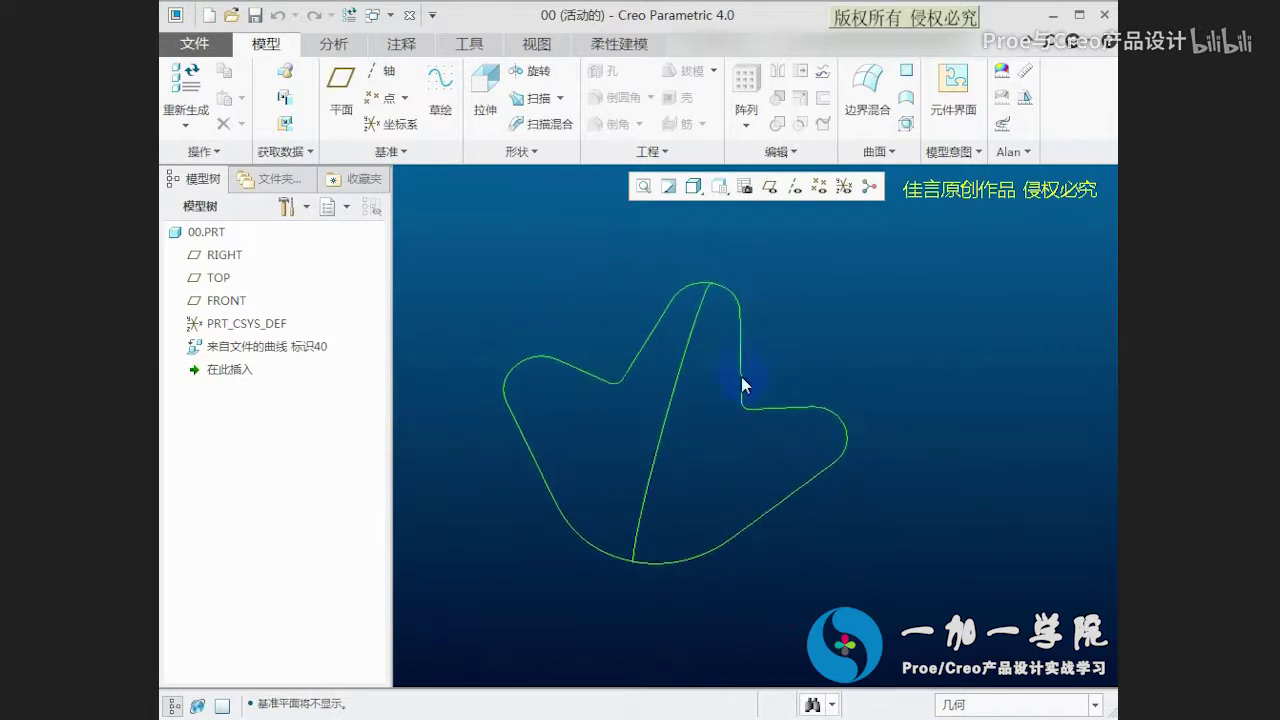
mouse_move(718, 250)
left_mouse_down()
mouse_move(565, 548)
mouse_move(704, 238)
left_mouse_up()
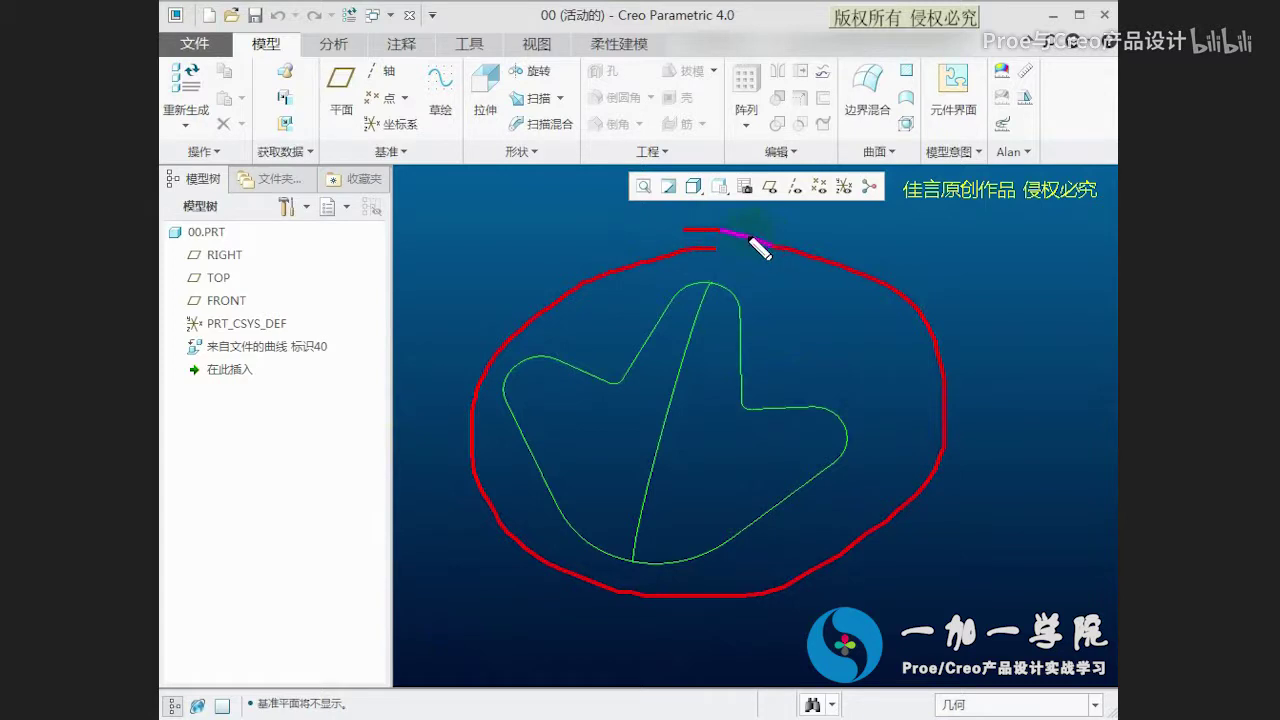
left_click_drag(712, 92, 738, 130)
left_click_drag(797, 93, 792, 120)
mouse_move(812, 72)
left_mouse_down()
mouse_move(866, 93)
mouse_move(850, 188)
left_mouse_up()
left_click_drag(905, 98, 912, 140)
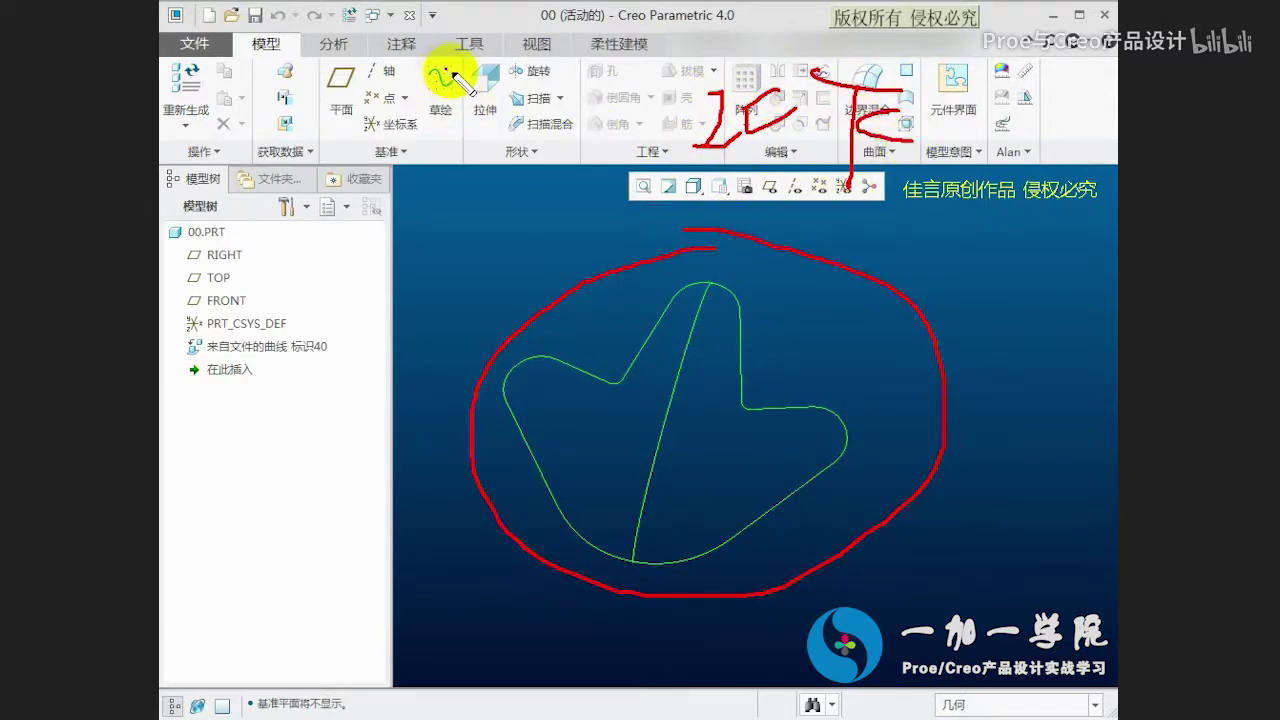
left_click_drag(657, 150, 920, 184)
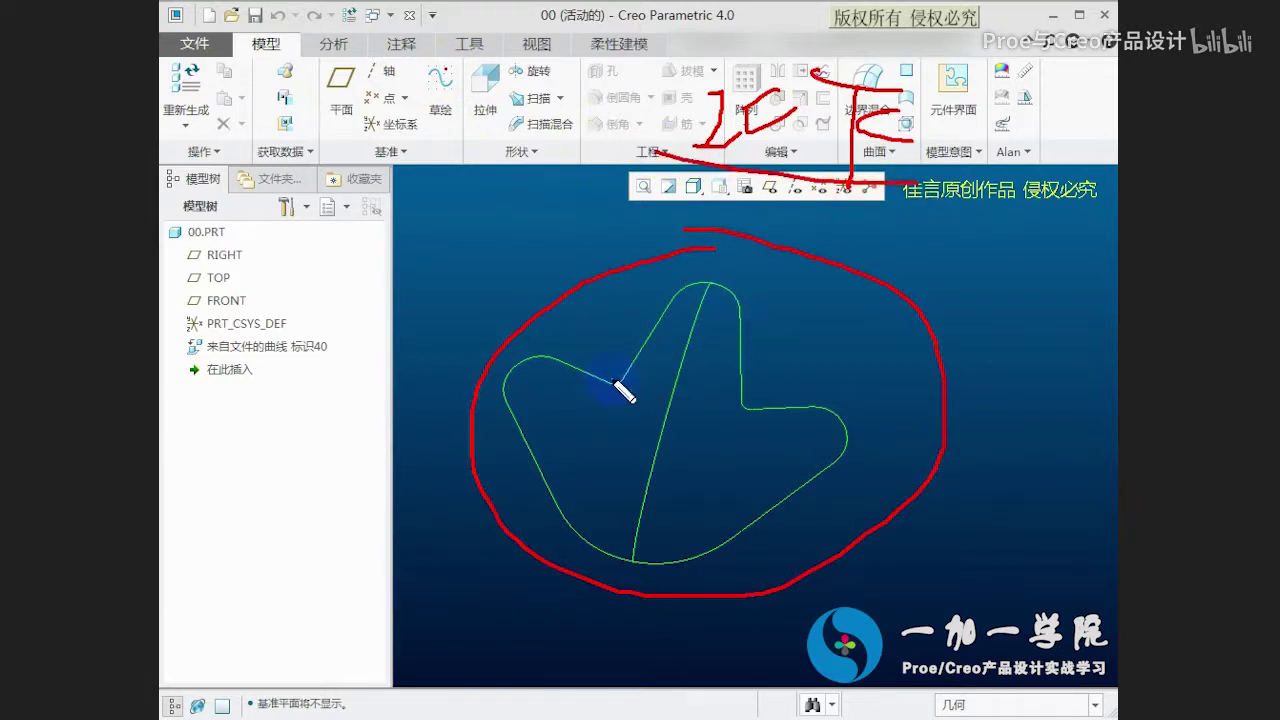
left_click_drag(677, 378, 678, 472)
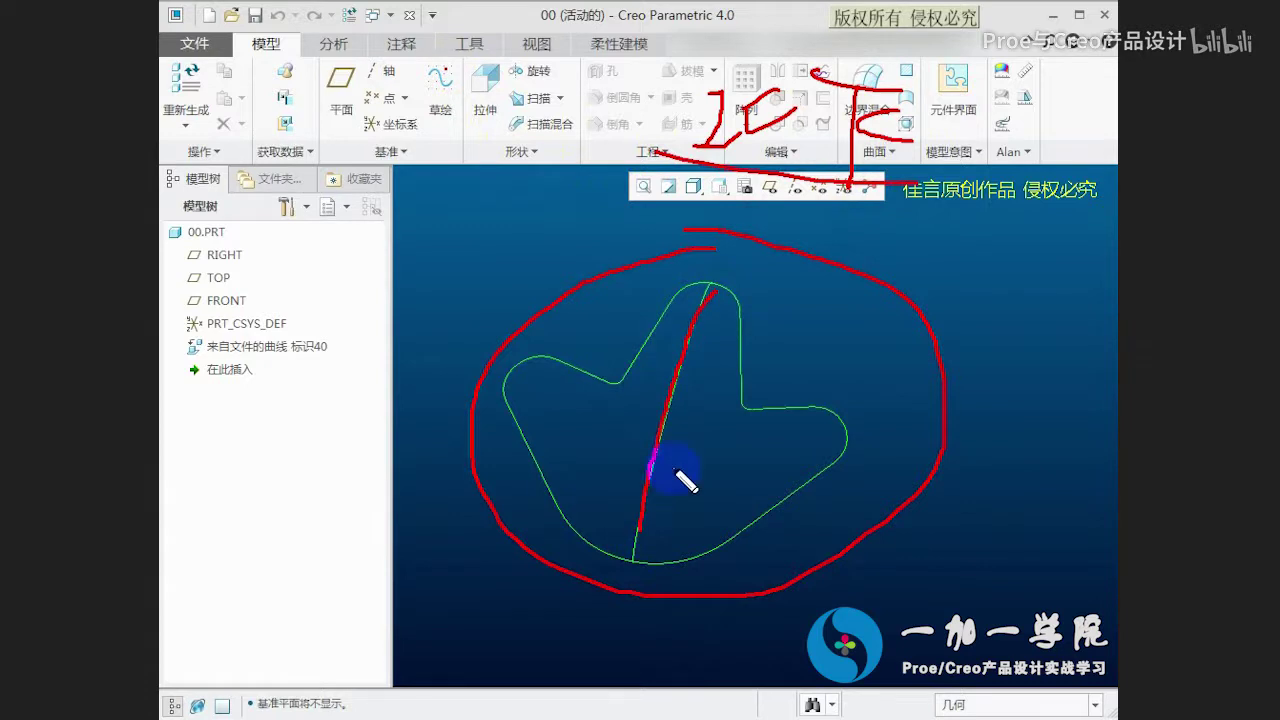
left_click_drag(690, 56, 672, 190)
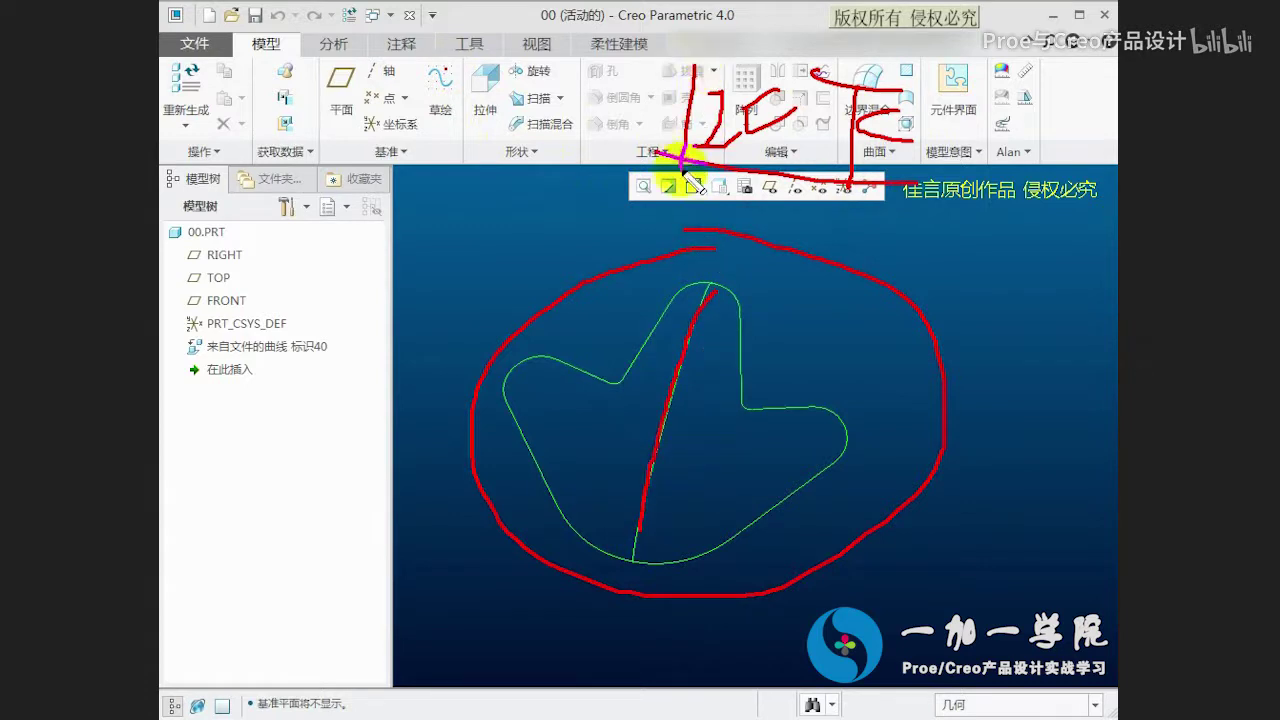
left_click_drag(735, 58, 930, 165)
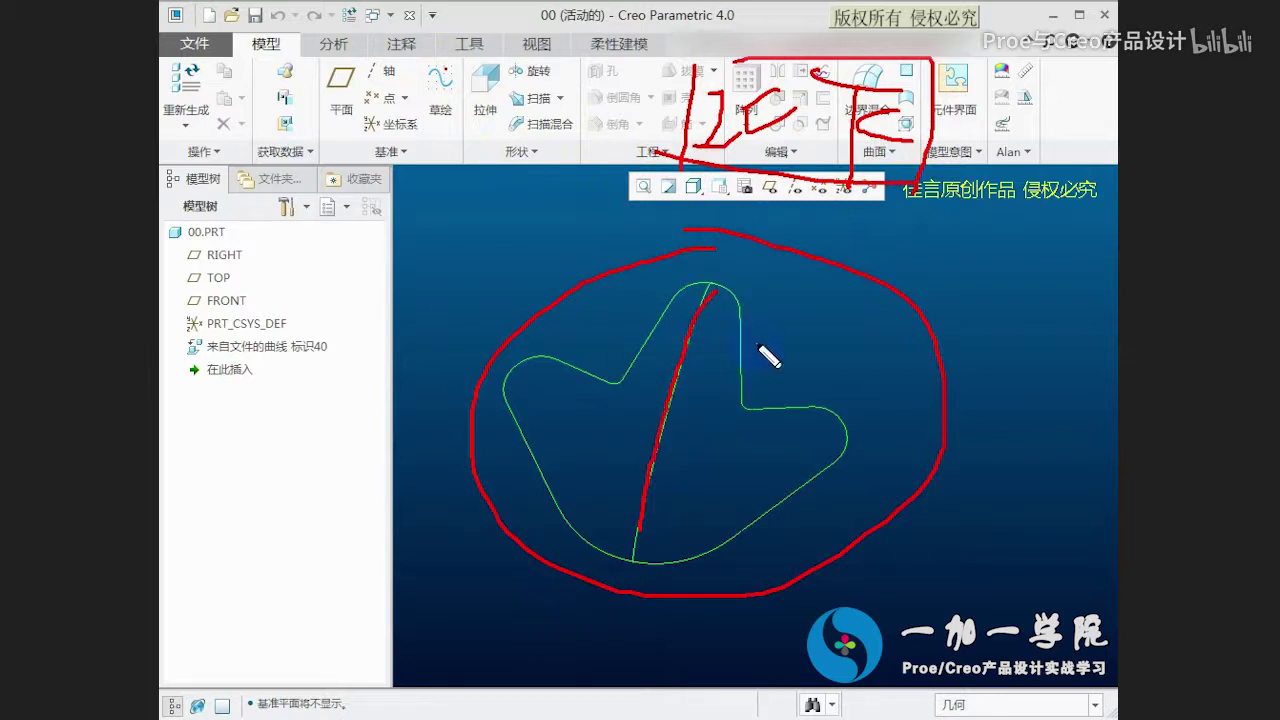
key("Escape")
mouse_move(748, 342)
middle_mouse_down()
mouse_move(756, 353)
mouse_move(730, 382)
mouse_move(726, 349)
mouse_move(710, 351)
mouse_move(726, 366)
mouse_move(737, 351)
mouse_move(746, 288)
middle_mouse_up()
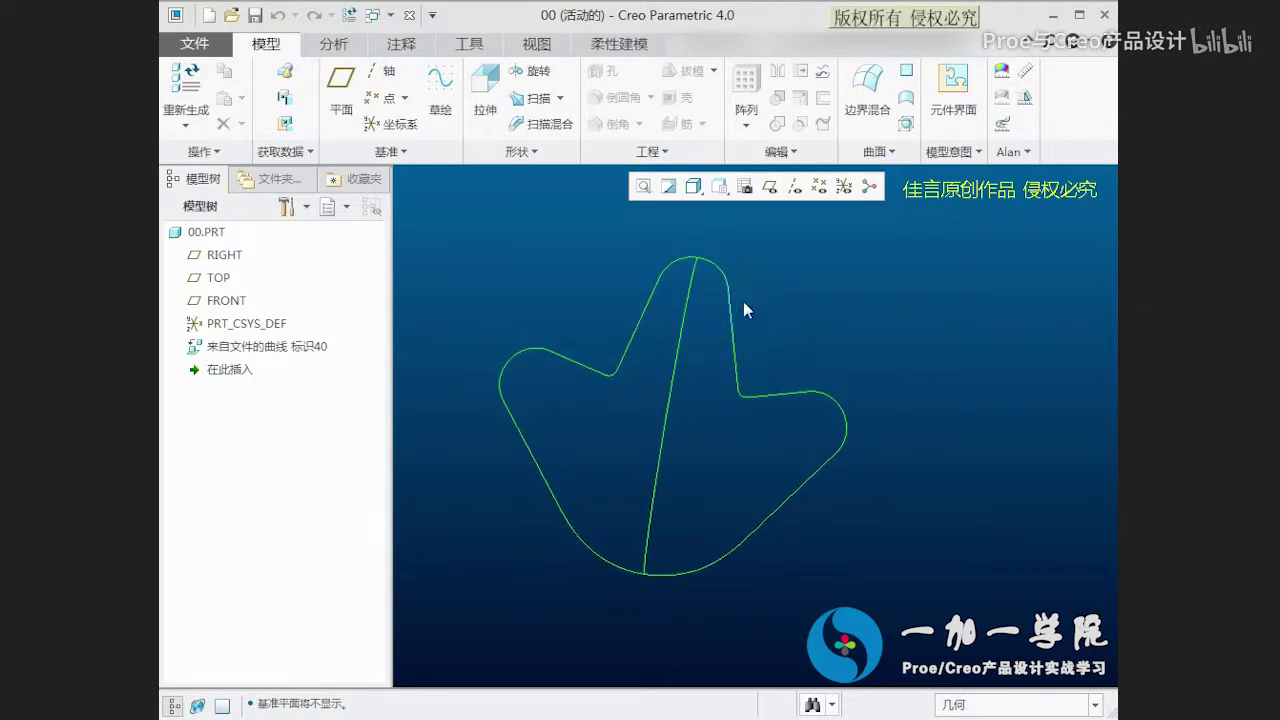
Step: Start a curvature analysis on imported curve F5 and enlarge the comb scale
left_click(1002, 124)
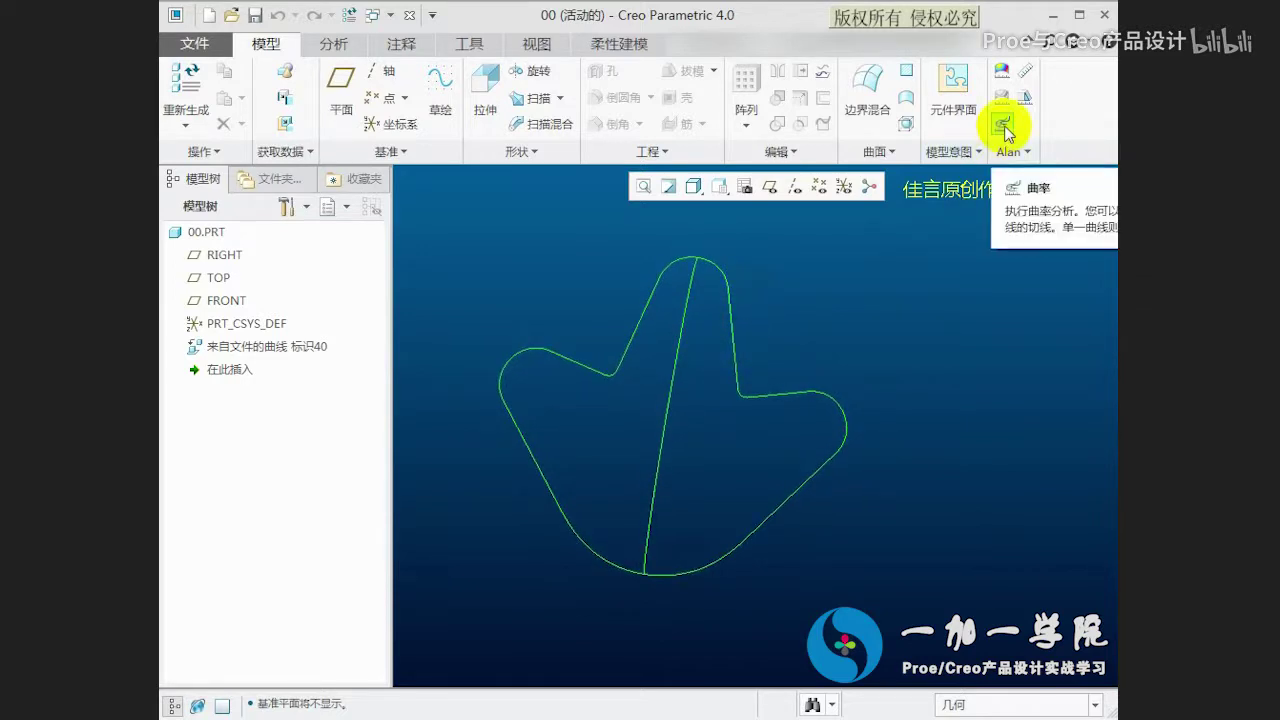
mouse_move(751, 417)
middle_mouse_down("shift")
mouse_move(719, 373)
mouse_move(640, 376)
mouse_move(585, 357)
middle_mouse_up("shift")
left_click(613, 352)
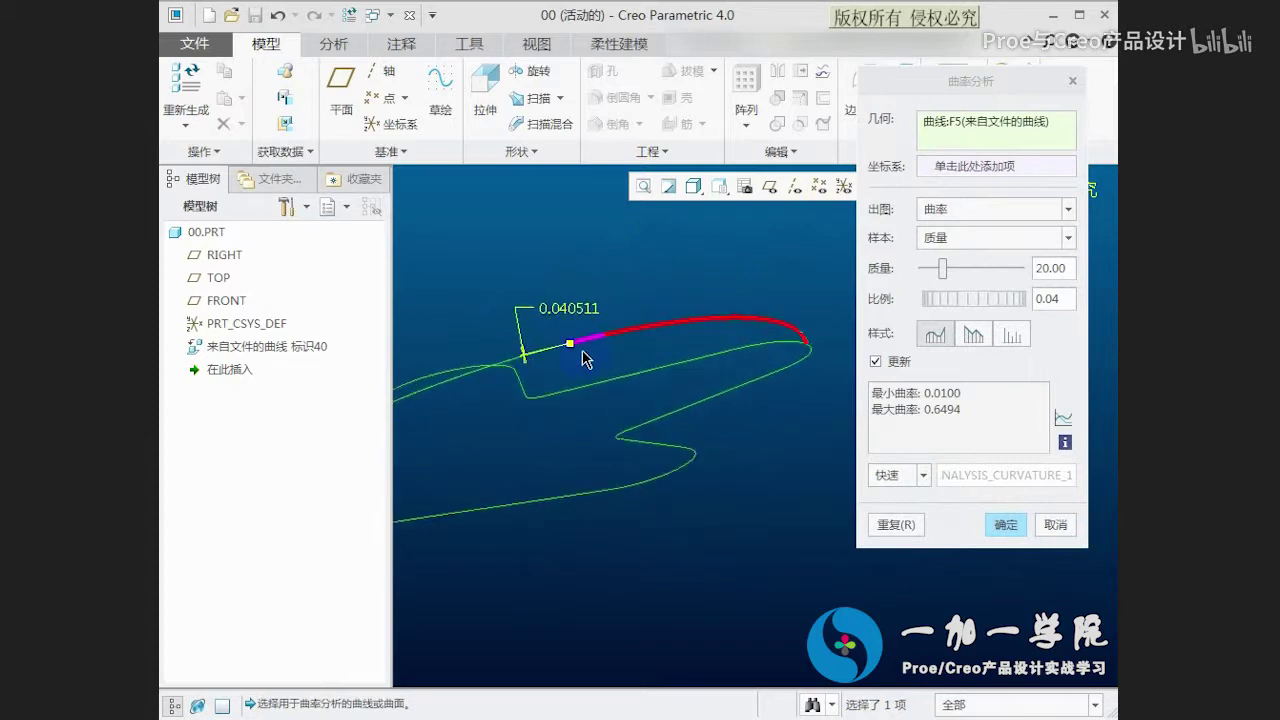
left_click_drag(570, 344, 571, 331)
middle_click_drag(571, 331, 648, 374)
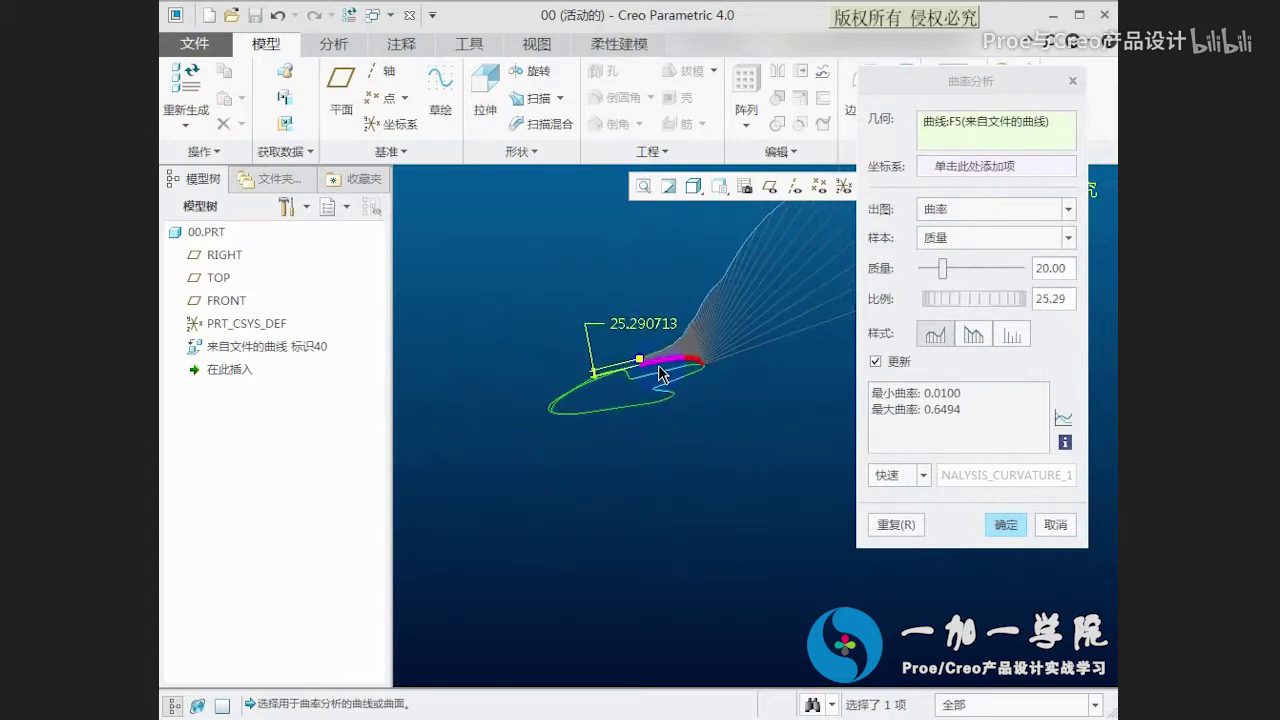
scroll(648, 374, "down", 2)
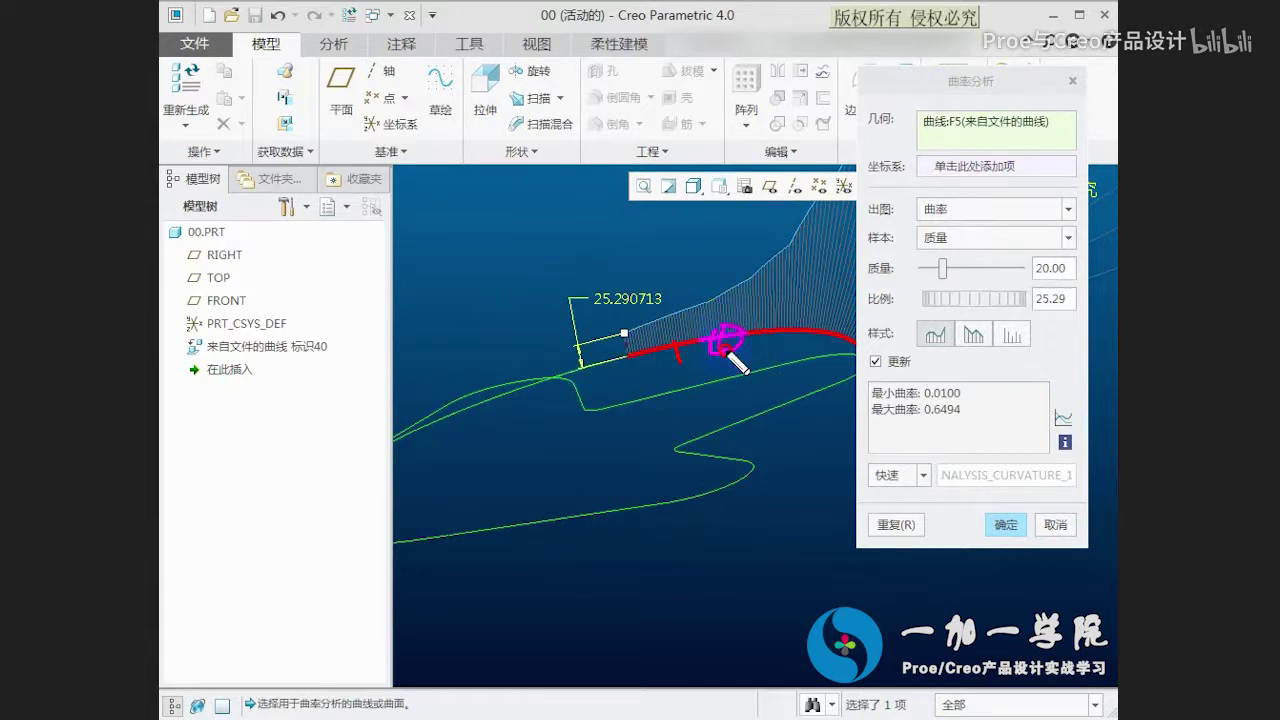
Step: Orbit the curve to inspect its curvature comb from several angles
middle_click_drag(738, 366, 615, 390)
mouse_move(515, 450)
left_mouse_down()
mouse_move(657, 337)
mouse_move(686, 394)
mouse_move(614, 414)
mouse_move(720, 360)
left_mouse_up()
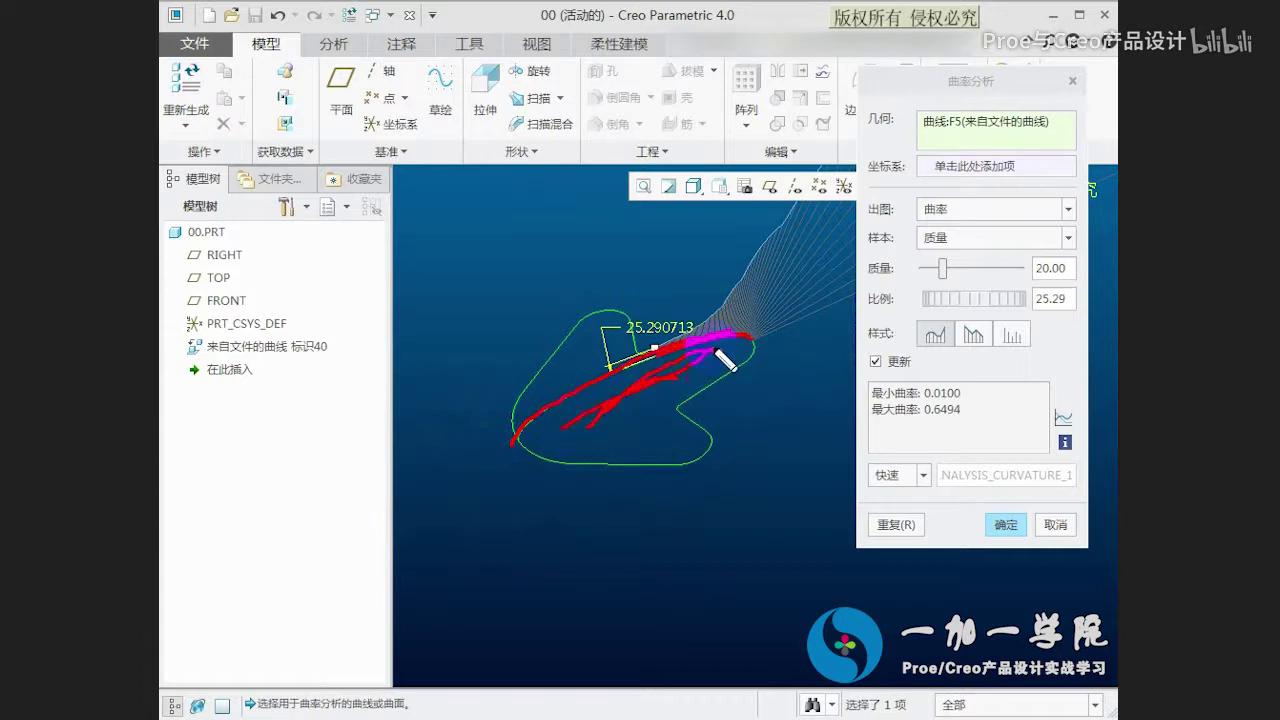
key("Escape")
mouse_move(679, 372)
middle_mouse_down()
mouse_move(692, 348)
mouse_move(725, 340)
middle_mouse_up()
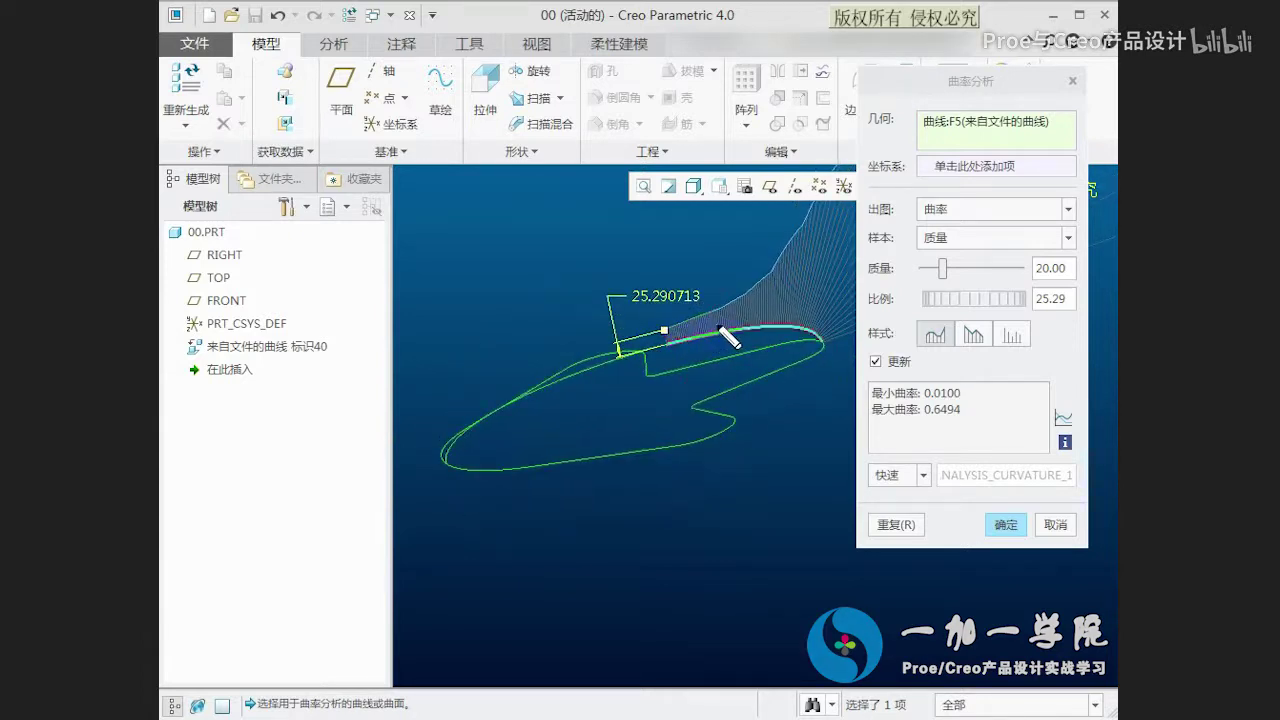
middle_click_drag(623, 366, 637, 393)
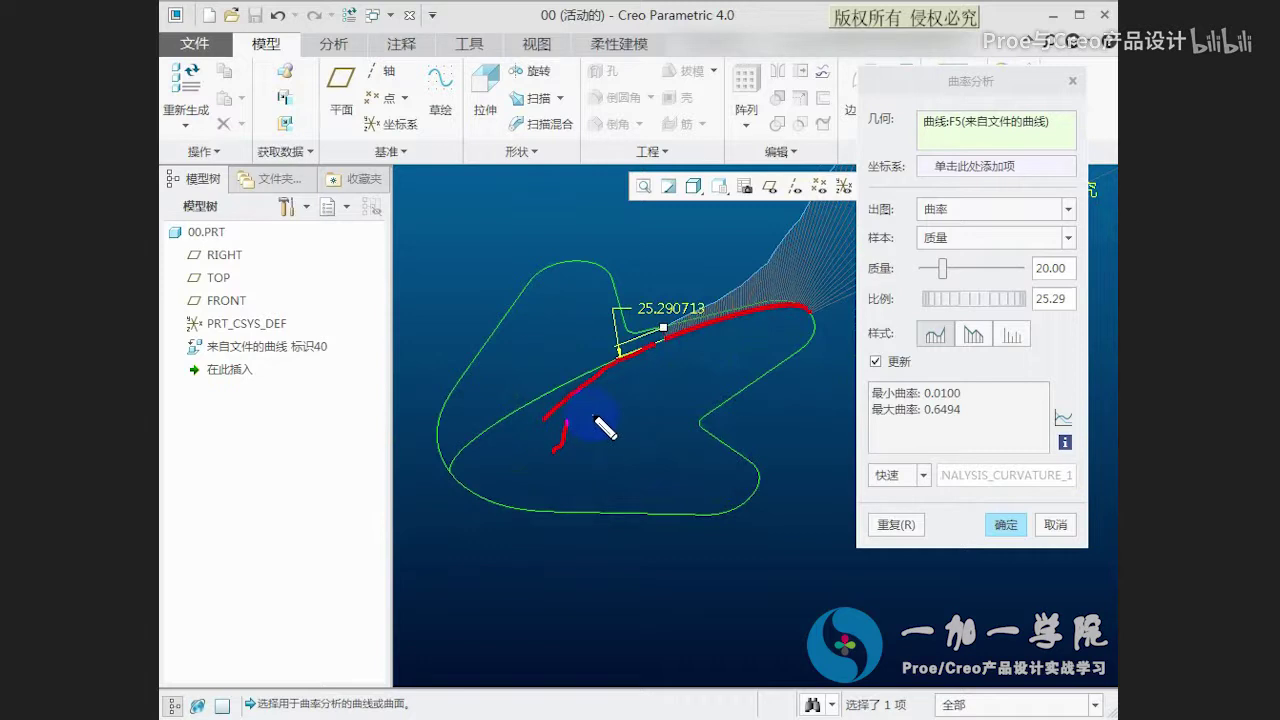
mouse_move(598, 418)
middle_mouse_down()
mouse_move(677, 354)
mouse_move(651, 362)
middle_mouse_up()
scroll(645, 352, "up", 3)
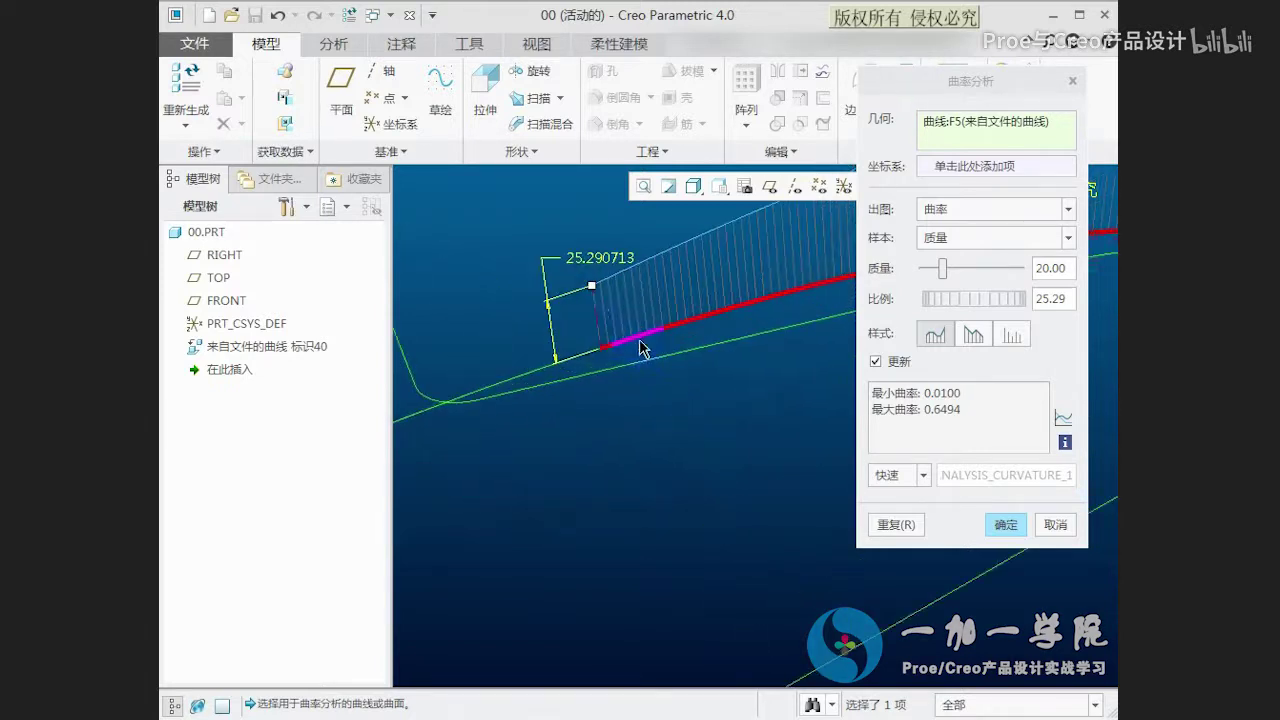
Step: Shorten the curvature comb to scale 10.41, then orbit the curve loop to review it
left_click_drag(594, 291, 599, 328)
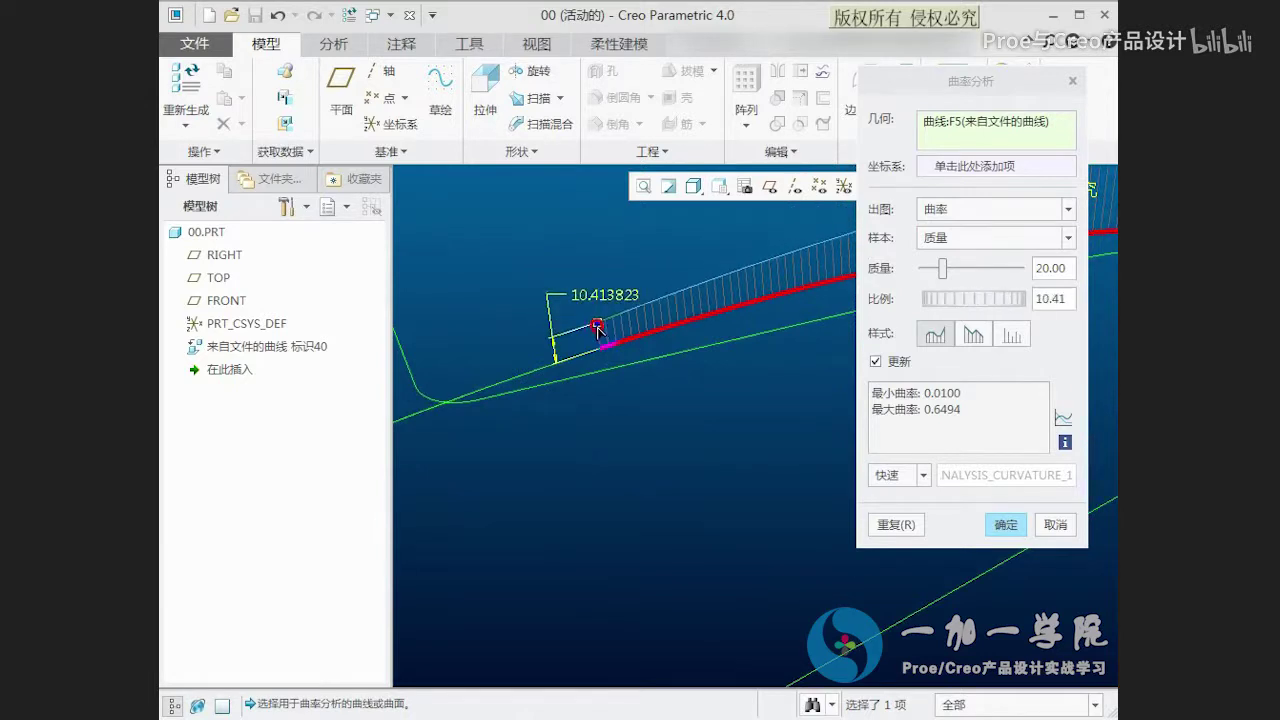
middle_click_drag(599, 328, 623, 366)
scroll(593, 330, "down", 2)
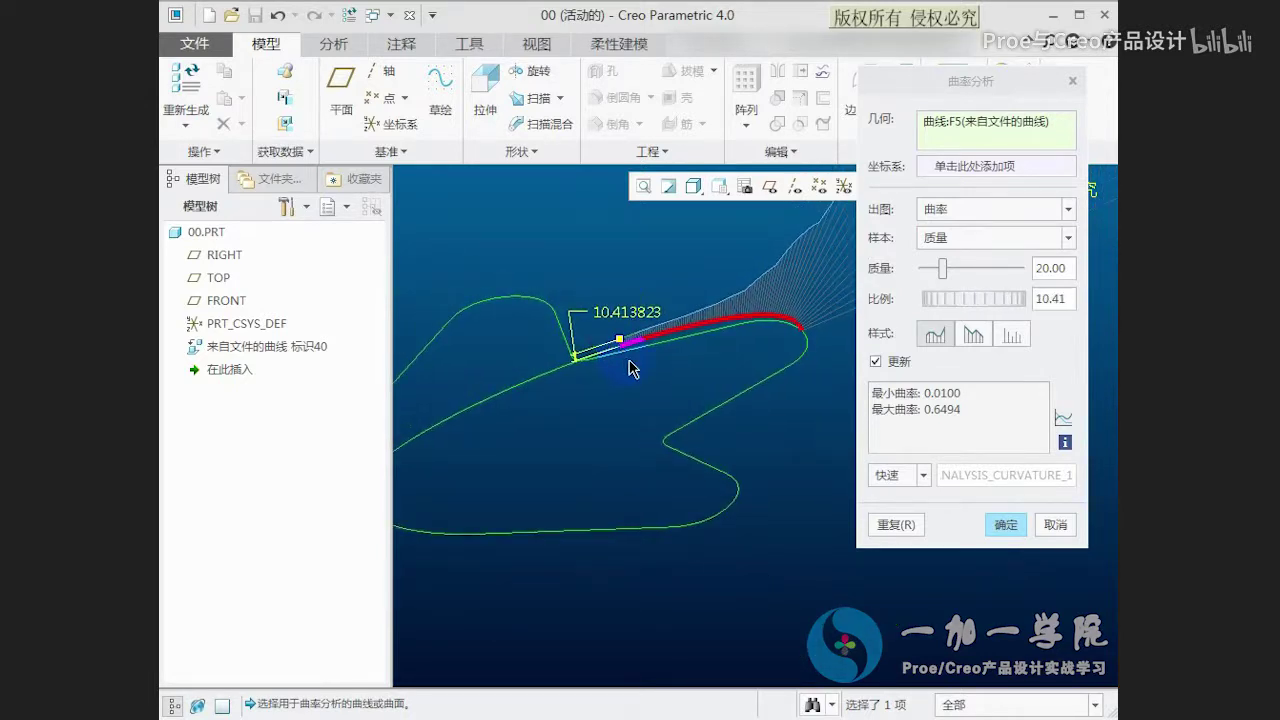
scroll(640, 376, "down", 3)
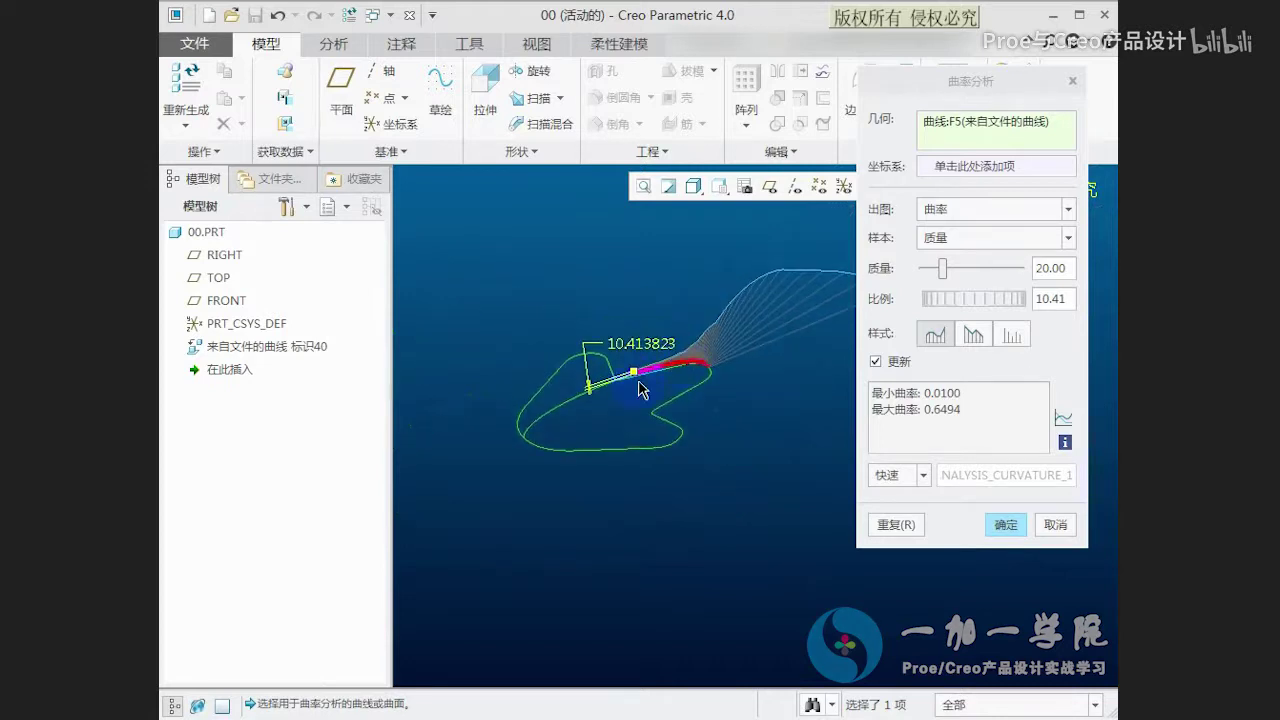
scroll(645, 380, "up", 4)
mouse_move(559, 176)
left_mouse_down()
mouse_move(567, 122)
mouse_move(582, 198)
left_mouse_up()
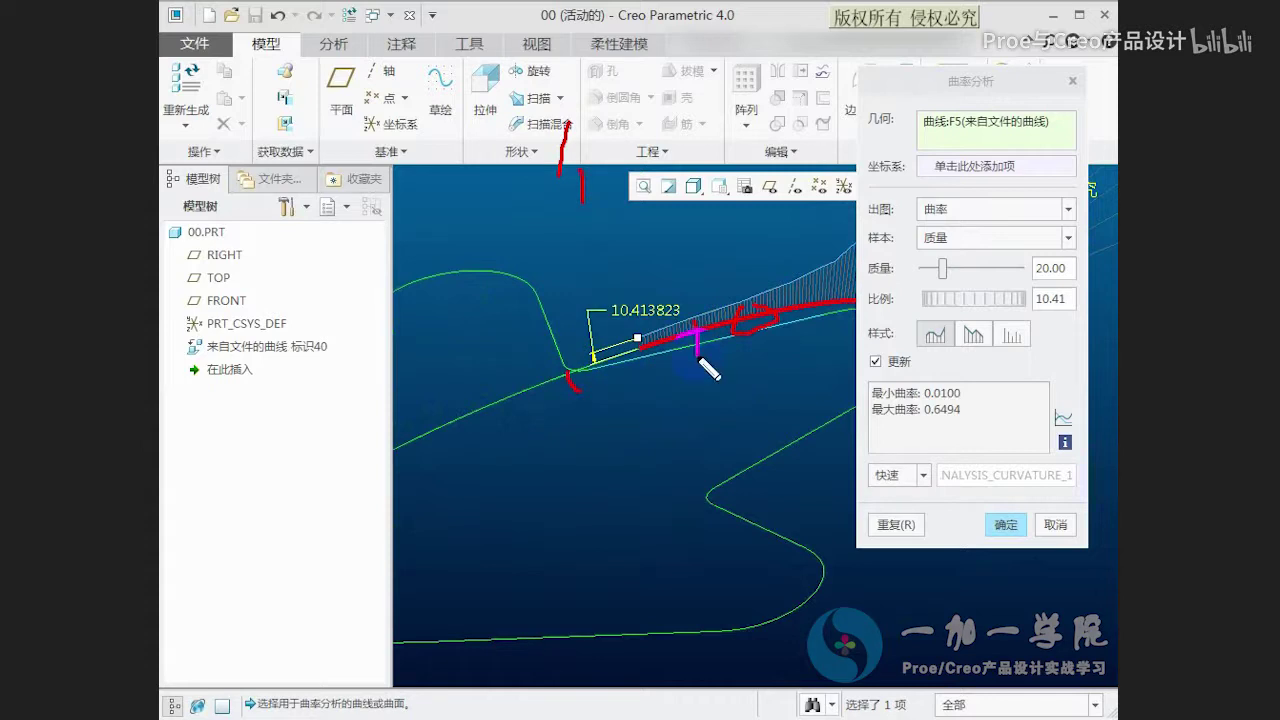
key("Escape")
scroll(720, 350, "down", 2)
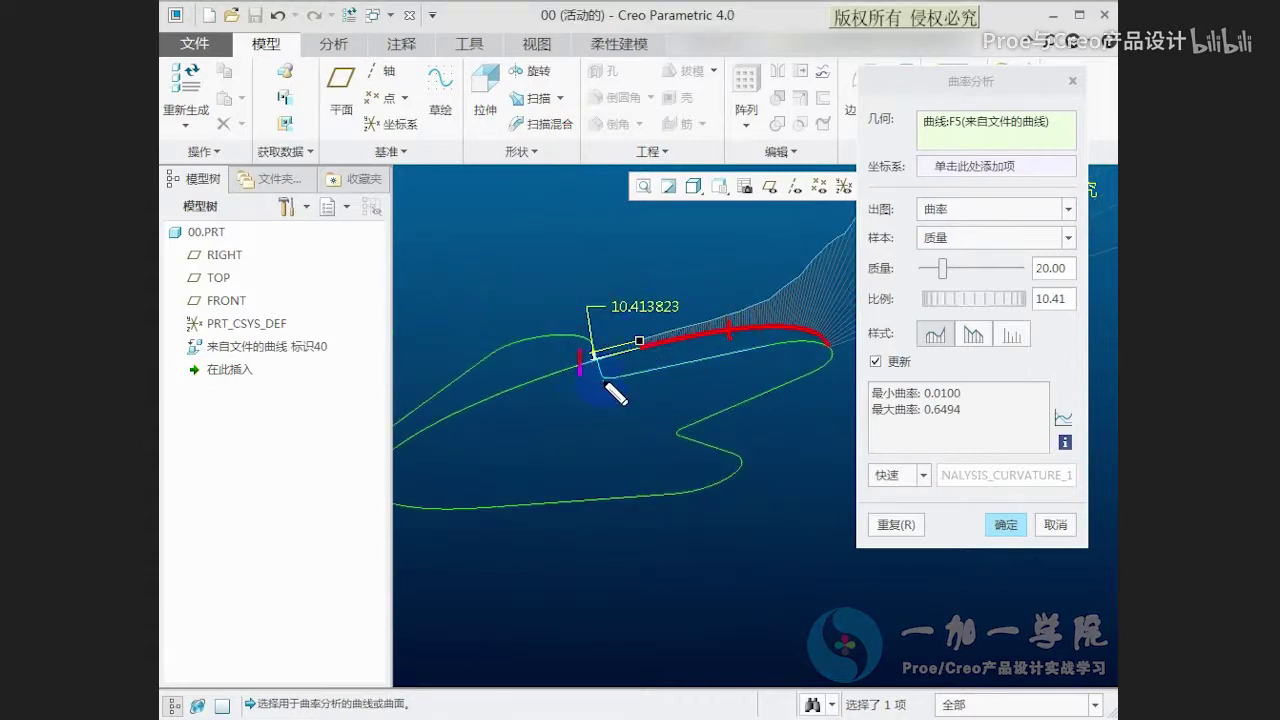
mouse_move(499, 401)
left_mouse_down()
mouse_move(652, 352)
mouse_move(700, 352)
left_mouse_up()
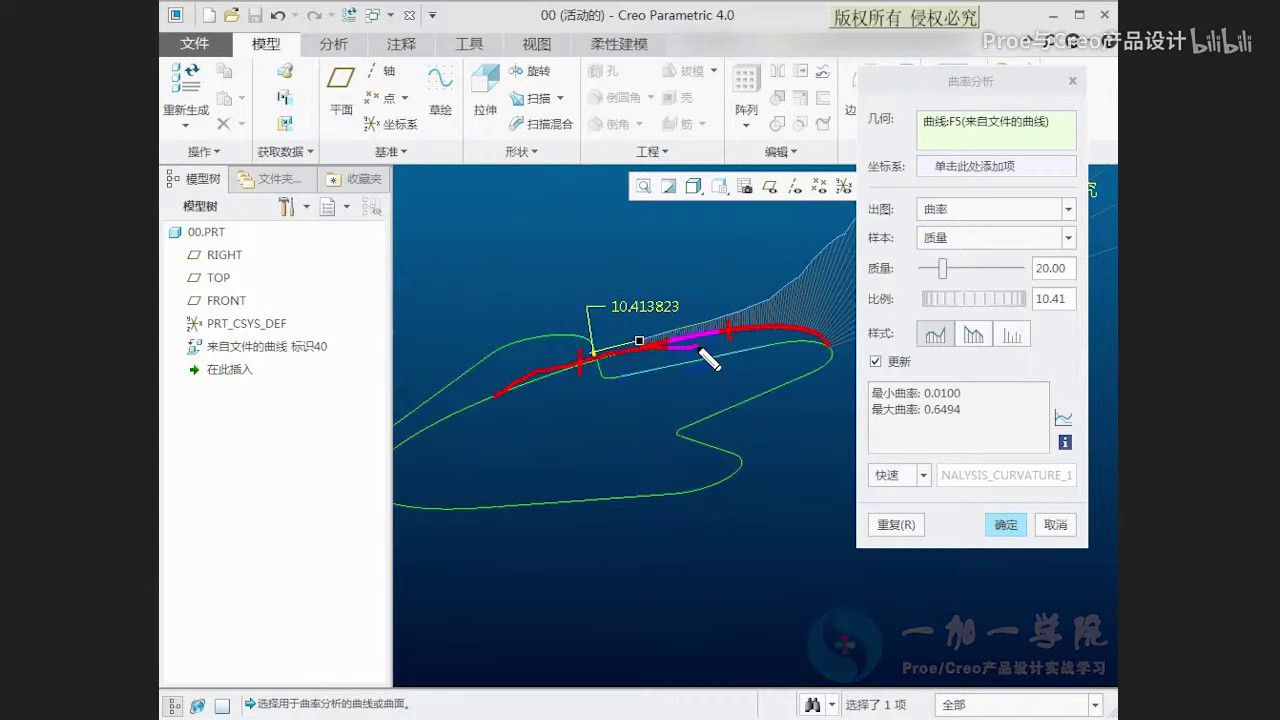
mouse_move(597, 214)
middle_mouse_down()
mouse_move(638, 312)
mouse_move(663, 297)
mouse_move(680, 340)
mouse_move(737, 338)
mouse_move(751, 323)
mouse_move(737, 323)
mouse_move(763, 354)
mouse_move(706, 330)
mouse_move(689, 300)
mouse_move(648, 370)
mouse_move(706, 327)
mouse_move(686, 349)
mouse_move(583, 405)
mouse_move(651, 411)
mouse_move(643, 400)
mouse_move(629, 434)
mouse_move(643, 443)
mouse_move(540, 503)
middle_mouse_up()
Step: Zoom and orbit around the long arc's comb, which reads curvature 0.0530–0.2321
scroll(650, 360, "down", 3)
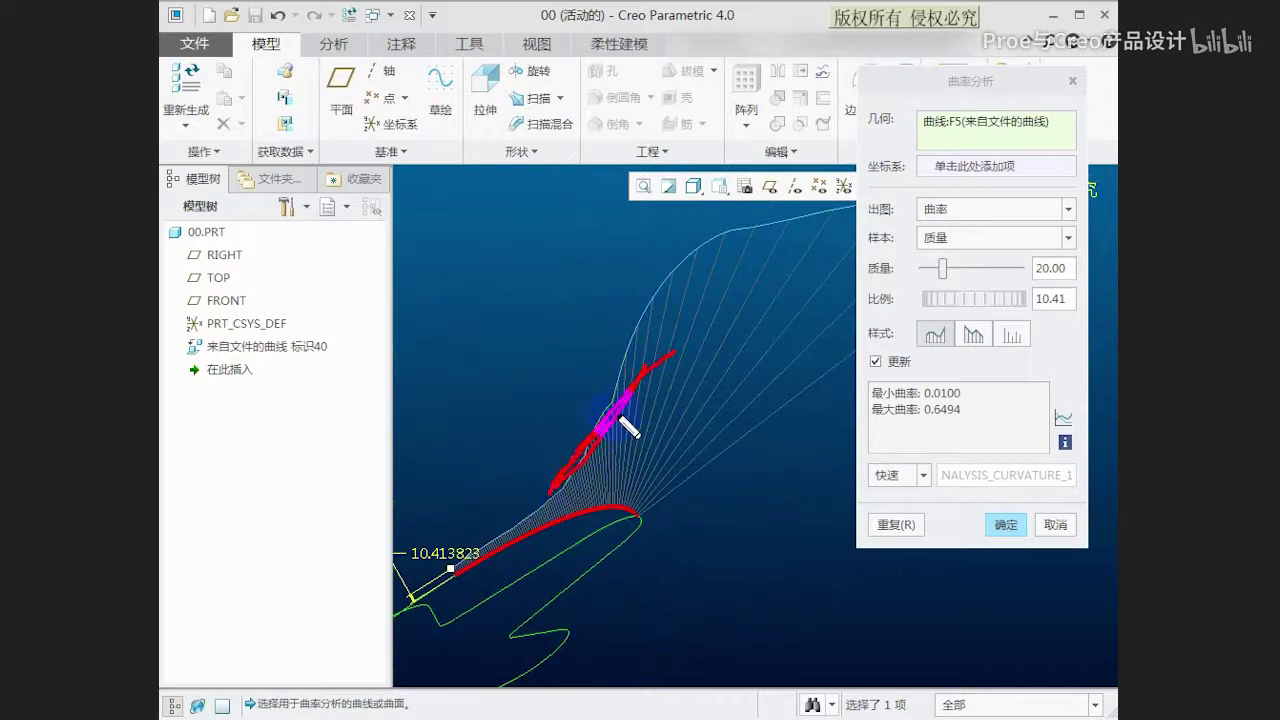
scroll(612, 422, "down", 2)
left_click_drag(518, 552, 614, 402)
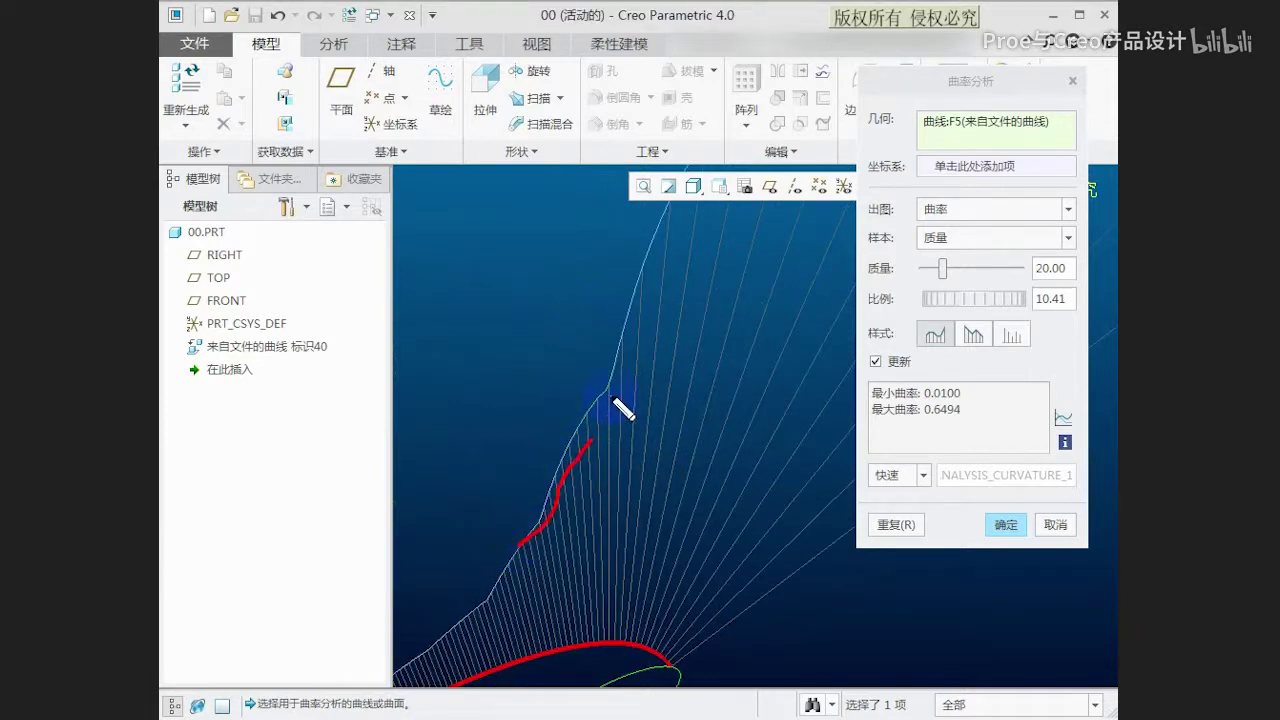
left_click_drag(640, 345, 600, 463)
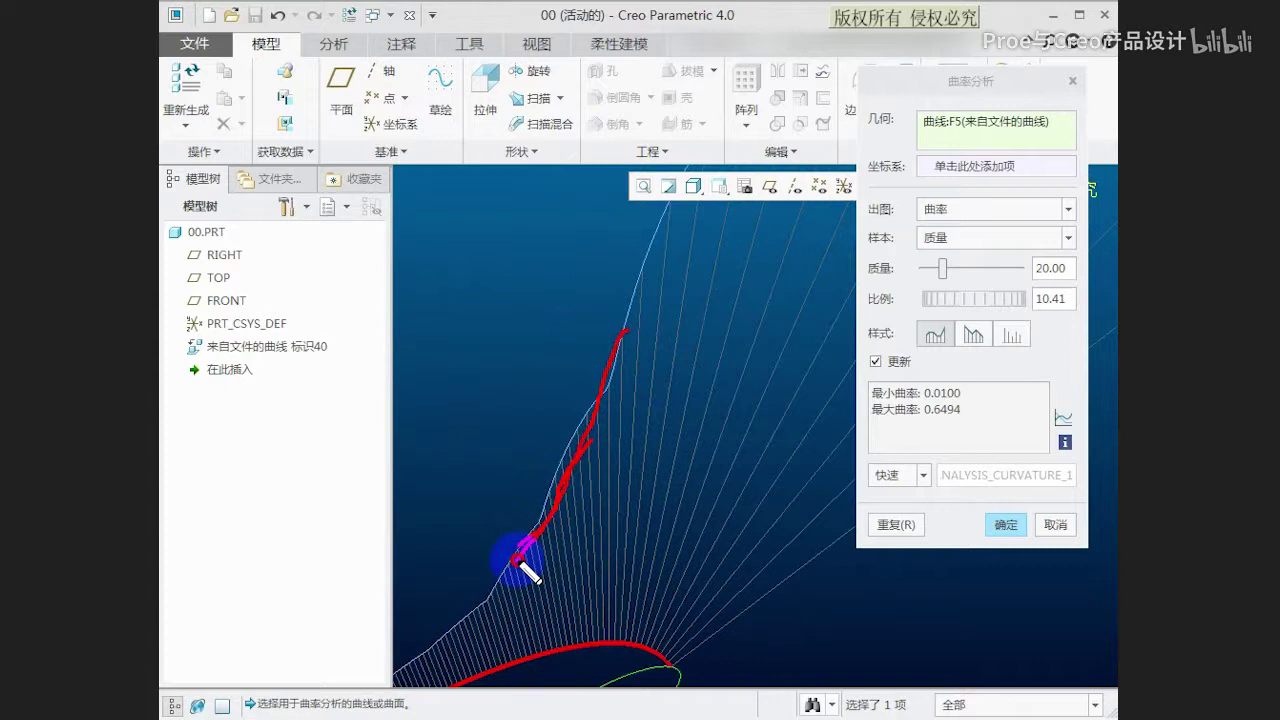
mouse_move(600, 463)
middle_mouse_down()
mouse_move(663, 434)
mouse_move(648, 478)
mouse_move(666, 449)
mouse_move(660, 349)
mouse_move(657, 429)
mouse_move(674, 471)
mouse_move(654, 447)
middle_mouse_up()
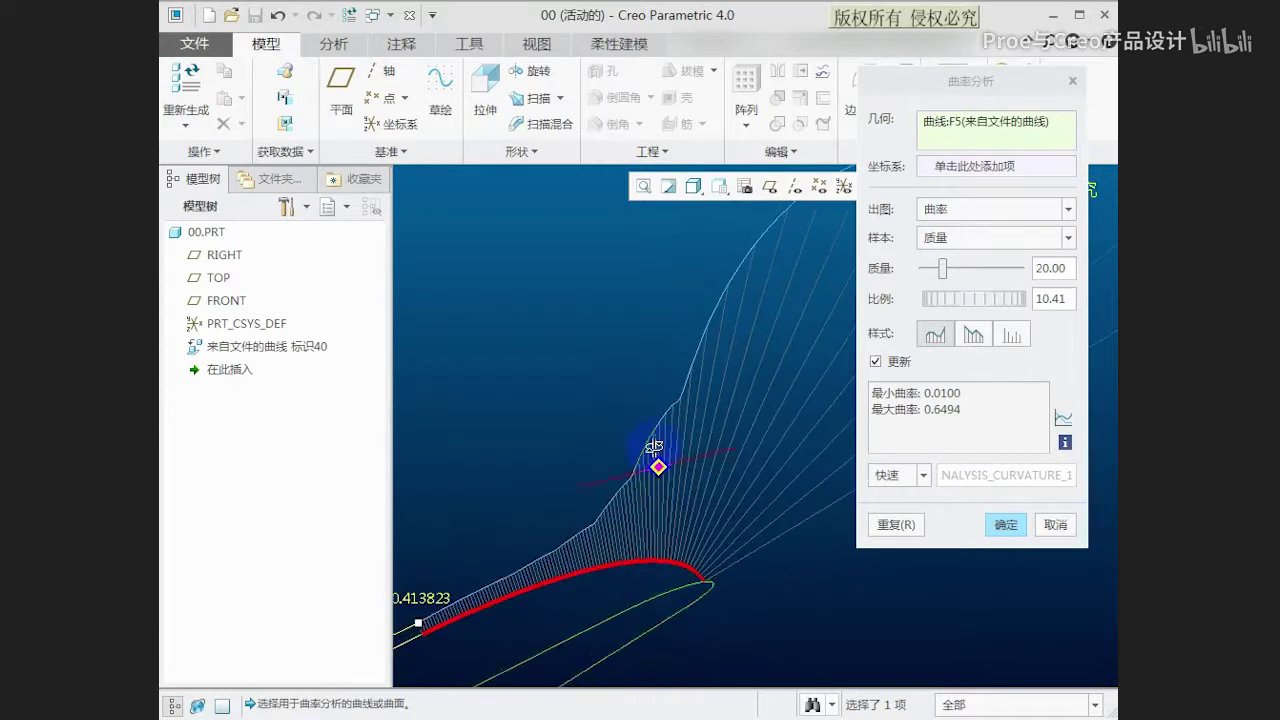
mouse_move(751, 289)
middle_mouse_down()
mouse_move(751, 371)
mouse_move(712, 428)
middle_mouse_up()
left_click_drag(460, 108, 410, 127)
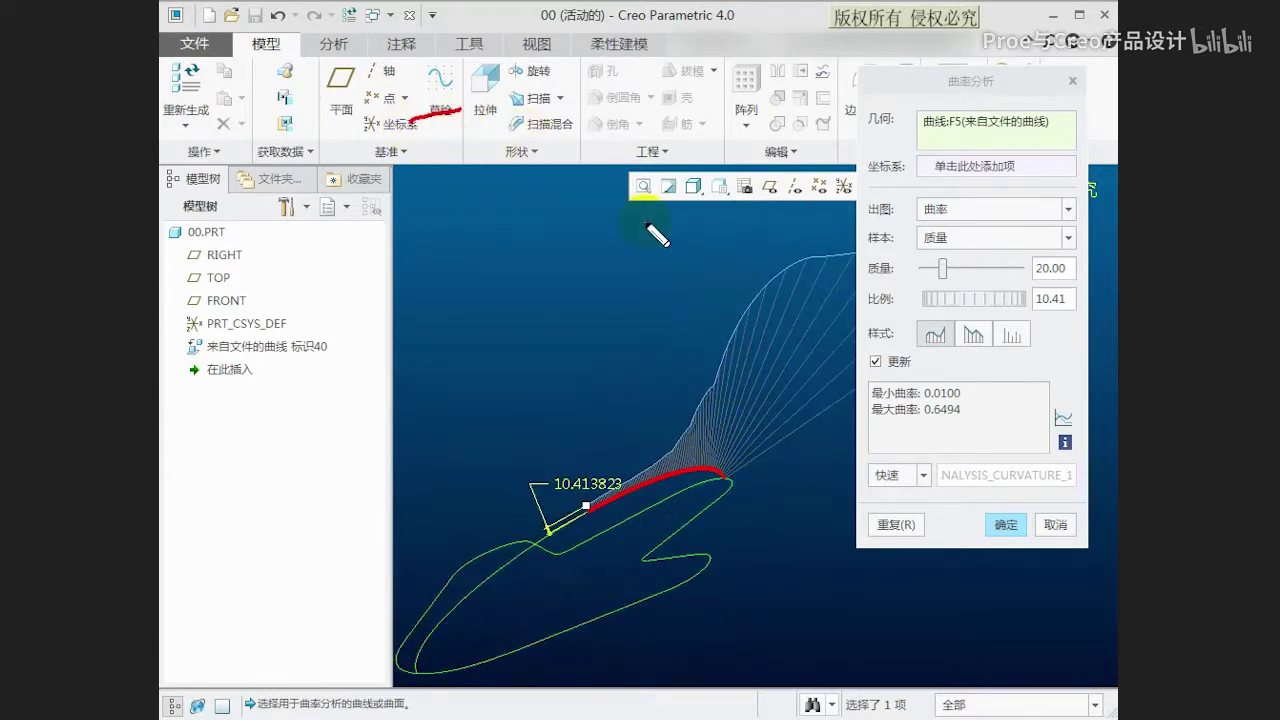
mouse_move(677, 543)
middle_mouse_down()
mouse_move(674, 457)
mouse_move(826, 371)
middle_mouse_up()
mouse_move(692, 424)
middle_mouse_down()
mouse_move(785, 394)
mouse_move(740, 437)
mouse_move(666, 423)
mouse_move(745, 449)
middle_mouse_up()
Step: Zoom and pan to centre the tip-arc comb at scale 3.65
scroll(663, 509, "down", 2)
scroll(563, 486, "up", 3)
scroll(549, 471, "up", 2)
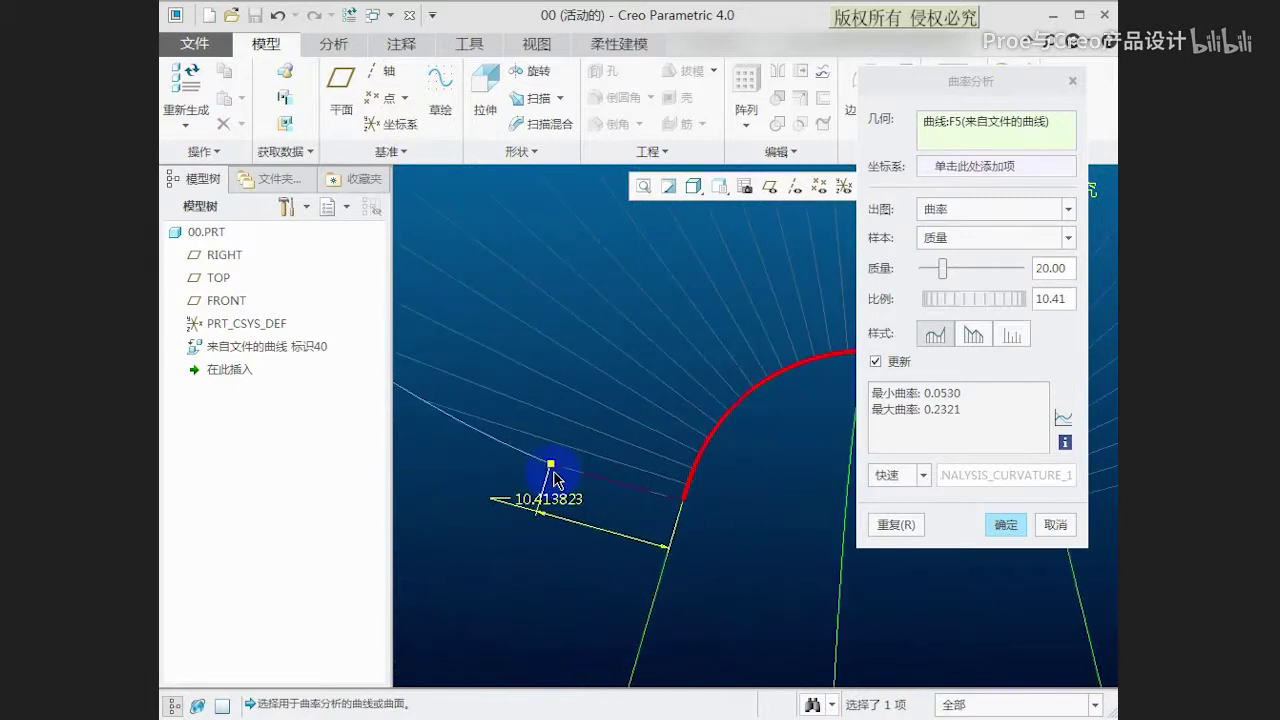
scroll(554, 466, "down", 2)
scroll(623, 500, "down", 2)
scroll(477, 506, "up", 1)
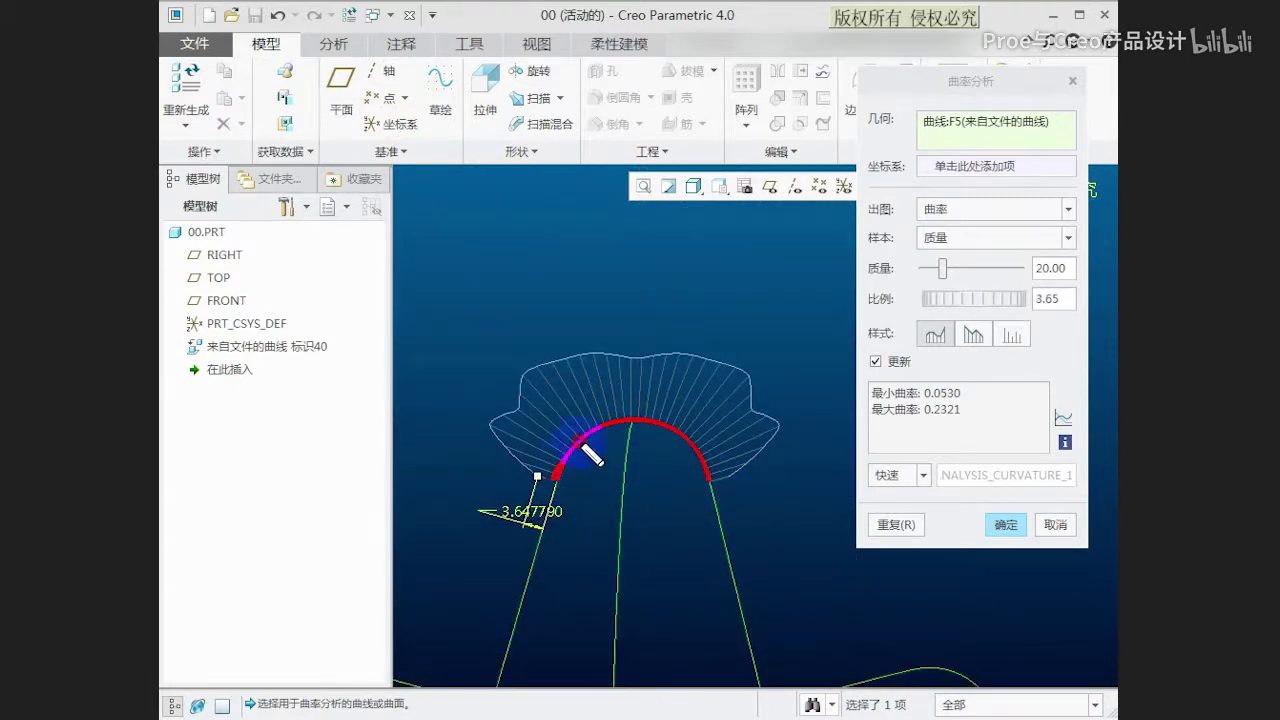
middle_click_drag(700, 471, 668, 518, "shift")
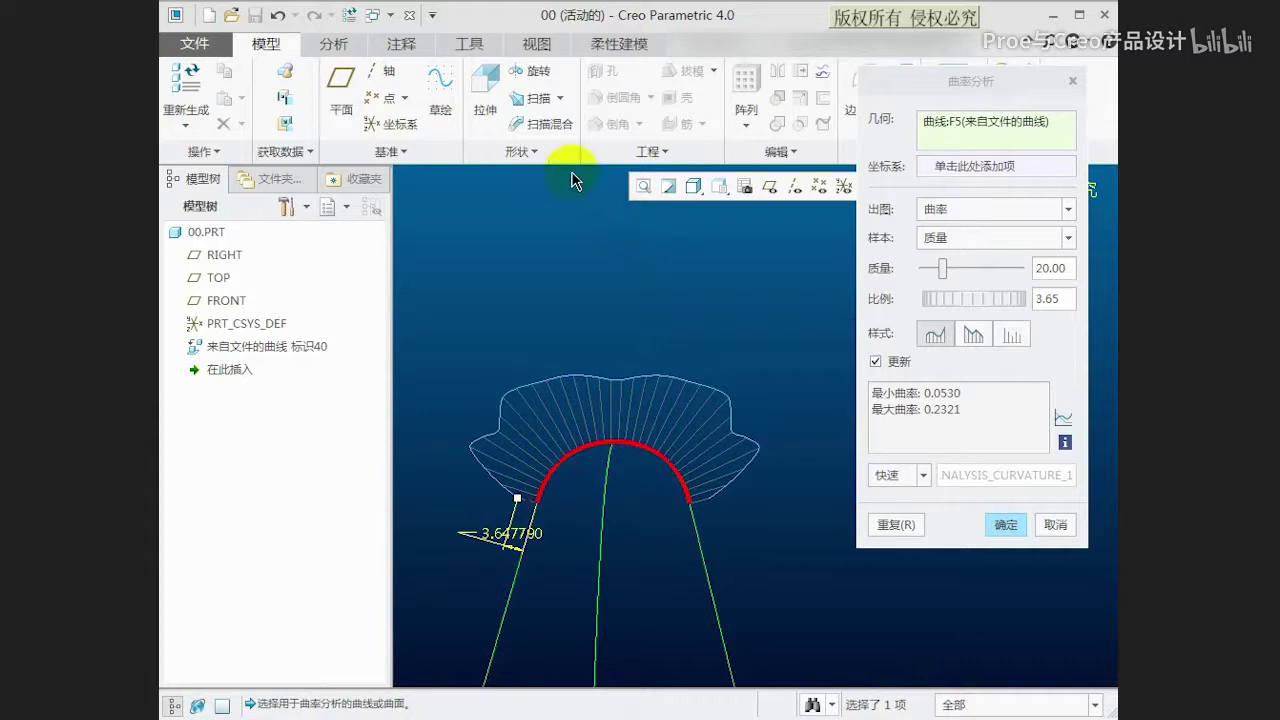
middle_click_drag(525, 490, 522, 452, "shift")
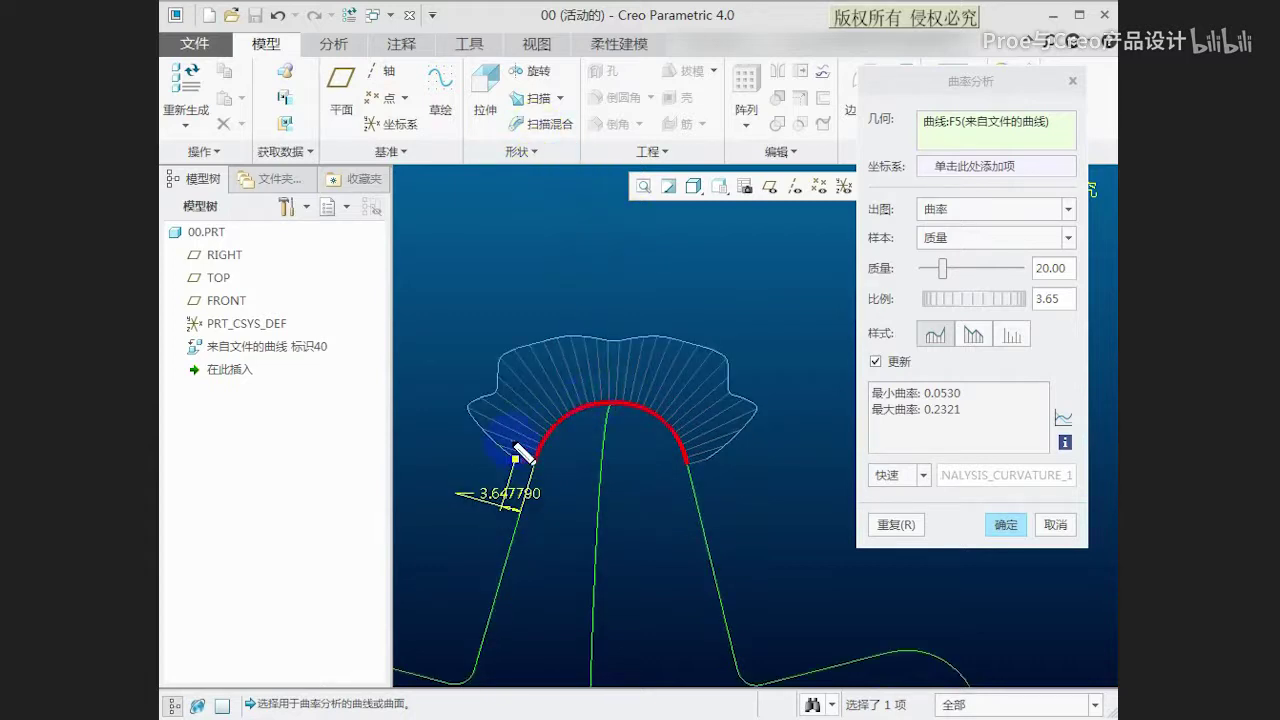
Step: Orbit the curve to oblique and underside views of the tip-arc comb
left_click_drag(512, 396, 740, 478)
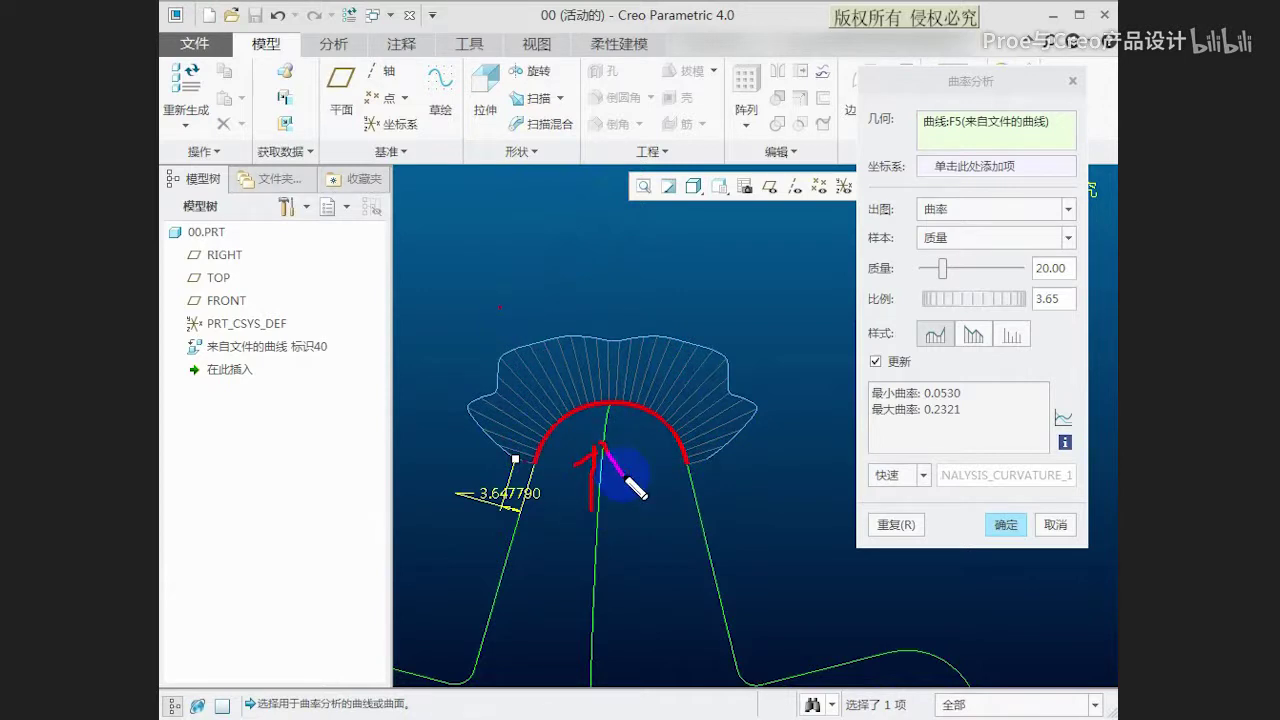
mouse_move(540, 444)
left_mouse_down()
mouse_move(556, 466)
mouse_move(683, 455)
left_mouse_up()
mouse_move(412, 126)
left_mouse_down()
mouse_move(468, 103)
mouse_move(440, 40)
left_mouse_up()
mouse_move(586, 349)
middle_mouse_down()
mouse_move(524, 364)
mouse_move(694, 371)
middle_mouse_up()
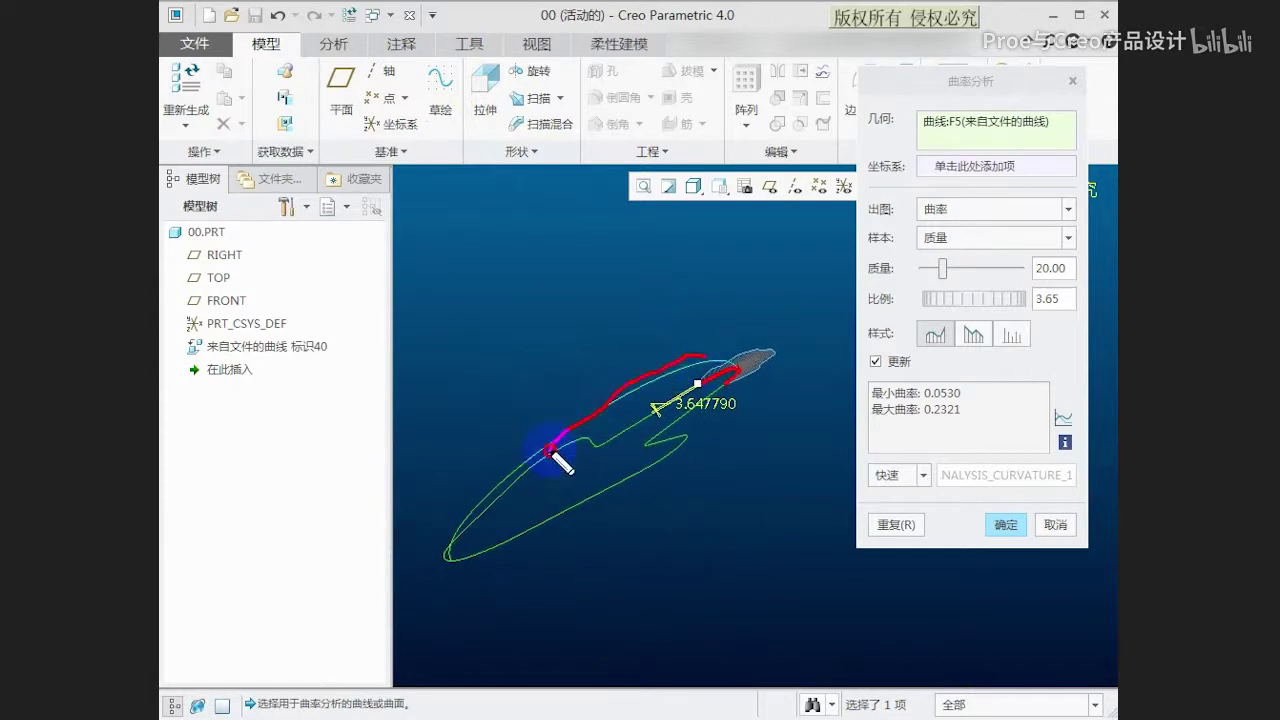
mouse_move(566, 444)
middle_mouse_down()
mouse_move(737, 414)
mouse_move(677, 508)
mouse_move(634, 434)
middle_mouse_up()
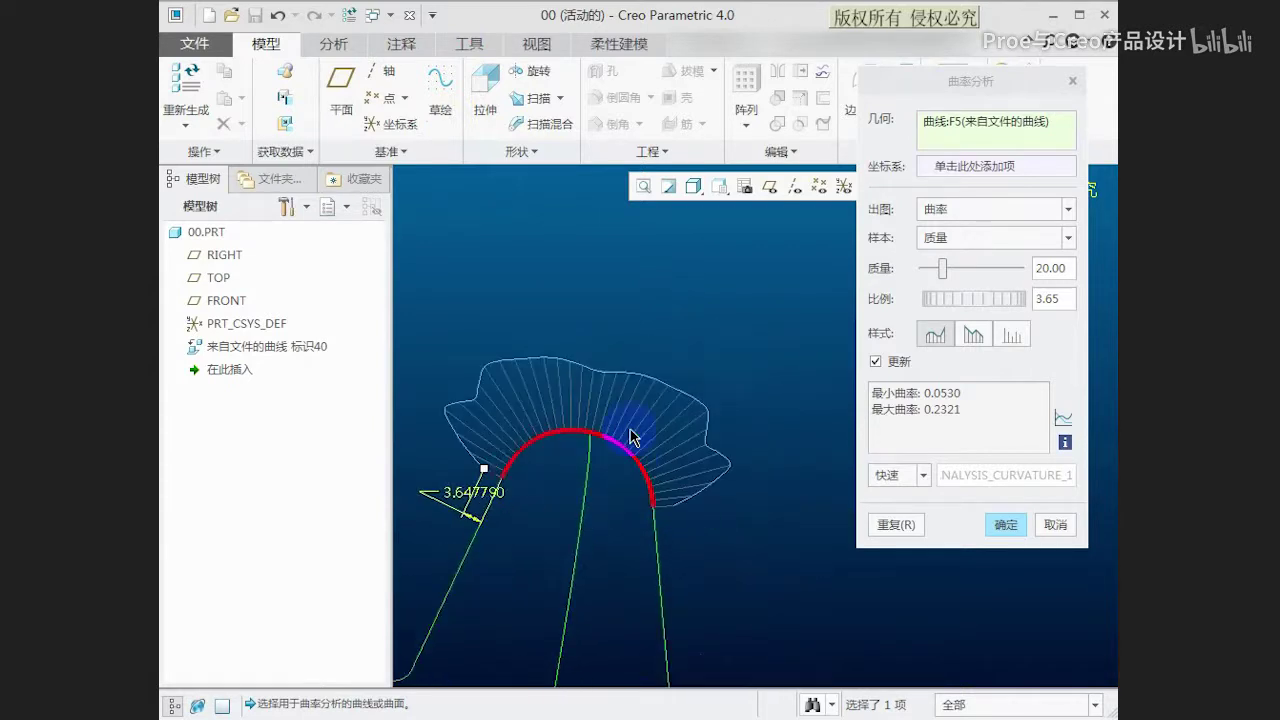
mouse_move(643, 459)
left_mouse_down()
mouse_move(594, 355)
mouse_move(563, 354)
mouse_move(597, 414)
mouse_move(594, 389)
mouse_move(594, 412)
left_mouse_up()
mouse_move(614, 414)
middle_mouse_down()
mouse_move(651, 357)
mouse_move(650, 405)
middle_mouse_up()
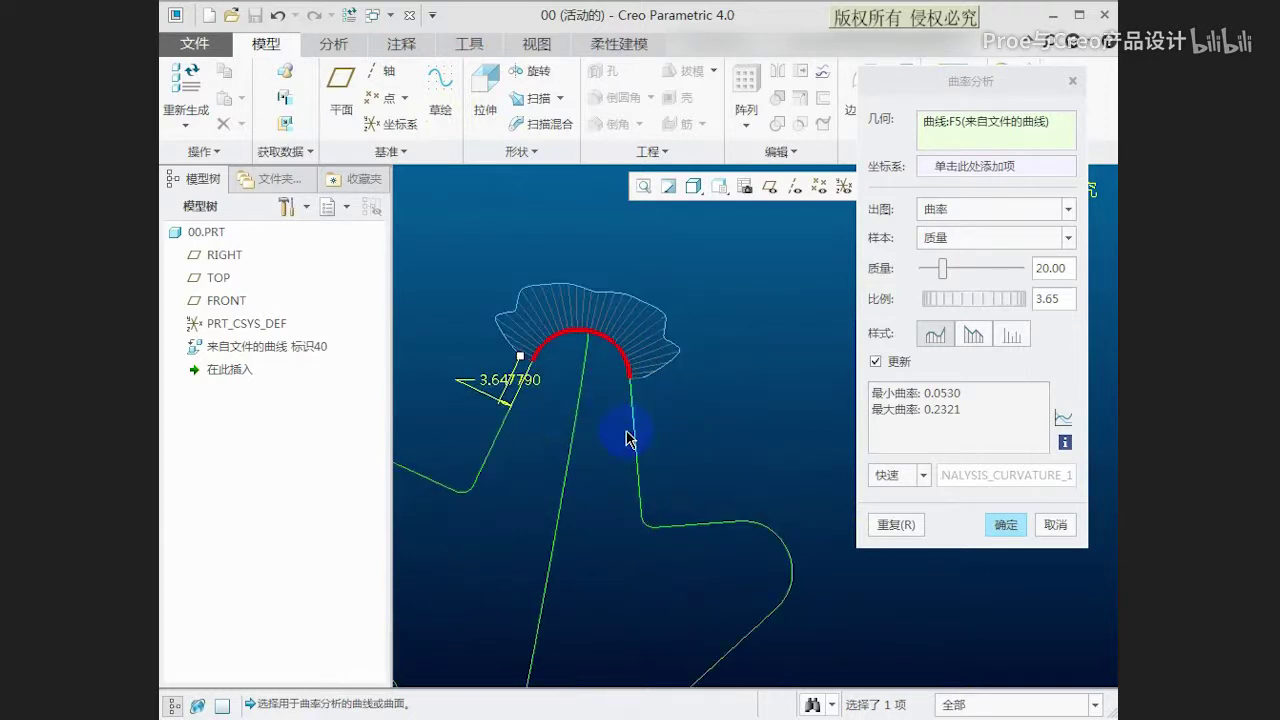
Step: Check curvature on the straight edge and the inner fillet corner, rescaling the comb to 1.55
left_click(635, 421)
scroll(705, 447, "down", 3)
scroll(677, 366, "up", 5)
left_click(655, 465)
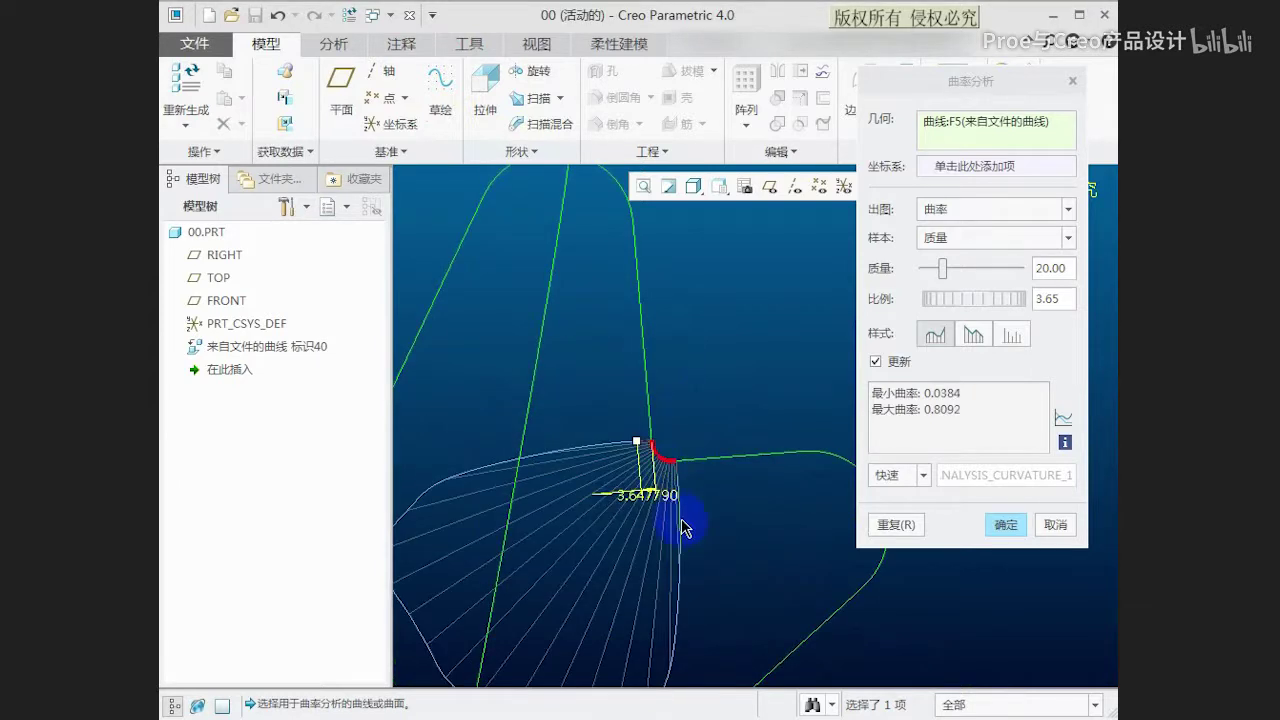
scroll(689, 404, "down", 2)
scroll(670, 430, "up", 2)
scroll(662, 393, "up", 2)
left_click_drag(663, 378, 703, 375)
scroll(724, 357, "down", 3)
scroll(694, 343, "up", 2)
left_click_drag(672, 318, 558, 446)
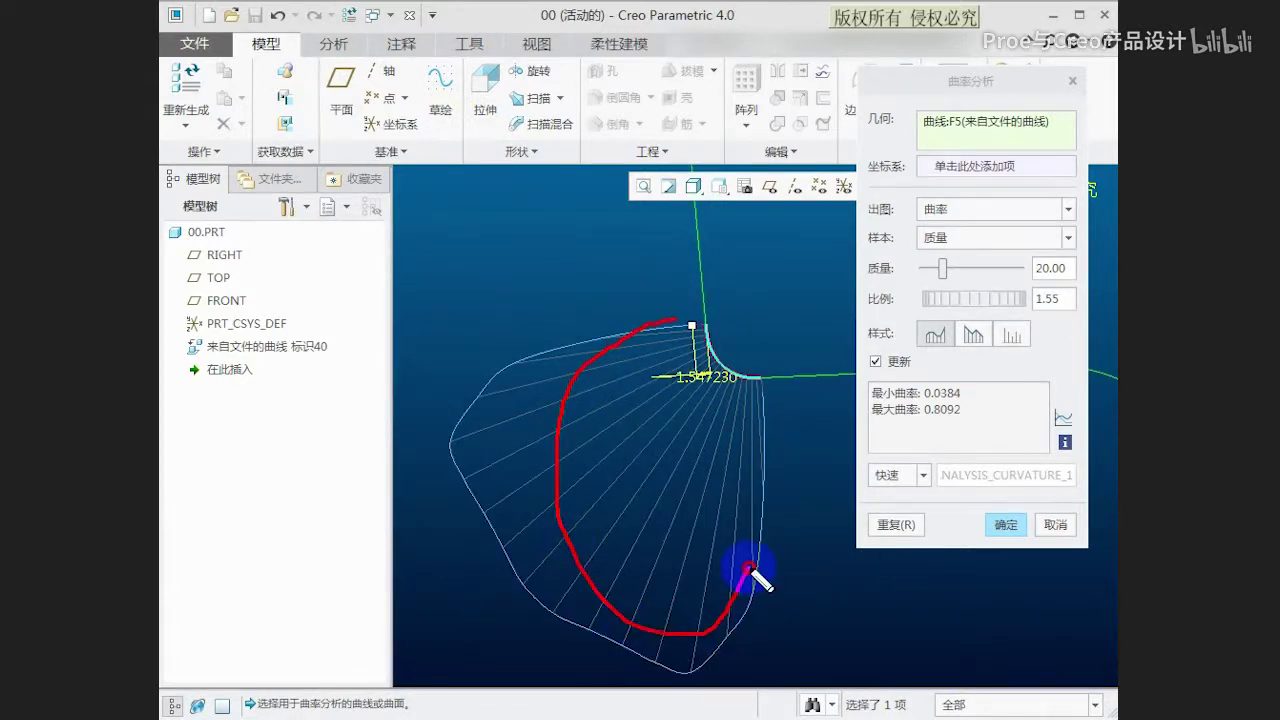
scroll(680, 450, "down", 3)
scroll(700, 400, "up", 2)
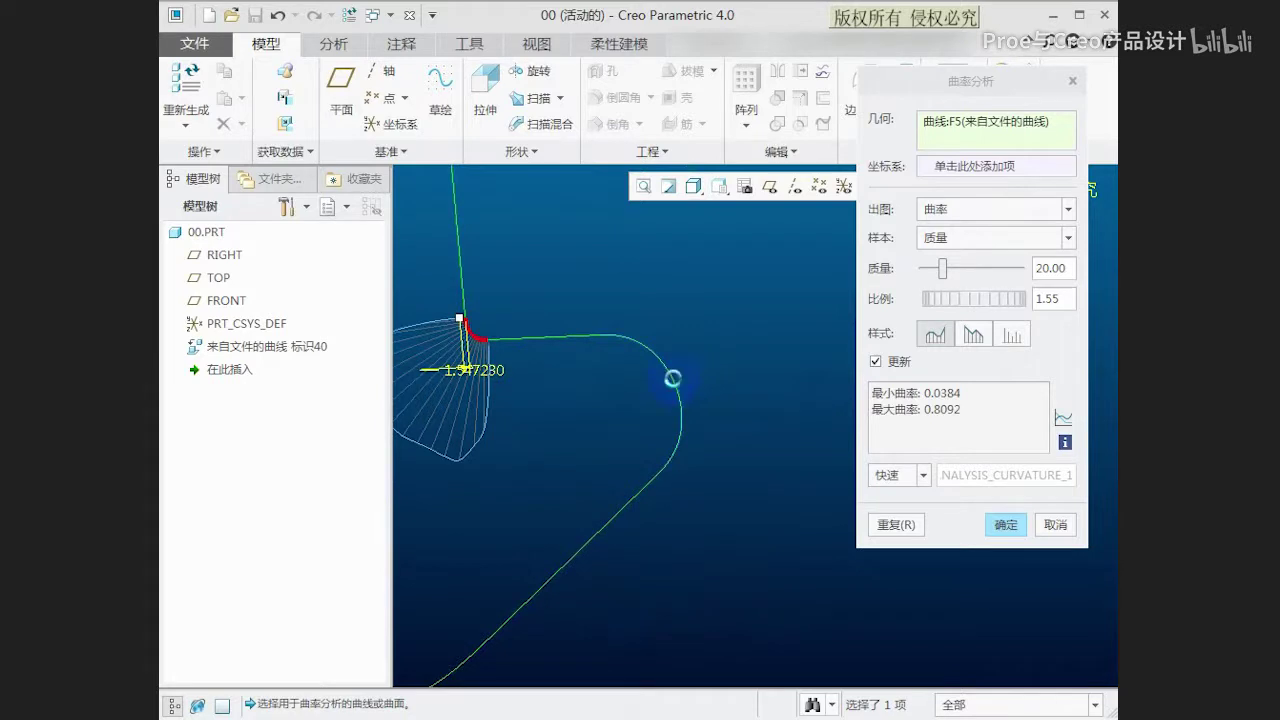
Step: Move the analysis to the adjacent side arc, then the bottom arc at scale 12.61
left_click(673, 378)
scroll(665, 400, "down", 3)
scroll(720, 435, "up", 3)
left_click_drag(606, 362, 713, 391)
scroll(697, 520, "down", 3)
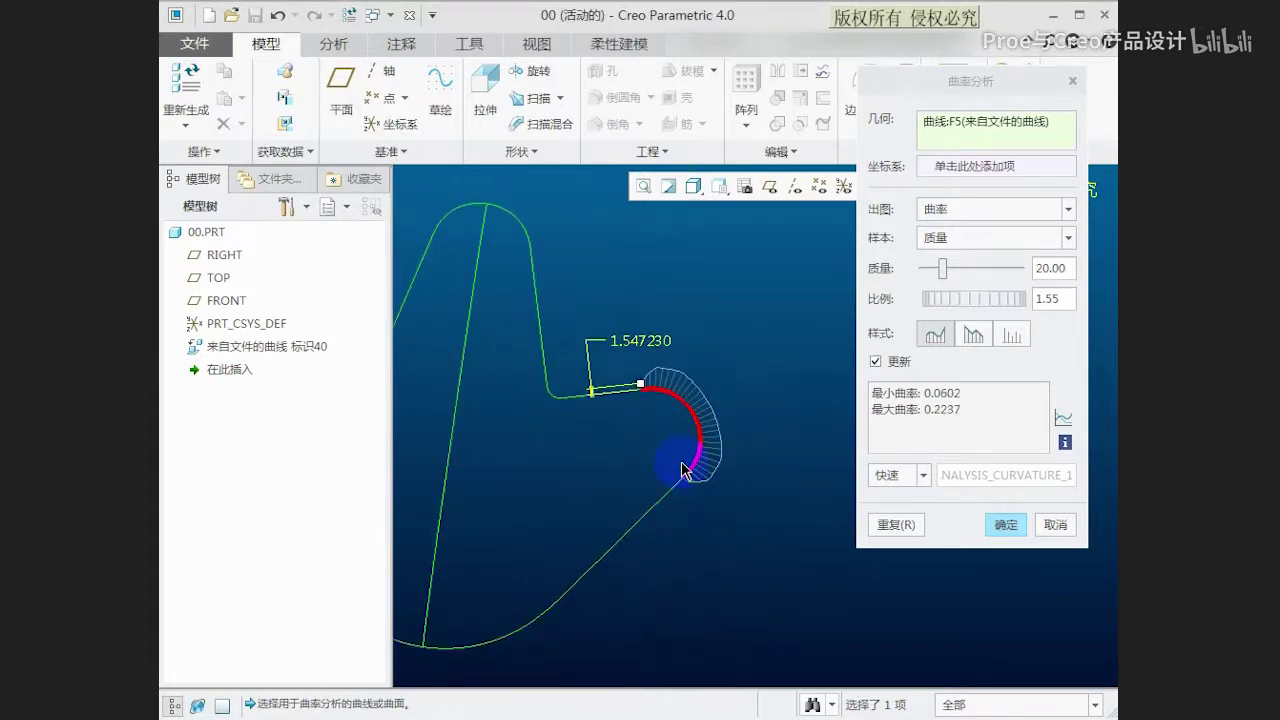
scroll(686, 530, "up", 3)
left_click(676, 533)
scroll(500, 509, "up", 1)
scroll(443, 463, "up", 2)
scroll(565, 480, "up", 2)
scroll(604, 446, "up", 1)
scroll(600, 427, "down", 2)
scroll(586, 429, "down", 1)
scroll(534, 363, "down", 1)
scroll(534, 363, "down", 1)
scroll(680, 535, "down", 1)
scroll(692, 455, "down", 1)
scroll(700, 470, "down", 1)
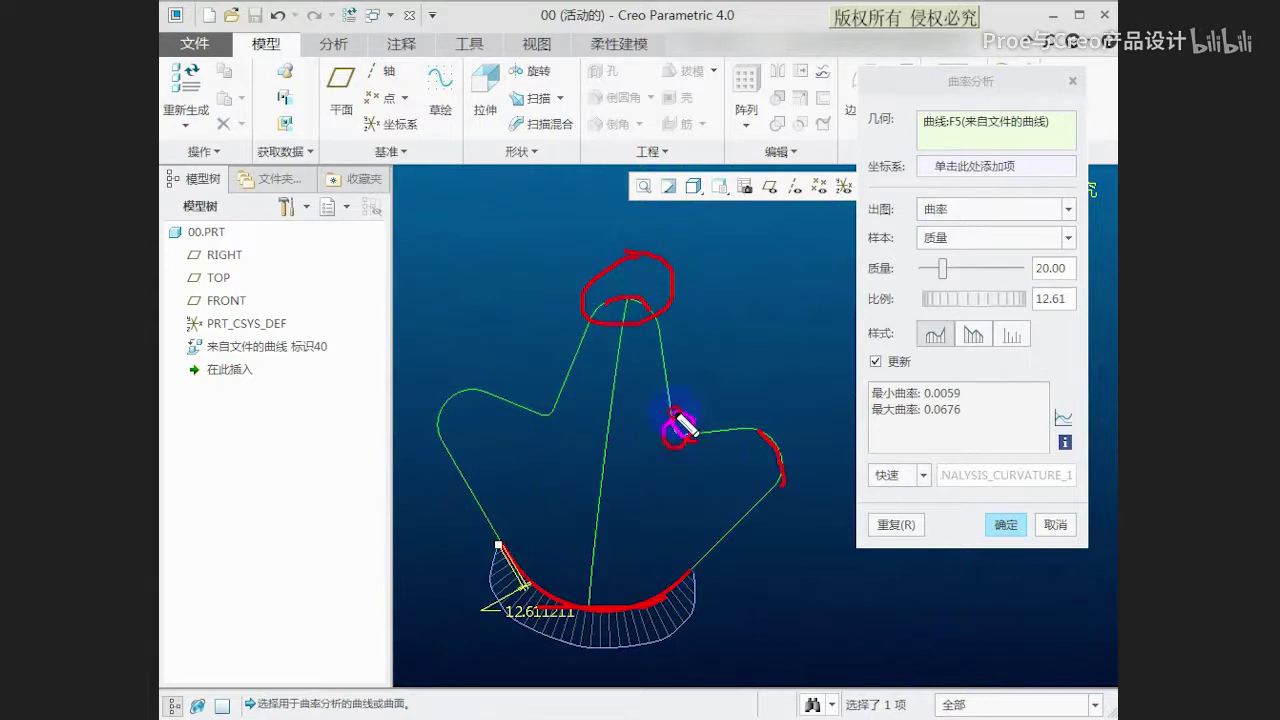
Step: Review the curve from a near-frontal view and close the curvature analysis
middle_click_drag(664, 546, 668, 506)
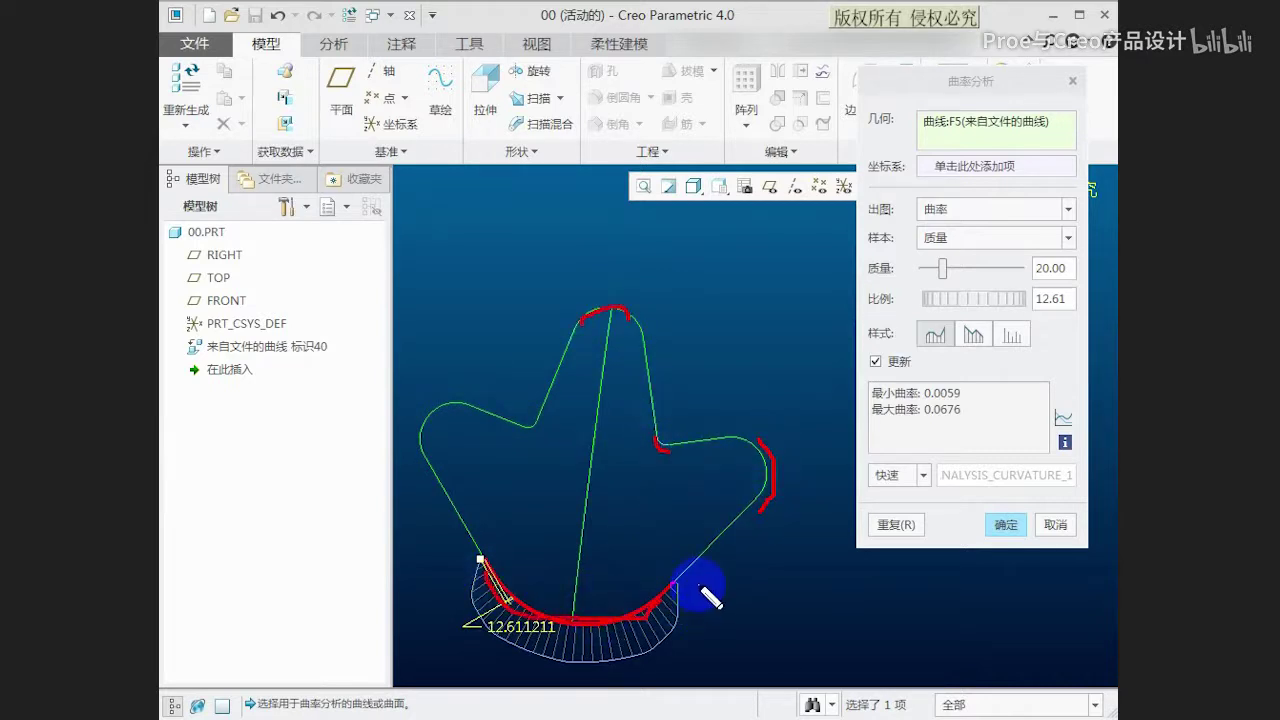
mouse_move(700, 591)
middle_mouse_down()
mouse_move(606, 466)
mouse_move(560, 575)
middle_mouse_up()
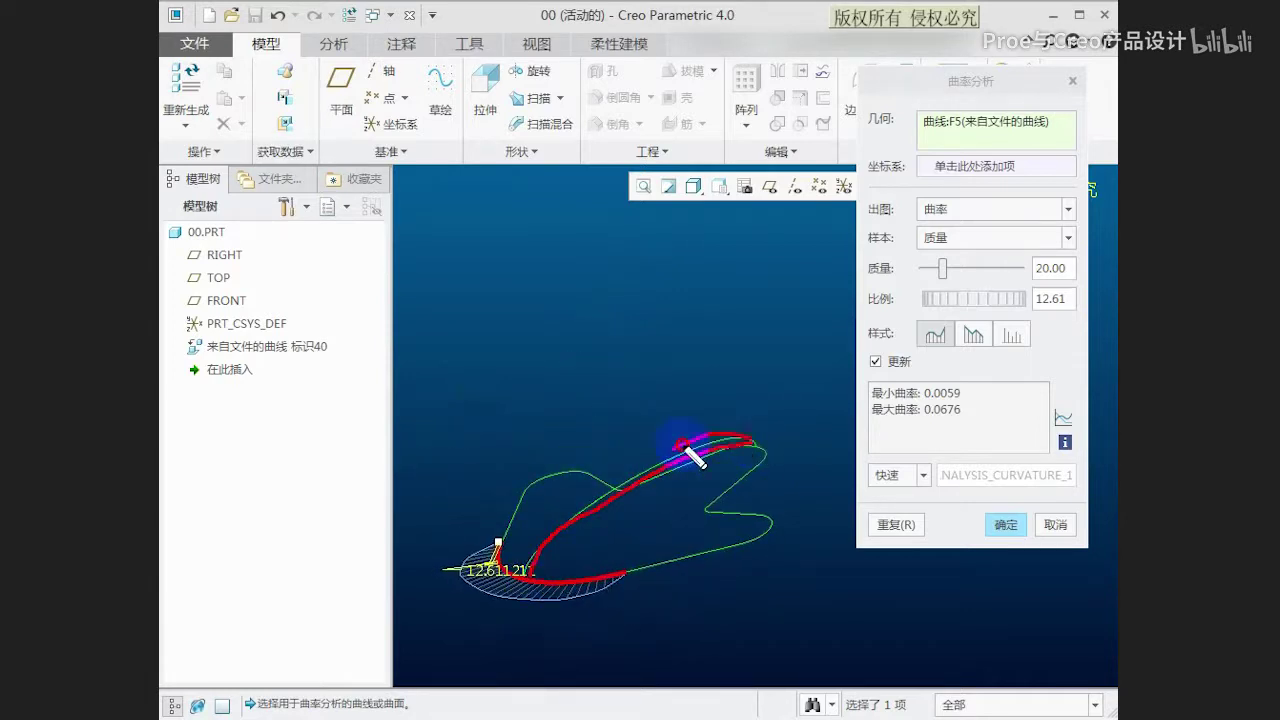
mouse_move(585, 525)
middle_mouse_down()
mouse_move(714, 529)
mouse_move(651, 404)
middle_mouse_up()
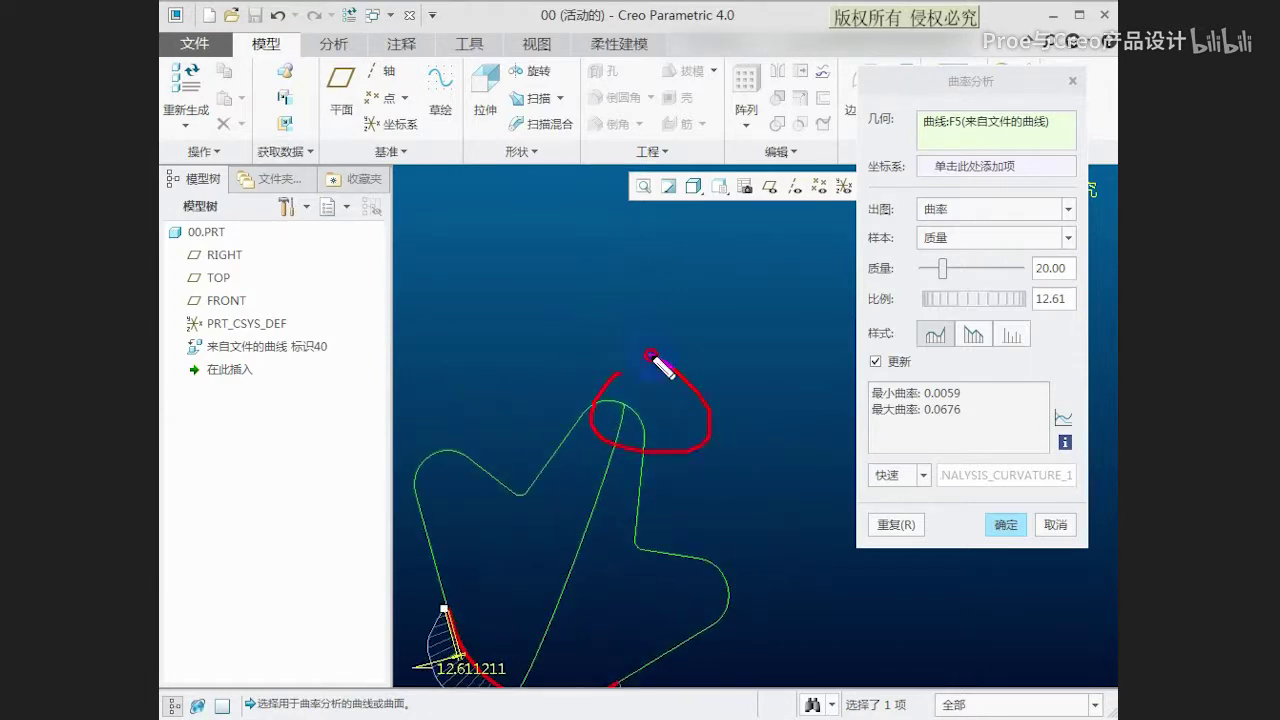
mouse_move(628, 516)
middle_mouse_down()
mouse_move(611, 514)
mouse_move(645, 447)
middle_mouse_up()
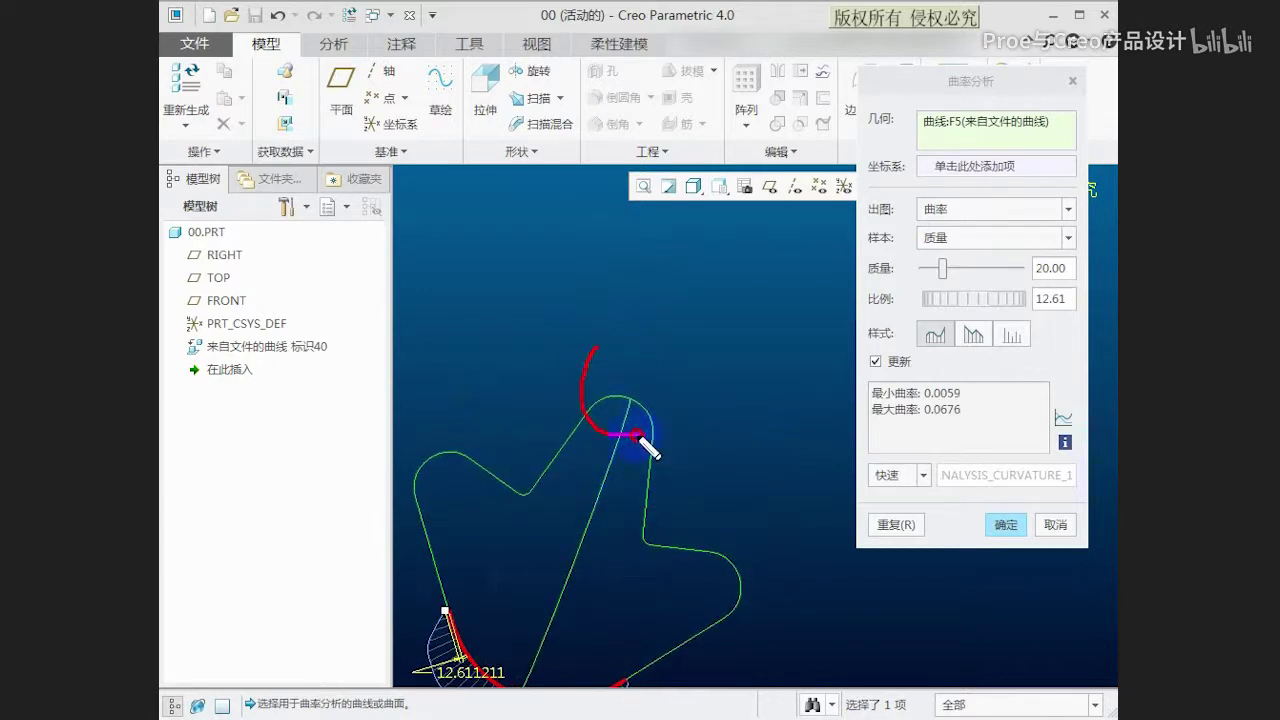
mouse_move(651, 514)
middle_mouse_down()
mouse_move(620, 514)
mouse_move(1018, 603)
middle_mouse_up()
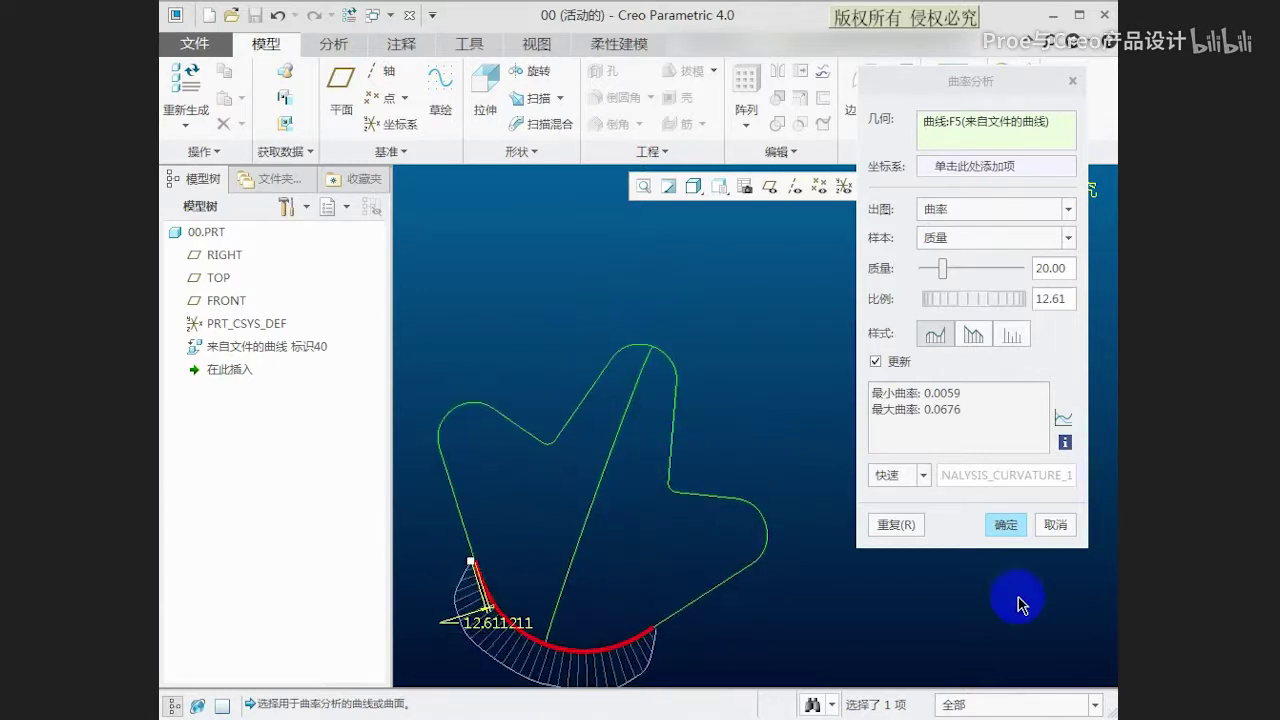
left_click(1013, 532)
Step: Orbit the arrow curve to a new orientation and select one of its segments
mouse_move(668, 457)
middle_mouse_down()
mouse_move(686, 420)
mouse_move(692, 440)
mouse_move(681, 367)
mouse_move(686, 389)
mouse_move(731, 326)
middle_mouse_up()
left_click_drag(722, 318, 857, 400)
mouse_move(857, 400)
middle_mouse_down()
mouse_move(651, 337)
mouse_move(759, 519)
mouse_move(692, 506)
middle_mouse_up()
mouse_move(857, 363)
middle_mouse_down()
mouse_move(840, 383)
mouse_move(808, 371)
mouse_move(829, 341)
middle_mouse_up()
left_click(829, 341)
Step: Copy the selected curve chain along the arrow's length as an 逼近 (approximate) curve
left_click(223, 71)
left_click(226, 98)
left_click_drag(706, 414, 592, 515)
mouse_move(697, 460)
middle_mouse_down()
mouse_move(662, 492)
mouse_move(749, 366)
middle_mouse_up()
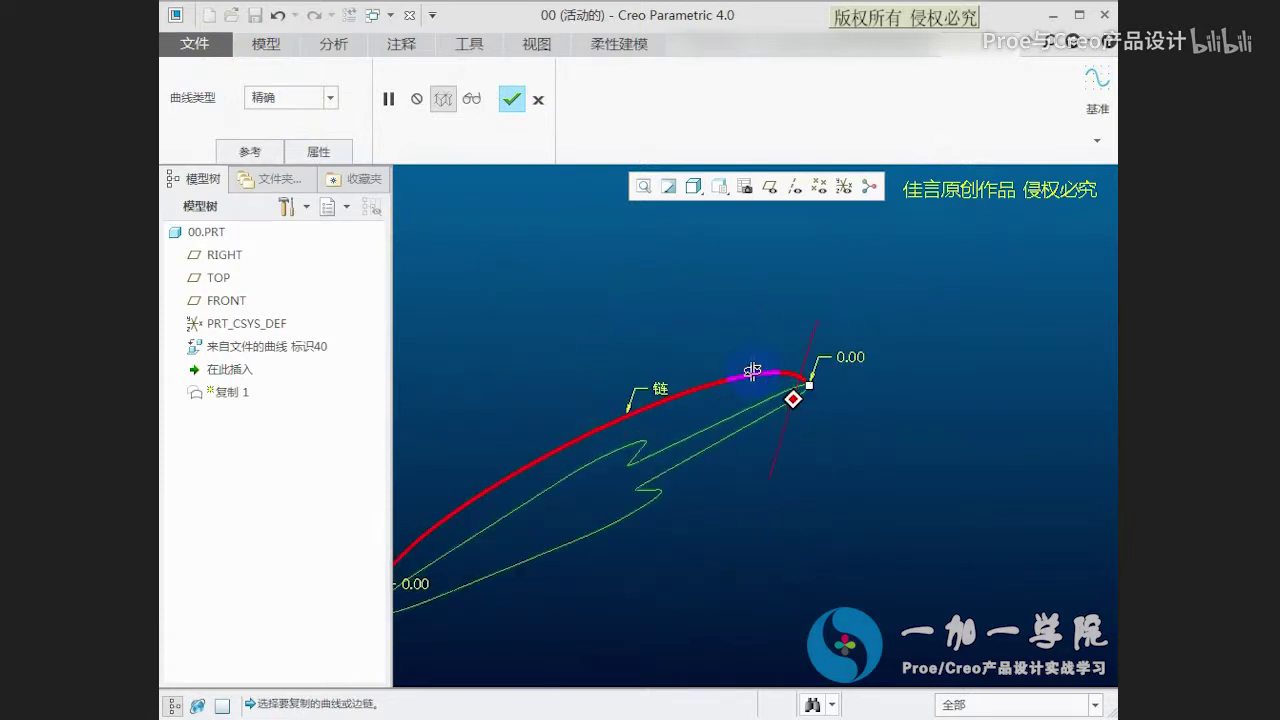
left_click(285, 140)
mouse_move(619, 339)
middle_mouse_down("shift")
mouse_move(670, 315)
mouse_move(714, 351)
mouse_move(623, 456)
mouse_move(814, 457)
mouse_move(777, 449)
mouse_move(777, 429)
mouse_move(748, 425)
mouse_move(706, 386)
mouse_move(718, 372)
mouse_move(790, 368)
middle_mouse_up("shift")
left_click(510, 100)
scroll(748, 425, "down", 2)
scroll(718, 372, "up", 3)
Step: Start a sketch on the FRONT plane with datum planes hidden and references checked
left_click(769, 186)
left_click(790, 368)
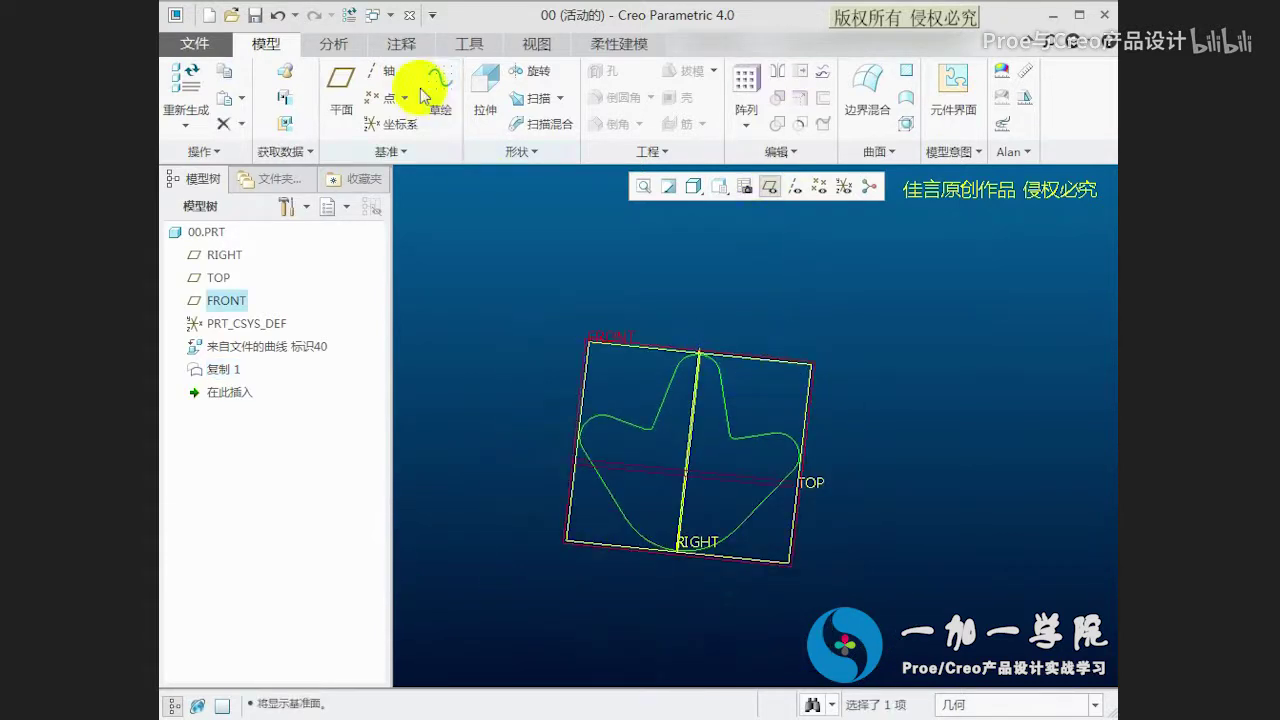
left_click(441, 88)
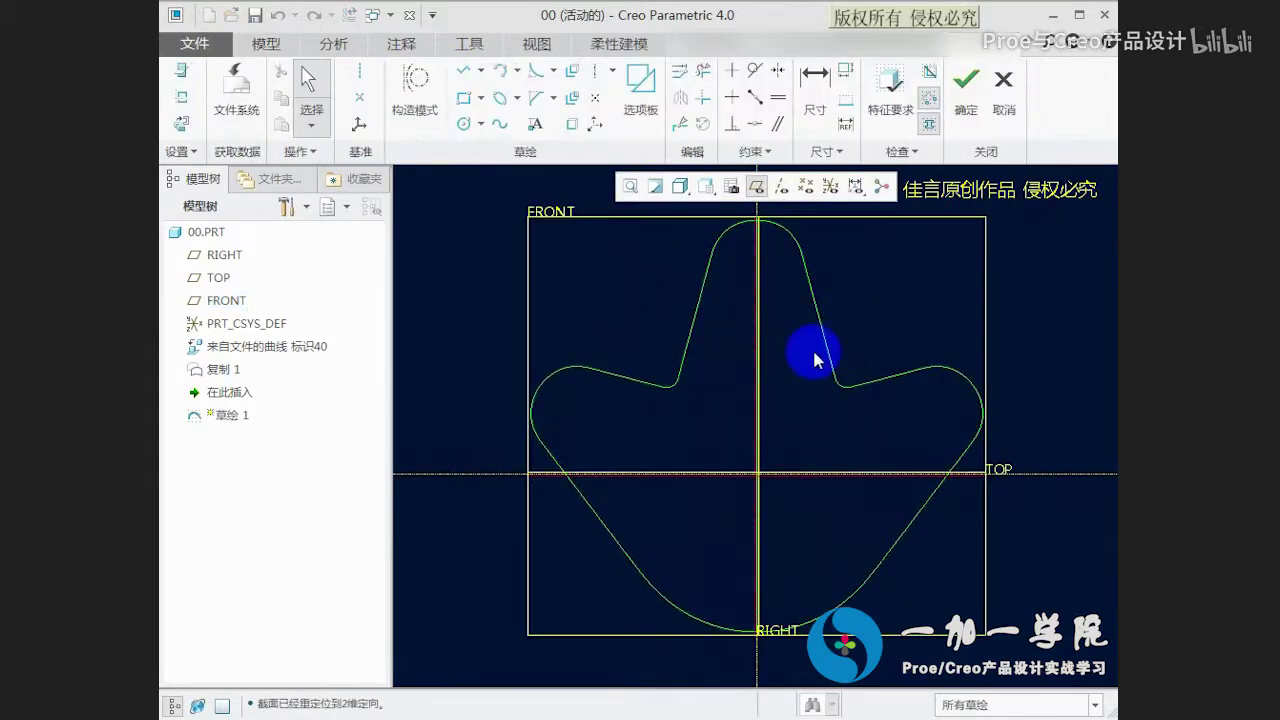
left_click(757, 186)
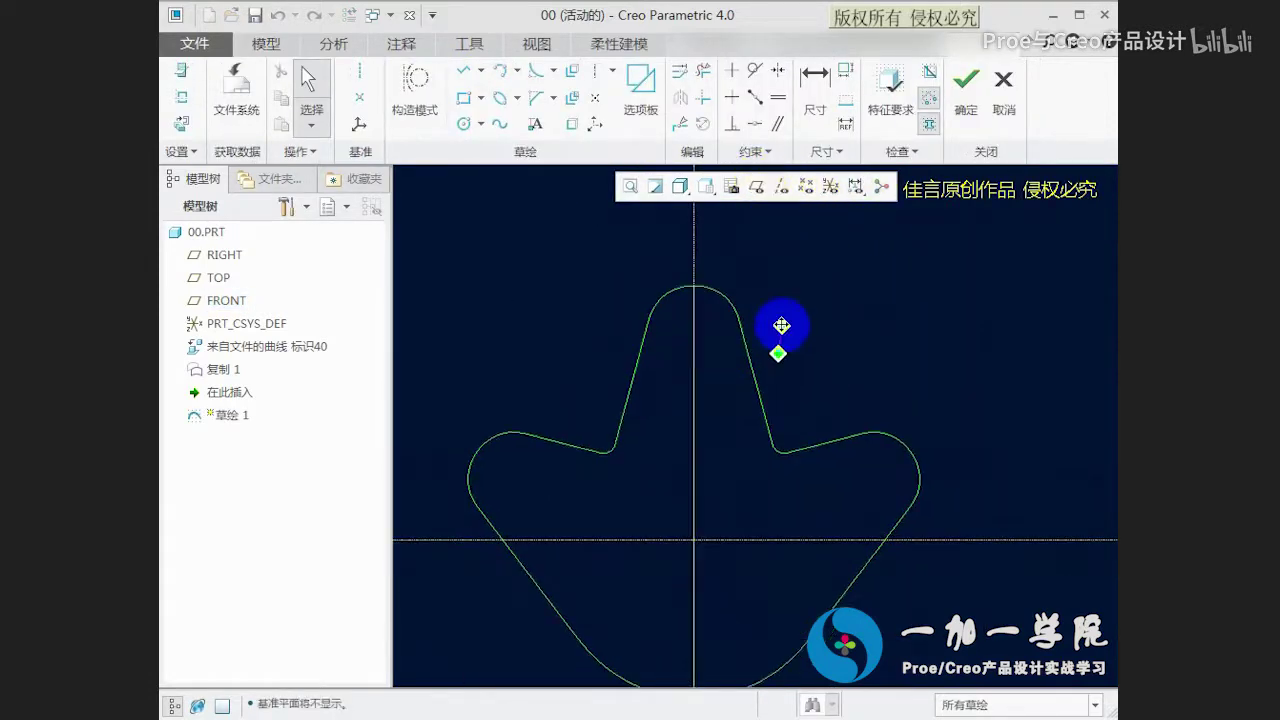
middle_click_drag(803, 344, 770, 340)
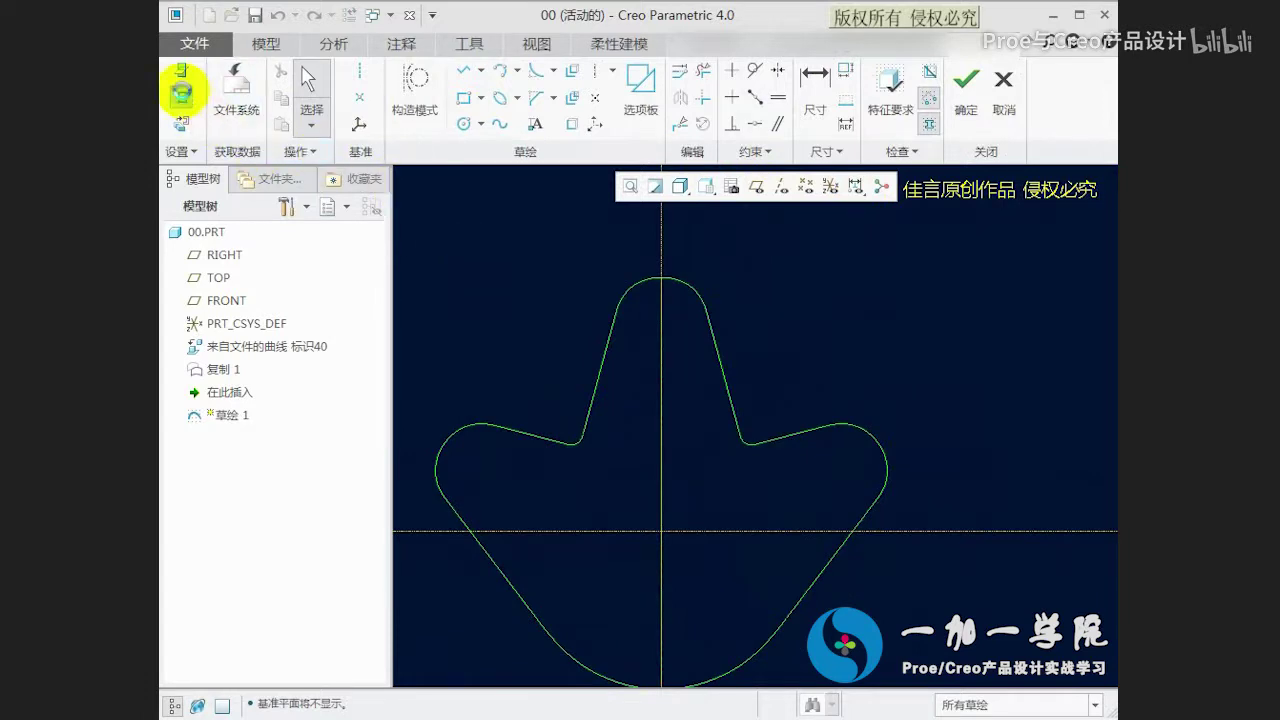
left_click(181, 93)
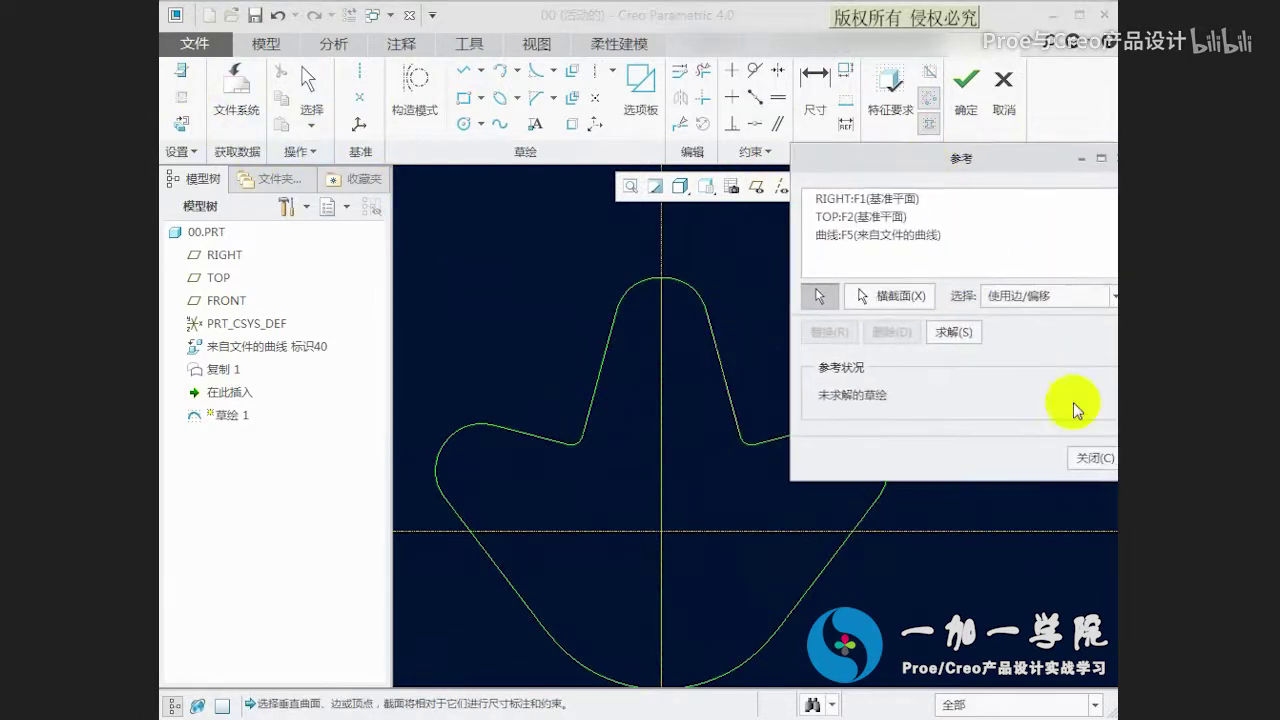
left_click(1095, 457)
Step: Draw a slanted centerline in the sketch
right_click(527, 262)
left_click(680, 325)
left_click(668, 382)
left_click(686, 432)
middle_click(763, 402)
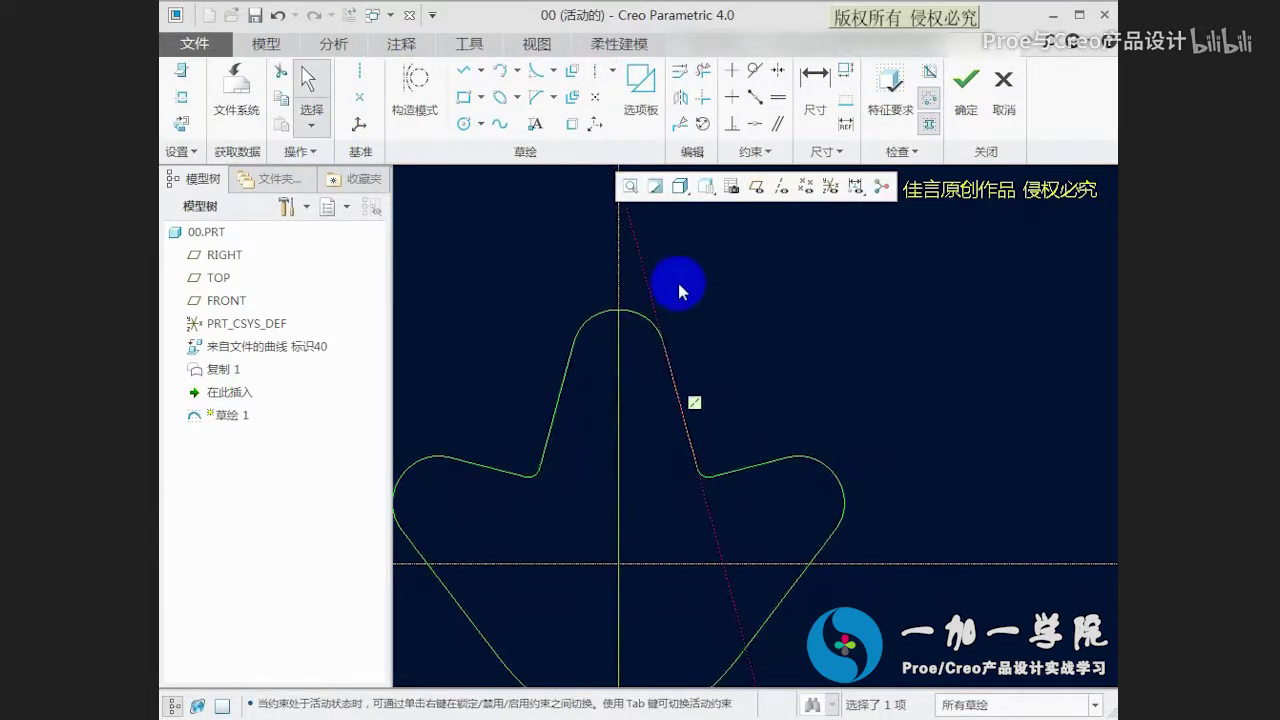
Step: Draw a line from above the arrow tip down to the horizontal axis
left_click(463, 70)
left_click(690, 236)
left_click(766, 512)
middle_click(819, 357)
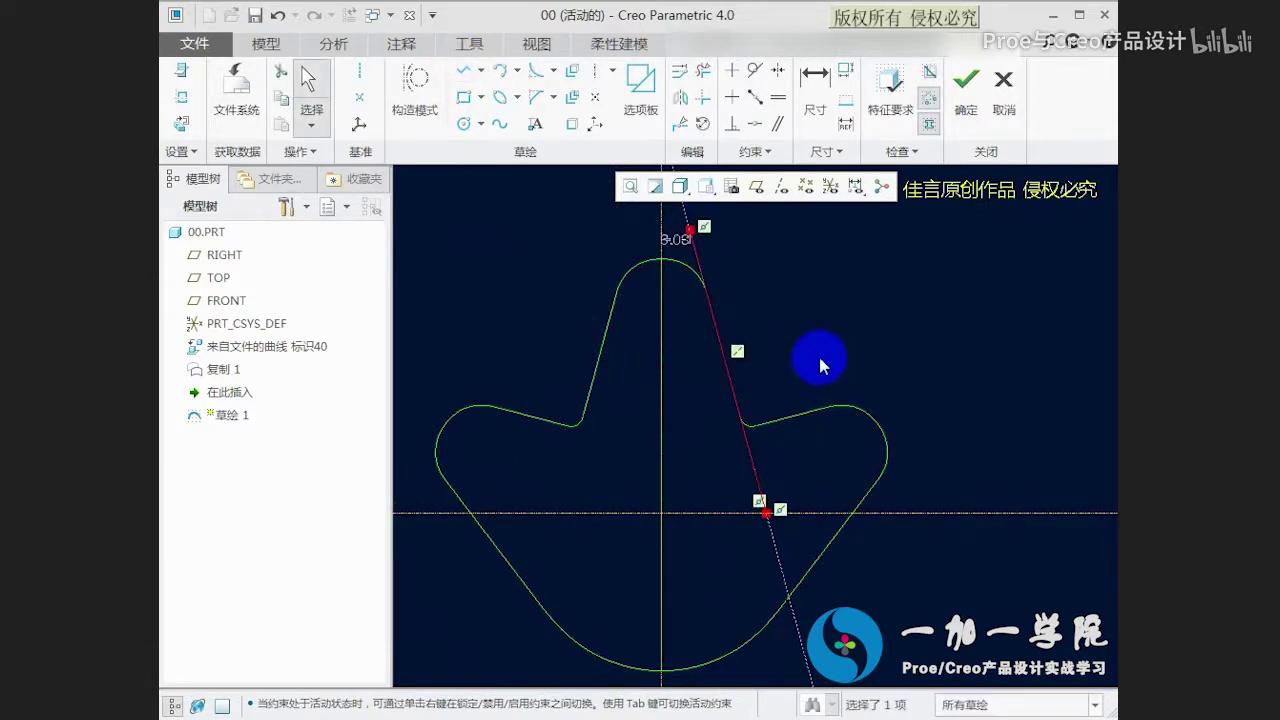
middle_click_drag(819, 357, 871, 325, "shift")
middle_click_drag(690, 330, 714, 343, "shift")
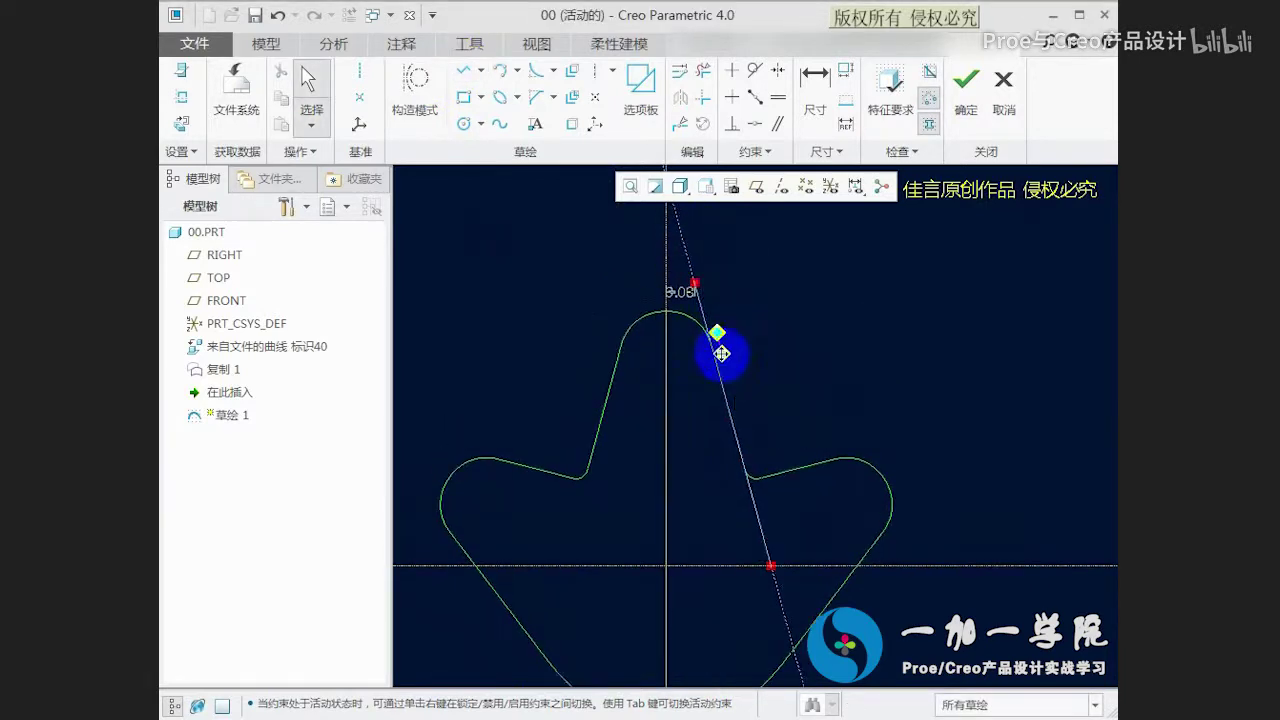
middle_click_drag(728, 386, 774, 353, "shift")
Step: Accept the sketch and start a sweep along the curve, with the straight line as second trajectory
left_click(968, 100)
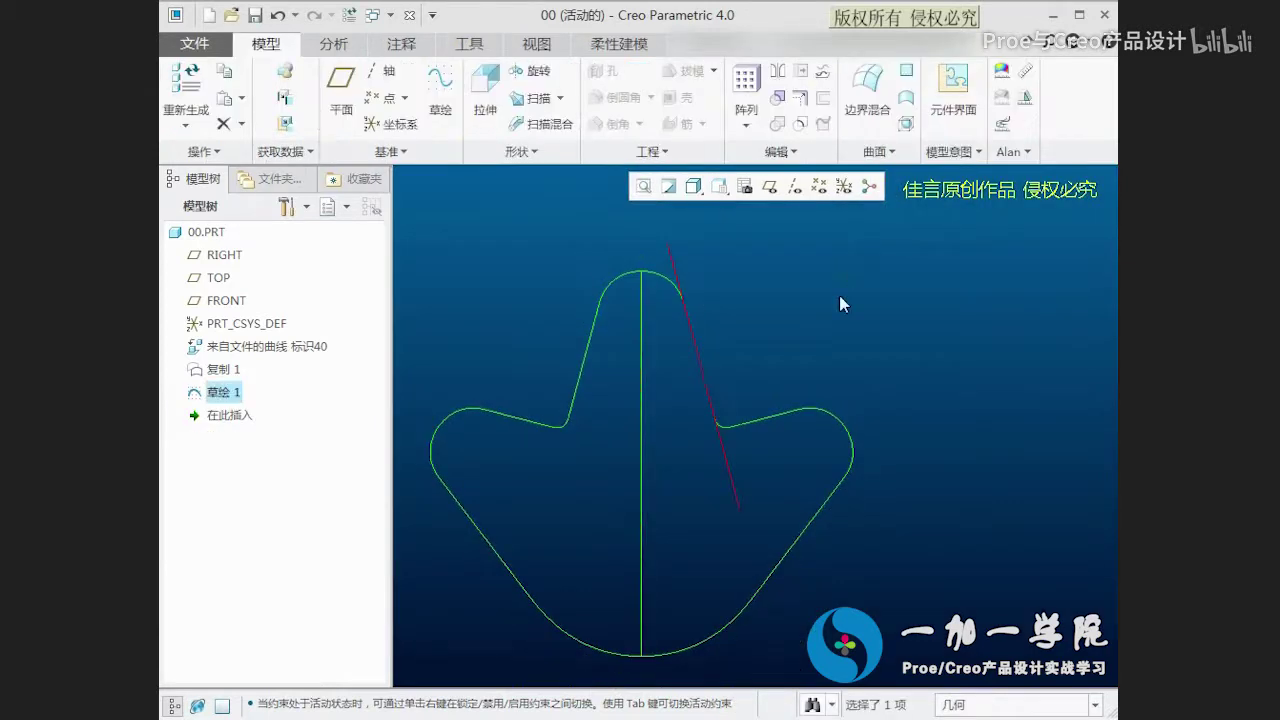
mouse_move(697, 369)
middle_mouse_down()
mouse_move(623, 331)
mouse_move(837, 417)
mouse_move(773, 410)
middle_mouse_up()
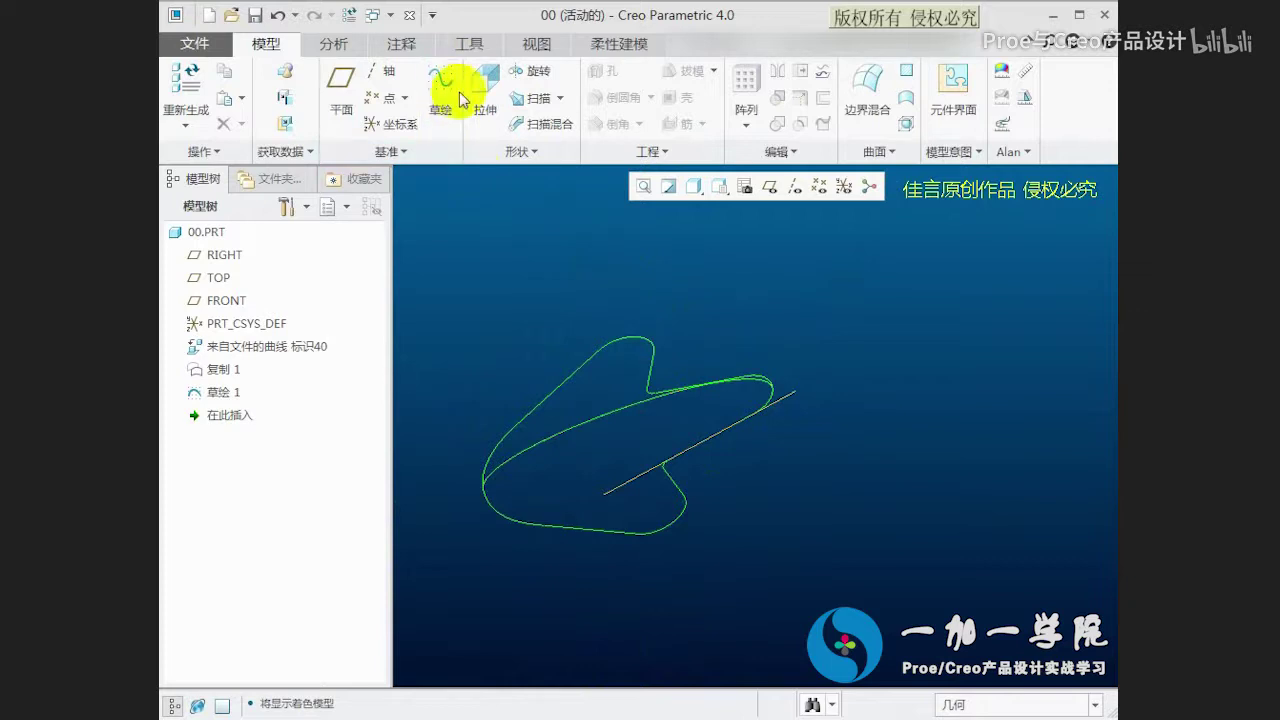
left_click(525, 100)
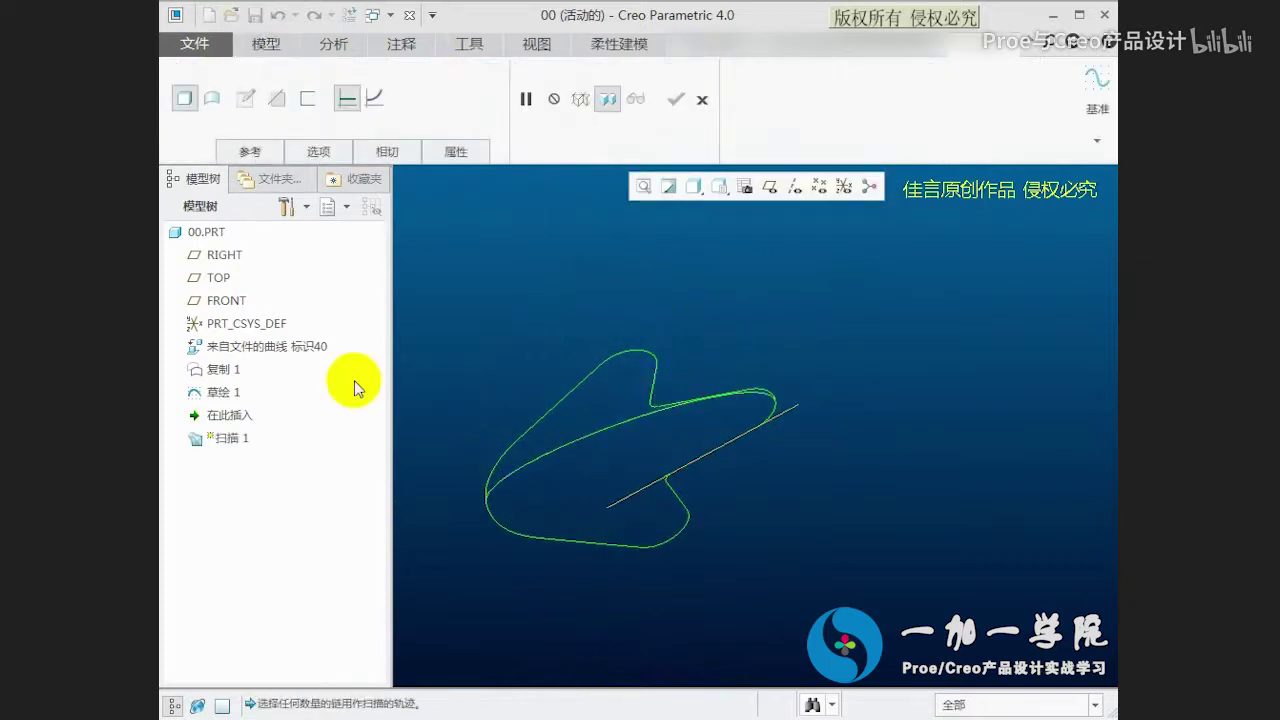
mouse_move(656, 397)
middle_mouse_down()
mouse_move(645, 425)
mouse_move(500, 497)
mouse_move(510, 518)
mouse_move(557, 471)
mouse_move(651, 491)
mouse_move(808, 470)
mouse_move(748, 460)
mouse_move(786, 429)
mouse_move(780, 409)
mouse_move(808, 440)
mouse_move(868, 437)
mouse_move(731, 414)
mouse_move(709, 329)
middle_mouse_up()
left_click(686, 429)
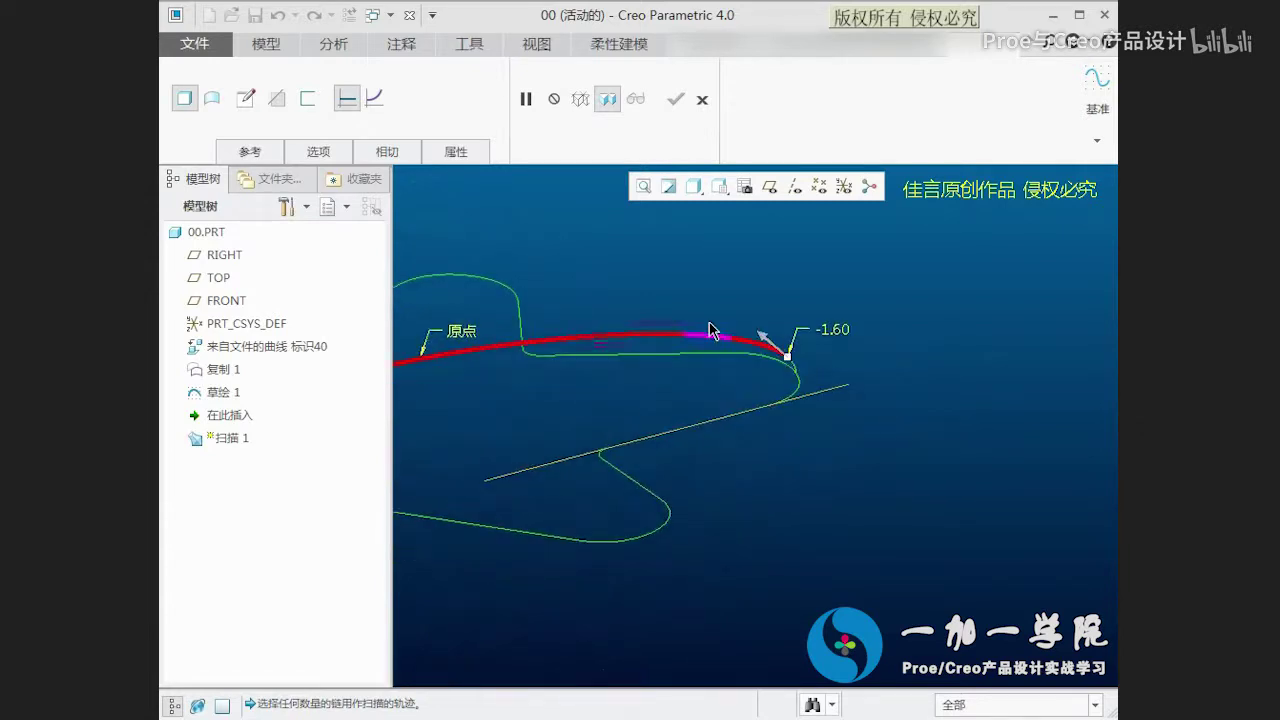
left_click(829, 400, "ctrl")
Step: Set section control to Constant Normal referencing the TOP plane and make the sweep a surface
mouse_move(831, 391)
middle_mouse_down()
mouse_move(751, 414)
mouse_move(757, 431)
mouse_move(739, 387)
mouse_move(746, 494)
middle_mouse_up()
mouse_move(706, 441)
middle_mouse_down()
mouse_move(694, 416)
mouse_move(709, 432)
mouse_move(694, 440)
mouse_move(731, 457)
mouse_move(826, 460)
middle_mouse_up()
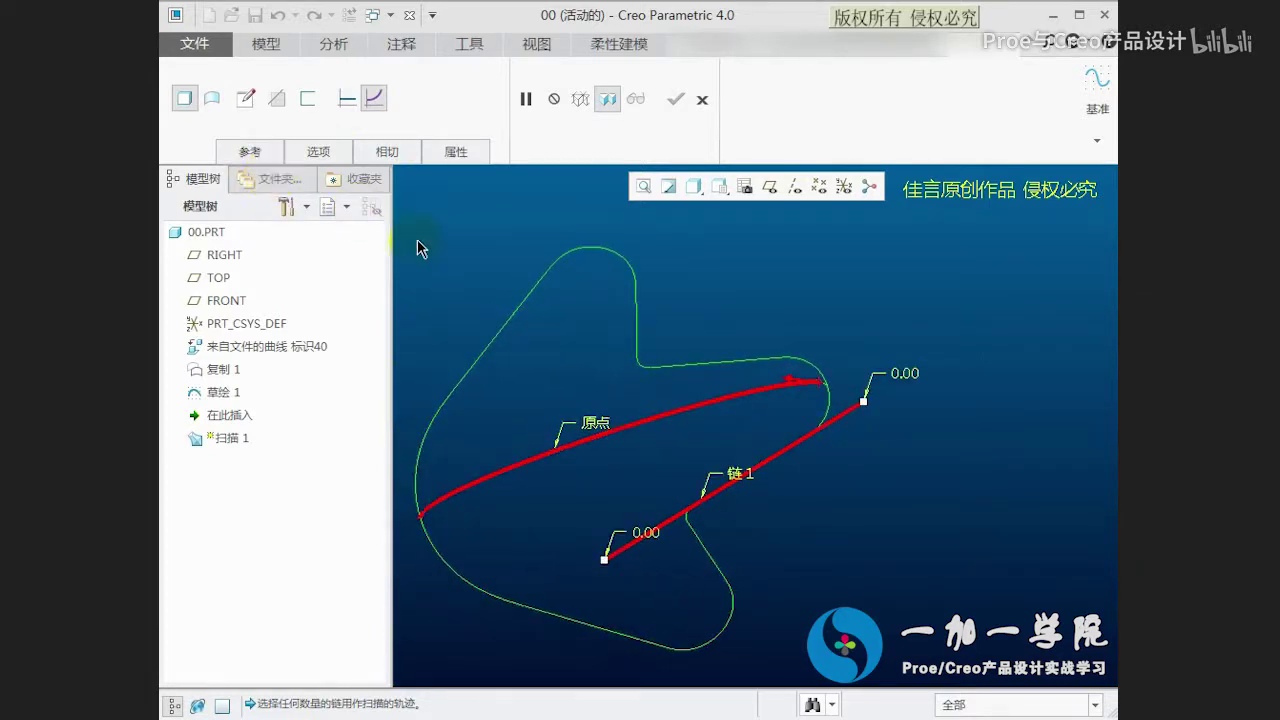
middle_click_drag(715, 364, 720, 343, "shift")
left_click(251, 150)
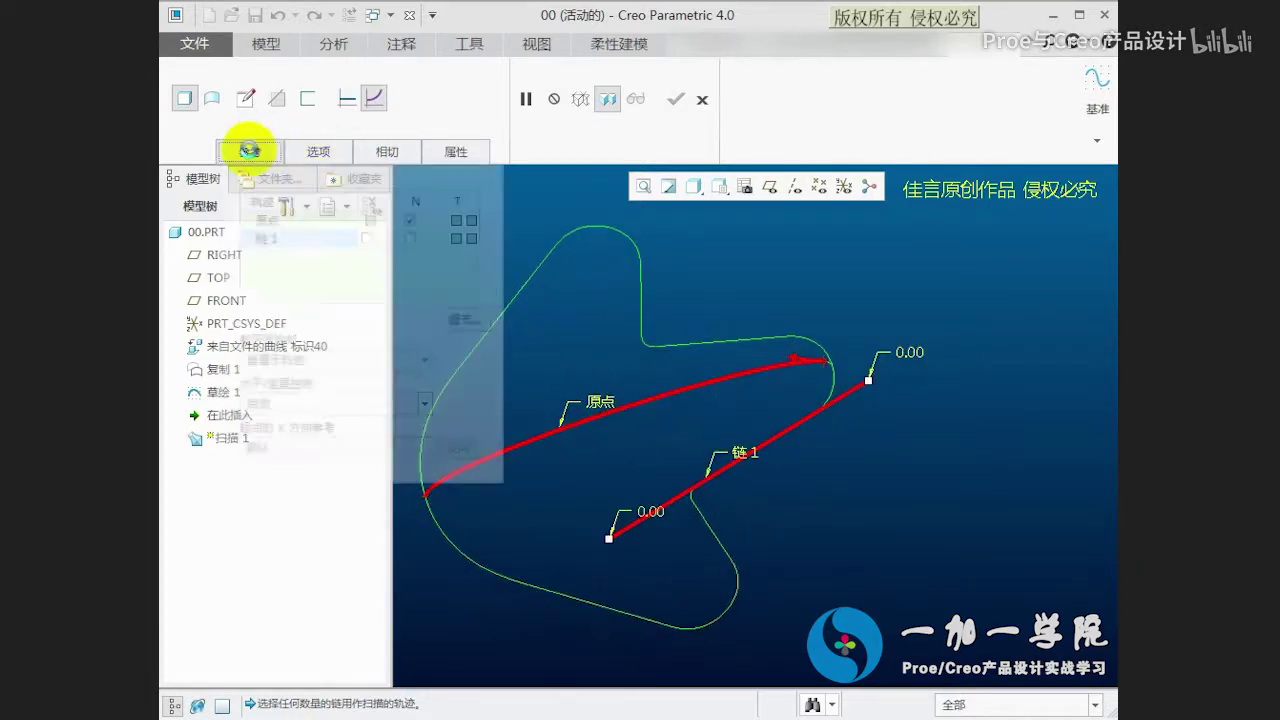
left_click(357, 362)
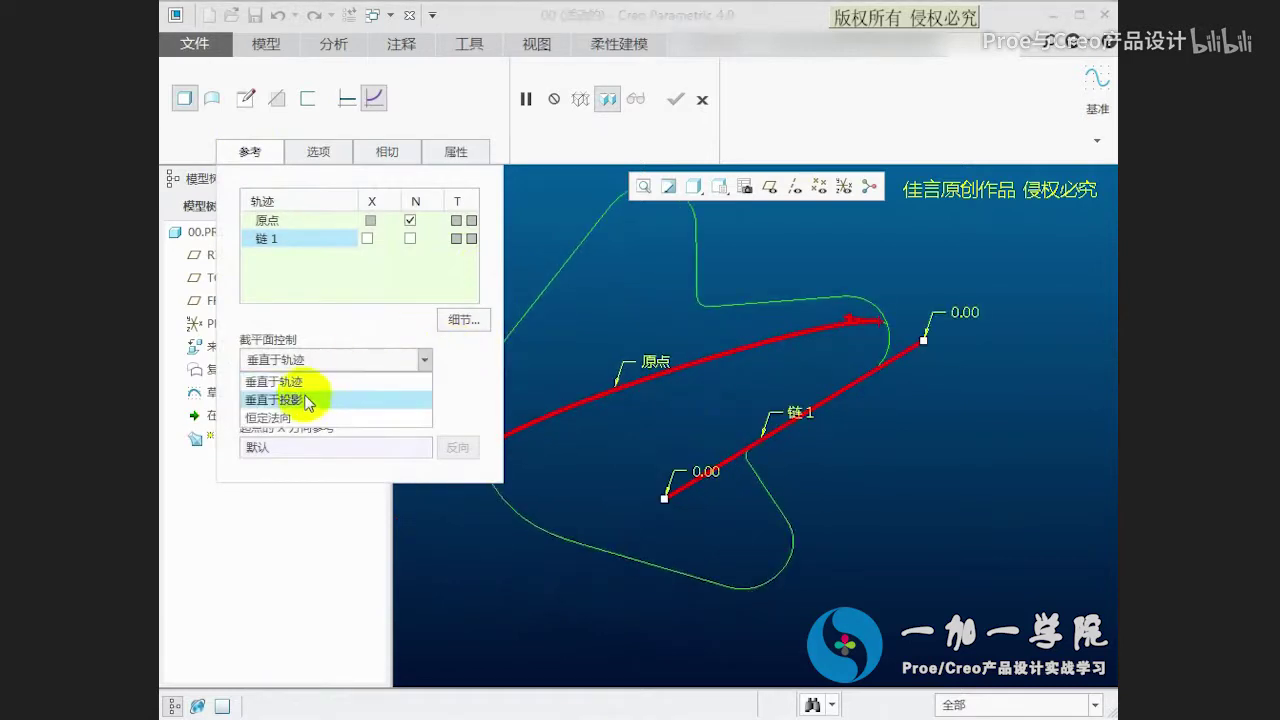
left_click(312, 405)
left_click(772, 188)
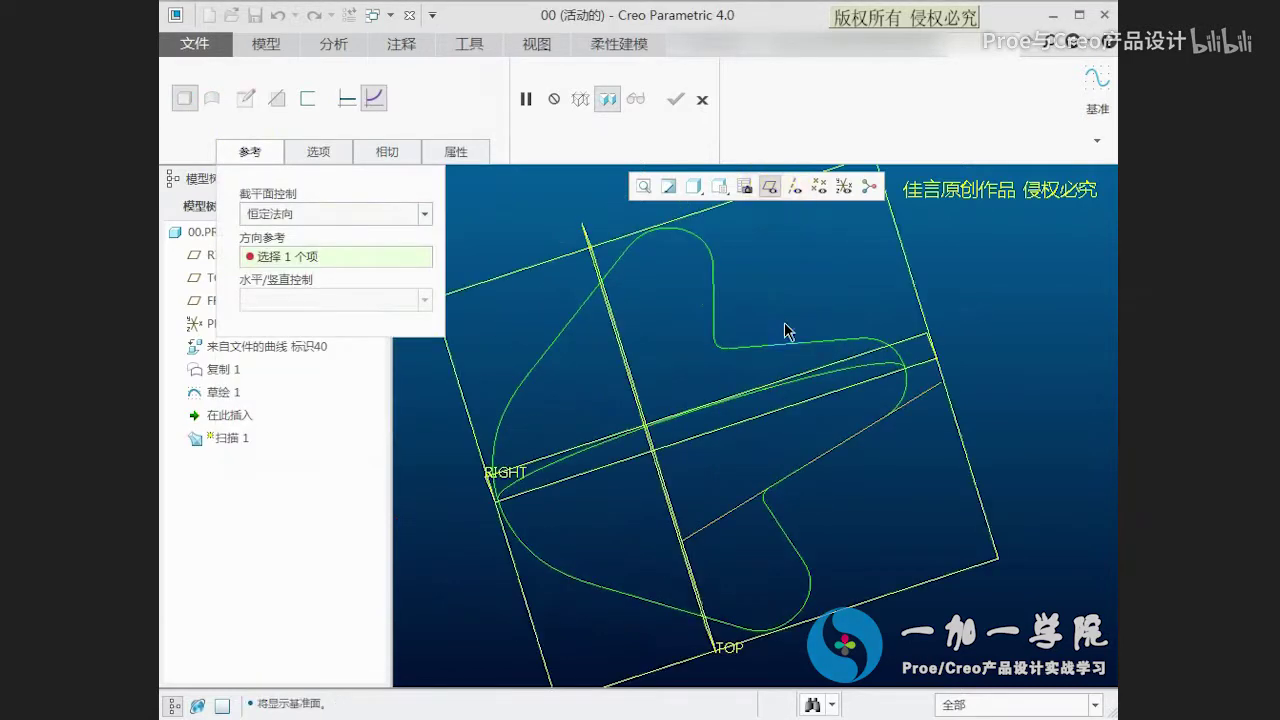
scroll(760, 406, "down", 3)
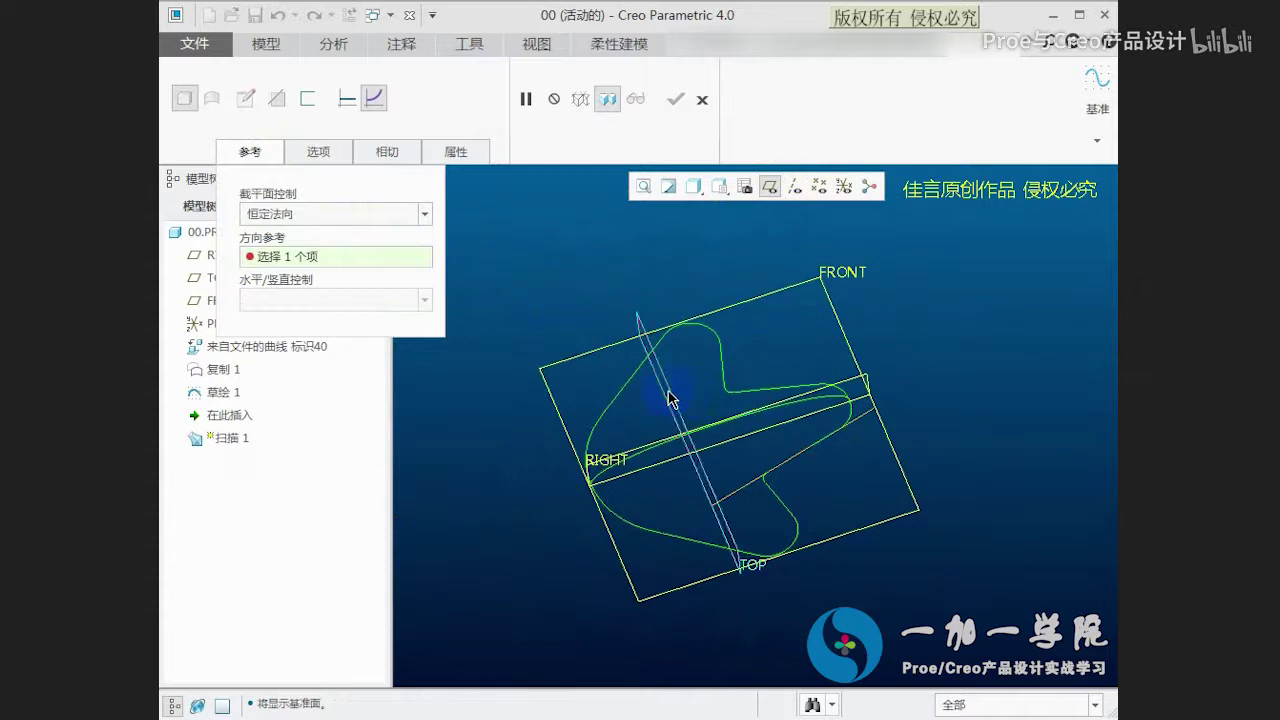
left_click(669, 399)
middle_click_drag(727, 410, 755, 418)
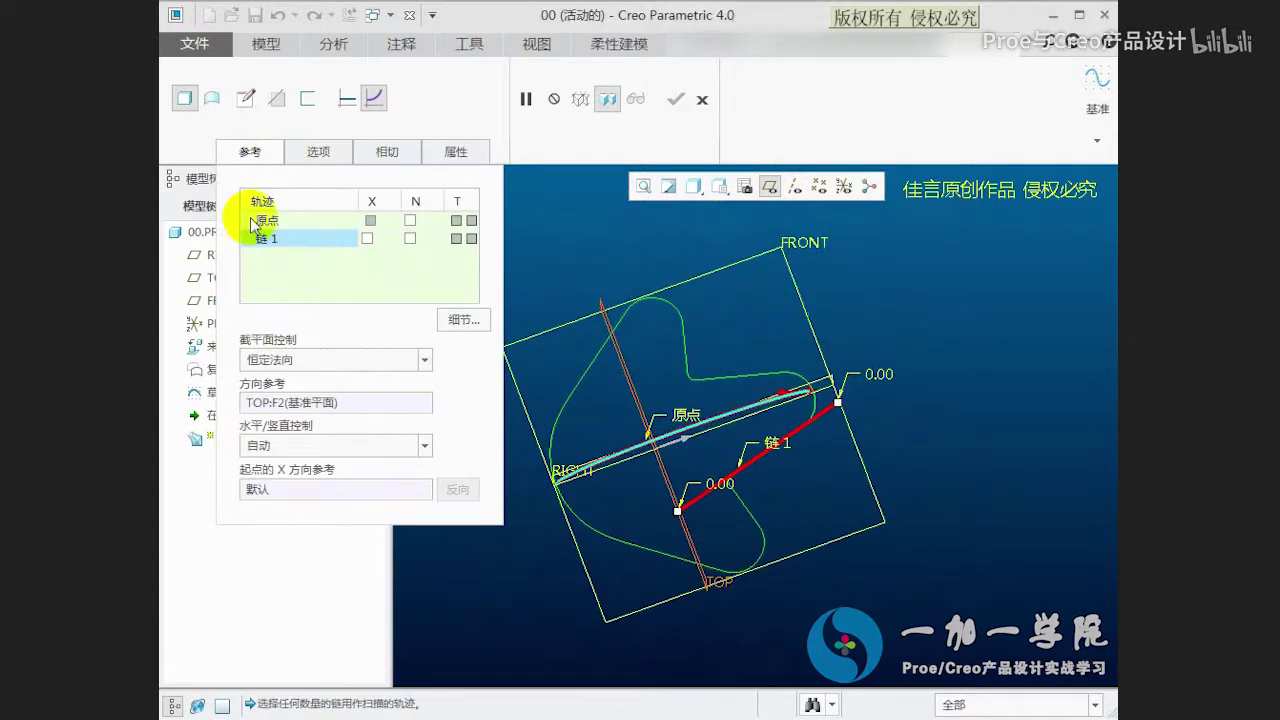
left_click(250, 151)
middle_click_drag(760, 385, 726, 366)
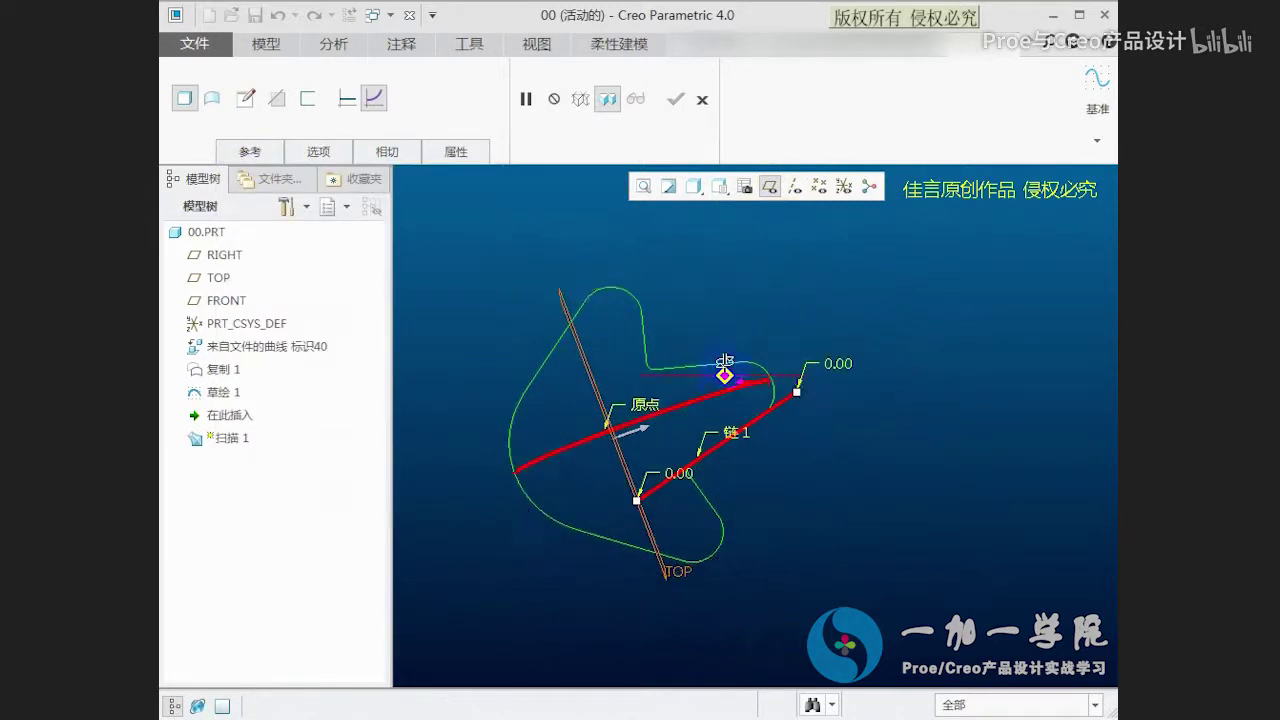
left_click(213, 97)
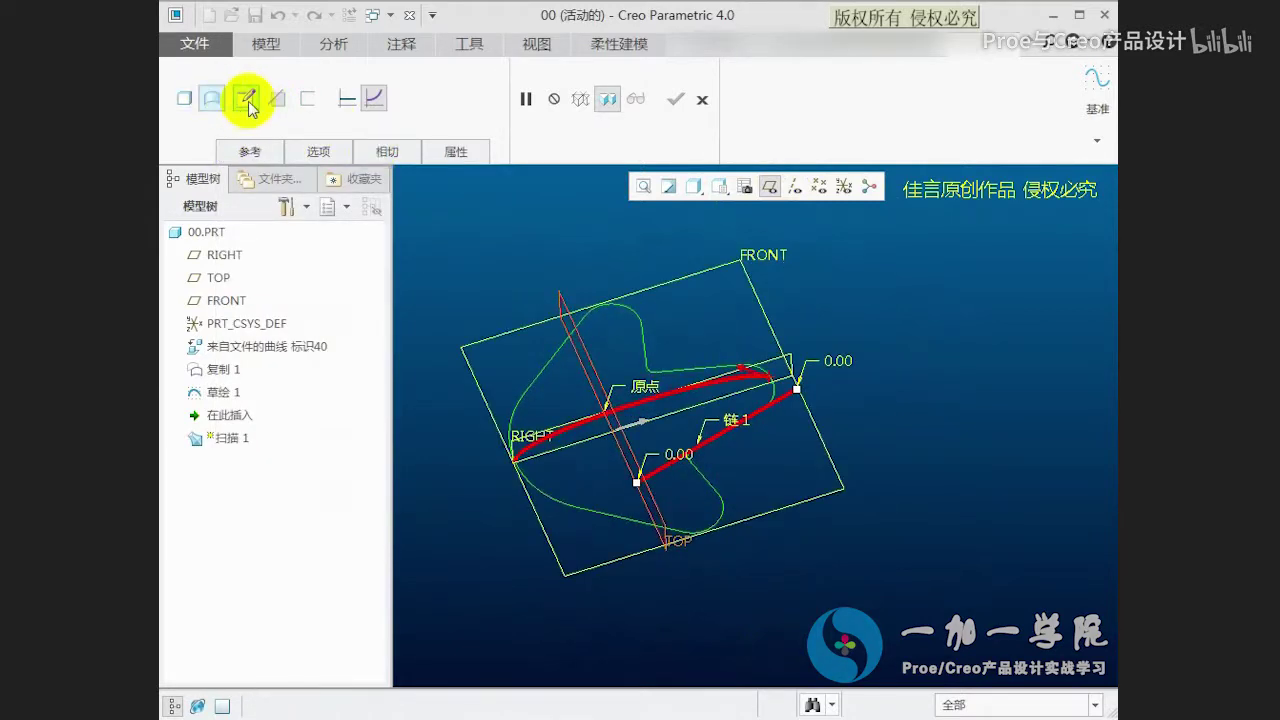
Step: Open the section sketch with datum planes hidden and place a vertical centerline
left_click(247, 100)
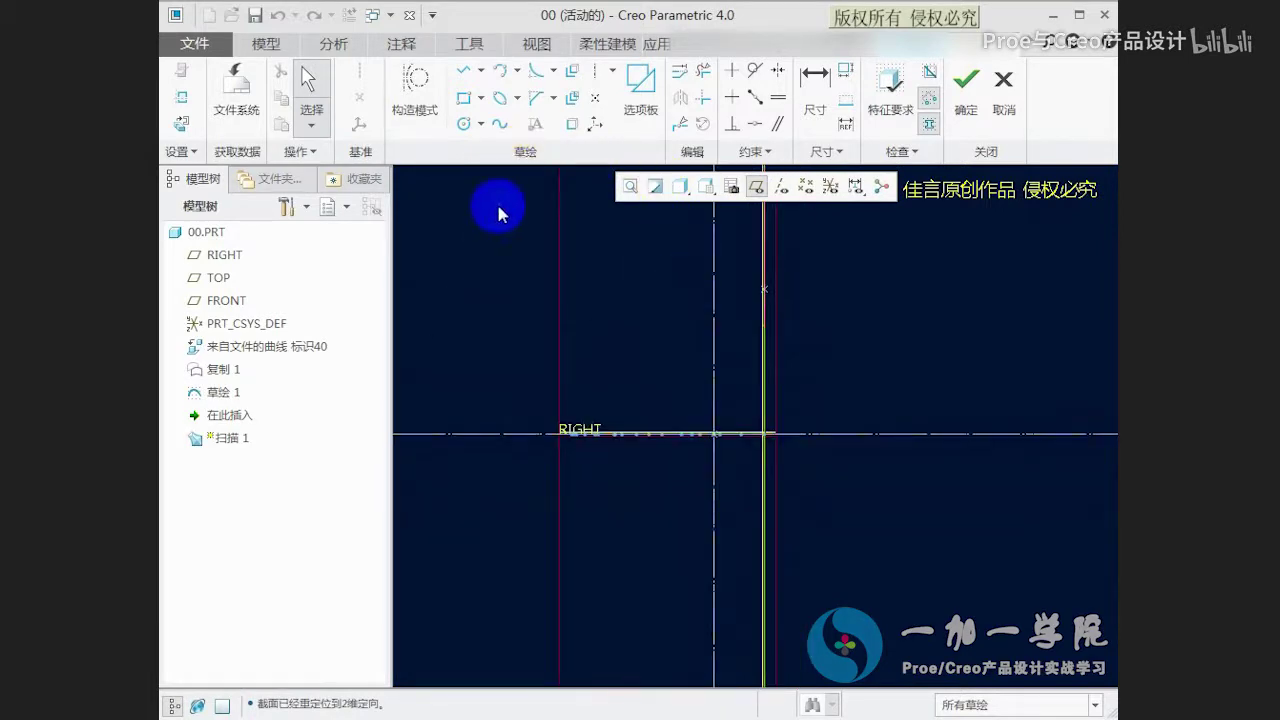
left_click(756, 186)
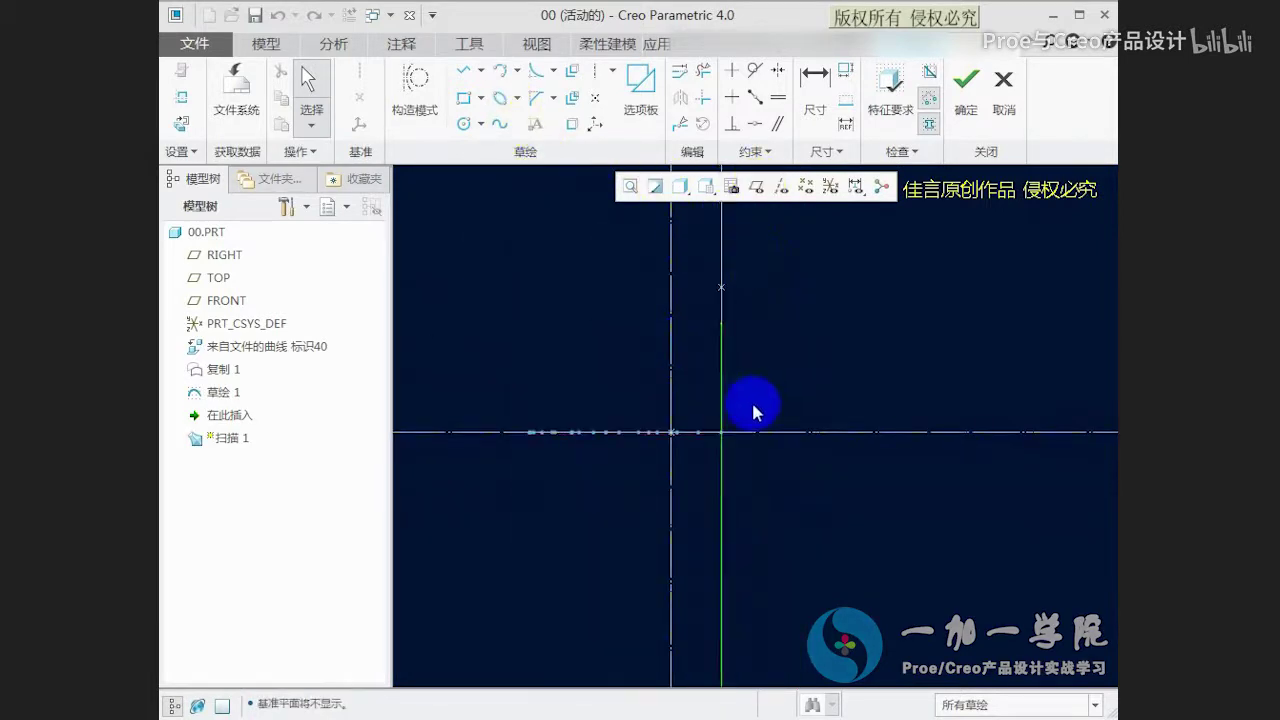
right_click(778, 335)
left_click(893, 371)
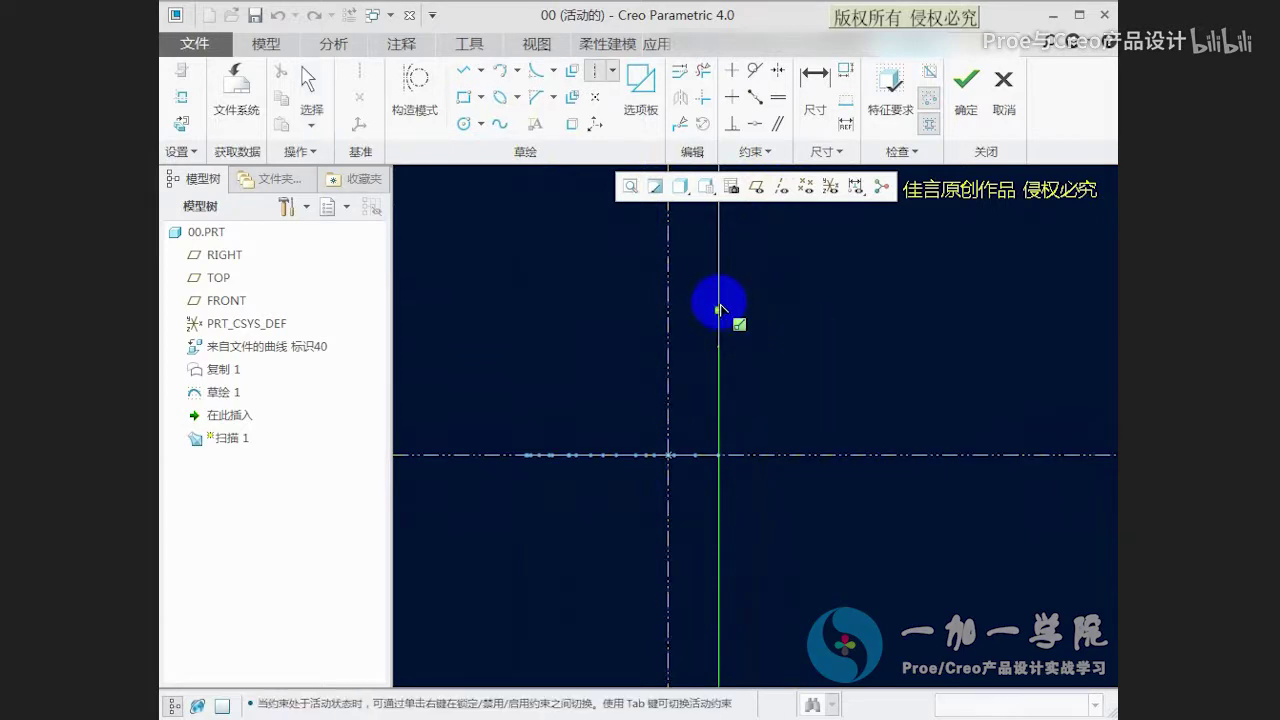
left_click(713, 407)
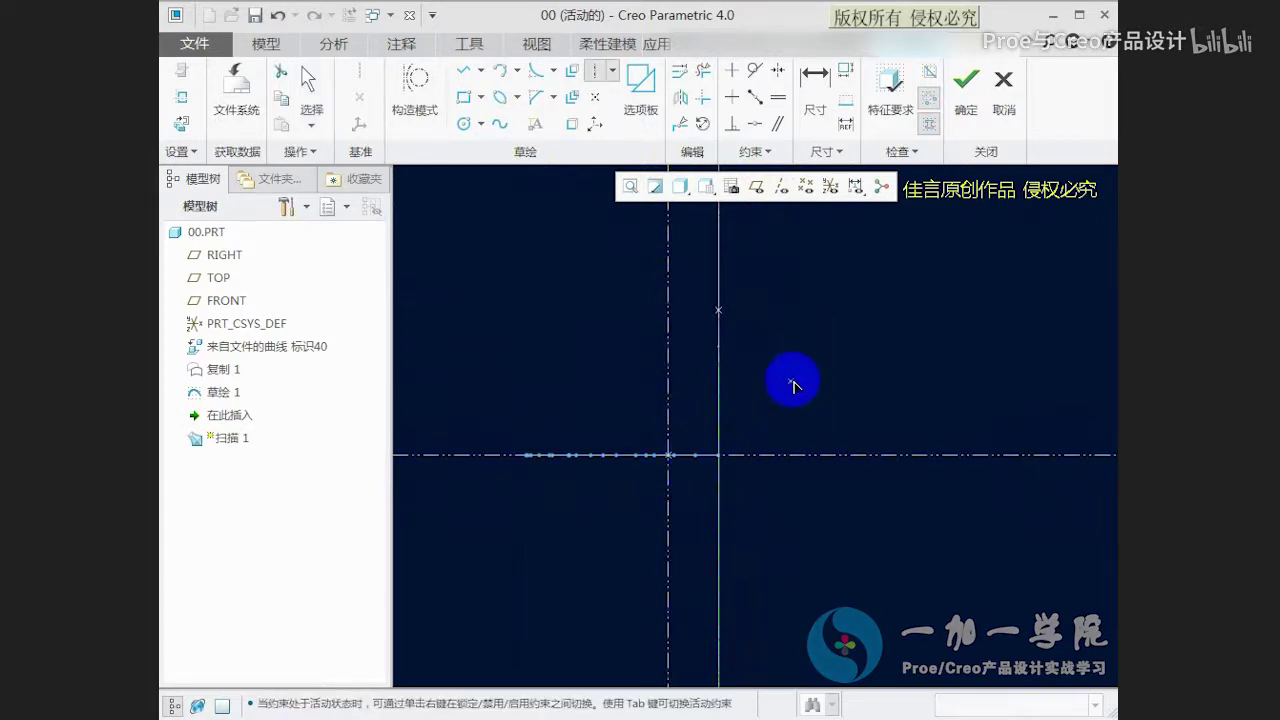
middle_click(740, 330)
Step: Attempt an ellipse, cancel the unfinished one, and pan the sketch view
left_click(517, 97)
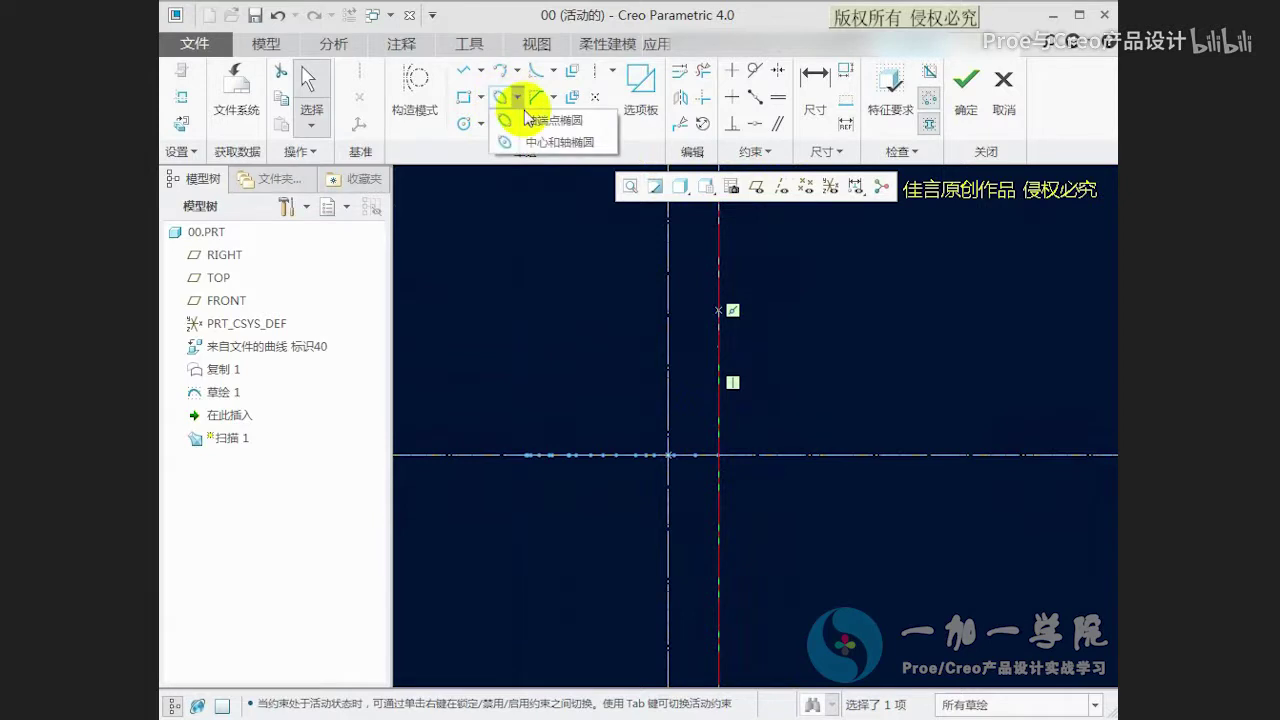
left_click(540, 134)
left_click(718, 455)
left_click(718, 310)
middle_click(674, 449)
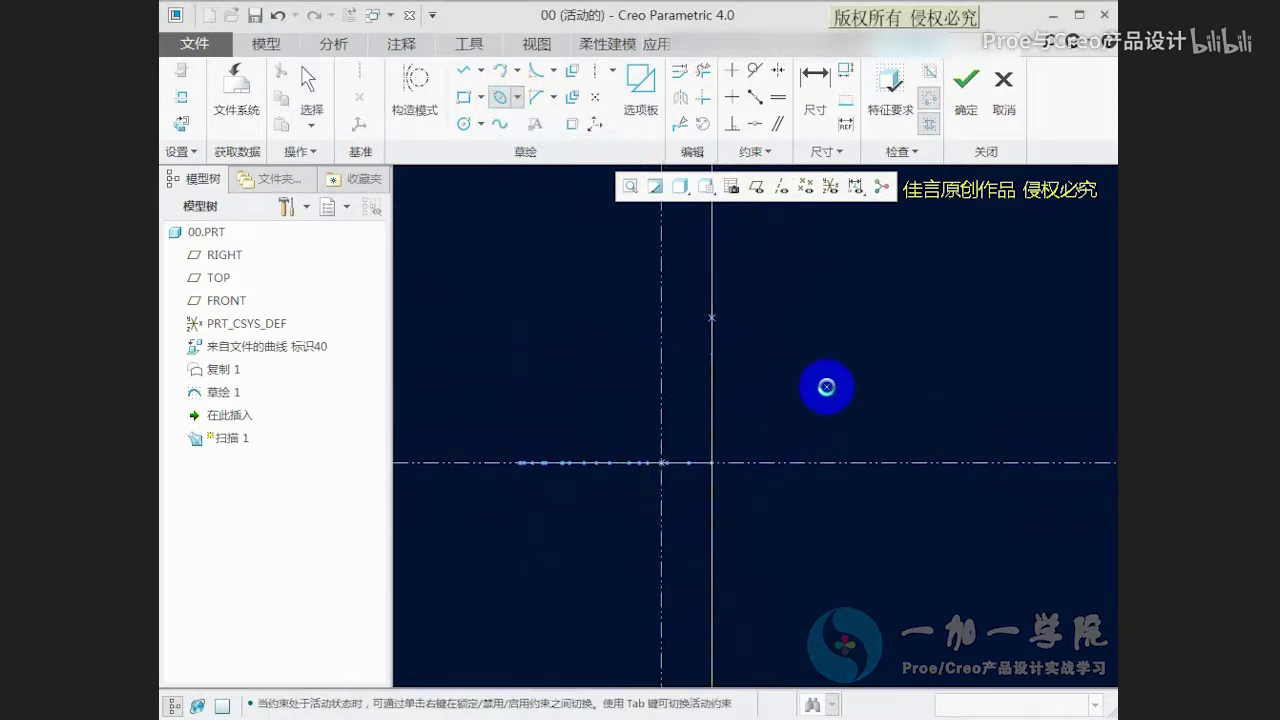
middle_click(827, 400)
mouse_move(800, 400)
middle_mouse_down()
mouse_move(673, 364)
mouse_move(666, 385)
middle_mouse_up()
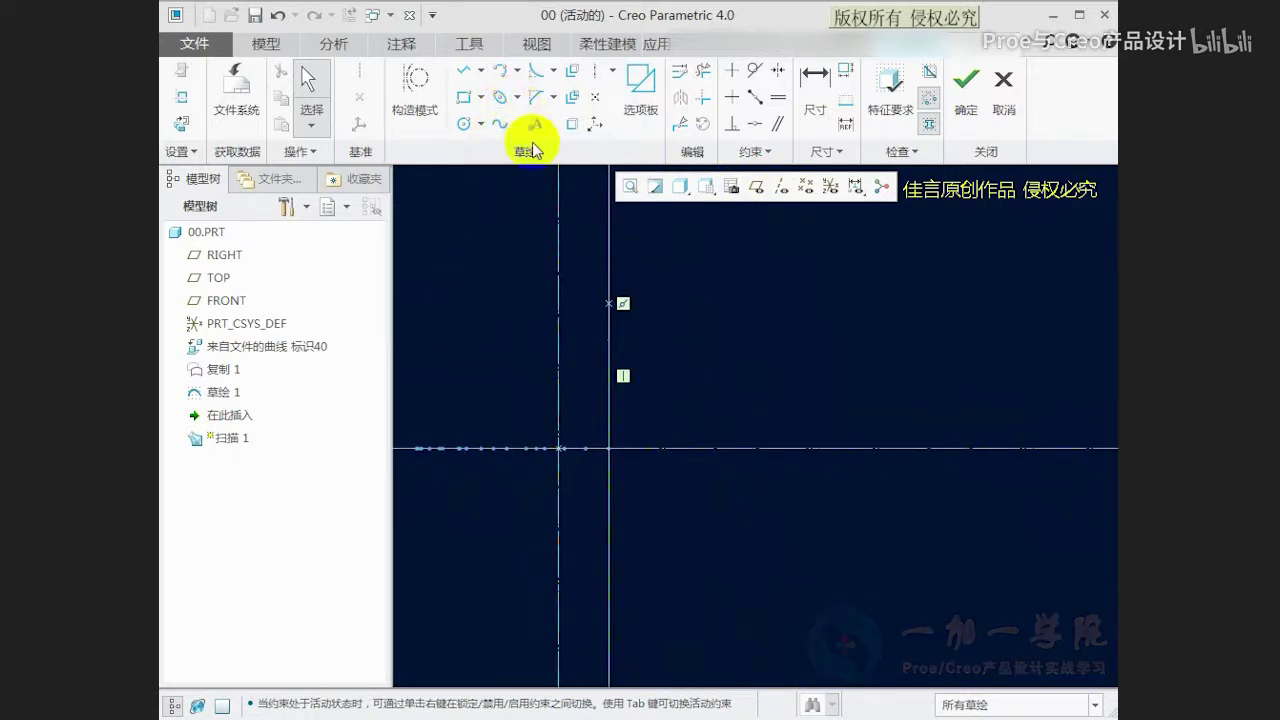
mouse_move(581, 310)
middle_mouse_down("shift")
mouse_move(625, 312)
mouse_move(637, 357)
mouse_move(609, 266)
middle_mouse_up("shift")
Step: Add a centerline at the axis intersection and draw an Axis Ends ellipse along the vertical axis
right_click(716, 347)
left_click(837, 384)
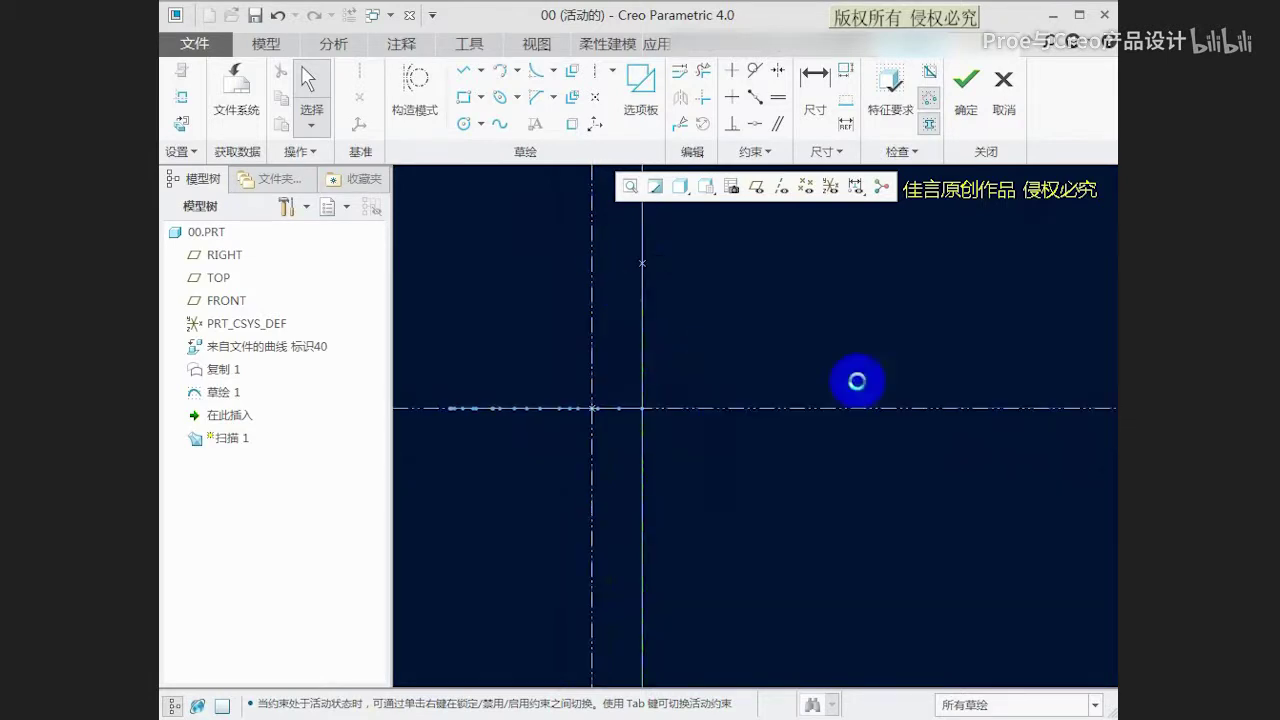
left_click(642, 408)
middle_click(457, 265)
left_click(516, 97)
left_click(538, 121)
left_click(652, 259)
left_click(645, 552)
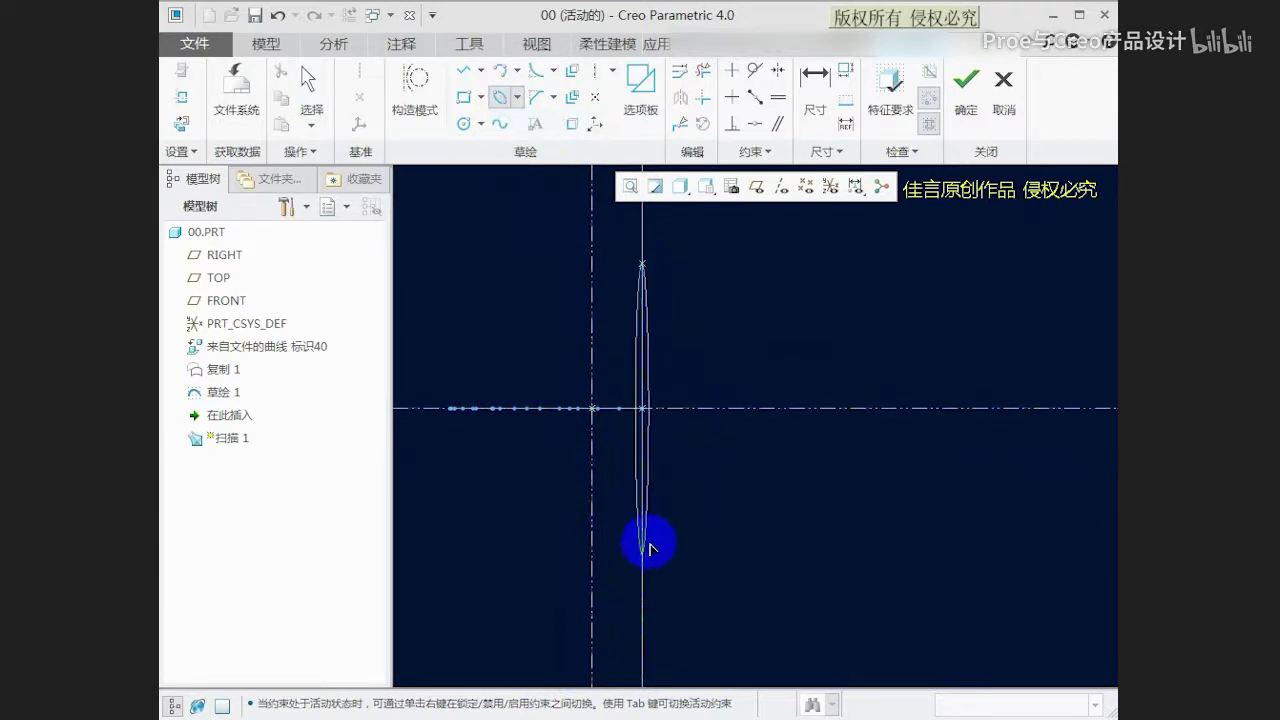
left_click(593, 400)
middle_click(750, 470)
Step: Delete ellipse segments to leave a quarter arc and accept the section sketch
left_click(677, 429)
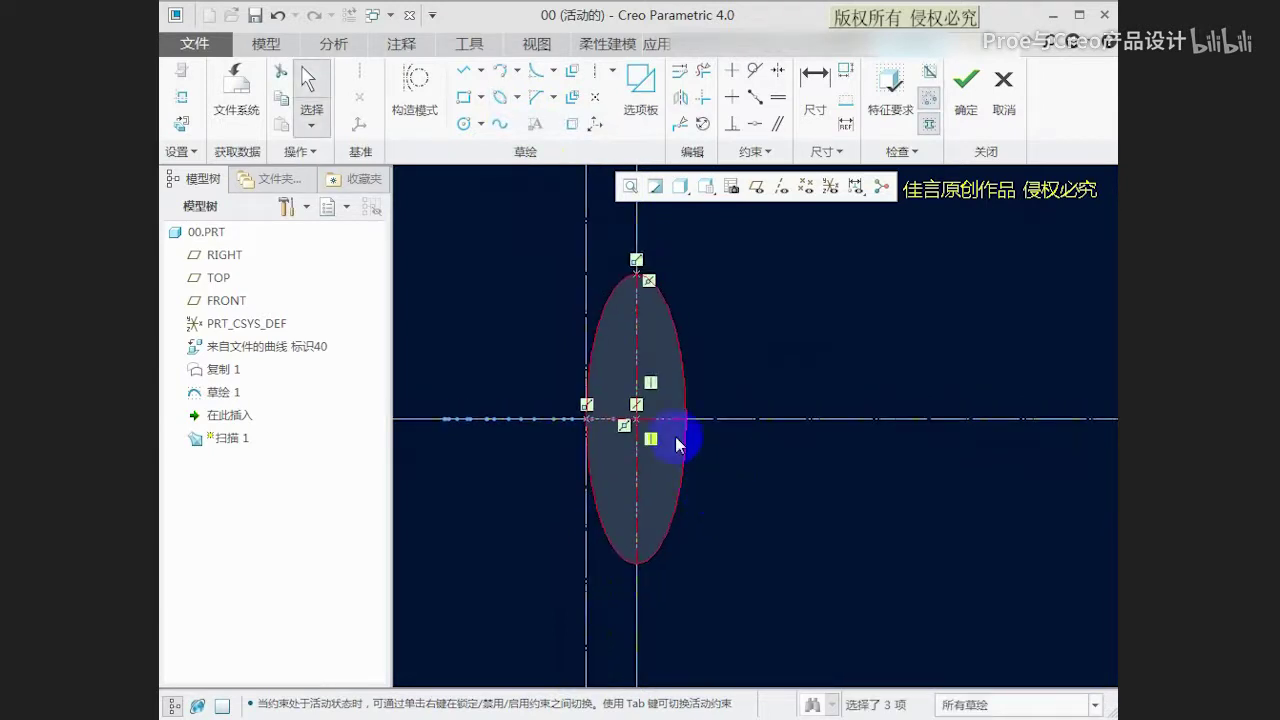
scroll(680, 429, "down", 3)
scroll(697, 432, "up", 4)
middle_click_drag(697, 432, 790, 355)
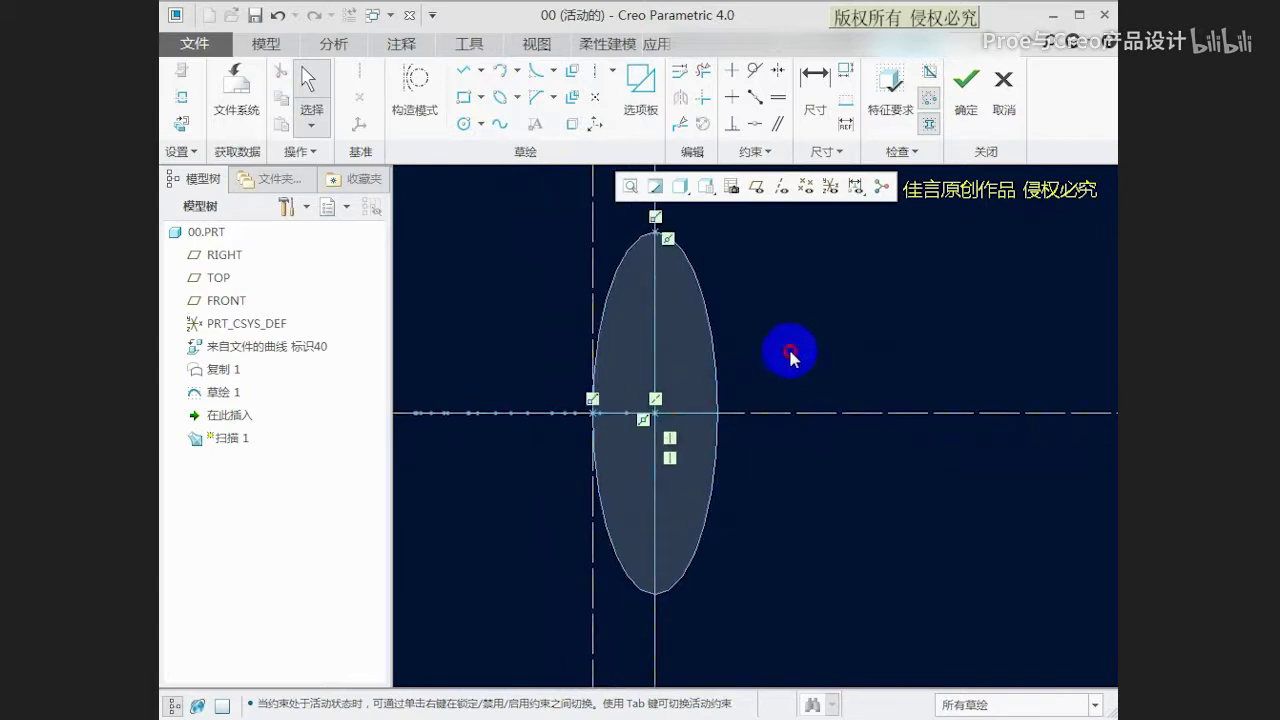
middle_click_drag(519, 296, 575, 327)
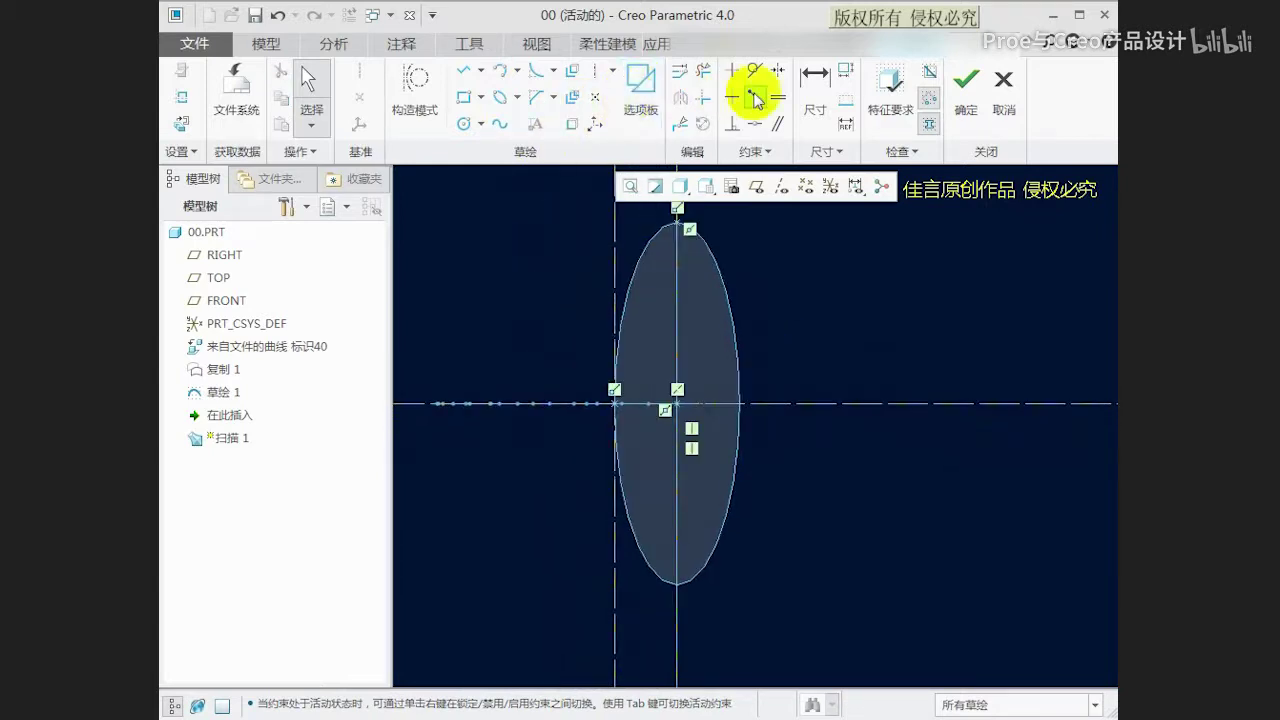
left_click(704, 70)
mouse_move(718, 238)
left_mouse_down()
mouse_move(727, 472)
mouse_move(634, 583)
left_mouse_up()
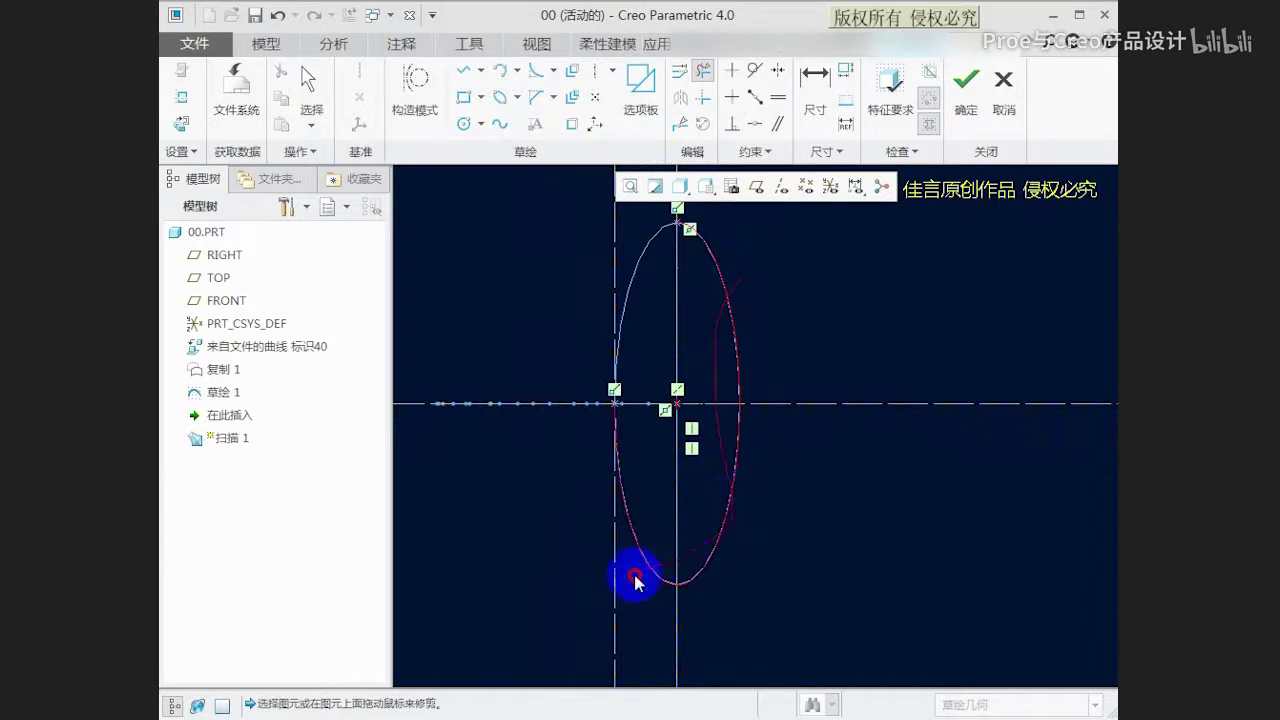
middle_click(788, 557)
scroll(706, 524, "down", 2)
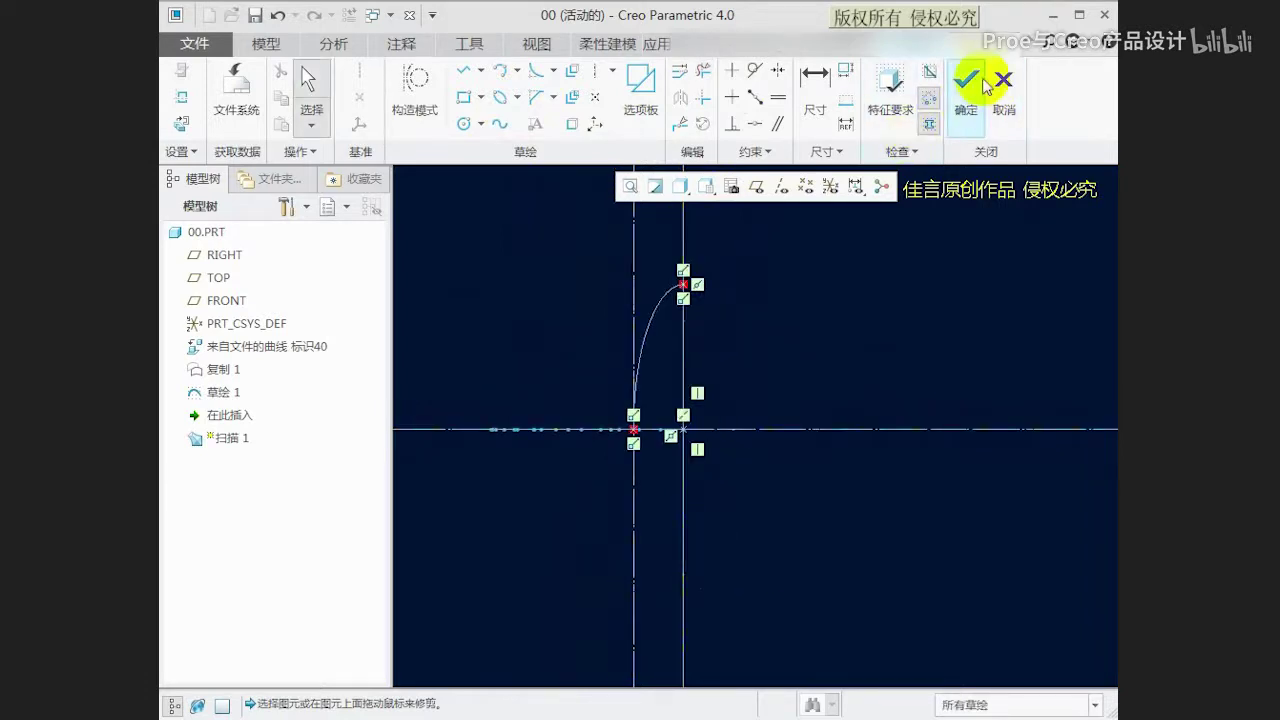
left_click(966, 82)
mouse_move(706, 380)
middle_mouse_down()
mouse_move(753, 433)
mouse_move(669, 391)
mouse_move(714, 451)
mouse_move(788, 409)
mouse_move(794, 434)
mouse_move(757, 443)
mouse_move(772, 450)
middle_mouse_up()
left_click(512, 388)
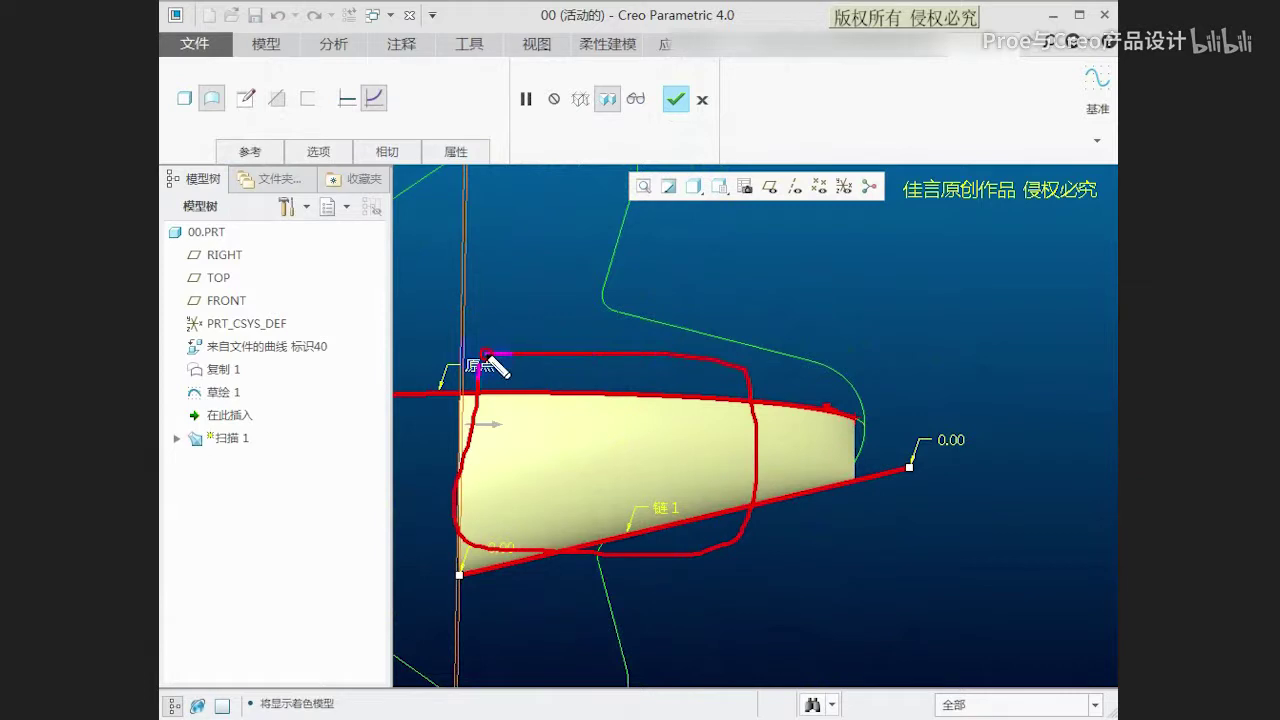
scroll(845, 485, "down", 3)
scroll(835, 482, "down", 2)
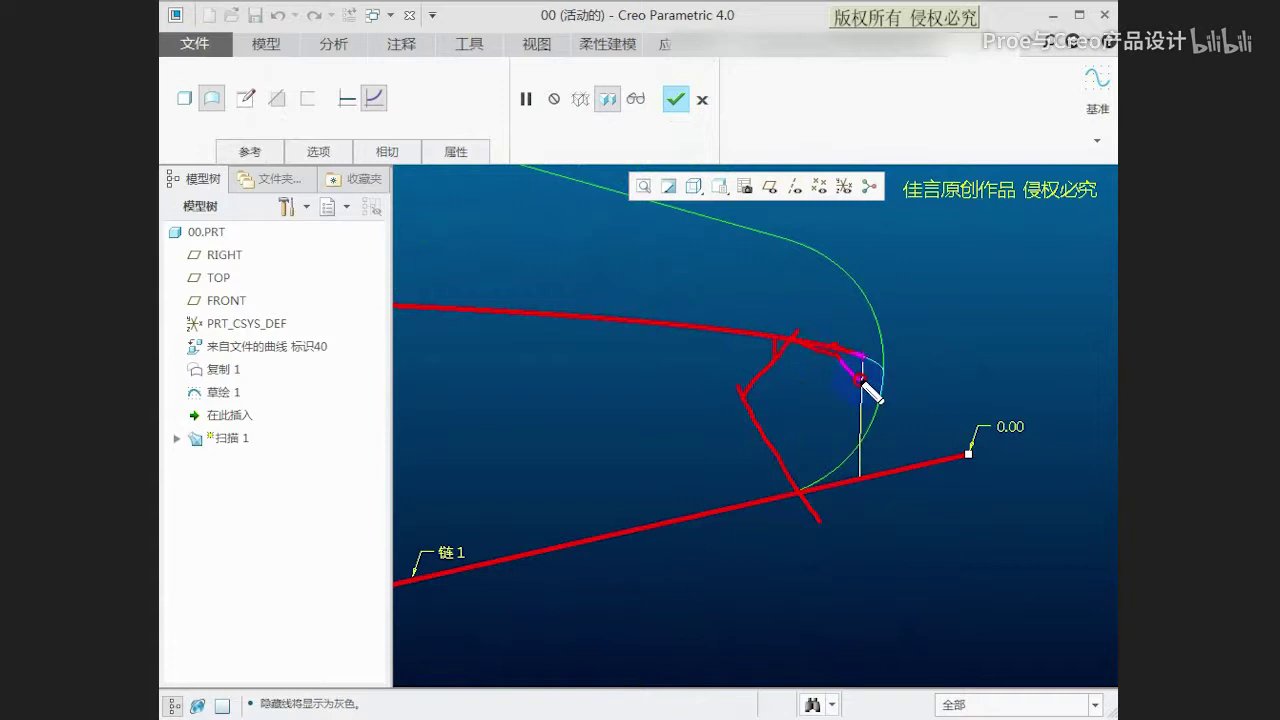
scroll(770, 425, "up", 3)
left_click(693, 186)
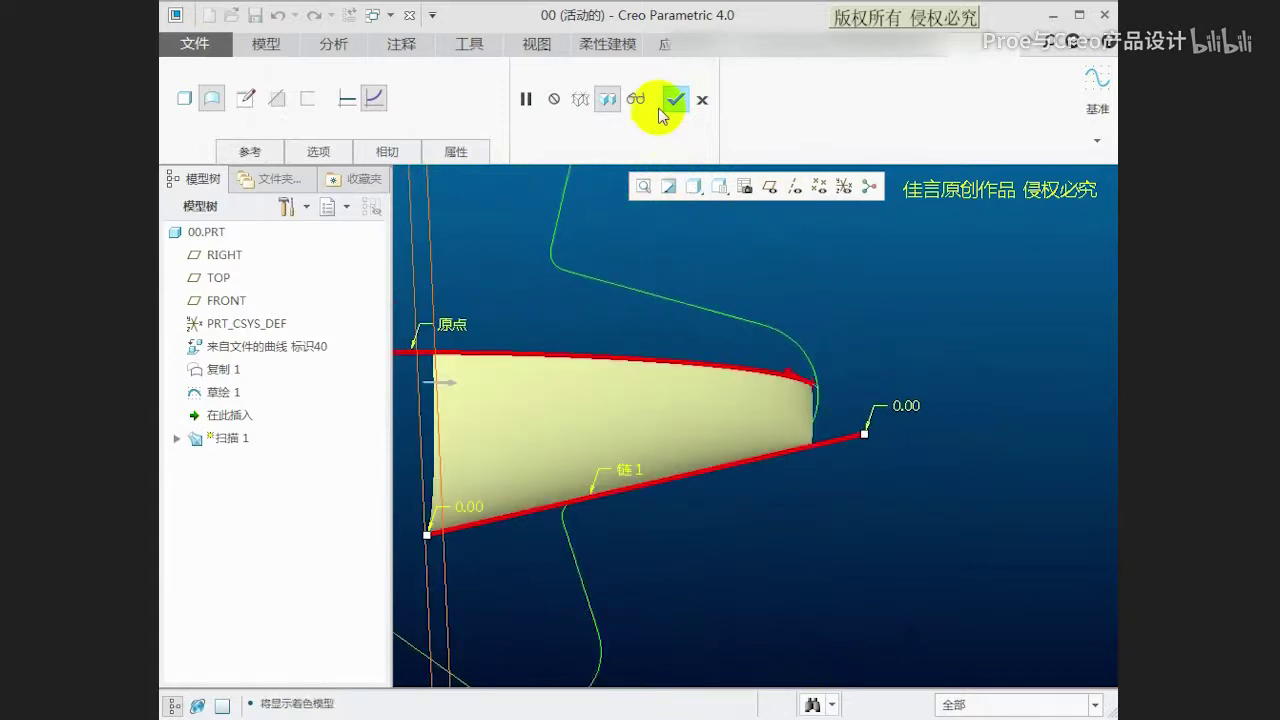
left_click(645, 103)
mouse_move(700, 357)
middle_mouse_down()
mouse_move(663, 343)
mouse_move(735, 397)
mouse_move(720, 428)
mouse_move(757, 471)
mouse_move(692, 368)
mouse_move(723, 303)
mouse_move(691, 371)
mouse_move(670, 497)
middle_mouse_up()
left_click(675, 100)
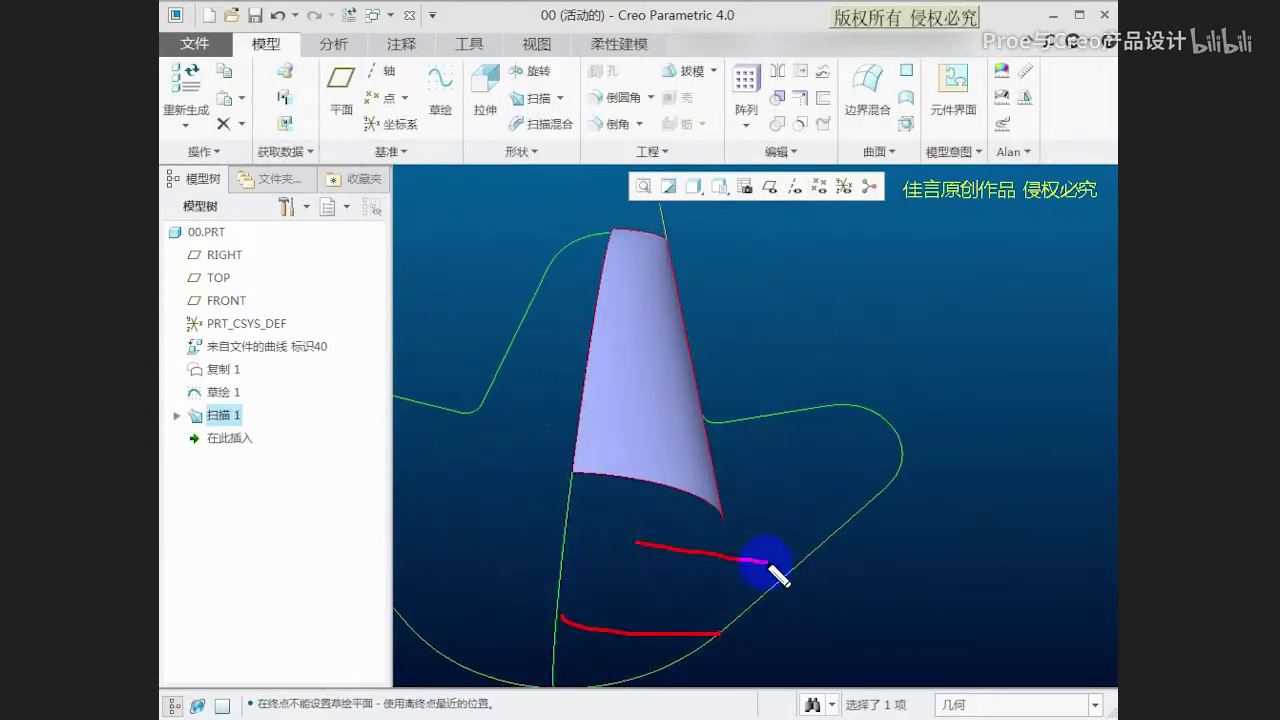
key("Escape")
mouse_move(798, 510)
middle_mouse_down()
mouse_move(749, 477)
mouse_move(726, 540)
middle_mouse_up()
mouse_move(798, 558)
middle_mouse_down()
mouse_move(826, 357)
mouse_move(792, 303)
middle_mouse_up()
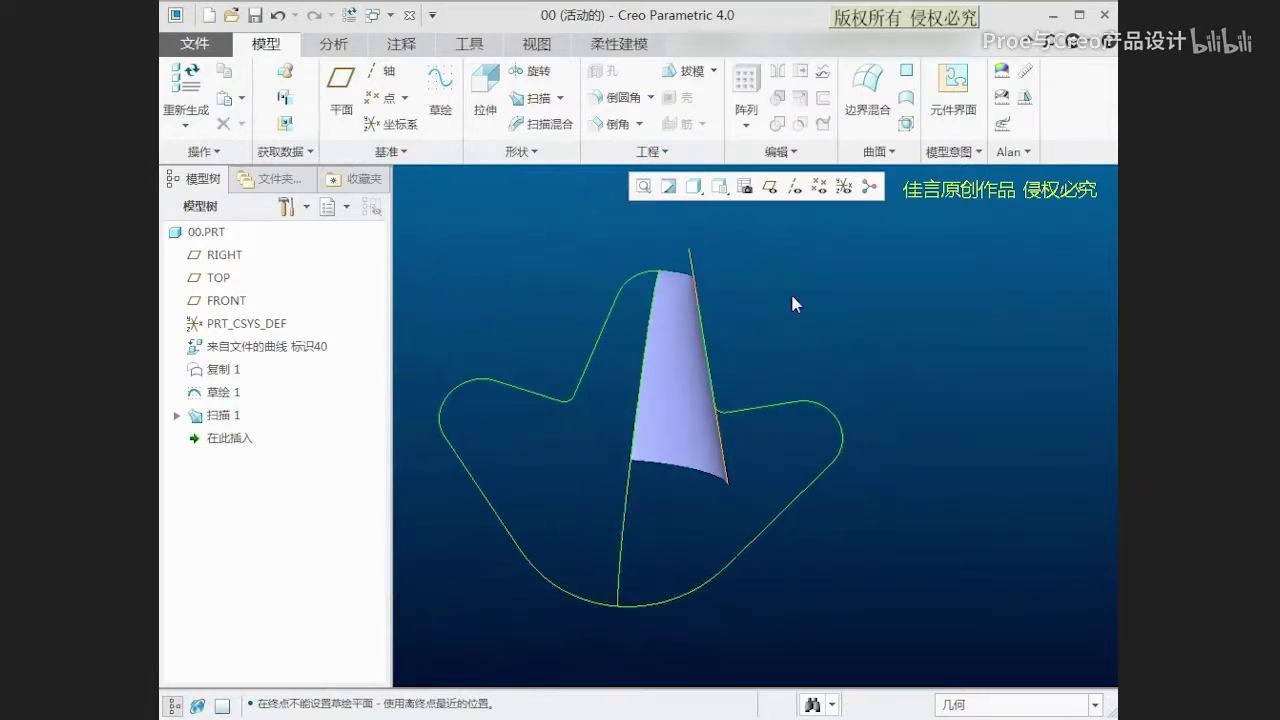
left_click(770, 186)
Step: Start a sketch on the FRONT plane with the arrow curve as a reference
left_click(858, 323)
left_click(441, 90)
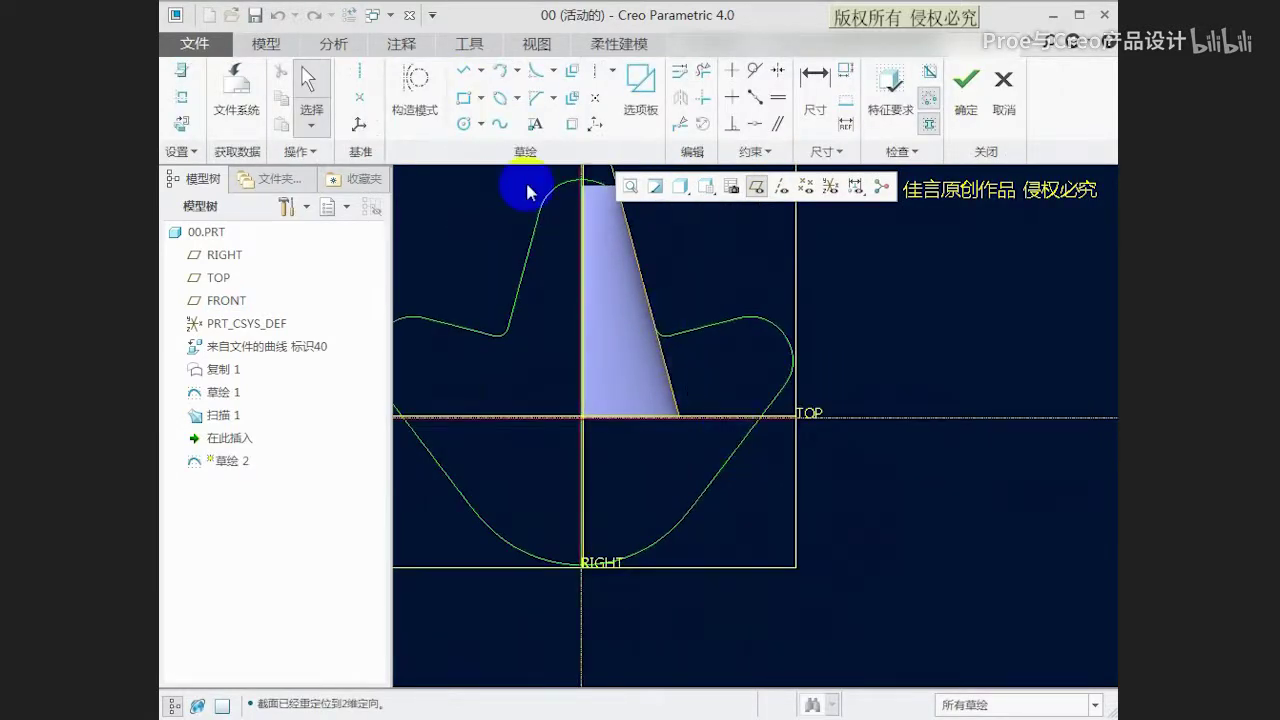
left_click(743, 451)
middle_click(709, 503)
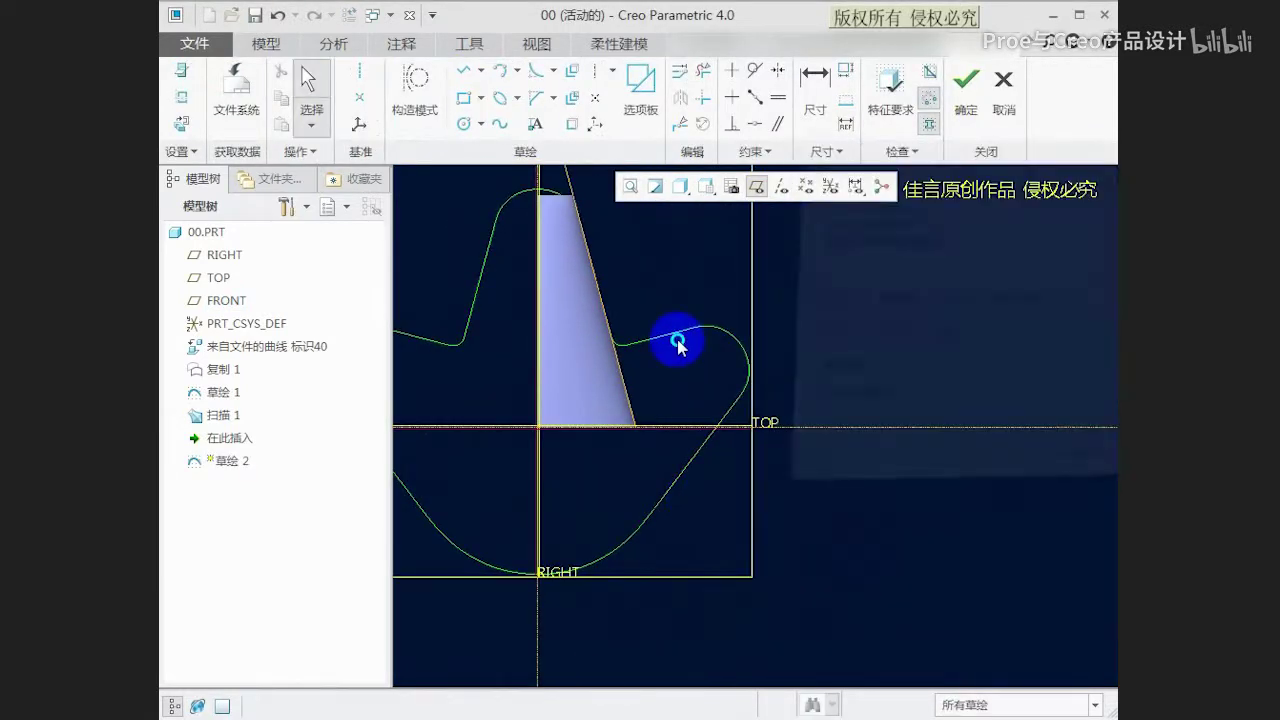
Step: Draw a centerline and a line along the lower-right edge (9.84, 7.25), then accept the sketch
right_click(678, 343)
left_click(843, 374)
left_click(681, 477)
left_click(680, 487)
middle_click(806, 491)
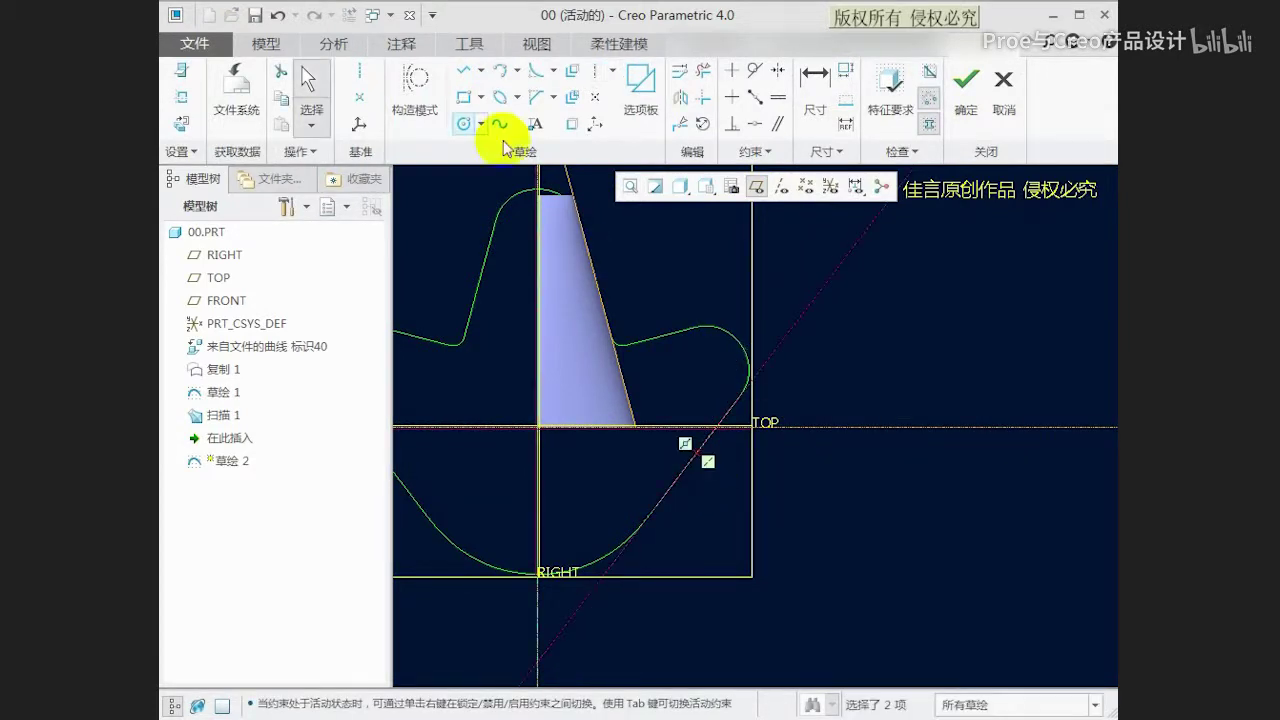
left_click(462, 70)
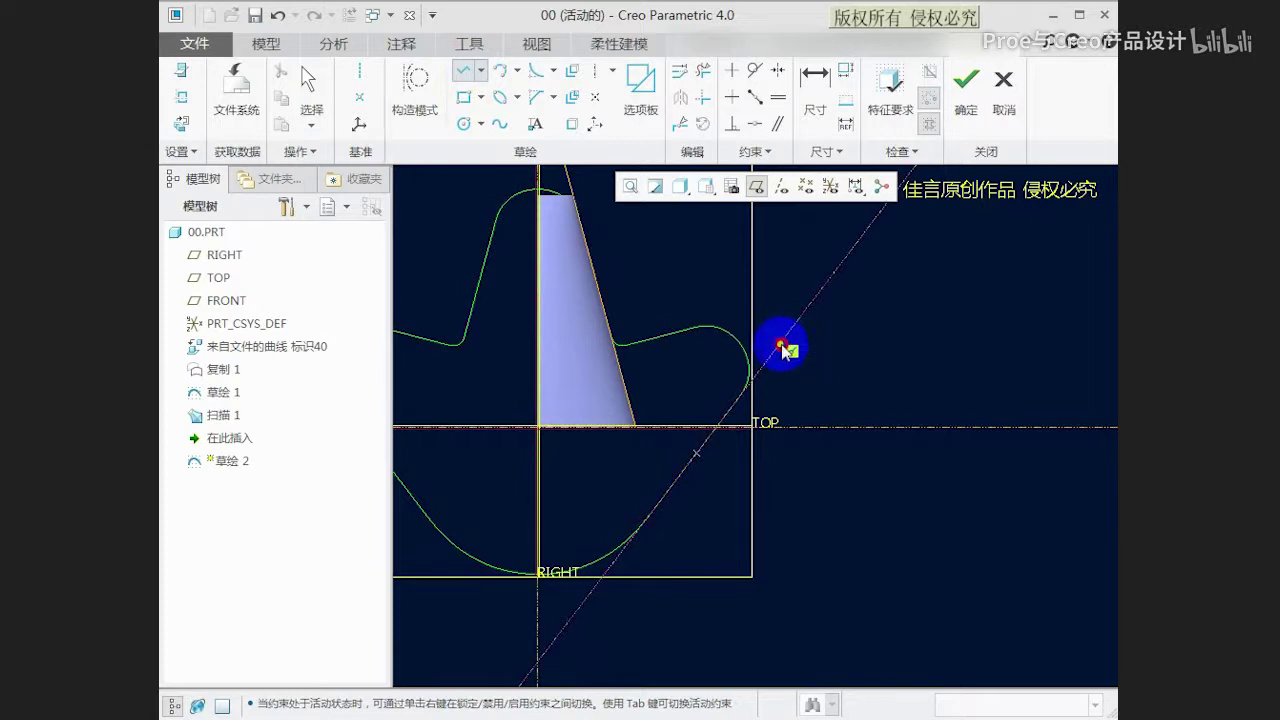
scroll(603, 600, "down", 3)
left_click(597, 553)
middle_click(737, 523)
scroll(760, 520, "up", 3)
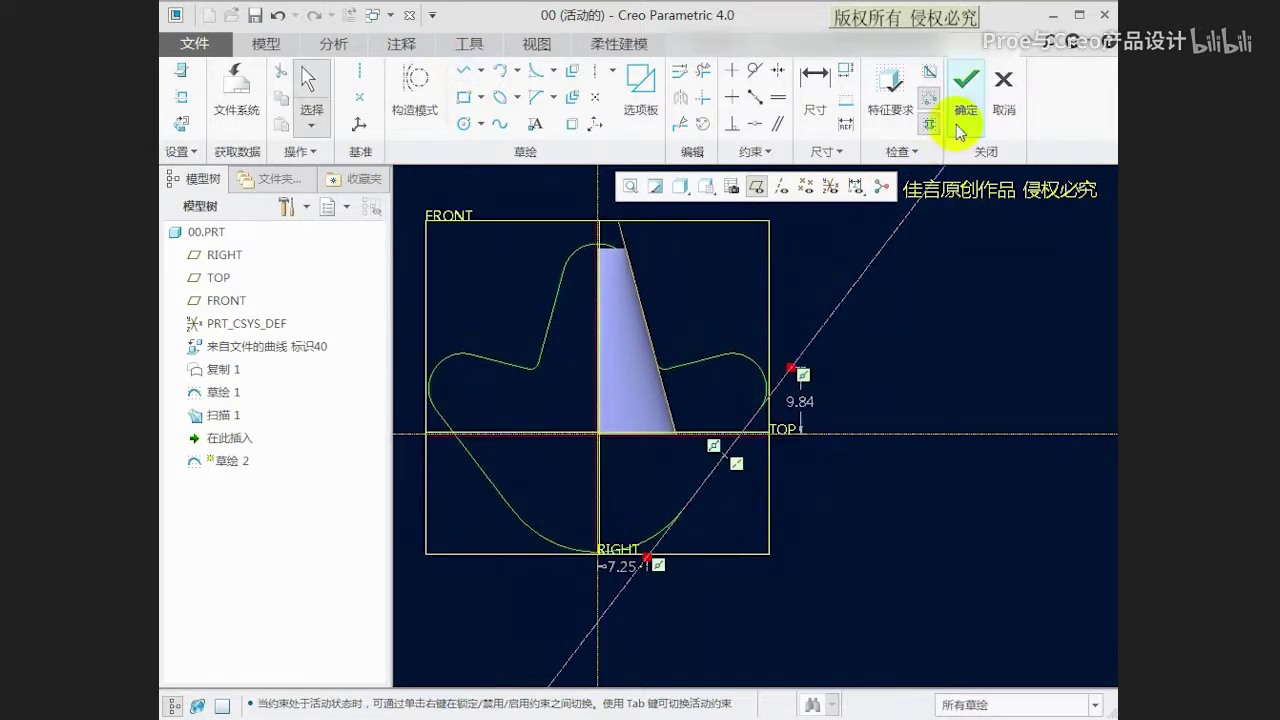
left_click(960, 130)
mouse_move(809, 380)
middle_mouse_down()
mouse_move(674, 423)
mouse_move(833, 366)
middle_mouse_up()
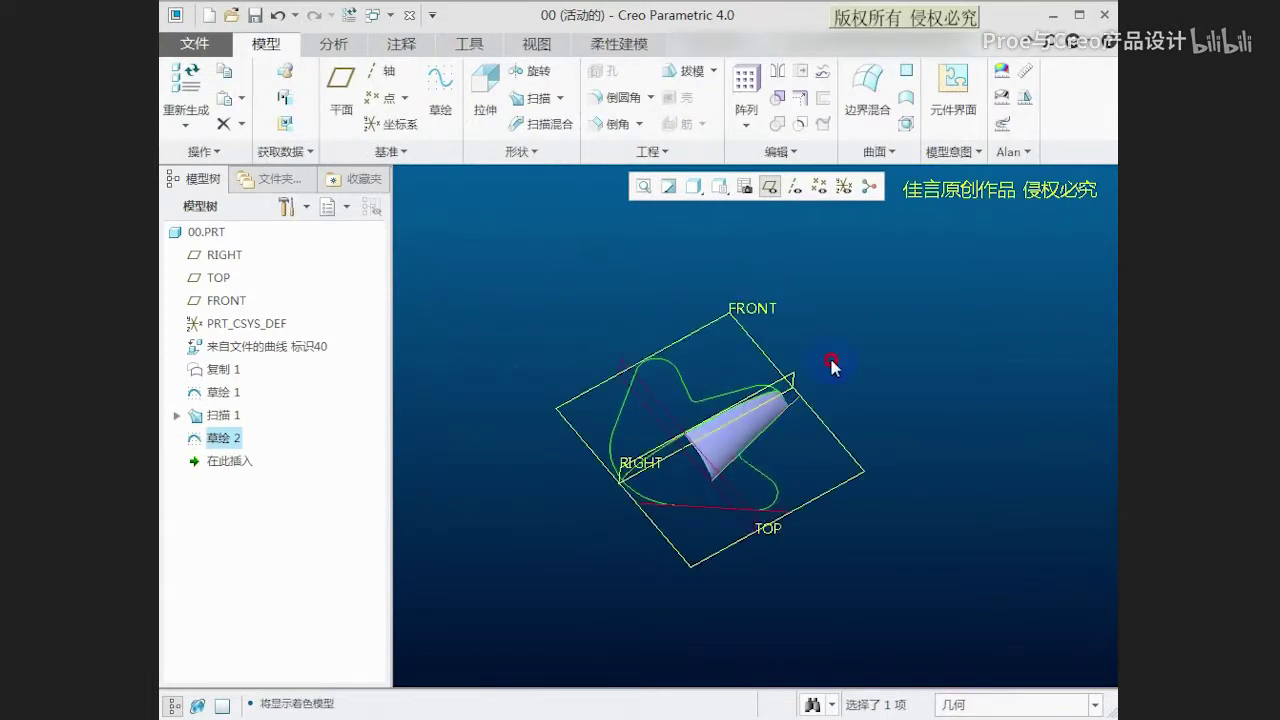
Step: Start a sweep with the upper edge curve as origin trajectory, trimming its start to -4.60
left_click(769, 186)
middle_click_drag(567, 328, 513, 300, "shift")
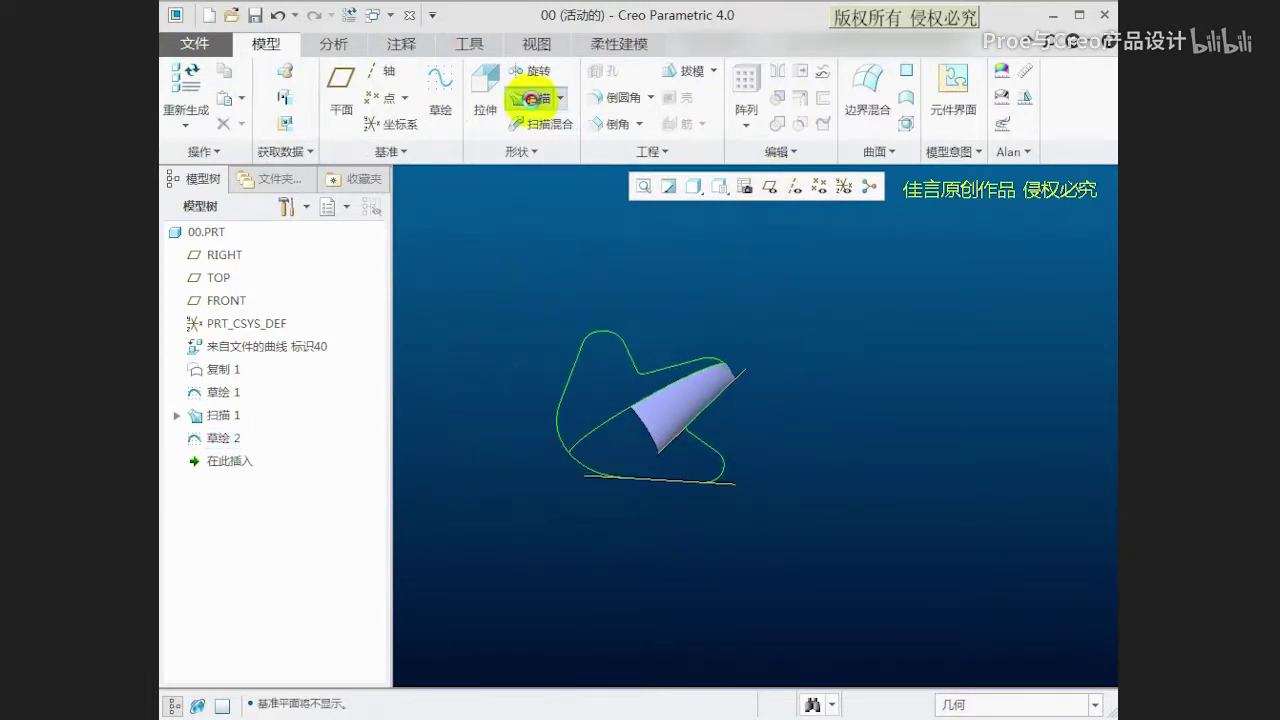
left_click(531, 99)
scroll(620, 435, "down", 3)
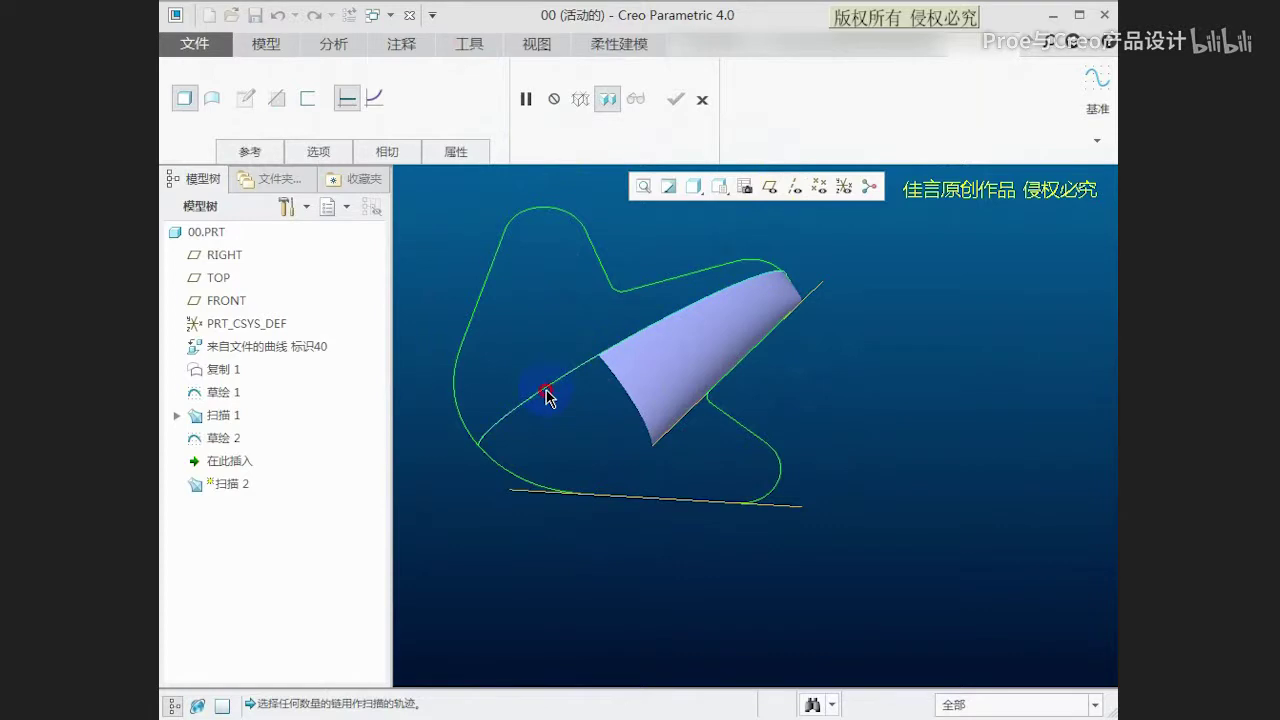
left_click(546, 393)
middle_click_drag(463, 455, 497, 393)
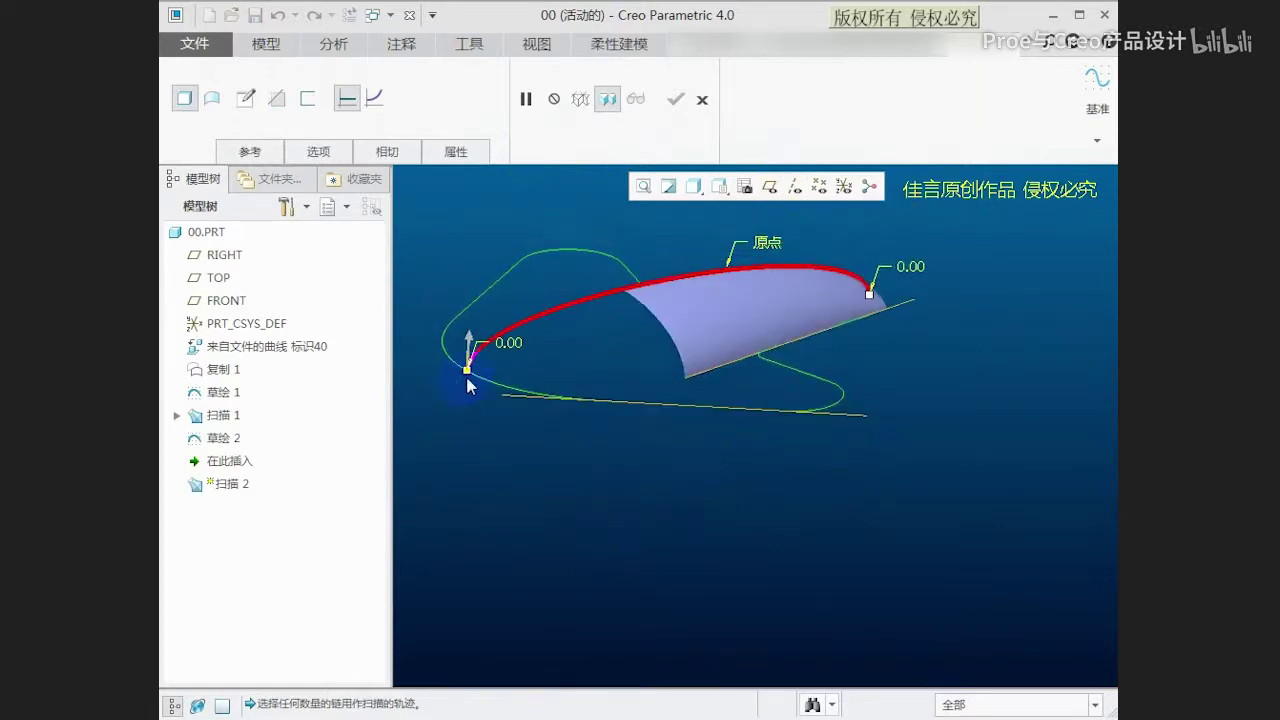
middle_click_drag(500, 345, 521, 488)
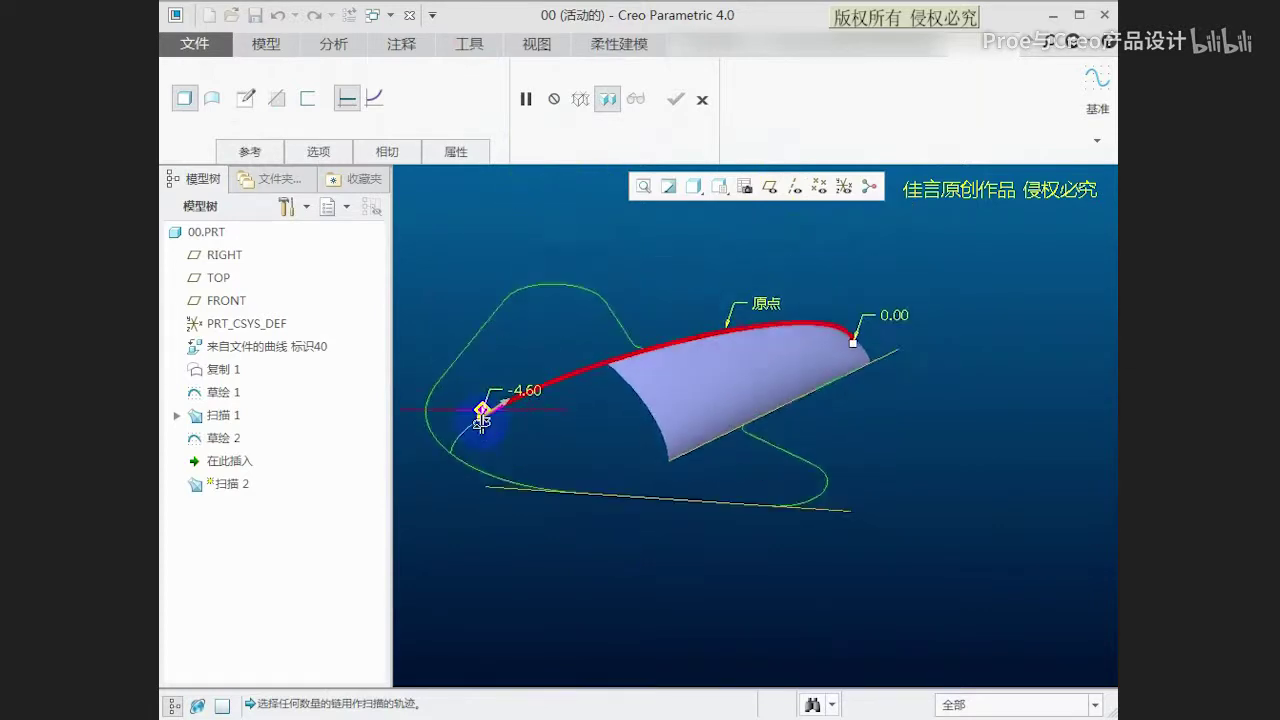
mouse_move(528, 563)
middle_mouse_down("shift")
mouse_move(557, 511)
mouse_move(540, 443)
middle_mouse_up("shift")
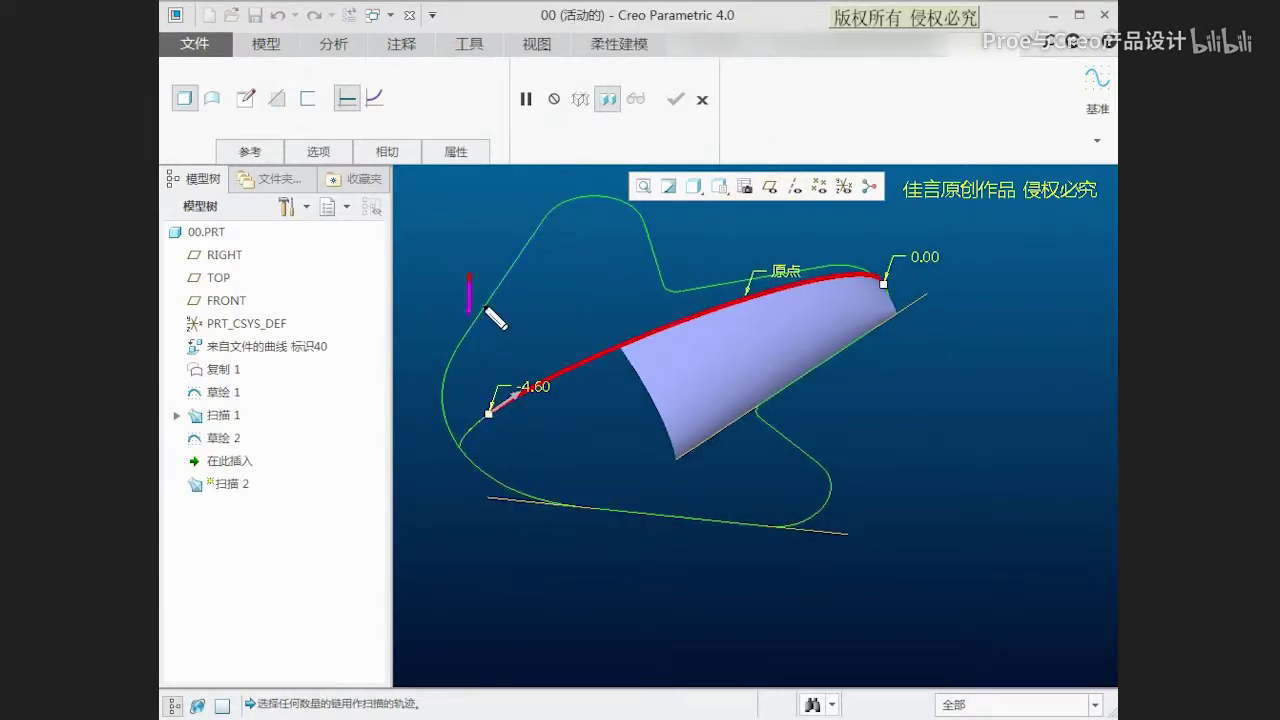
Step: Add and then remove the extra lower curve segment from the trajectories
left_click(506, 428, "ctrl")
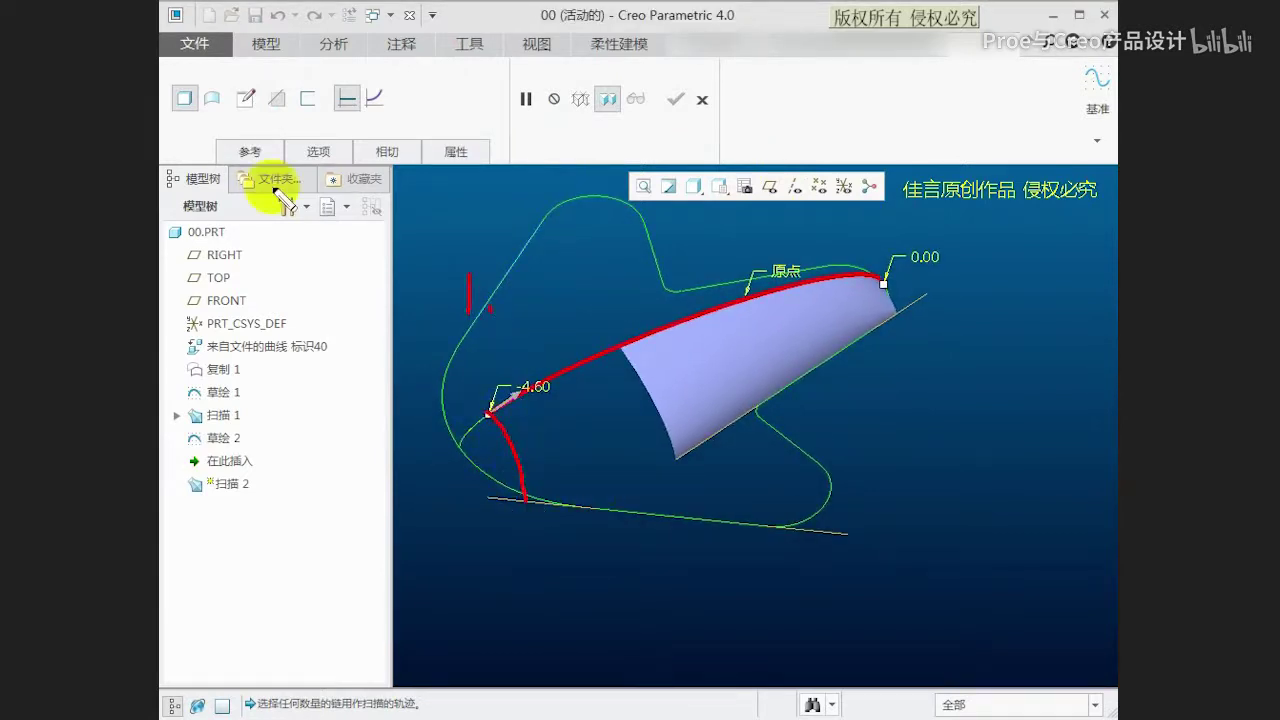
mouse_move(252, 160)
left_mouse_down()
mouse_move(252, 115)
mouse_move(282, 132)
left_mouse_up()
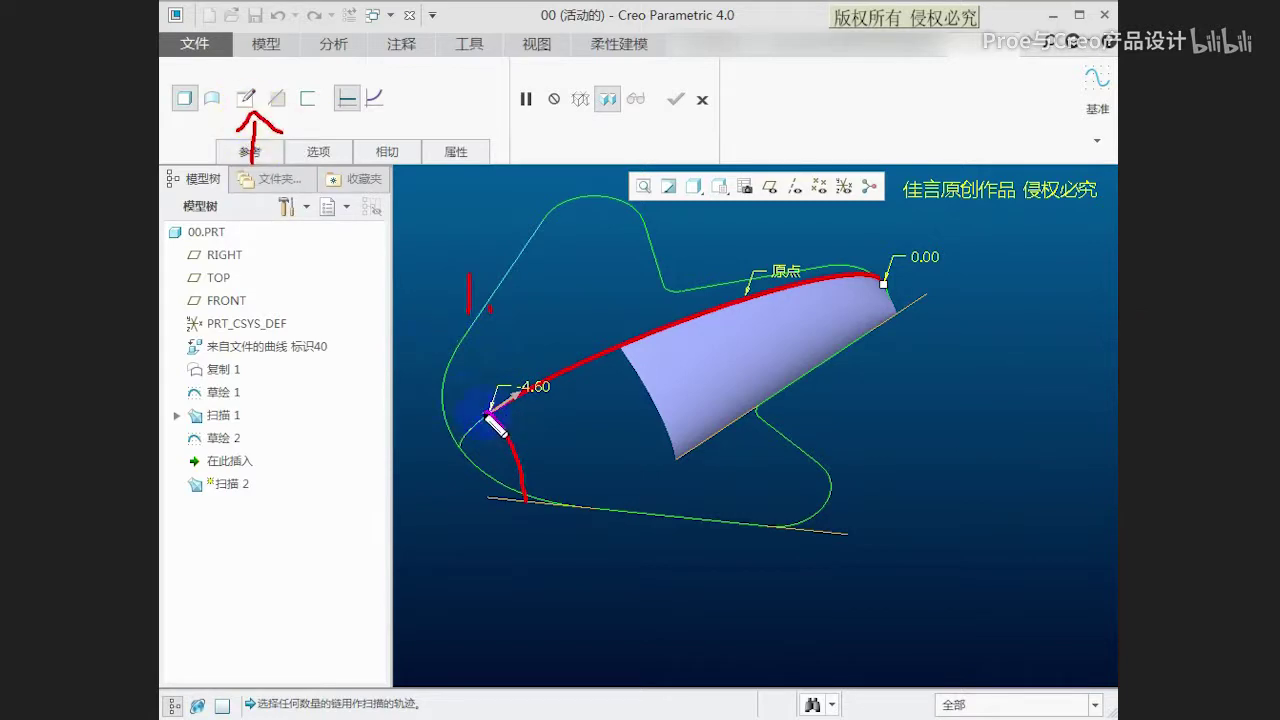
left_click(540, 500, "ctrl")
middle_click_drag(529, 443, 497, 390)
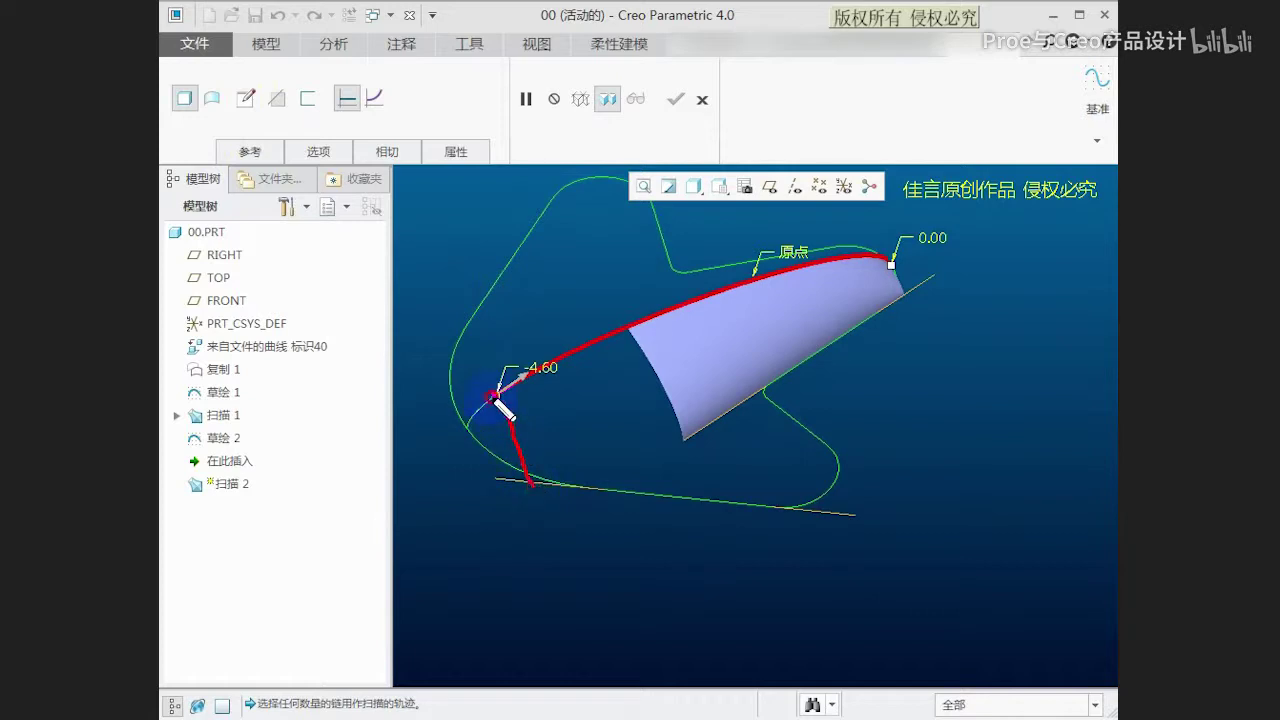
left_click(537, 408, "ctrl")
Step: Make the sweep a surface and add the sketched straight line as a second trajectory
left_click(211, 98)
mouse_move(520, 380)
middle_mouse_down()
mouse_move(571, 377)
mouse_move(562, 389)
middle_mouse_up()
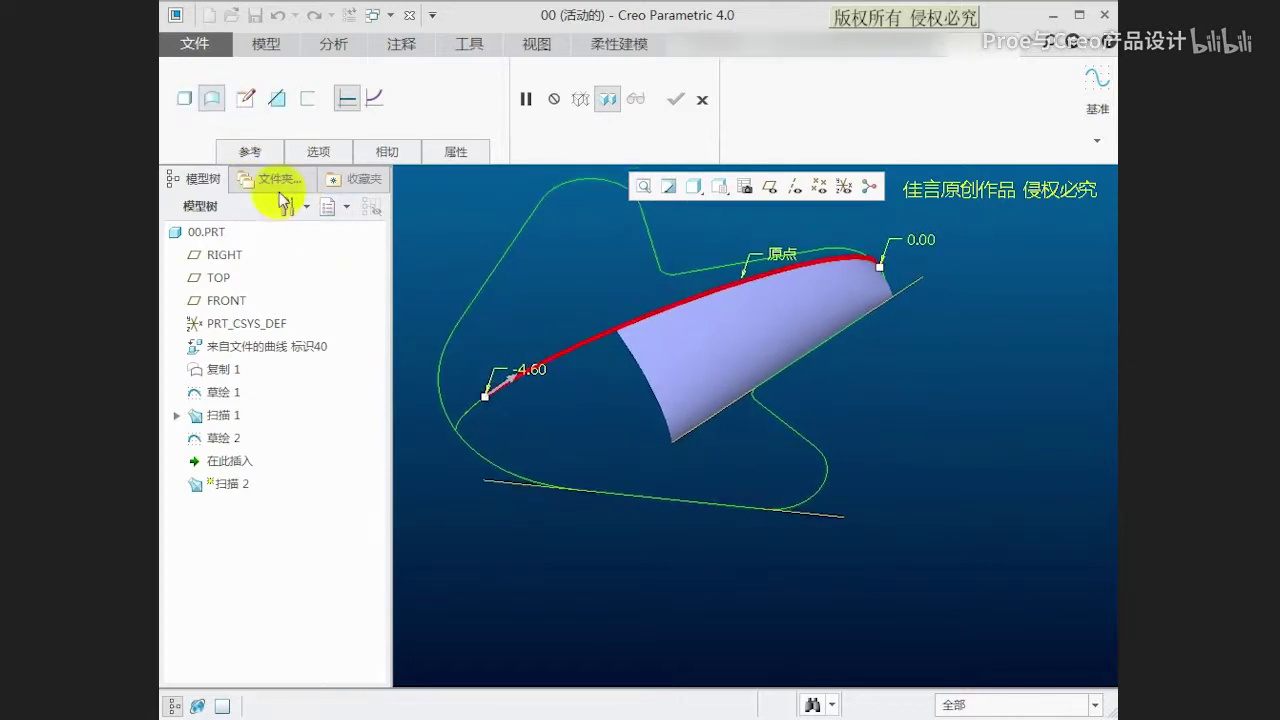
left_click(507, 490, "ctrl")
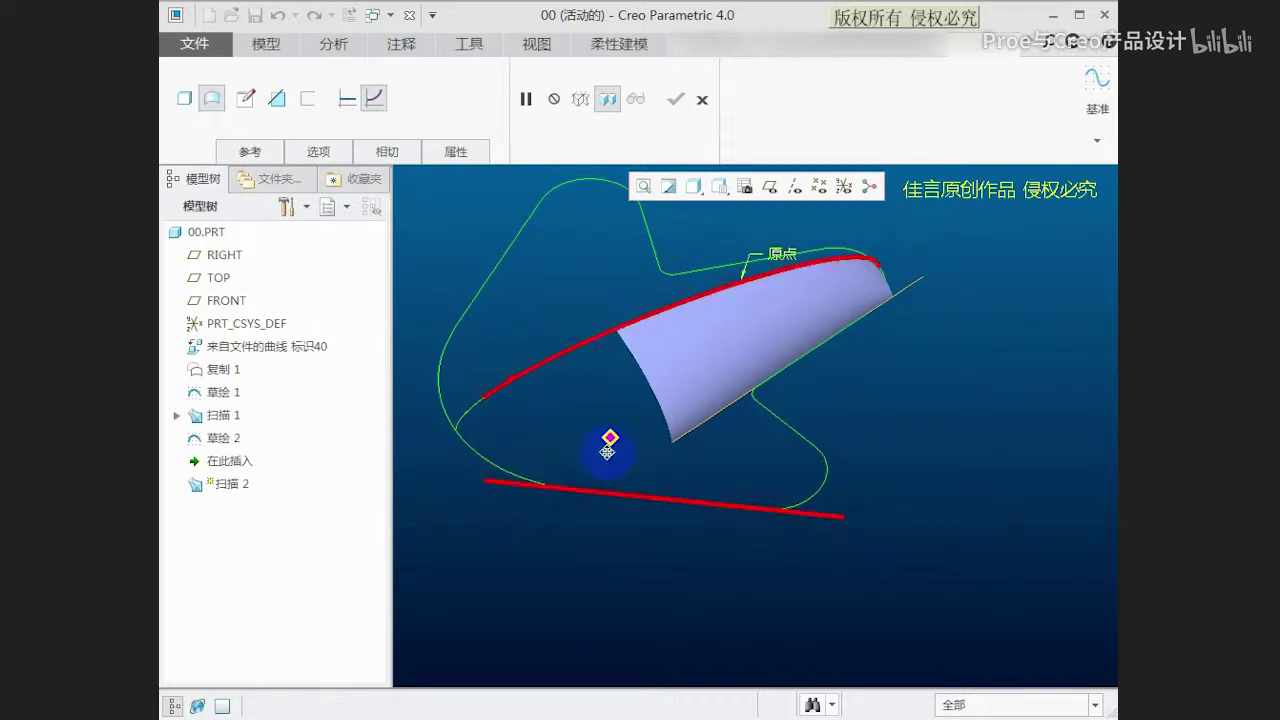
middle_click_drag(606, 443, 588, 446, "shift")
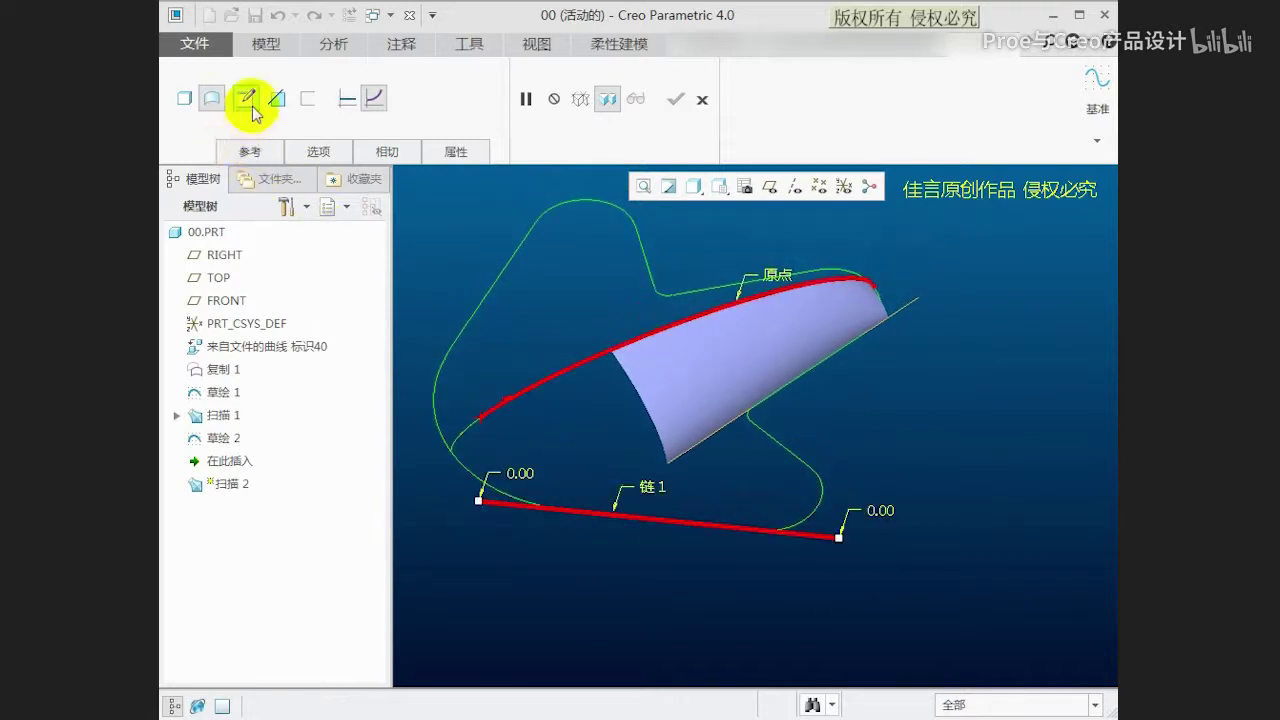
left_click(250, 153)
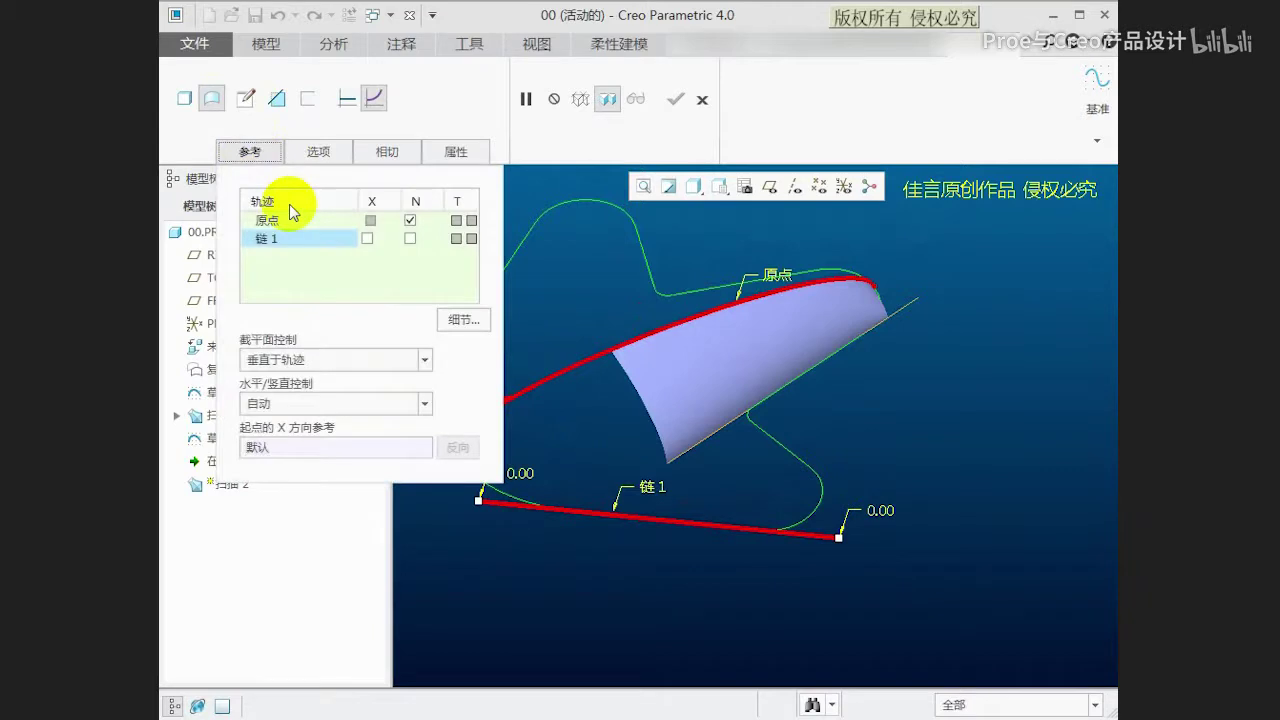
Step: Set the section plane control to Constant Normal with TOP as the direction reference
left_click(313, 360)
left_click(306, 418)
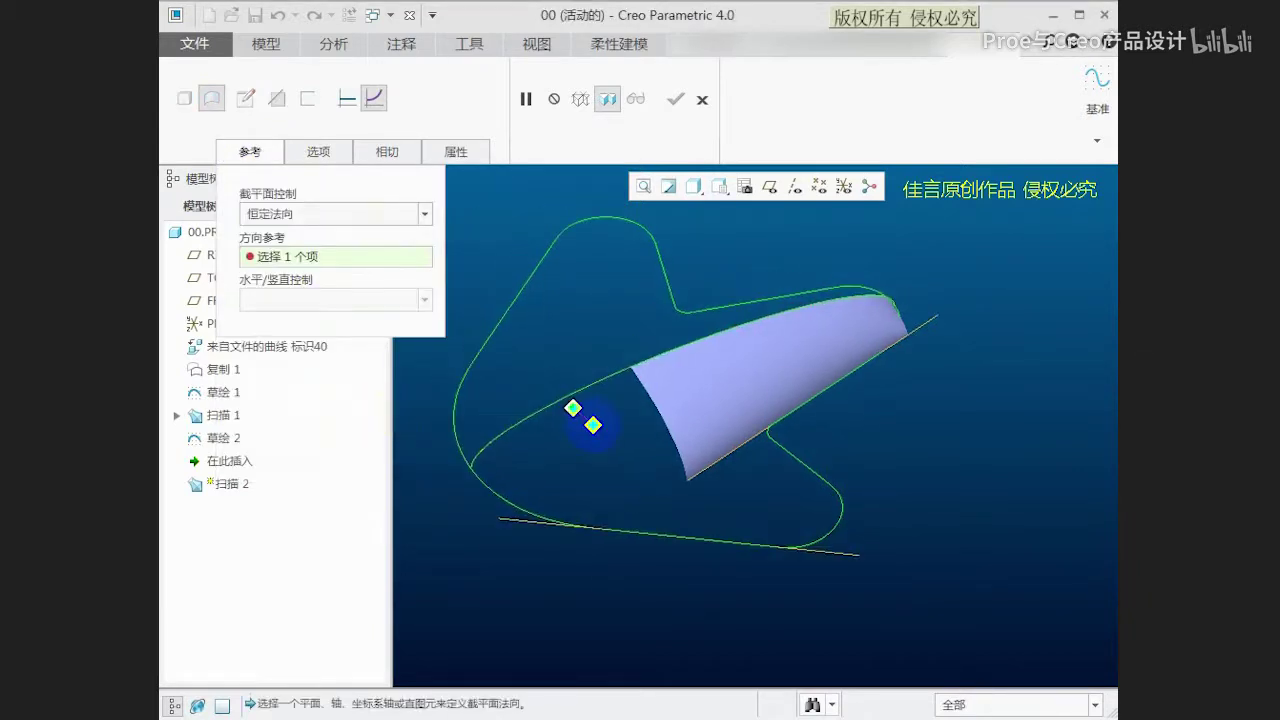
left_click(769, 186)
mouse_move(655, 472)
middle_mouse_down()
mouse_move(615, 377)
mouse_move(686, 400)
middle_mouse_up()
left_click(615, 377)
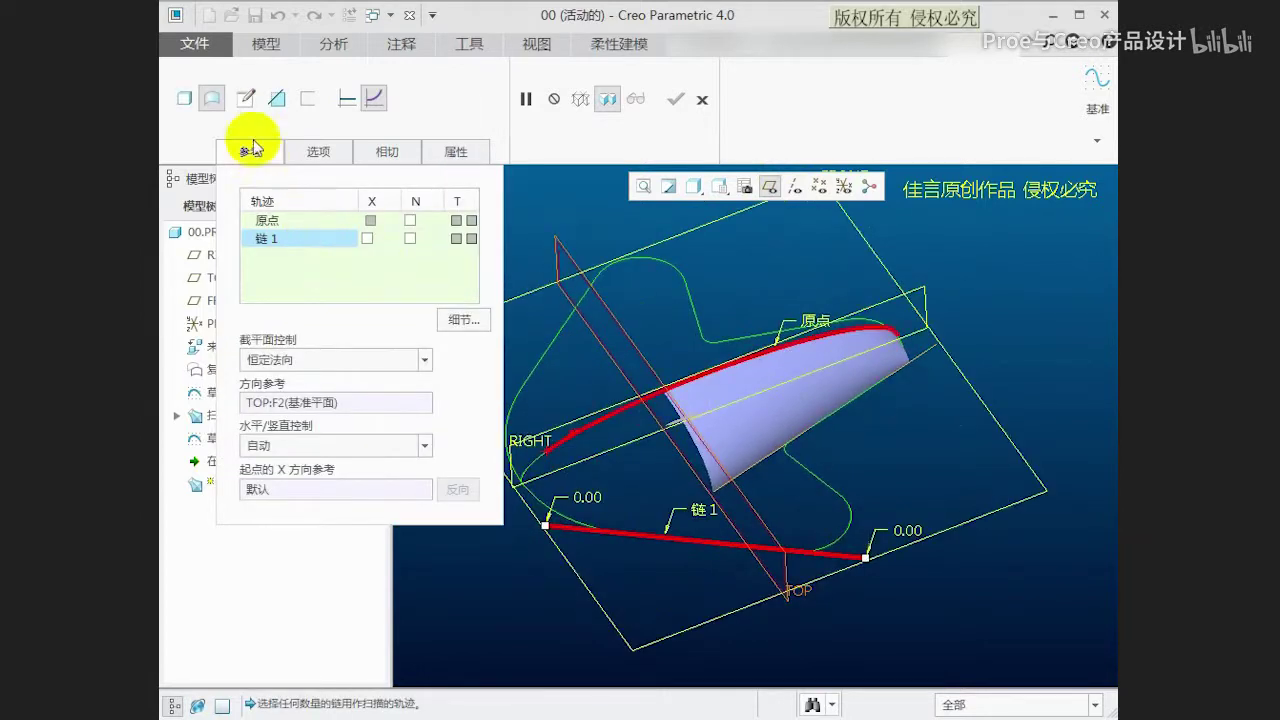
Step: Adjust entries in the sweep's References panel, then close it
left_click_drag(250, 180, 202, 157)
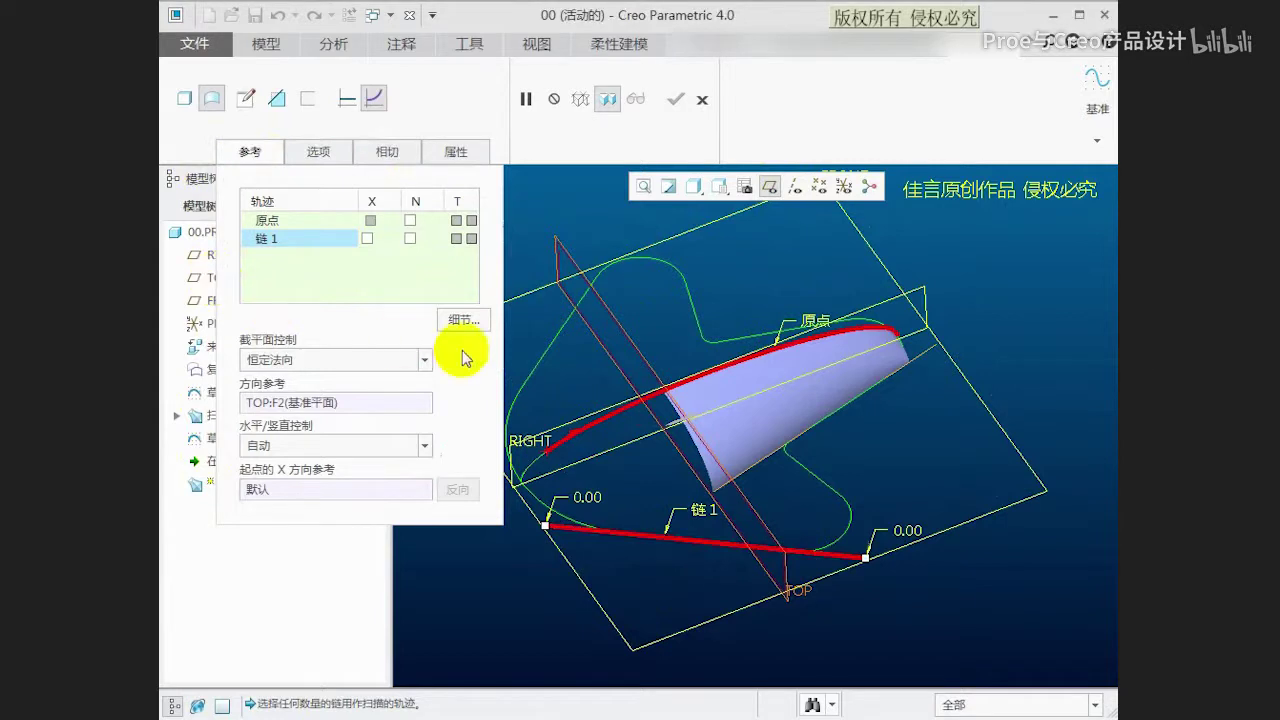
middle_click_drag(555, 375, 603, 377, "shift")
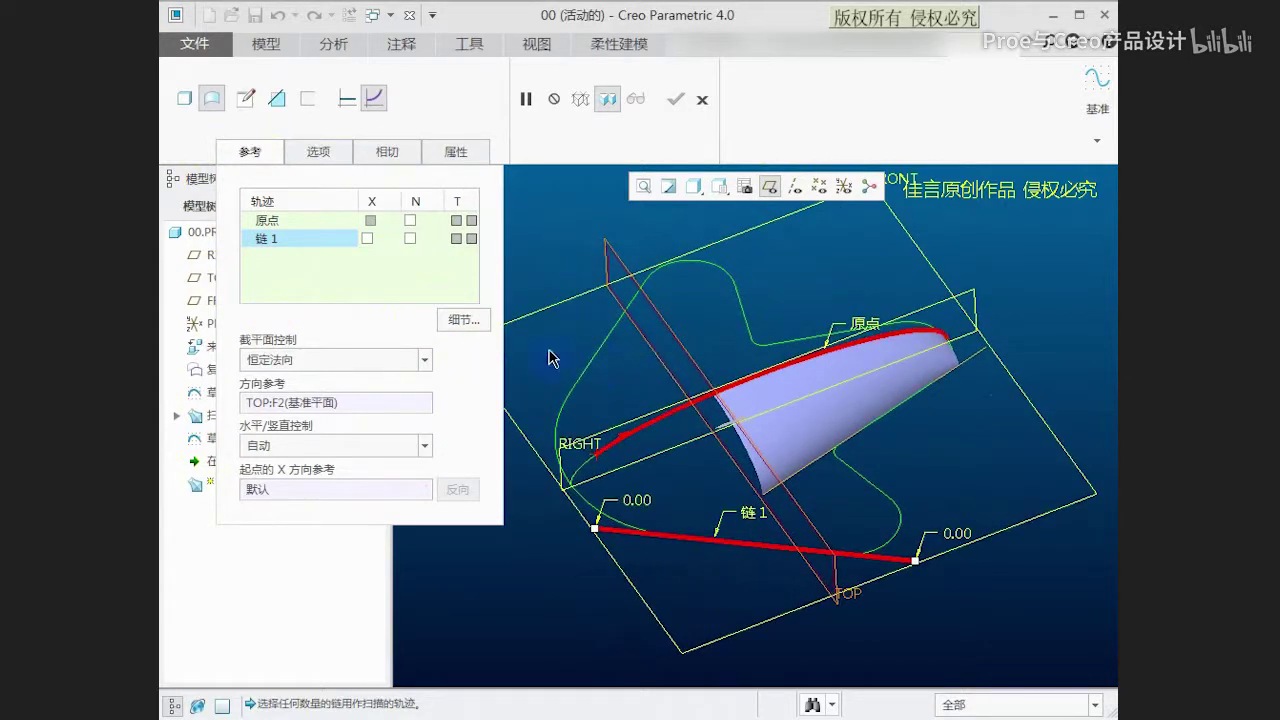
left_click_drag(242, 367, 384, 378)
left_click_drag(250, 403, 362, 410)
left_click_drag(262, 438, 378, 450)
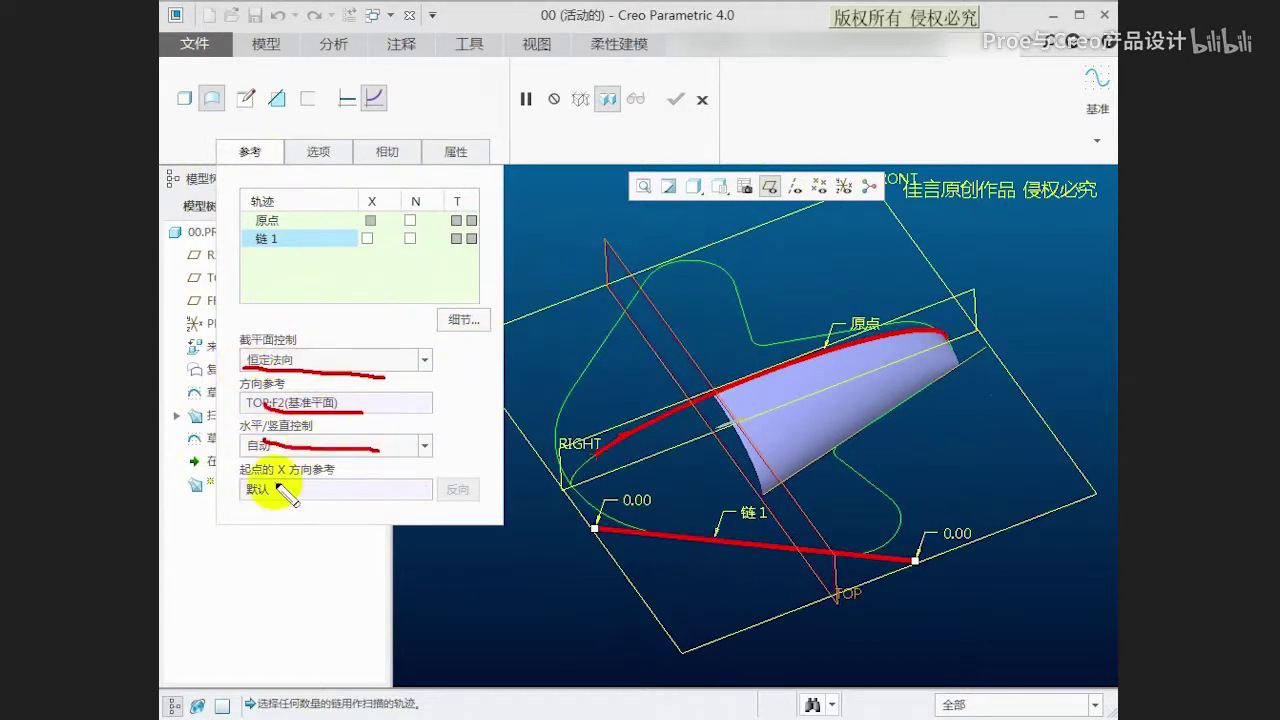
left_click_drag(238, 489, 374, 497)
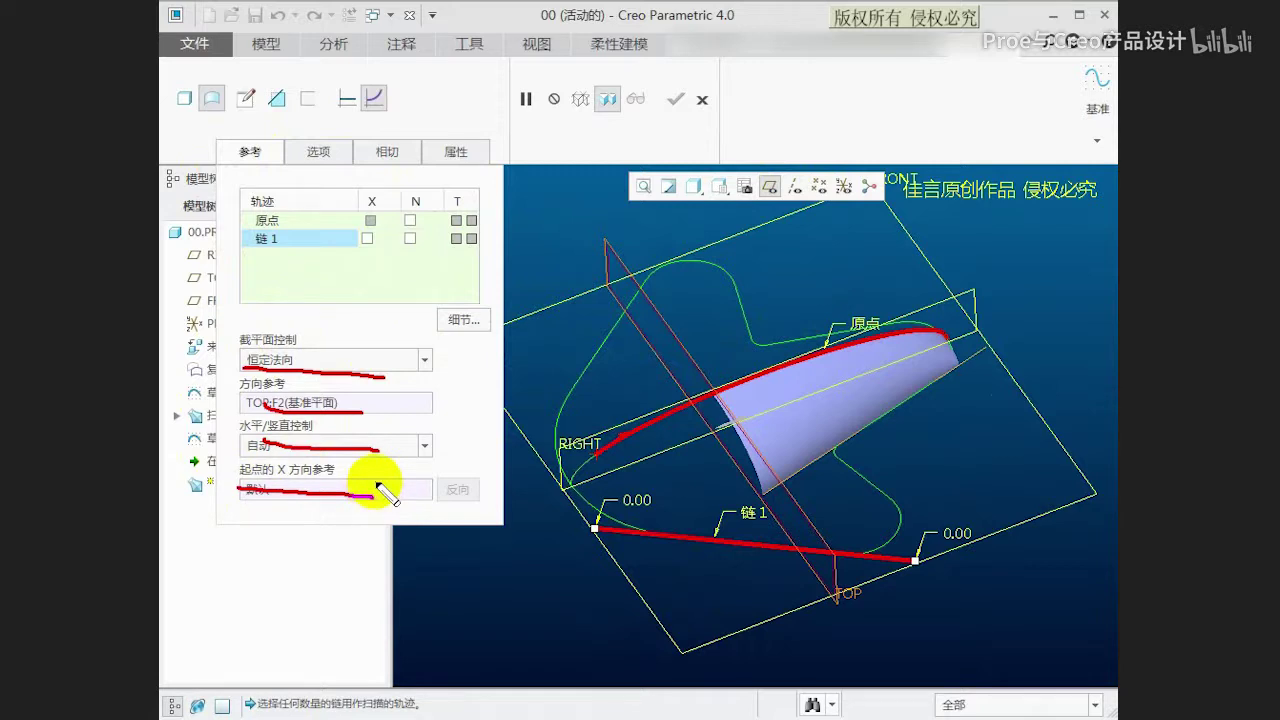
key("Escape")
middle_click_drag(653, 420, 678, 440, "shift")
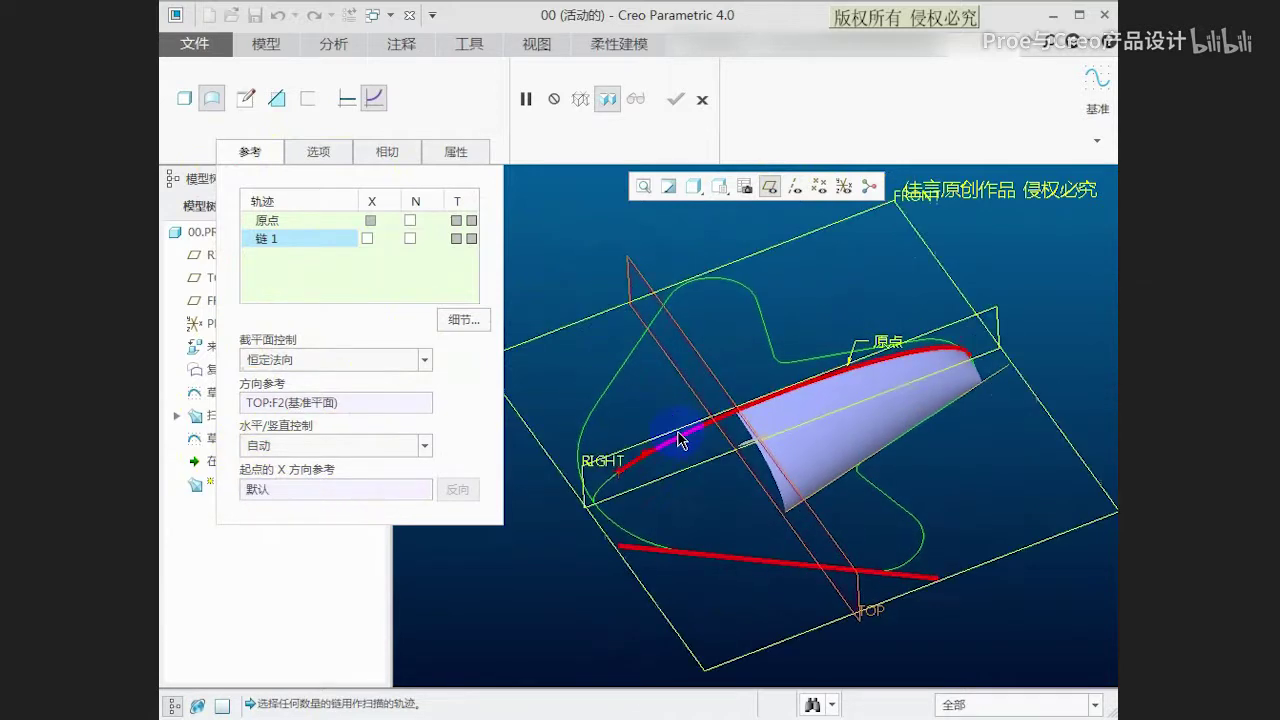
left_click(253, 131)
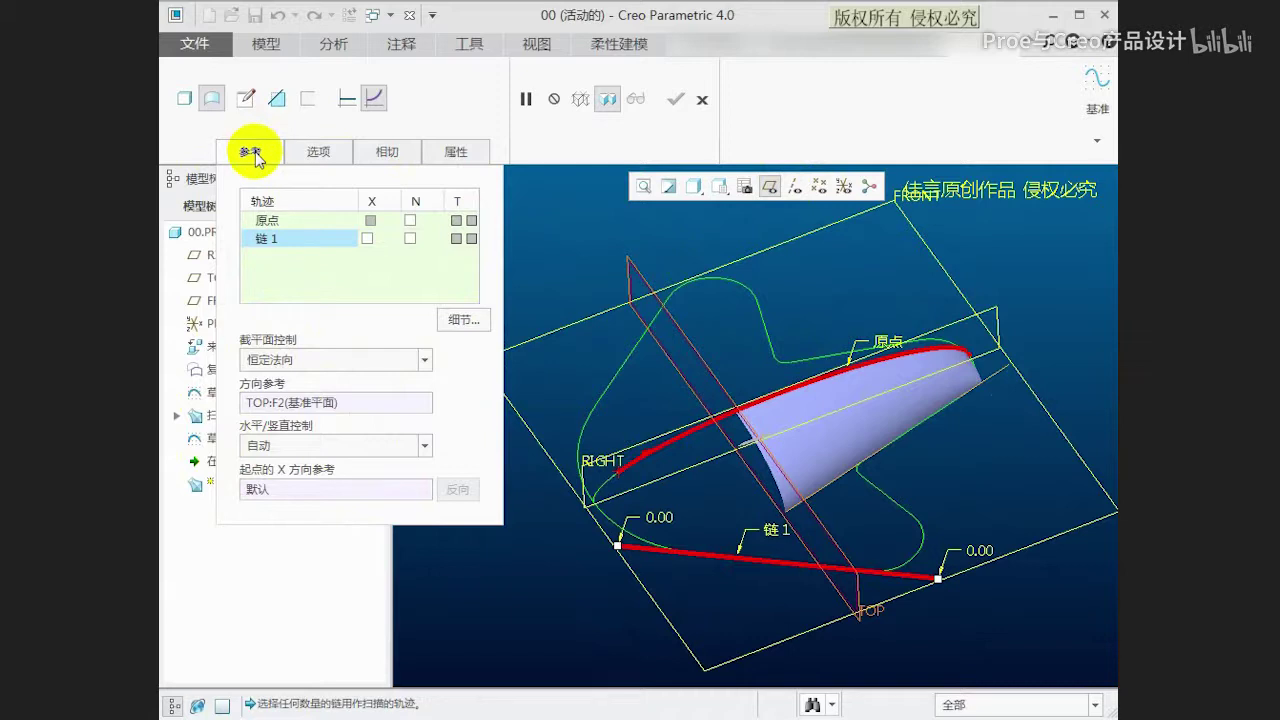
left_click(251, 155)
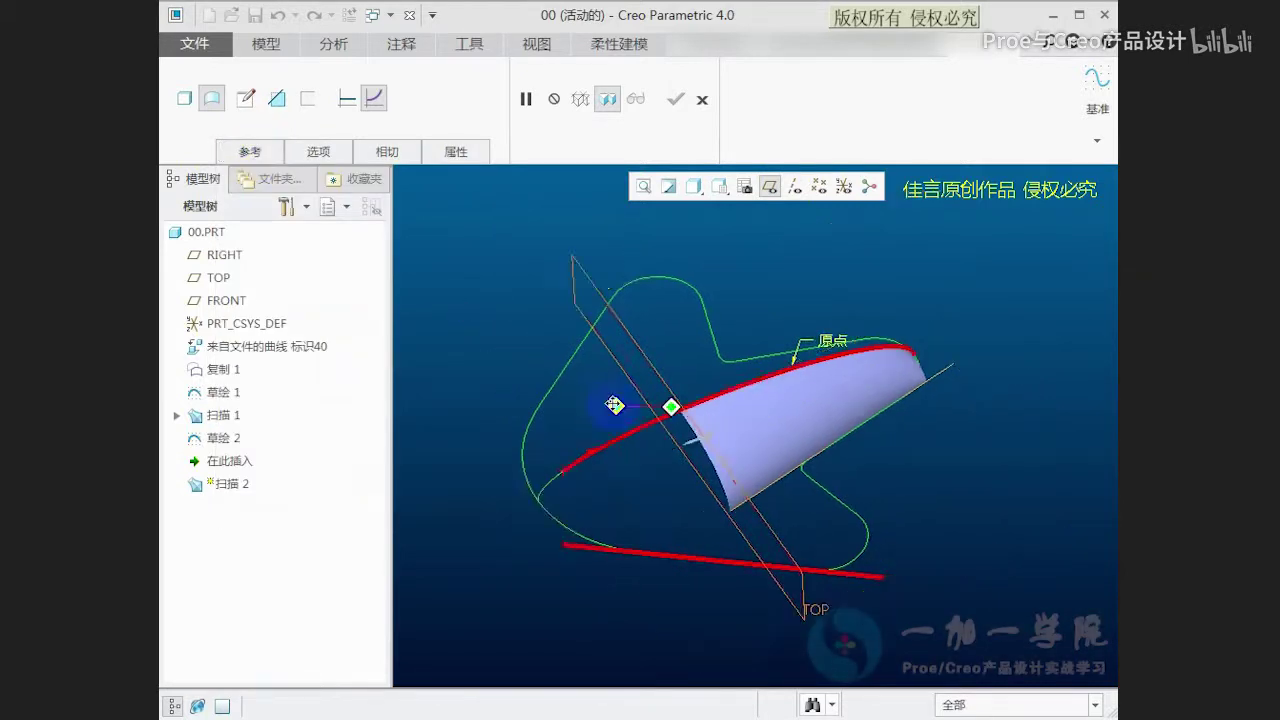
Step: Hide the datum planes and review the sweep preview from a new angle
middle_click_drag(677, 408, 672, 222)
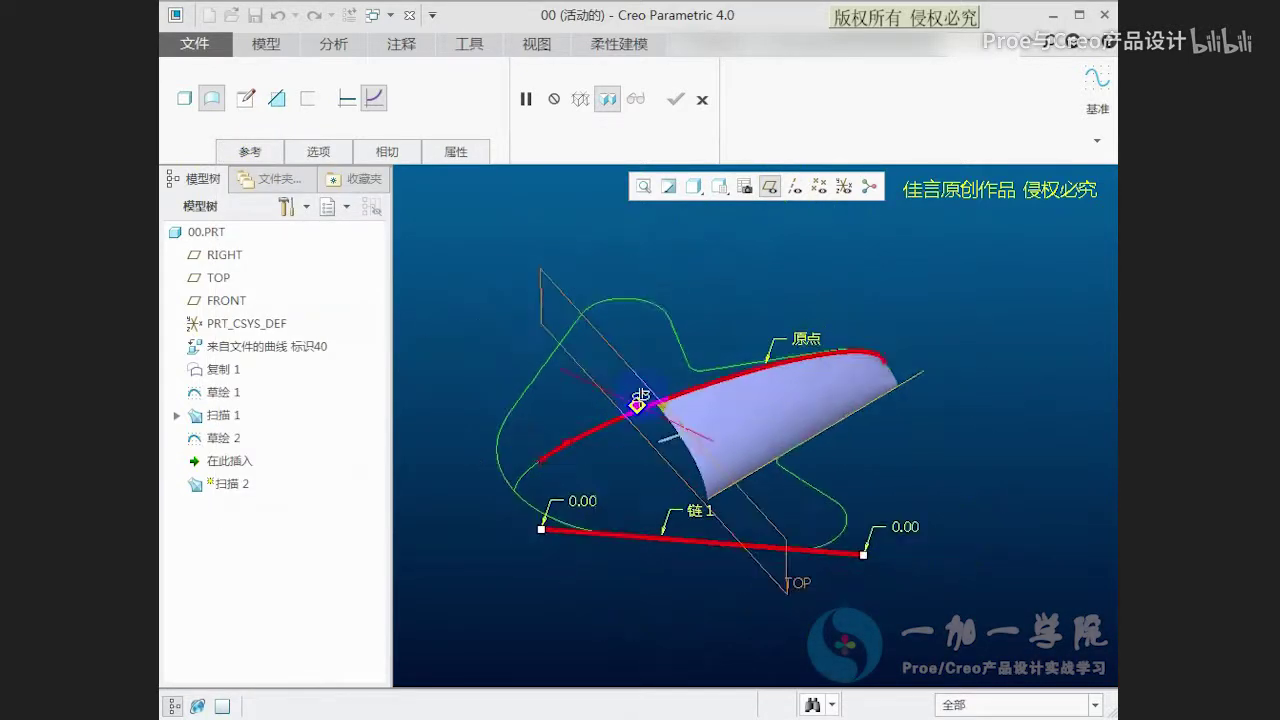
left_click(770, 187)
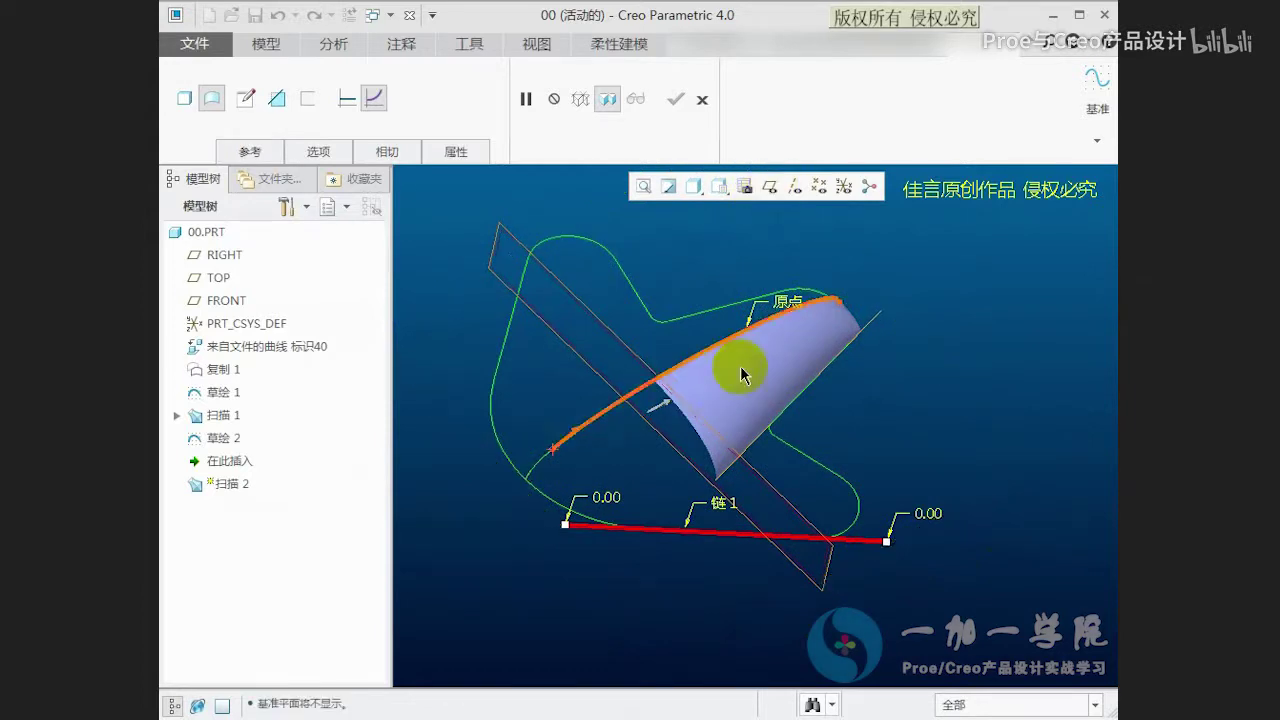
middle_click_drag(737, 366, 705, 345)
left_click(318, 152)
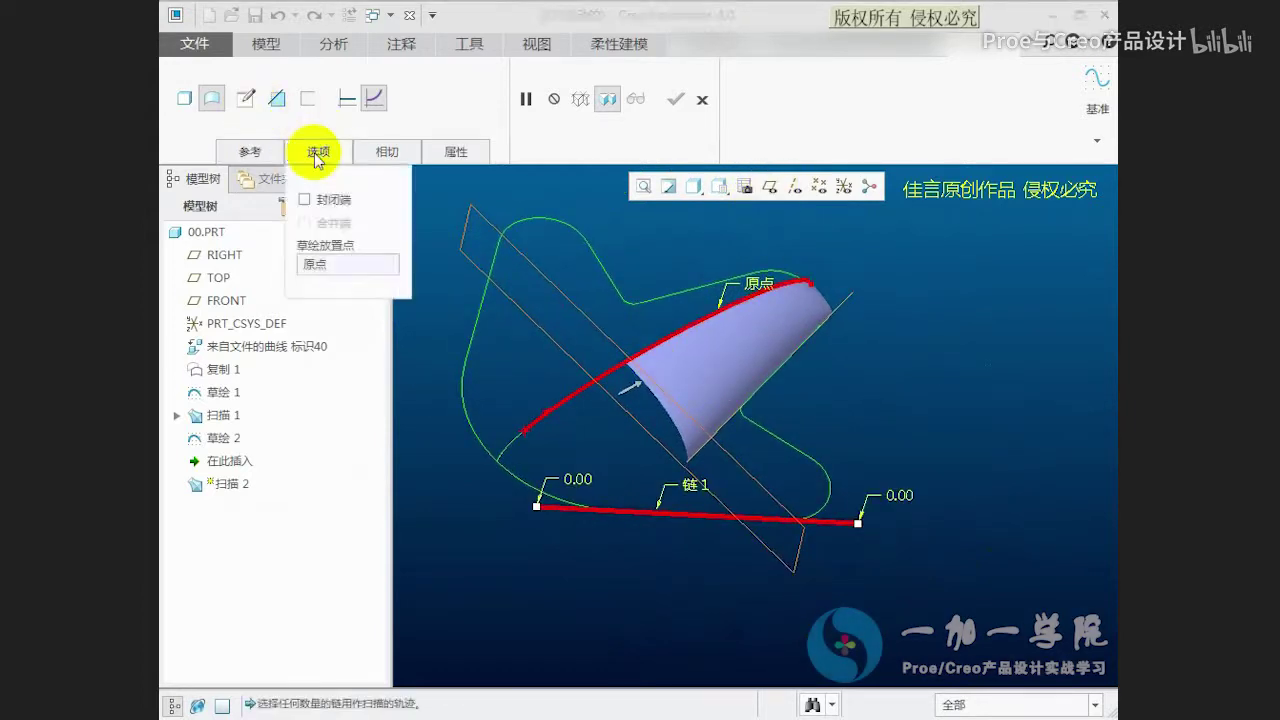
Step: Open the section sketch and place a vertical centerline through the origin
left_click(246, 98)
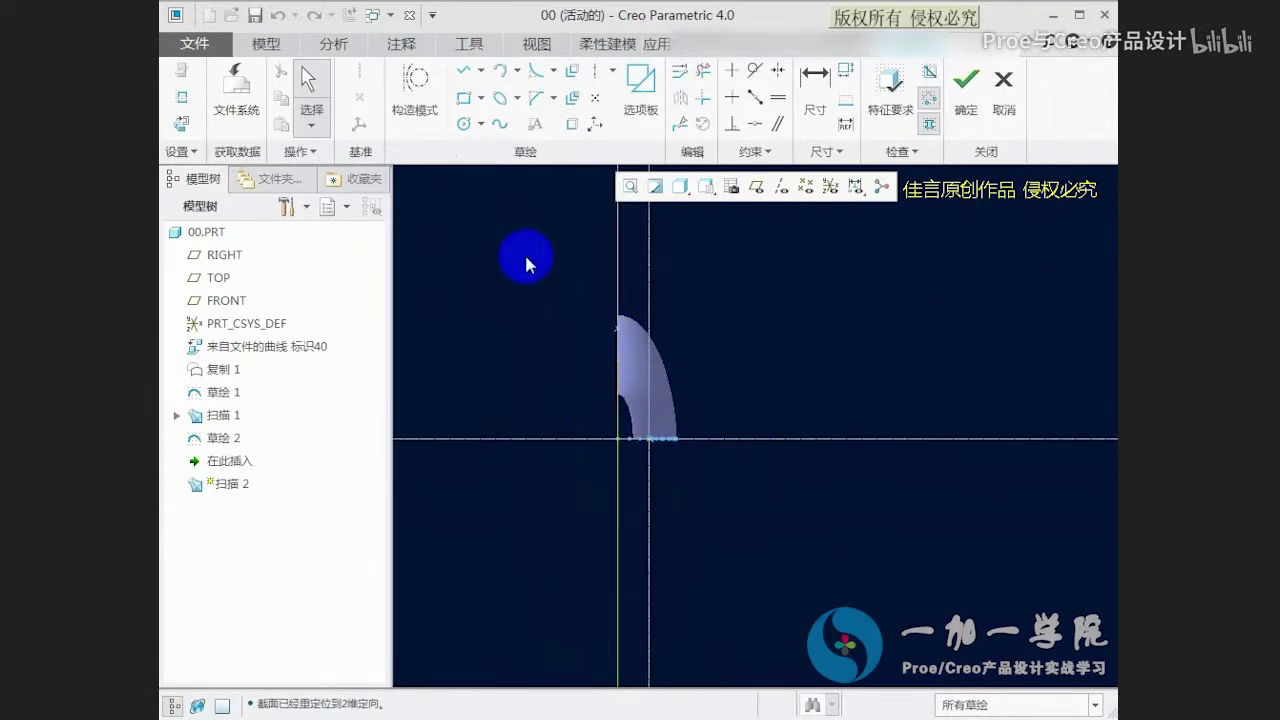
right_click_drag(709, 314, 857, 355)
left_click(857, 352)
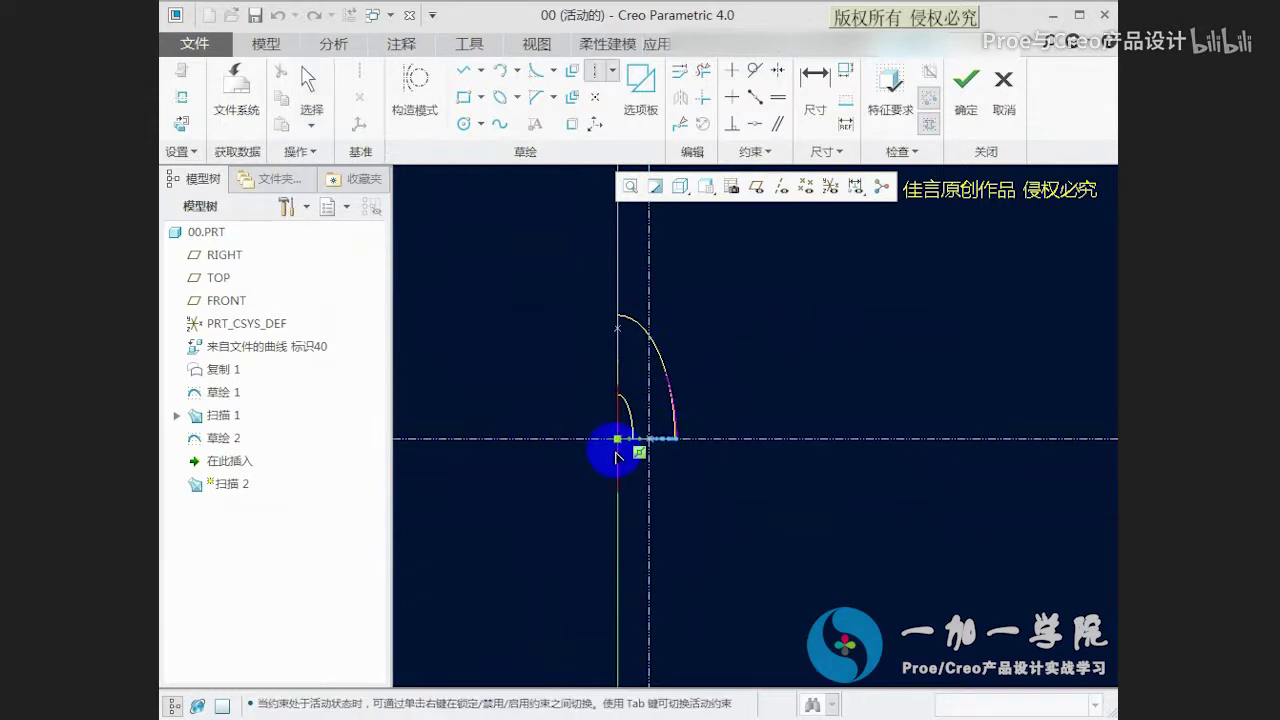
left_click(616, 455)
middle_click(606, 314)
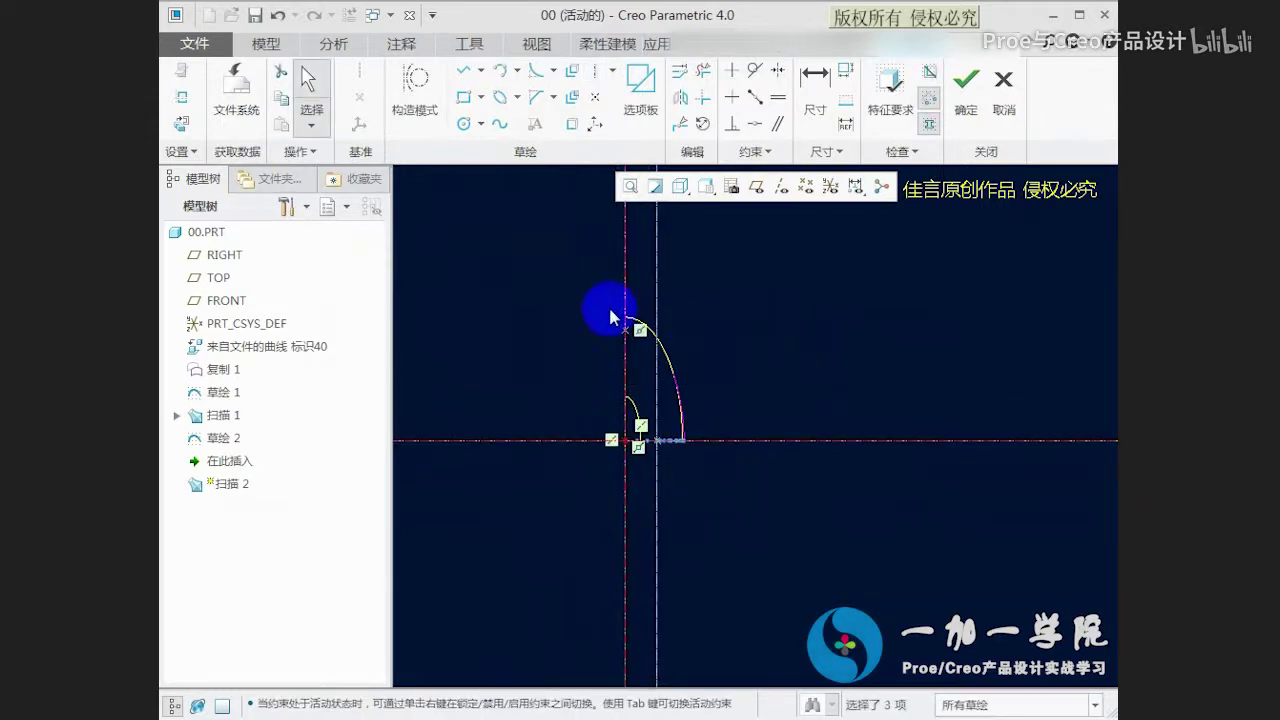
Step: Draw an ellipse centred on the origin, trim it to a quarter arc, and accept the section
left_click(499, 97)
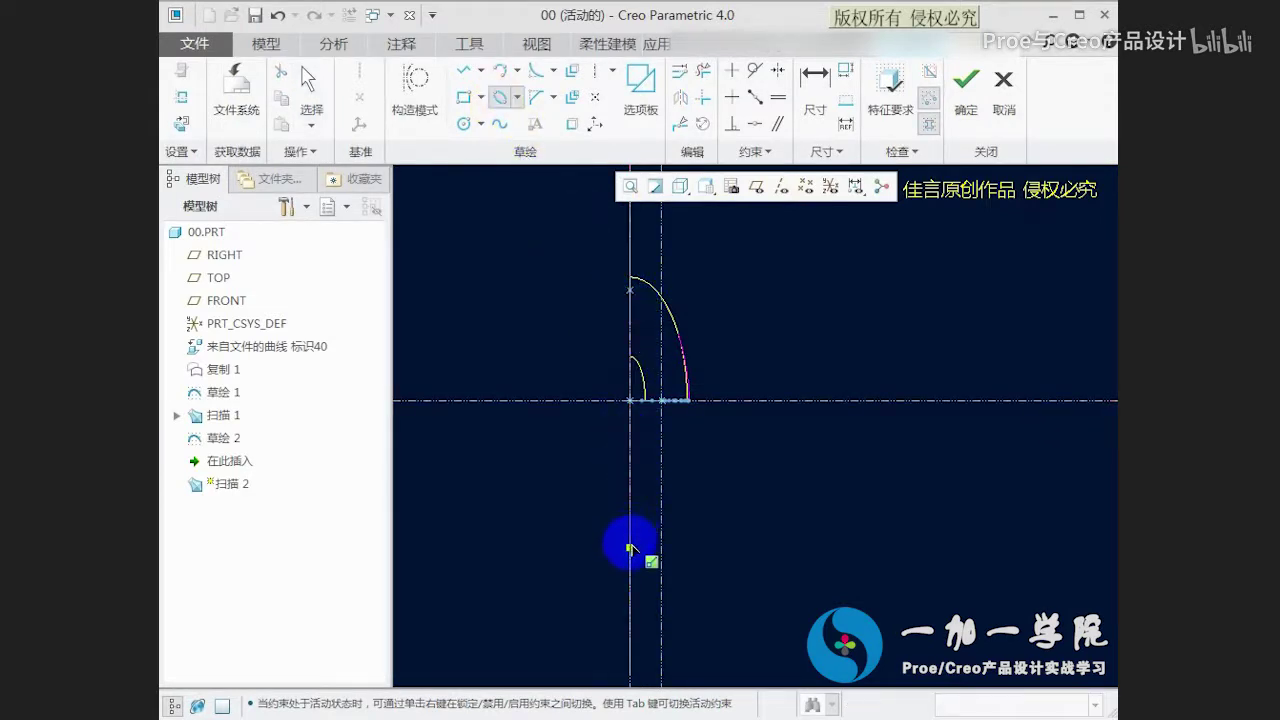
left_click(630, 400)
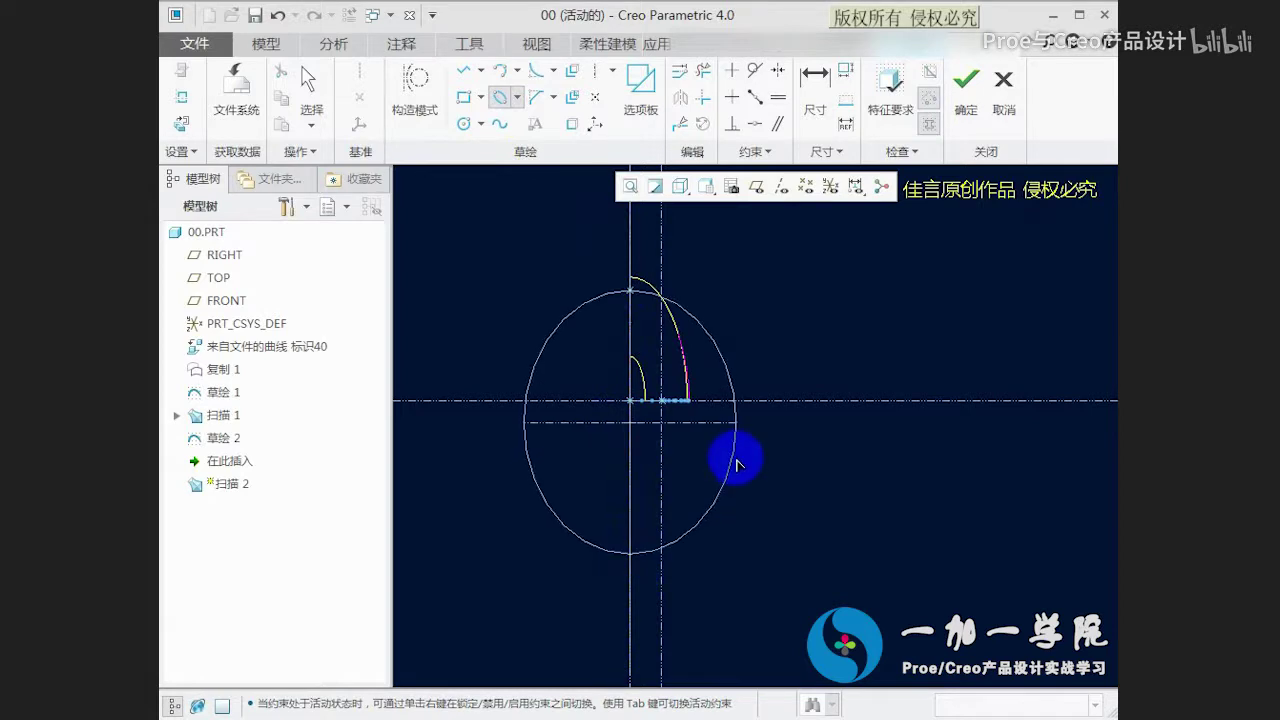
middle_click(740, 470)
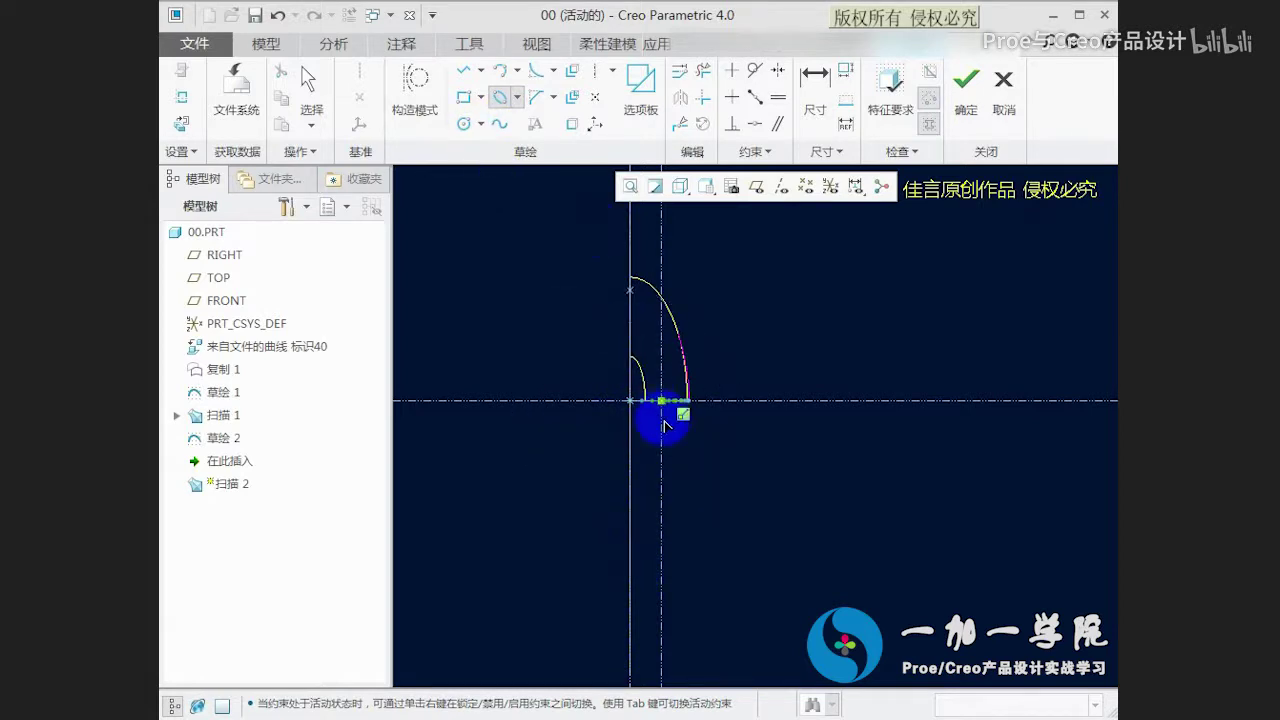
scroll(587, 412, "up", 4)
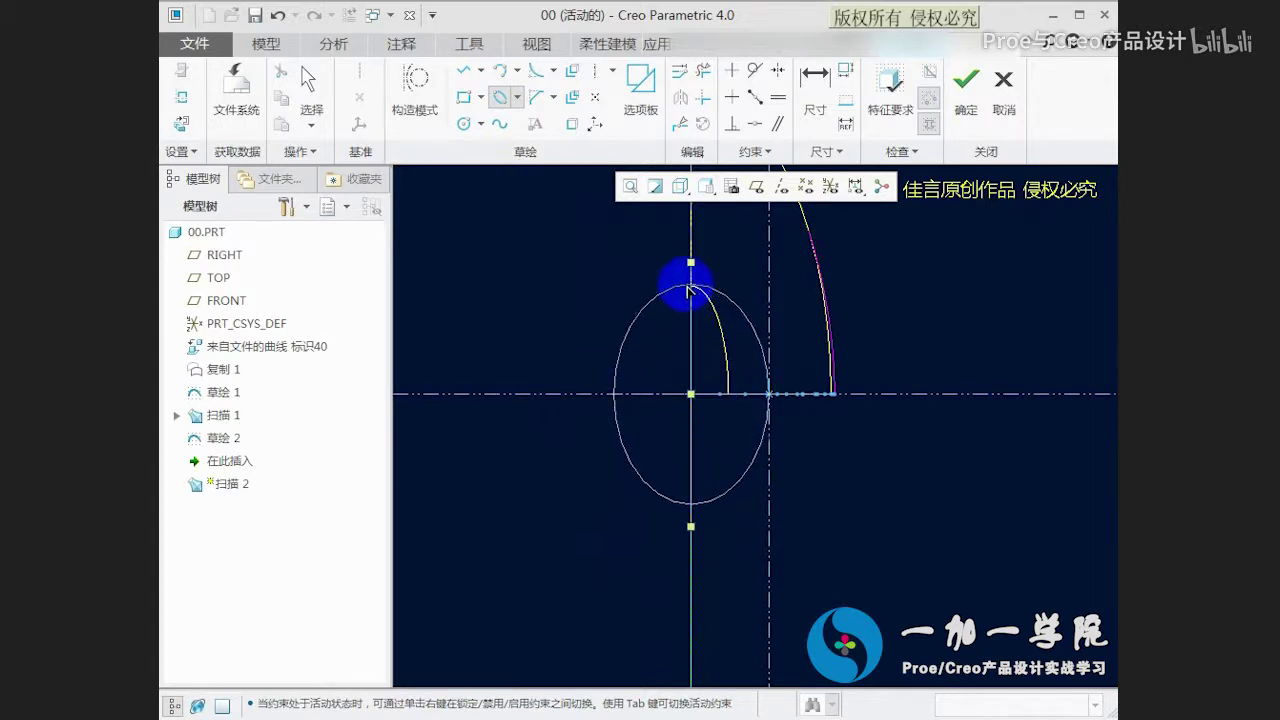
left_click(686, 268)
middle_click(594, 354)
scroll(630, 470, "down", 2)
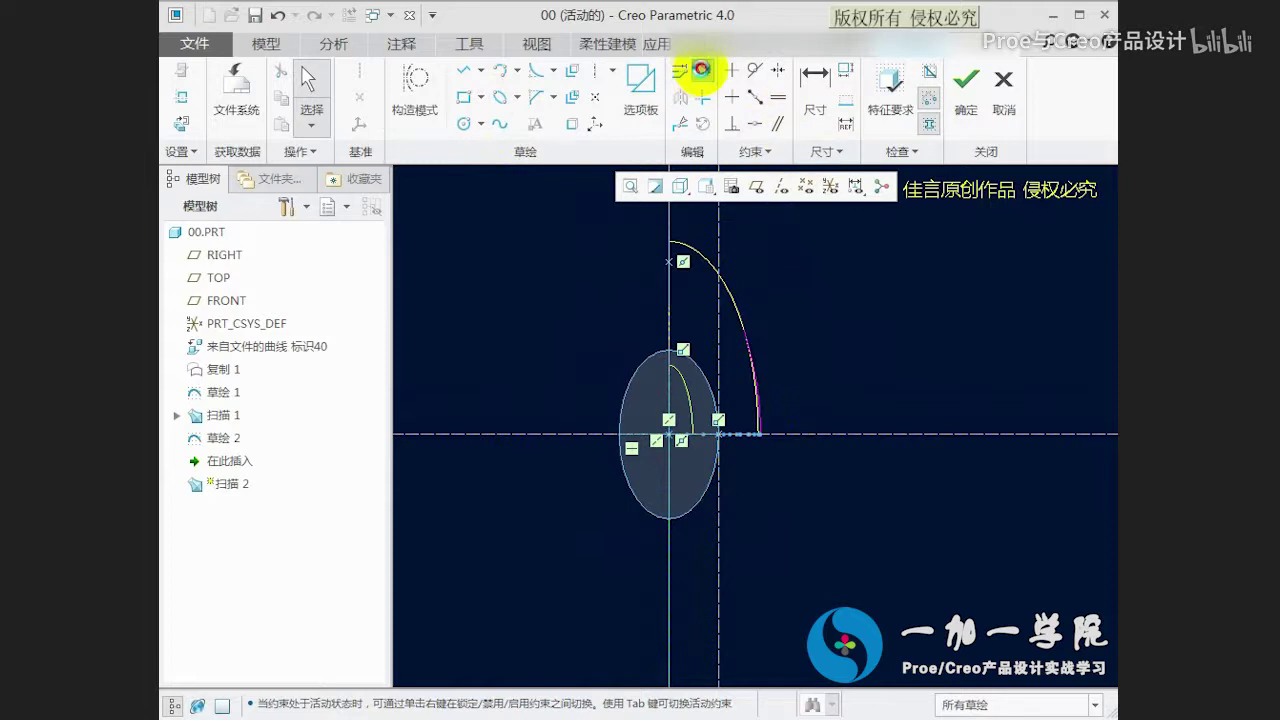
left_click(704, 70)
left_click_drag(606, 371, 680, 507)
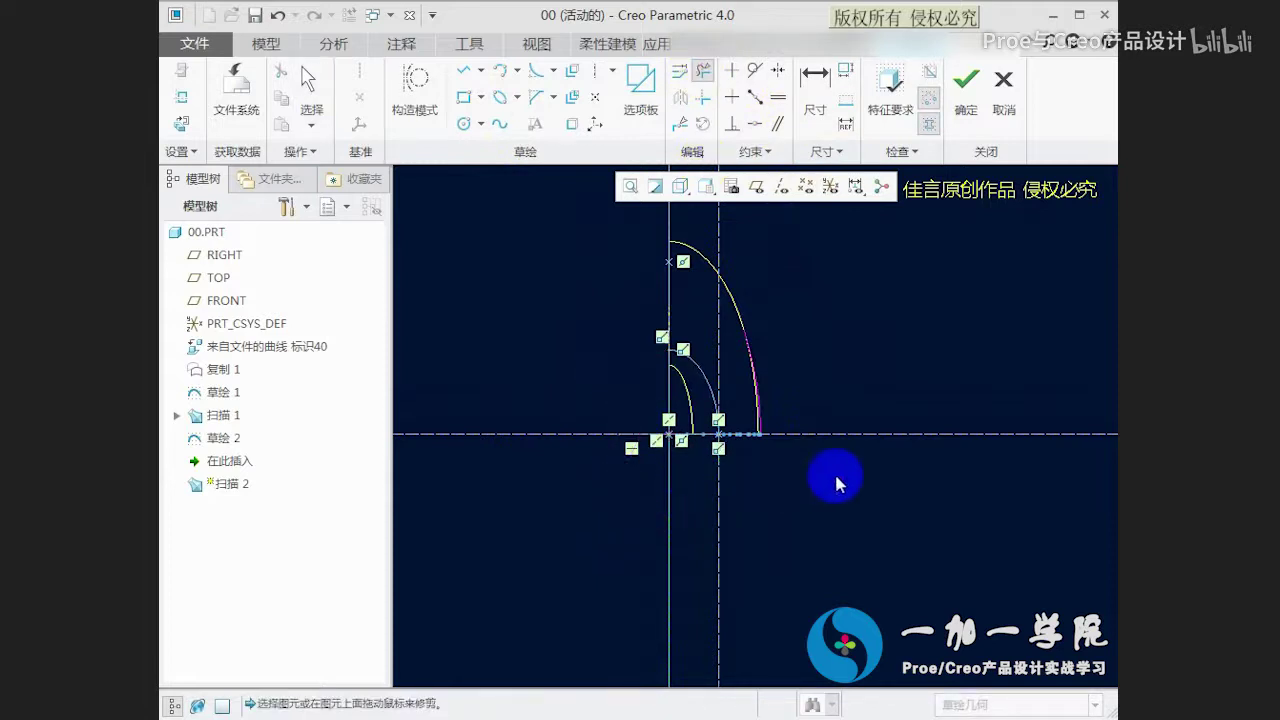
left_click(966, 85)
mouse_move(590, 318)
middle_mouse_down()
mouse_move(640, 400)
mouse_move(763, 320)
middle_mouse_up()
Step: Reopen the section sketch and draw a taller, narrower ellipse centred on the origin
scroll(763, 320, "down", 3)
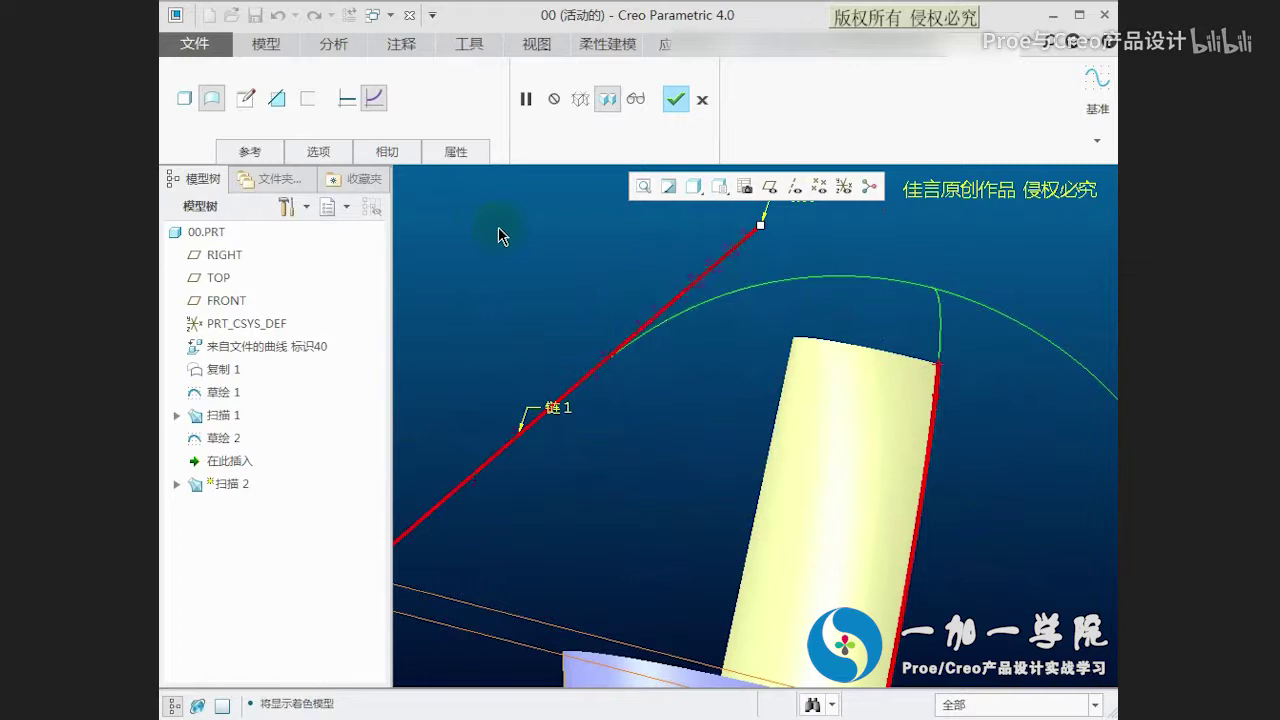
left_click(261, 102)
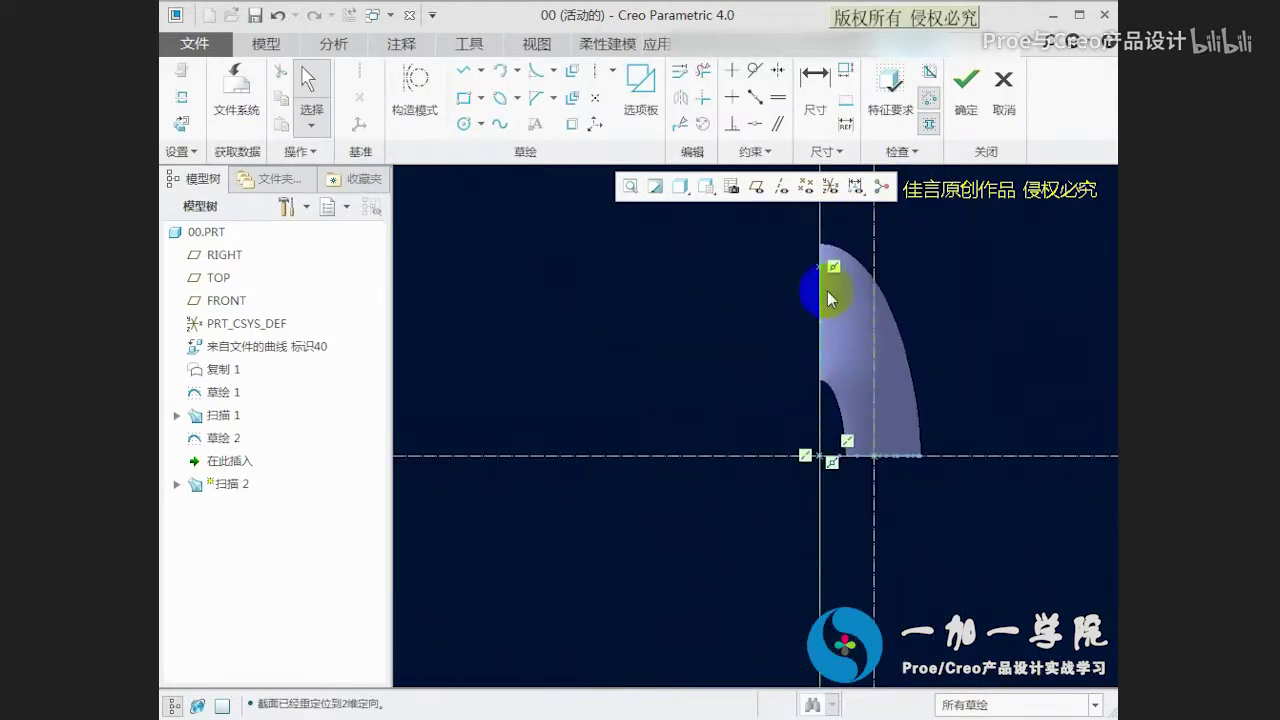
scroll(829, 260, "up", 2)
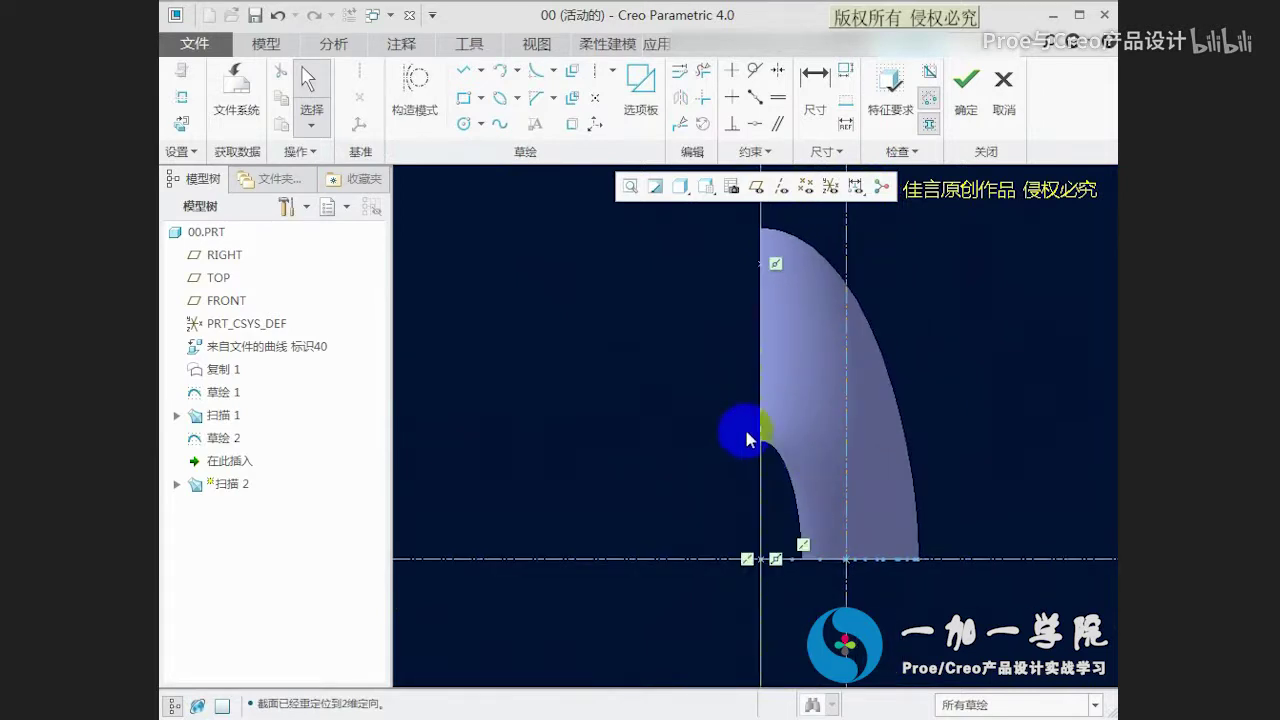
left_click(500, 97)
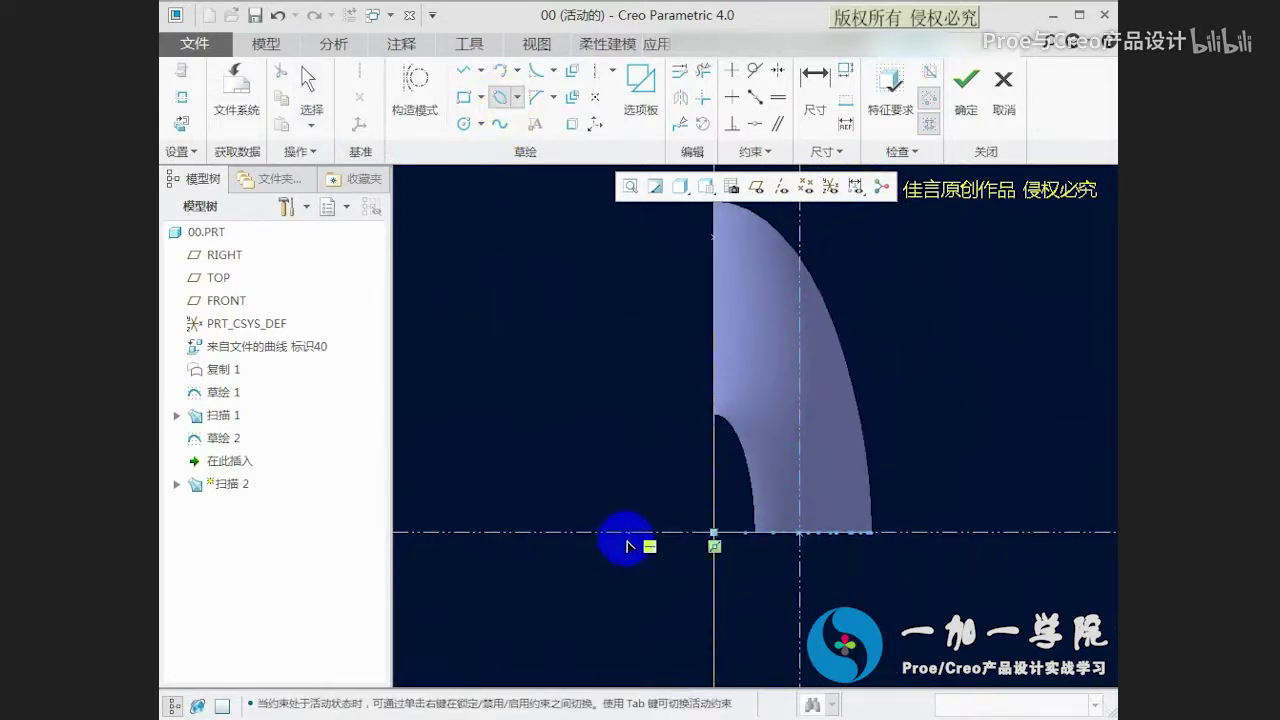
left_click(713, 531)
scroll(700, 535, "up", 2)
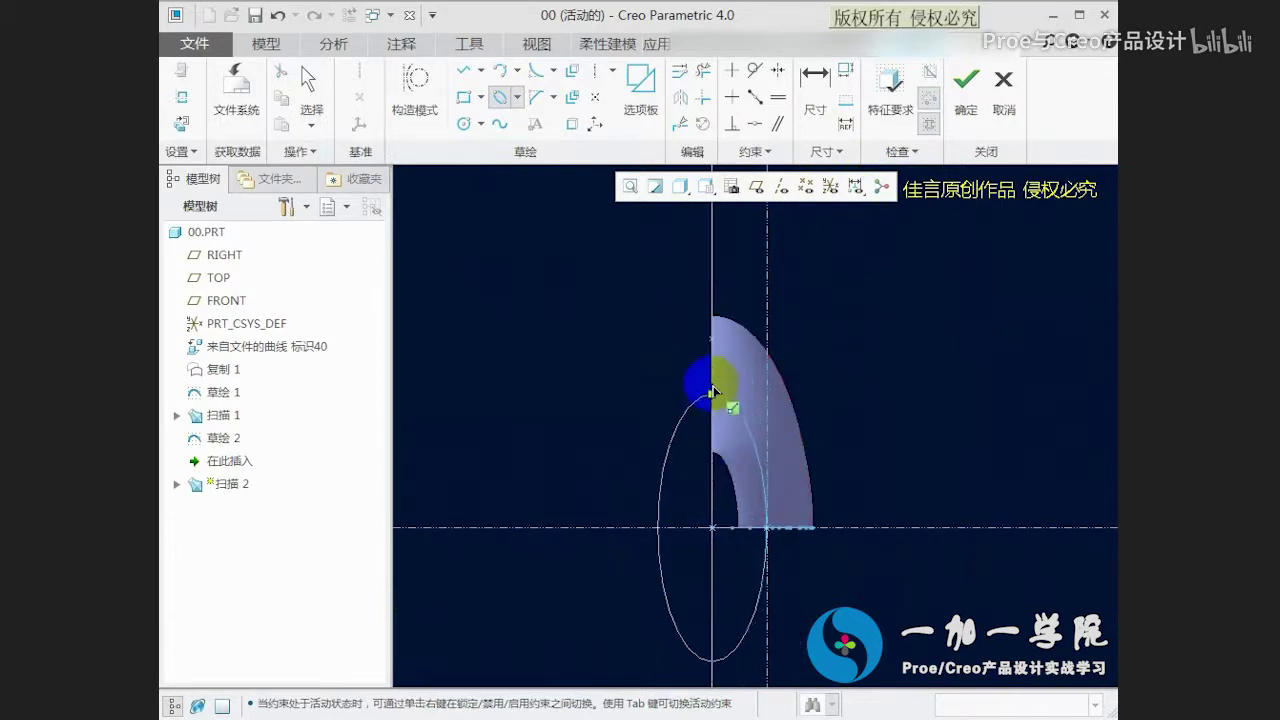
left_click(712, 343)
middle_click(836, 380)
Step: Trim the new ellipse down to an arc with Delete Segment and accept the sketch
scroll(800, 400, "up", 2)
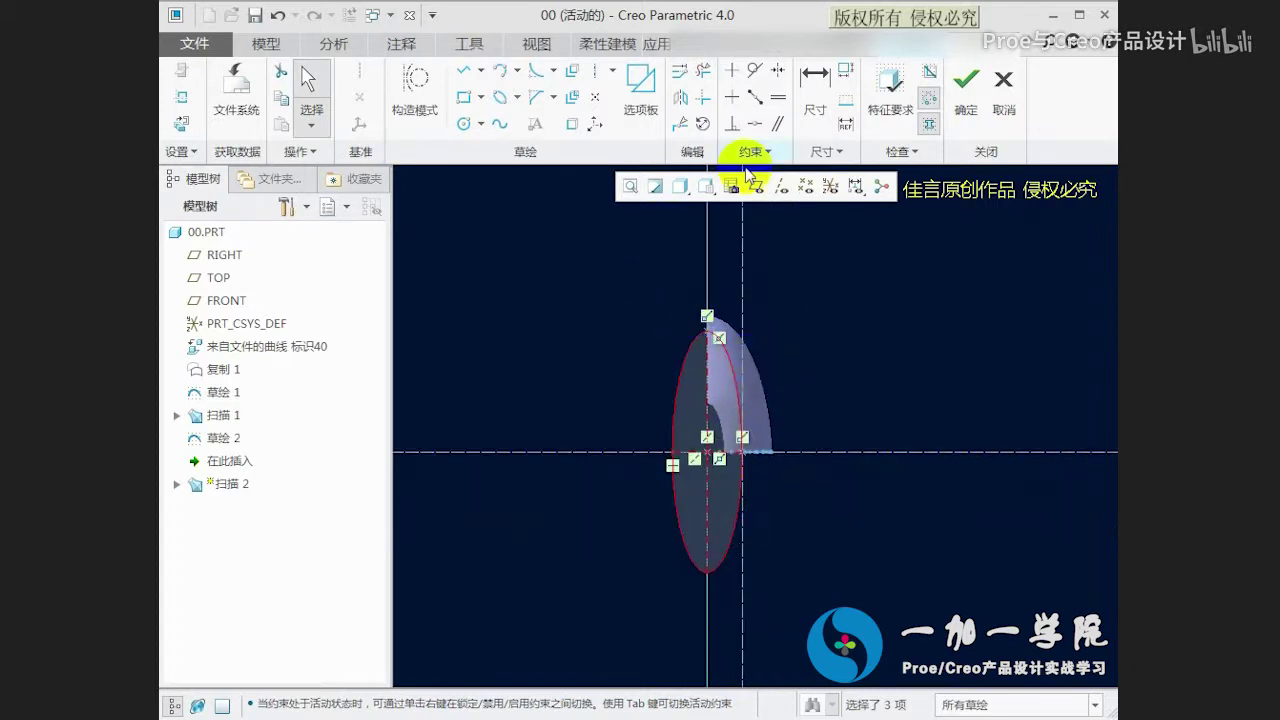
left_click(704, 70)
mouse_move(694, 277)
left_mouse_down()
mouse_move(677, 398)
mouse_move(775, 544)
left_mouse_up()
left_click(962, 100)
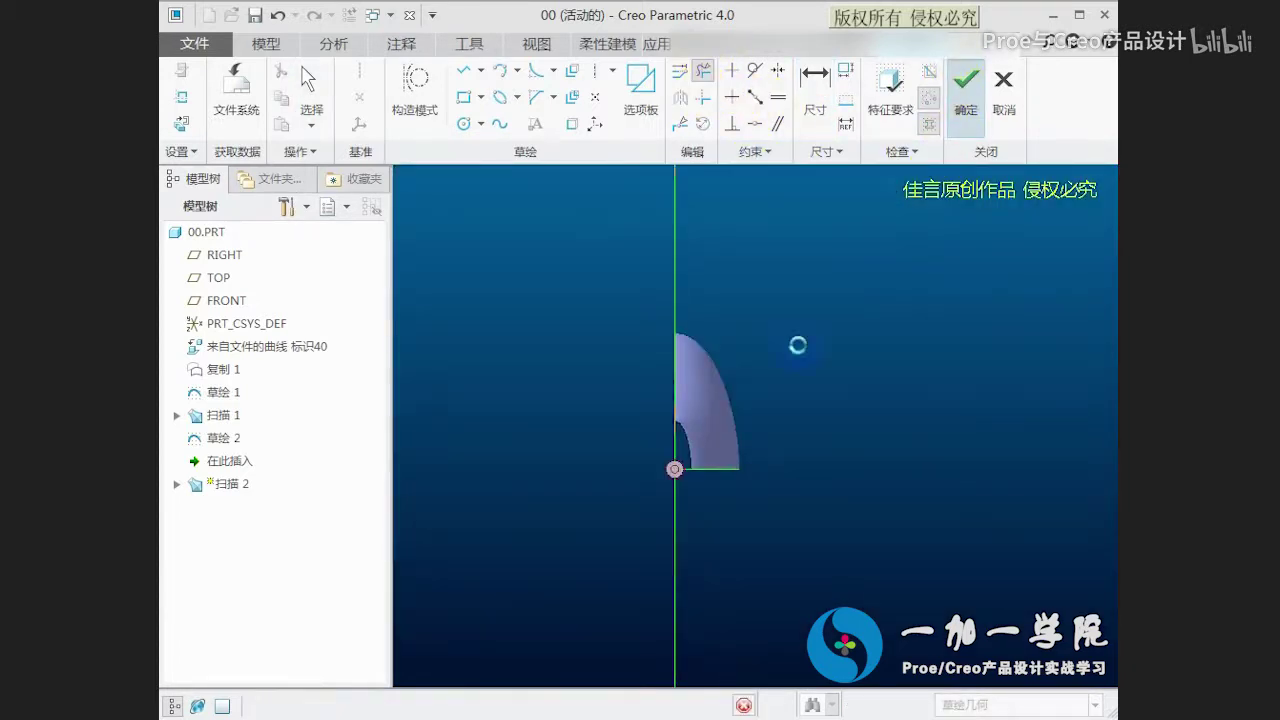
Step: Orbit to check the Sweep 2 preview, then complete the second swept surface
mouse_move(617, 385)
middle_mouse_down()
mouse_move(700, 486)
mouse_move(737, 428)
mouse_move(725, 445)
mouse_move(727, 415)
mouse_move(814, 357)
middle_mouse_up()
mouse_move(852, 298)
left_mouse_down()
mouse_move(819, 358)
mouse_move(865, 330)
mouse_move(862, 372)
mouse_move(818, 362)
mouse_move(843, 372)
left_mouse_up()
left_click_drag(893, 315, 822, 398)
left_click_drag(892, 314, 890, 331)
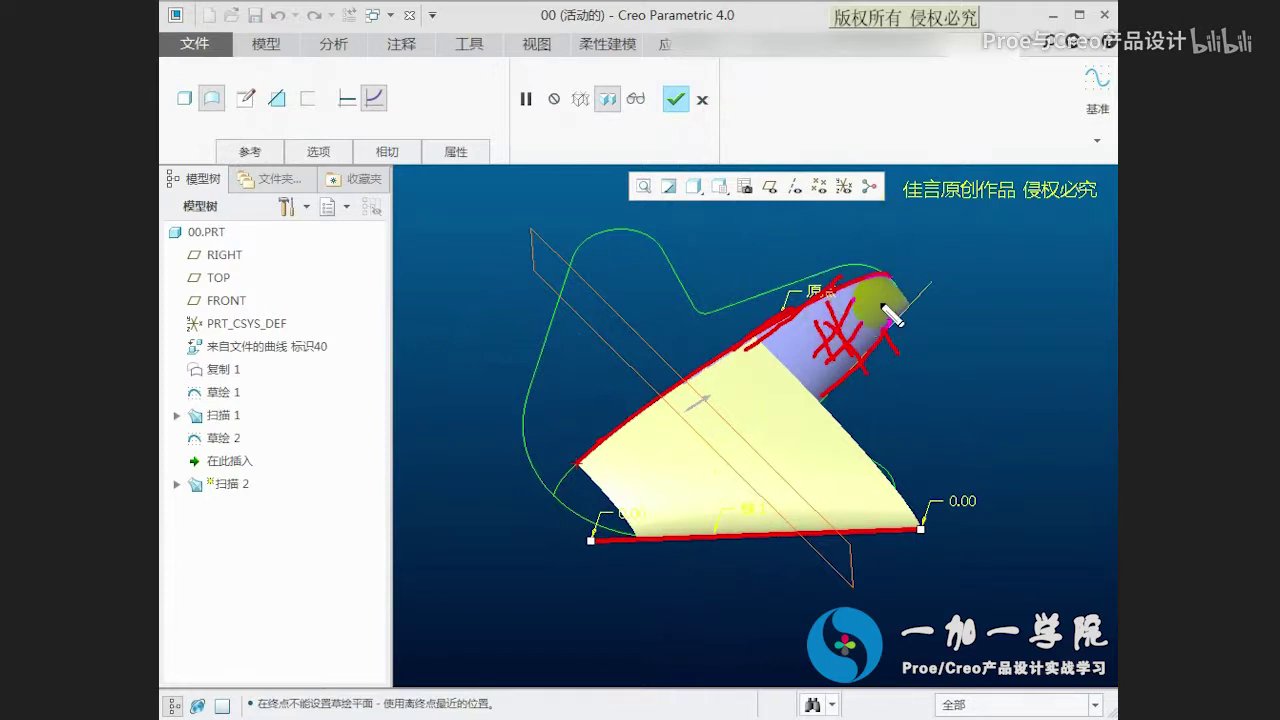
left_click_drag(837, 306, 838, 326)
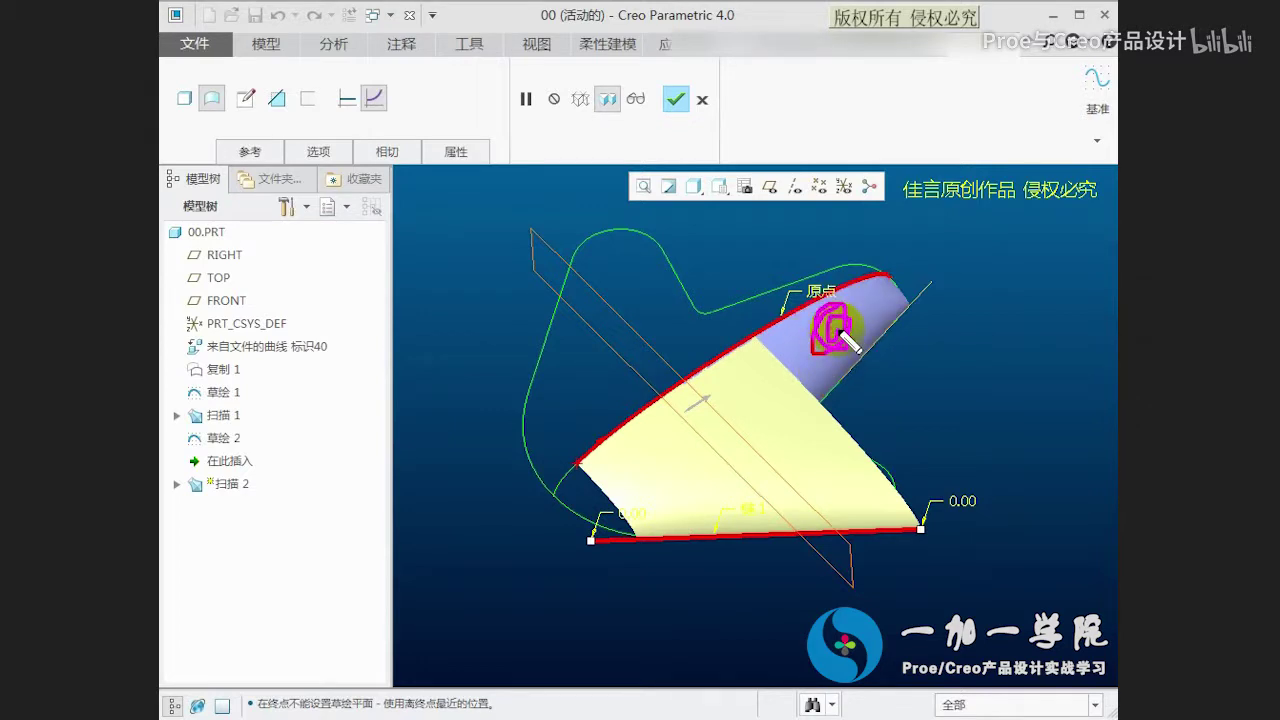
left_click_drag(678, 456, 709, 456)
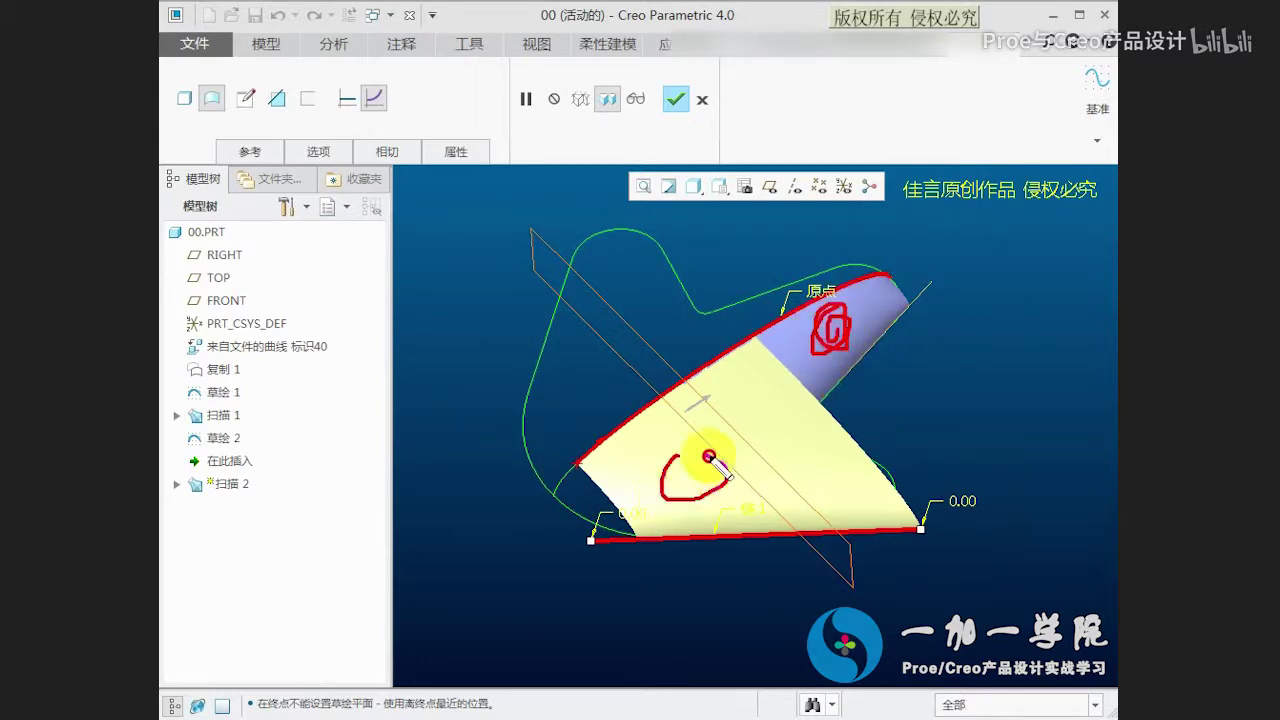
left_click(676, 99)
middle_click_drag(640, 400, 664, 400)
left_click_drag(747, 321, 737, 355)
left_click_drag(607, 463, 607, 485)
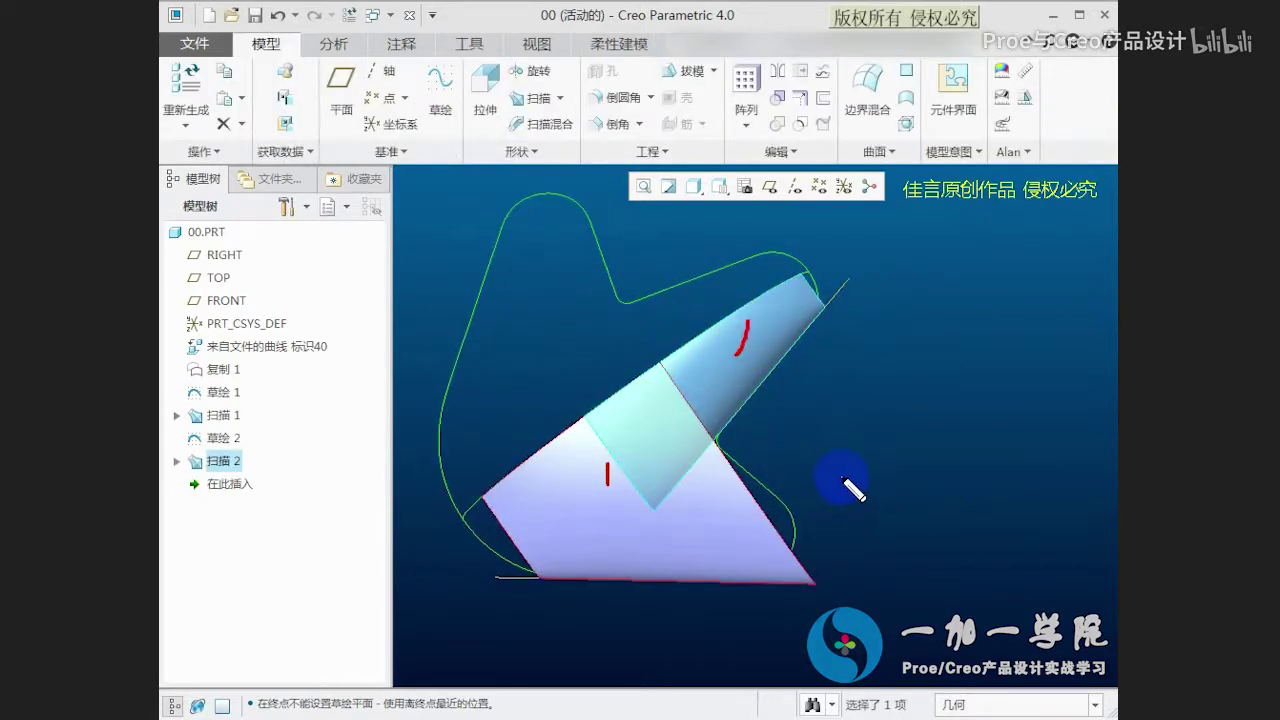
Step: Orbit the two swept surfaces to inspect the gap and view them shaded
middle_click_drag(678, 446, 735, 424)
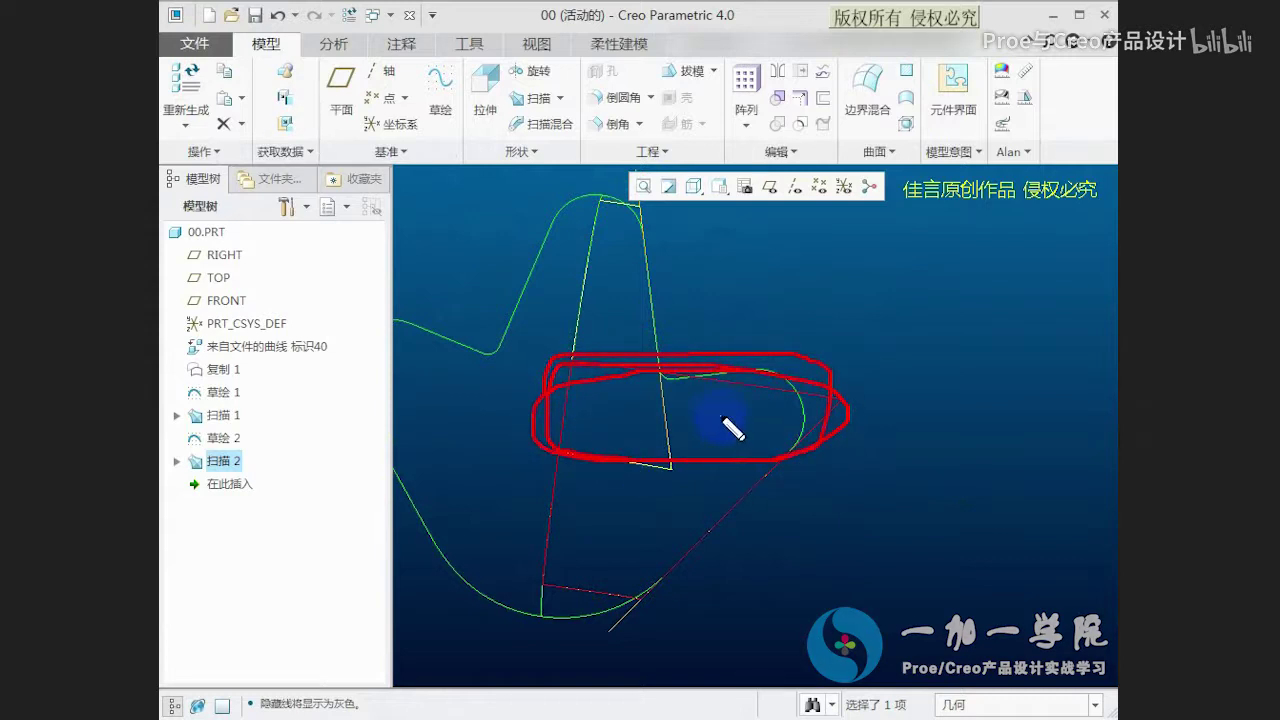
mouse_move(723, 413)
middle_mouse_down()
mouse_move(692, 420)
mouse_move(677, 357)
mouse_move(686, 451)
middle_mouse_up()
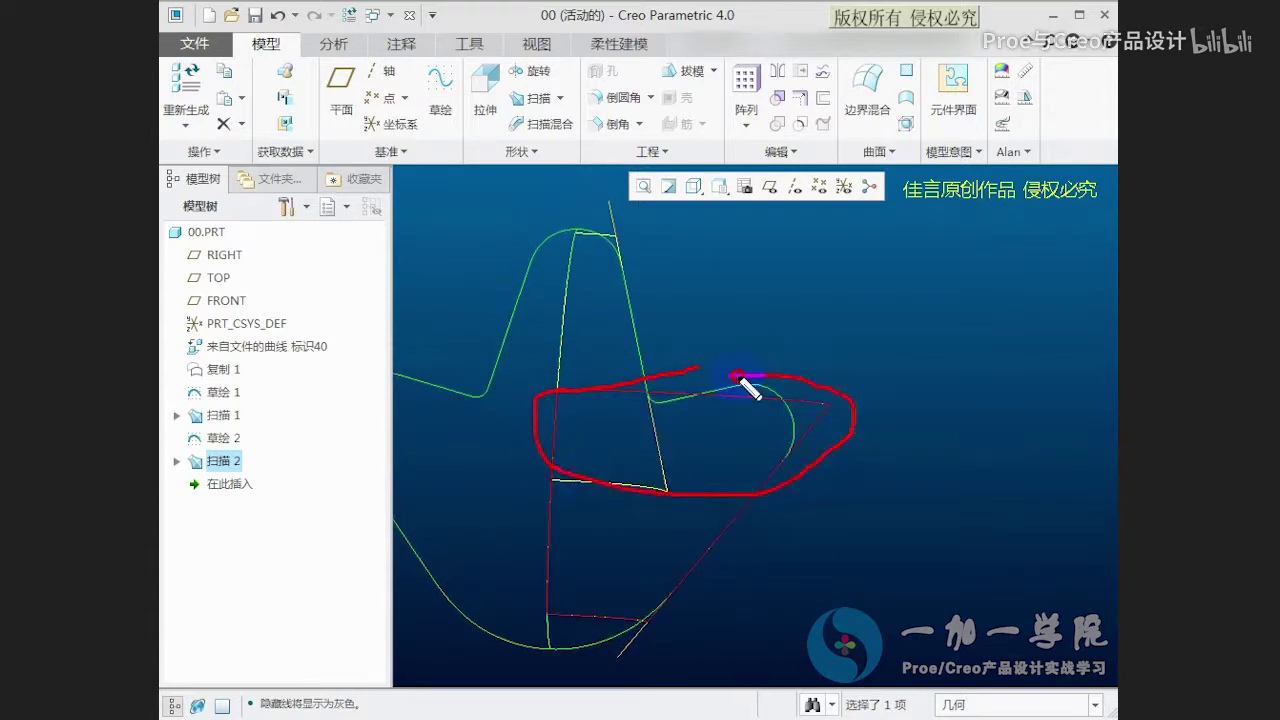
mouse_move(657, 414)
middle_mouse_down()
mouse_move(671, 394)
mouse_move(686, 414)
mouse_move(666, 414)
middle_mouse_up()
key("ctrl+3")
middle_click_drag(733, 447, 836, 481)
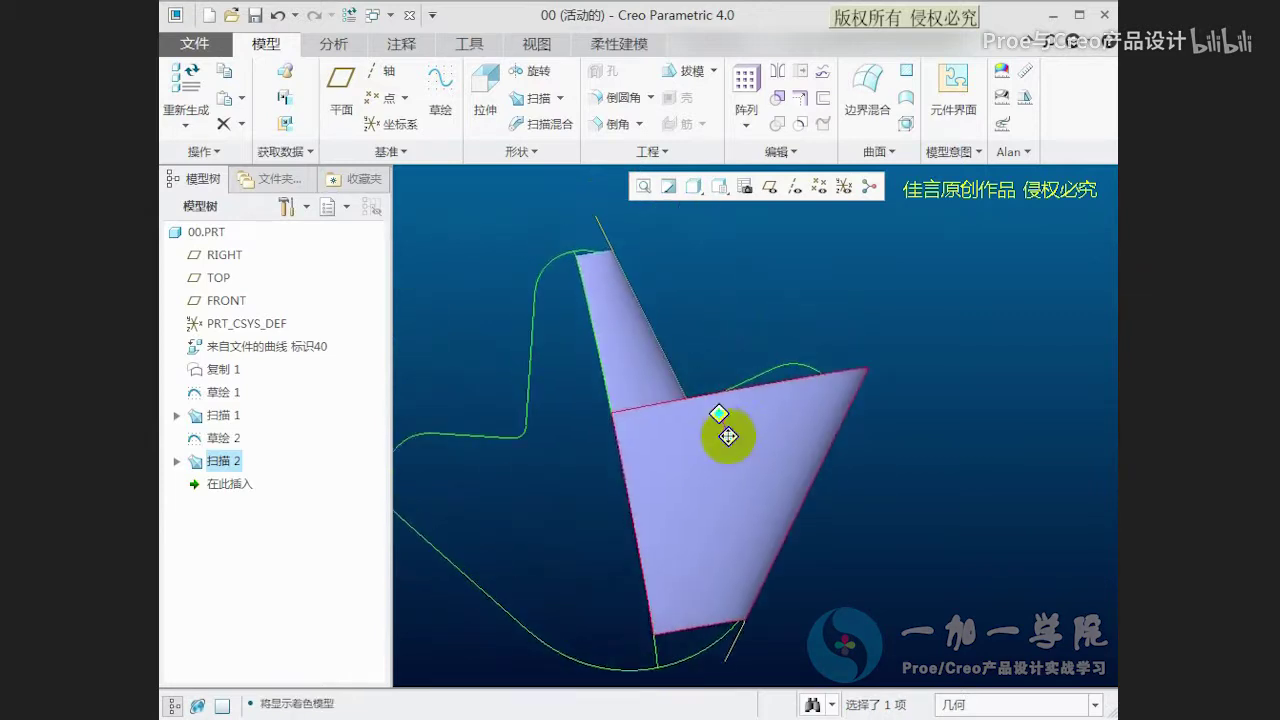
scroll(836, 481, "down", 2)
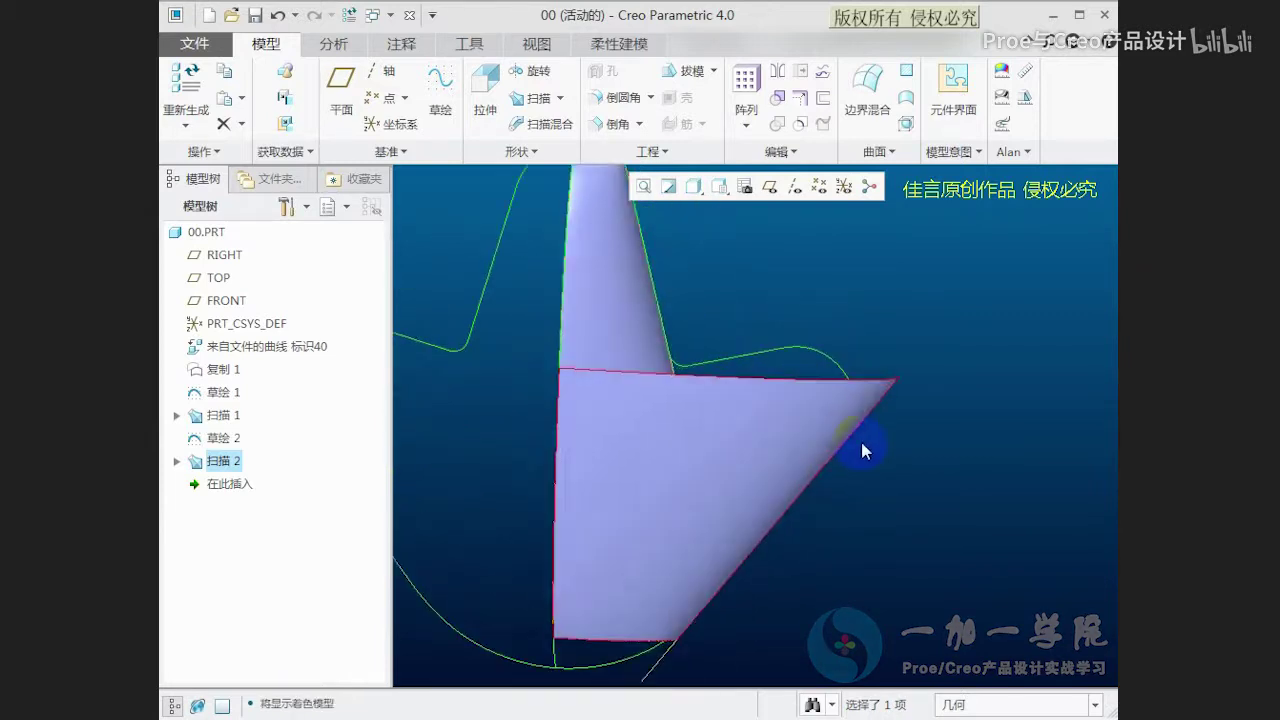
Step: Return to standard orientation with shaded surfaces and select the FRONT datum plane
key("ctrl+5")
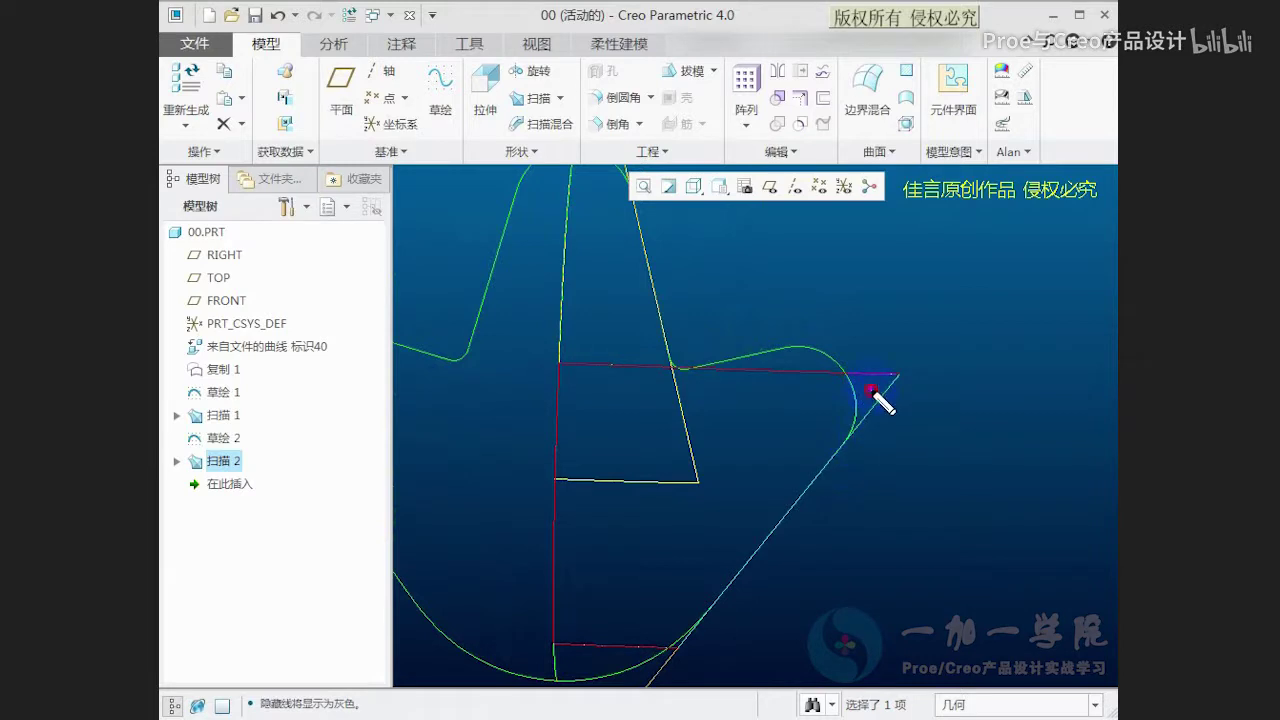
left_click_drag(858, 442, 560, 460)
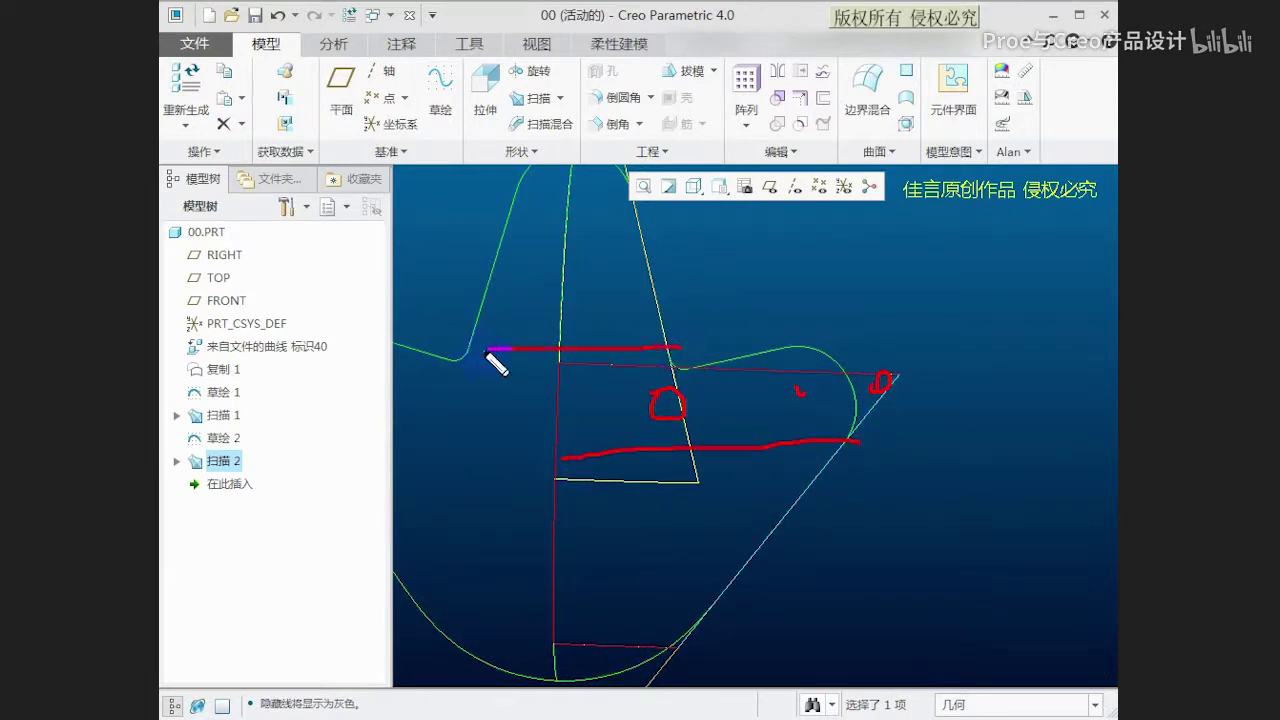
key("Escape")
left_click(770, 186)
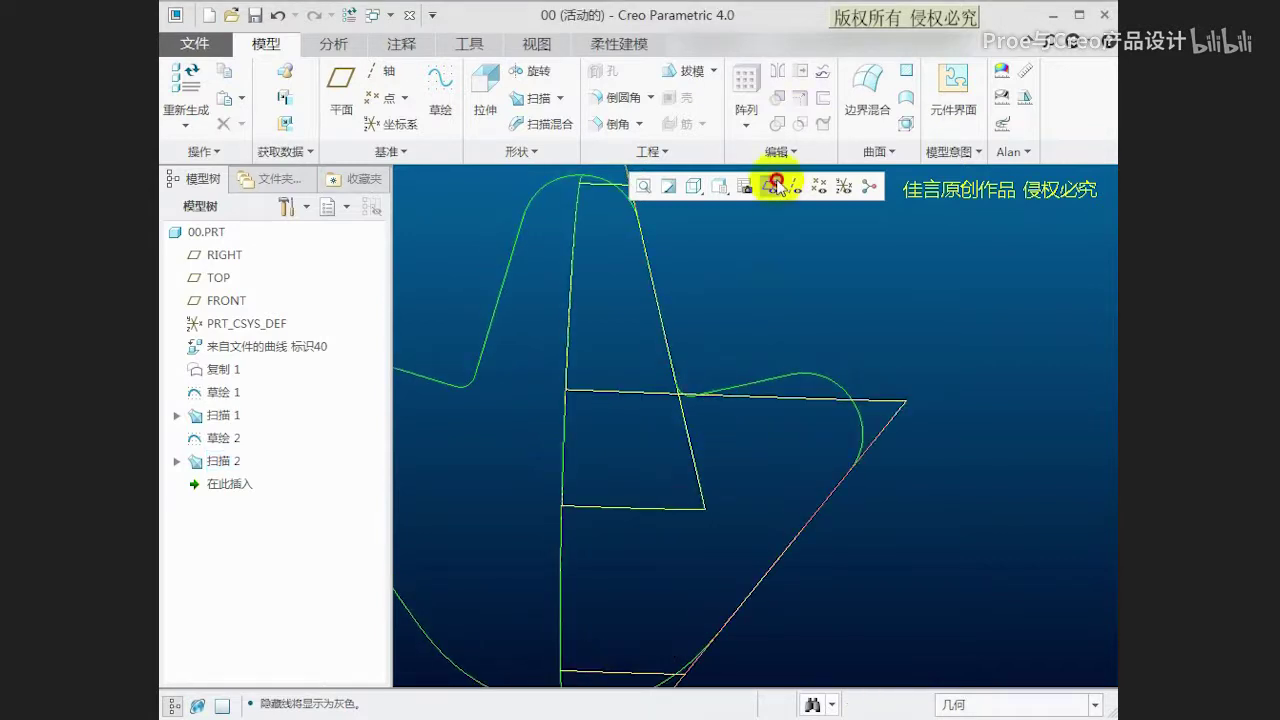
left_click(836, 380)
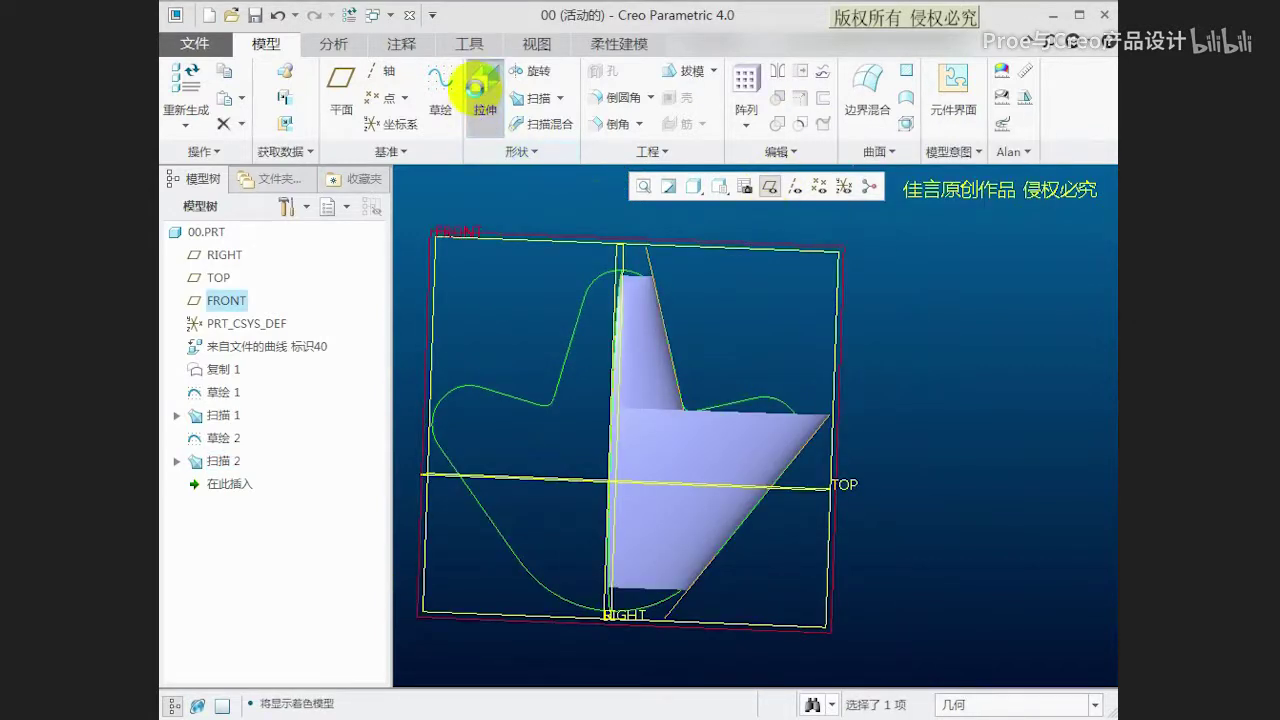
Step: Start an Extrude sketched on the FRONT plane and open its References
left_click(482, 95)
scroll(857, 391, "down", 2)
scroll(750, 380, "down", 2)
middle_click_drag(782, 415, 781, 383, "shift")
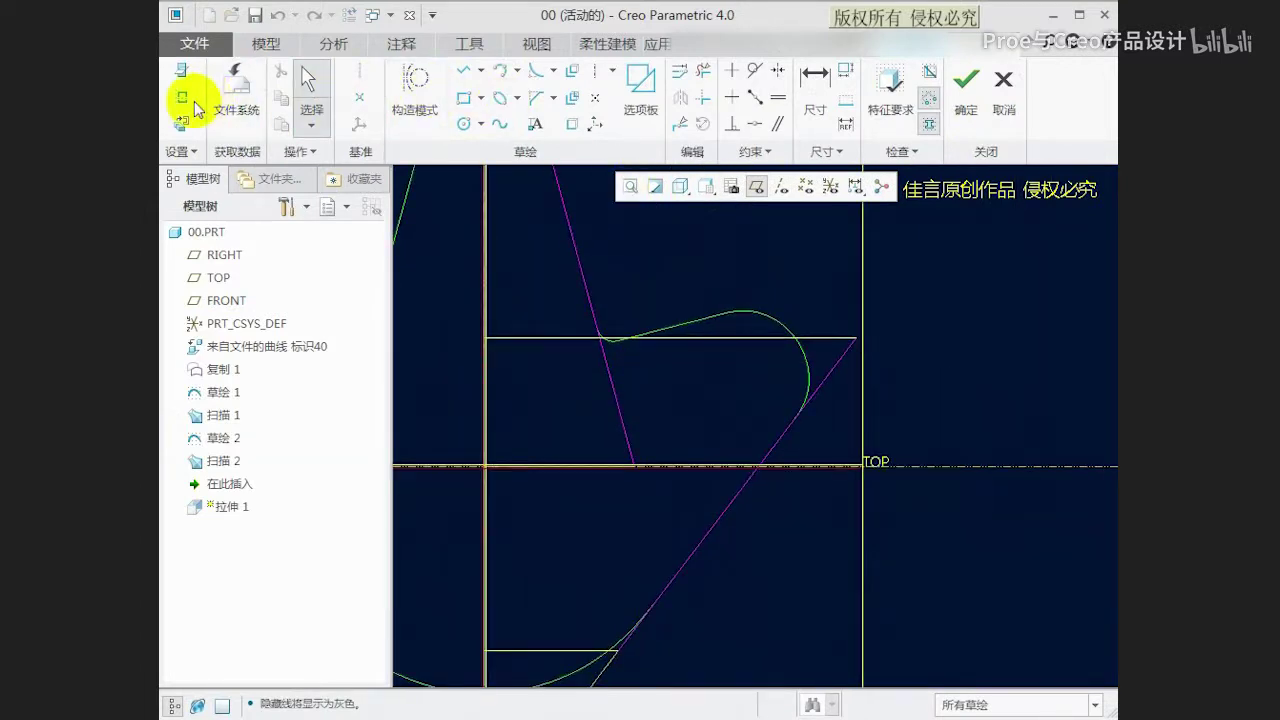
left_click(181, 97)
Step: Add both end points of curve F5 as sketch references
middle_click_drag(717, 358, 565, 380, "shift")
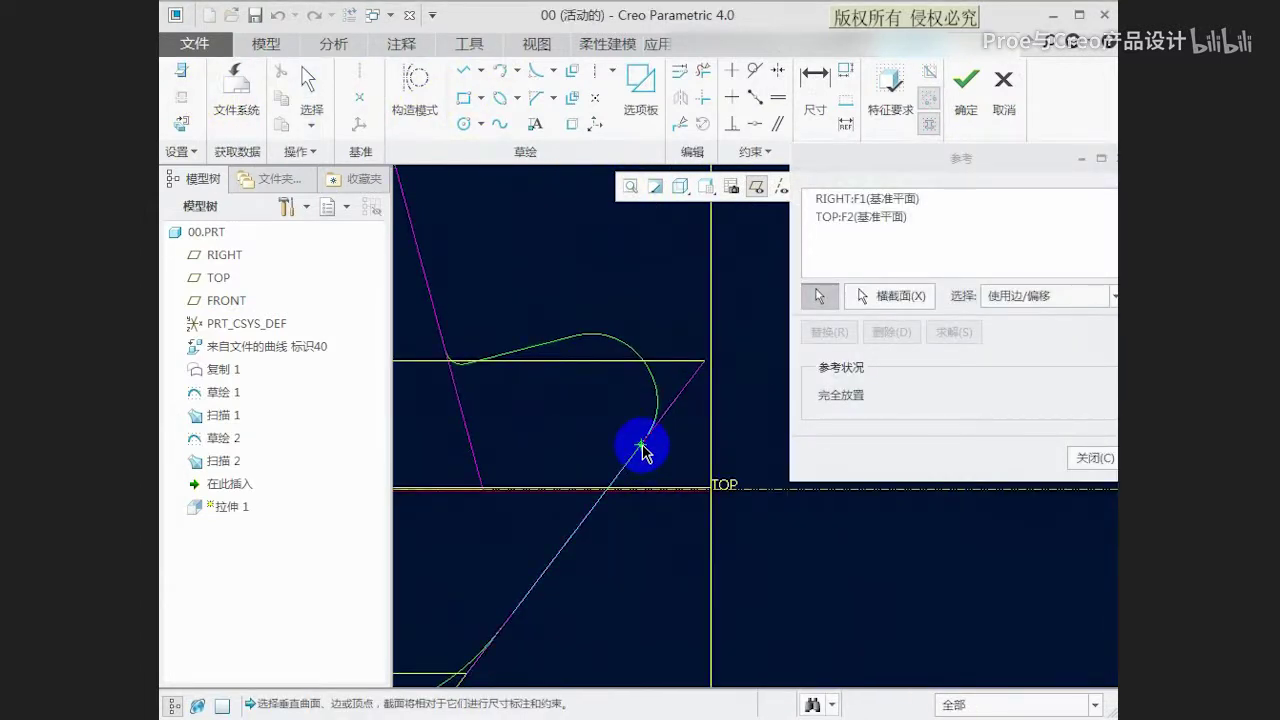
scroll(640, 445, "down", 4)
mouse_move(558, 180)
left_mouse_down()
mouse_move(677, 286)
mouse_move(640, 437)
left_mouse_up()
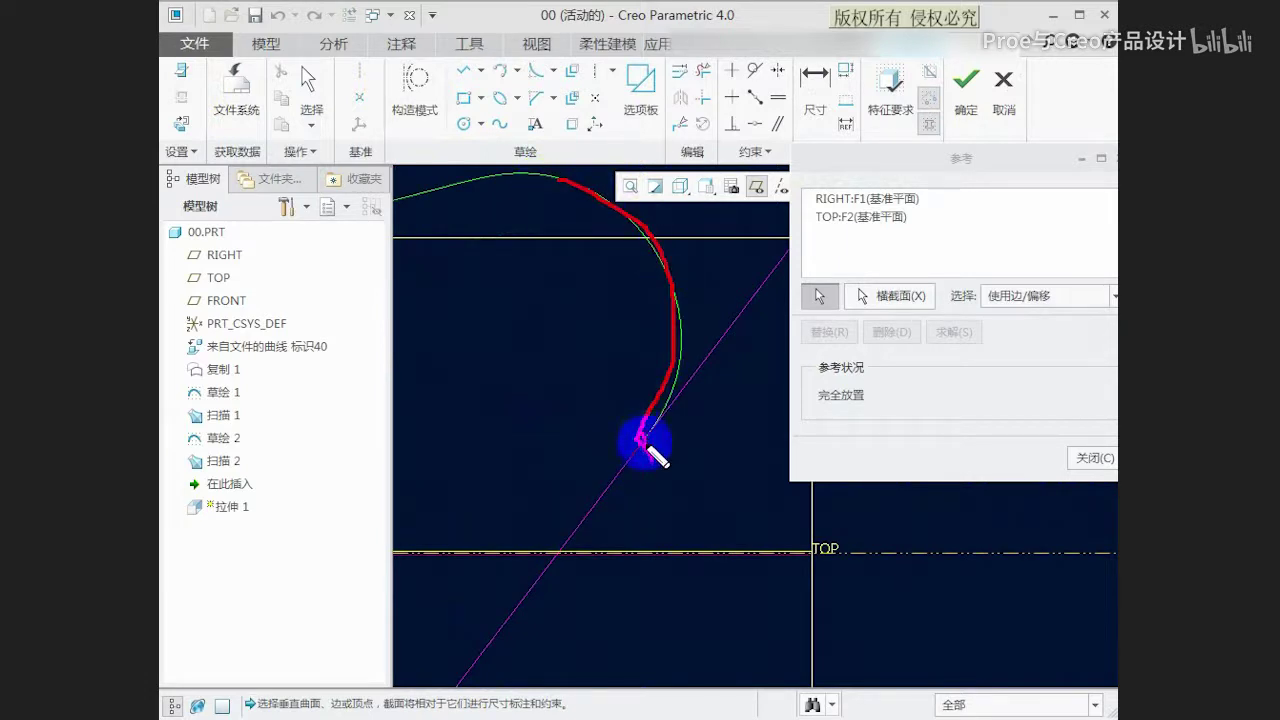
left_click(642, 444)
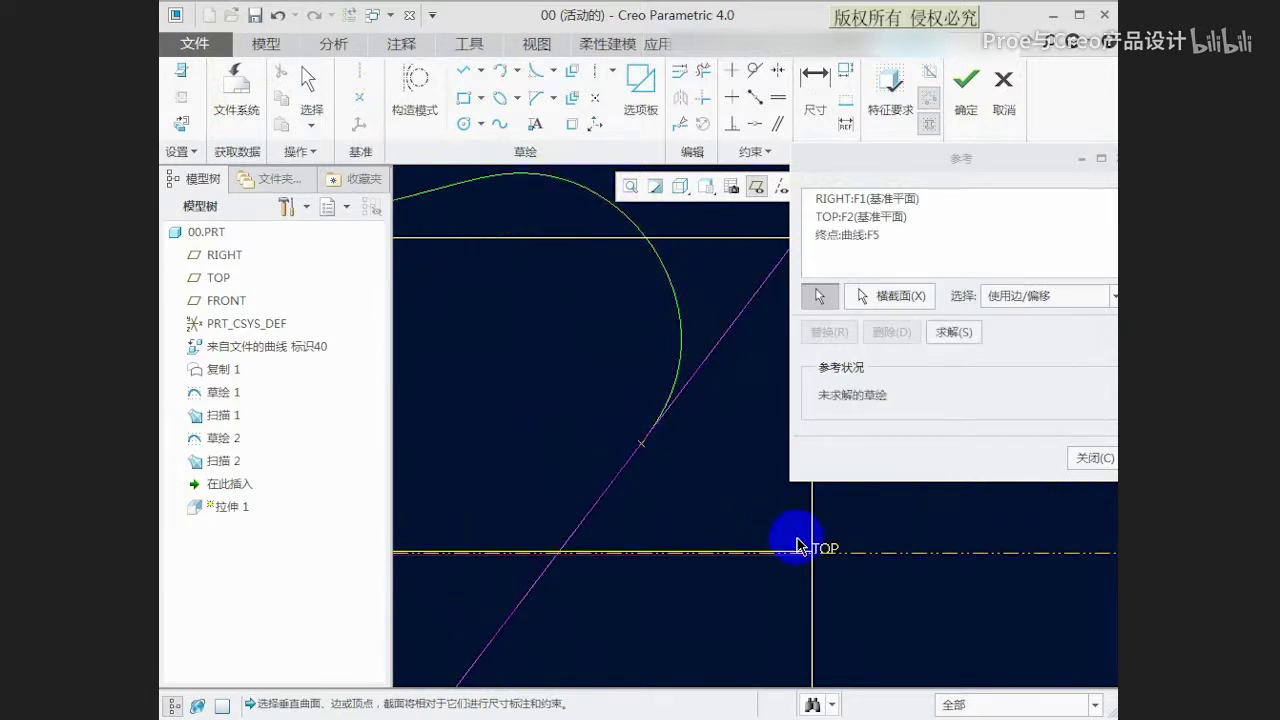
scroll(810, 500, "up", 3)
scroll(652, 471, "down", 3)
scroll(643, 457, "down", 2)
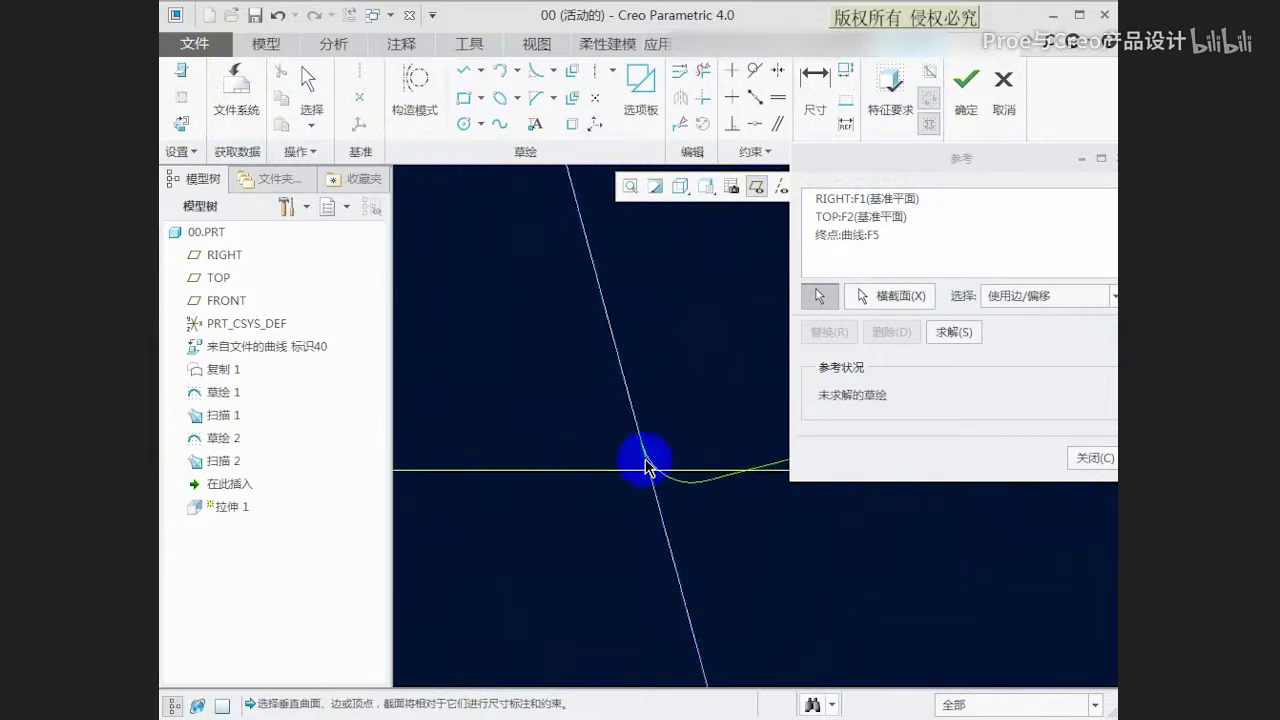
scroll(664, 456, "down", 2)
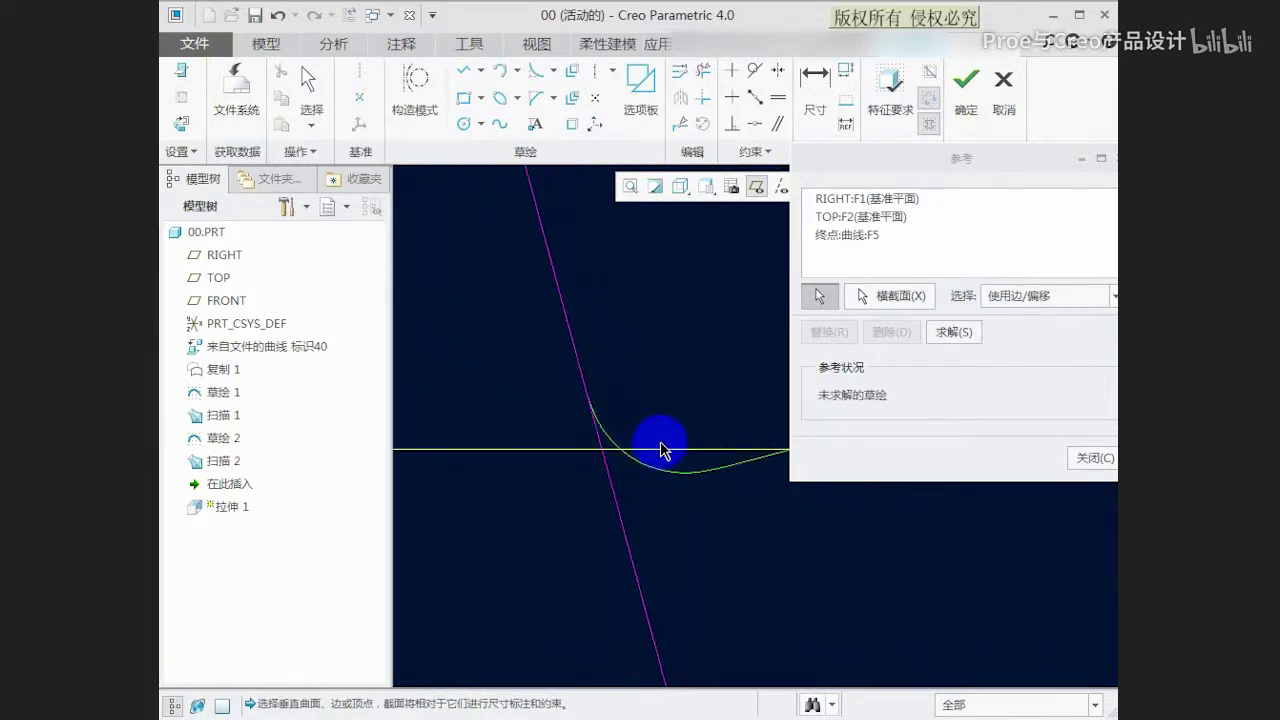
left_click(585, 380)
scroll(674, 418, "up", 1)
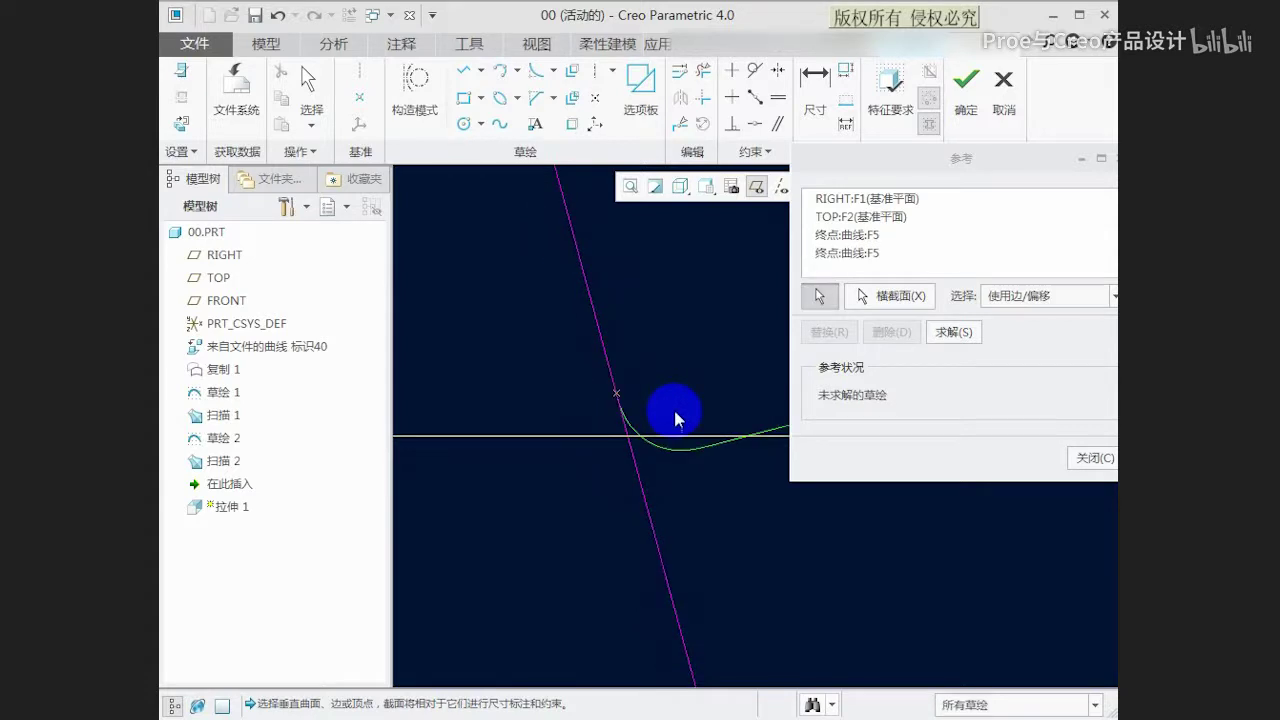
scroll(675, 418, "up", 1)
scroll(666, 423, "up", 1)
middle_click(650, 418)
Step: Frame the gap between the two swept surfaces and choose the Line tool
left_click_drag(657, 382, 553, 437)
left_click_drag(800, 482, 562, 503)
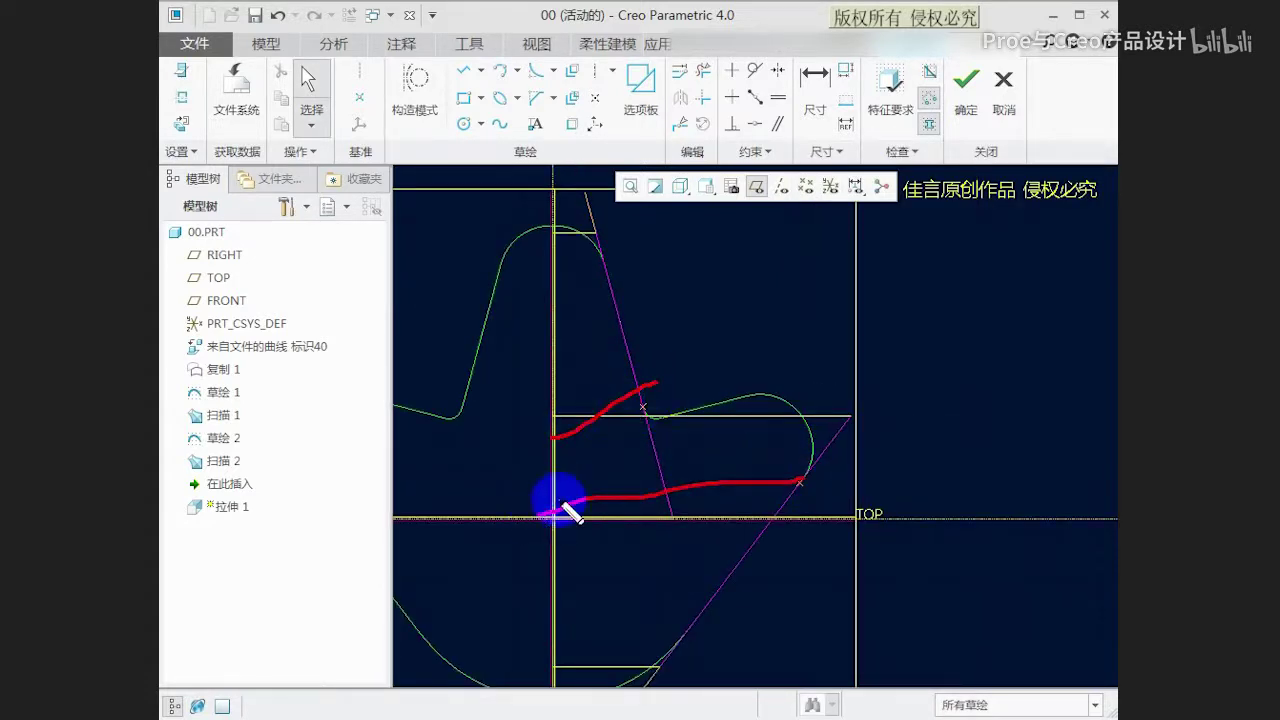
middle_click_drag(686, 491, 662, 461)
left_click(462, 70)
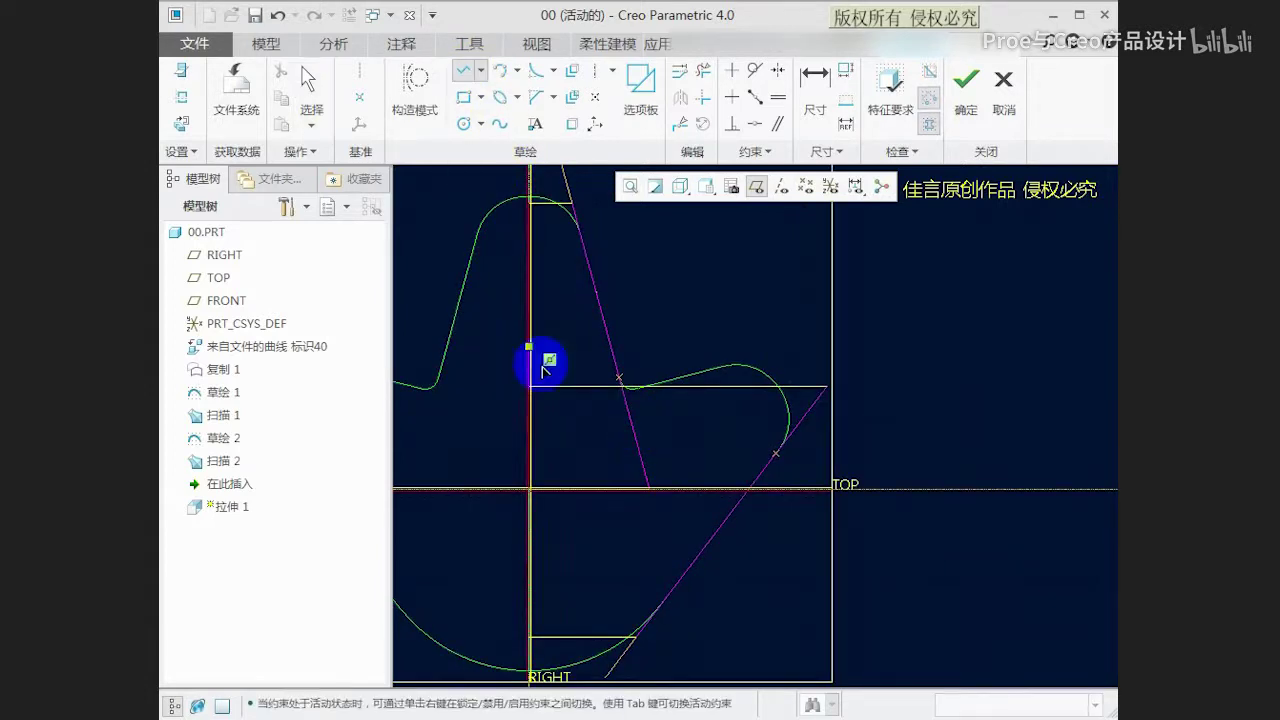
Step: Draw a line leftward from the upper curve end point, after two abandoned starts
left_click(620, 379)
scroll(487, 408, "down", 2)
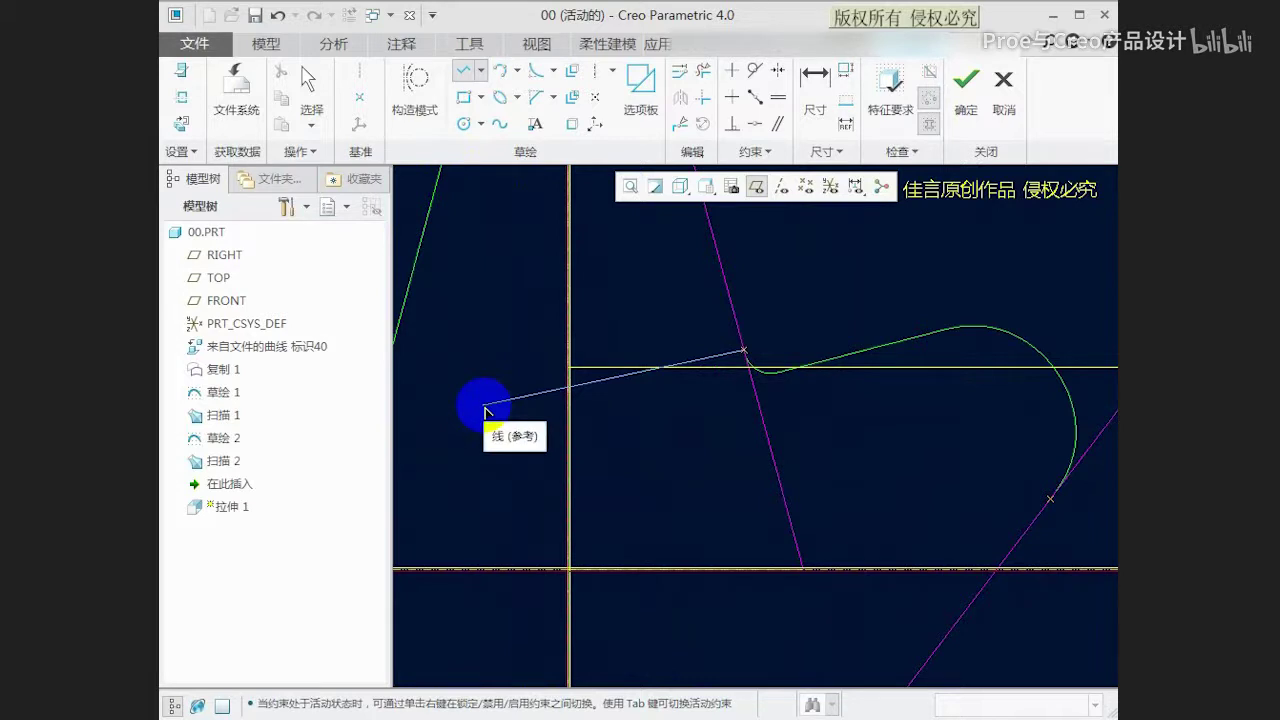
scroll(487, 410, "up", 2)
middle_click(540, 385)
left_click(874, 460)
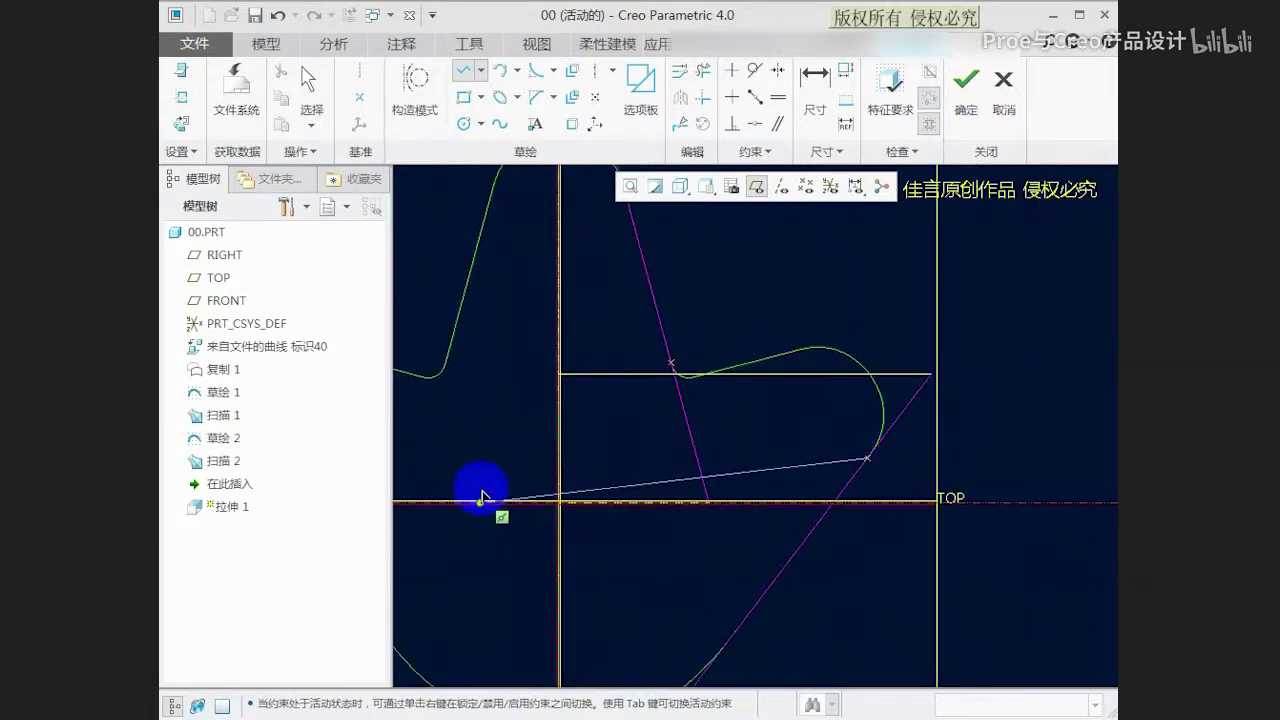
middle_click(596, 461)
left_click(670, 362)
scroll(487, 408, "down", 2)
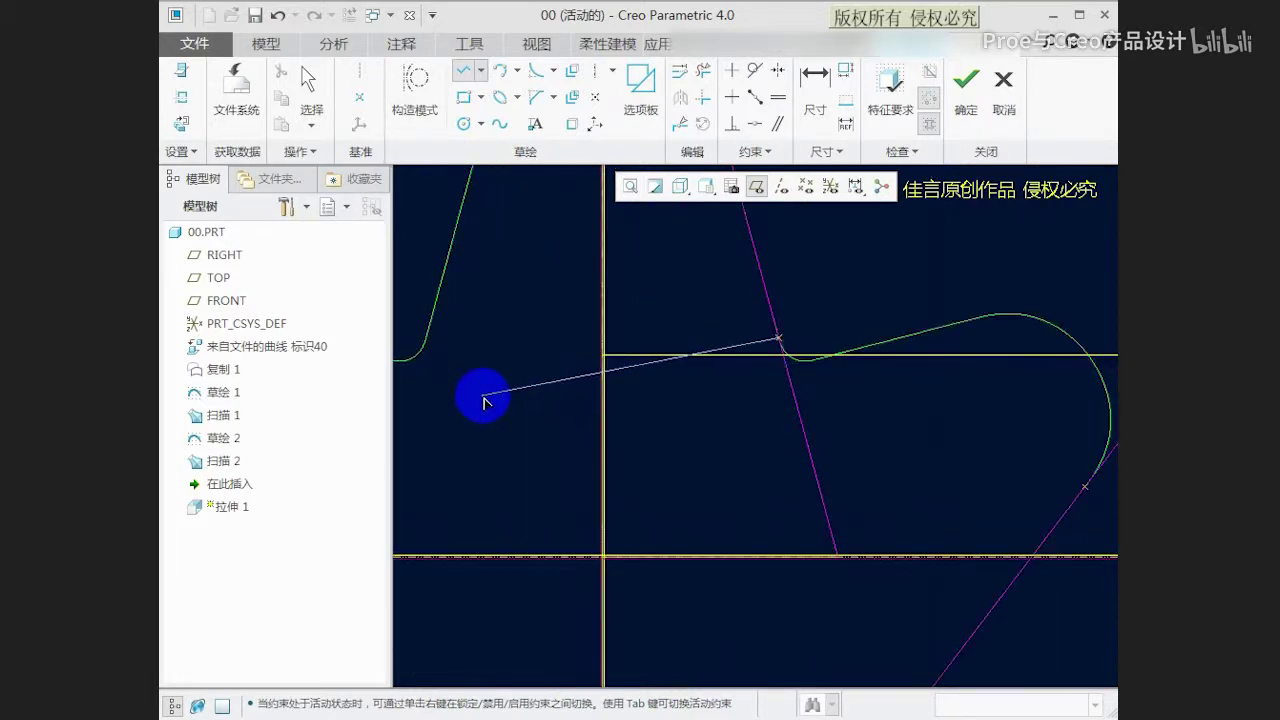
left_click(484, 401)
scroll(520, 400, "up", 1)
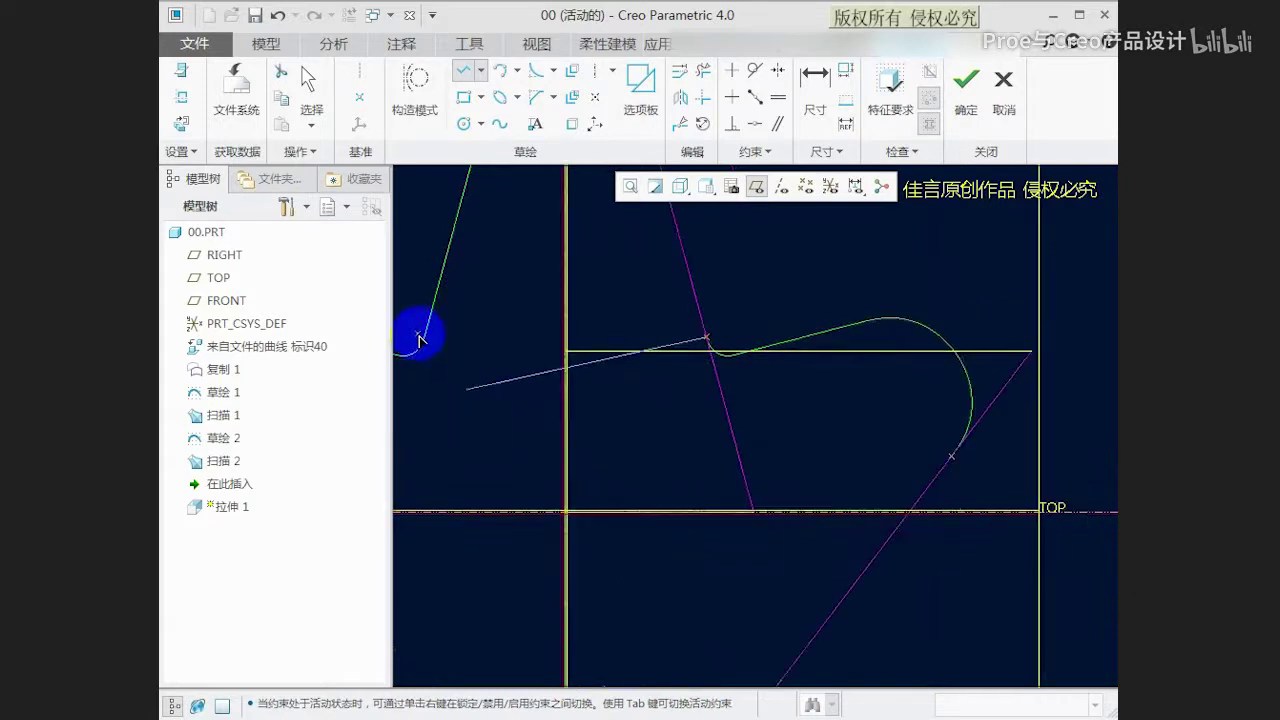
Step: Draw the lower line leftward, join the two free ends, and finish the sketch
left_click(978, 383)
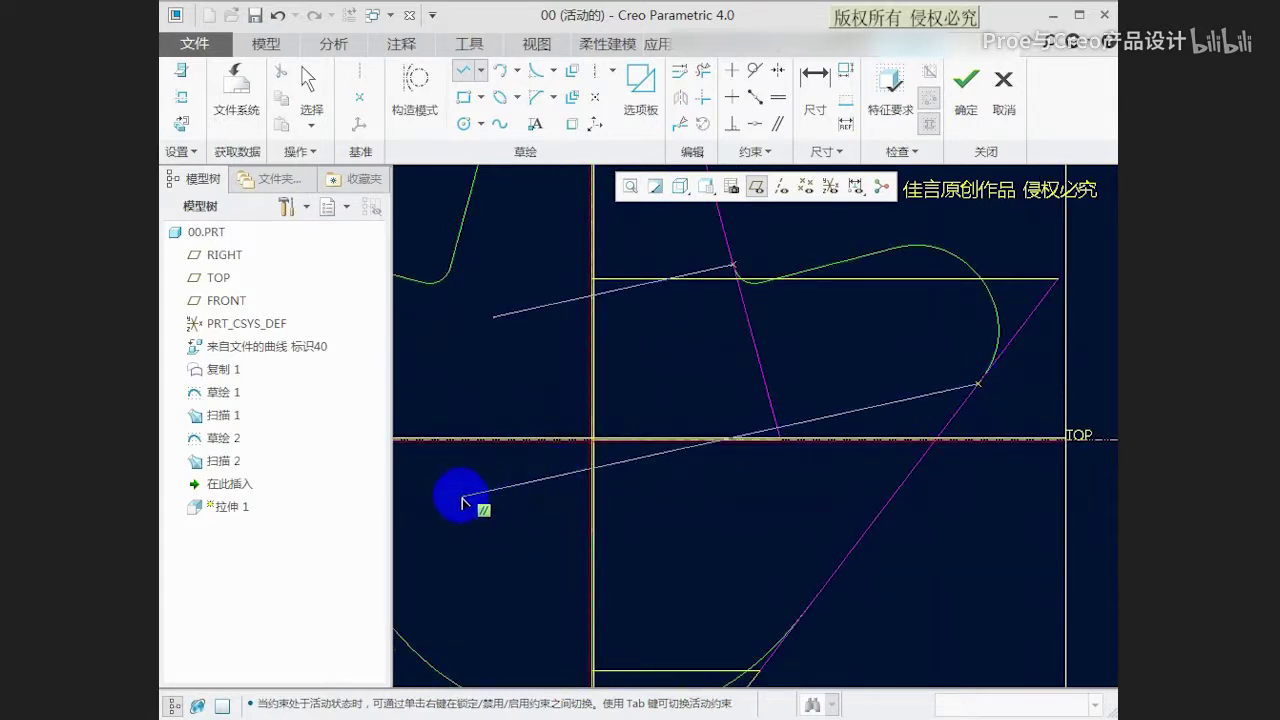
left_click(478, 495)
middle_click(478, 495)
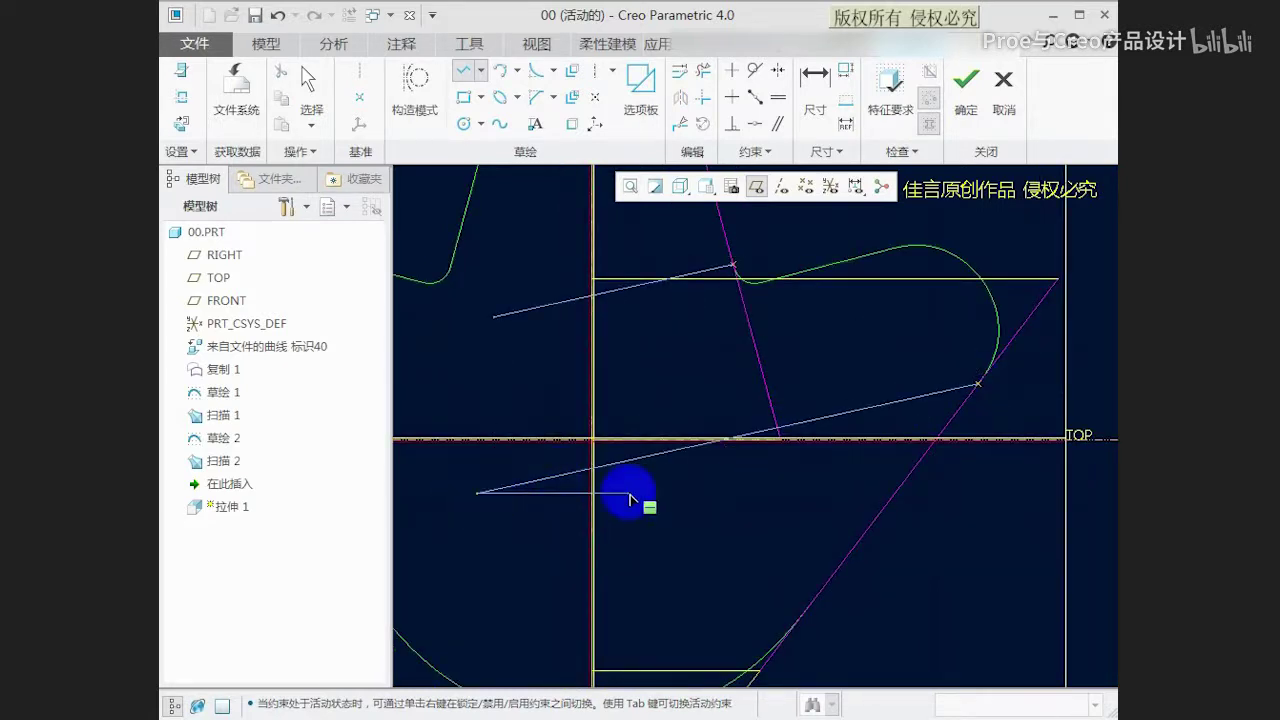
left_click(493, 317)
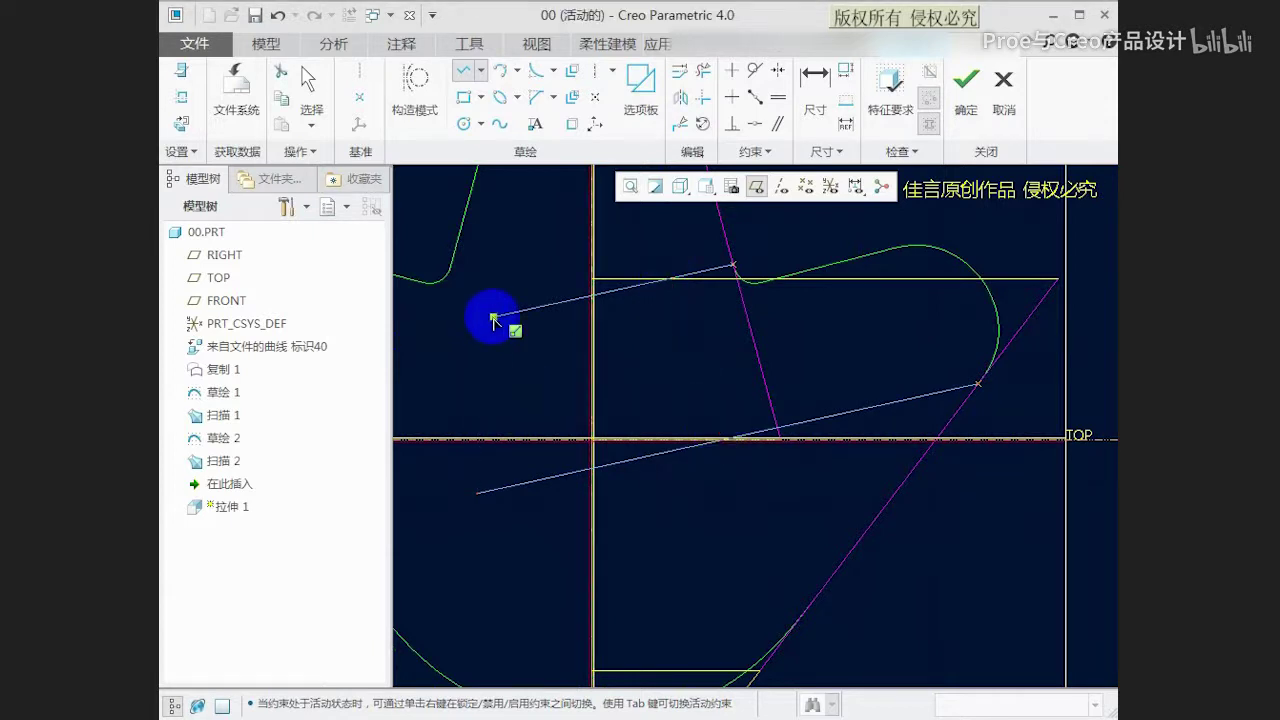
left_click(477, 493)
middle_click(720, 378)
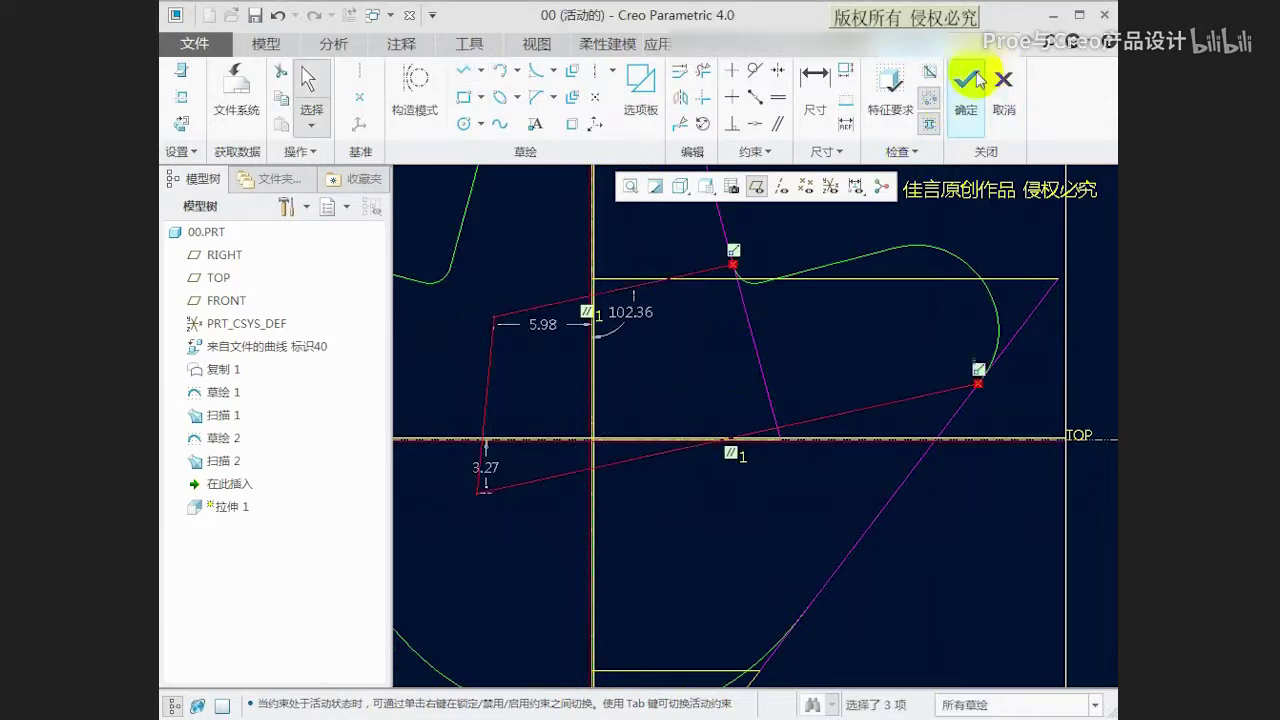
left_click(966, 80)
Step: Accept the warning and complete the extruded surface Extrude 1
left_click(1089, 470)
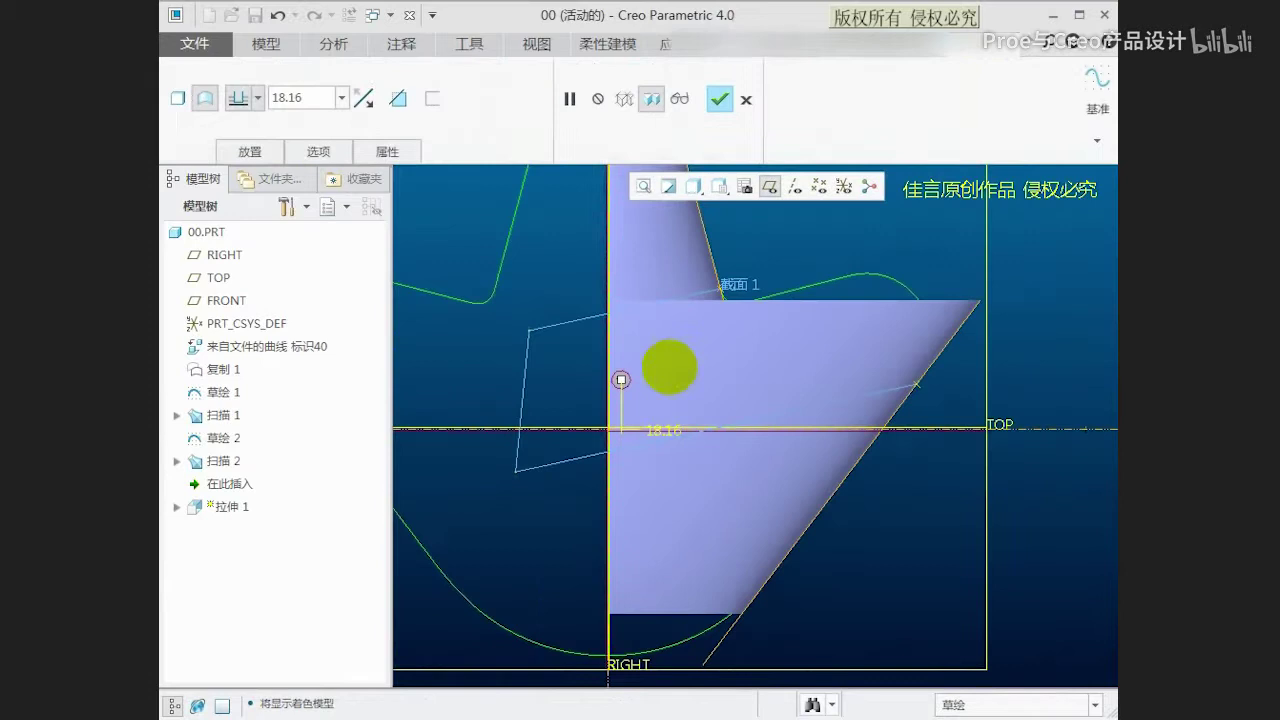
mouse_move(654, 374)
middle_mouse_down()
mouse_move(657, 437)
mouse_move(720, 477)
middle_mouse_up()
middle_click(689, 459)
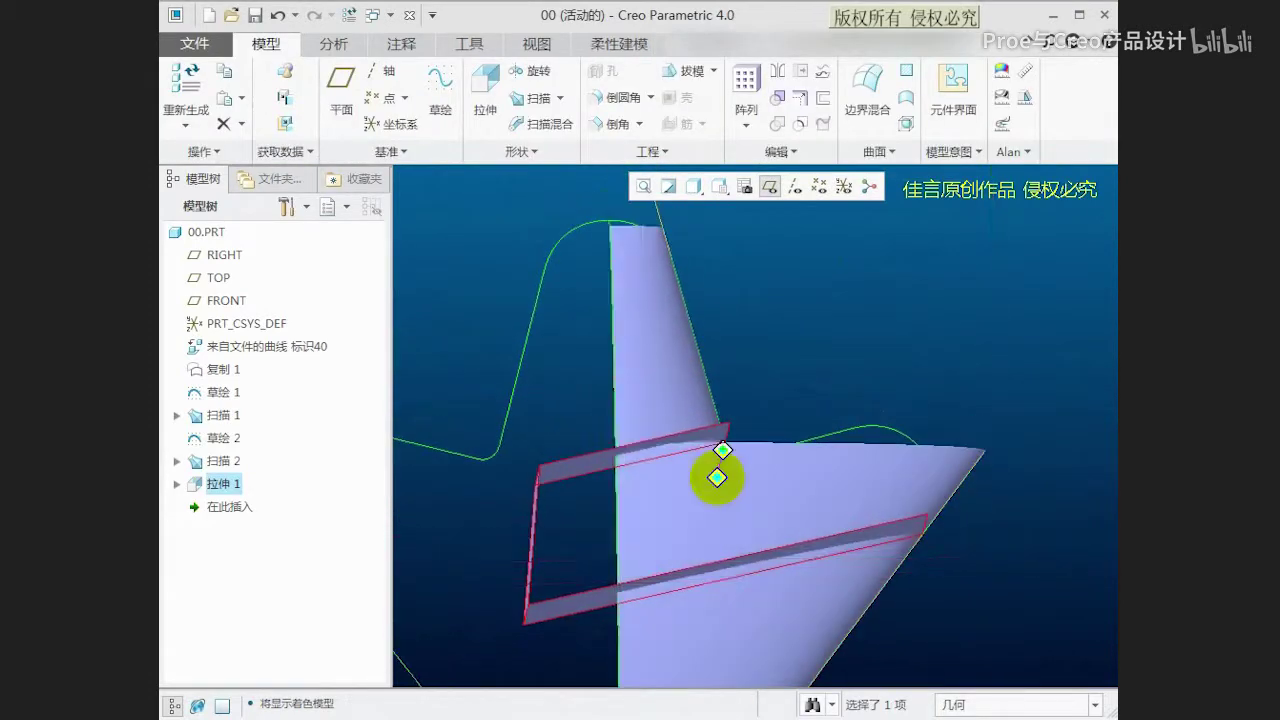
left_click_drag(648, 362, 650, 366)
left_click_drag(840, 528, 862, 540)
middle_click_drag(862, 540, 672, 449)
Step: Try trimming Sweep 1 with the extruded quilt, then cancel the trim
left_click(690, 459)
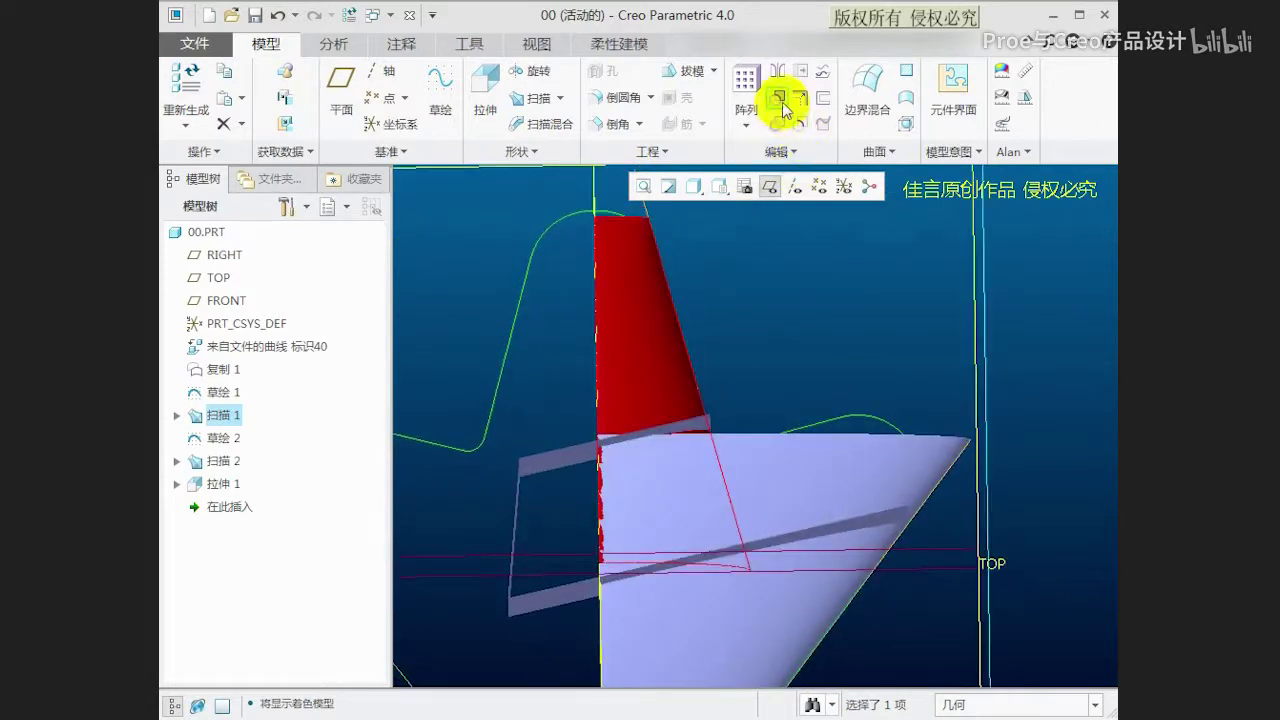
left_click(778, 98)
left_click(586, 455)
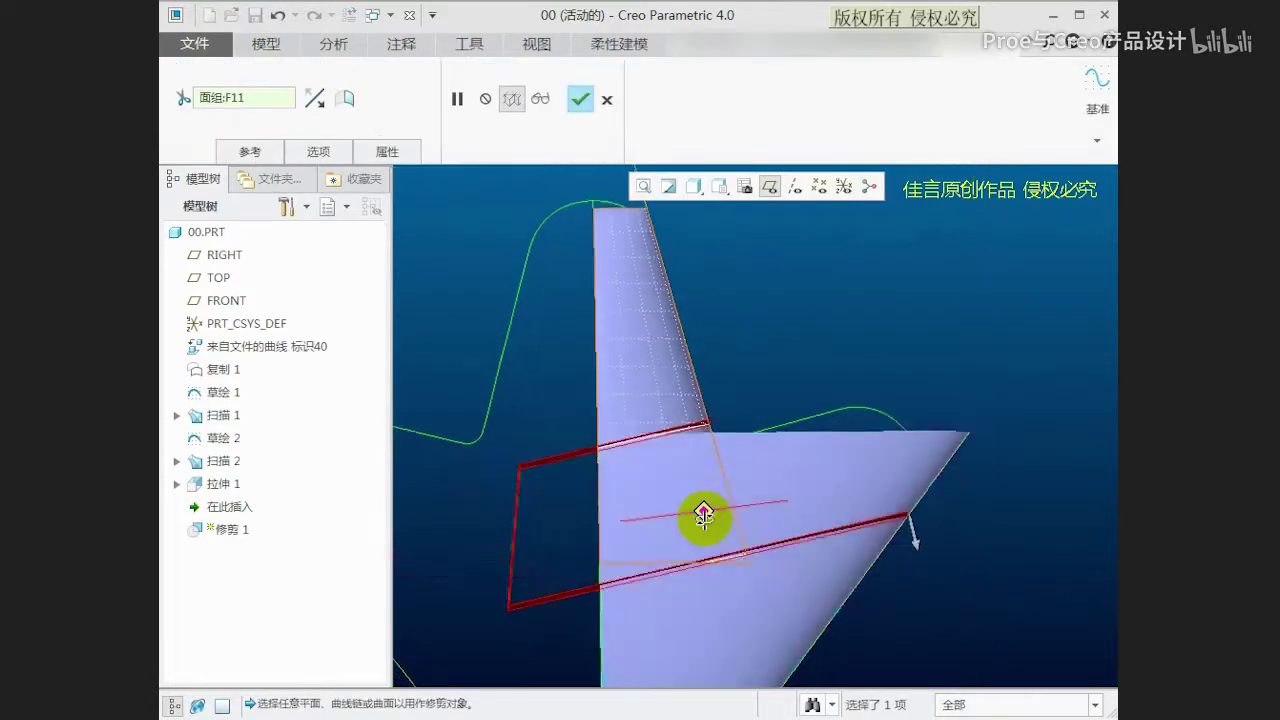
scroll(710, 520, "up", 3)
scroll(712, 583, "up", 2)
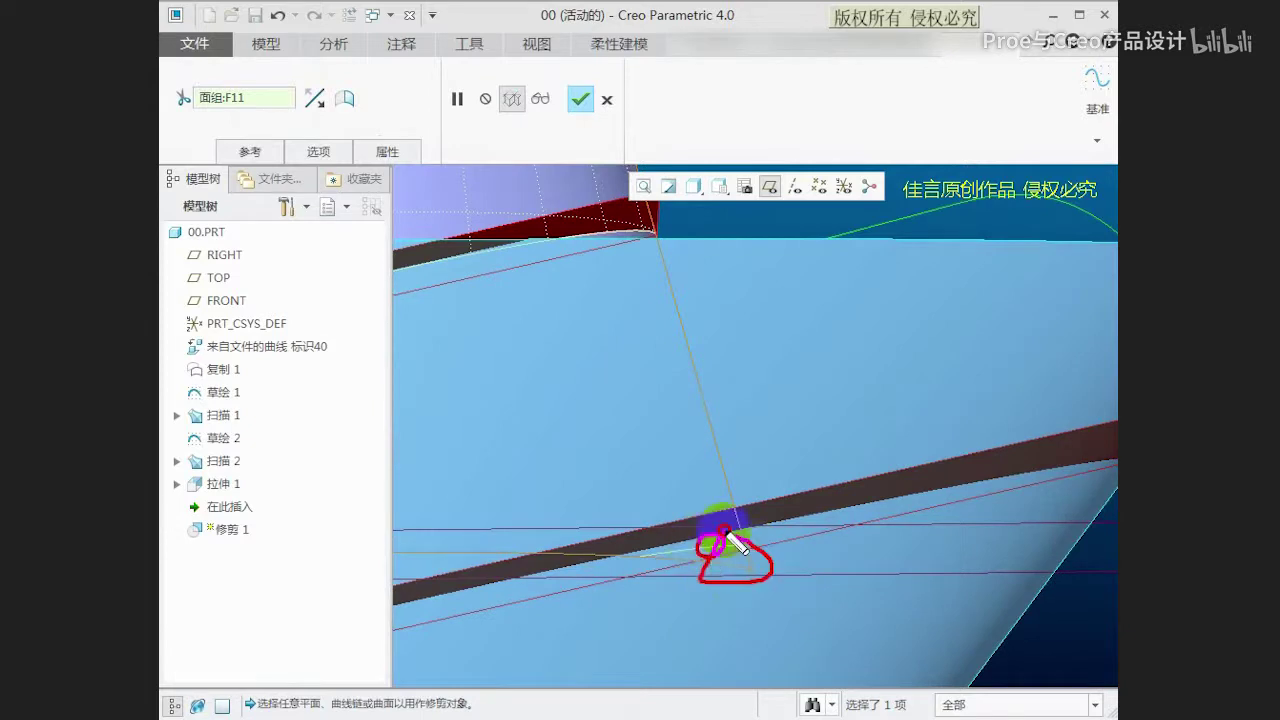
left_click(607, 99)
left_click(1025, 457)
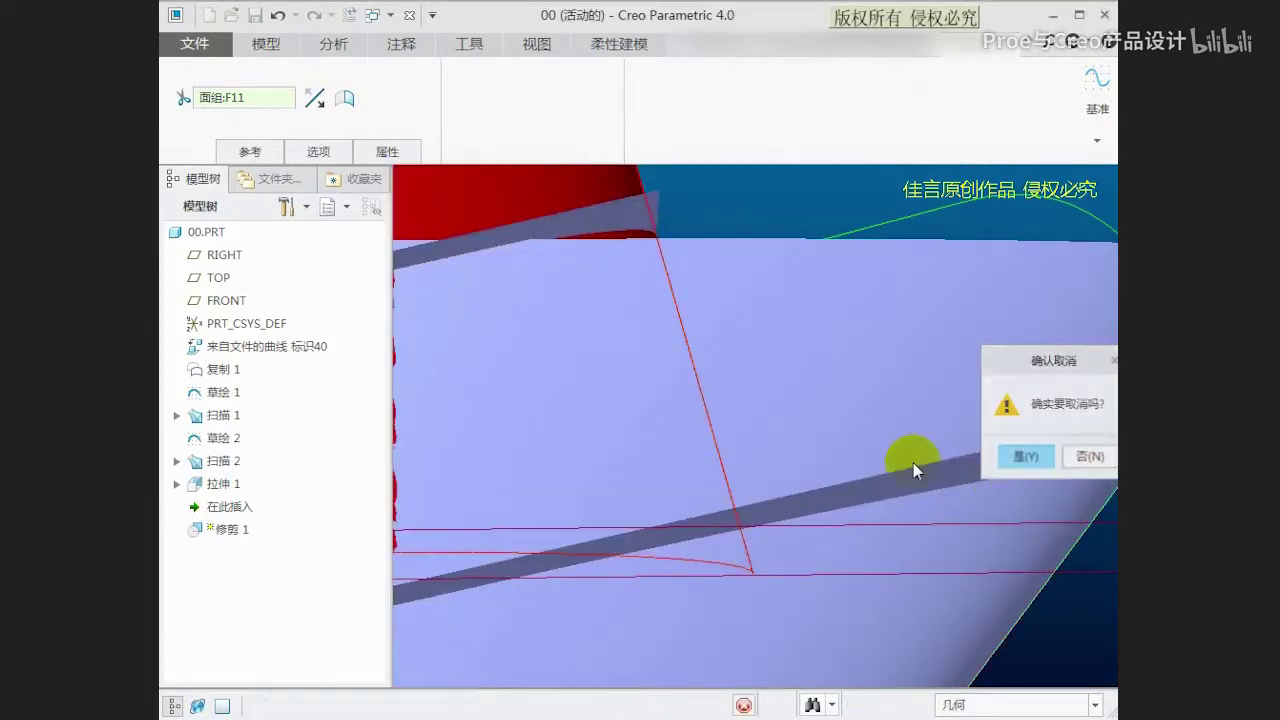
left_click(618, 323)
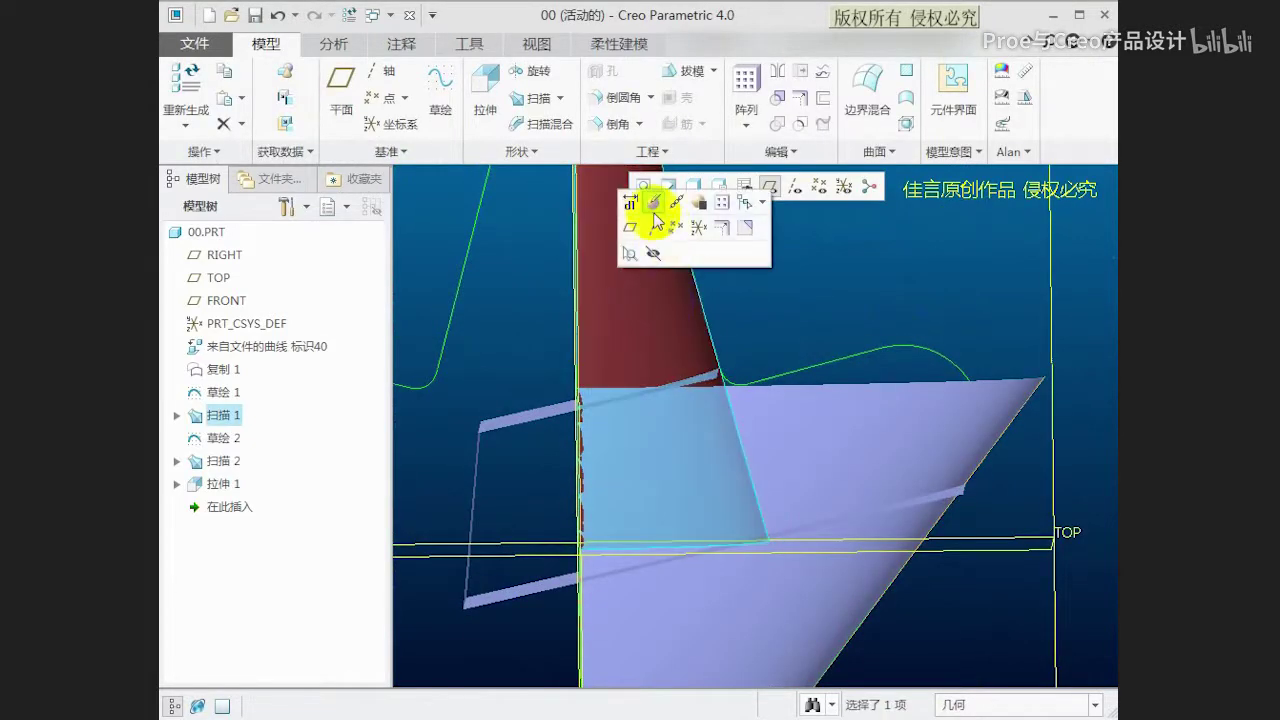
Step: Redefine Sweep 1, moving its Chain 1 trajectory start point up, and confirm
left_click(653, 202)
middle_click_drag(706, 447, 658, 470)
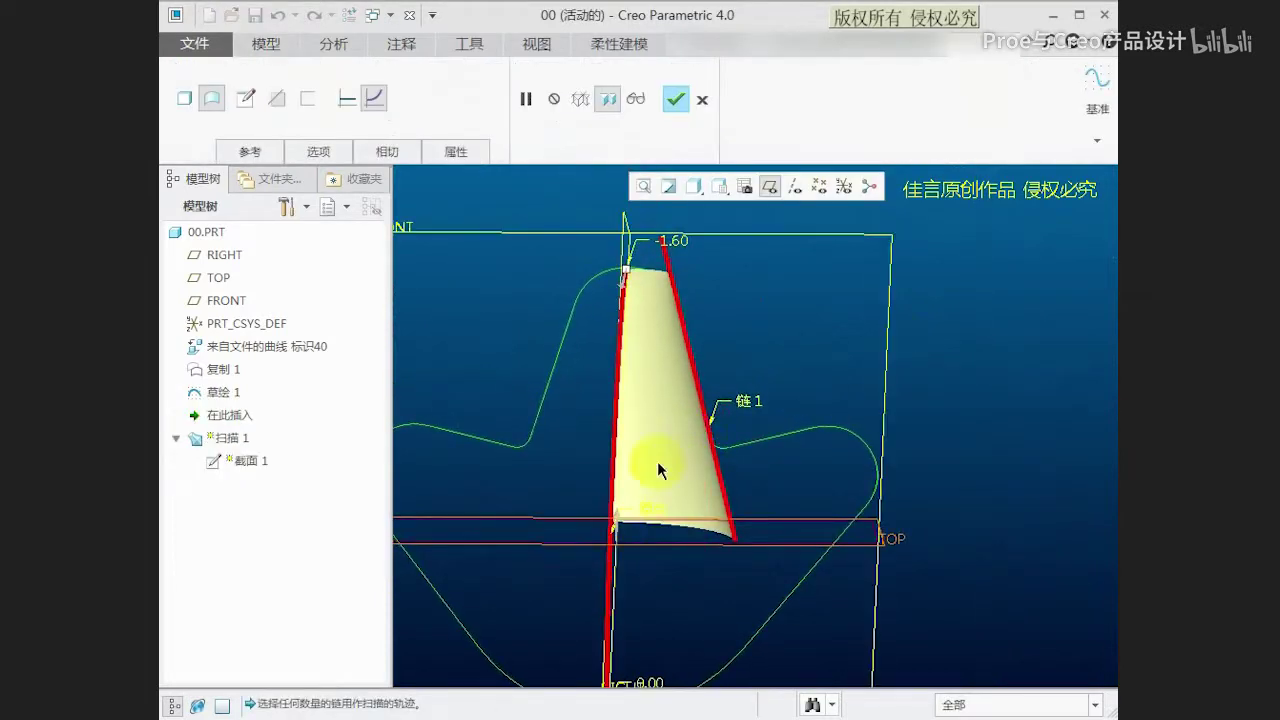
left_click(250, 151)
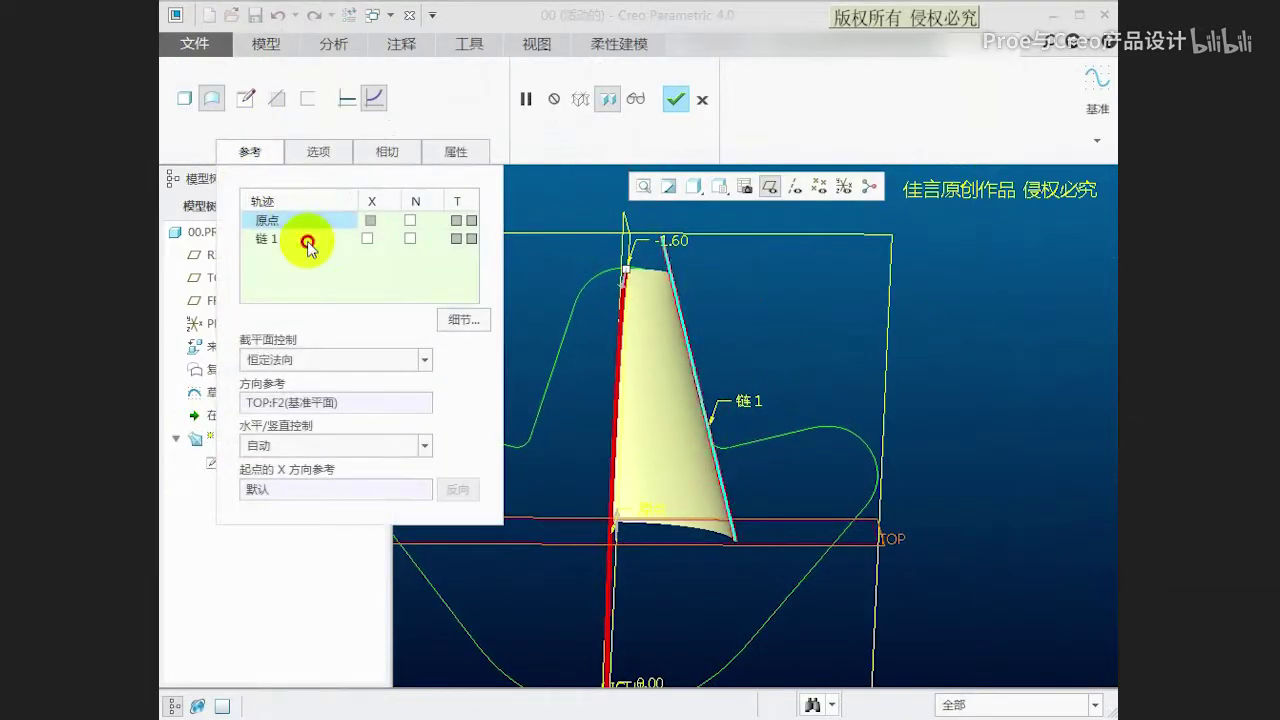
left_click(308, 238)
left_click_drag(740, 549, 722, 480)
middle_click_drag(720, 486, 686, 466)
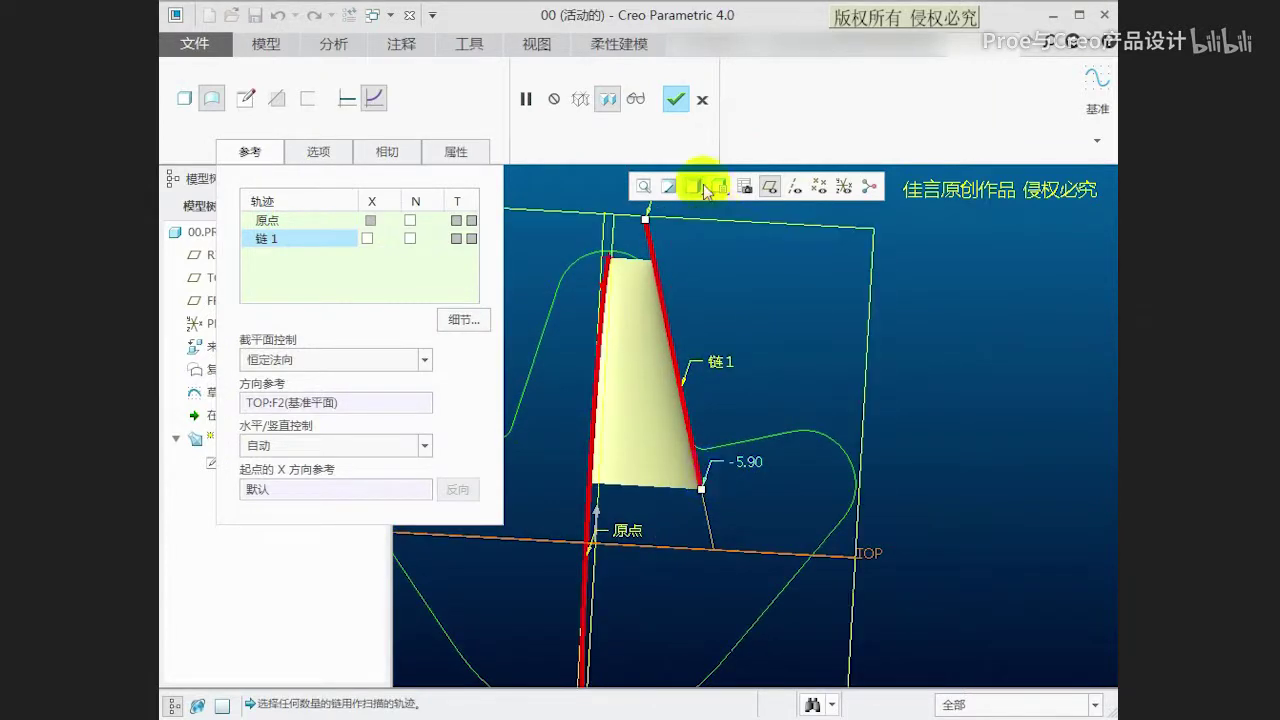
left_click(676, 99)
middle_click_drag(713, 384, 768, 434)
Step: Edit Sweep 2 so its Chain 1 end is pulled back to -5.60
left_click(790, 424)
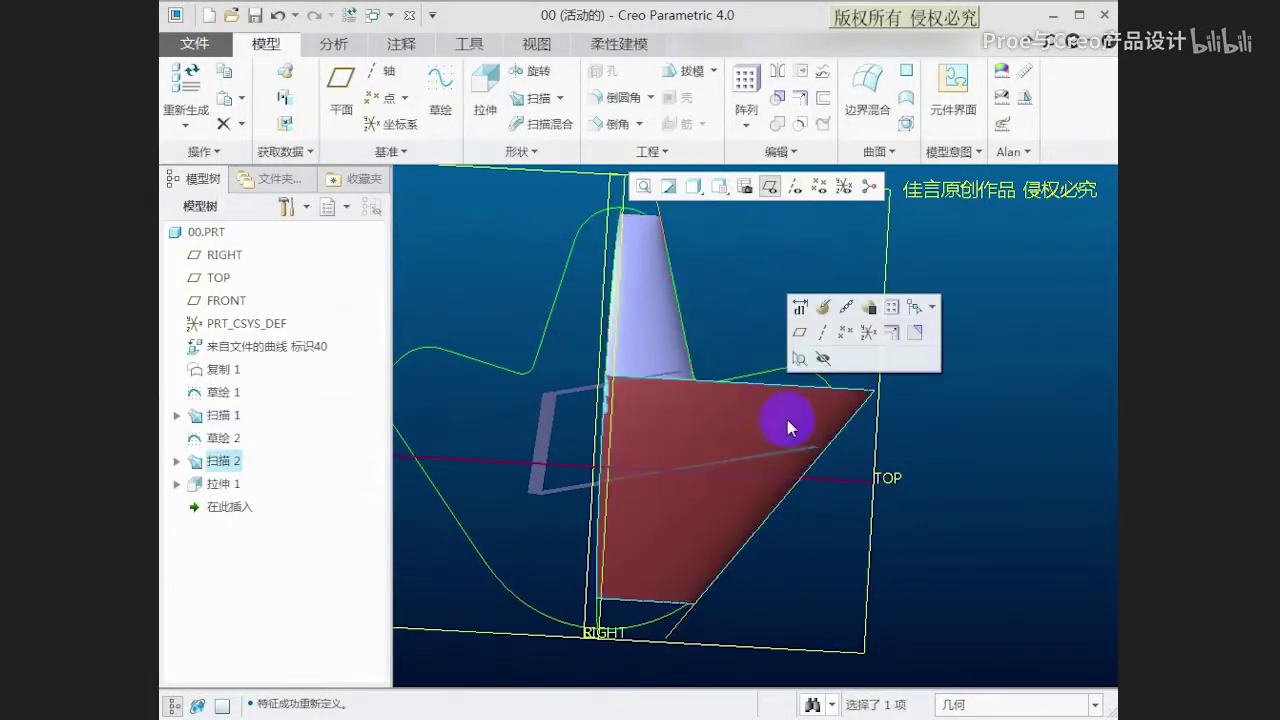
left_click(823, 308)
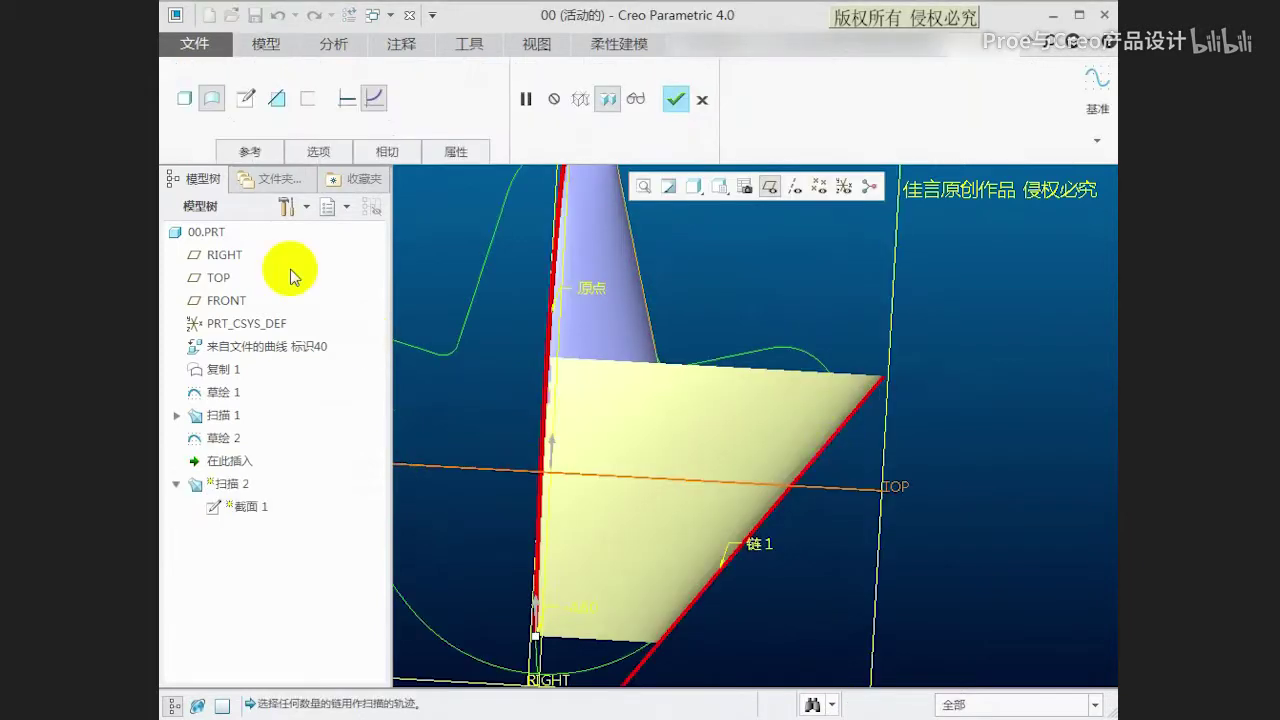
left_click(250, 151)
left_click(316, 250)
middle_click_drag(757, 414, 988, 402)
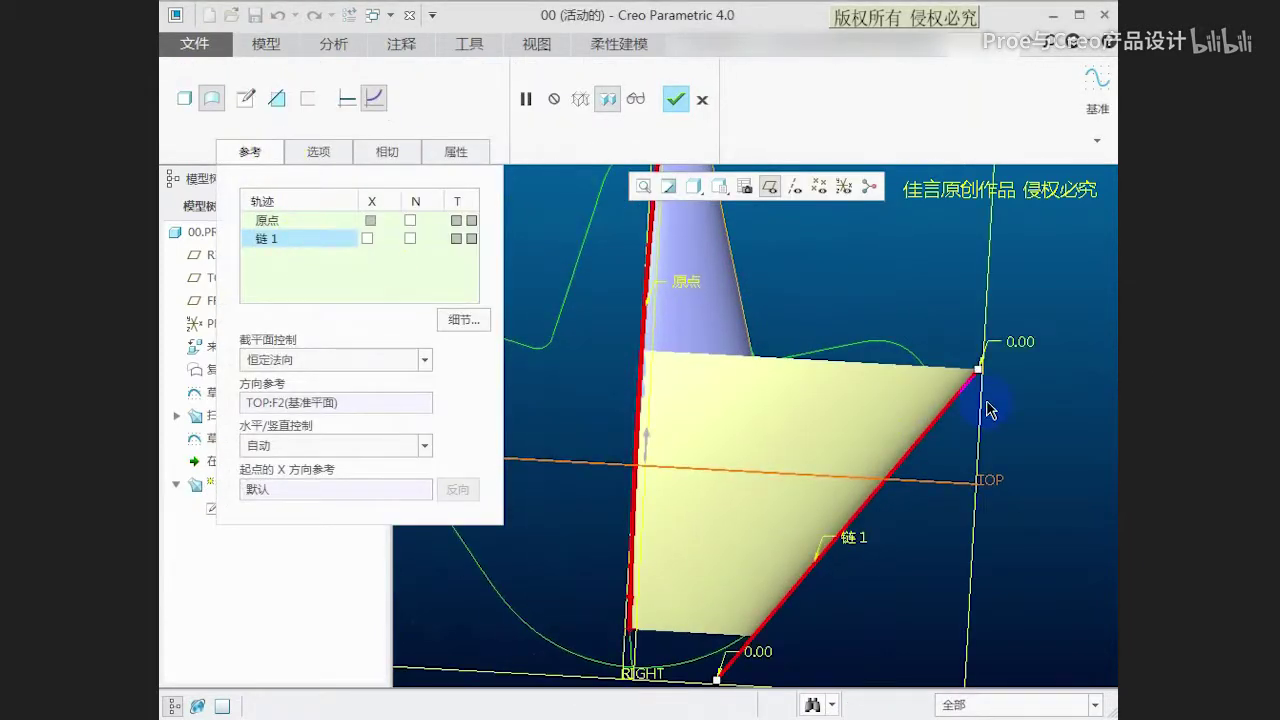
mouse_move(917, 431)
left_mouse_down()
mouse_move(957, 405)
mouse_move(932, 430)
left_mouse_up()
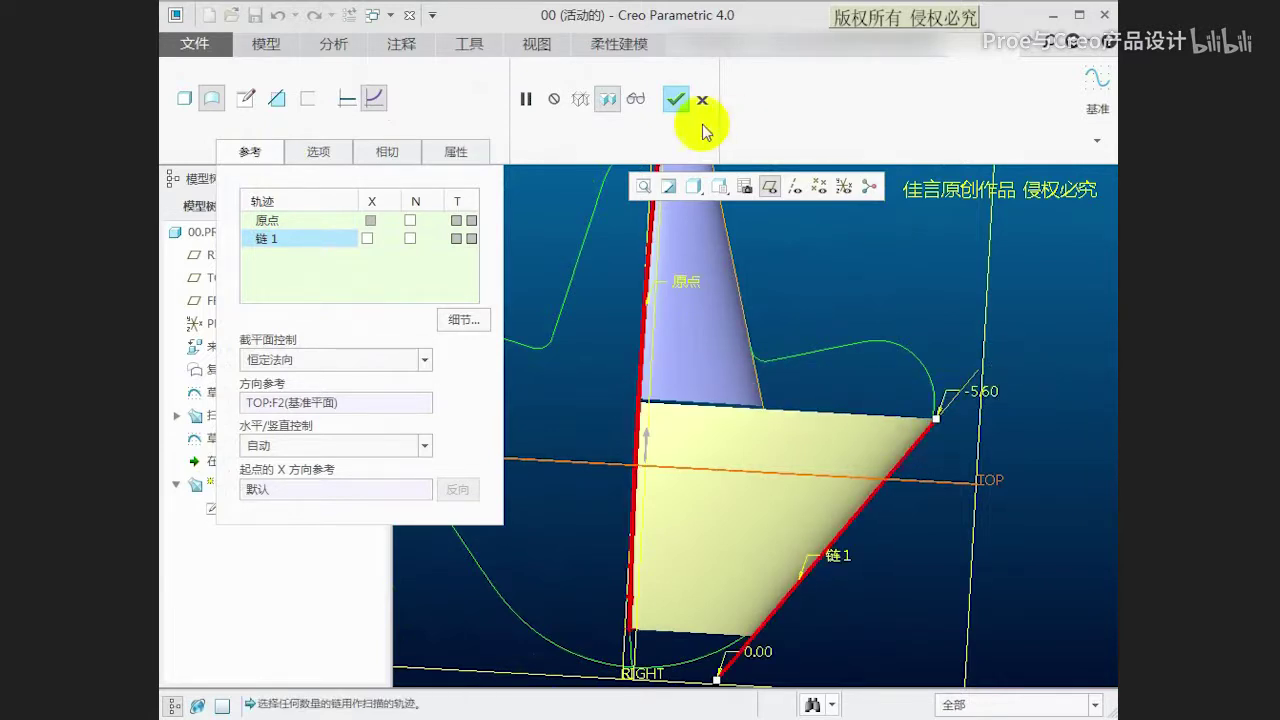
left_click(676, 98)
mouse_move(920, 309)
middle_mouse_down()
mouse_move(808, 371)
mouse_move(706, 357)
mouse_move(690, 430)
middle_mouse_up()
Step: Trim the first swept surface with Extrude 1
left_click(662, 336)
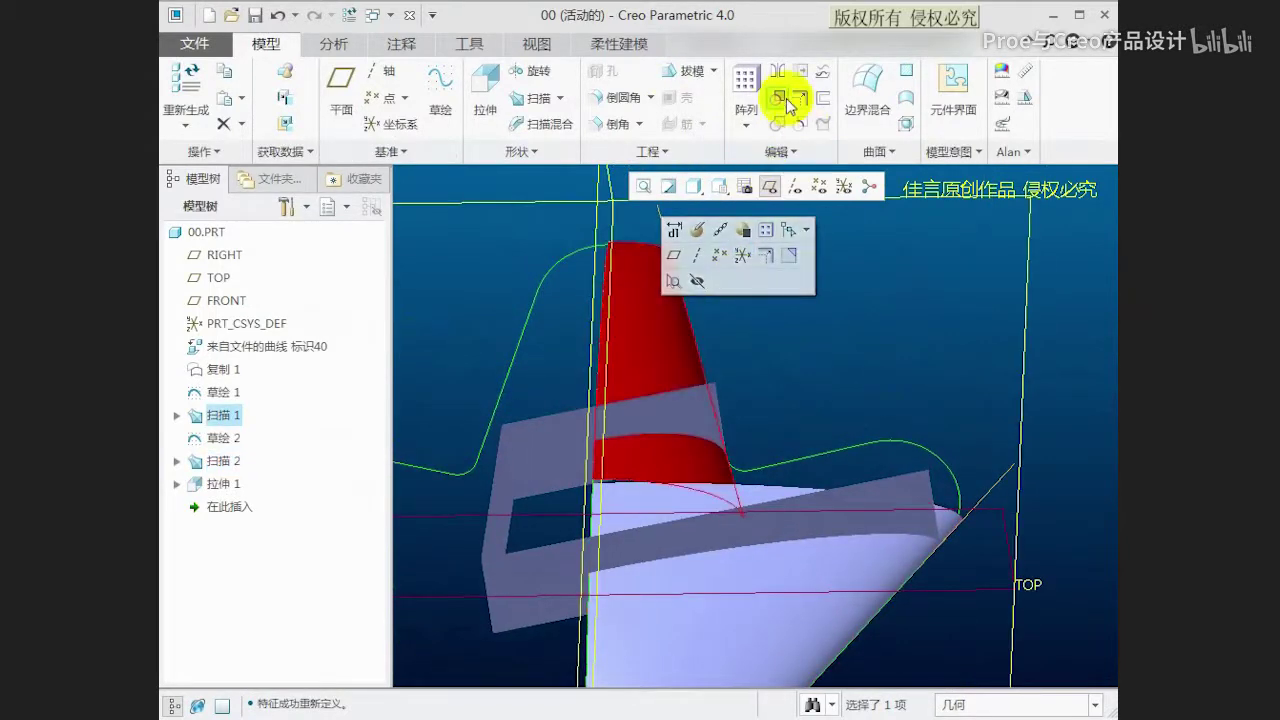
left_click(782, 97)
left_click(580, 98)
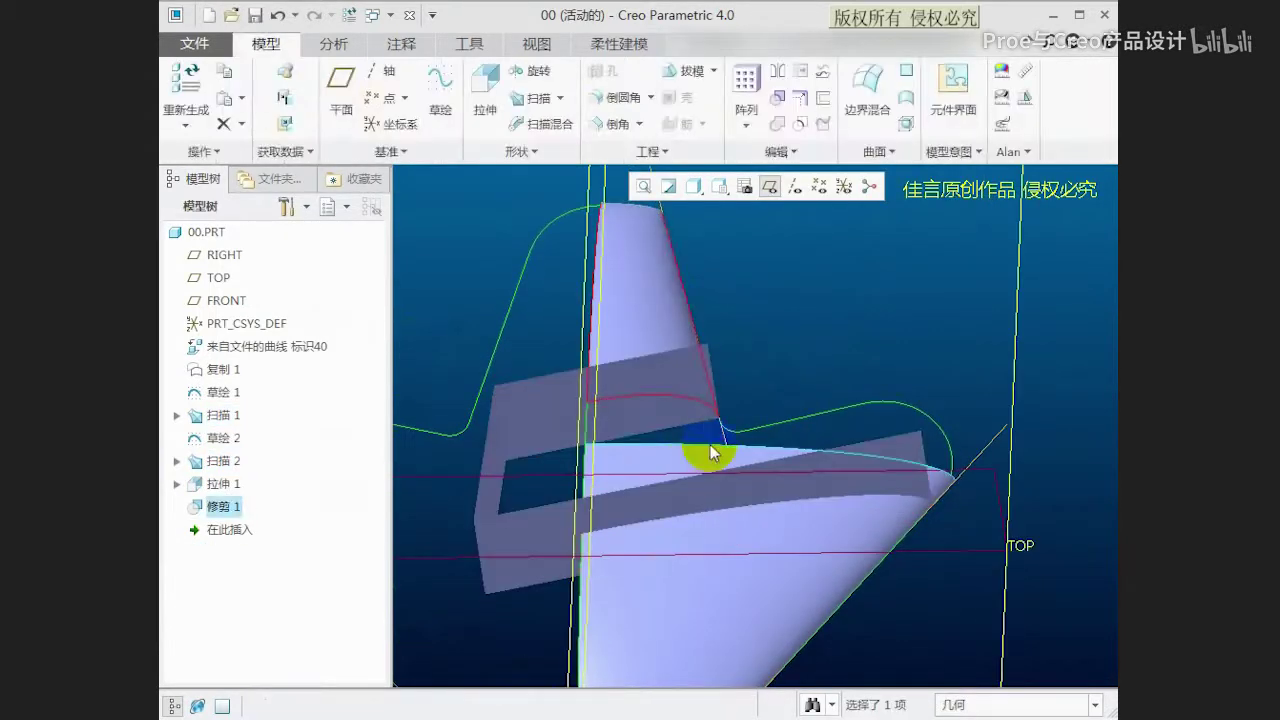
scroll(758, 491, "down", 2)
scroll(706, 489, "down", 2)
Step: Trim the second swept surface using the thin extruded surface
left_click(706, 489)
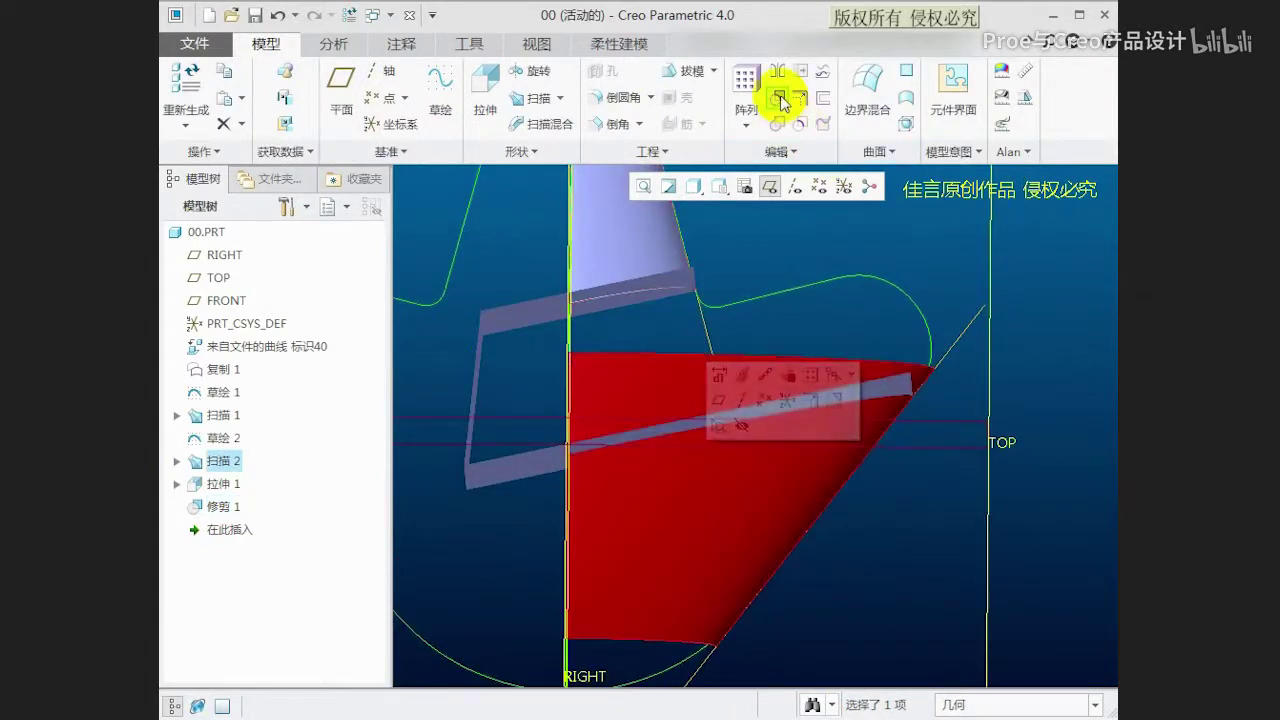
left_click(776, 97)
middle_click_drag(737, 386, 479, 452)
left_click(479, 452)
middle_click_drag(664, 451, 680, 480)
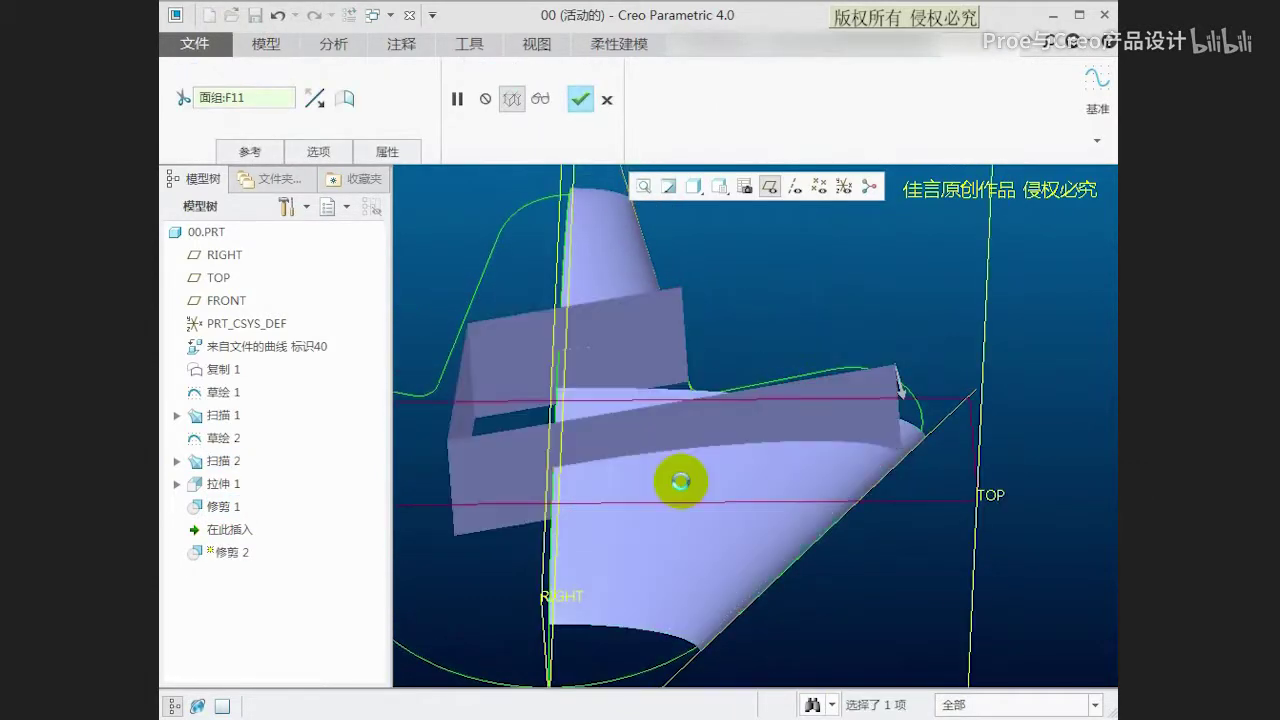
middle_click(680, 480)
Step: Hide the extruded surface Extrude 1 and turn off the datum planes
left_click(517, 456)
left_click(580, 400)
middle_click_drag(700, 420, 742, 476)
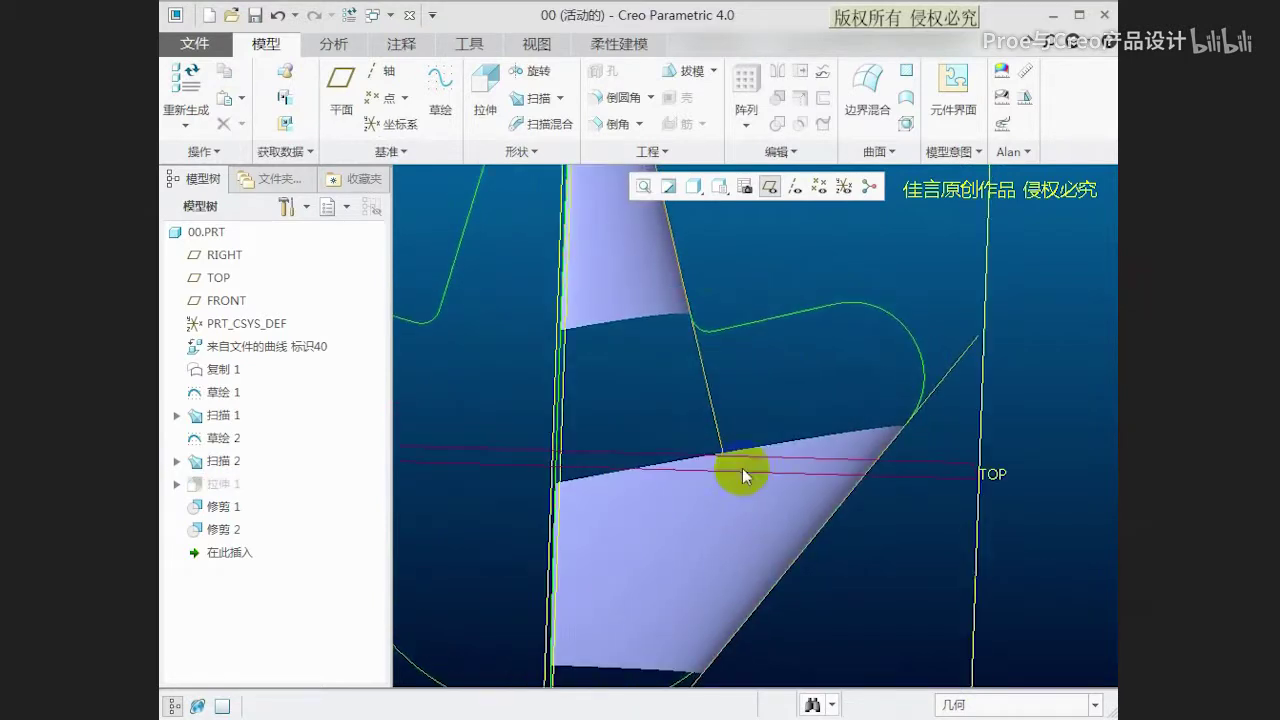
left_click(769, 188)
mouse_move(718, 404)
middle_mouse_down()
mouse_move(779, 511)
mouse_move(779, 492)
mouse_move(770, 514)
mouse_move(712, 484)
middle_mouse_up()
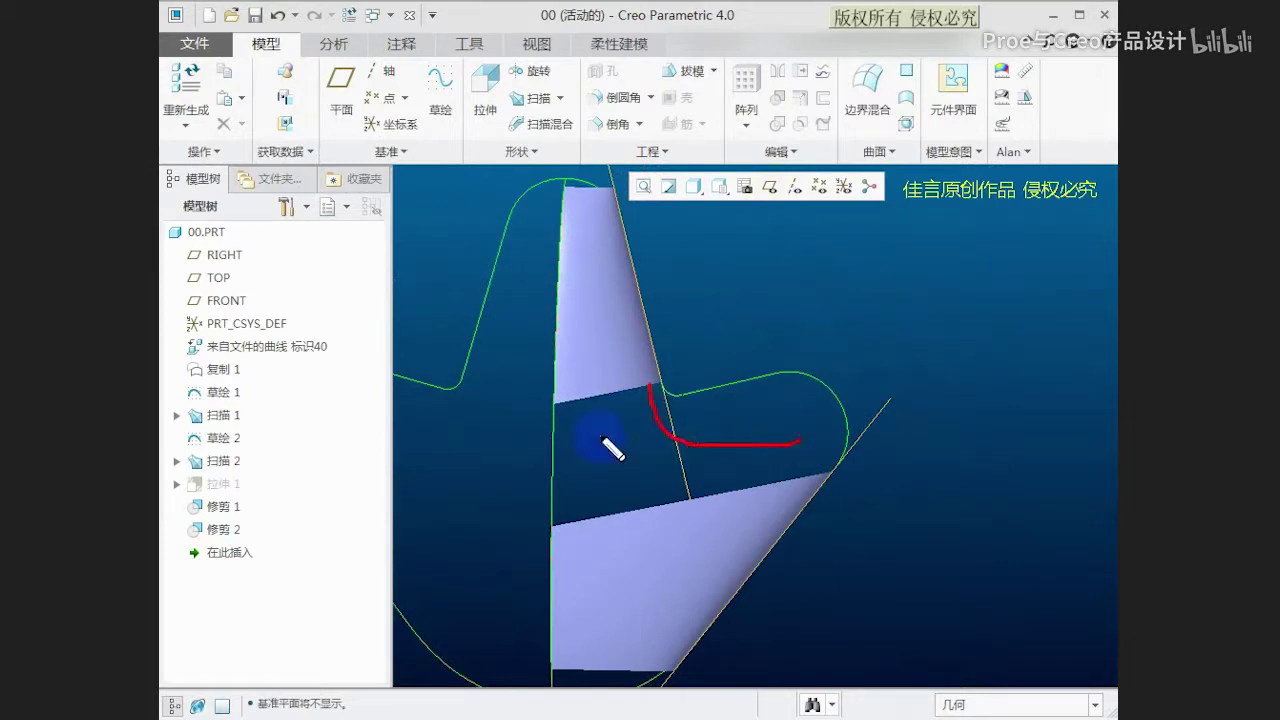
Step: Zoom and orbit around the trimmed surfaces to inspect the gap between them
scroll(733, 485, "down", 2)
scroll(742, 490, "down", 2)
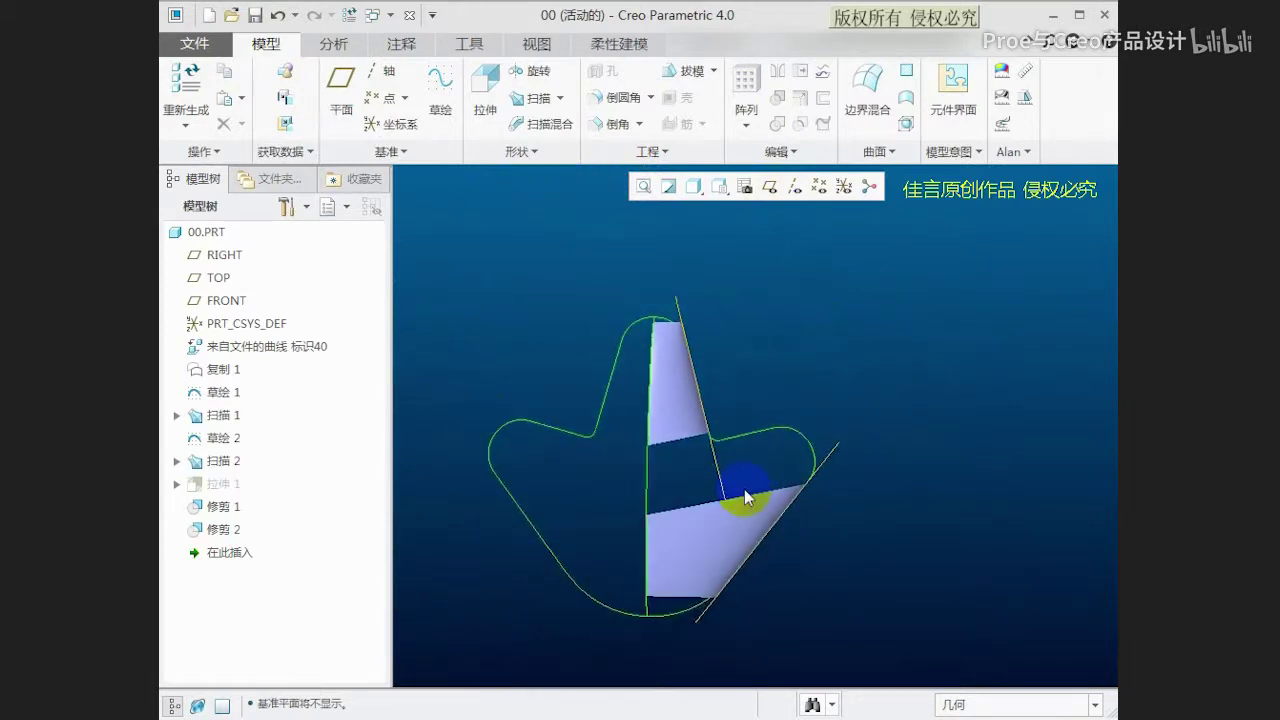
scroll(676, 341, "up", 4)
scroll(716, 353, "down", 3)
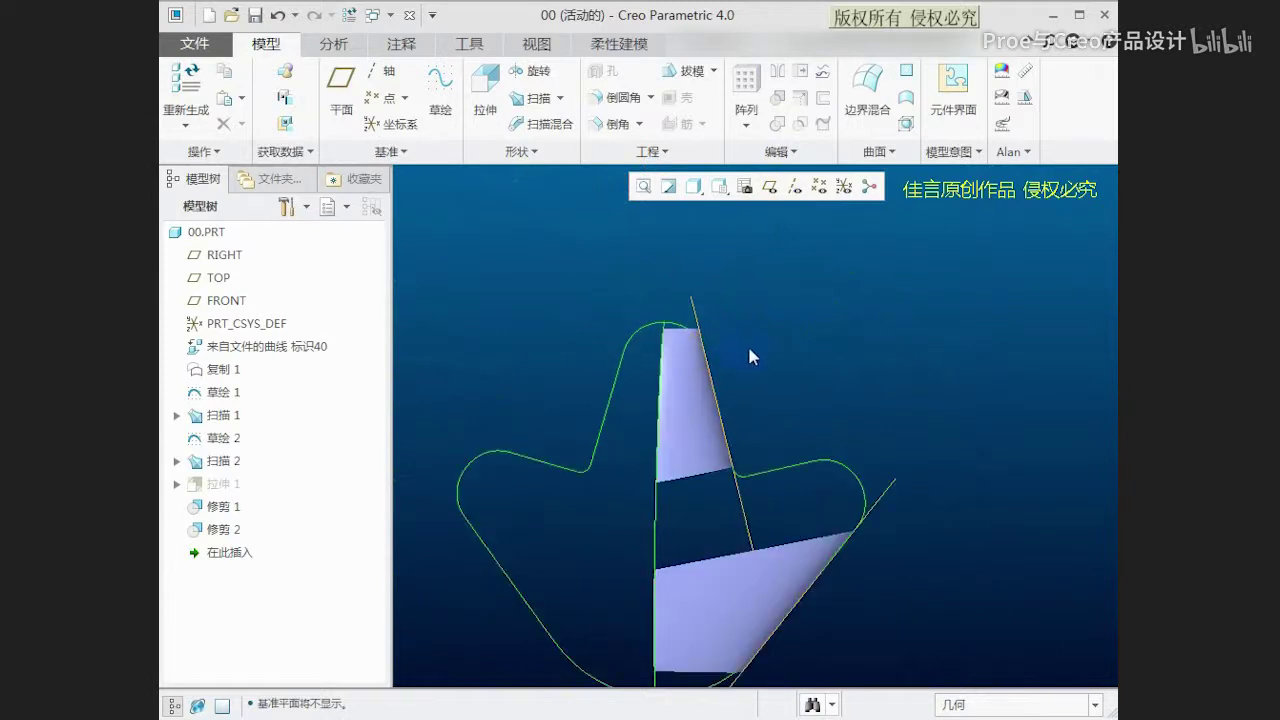
scroll(726, 523, "down", 1)
left_click_drag(700, 505, 695, 515)
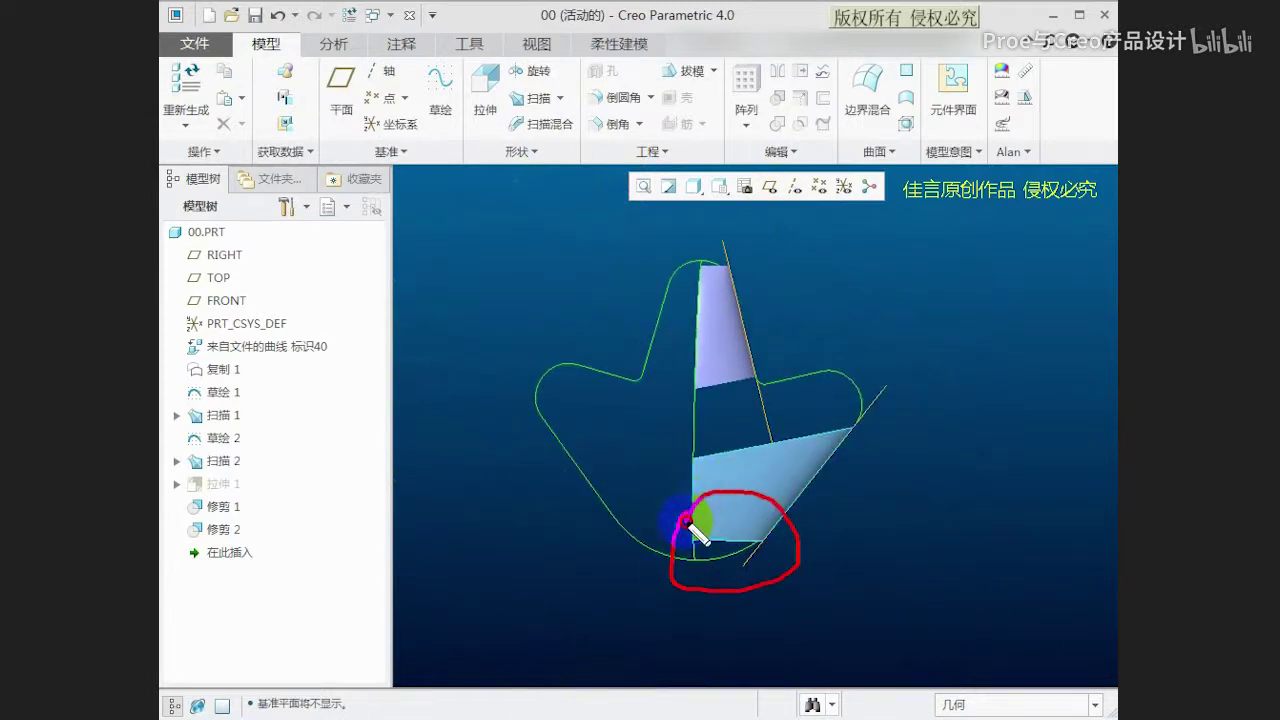
mouse_move(752, 362)
left_mouse_down()
mouse_move(800, 463)
mouse_move(822, 353)
left_mouse_up()
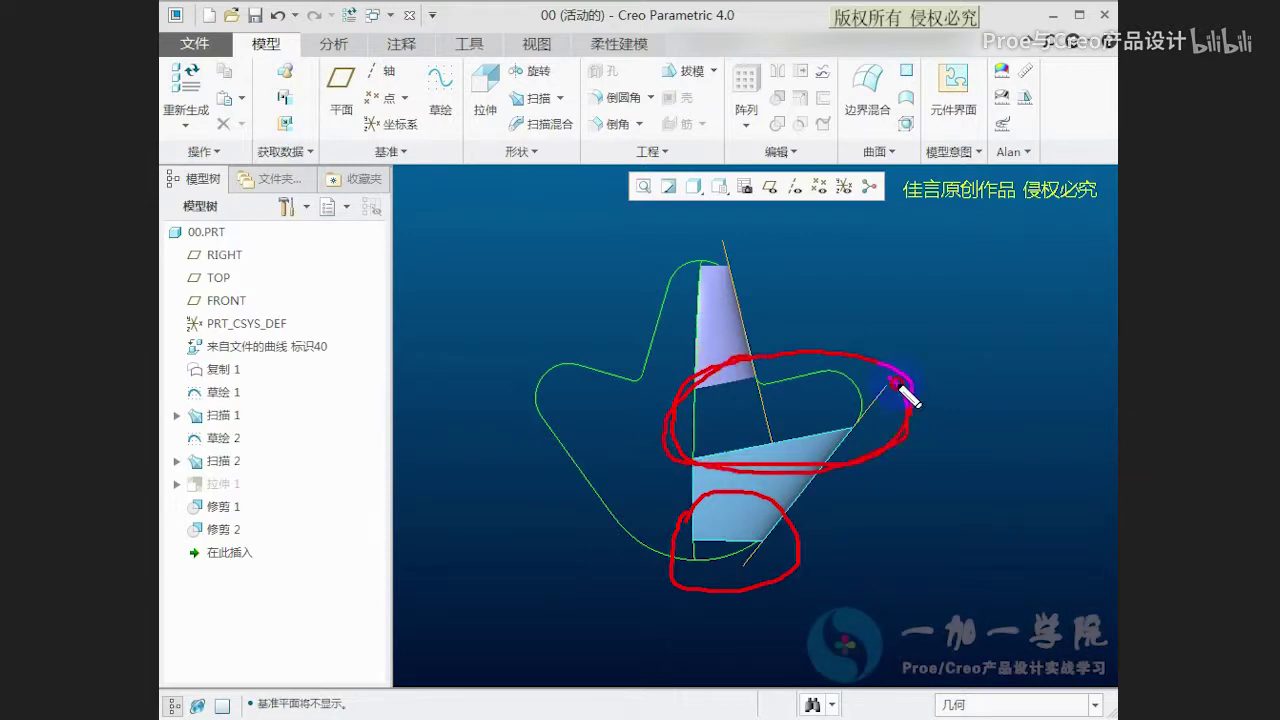
key("Escape")
middle_click_drag(779, 392, 776, 414)
left_click(776, 414)
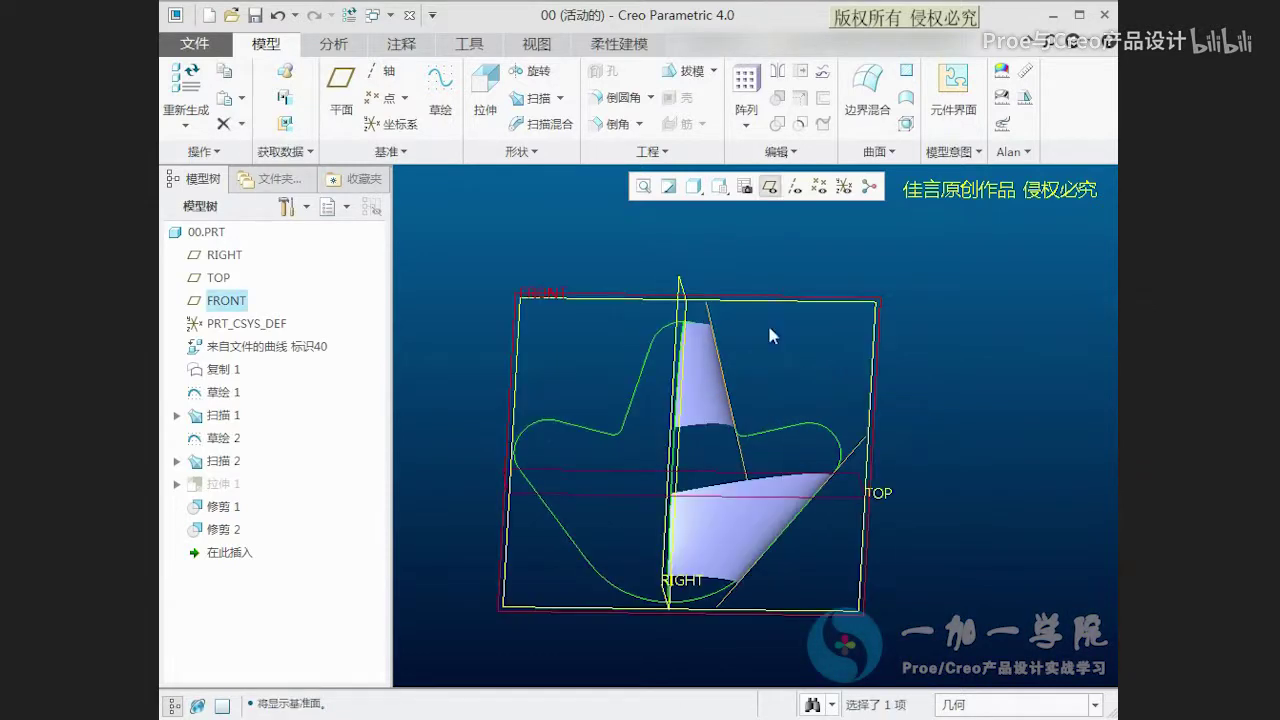
scroll(771, 490, "up", 2)
scroll(772, 486, "up", 1)
middle_click_drag(772, 486, 766, 480)
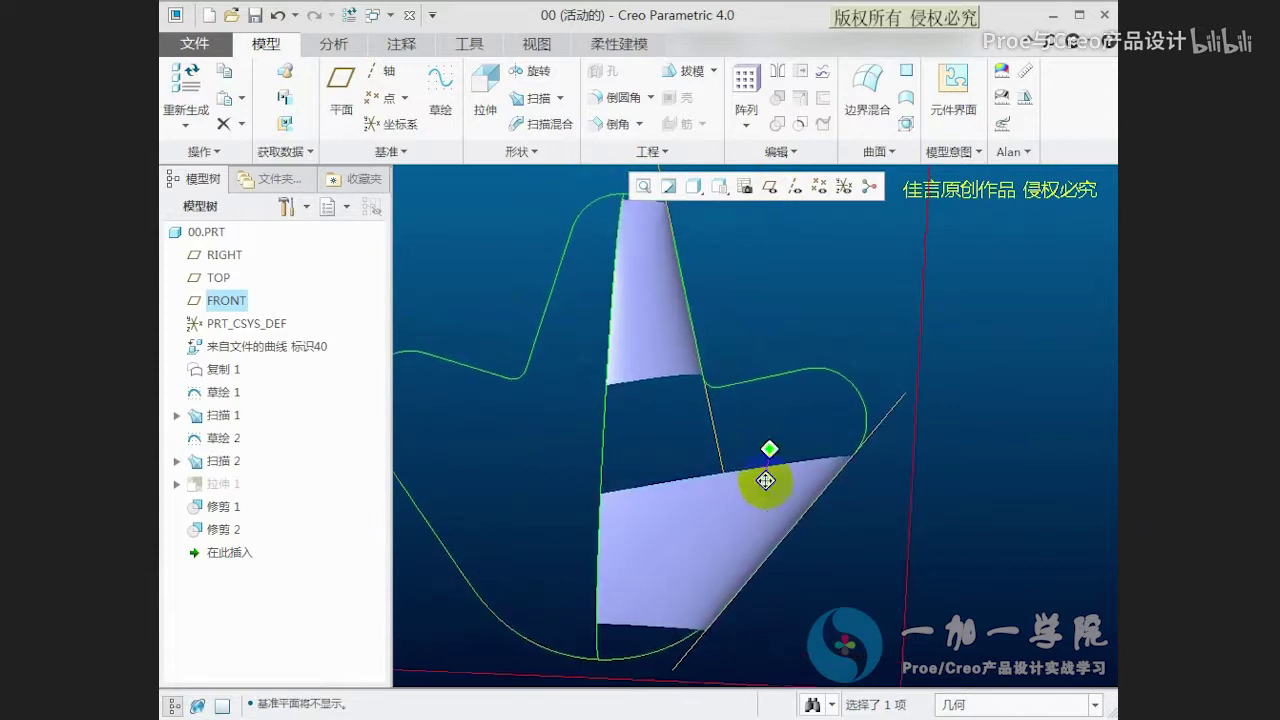
mouse_move(670, 357)
left_mouse_down()
mouse_move(808, 428)
mouse_move(810, 482)
left_mouse_up()
key("Escape")
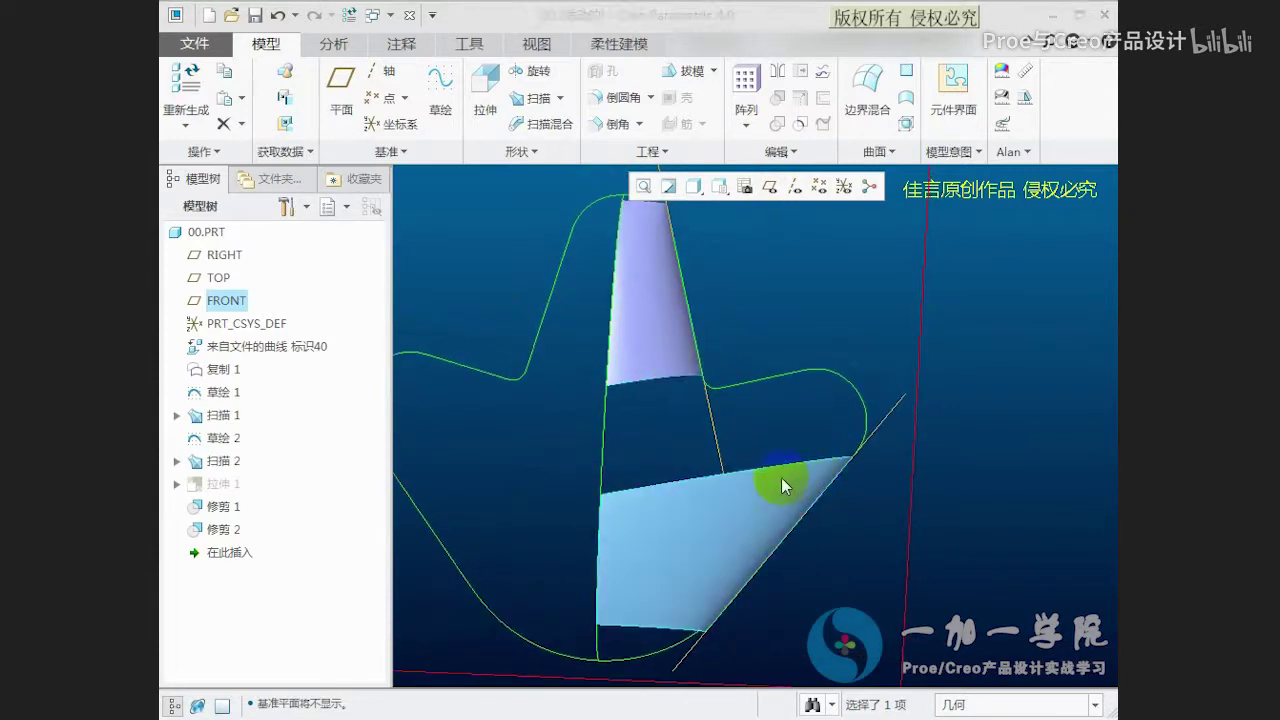
Step: Keep panning and orbiting to frame the gap between the trimmed sweeps
scroll(780, 490, "up", 1)
scroll(782, 505, "up", 1)
scroll(781, 500, "up", 1)
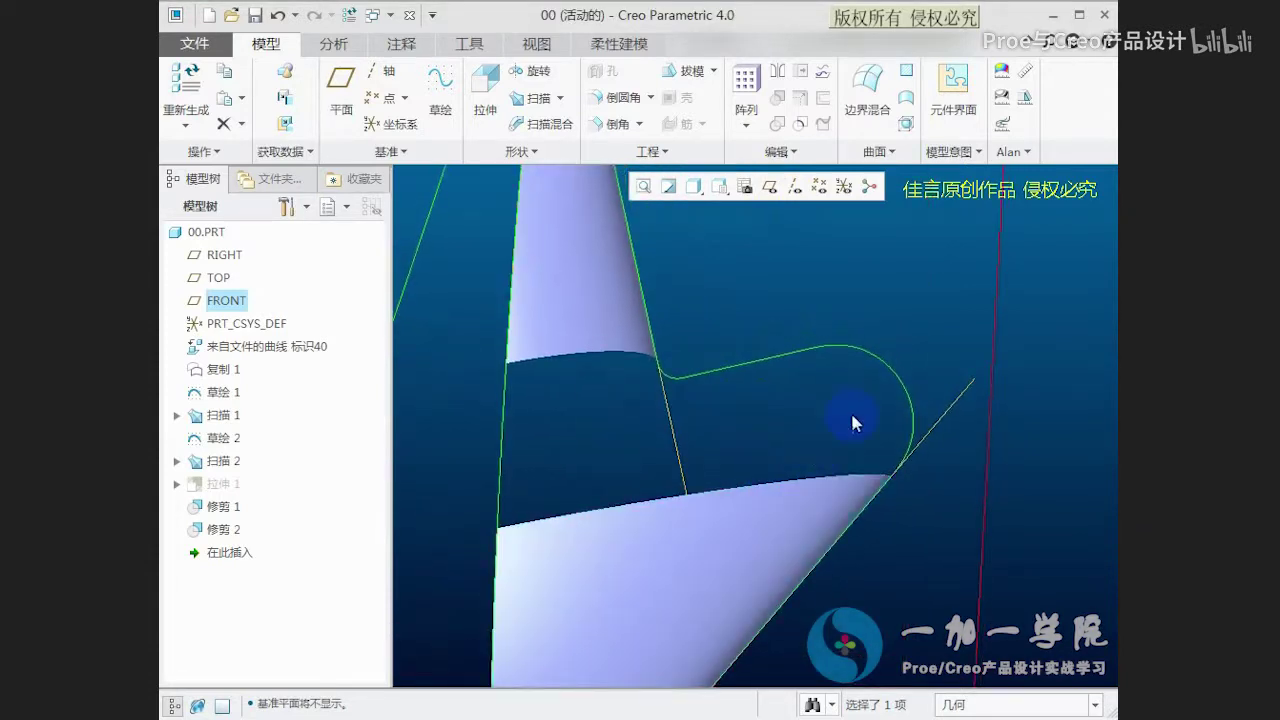
left_click_drag(610, 340, 636, 420)
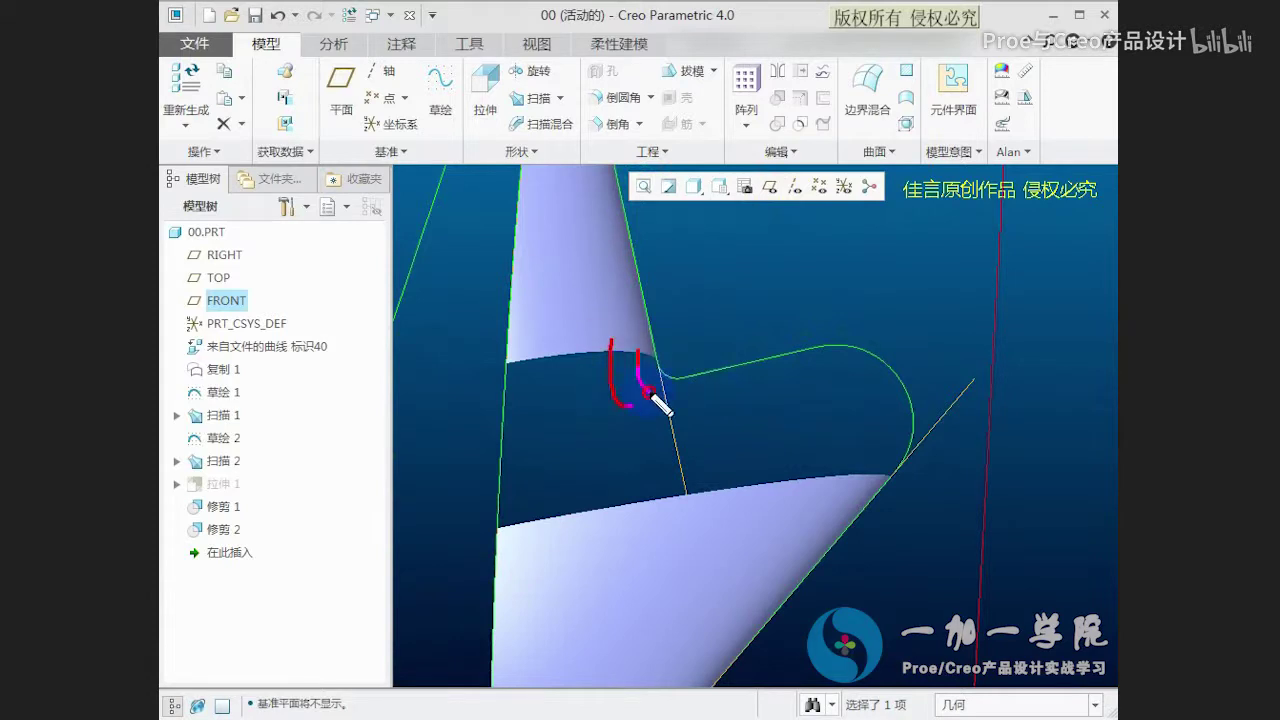
key("Escape")
middle_click_drag(658, 400, 734, 391)
left_click_drag(567, 333, 601, 401)
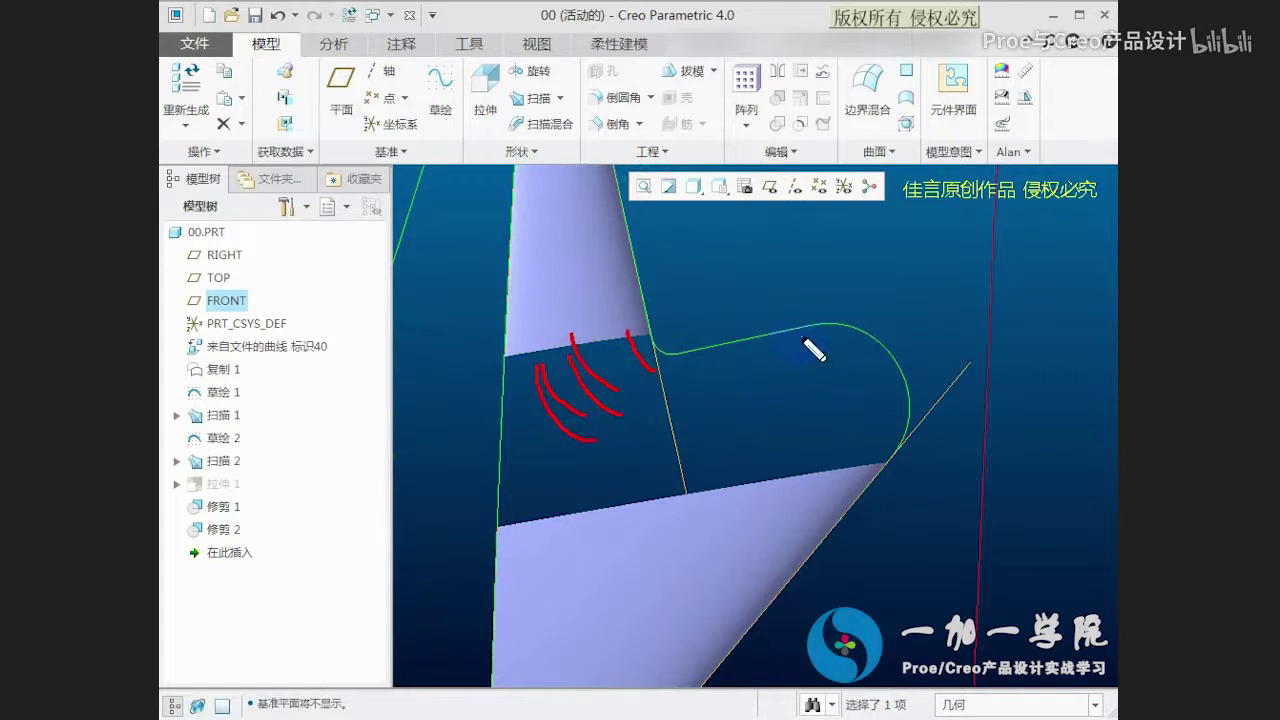
key("Escape")
middle_click_drag(625, 387, 632, 388)
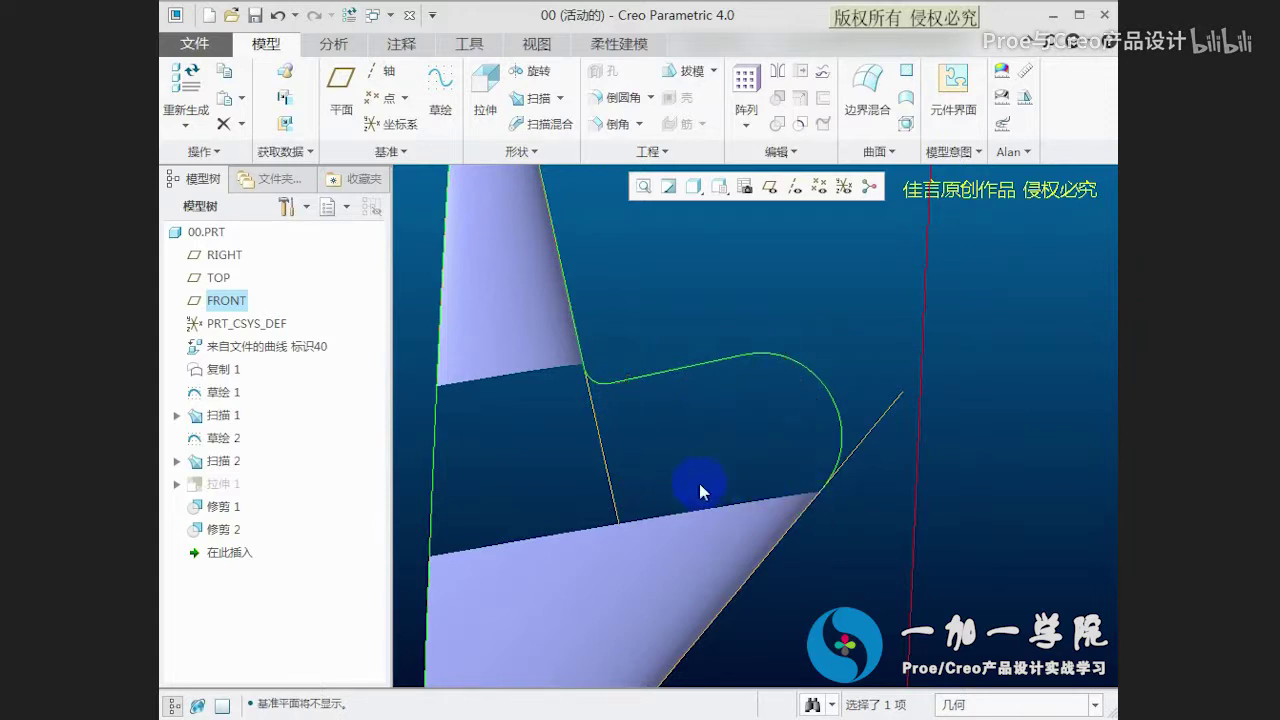
middle_click_drag(700, 490, 758, 424, "shift")
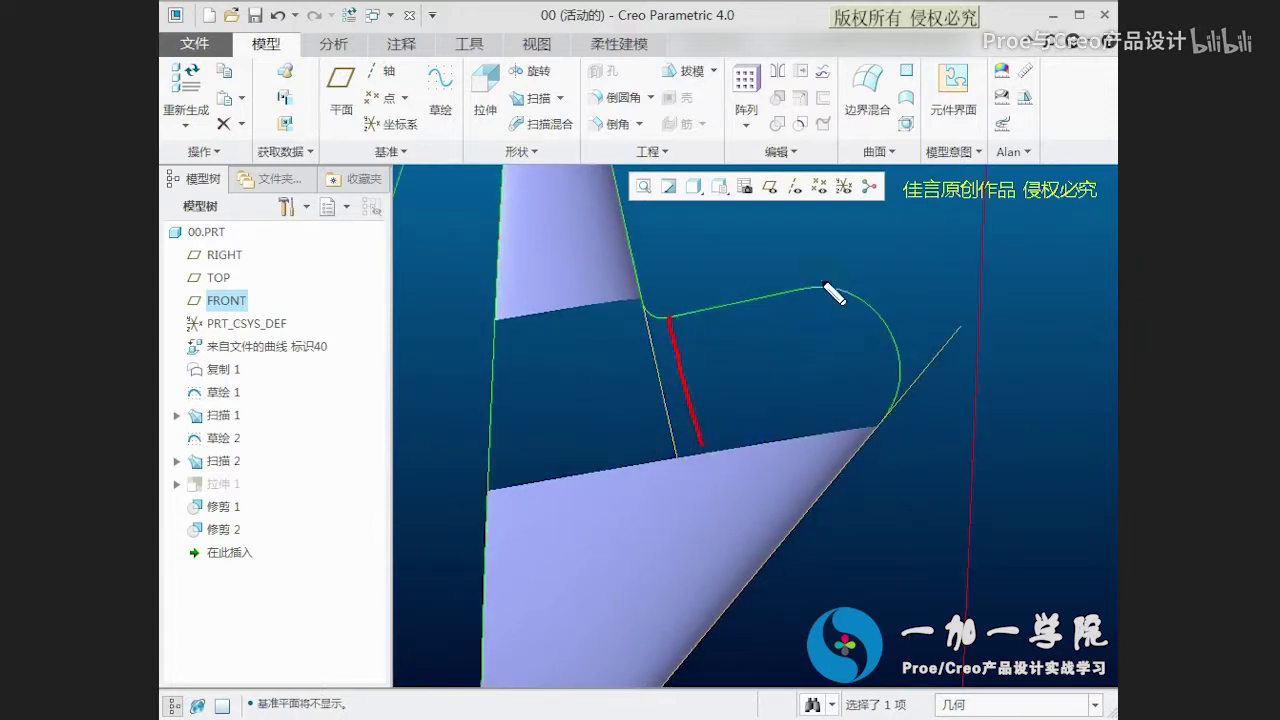
key("Escape")
middle_click_drag(726, 457, 726, 437, "shift")
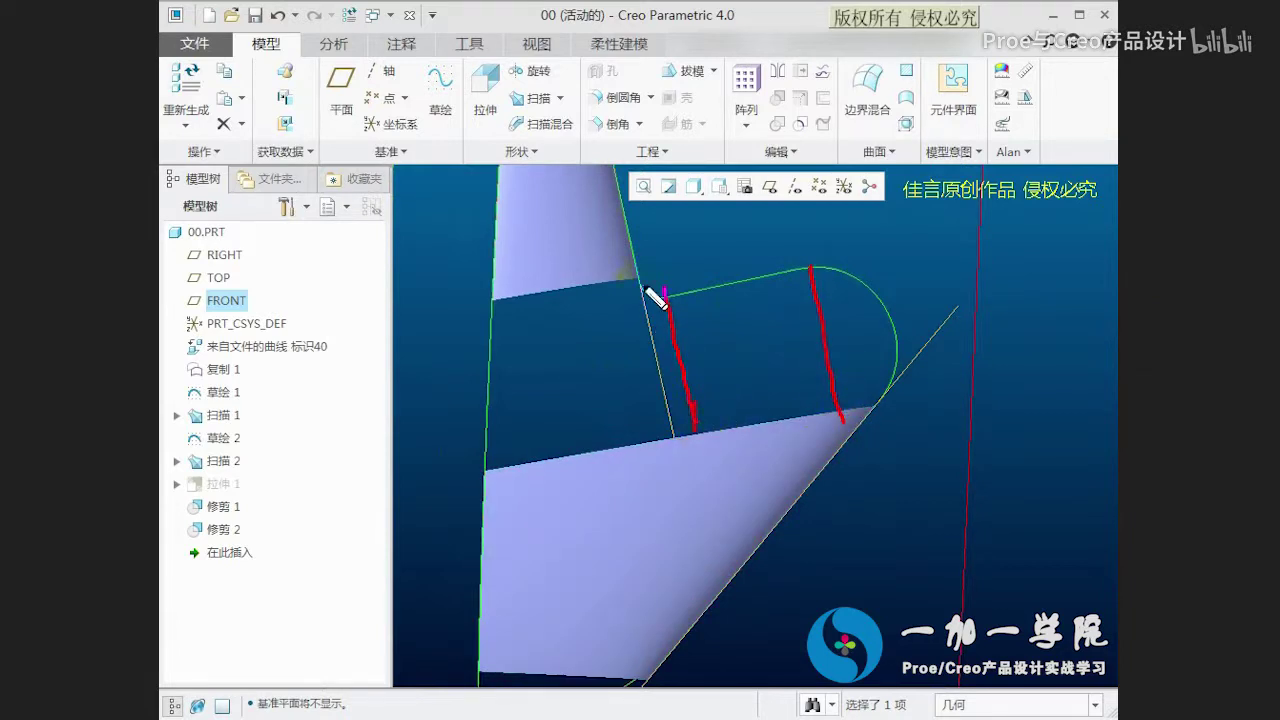
left_click_drag(608, 277, 496, 293)
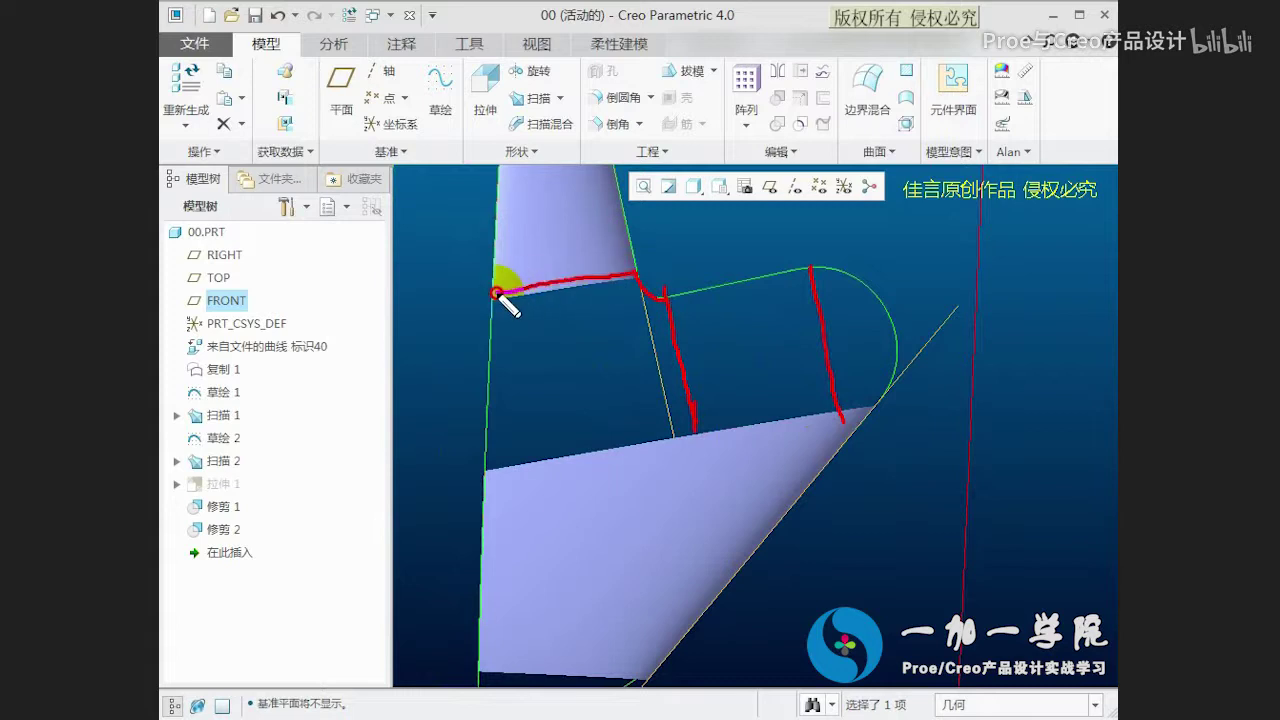
left_click_drag(493, 484, 714, 432)
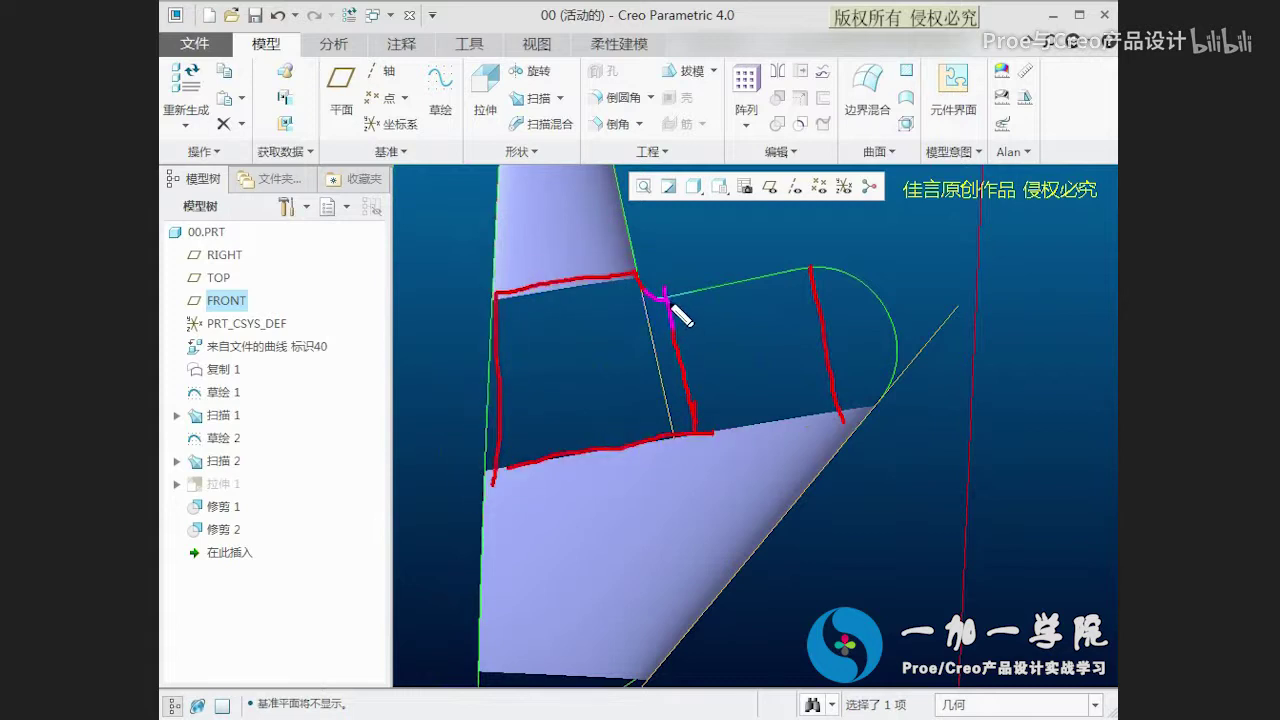
left_click_drag(716, 213, 820, 148)
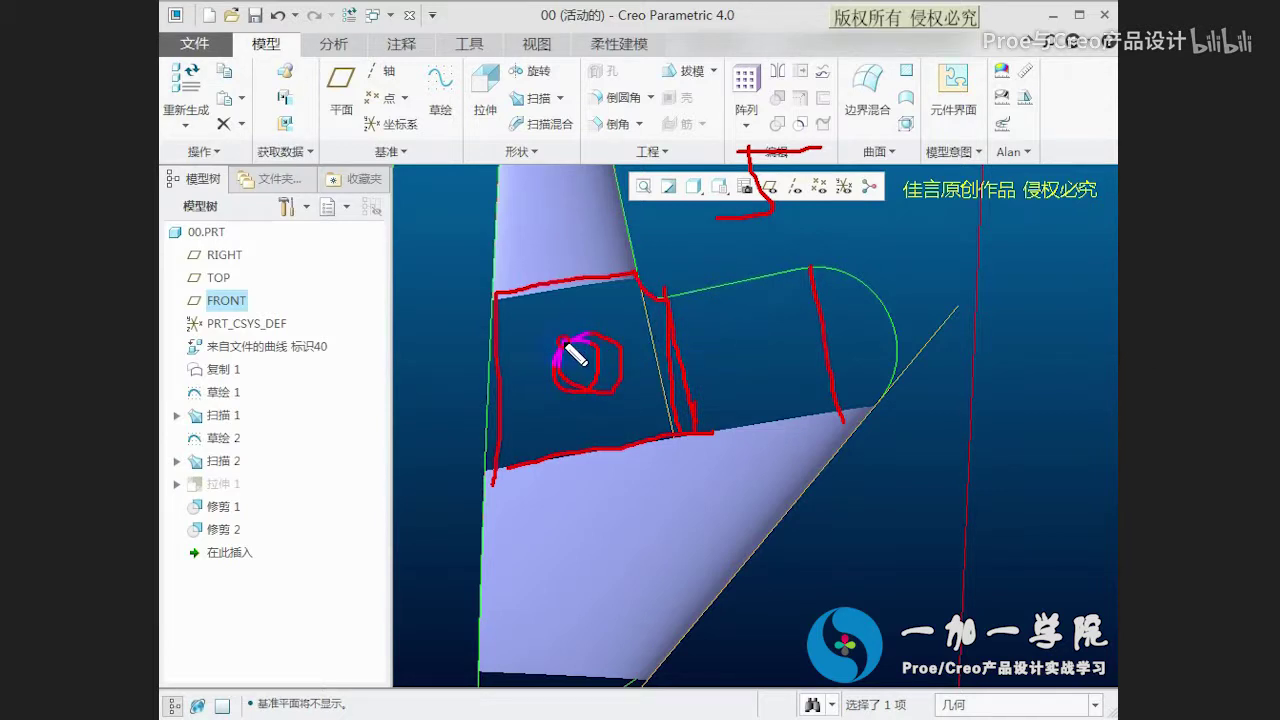
scroll(600, 390, "down", 3)
left_click_drag(567, 237, 566, 274)
left_click_drag(607, 475, 605, 510)
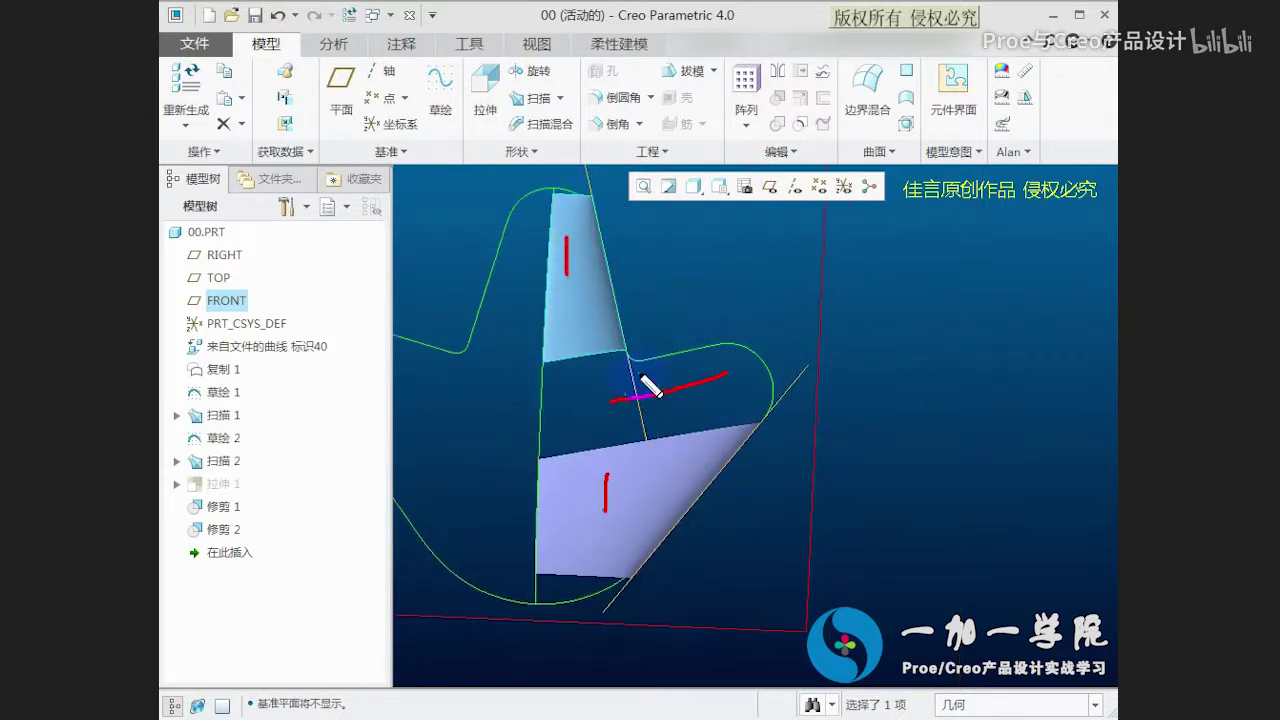
Step: Start a sketch on the FRONT datum plane and add the curve as a sketch reference
mouse_move(723, 429)
middle_mouse_down()
mouse_move(751, 348)
mouse_move(737, 294)
middle_mouse_up()
left_click(769, 186)
left_click(674, 283)
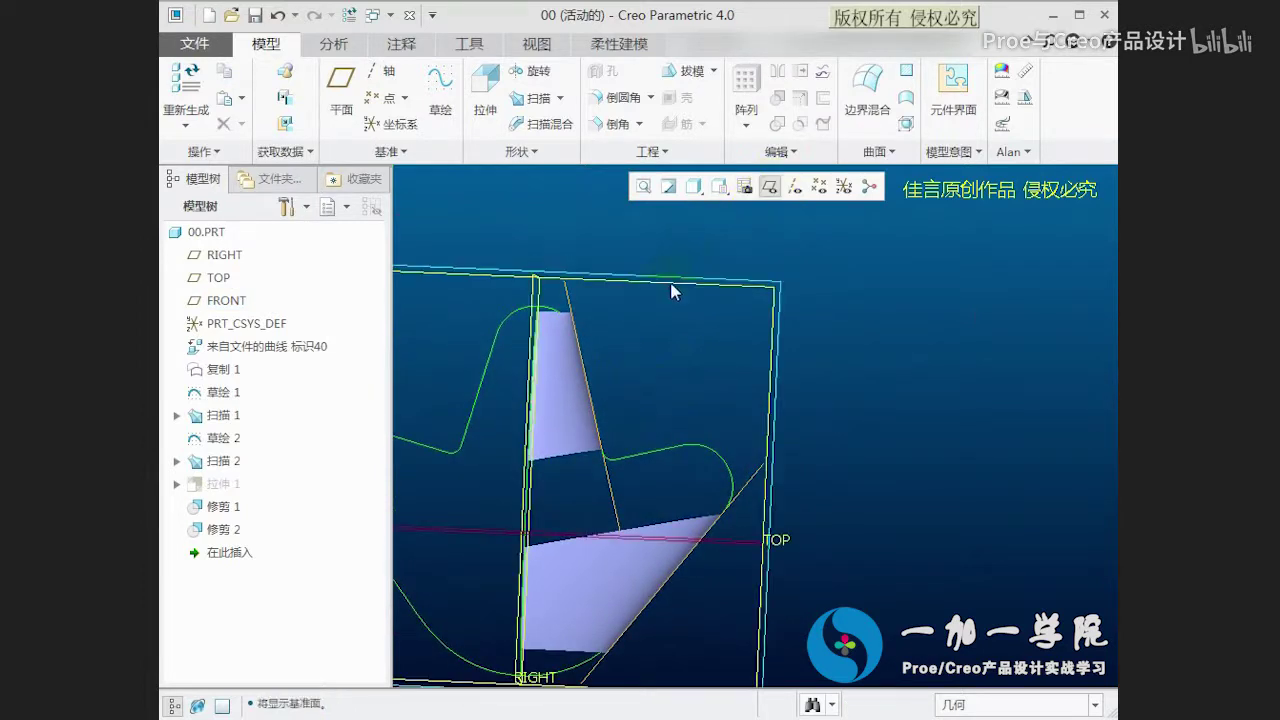
left_click(438, 95)
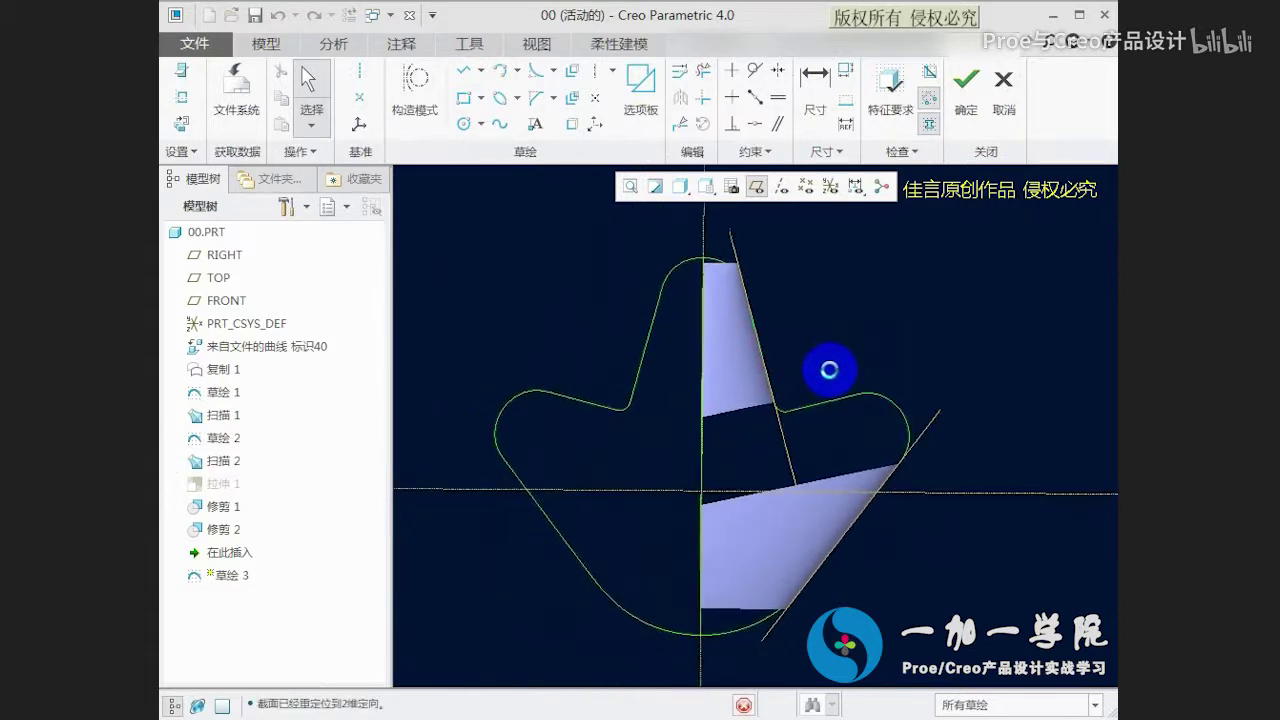
scroll(777, 381, "down", 5)
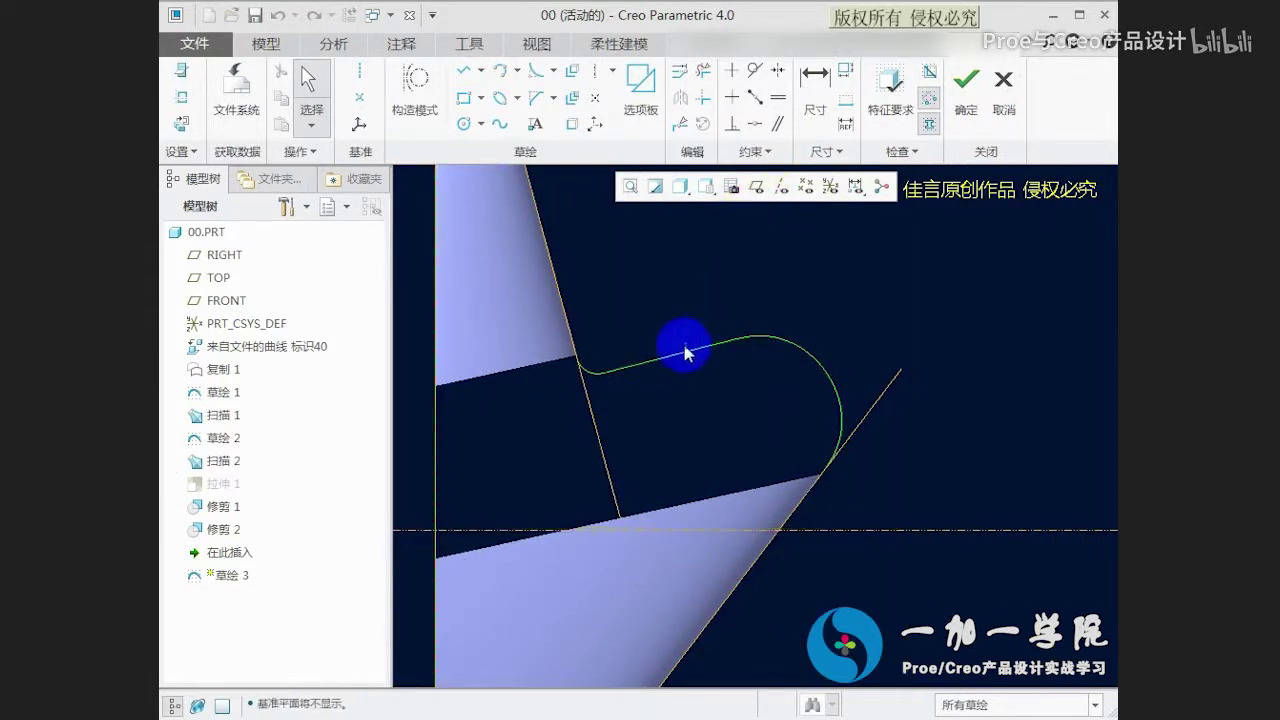
left_click(181, 97)
left_click(674, 303)
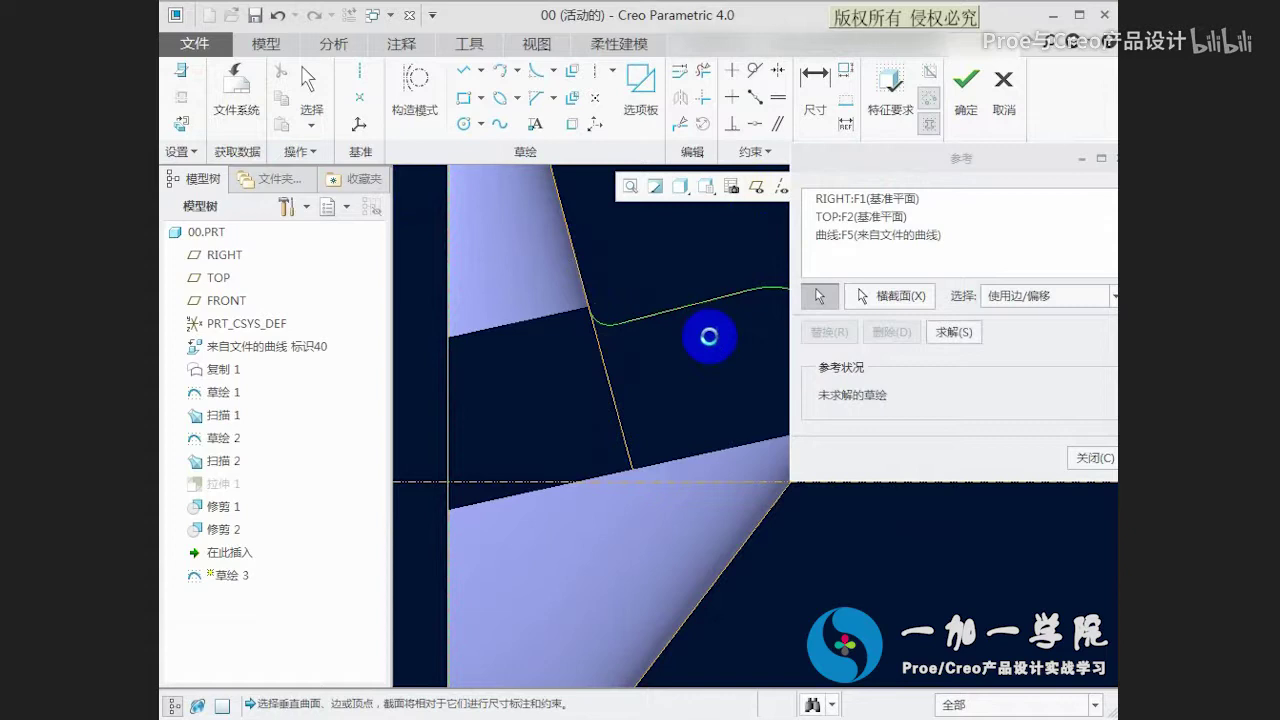
middle_click(783, 337)
scroll(791, 343, "up", 5)
Step: Draw a centerline along the curve's straight segment
right_click(503, 223)
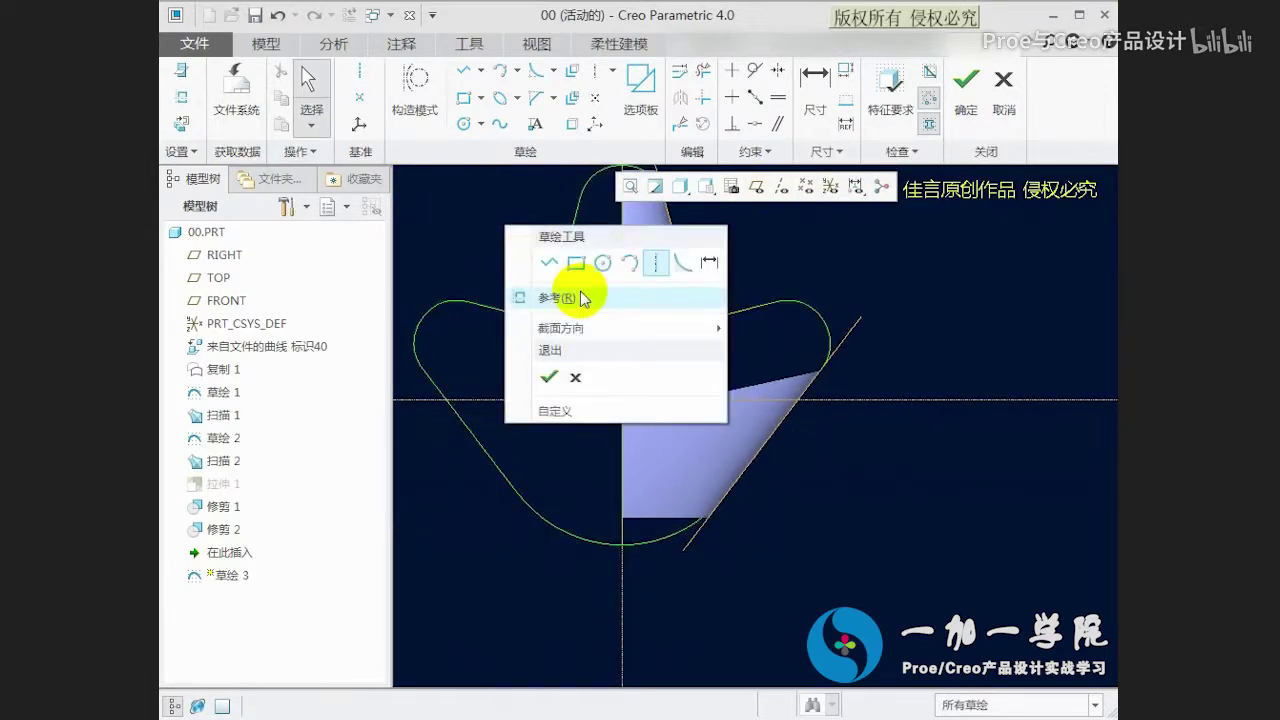
left_click(654, 258)
scroll(736, 322, "down", 4)
left_click(811, 294)
middle_click(814, 291)
scroll(790, 330, "up", 3)
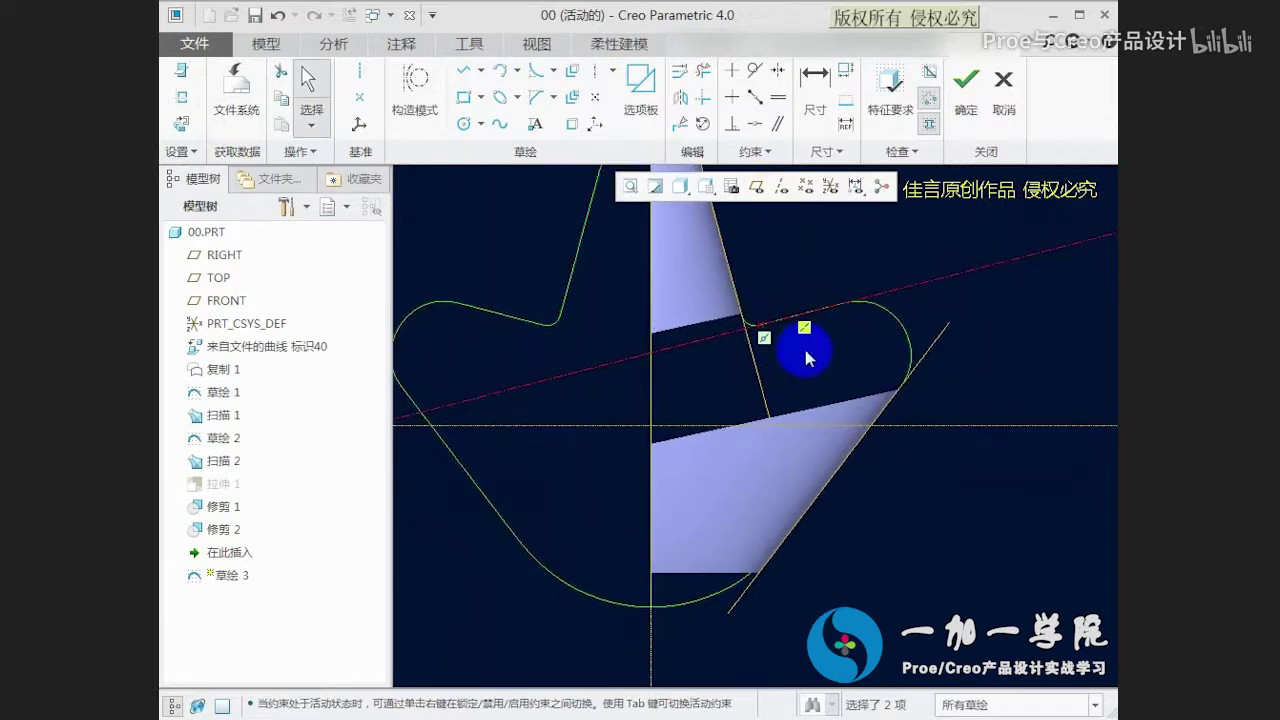
scroll(833, 331, "down", 2)
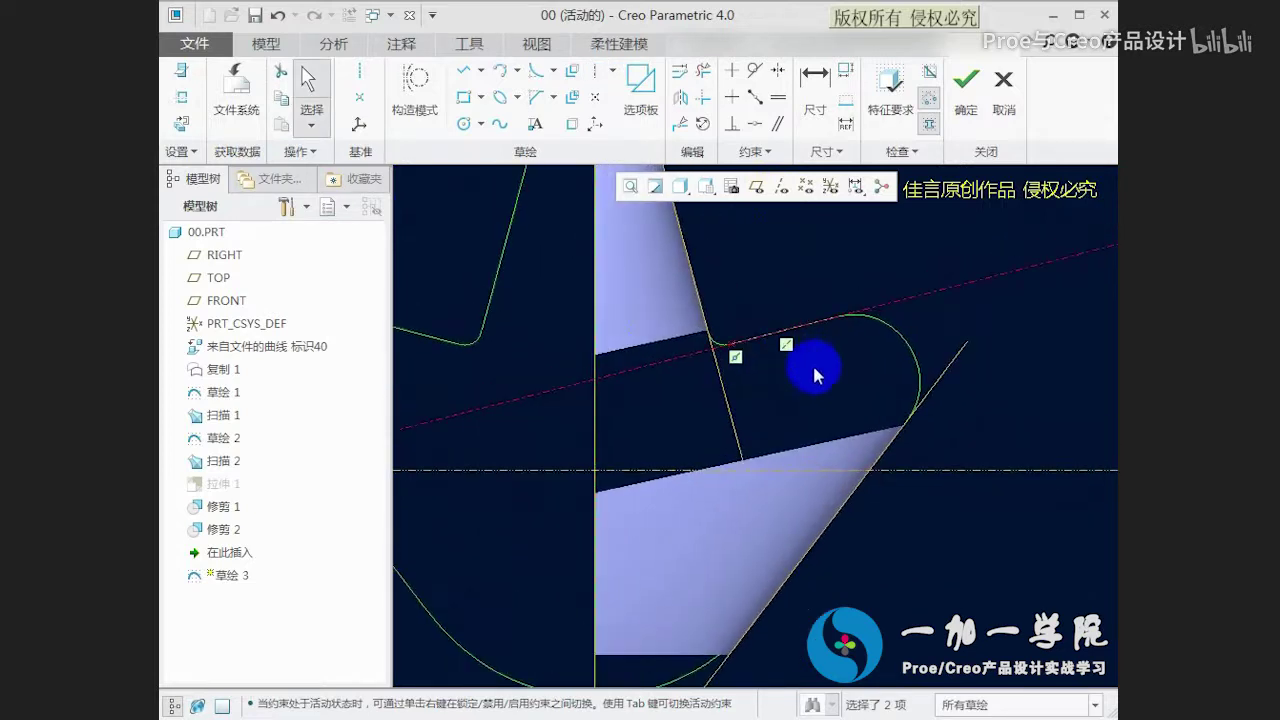
Step: Cancel an unfinished line, finish Sketch 3 and return to a 3D view
left_click(463, 72)
left_click(596, 378)
middle_click(967, 318)
middle_click_drag(1010, 352, 947, 400, "shift")
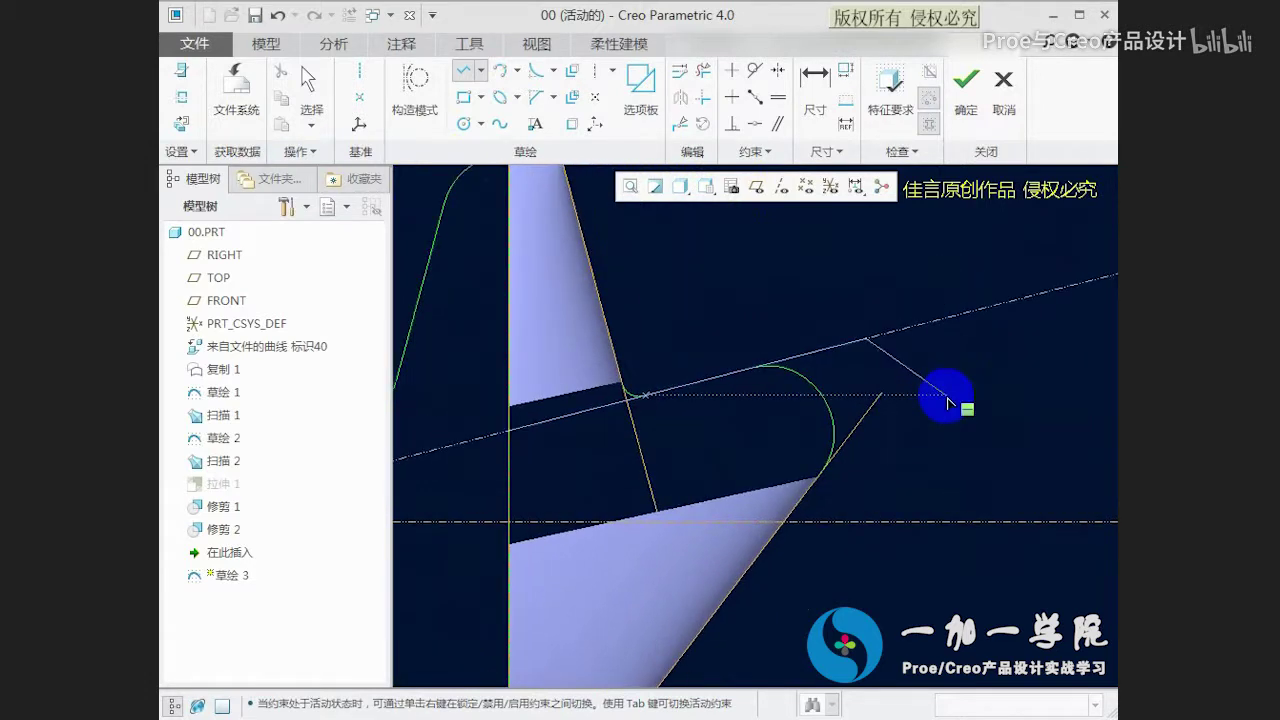
left_click(966, 90)
mouse_move(700, 357)
middle_mouse_down()
mouse_move(642, 482)
mouse_move(672, 432)
mouse_move(689, 509)
mouse_move(726, 425)
middle_mouse_up()
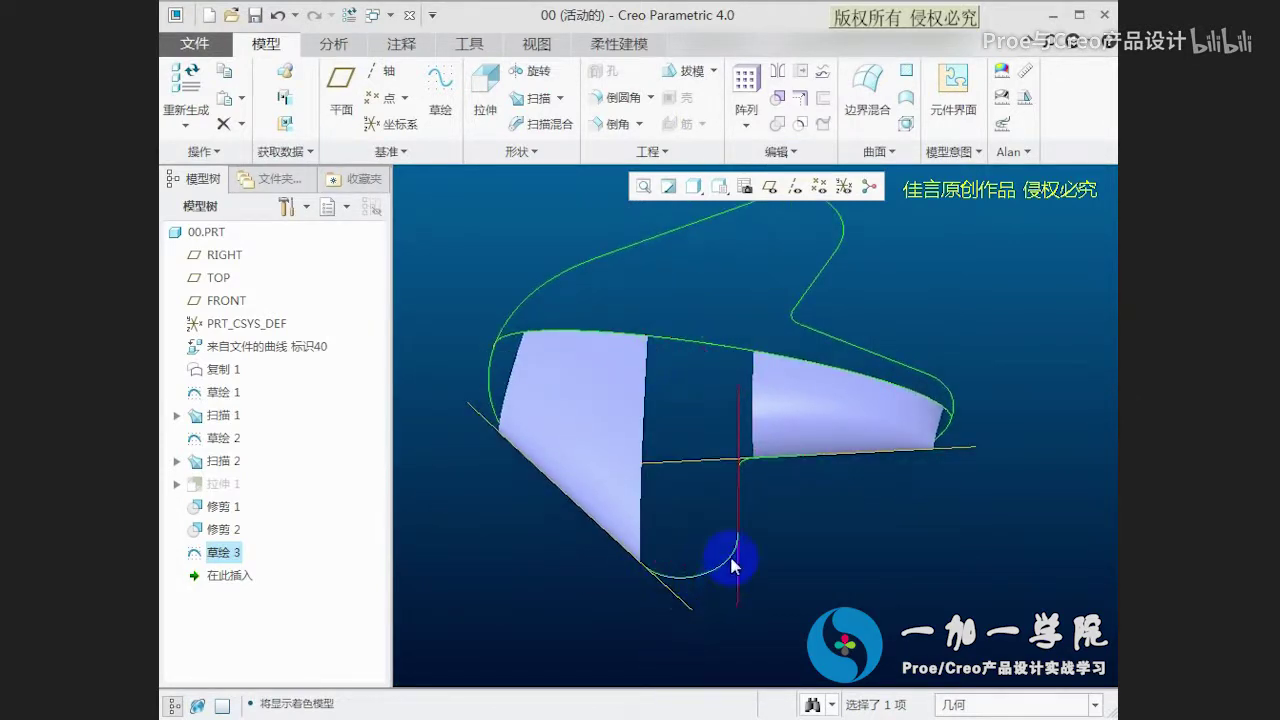
Step: Show the datum planes and start a new sketch on the RIGHT plane
middle_click_drag(731, 565, 815, 553)
left_click(822, 551)
left_click(772, 186)
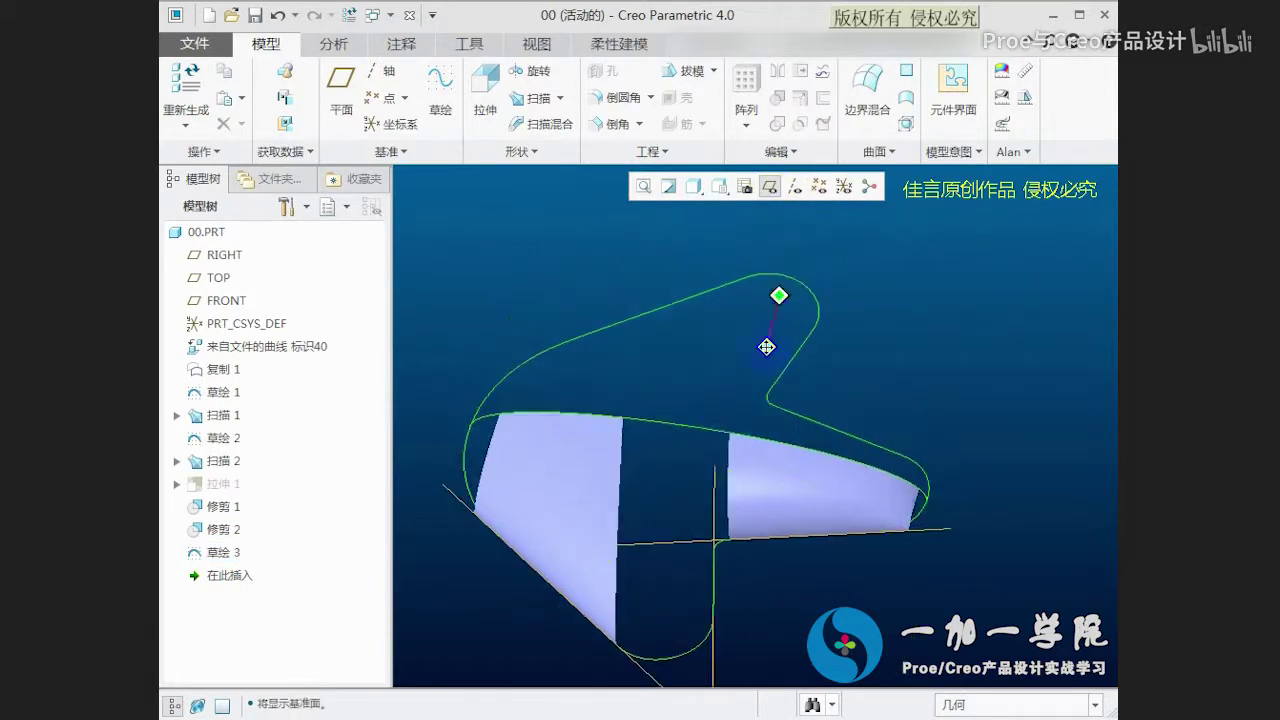
left_click(700, 471)
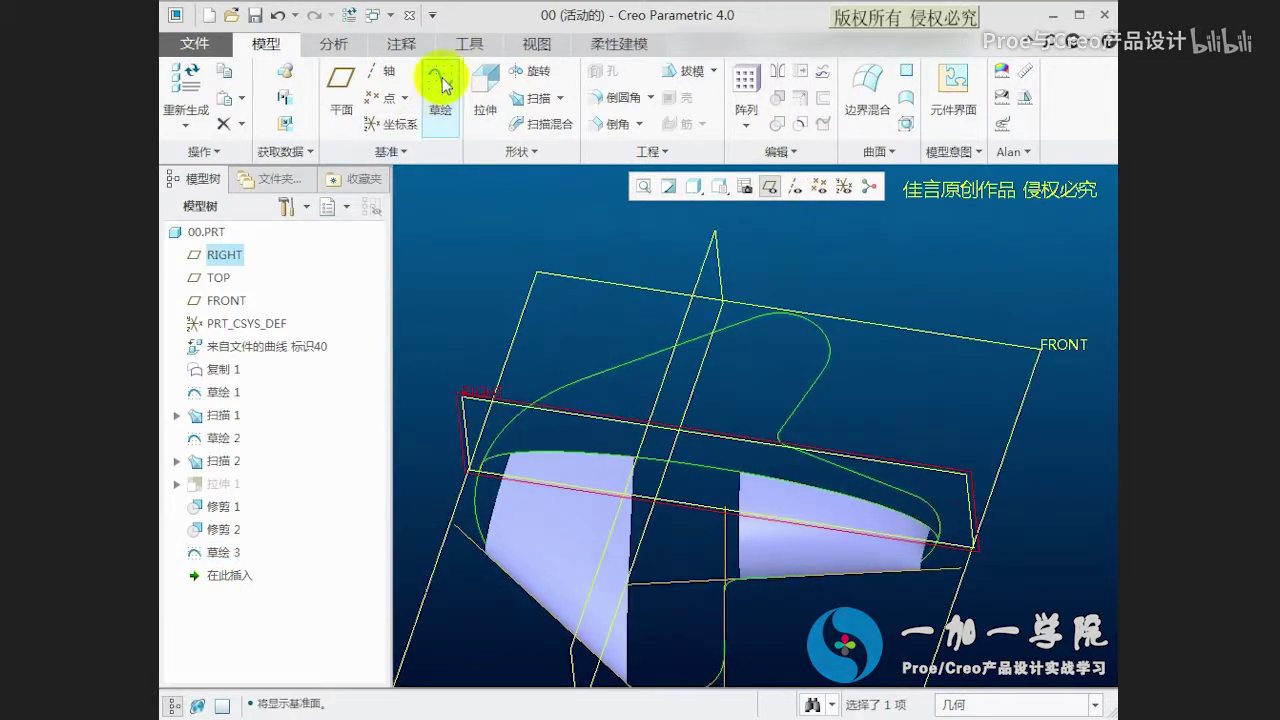
left_click(440, 88)
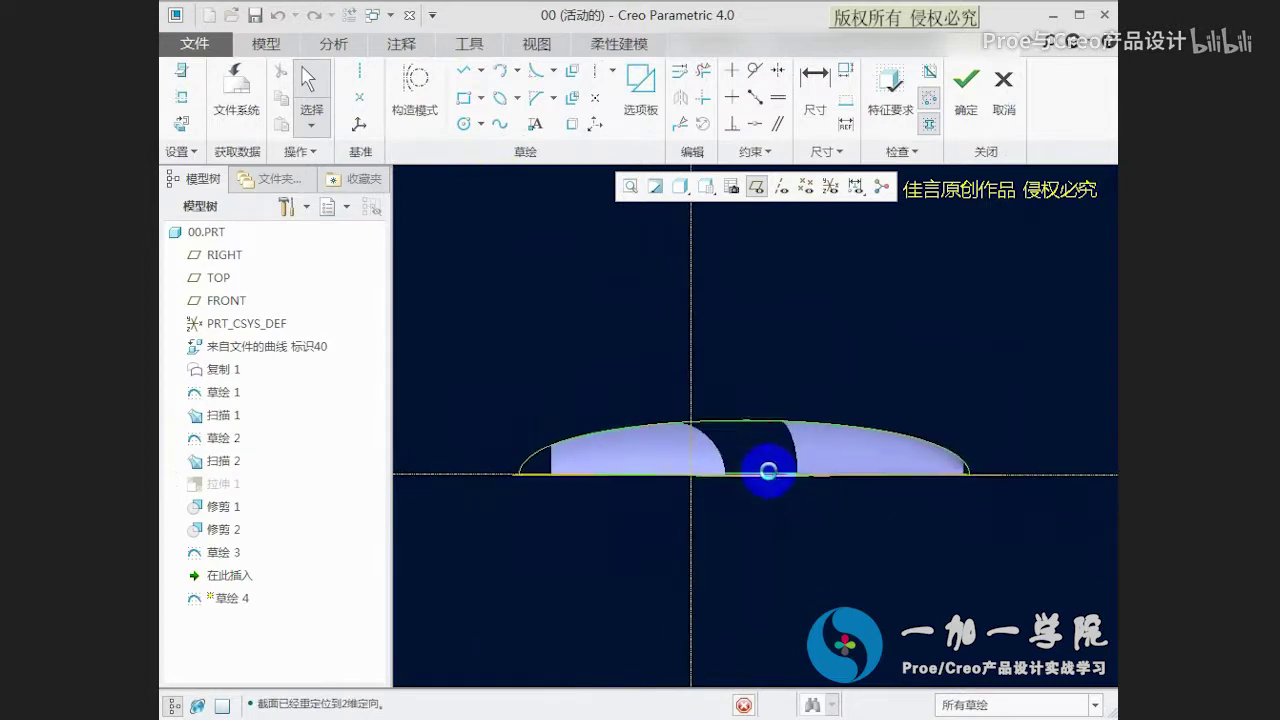
scroll(766, 466, "down", 5)
scroll(766, 457, "down", 2)
Step: Add the curve end and the top surface curve as sketch references
left_click(181, 96)
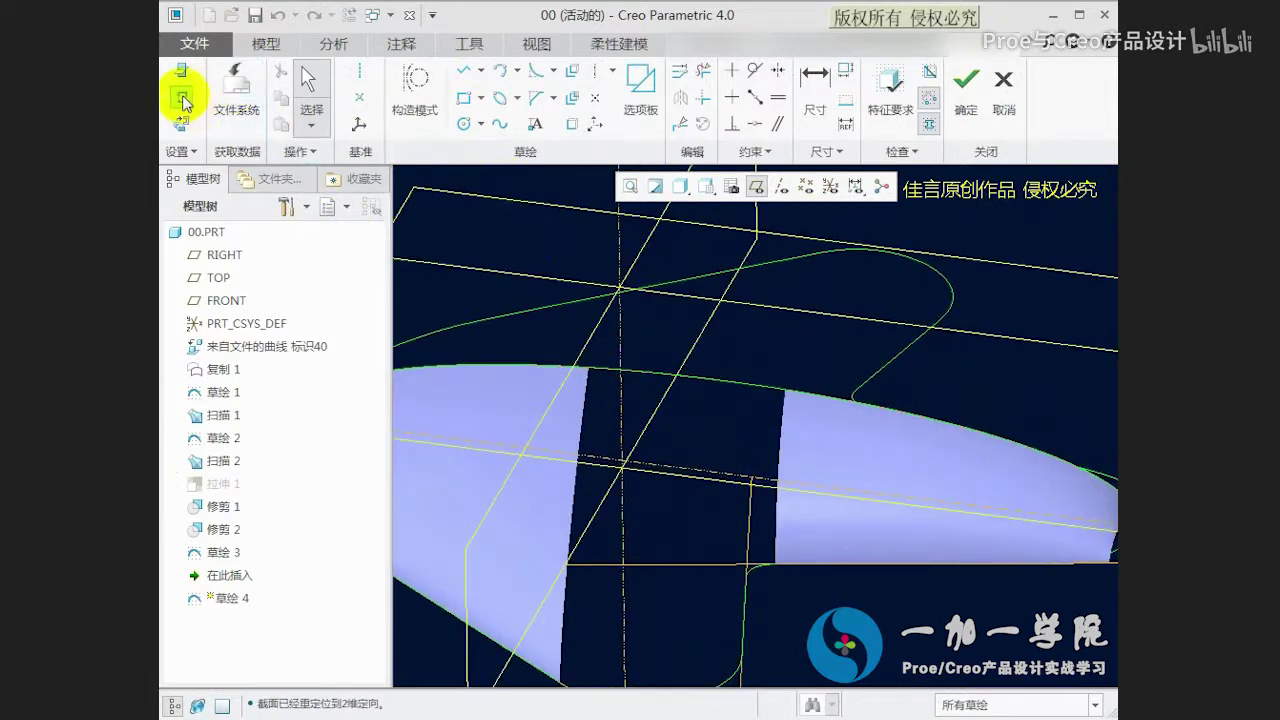
middle_click_drag(677, 370, 612, 365)
left_click(693, 478)
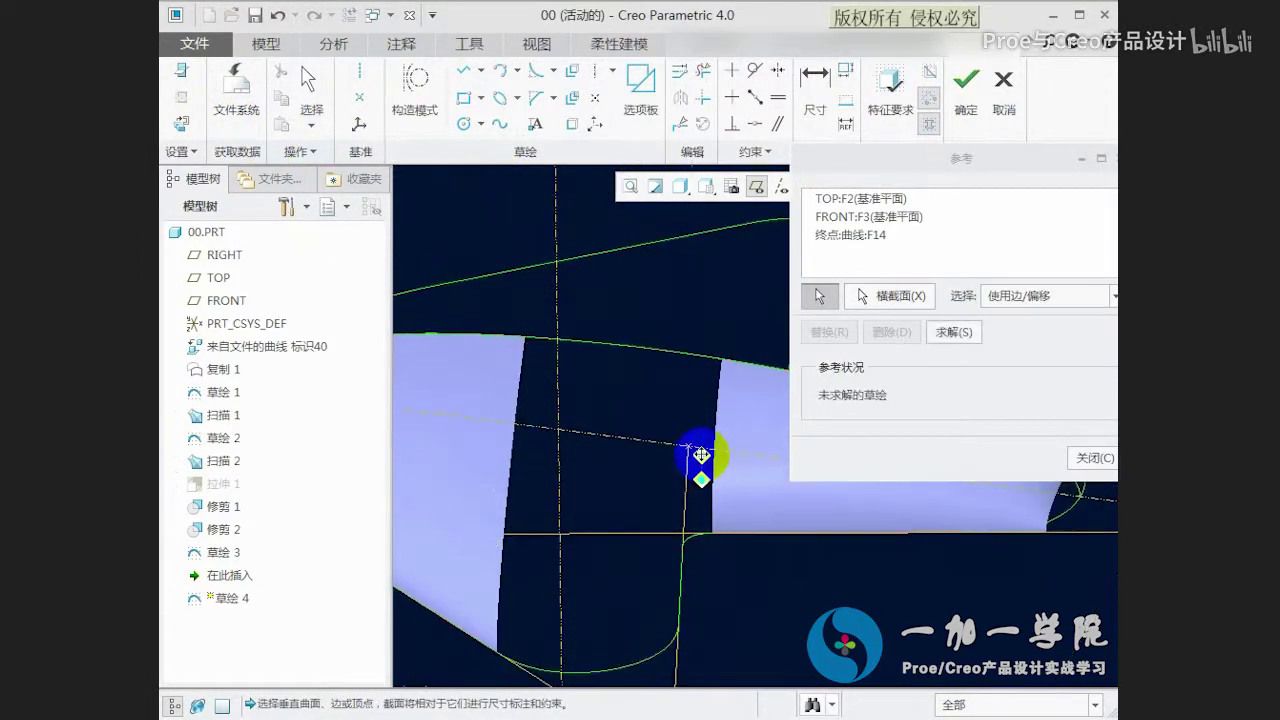
scroll(714, 451, "down", 3)
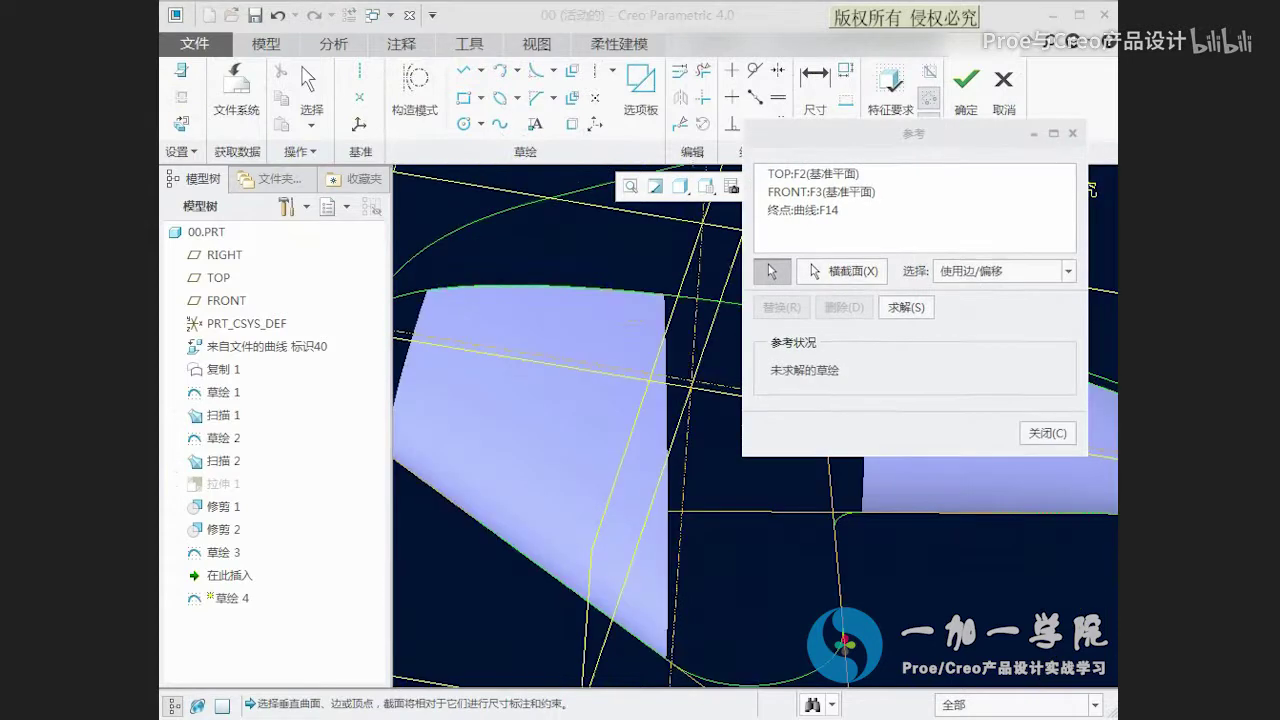
left_click(628, 298)
left_click(1047, 433)
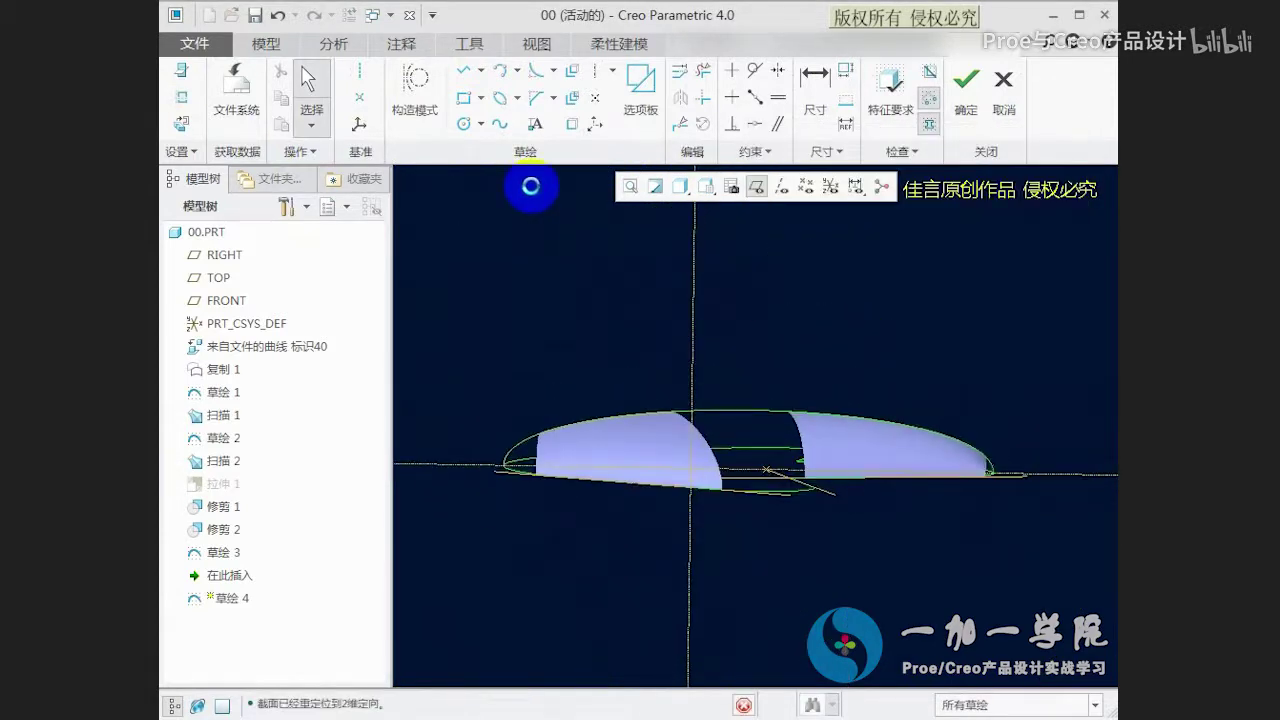
Step: Draw a spline from the top curve down to the bottom line and bend it
left_click(499, 123)
scroll(618, 455, "down", 4)
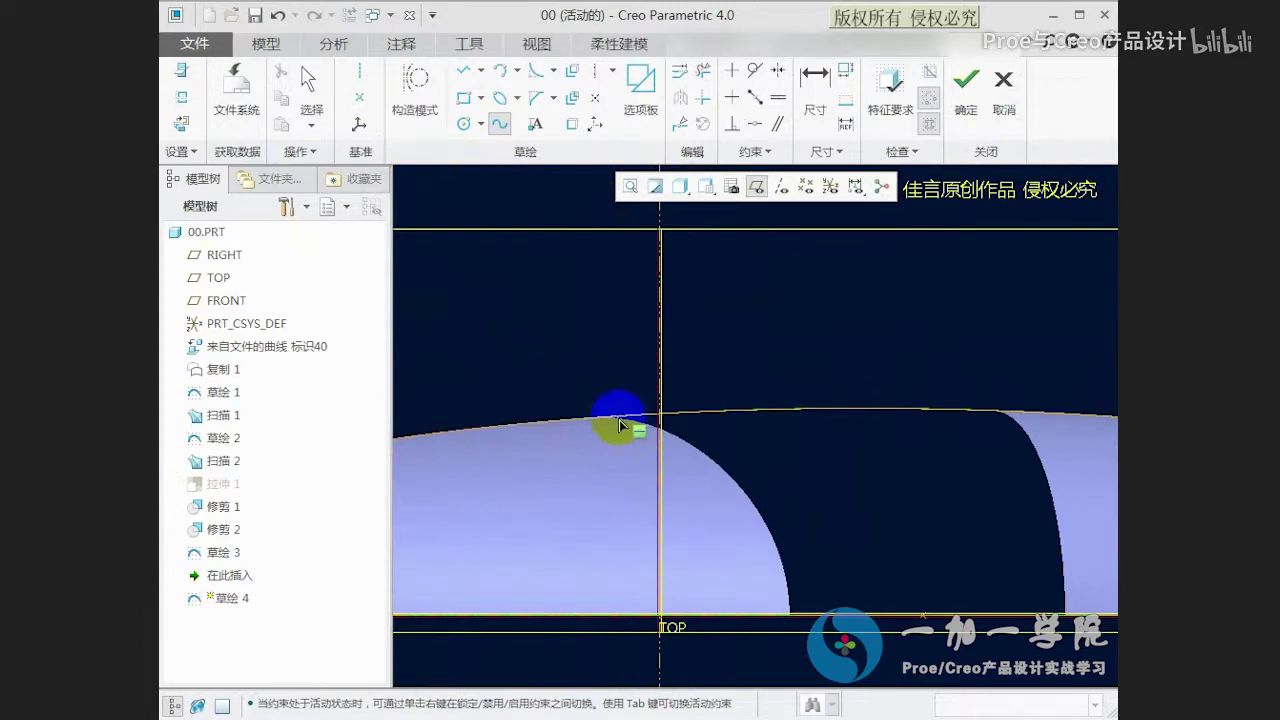
left_click(604, 422)
middle_click_drag(628, 434, 863, 514)
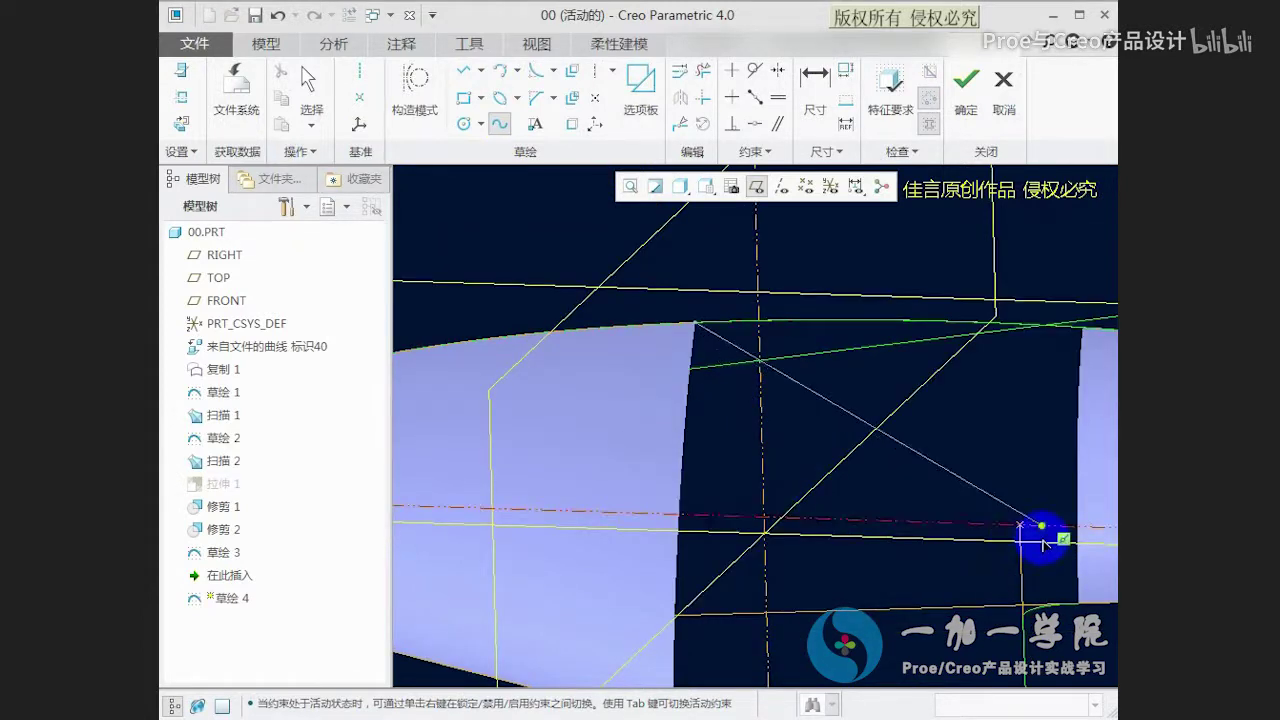
middle_click(958, 507)
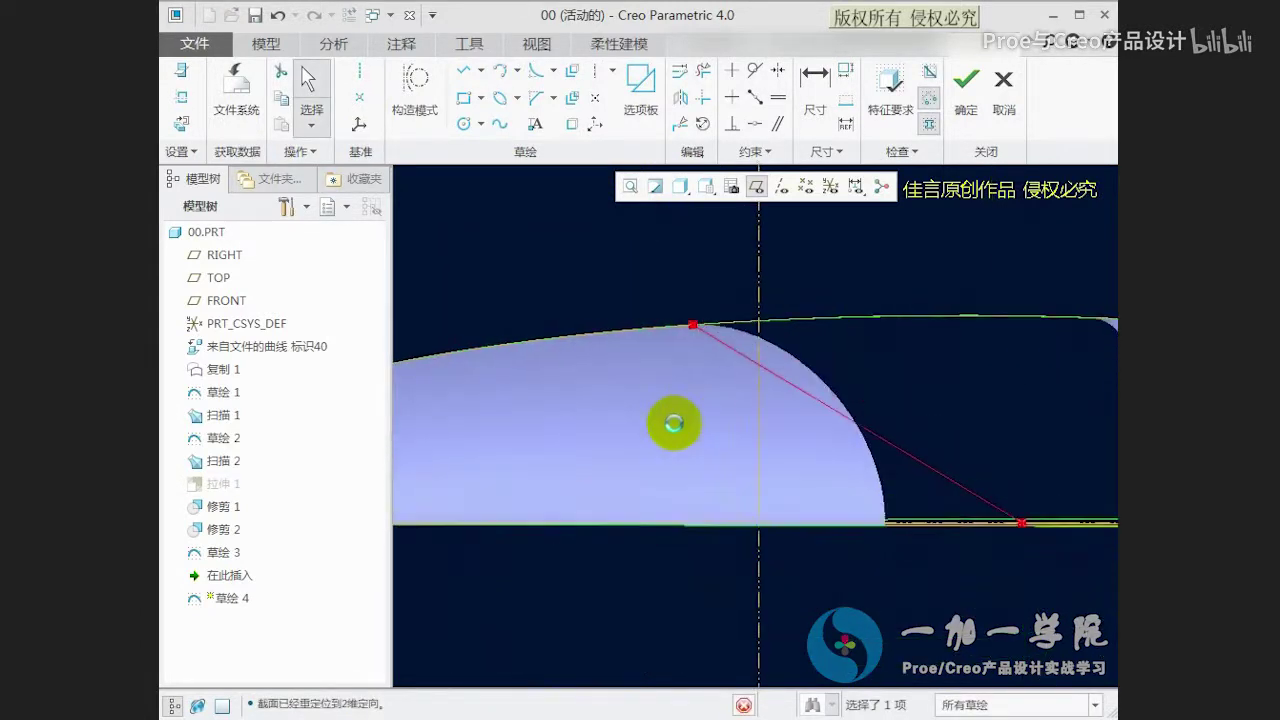
left_click_drag(671, 423, 708, 444)
Step: Make the spline tangent to the top curve and set a 90° angle to the bottom line
left_click(754, 70)
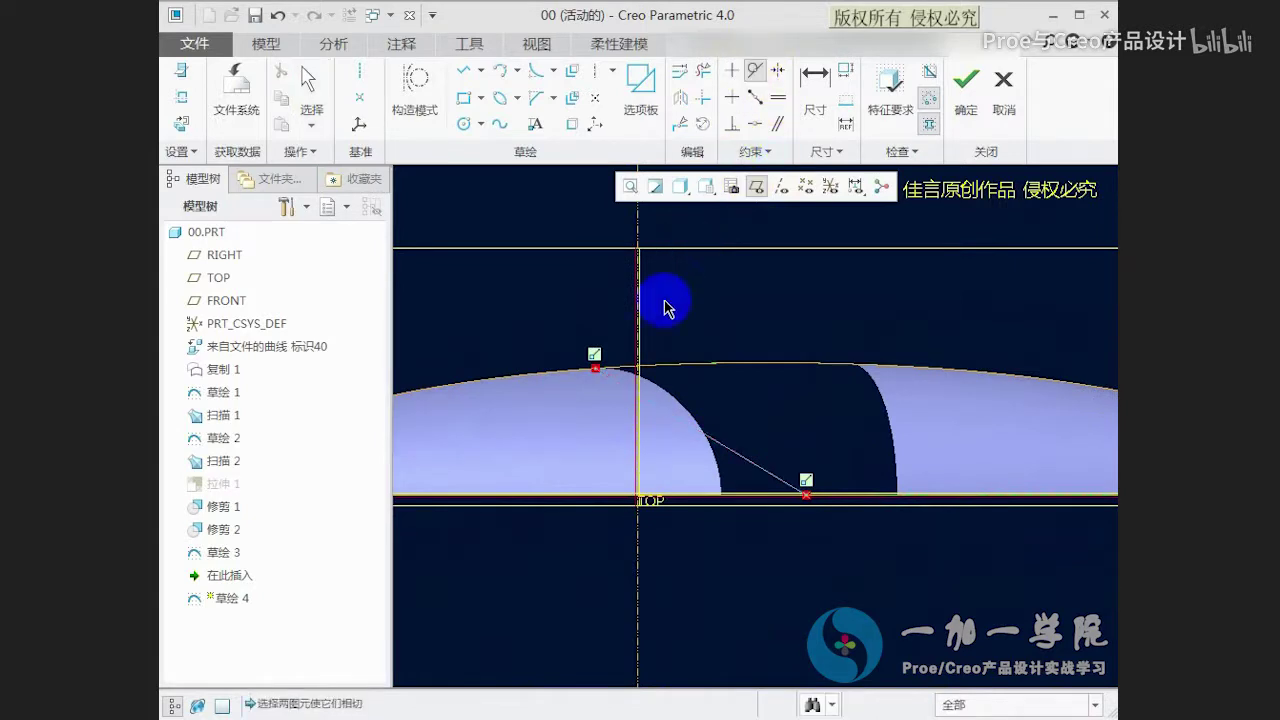
left_click(594, 408)
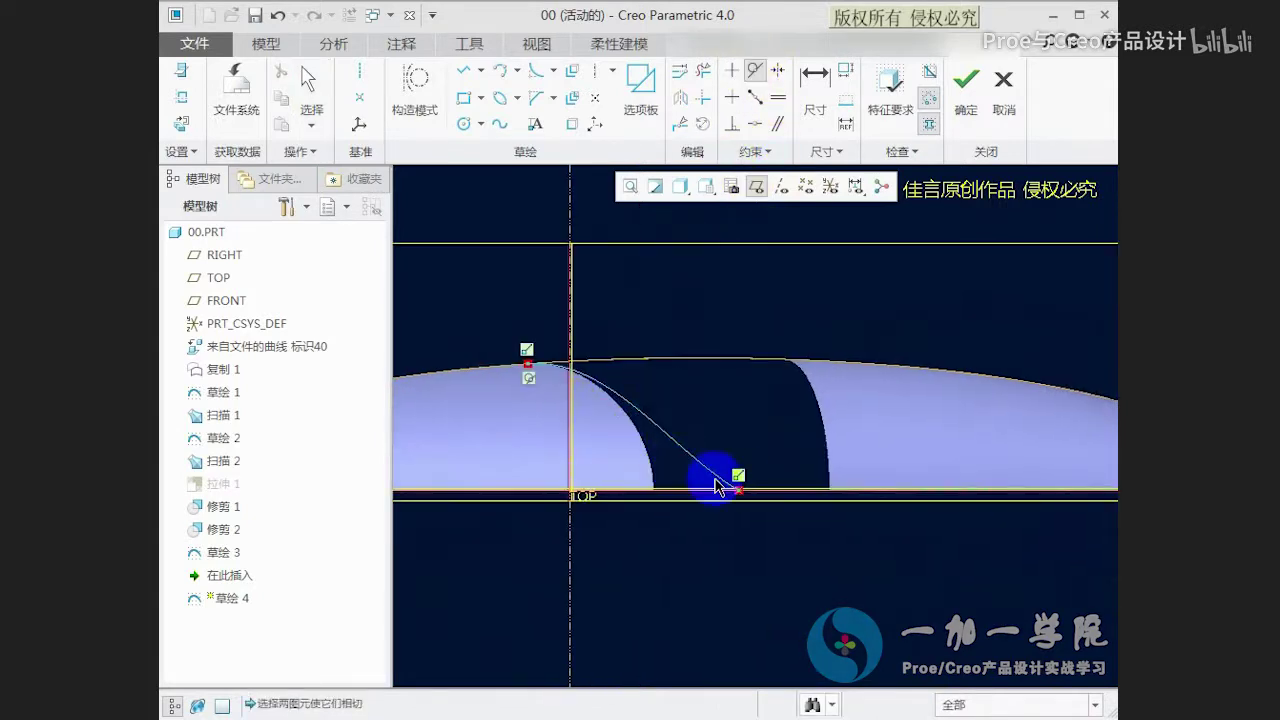
middle_click_drag(720, 486, 508, 410, "shift")
left_click(815, 72)
left_click(630, 422)
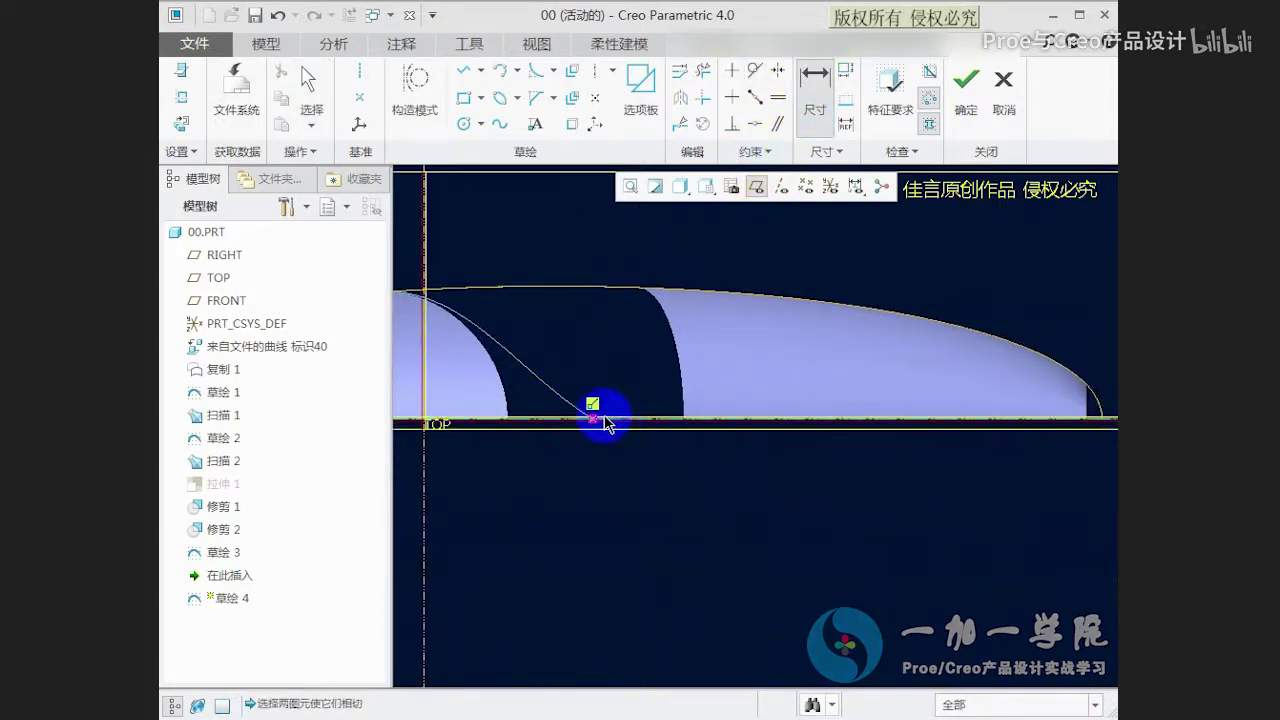
middle_click(646, 357)
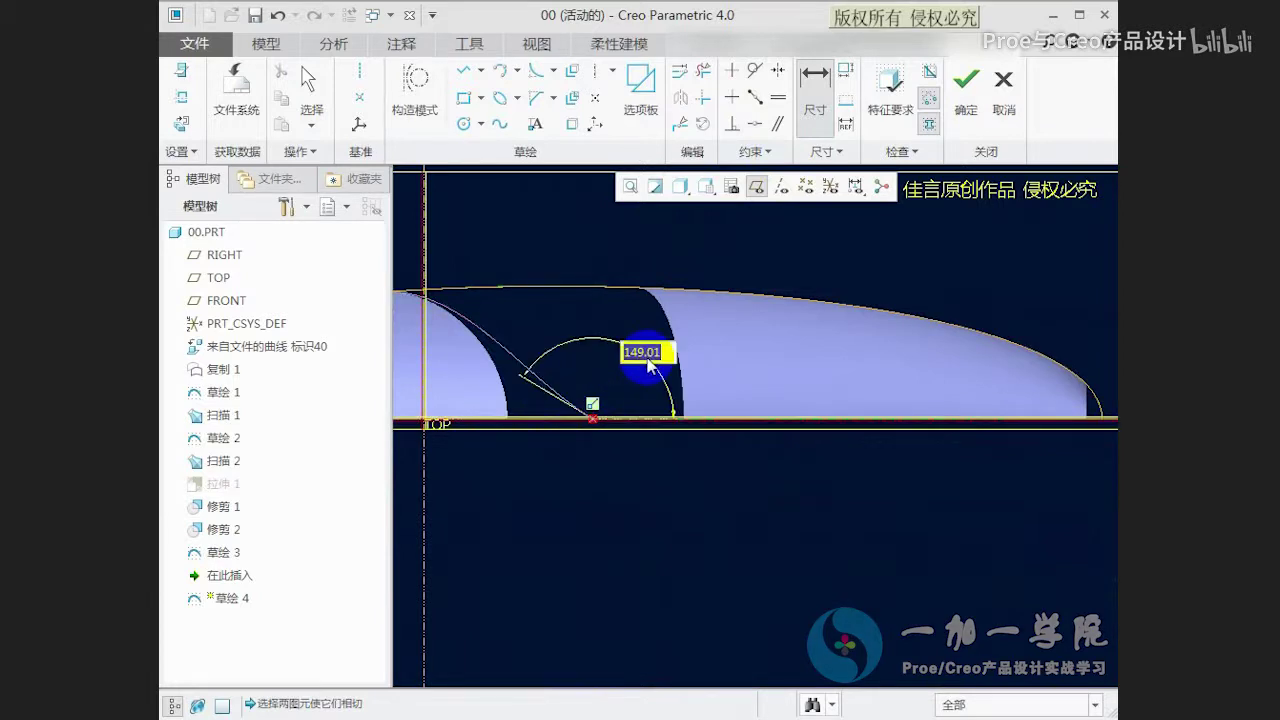
key("Return")
Step: Shift the spline's upper control-polygon points to the right, then finish Sketch 4
scroll(766, 434, "down", 2)
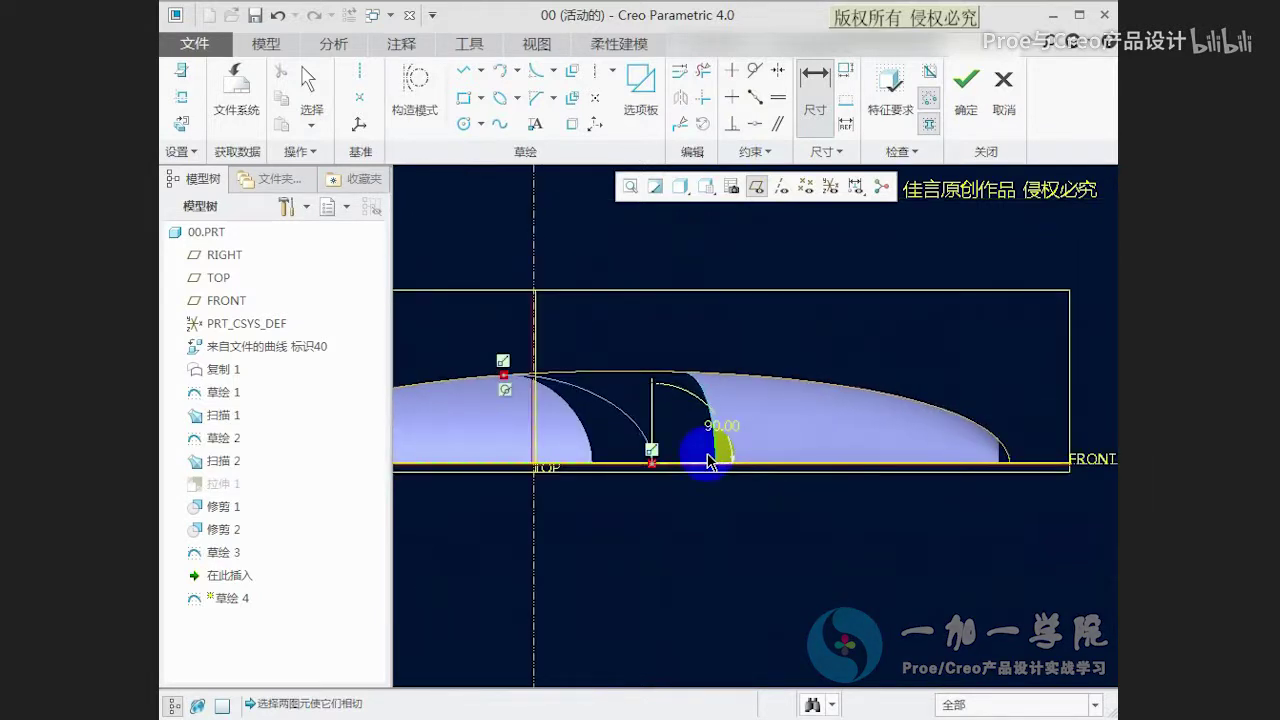
scroll(728, 408, "up", 3)
double_click(697, 344)
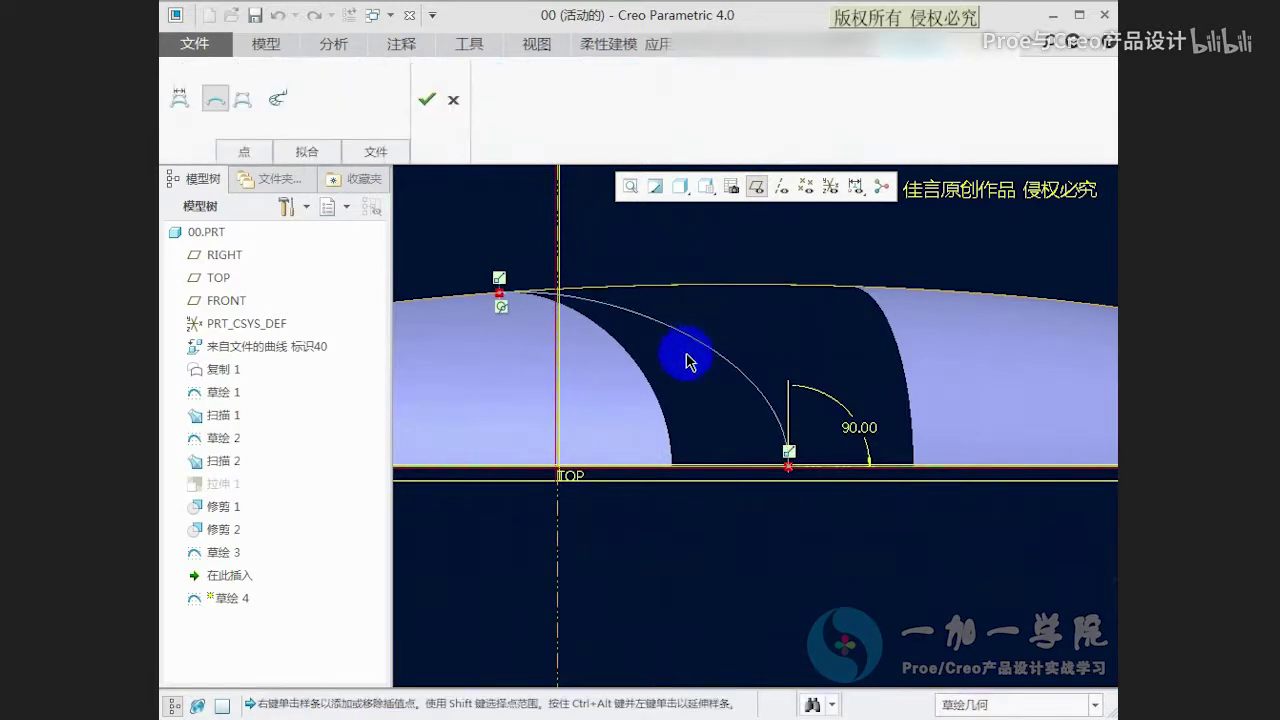
left_click(235, 97)
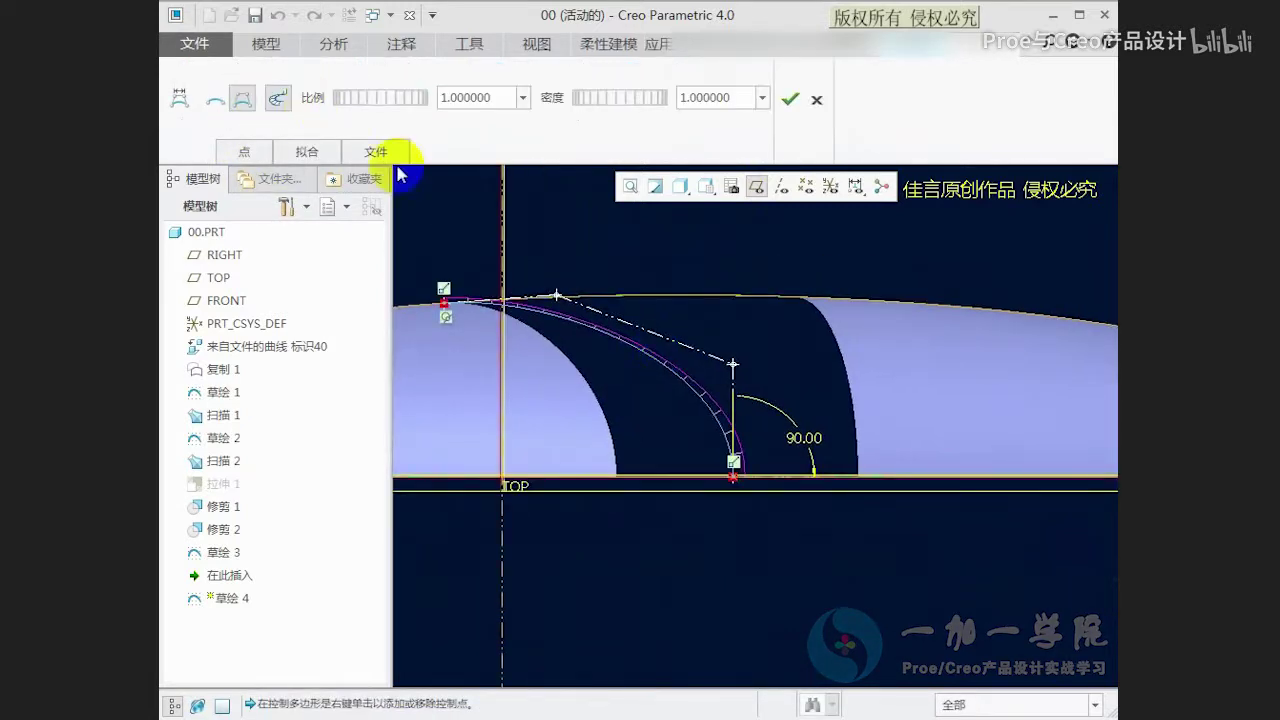
scroll(555, 305, "up", 2)
left_click_drag(549, 285, 606, 282)
scroll(862, 378, "down", 2)
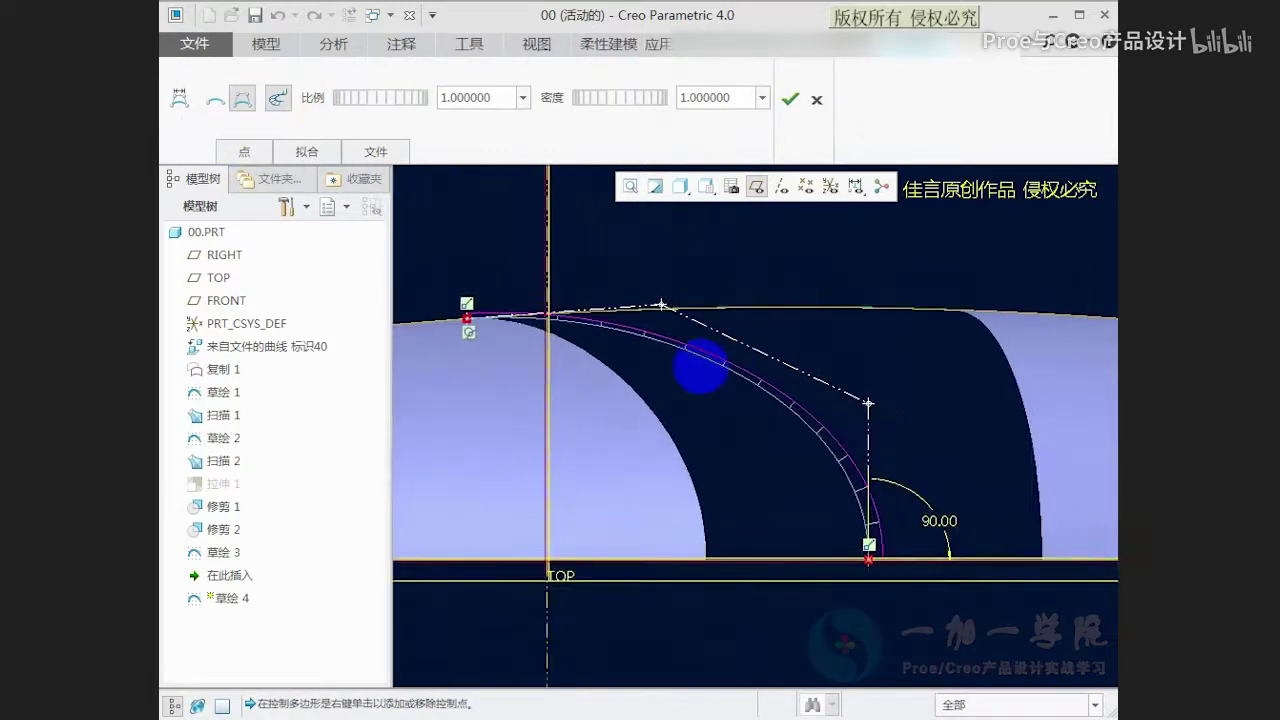
left_click_drag(695, 305, 733, 314)
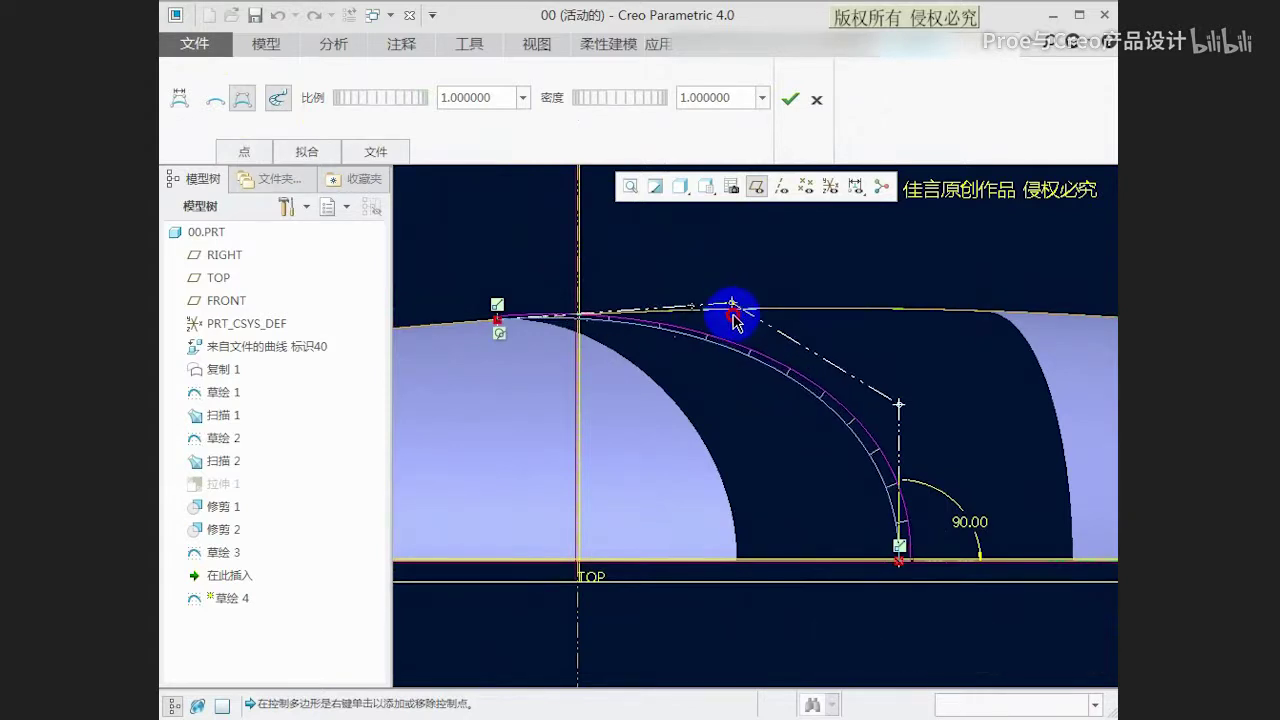
middle_click_drag(772, 384, 769, 370, "shift")
middle_click(770, 372)
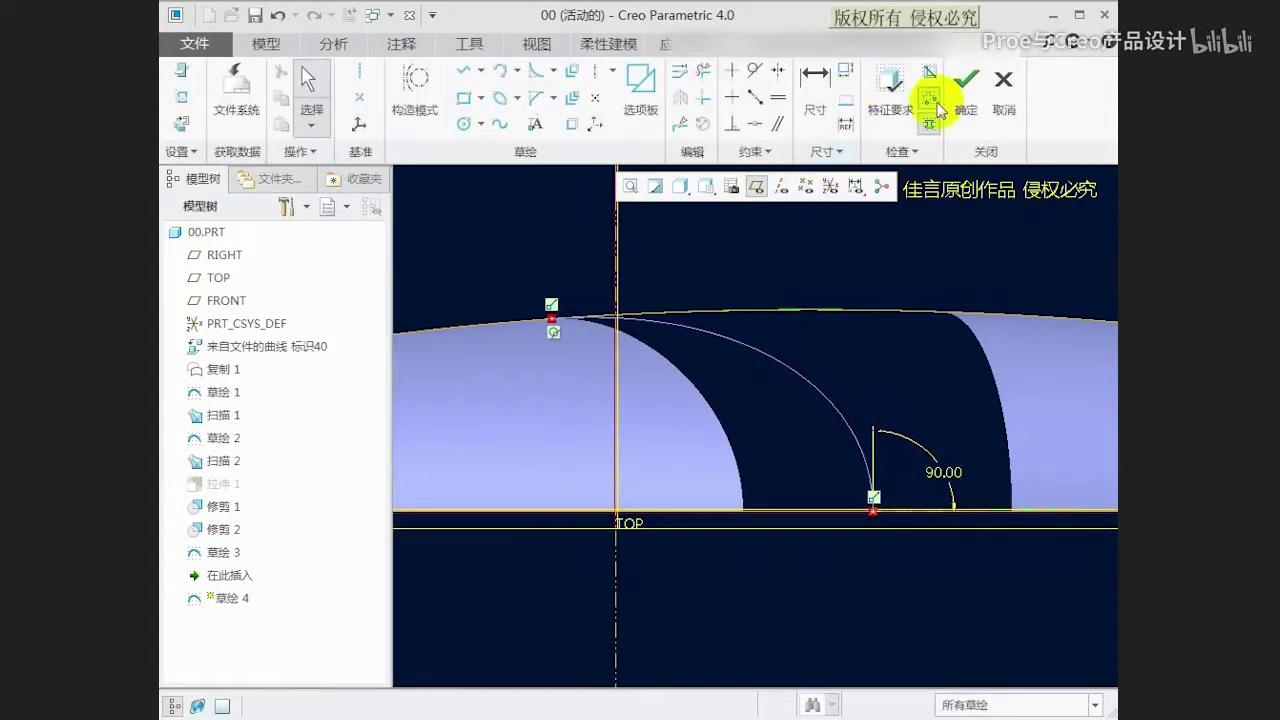
left_click(960, 85)
Step: Orbit the model to view the new spline bridging the gap between the two surfaces
mouse_move(716, 327)
middle_mouse_down()
mouse_move(680, 403)
mouse_move(740, 506)
mouse_move(757, 449)
mouse_move(775, 448)
mouse_move(749, 451)
mouse_move(763, 505)
mouse_move(771, 457)
mouse_move(630, 434)
middle_mouse_up()
scroll(717, 423, "down", 3)
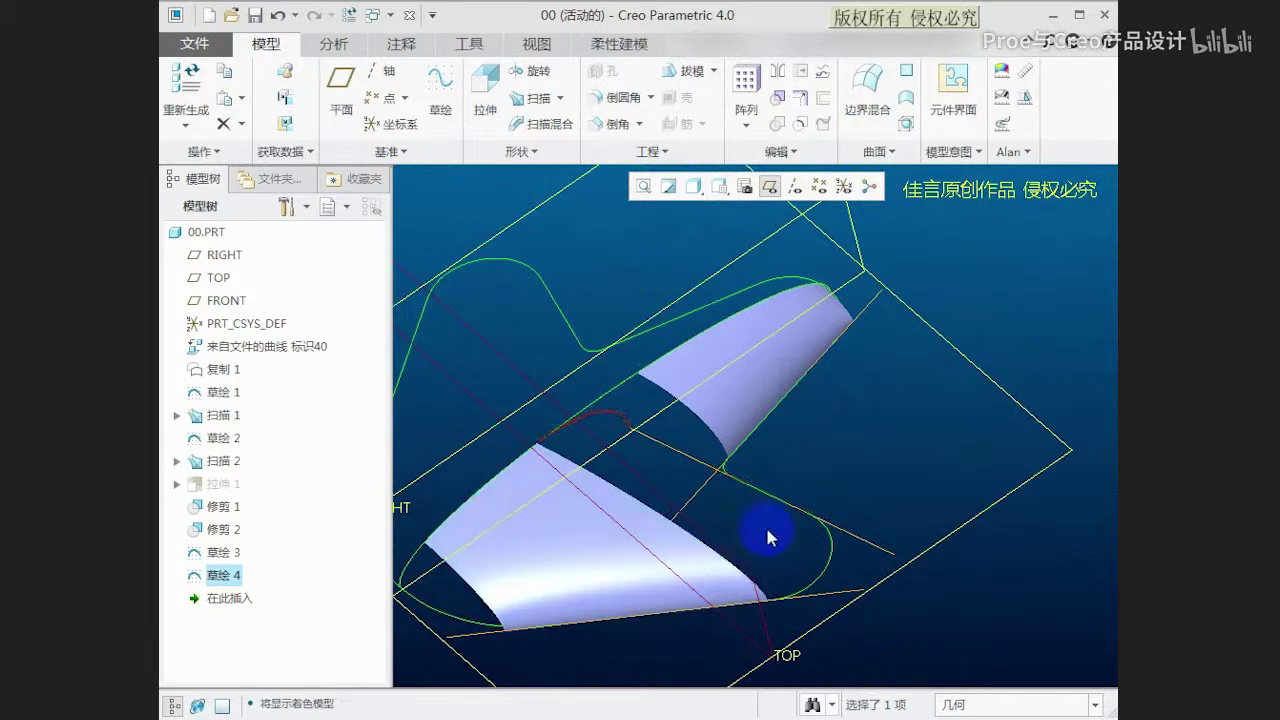
Step: Start an extrusion sketched on the FRONT plane, with datum planes hidden and the corner arc in view
middle_click_drag(767, 535, 922, 434)
left_click(725, 403)
middle_click_drag(725, 403, 808, 469)
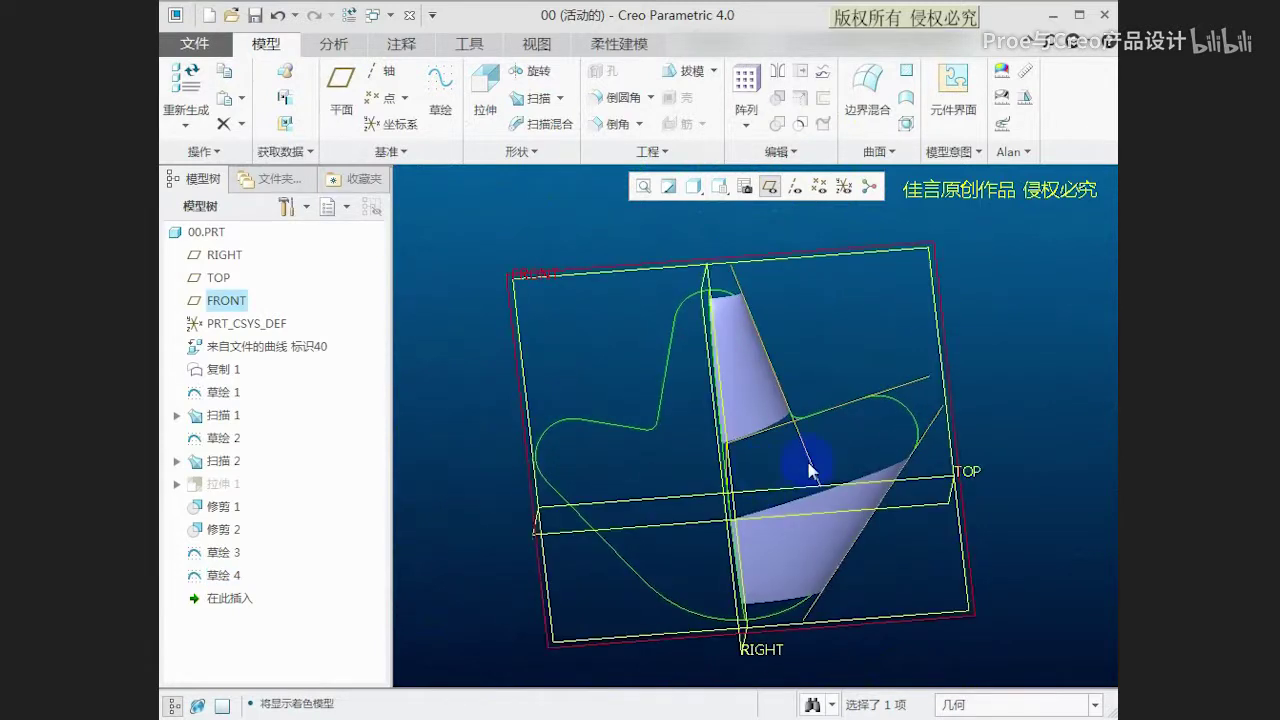
left_click(487, 79)
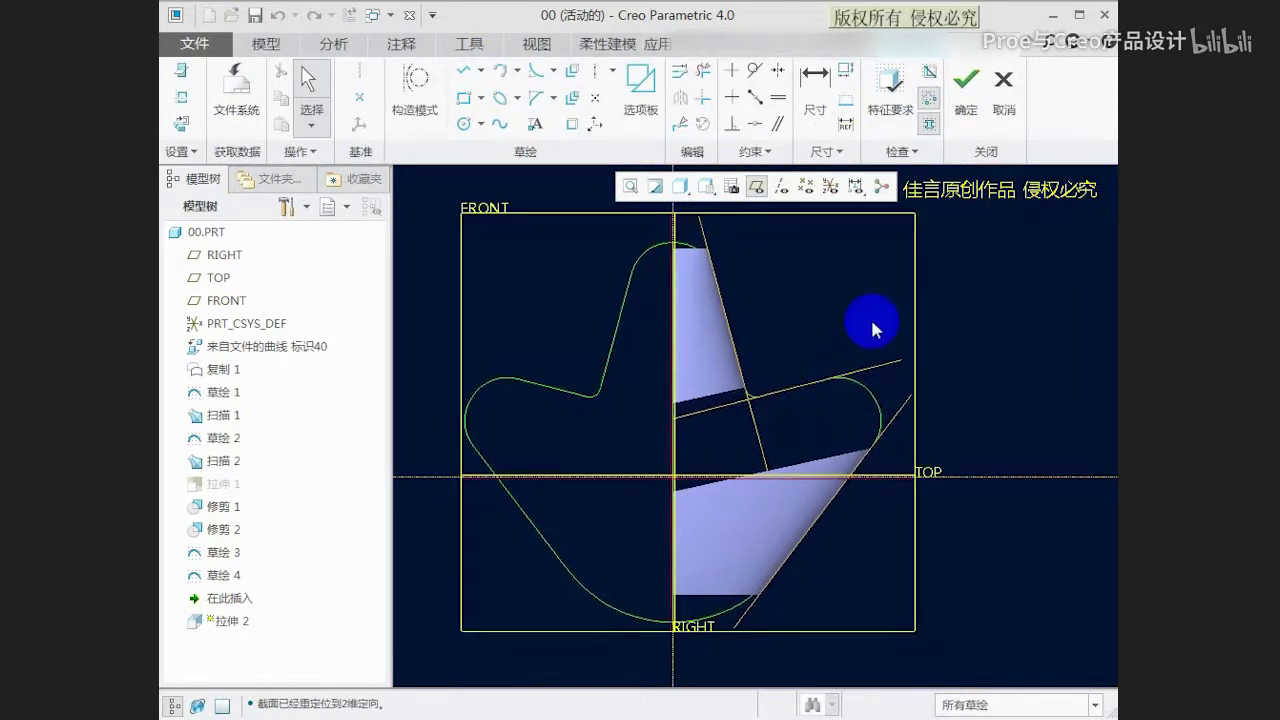
left_click(762, 193)
scroll(731, 293, "down", 1)
scroll(708, 357, "down", 1)
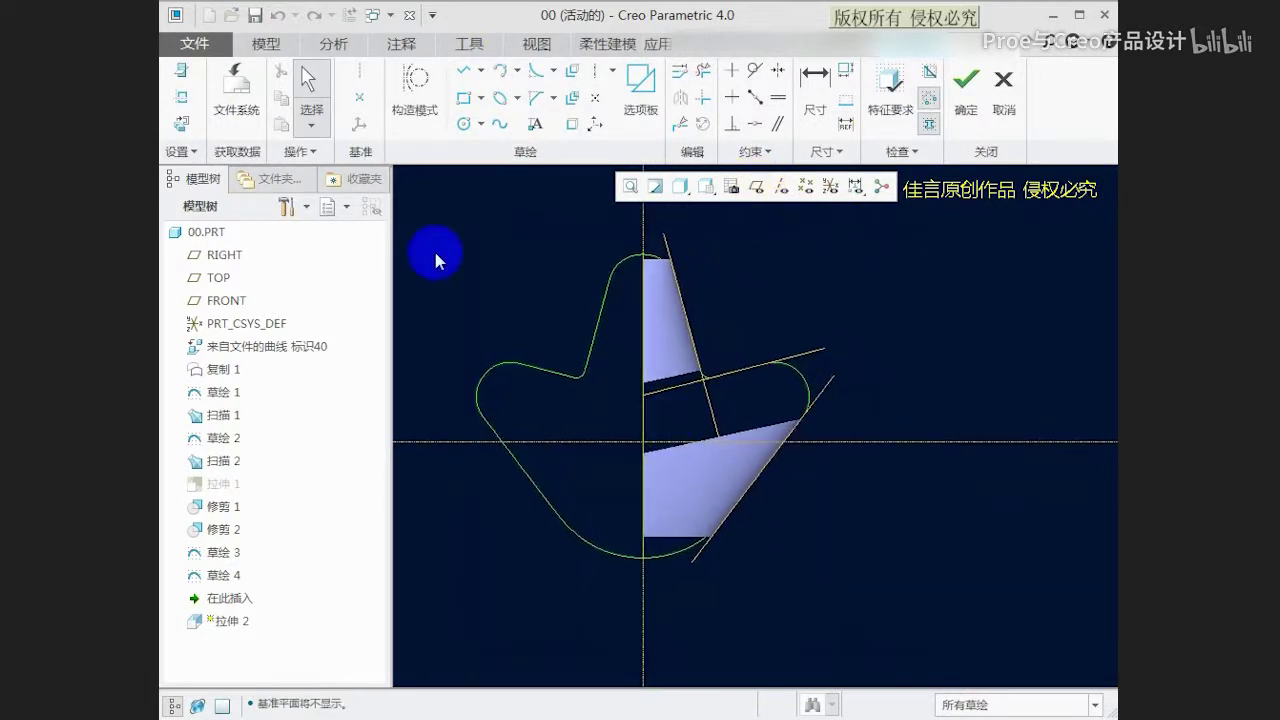
left_click(194, 104)
scroll(651, 391, "up", 3)
scroll(576, 347, "up", 3)
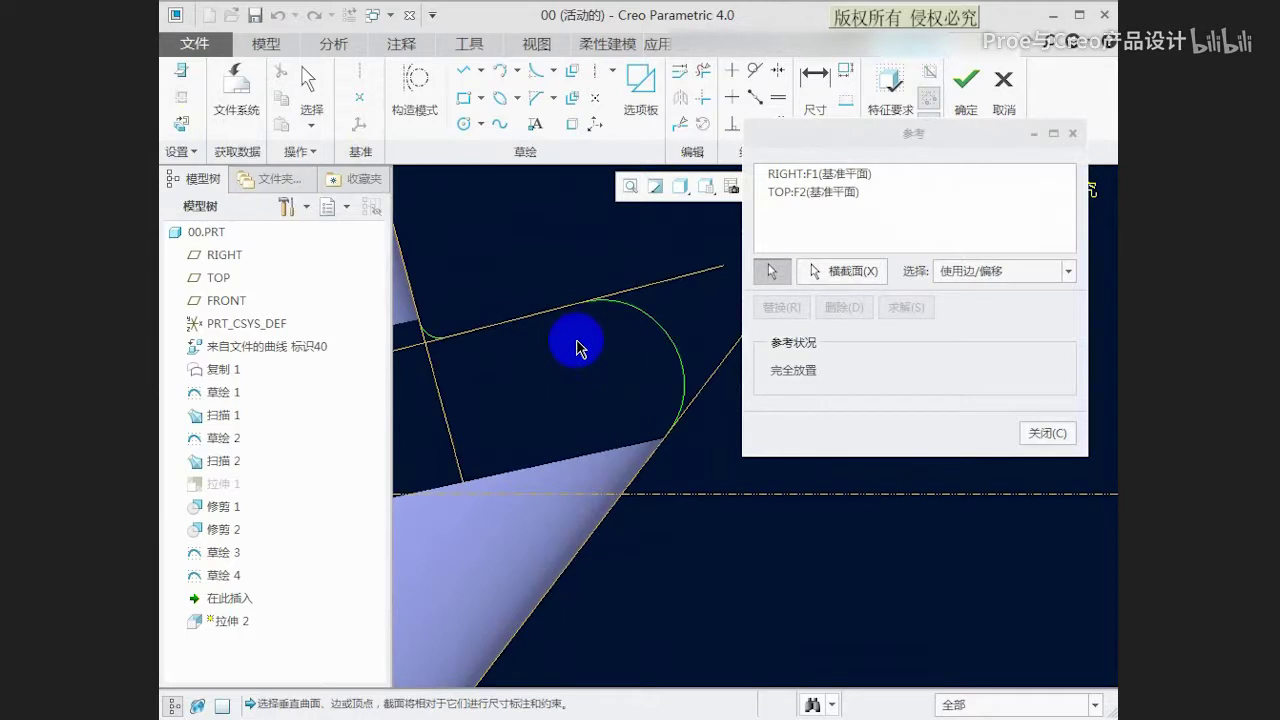
middle_click_drag(575, 310, 656, 368, "shift")
middle_click(757, 386)
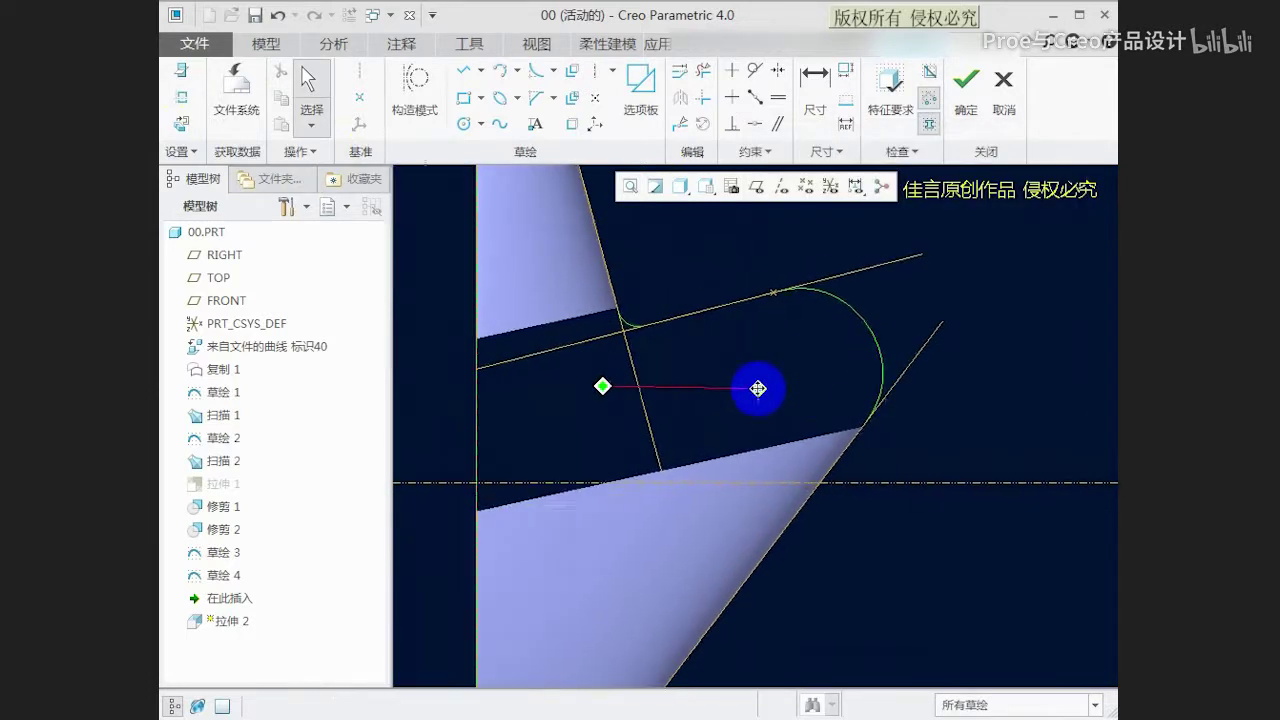
middle_click_drag(759, 393, 723, 390, "shift")
Step: Draw a line across the corner and complete it as a flat extruded surface about 4.90 deep
left_click(463, 70)
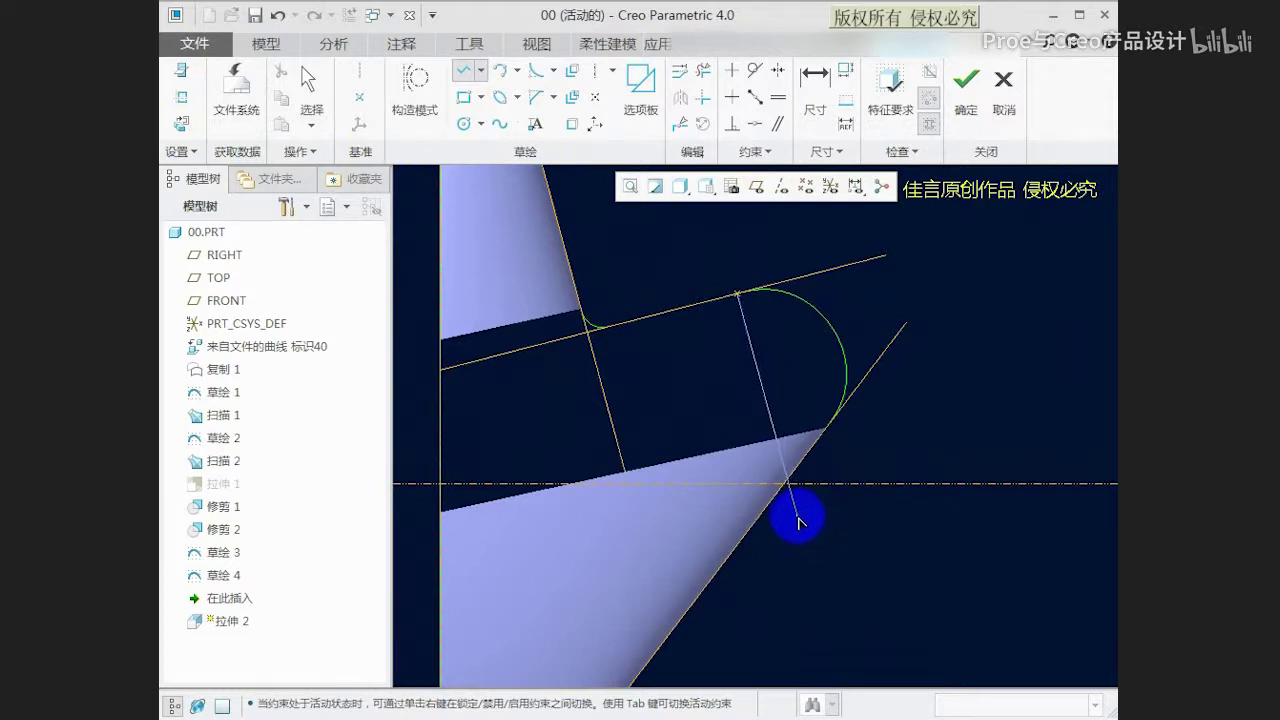
middle_click(943, 445)
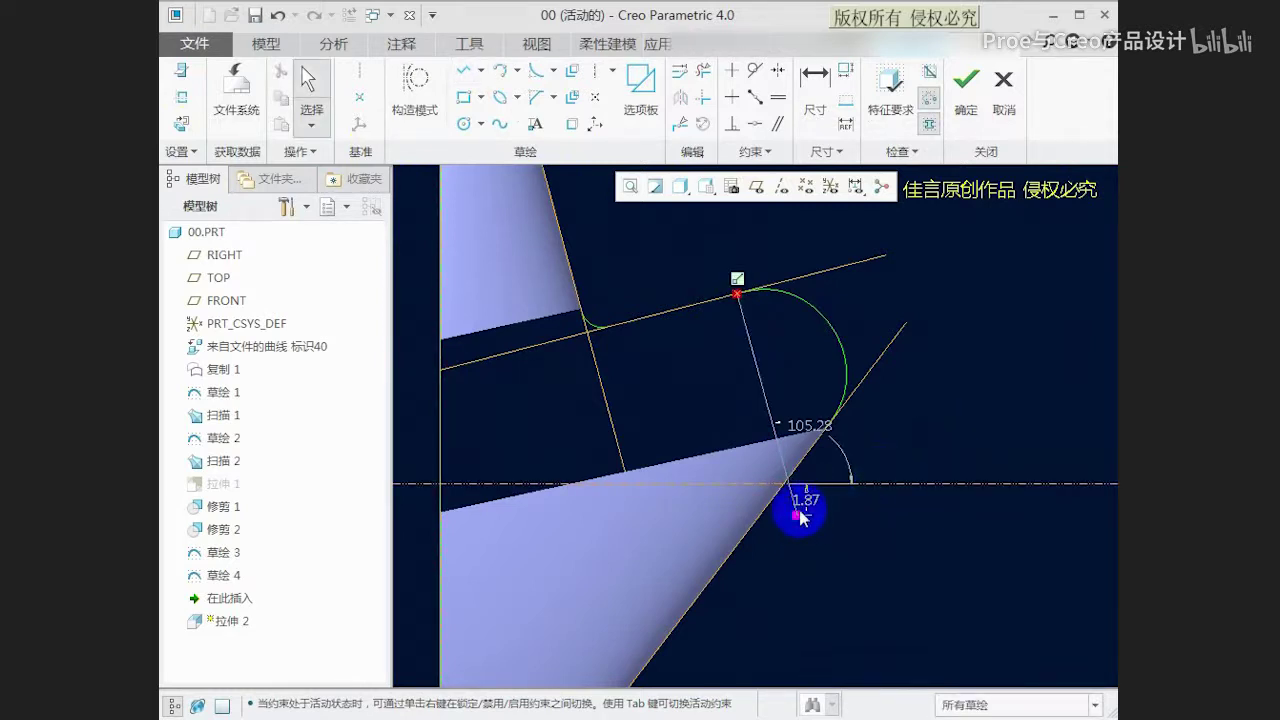
left_click(966, 80)
left_click(1092, 462)
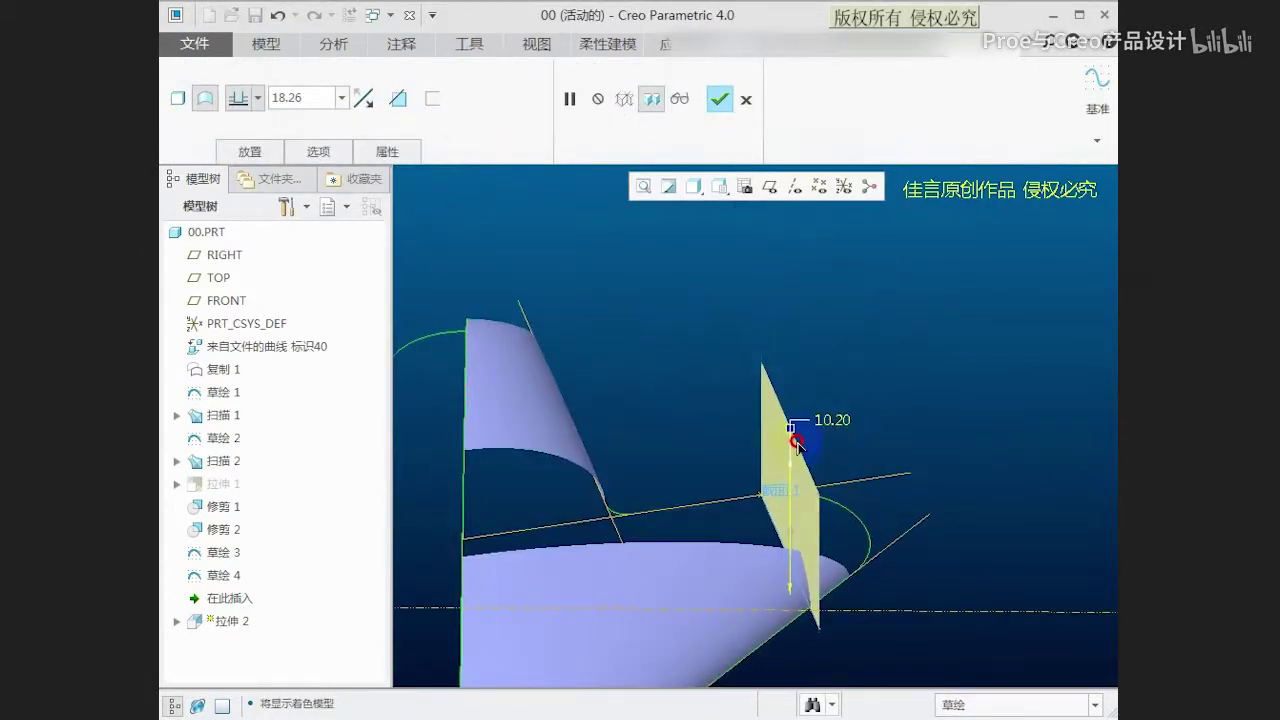
left_click_drag(791, 323, 777, 531)
middle_click(801, 555)
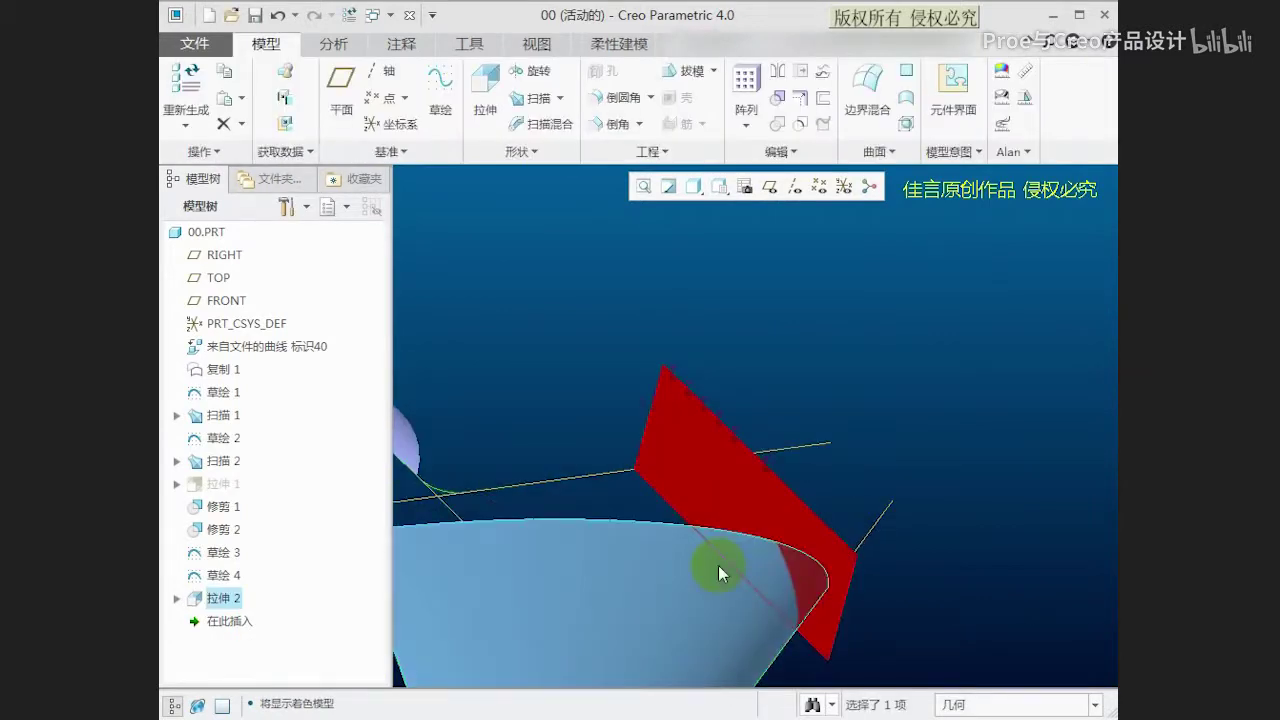
left_click(757, 486, "ctrl")
mouse_move(794, 391)
middle_mouse_down()
mouse_move(943, 425)
mouse_move(736, 434)
middle_mouse_up()
Step: Start a sketch on the extruded plane, referencing the sweep surface intersection
left_click(943, 425)
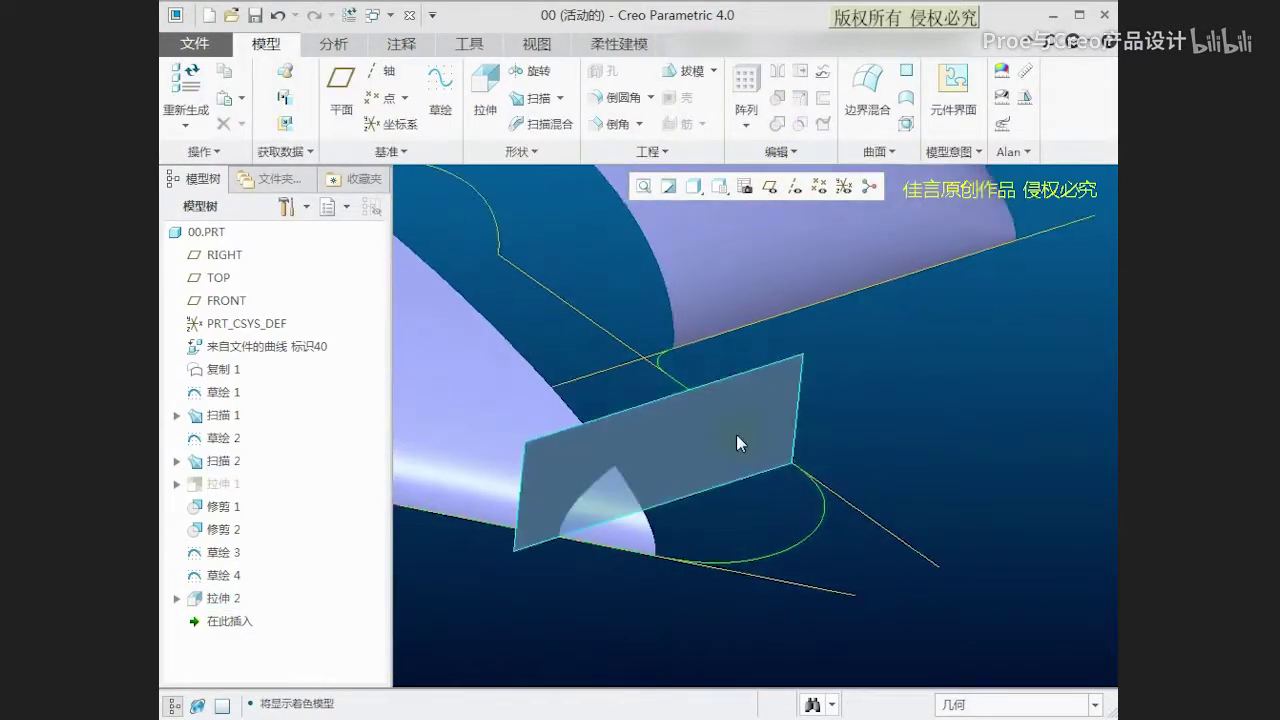
left_click(440, 95)
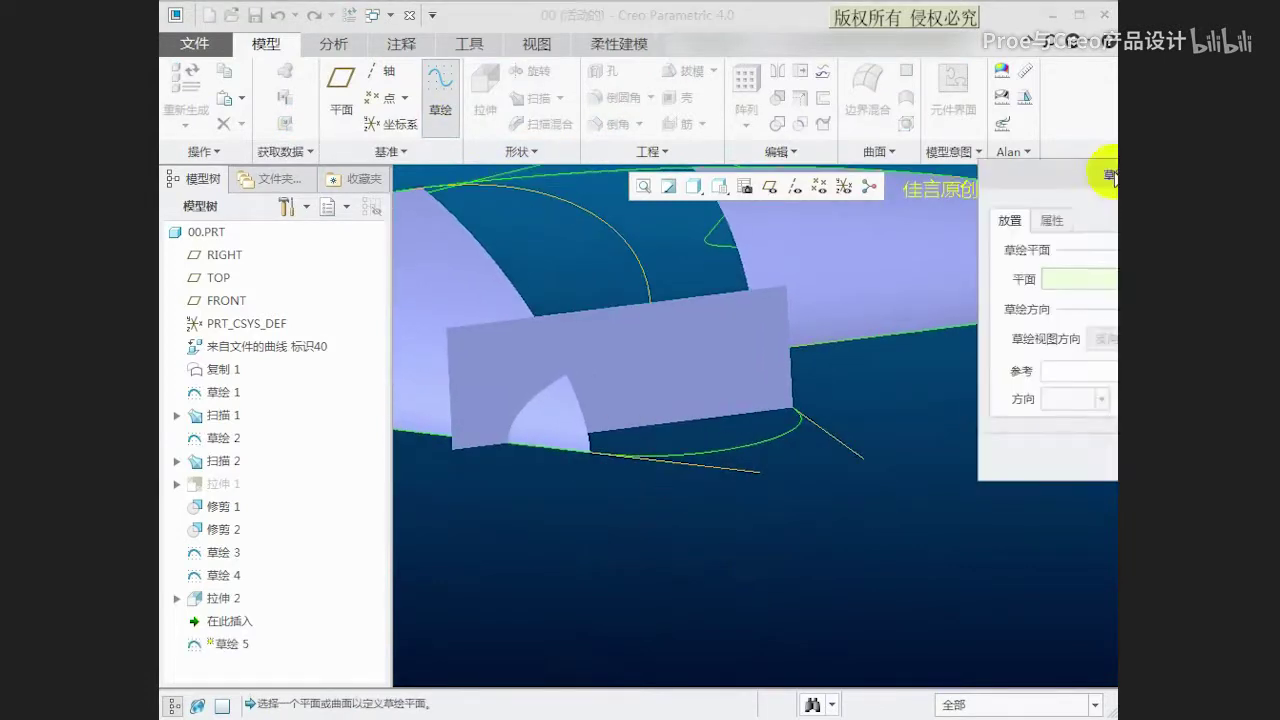
left_click(706, 360)
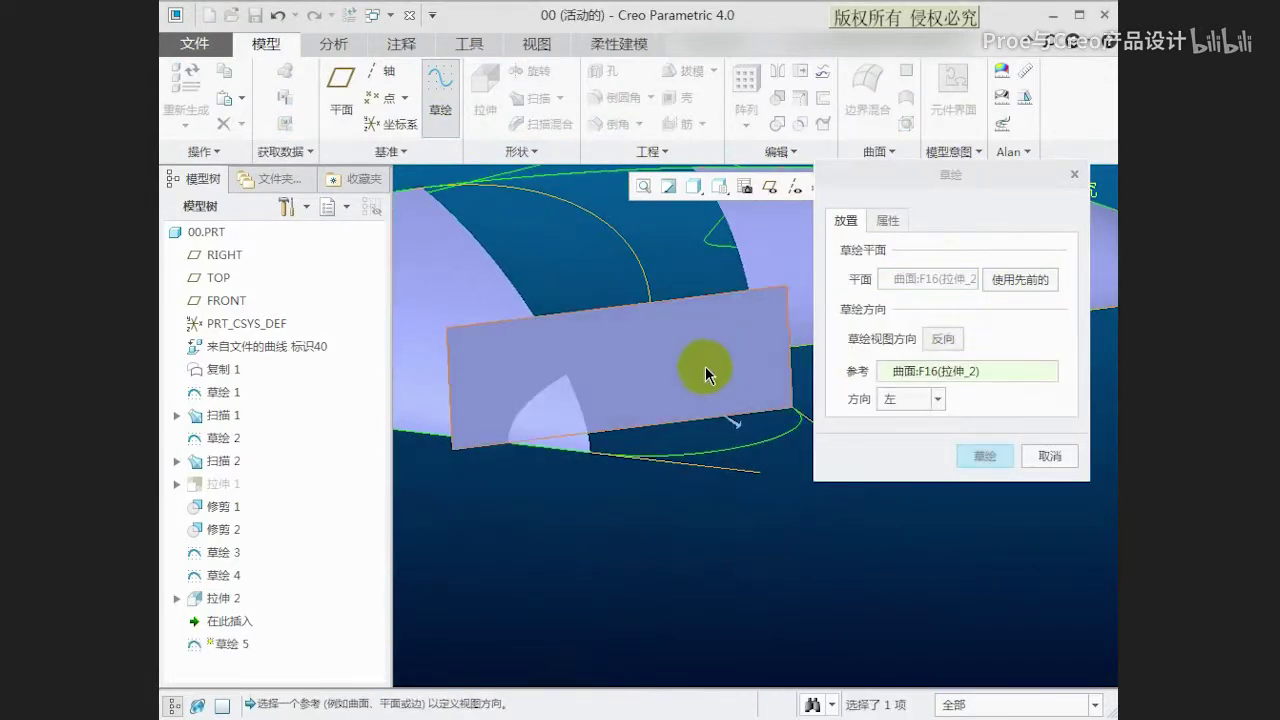
middle_click(724, 410)
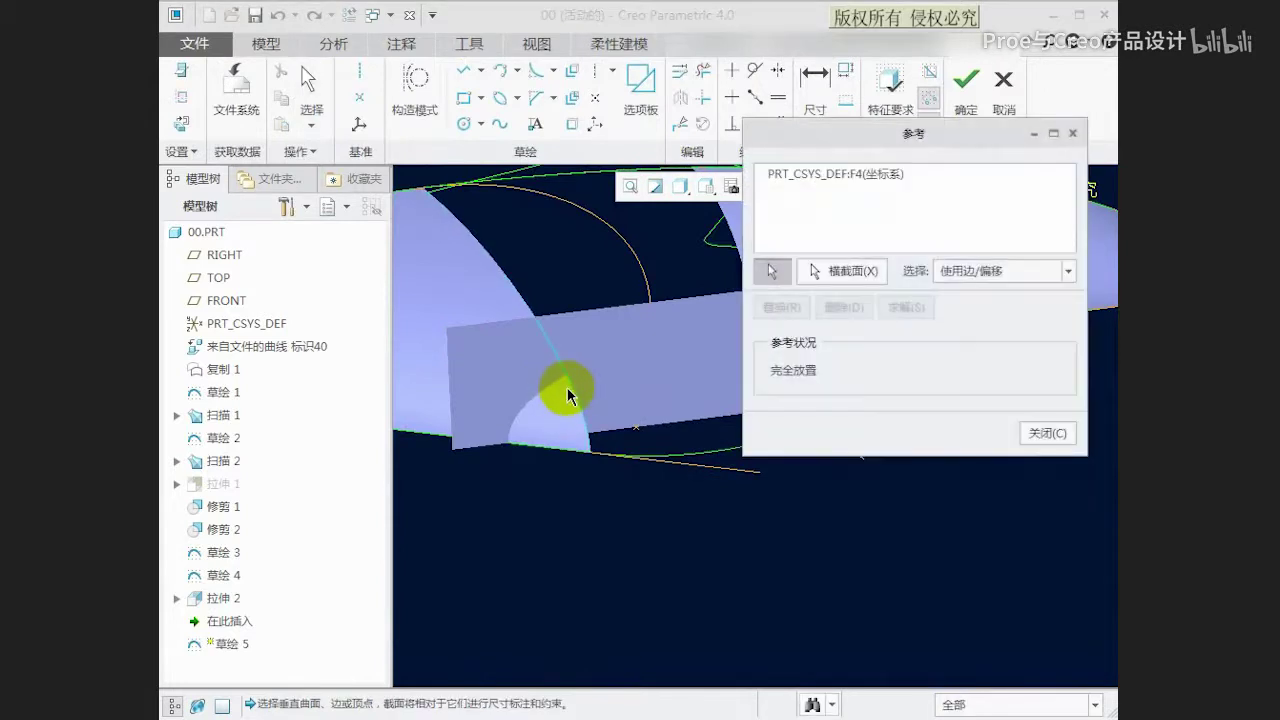
left_click(840, 270)
left_click(497, 330)
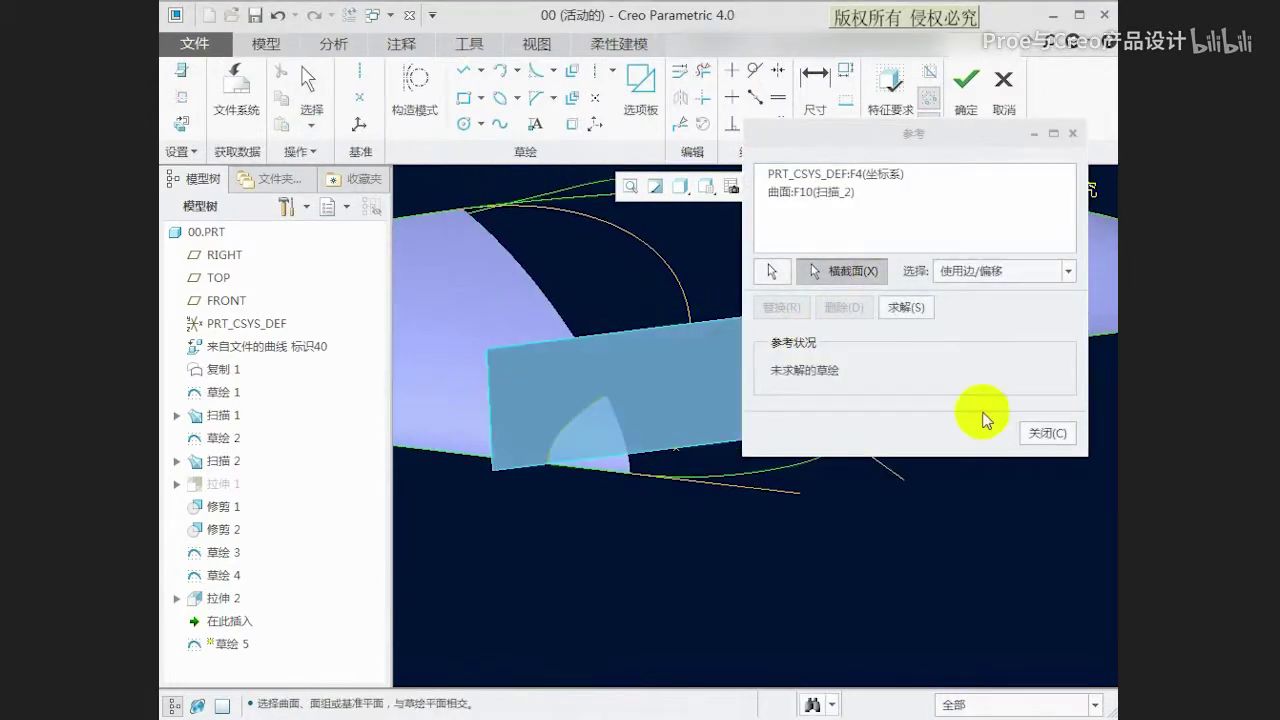
middle_click(740, 385)
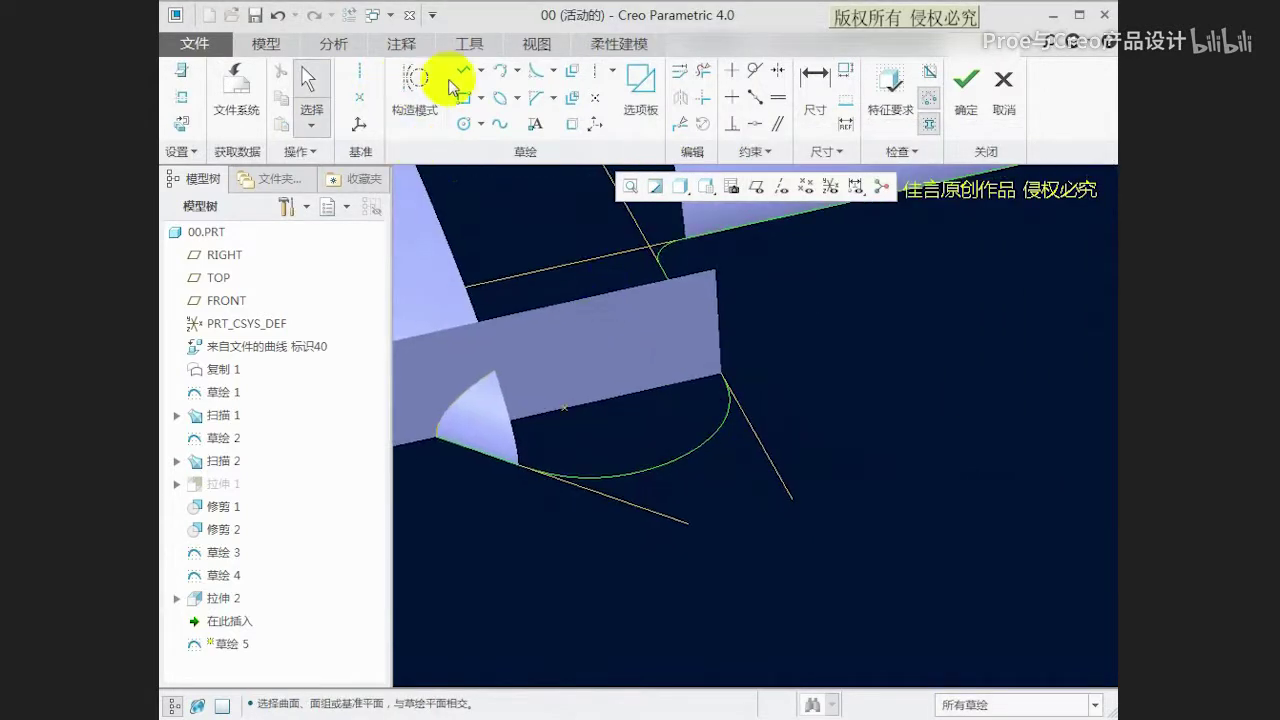
Step: Add the extruded plane's corner vertex as a sketch reference
scroll(727, 405, "down", 2)
scroll(708, 400, "down", 2)
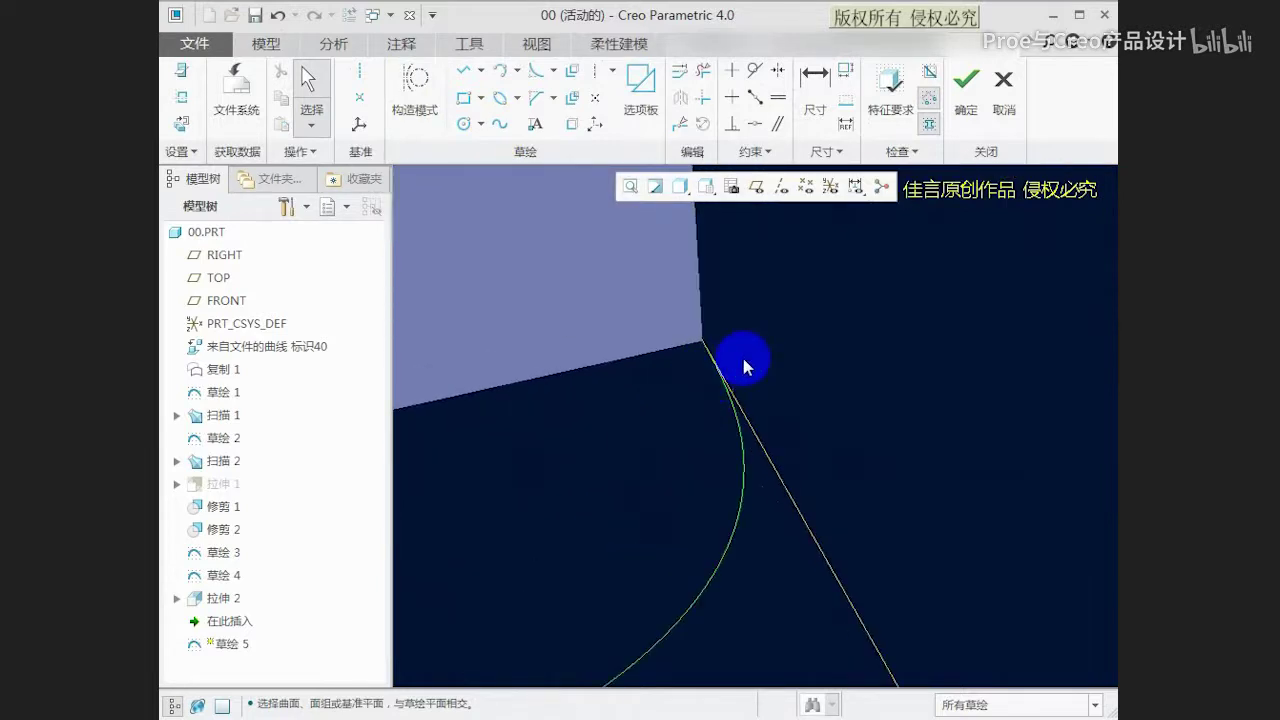
scroll(838, 354, "up", 1)
scroll(834, 355, "up", 1)
scroll(848, 364, "up", 1)
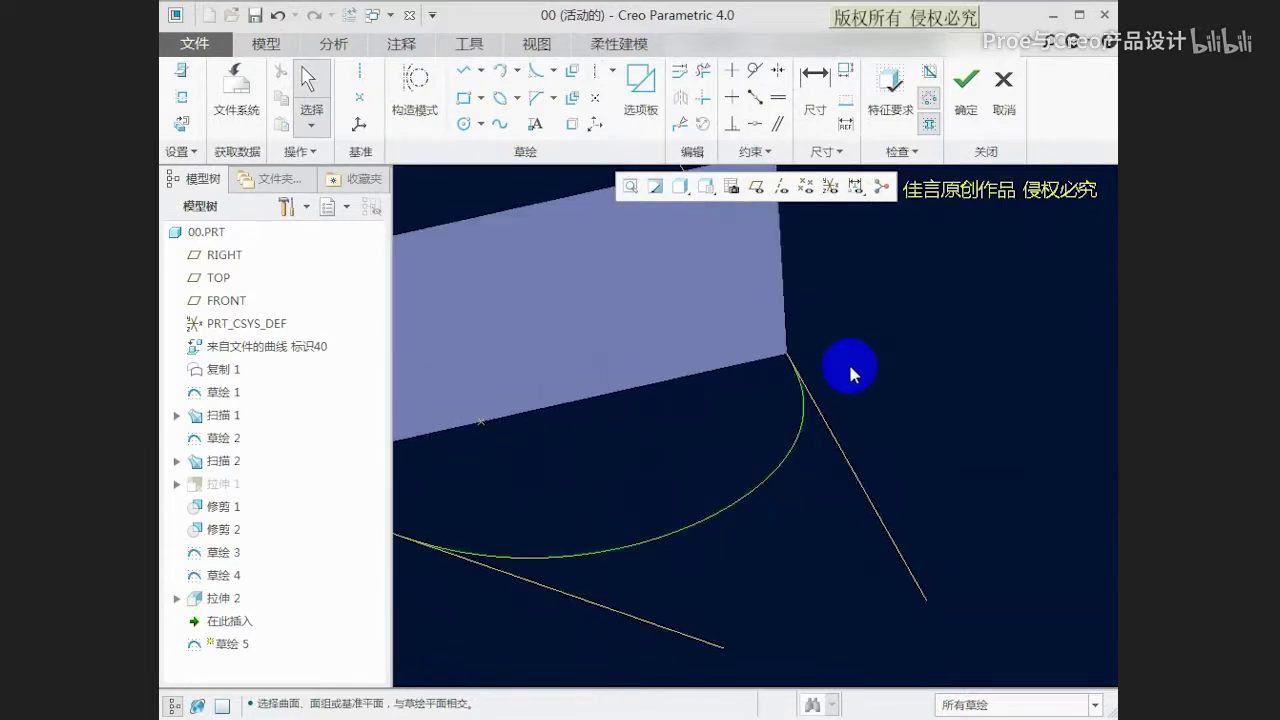
middle_click_drag(850, 373, 871, 457)
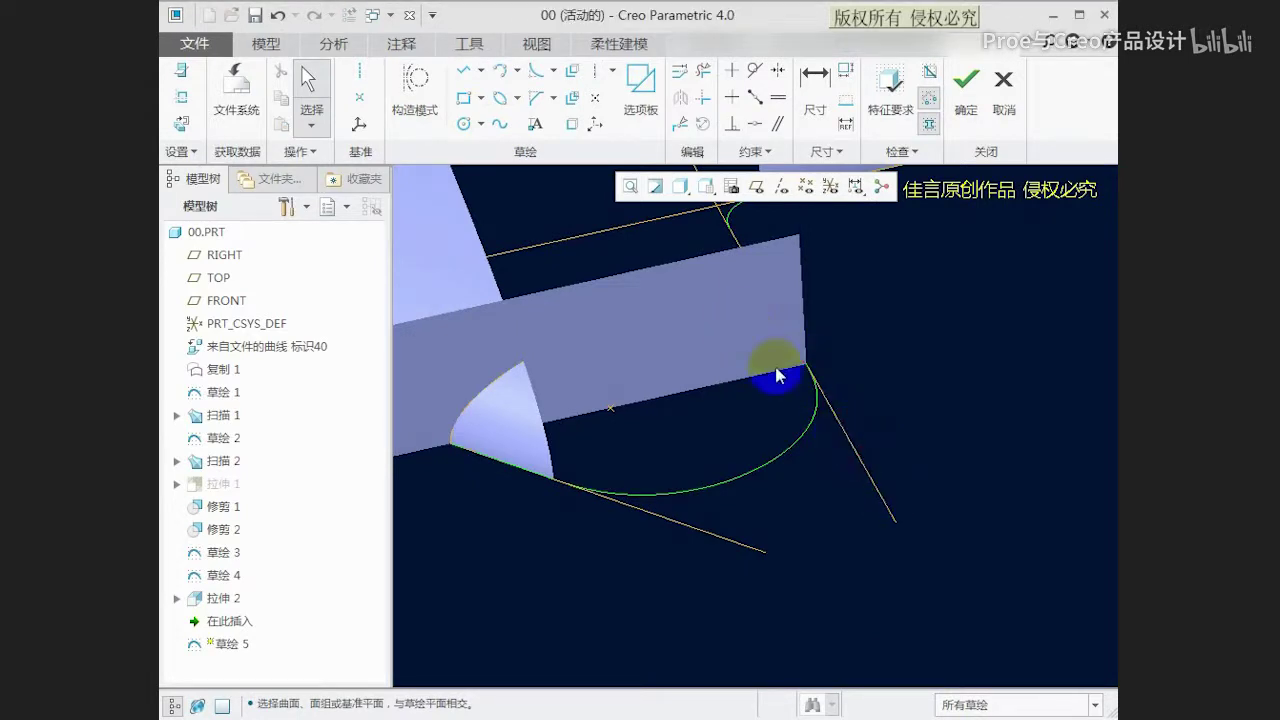
middle_click_drag(778, 376, 773, 450)
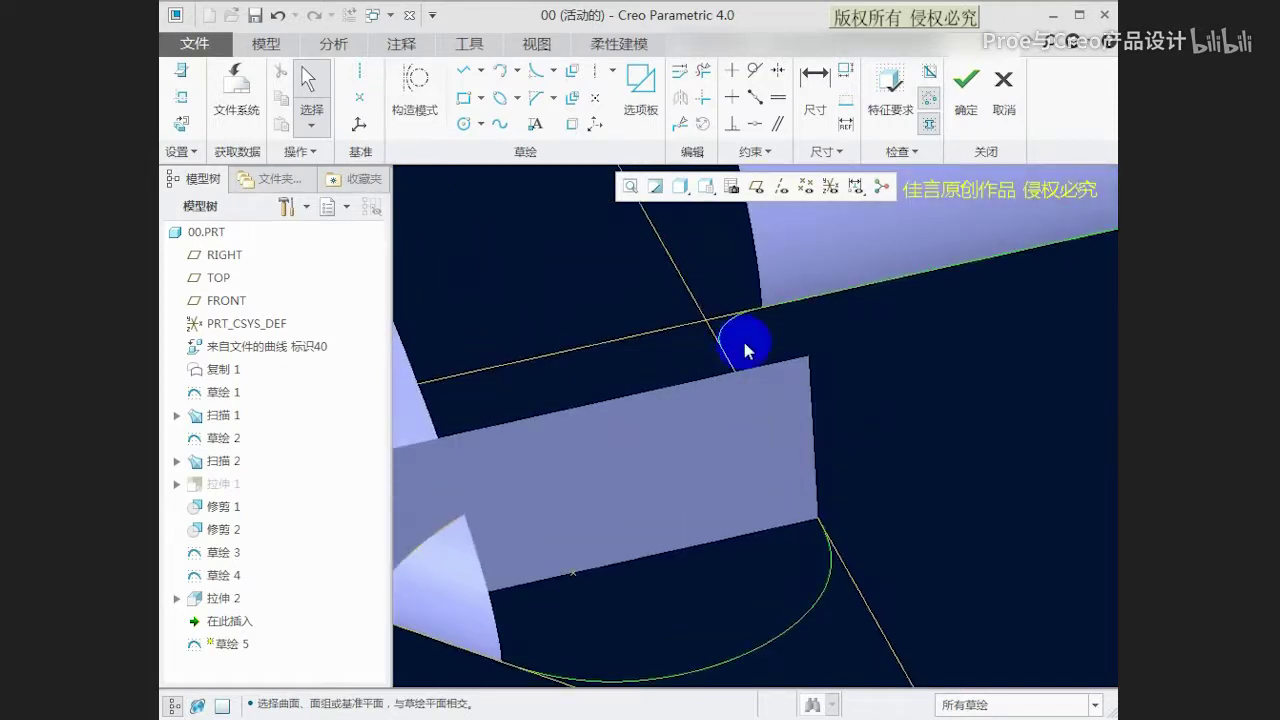
middle_click_drag(744, 344, 728, 316)
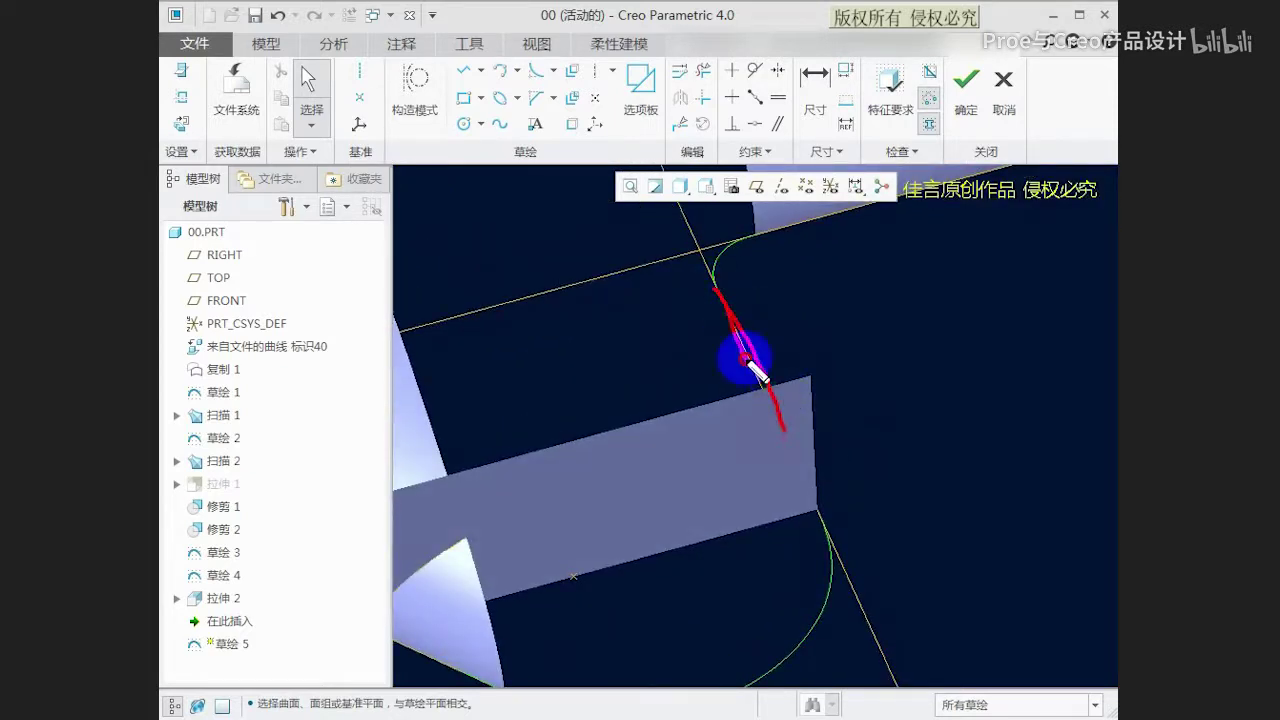
middle_click_drag(814, 466, 800, 440)
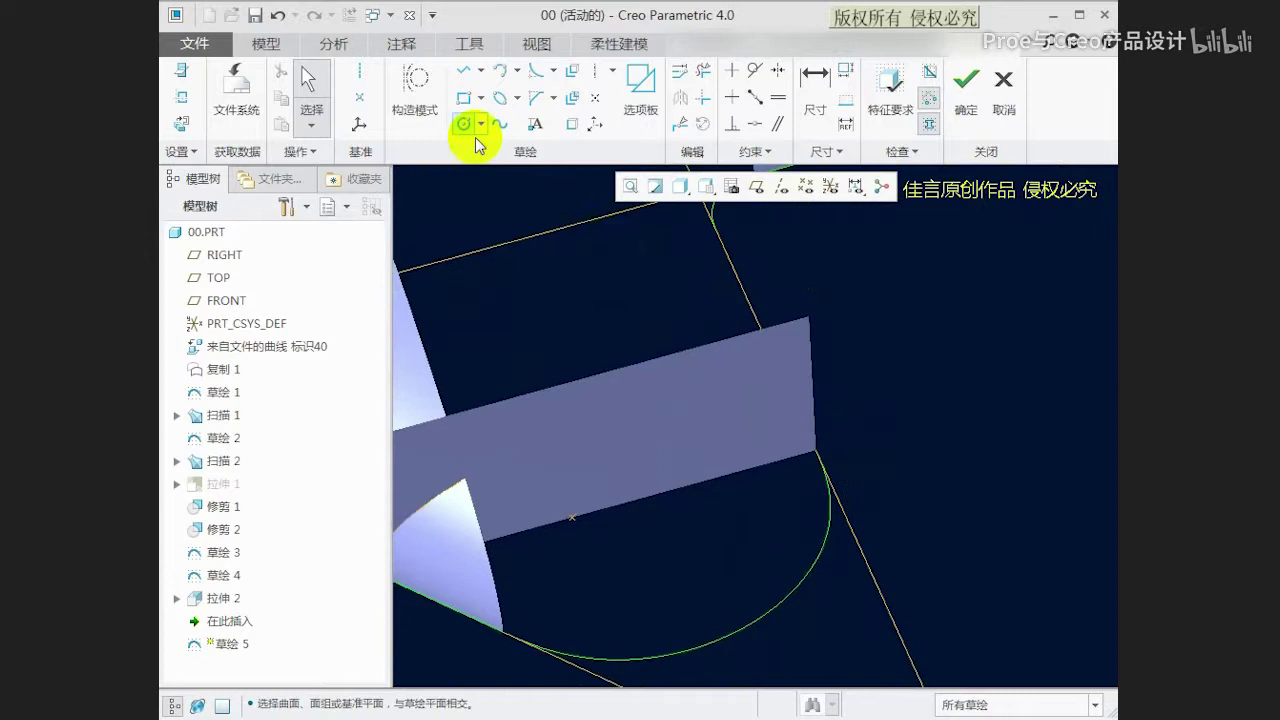
left_click(184, 97)
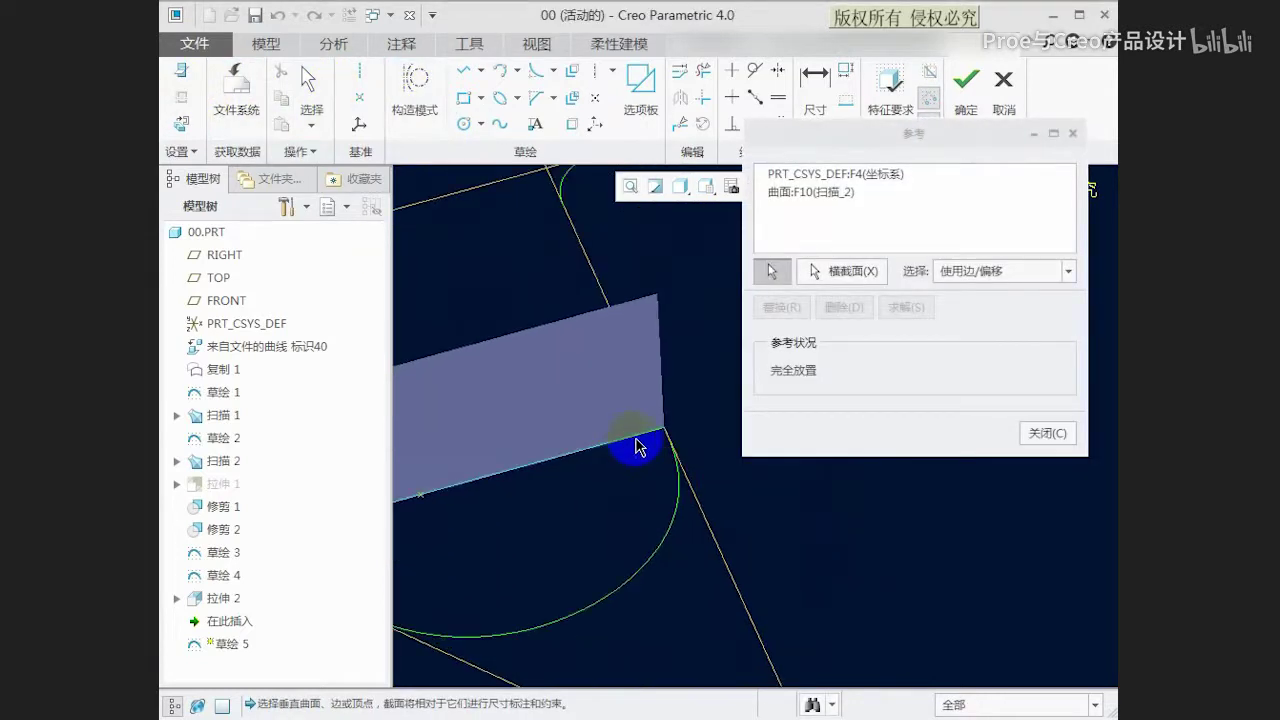
middle_click_drag(637, 447, 682, 426)
left_click(682, 426)
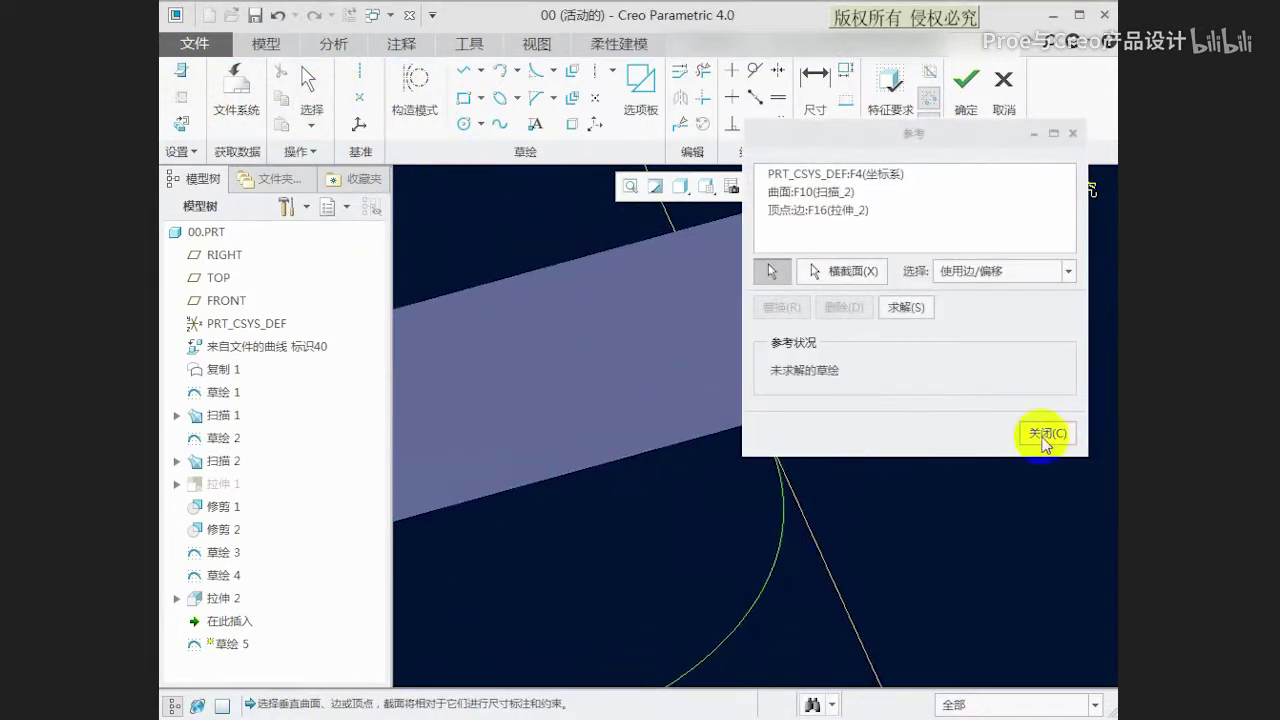
left_click(1043, 433)
Step: Draw a two-point spline from the sweep surface edge to the plane's corner
left_click(499, 123)
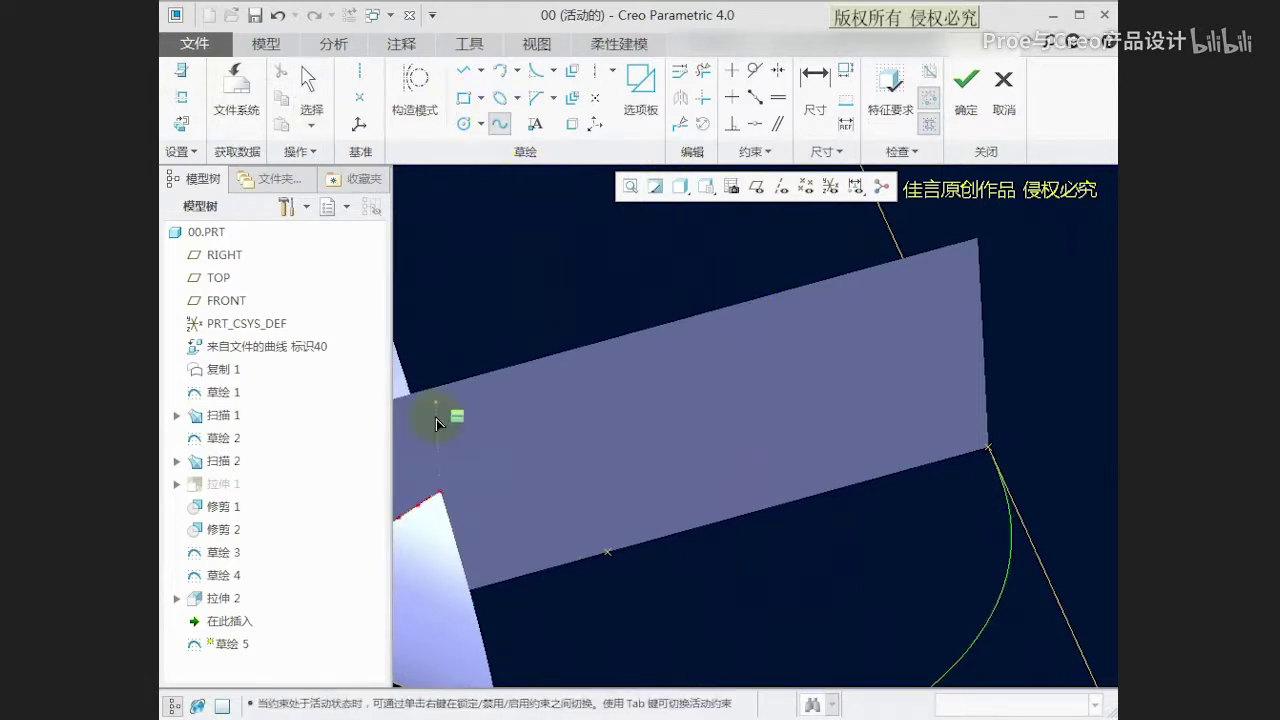
left_click(441, 495)
left_click(988, 447)
middle_click(1020, 409)
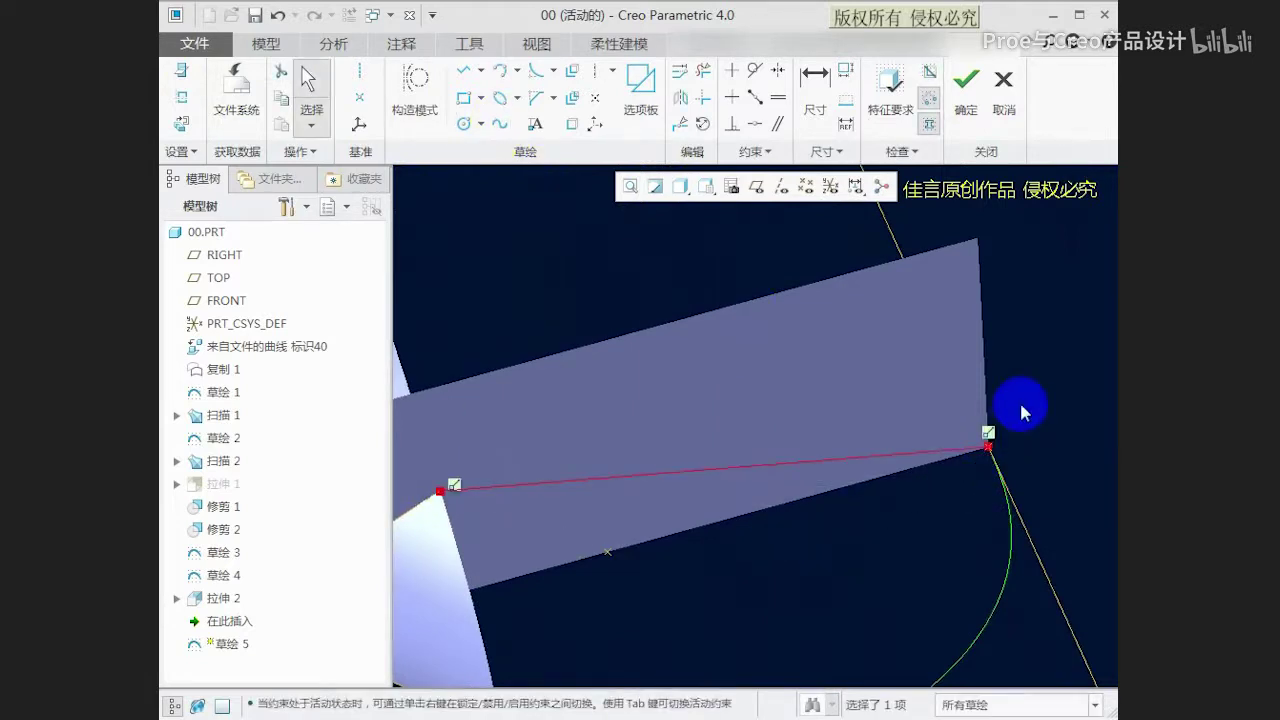
middle_click_drag(1020, 409, 898, 403)
Step: Make the spline tangent to the slanted line at its lower end
key("ctrl+5")
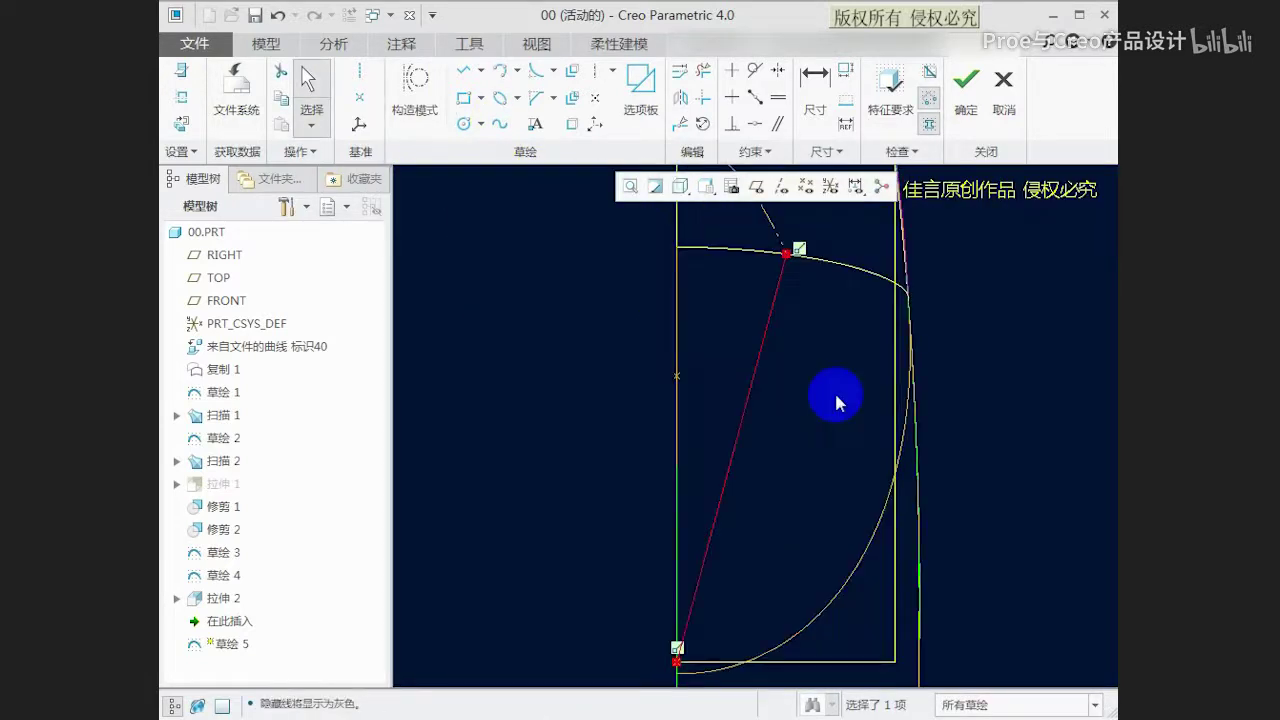
scroll(803, 418, "up", 2)
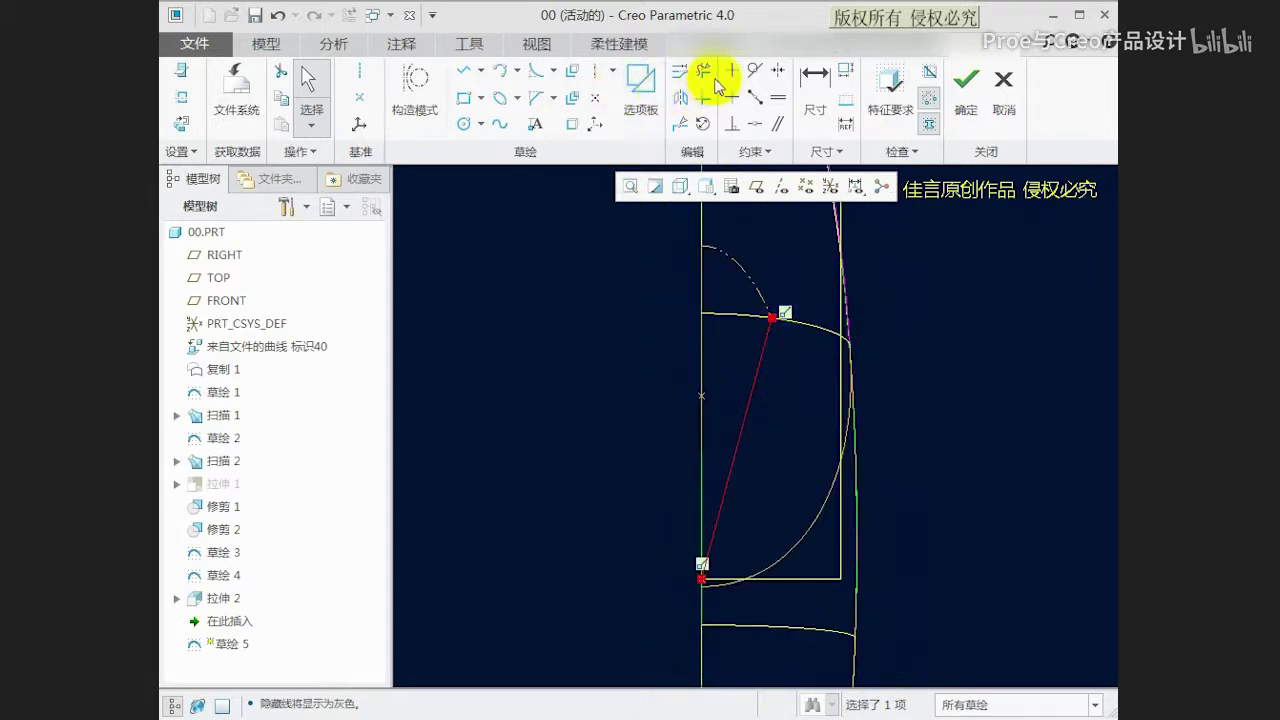
left_click(755, 70)
left_click(776, 345)
middle_click_drag(770, 383, 766, 437, "shift")
right_click(908, 490)
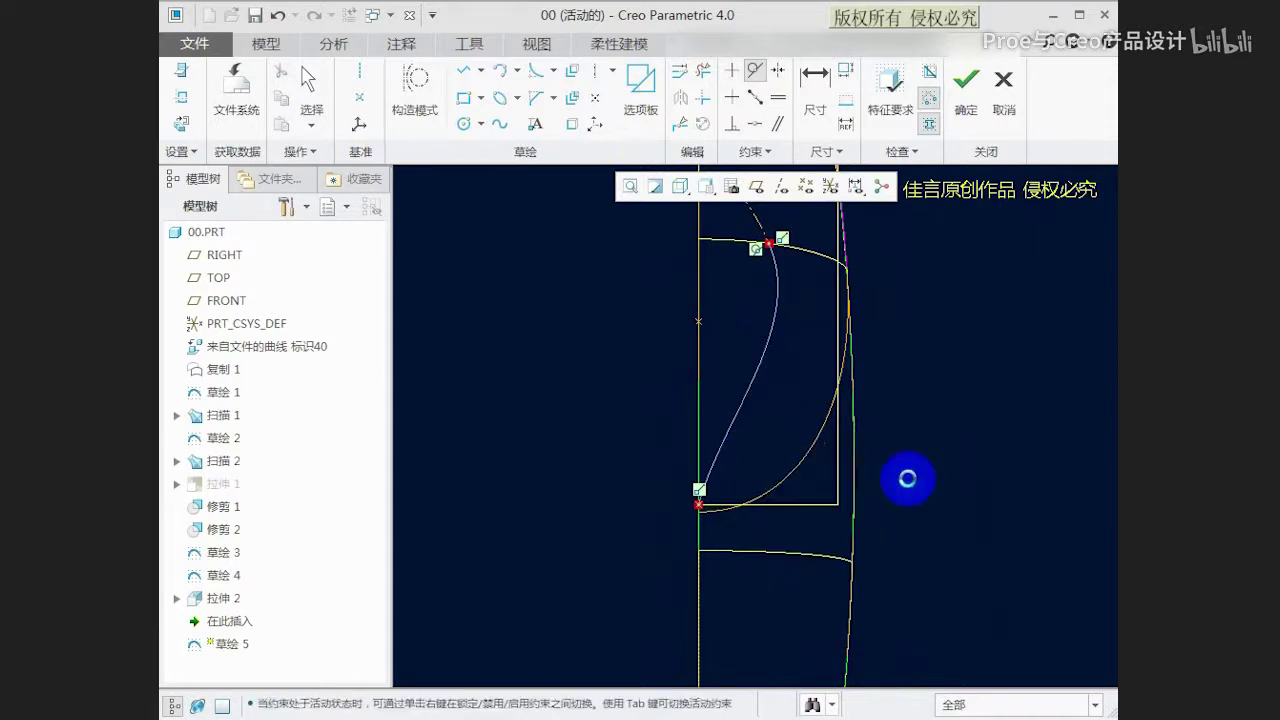
left_click(699, 501)
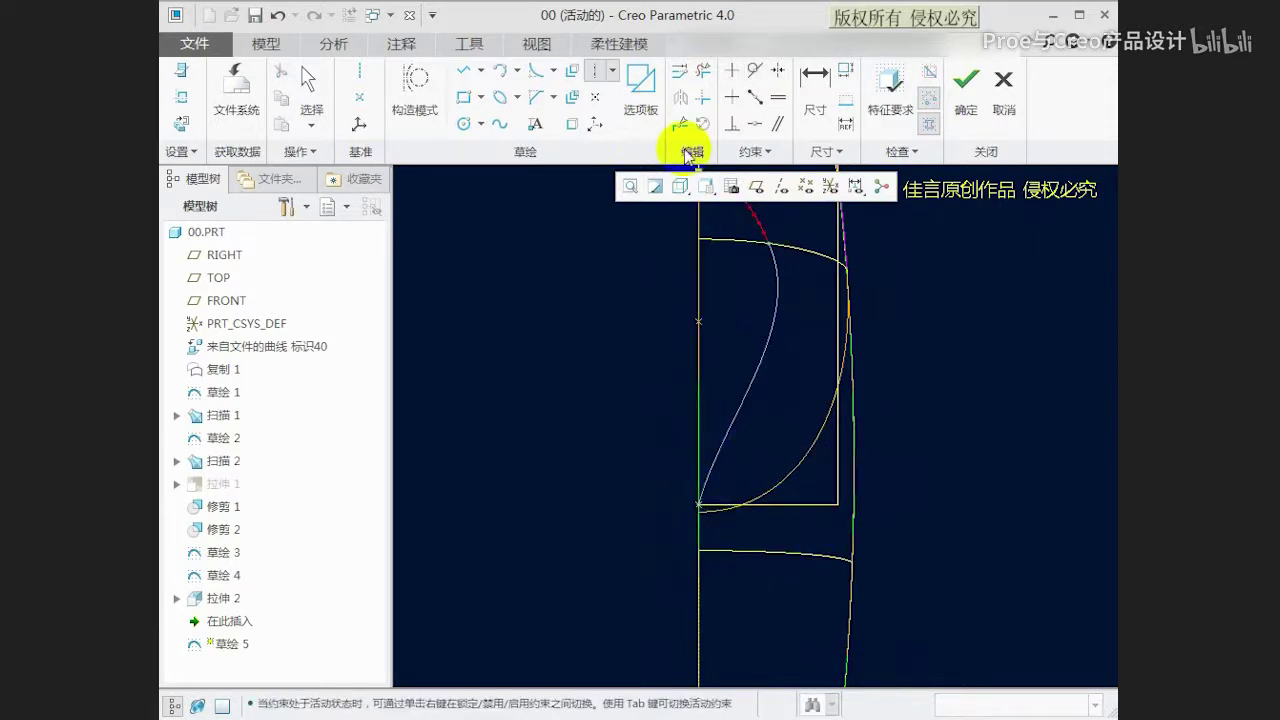
Step: Move the sketch corner point into place and dimension the spline's angle to 90°
scroll(711, 630, "up", 3)
left_click_drag(692, 531, 687, 555)
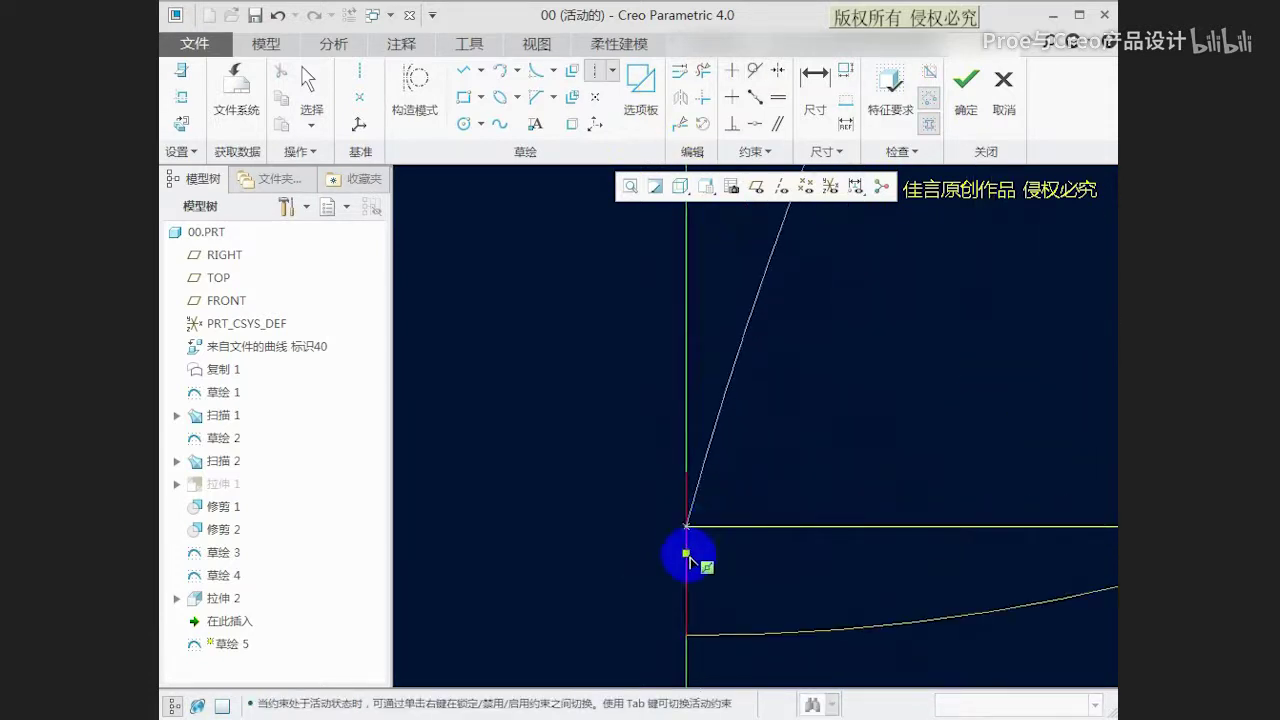
left_click_drag(726, 487, 705, 492)
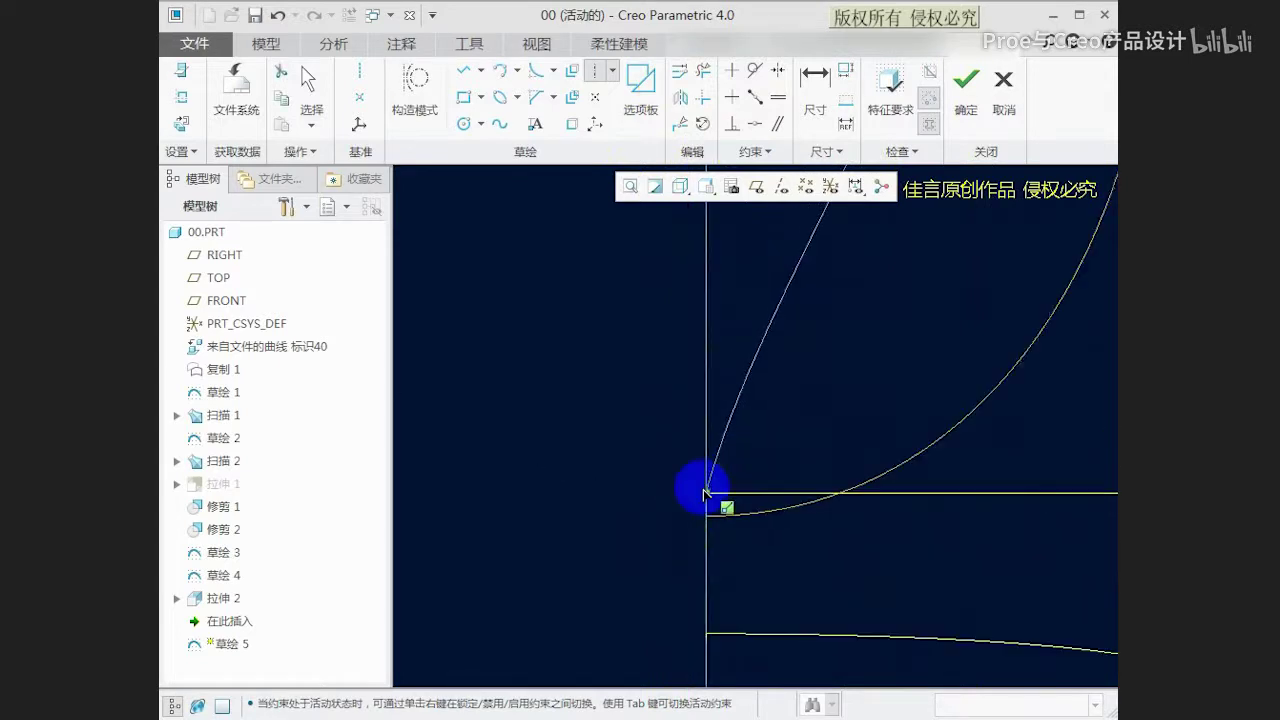
left_click(815, 75)
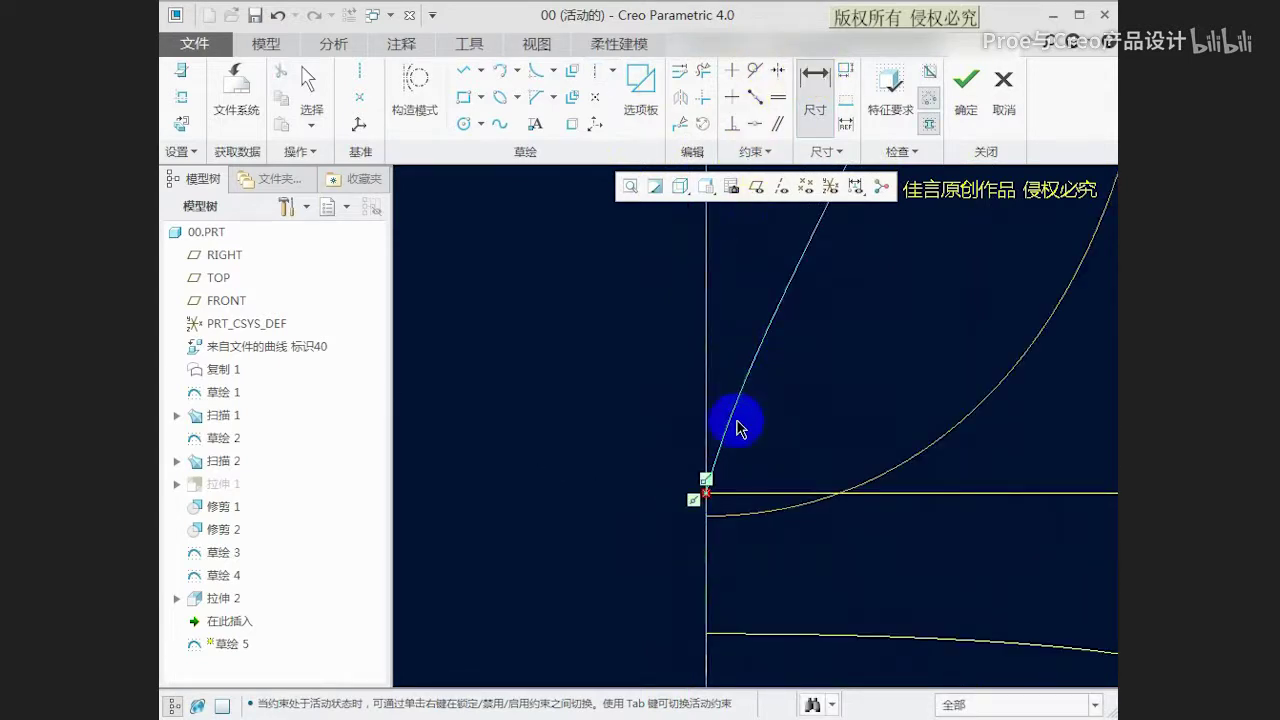
type("90")
key("Return")
scroll(724, 388, "up", 2)
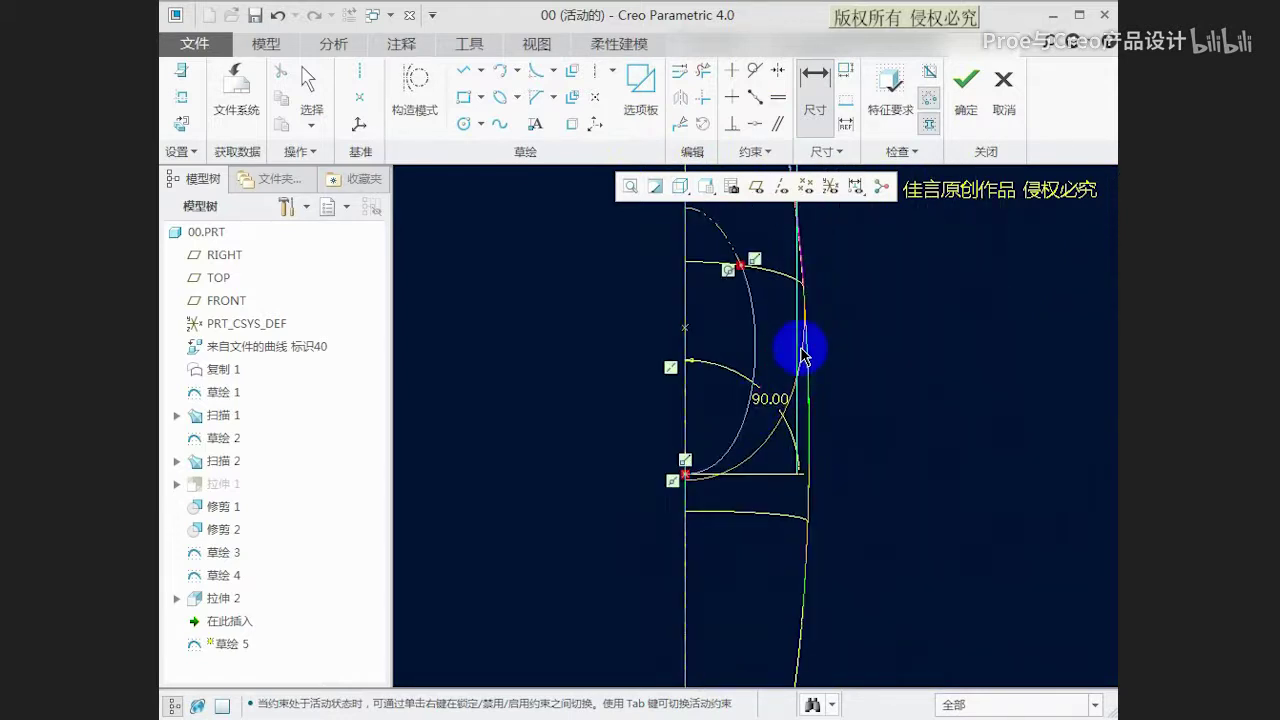
middle_click(808, 351)
Step: Smooth the spline by dragging a control point with curvature shown, then finish Sketch 5
left_click(758, 352)
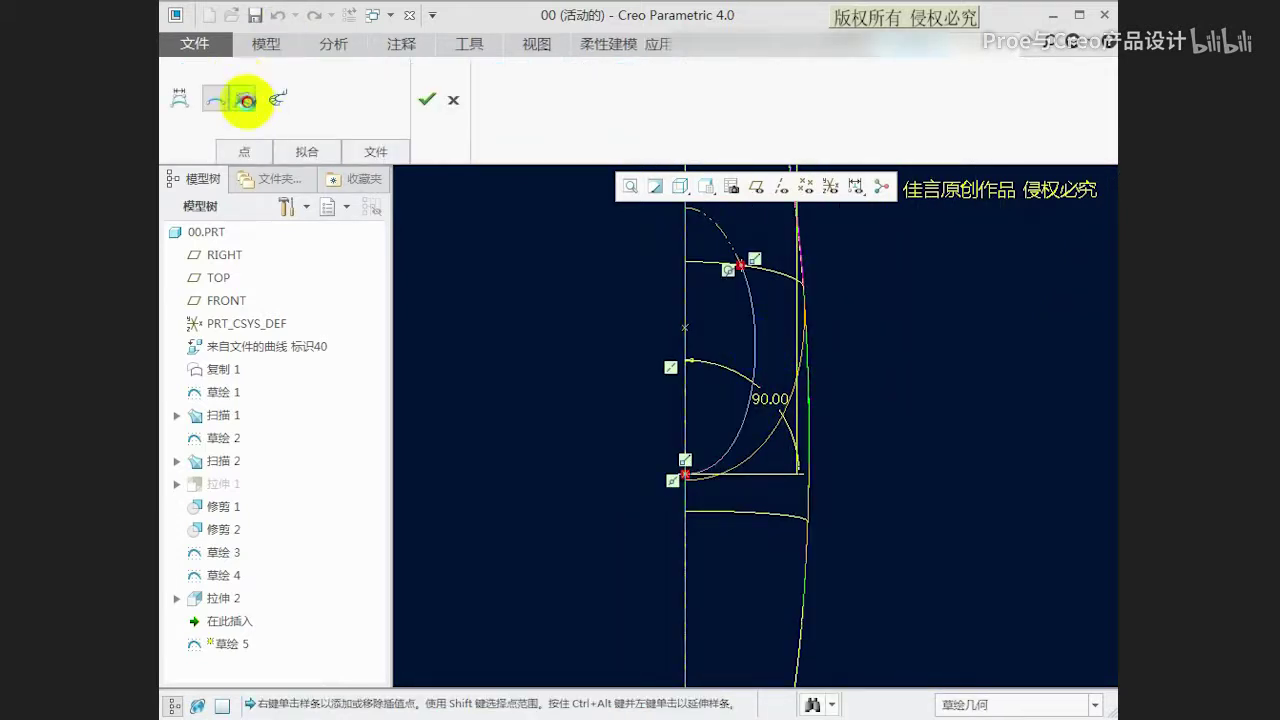
left_click(245, 100)
left_click(278, 97)
scroll(814, 414, "down", 2)
scroll(743, 277, "down", 1)
scroll(725, 375, "down", 2)
mouse_move(719, 398)
left_mouse_down()
mouse_move(743, 483)
mouse_move(755, 468)
left_mouse_up()
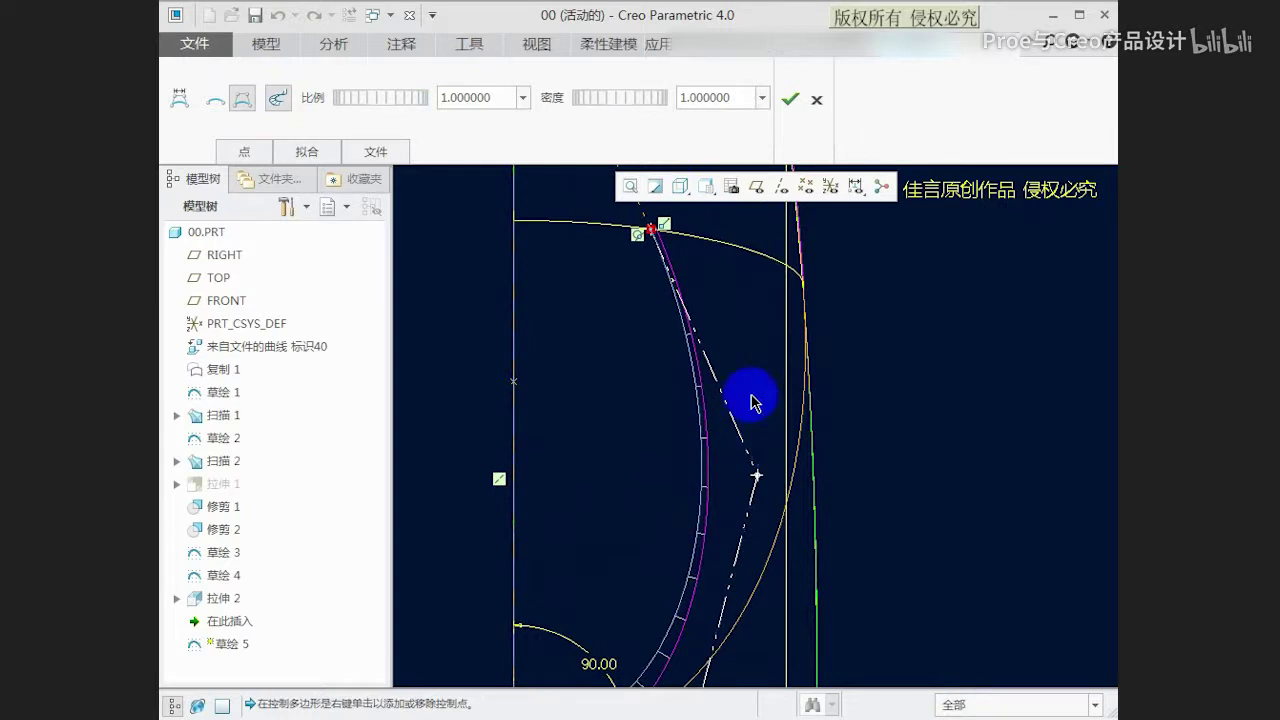
scroll(755, 405, "up", 2)
left_click(790, 99)
left_click(971, 82)
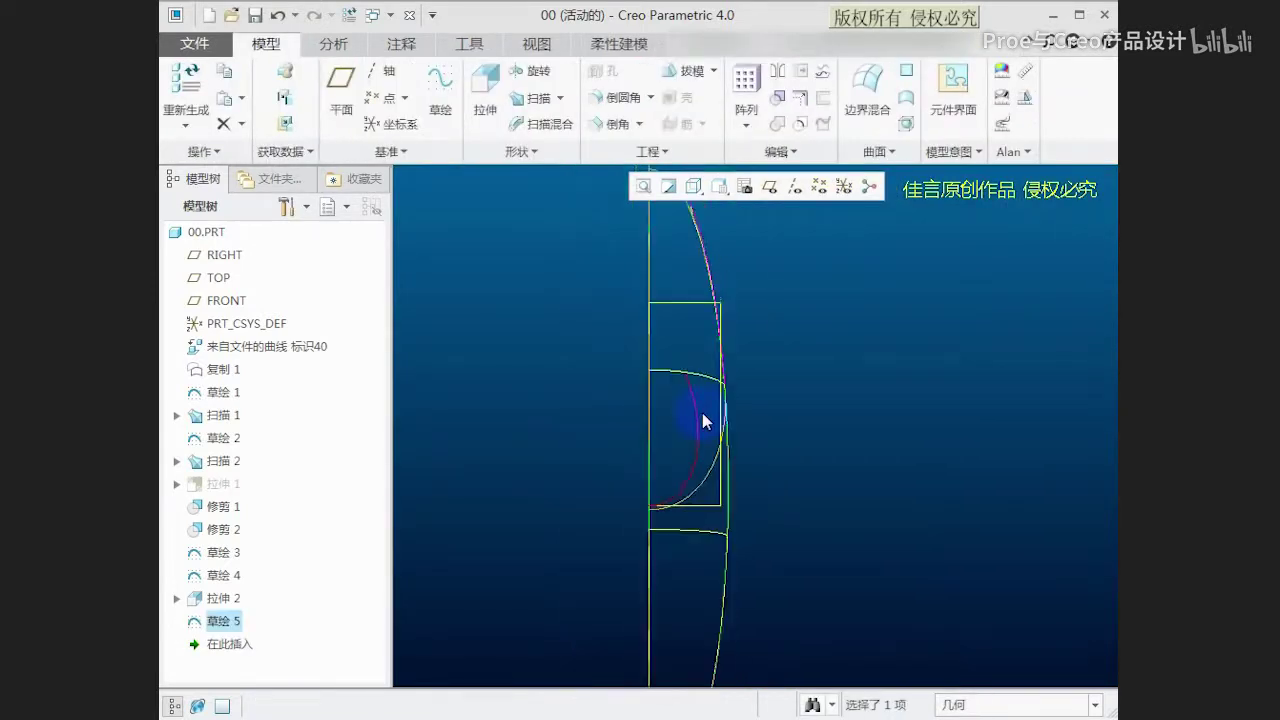
Step: Hide the 拉伸 2 surface
left_click(726, 513)
left_click(782, 444)
mouse_move(785, 448)
middle_mouse_down()
mouse_move(703, 458)
mouse_move(749, 443)
mouse_move(777, 406)
middle_mouse_up()
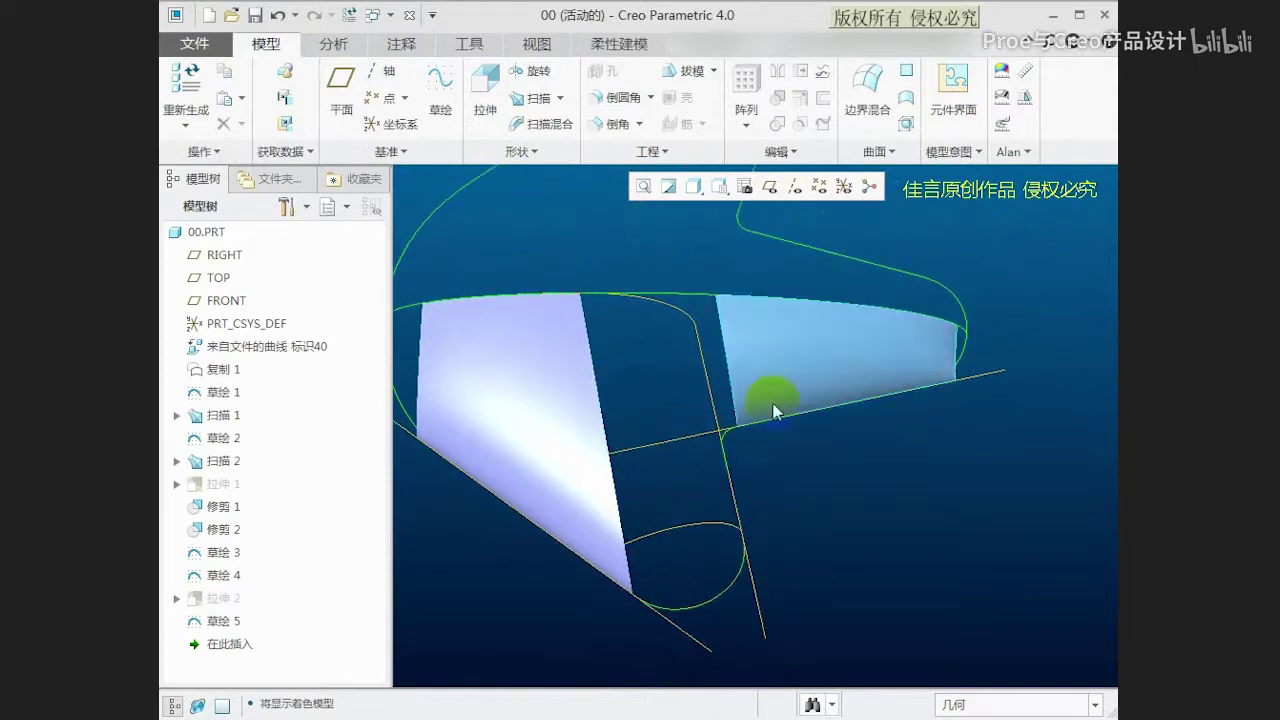
Step: Build a boundary blend from the gap's top and lower edges and its two side edges
left_click(868, 82)
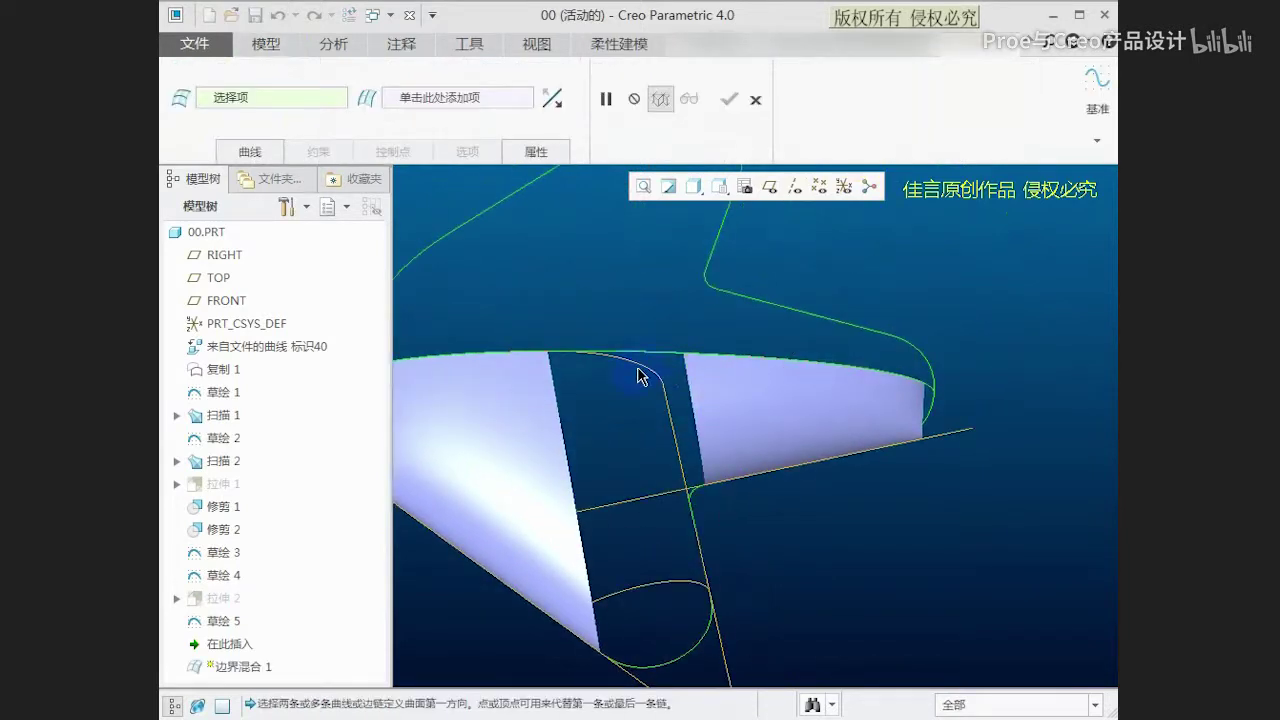
left_click(650, 376)
middle_click_drag(650, 376, 692, 505)
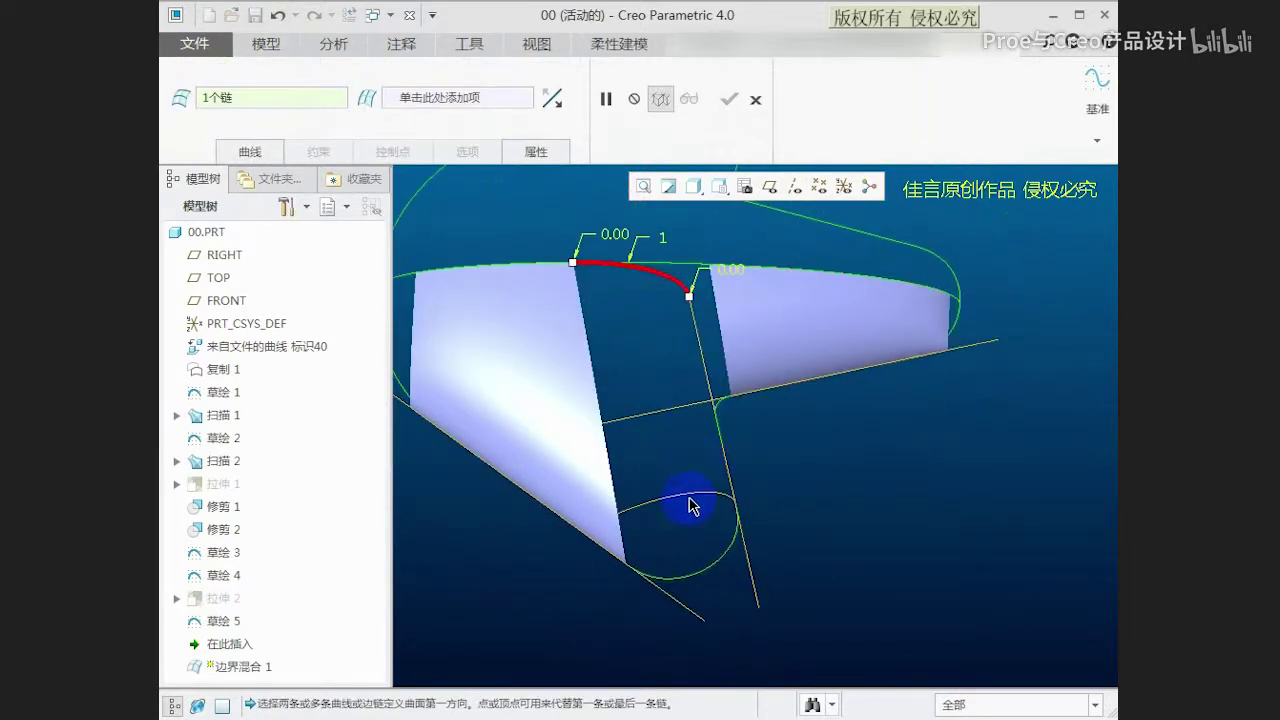
left_click(705, 500, "ctrl")
right_click(876, 210)
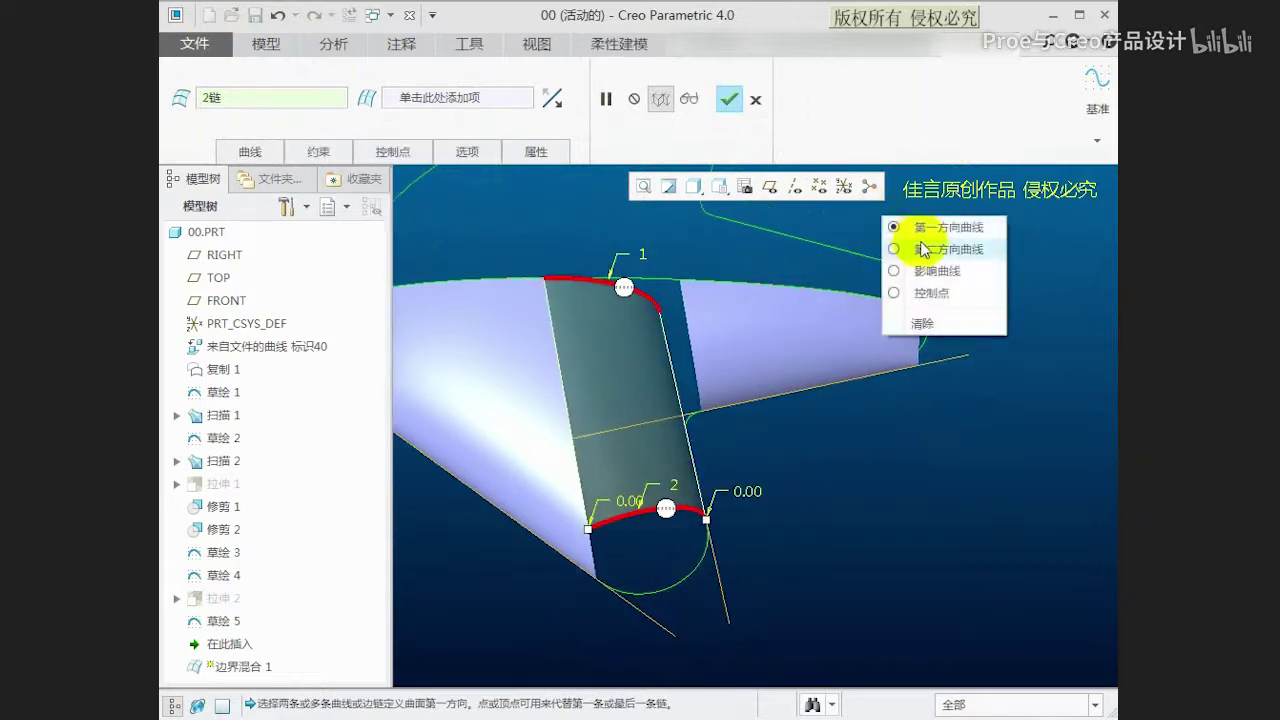
left_click(895, 245)
left_click(557, 357)
left_click(670, 360, "ctrl")
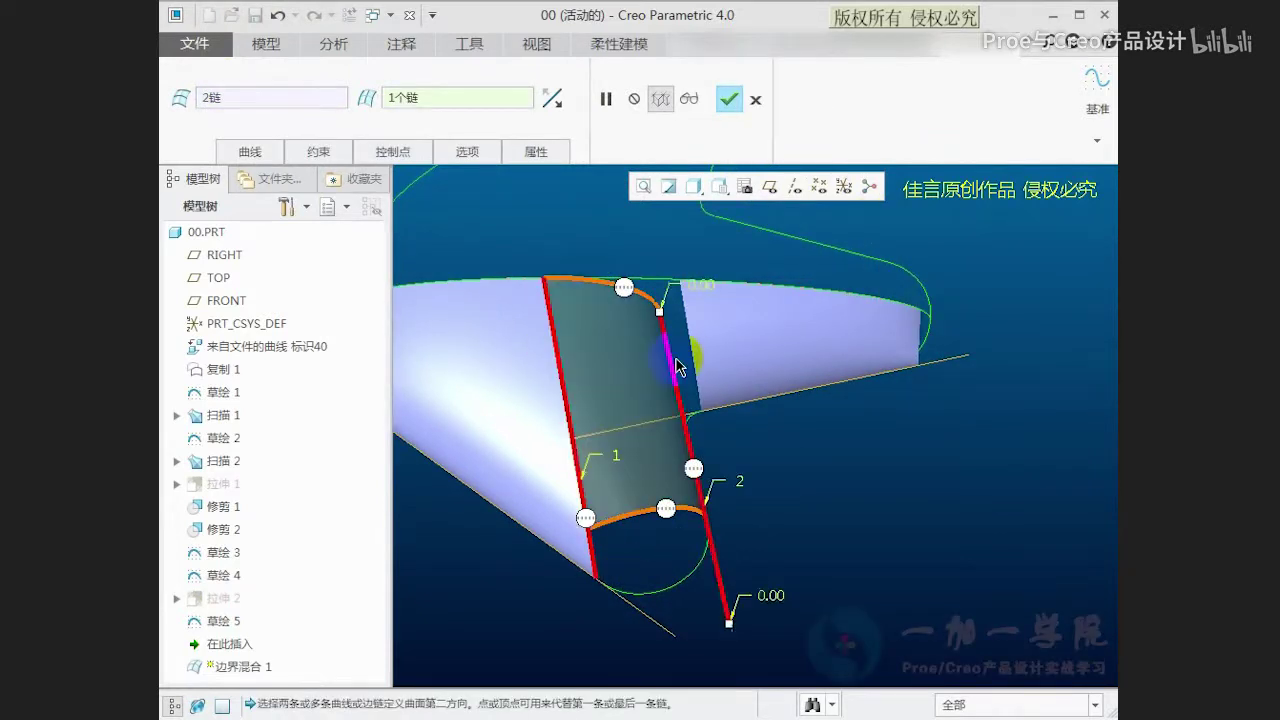
Step: Set the side edge's boundary condition to Normal and complete Boundary Blend 1
right_click(632, 333)
left_click(650, 409)
mouse_move(603, 580)
middle_mouse_down("shift")
mouse_move(600, 548)
mouse_move(633, 521)
middle_mouse_up("shift")
right_click(593, 537)
left_click(620, 558)
right_click(679, 454)
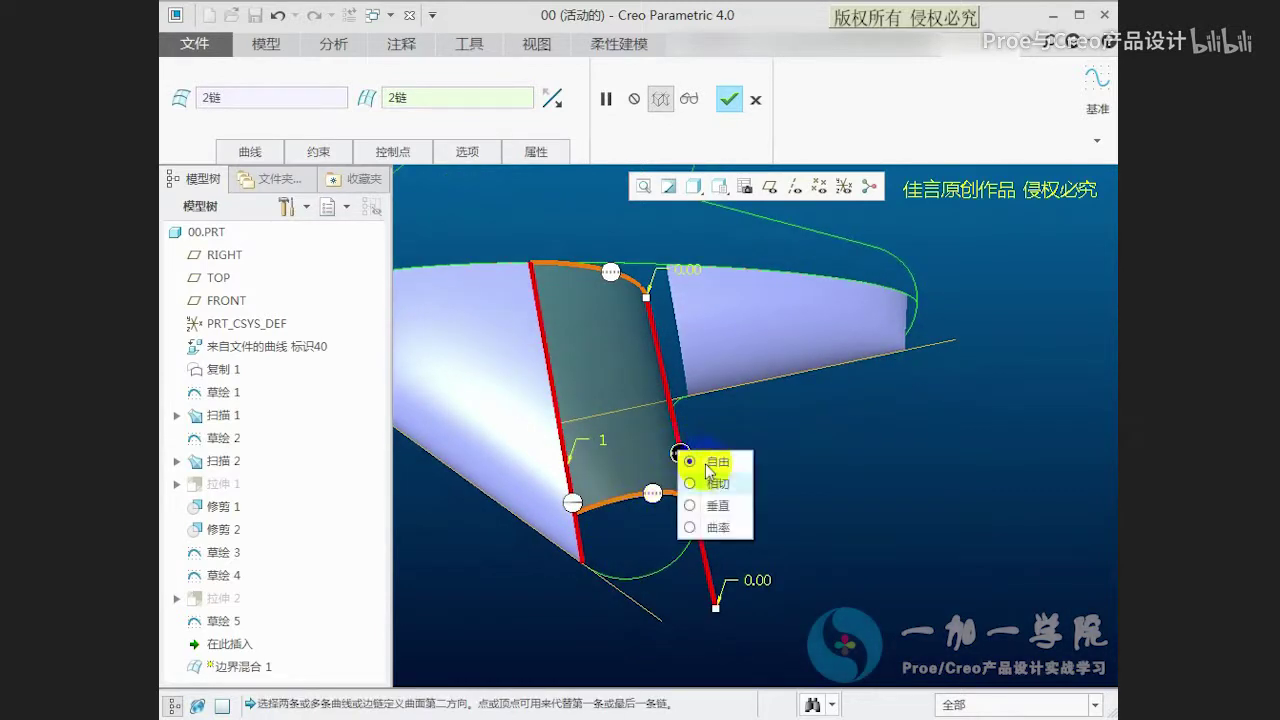
left_click(735, 512)
mouse_move(677, 450)
middle_mouse_down()
mouse_move(643, 465)
mouse_move(610, 418)
mouse_move(877, 514)
middle_mouse_up()
middle_click(616, 460)
mouse_move(689, 455)
middle_mouse_down()
mouse_move(663, 465)
mouse_move(720, 414)
mouse_move(689, 426)
mouse_move(699, 392)
middle_mouse_up()
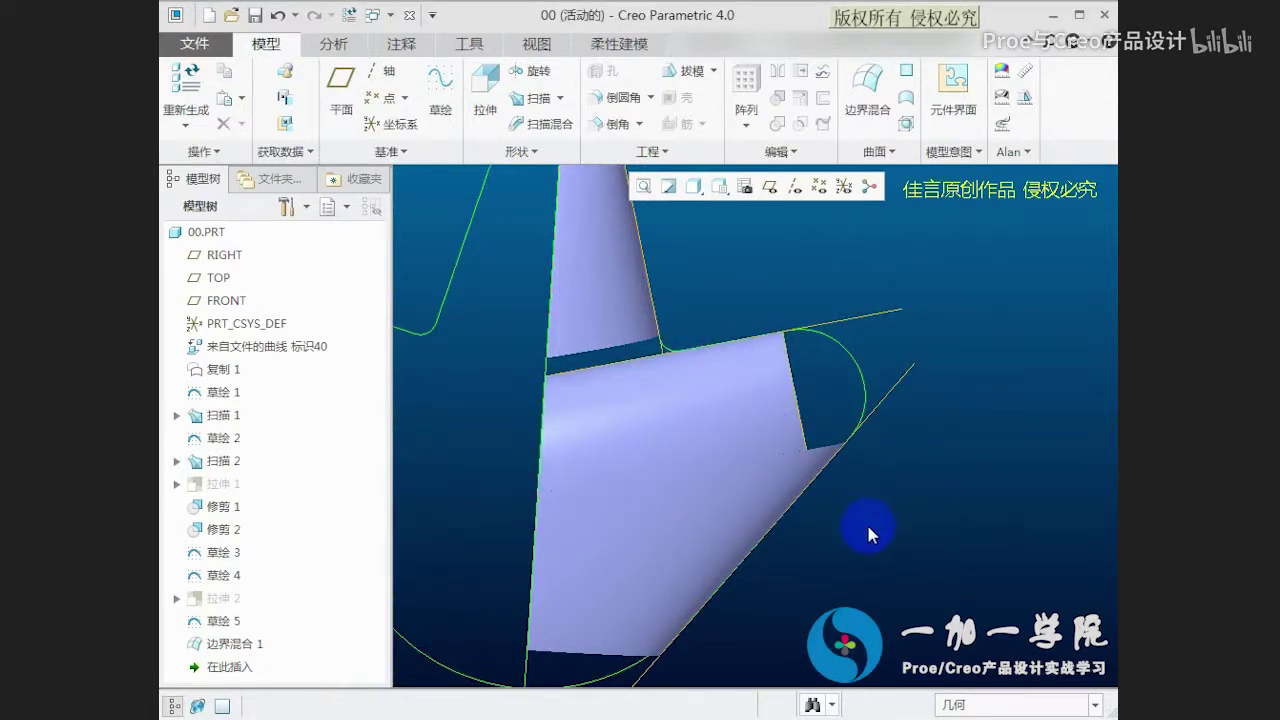
Step: Start an extrusion on the FRONT plane, referencing the curve end point at the upper surface edge
left_click_drag(688, 364, 700, 470)
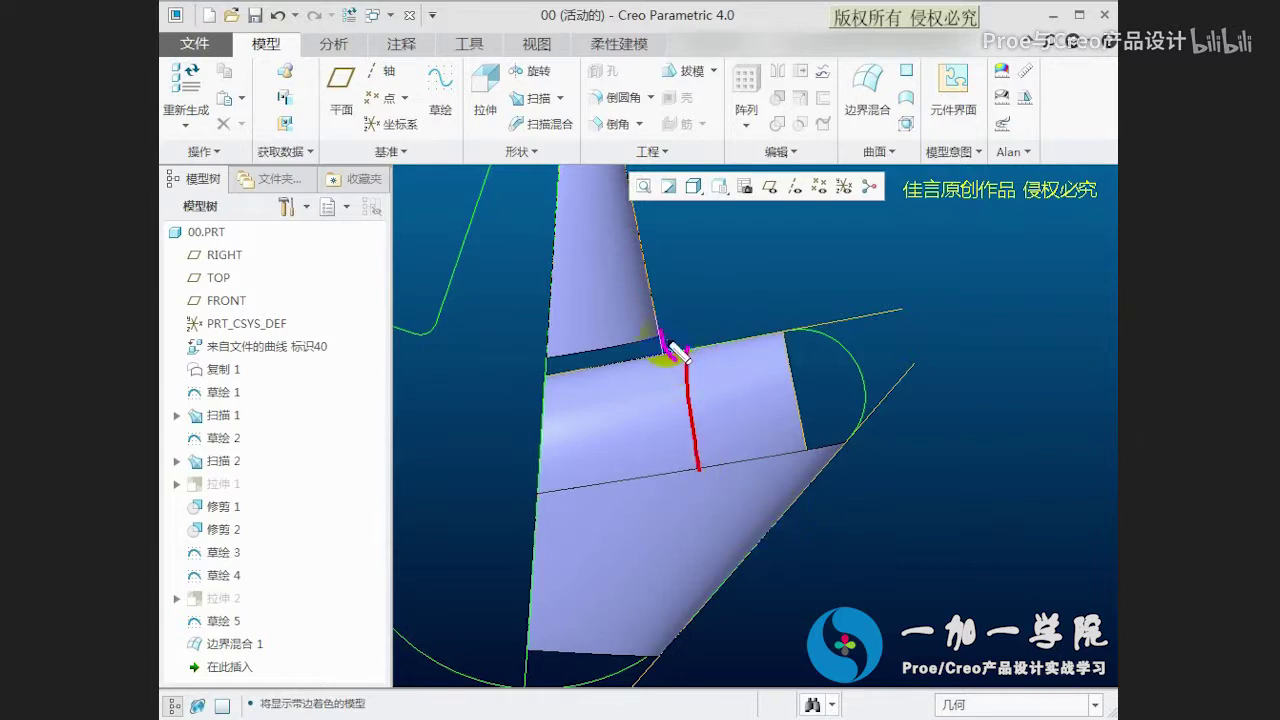
mouse_move(716, 469)
middle_mouse_down()
mouse_move(777, 466)
mouse_move(768, 313)
mouse_move(770, 453)
middle_mouse_up()
left_click(773, 190)
left_click(855, 300)
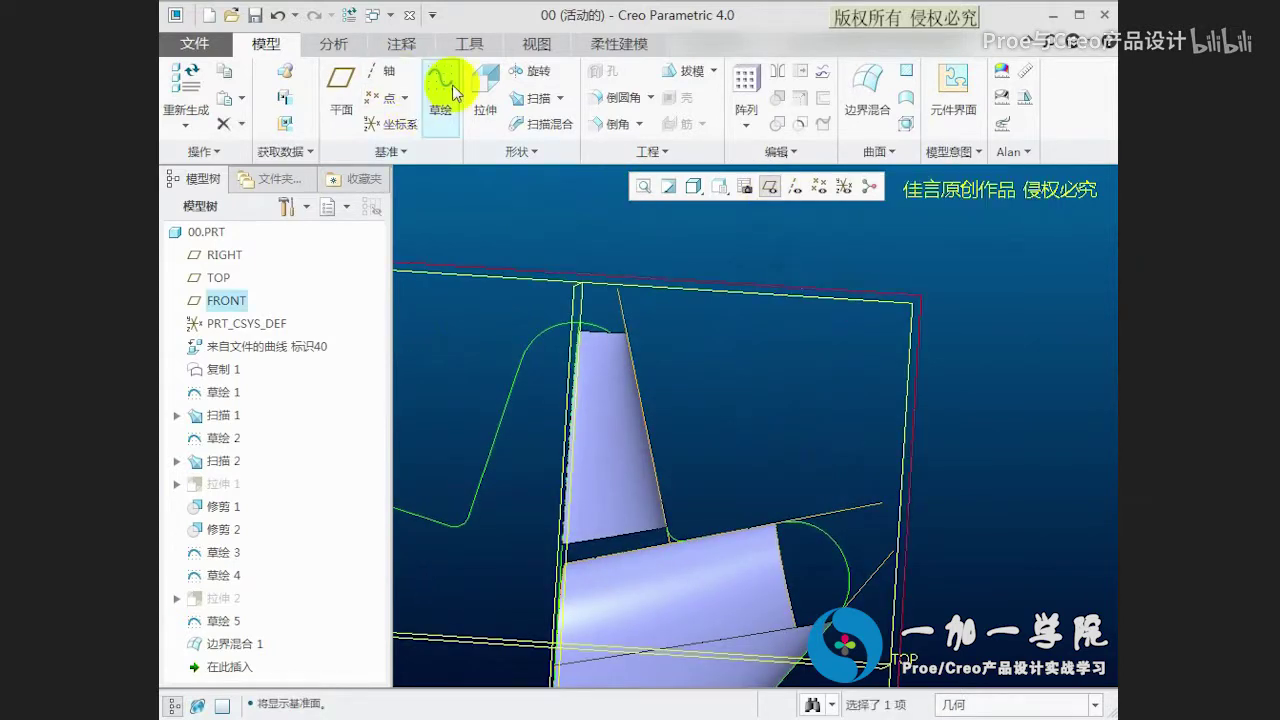
left_click(485, 92)
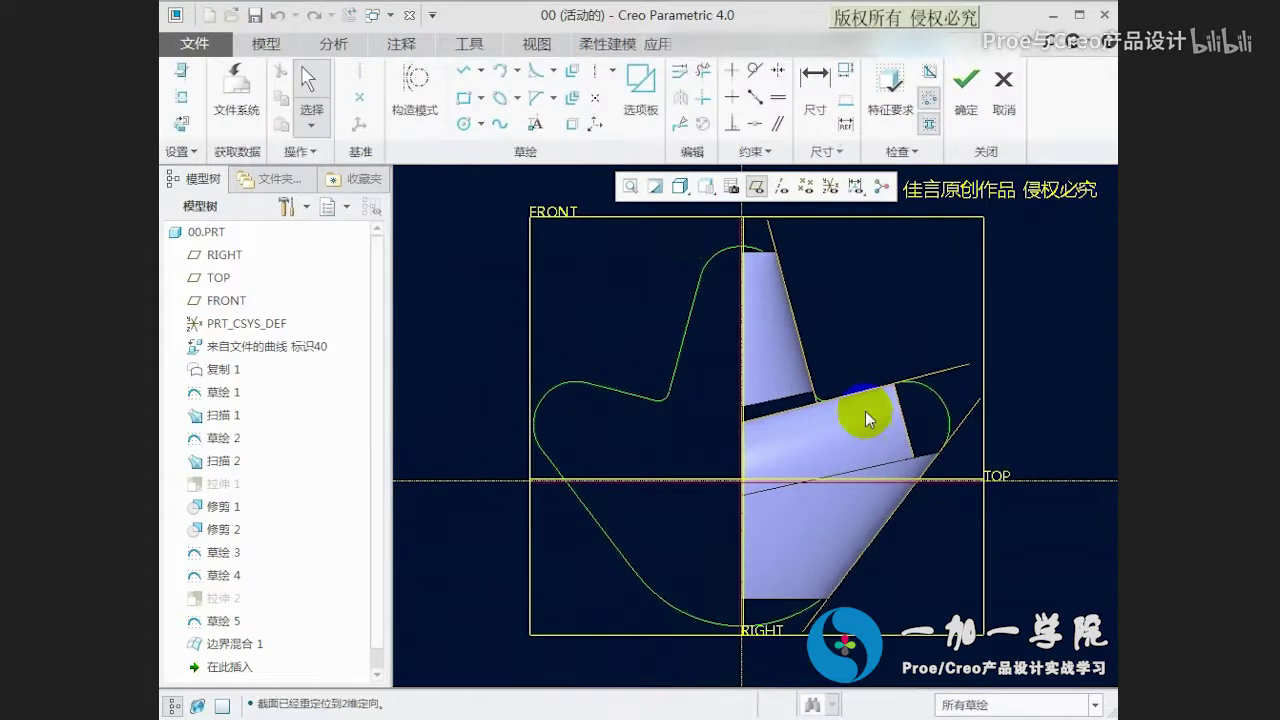
scroll(855, 412, "up", 3)
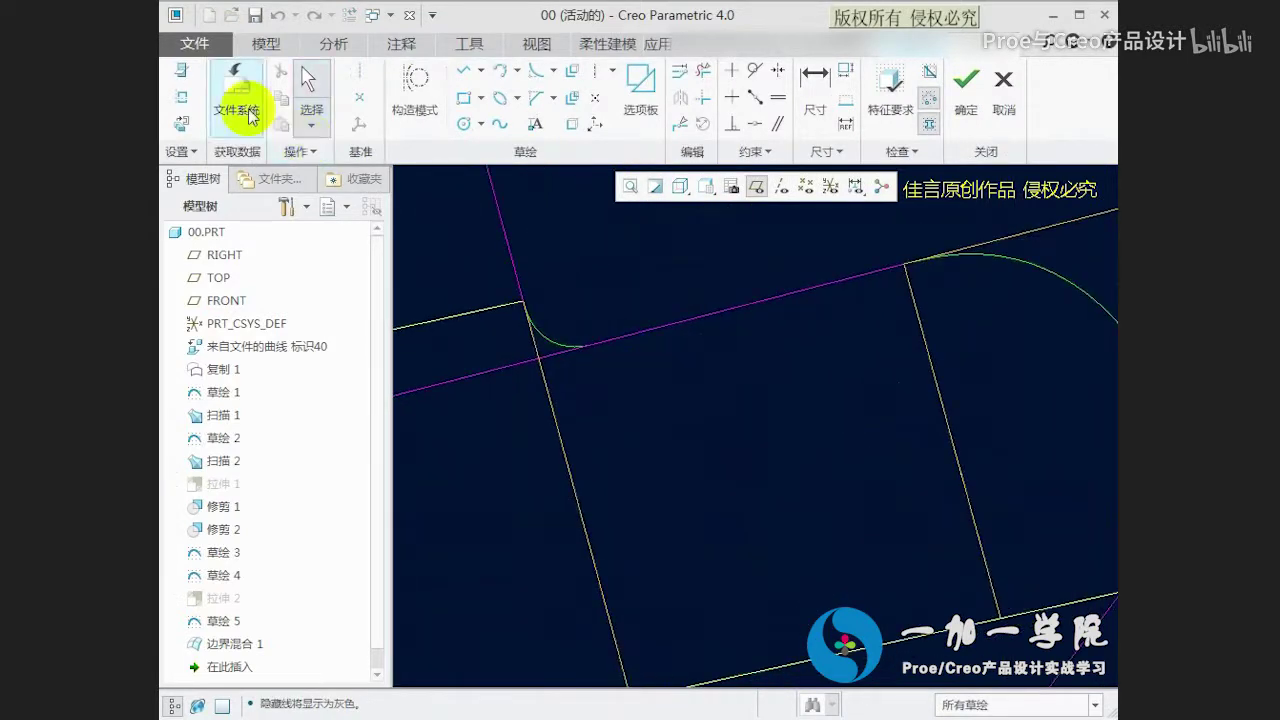
left_click(181, 97)
left_click(595, 347)
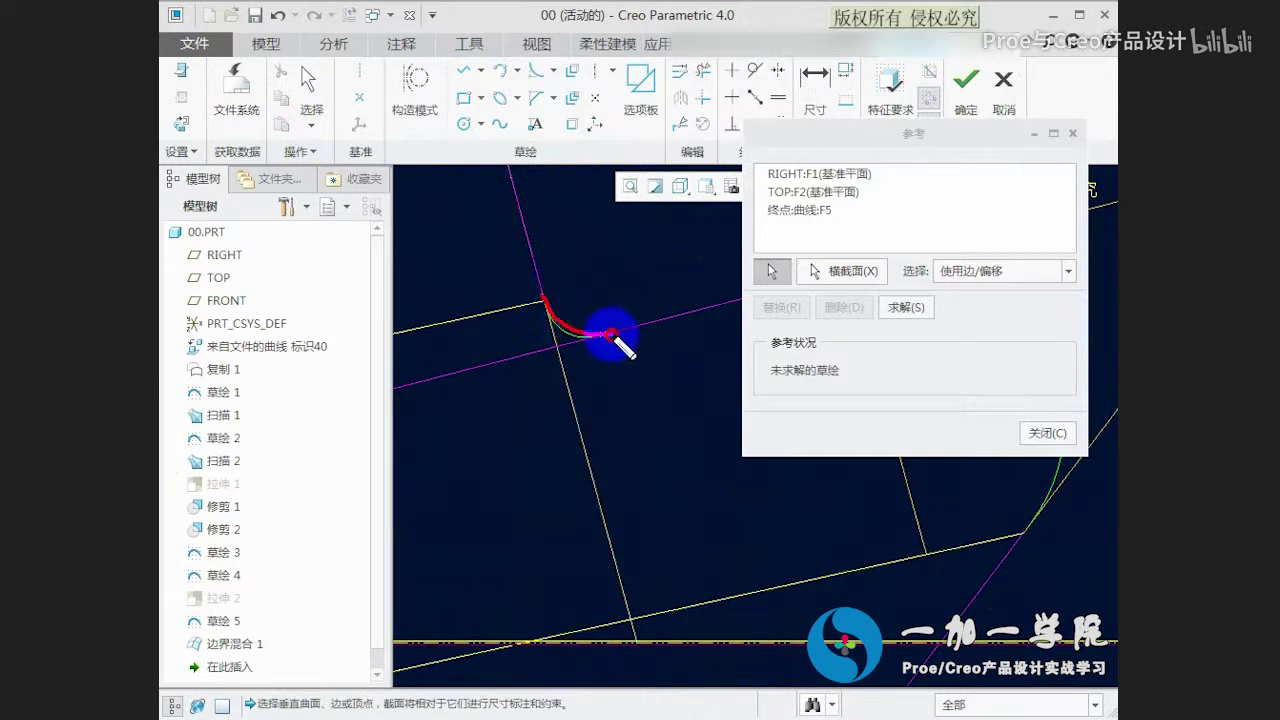
middle_click(646, 389)
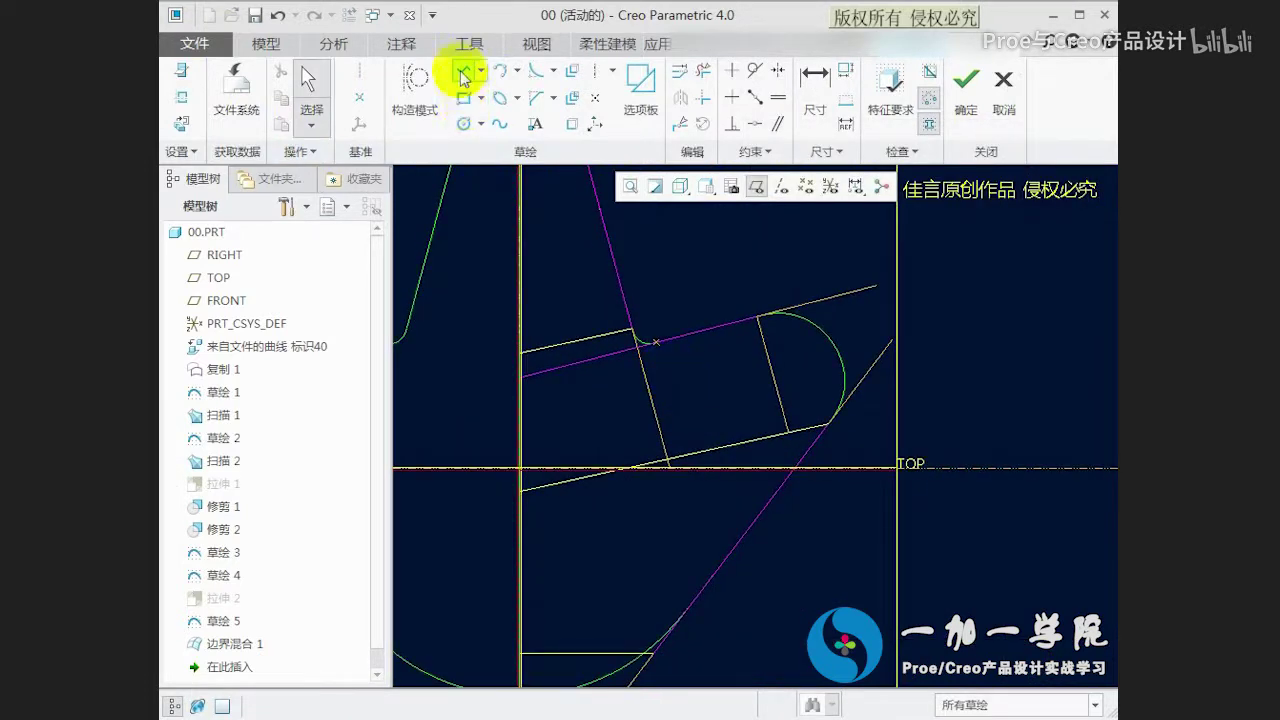
Step: Sketch a vertical line dropping from the upper surface edge to below the TOP plane
key("ctrl+2")
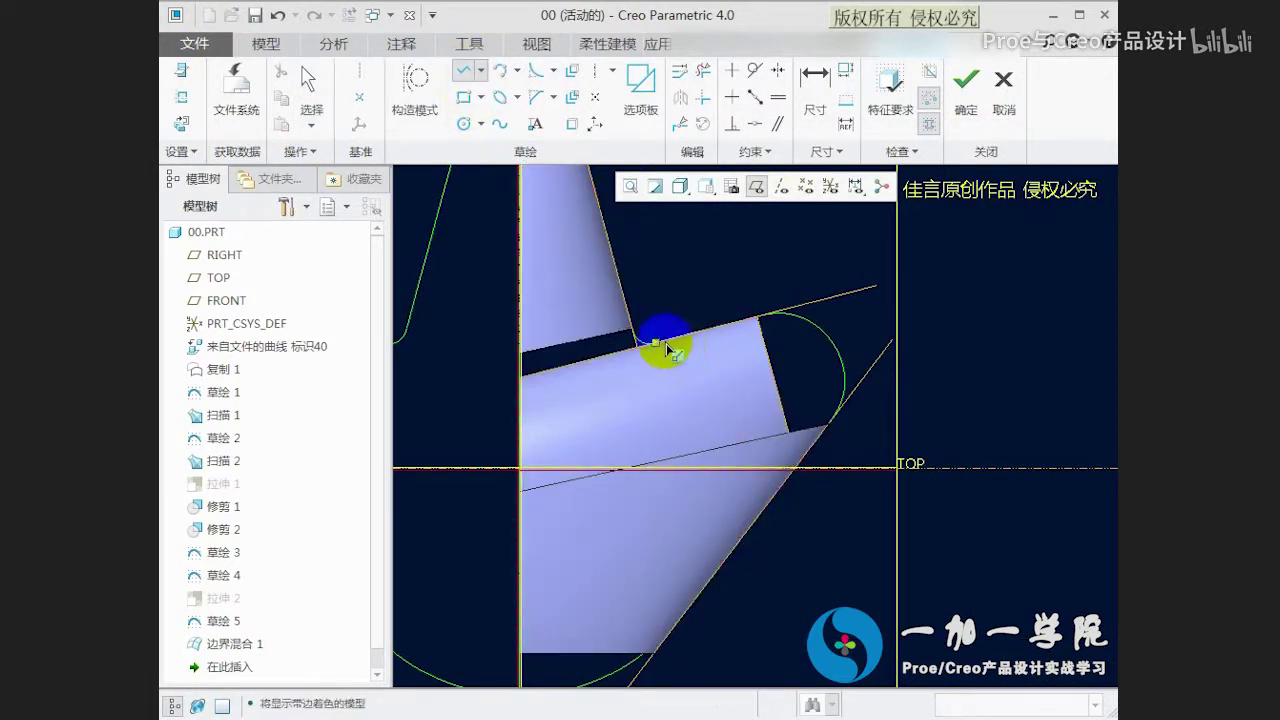
left_click(666, 344)
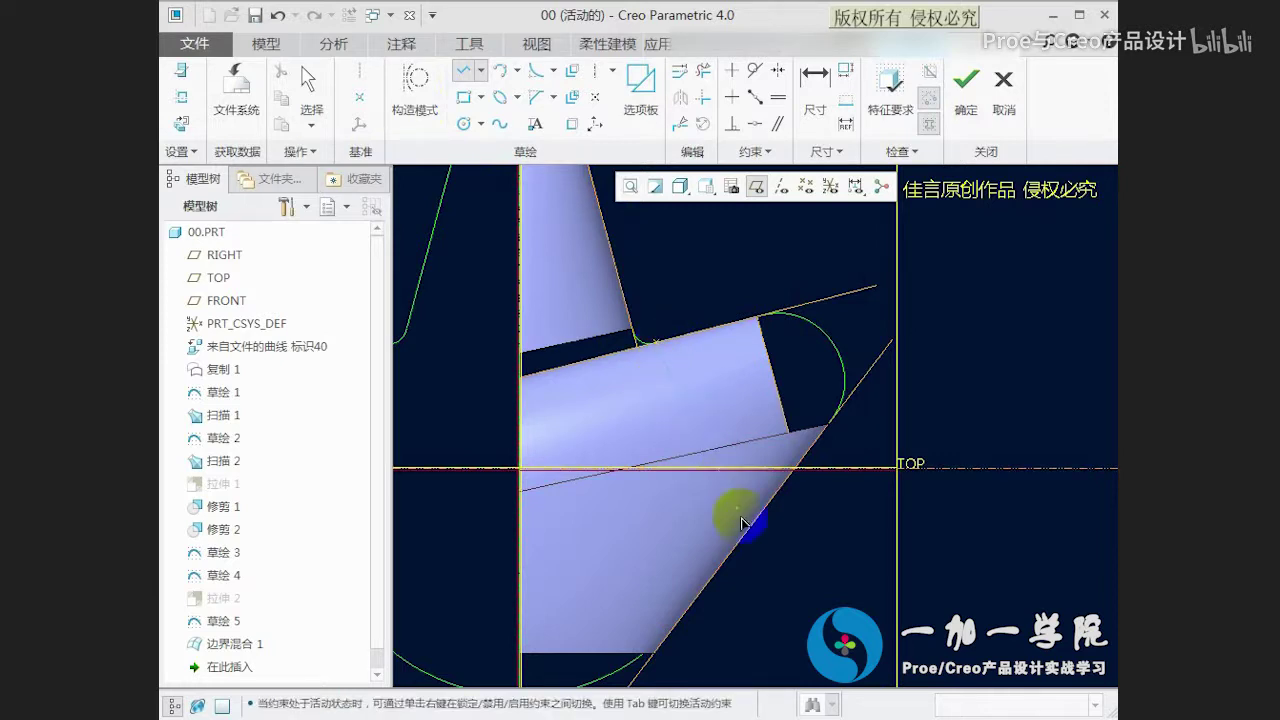
left_click(512, 348)
left_click(521, 371)
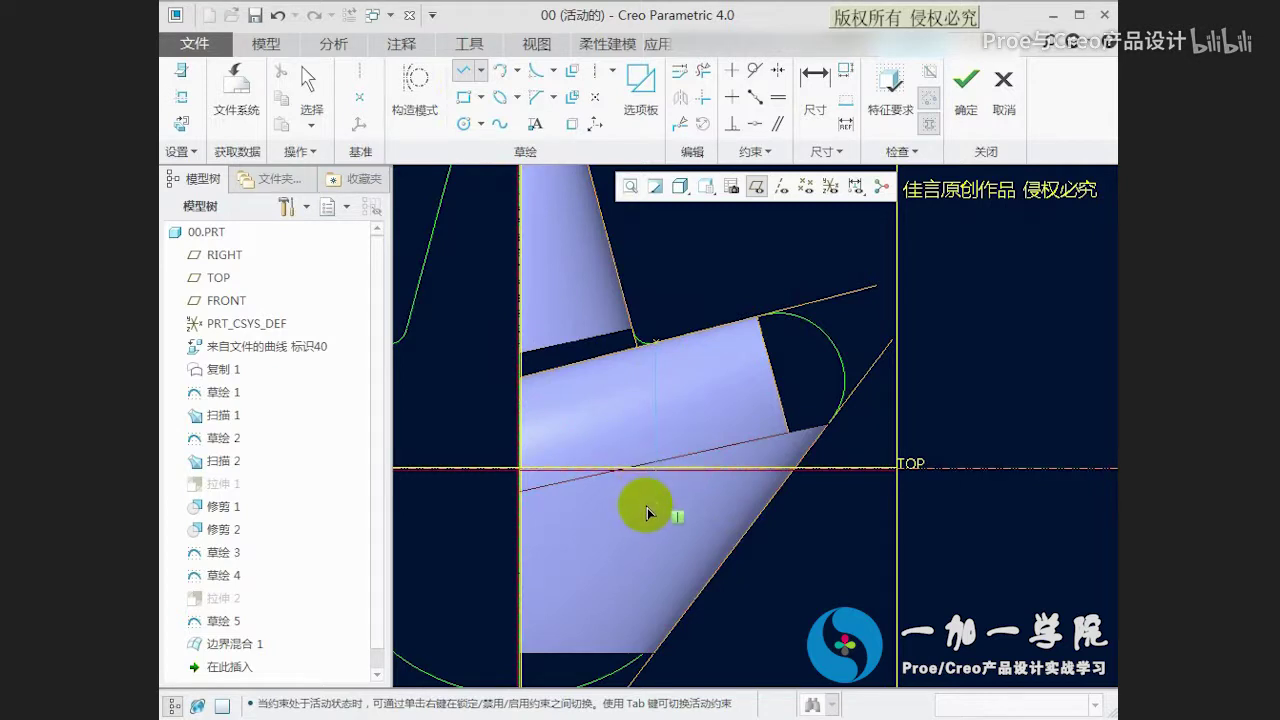
key("ctrl+5")
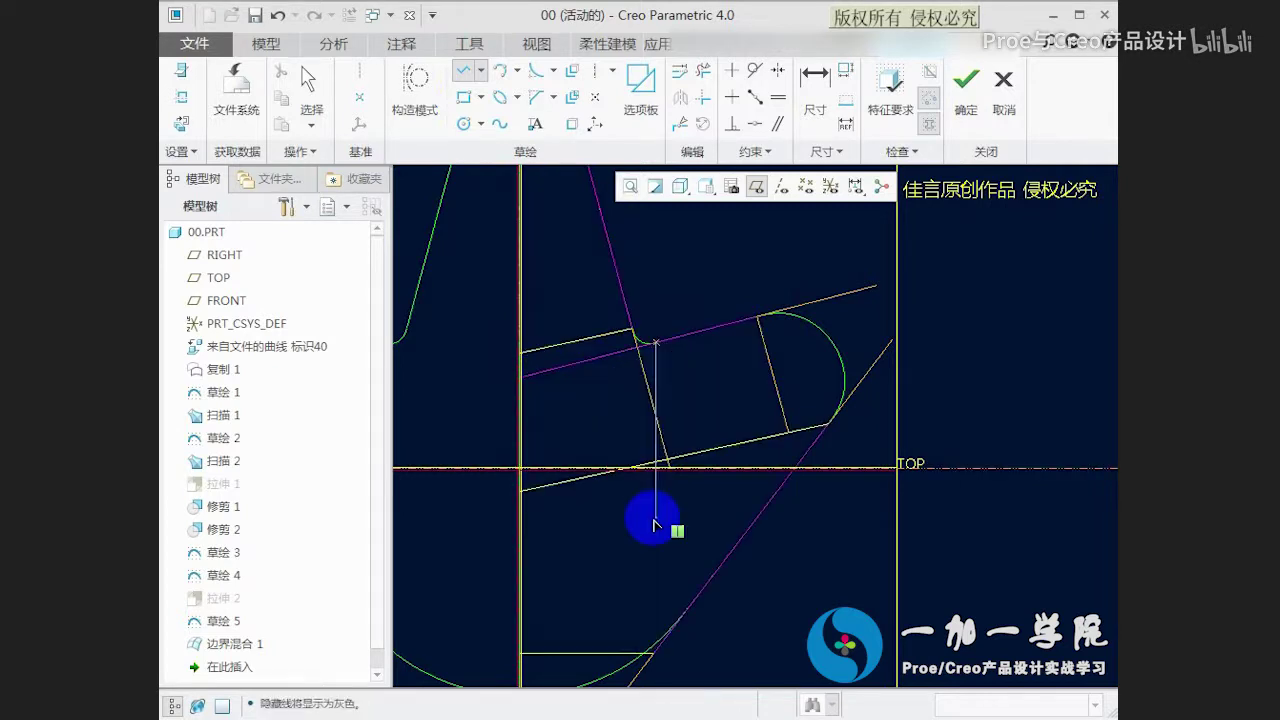
left_click(657, 520)
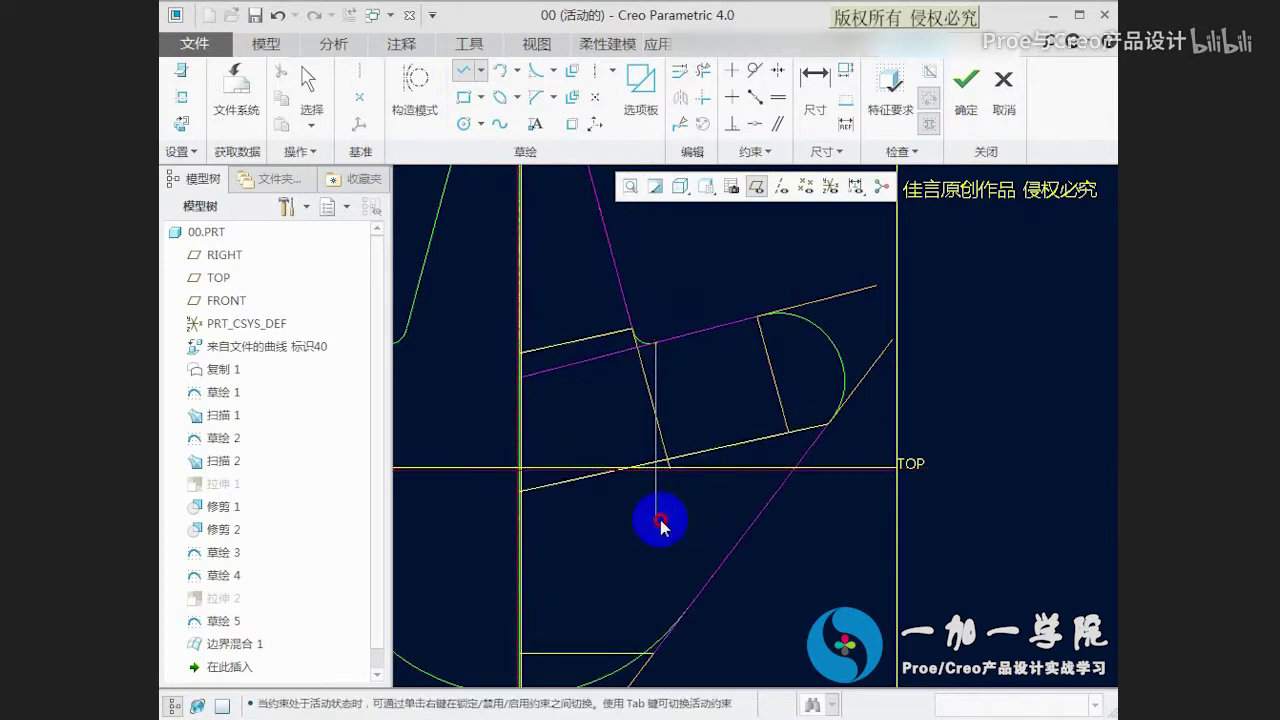
key("ctrl+3")
middle_click(780, 525)
Step: Accept the sketch as a surface extrusion 18.26 deep, set to trim
left_click(963, 100)
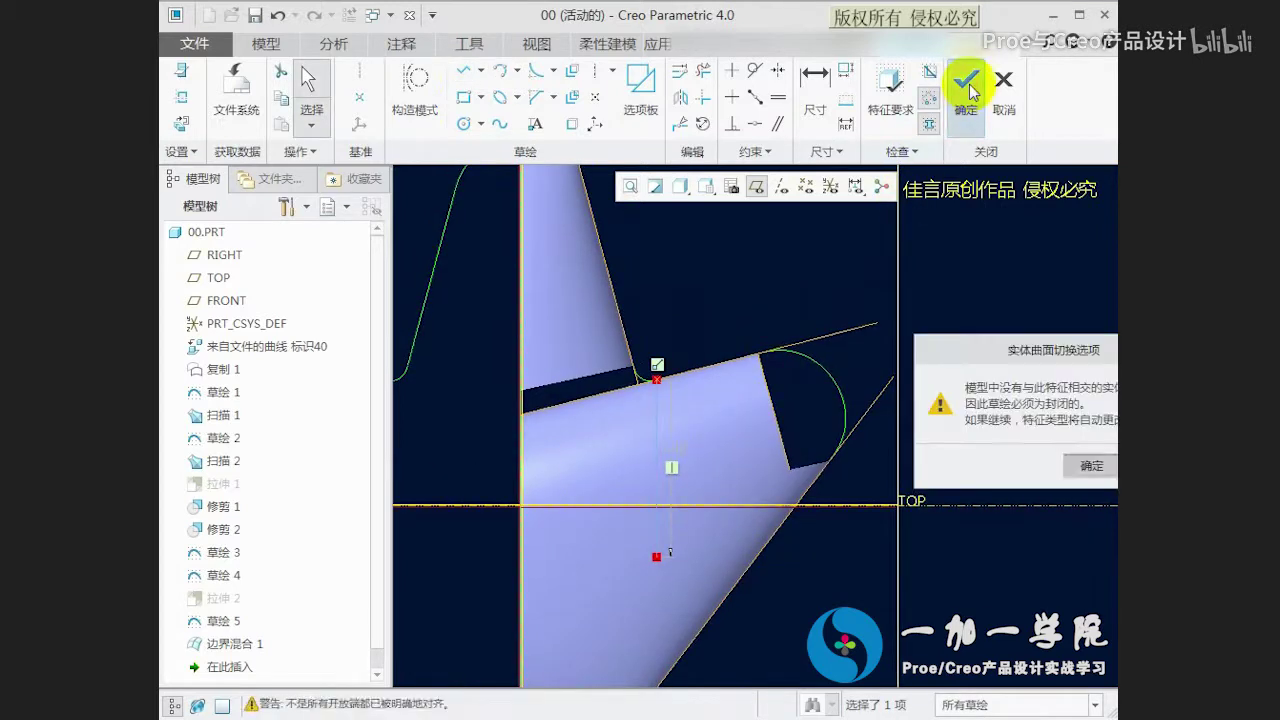
left_click_drag(1037, 346, 912, 262)
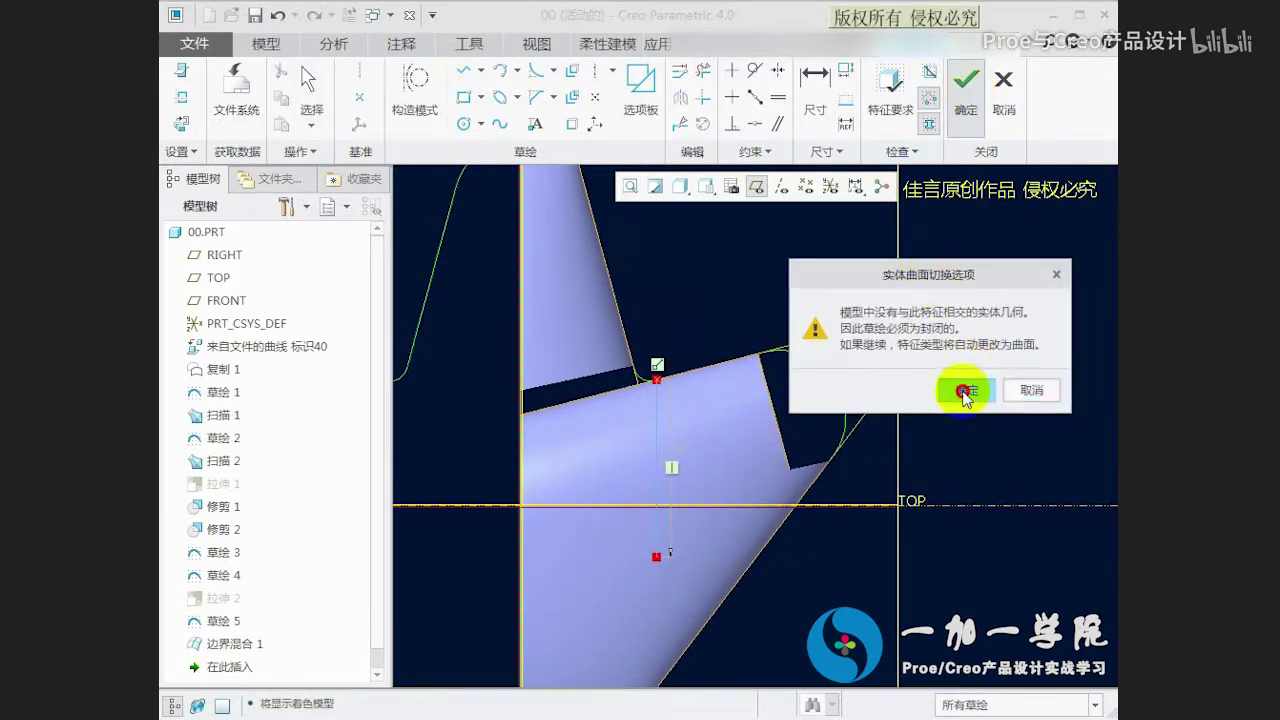
left_click(963, 390)
mouse_move(710, 400)
middle_mouse_down()
mouse_move(680, 418)
mouse_move(614, 288)
middle_mouse_up()
left_click(397, 97)
Step: Trim the surface quilt with the flipped extrusion to complete 拉伸 3, hiding datum planes
left_click(614, 288)
left_click(677, 443)
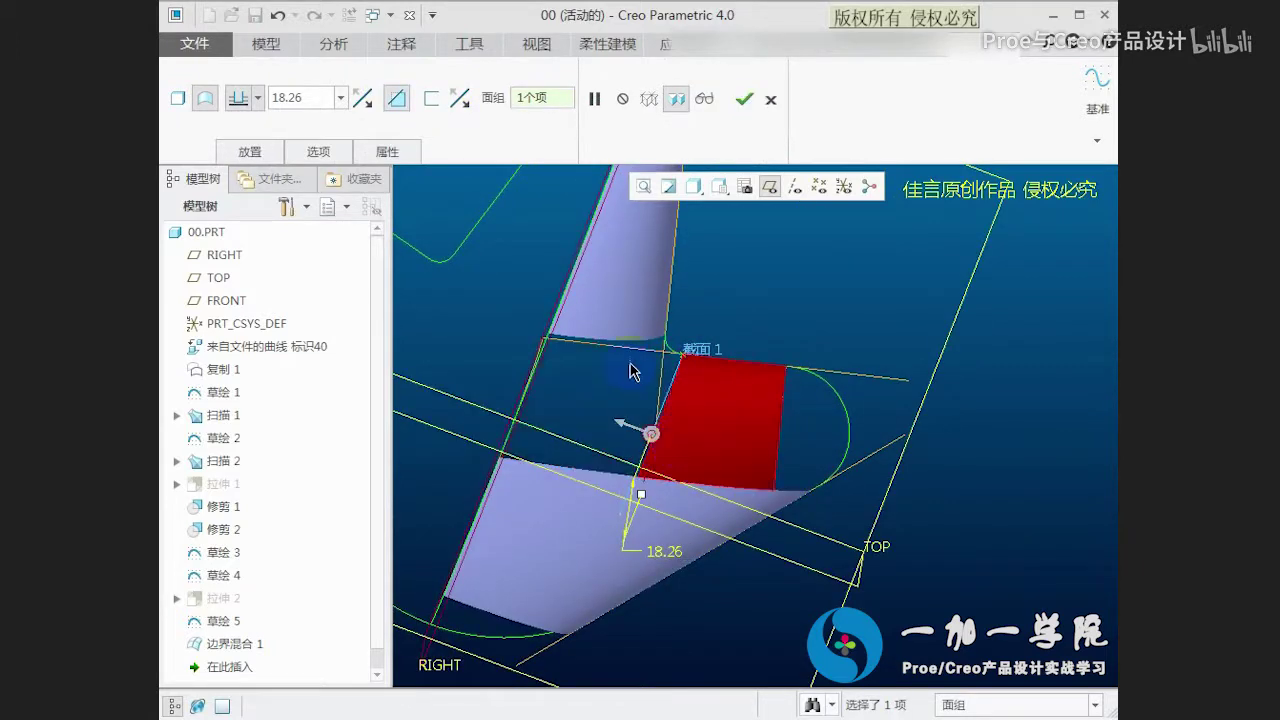
middle_click_drag(634, 366, 700, 372)
middle_click(700, 372)
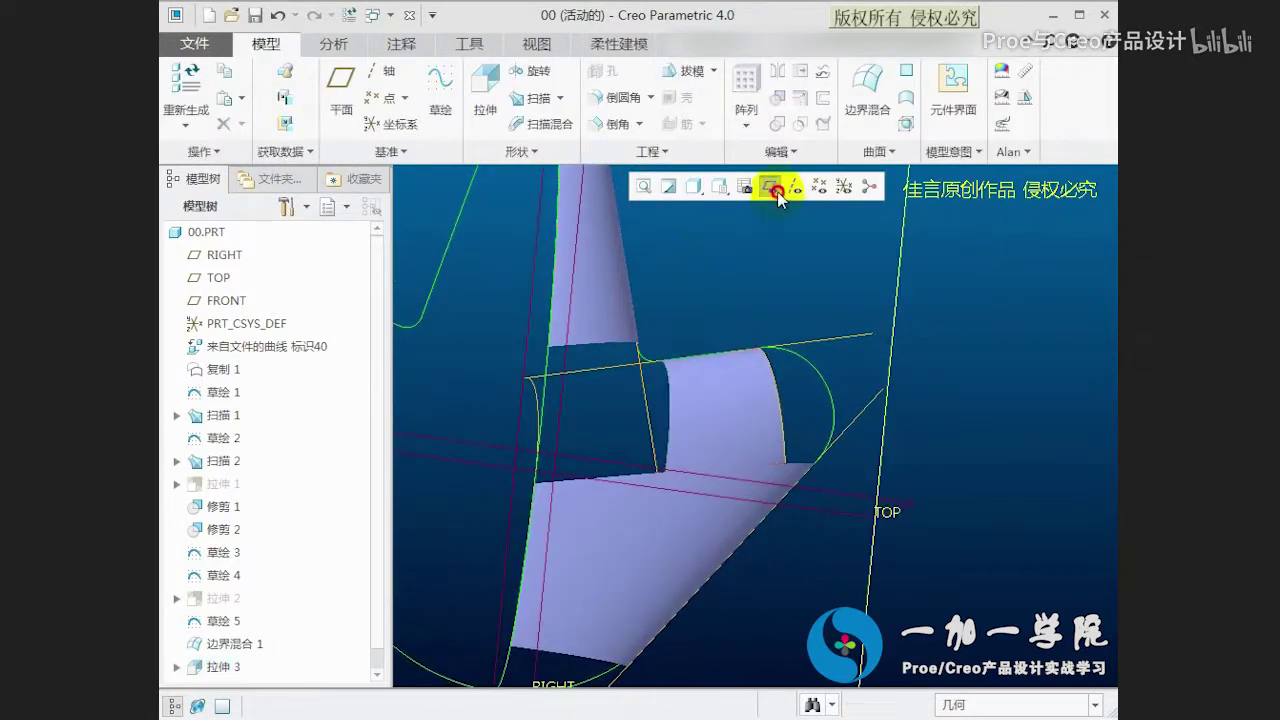
left_click(770, 187)
mouse_move(700, 374)
middle_mouse_down()
mouse_move(655, 380)
mouse_move(680, 462)
mouse_move(657, 431)
mouse_move(663, 462)
mouse_move(678, 452)
mouse_move(663, 457)
middle_mouse_up()
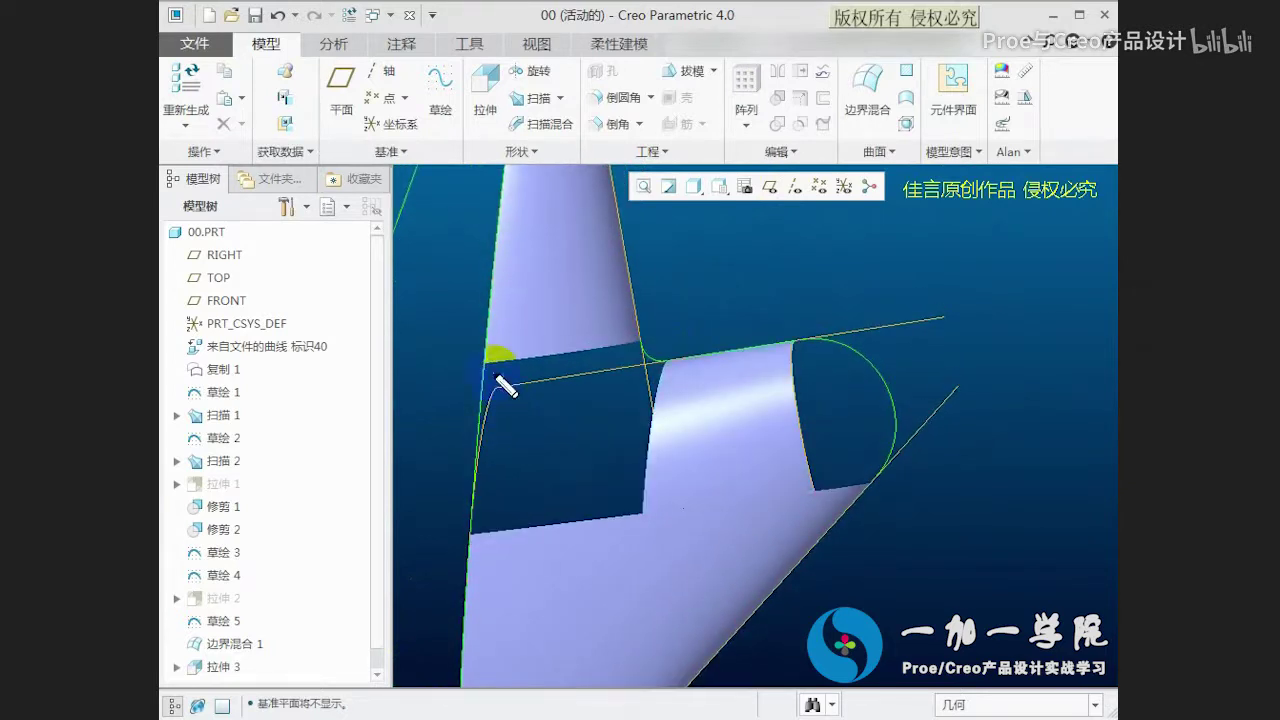
Step: Bring up the Datum options with the open corner gap in view
left_click_drag(636, 520, 686, 516)
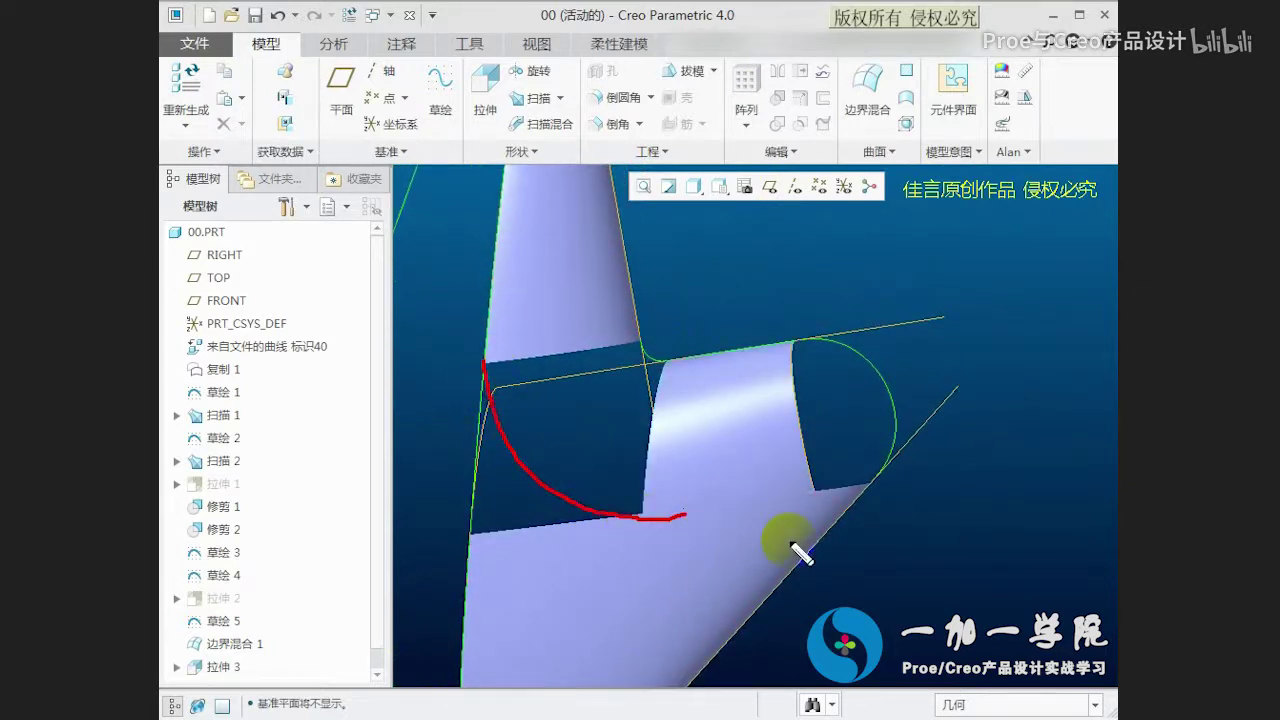
key("Escape")
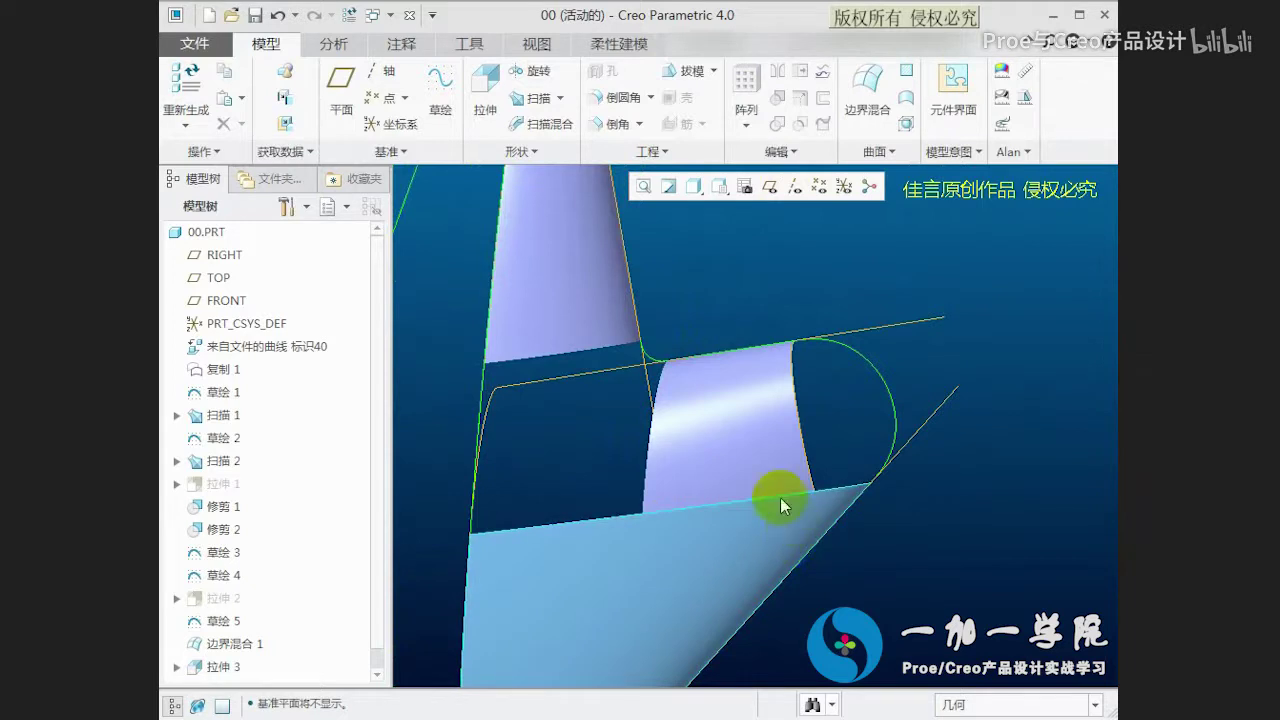
middle_click_drag(665, 501, 692, 472)
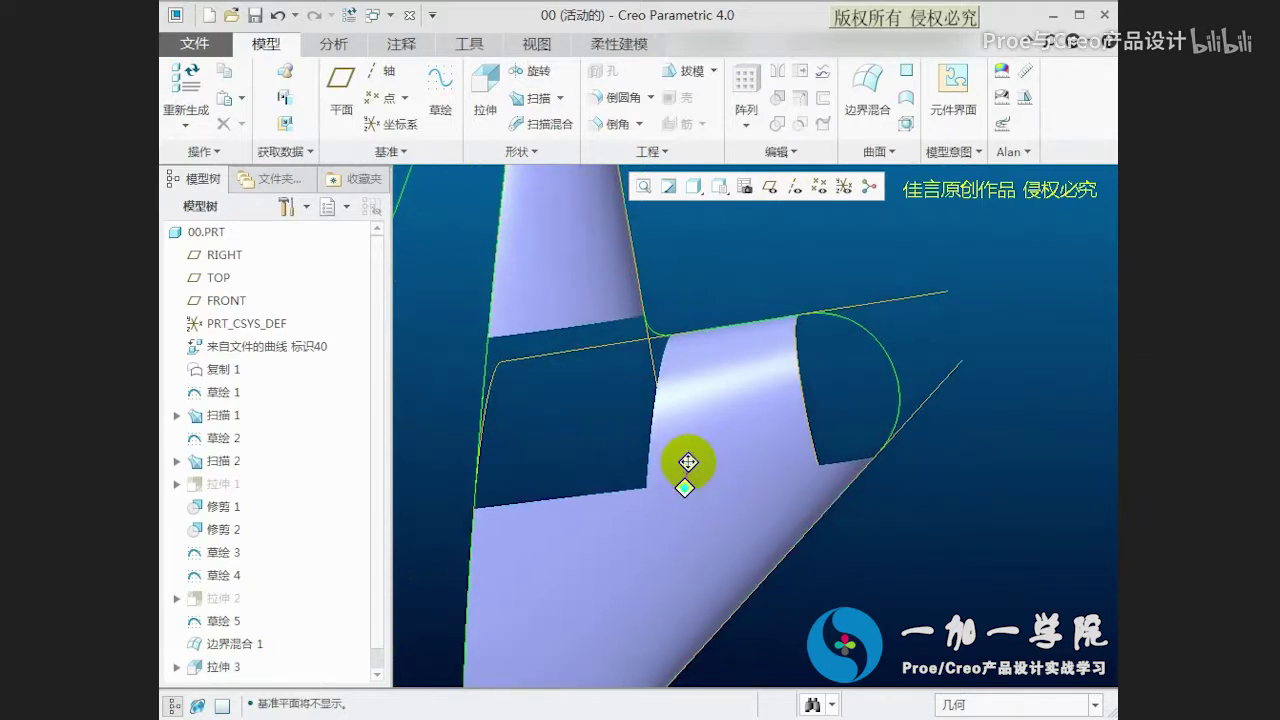
left_click(398, 151)
mouse_move(365, 176)
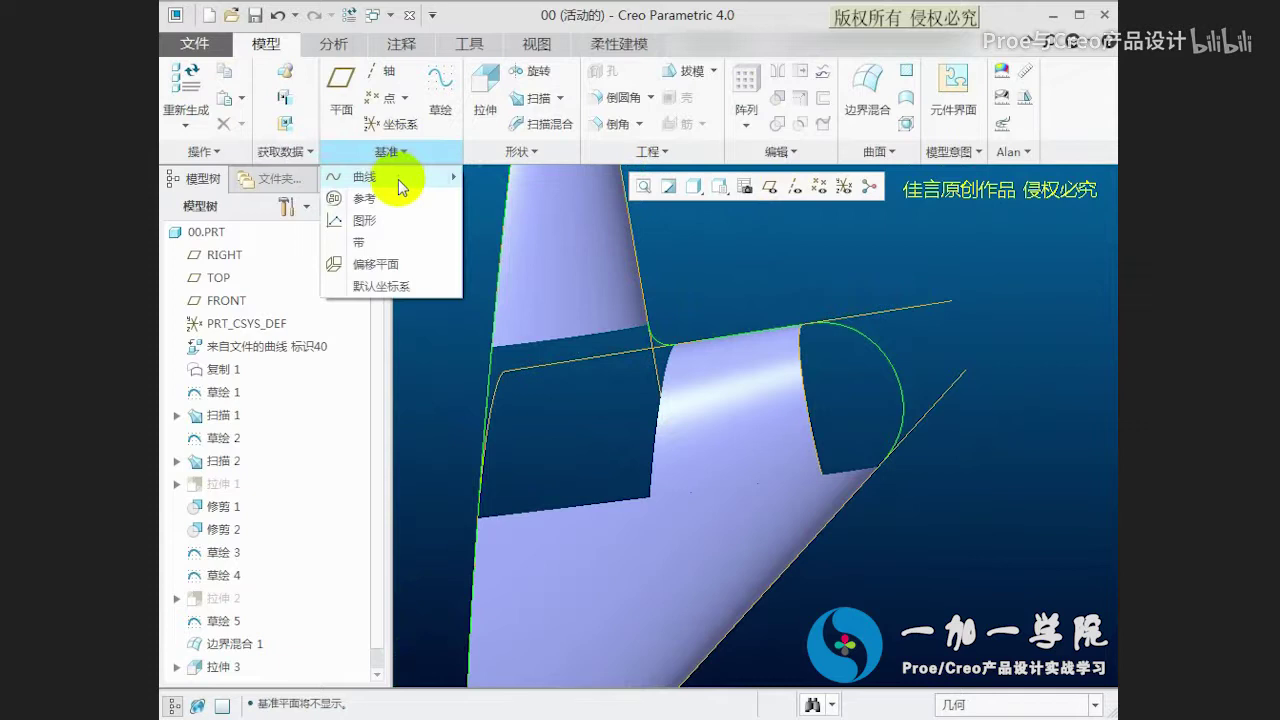
Step: Start a curve through points at the lower corner vertex, tangent to the lower surface edge
left_click(505, 177)
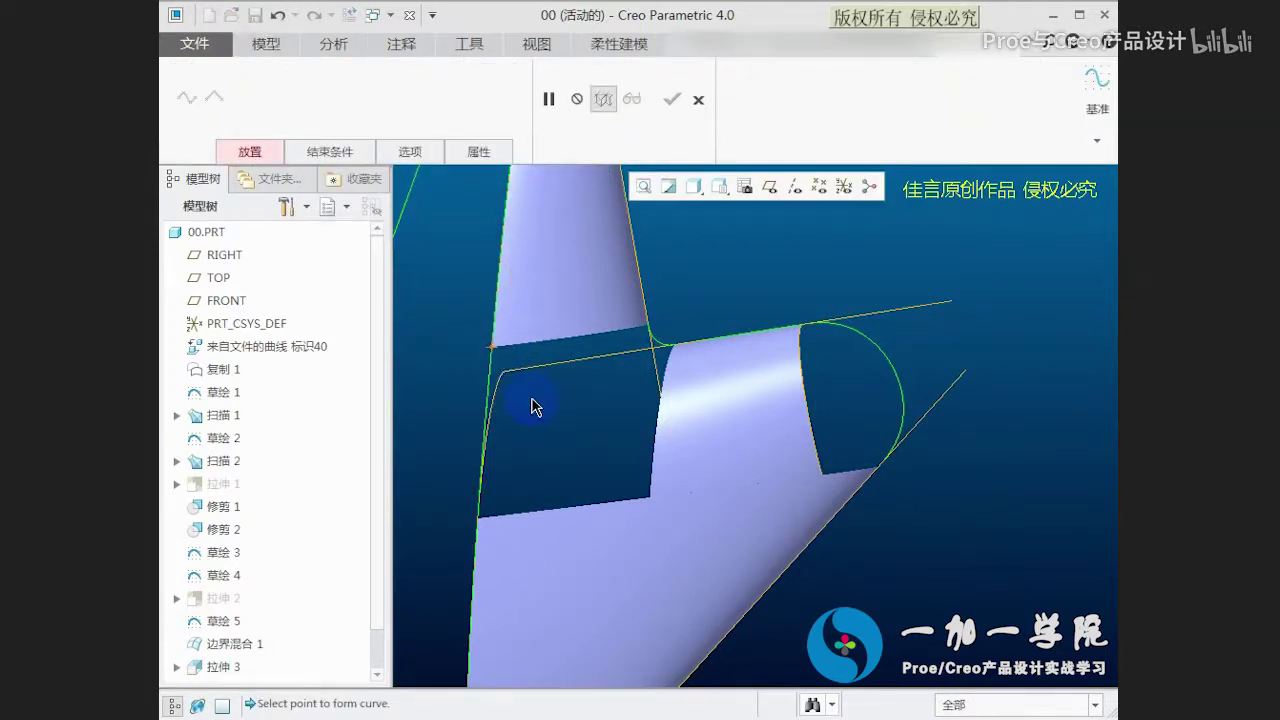
left_click(652, 505)
right_click(660, 512)
left_click(697, 541)
left_click(688, 493)
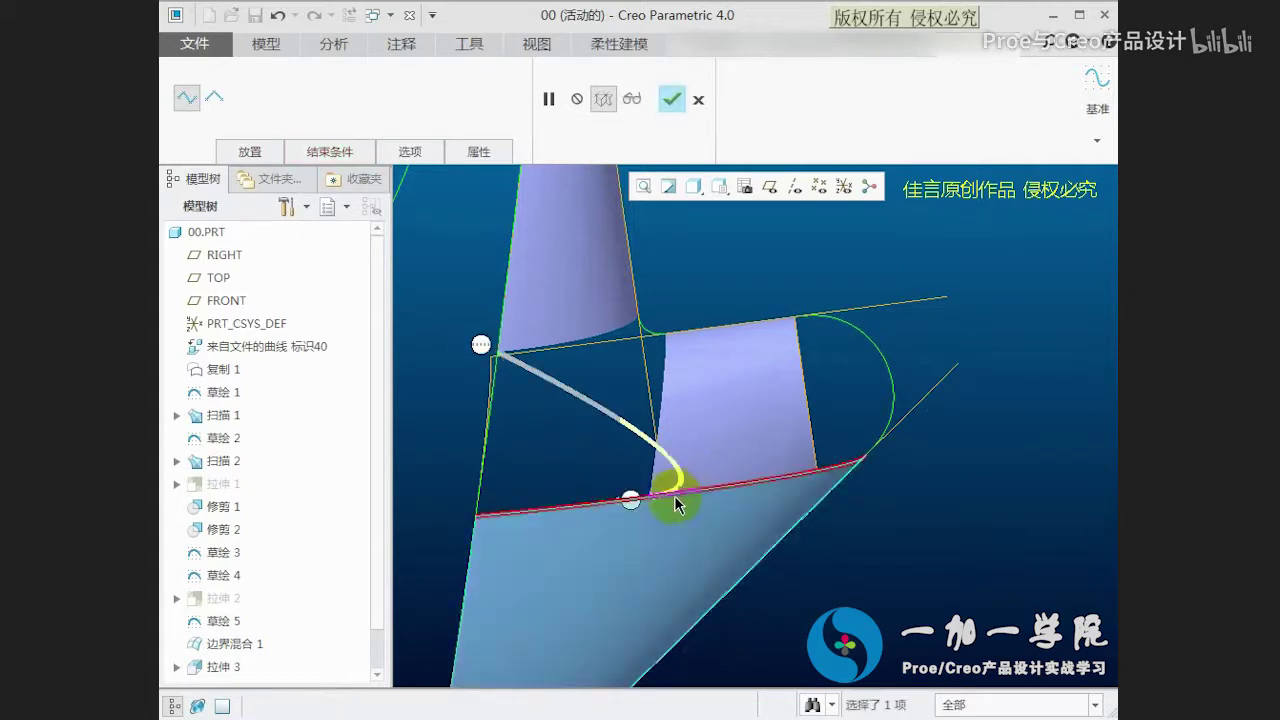
left_click_drag(675, 505, 617, 508)
Step: Make the curve's other end tangent to the upper surface edge
right_click(497, 337)
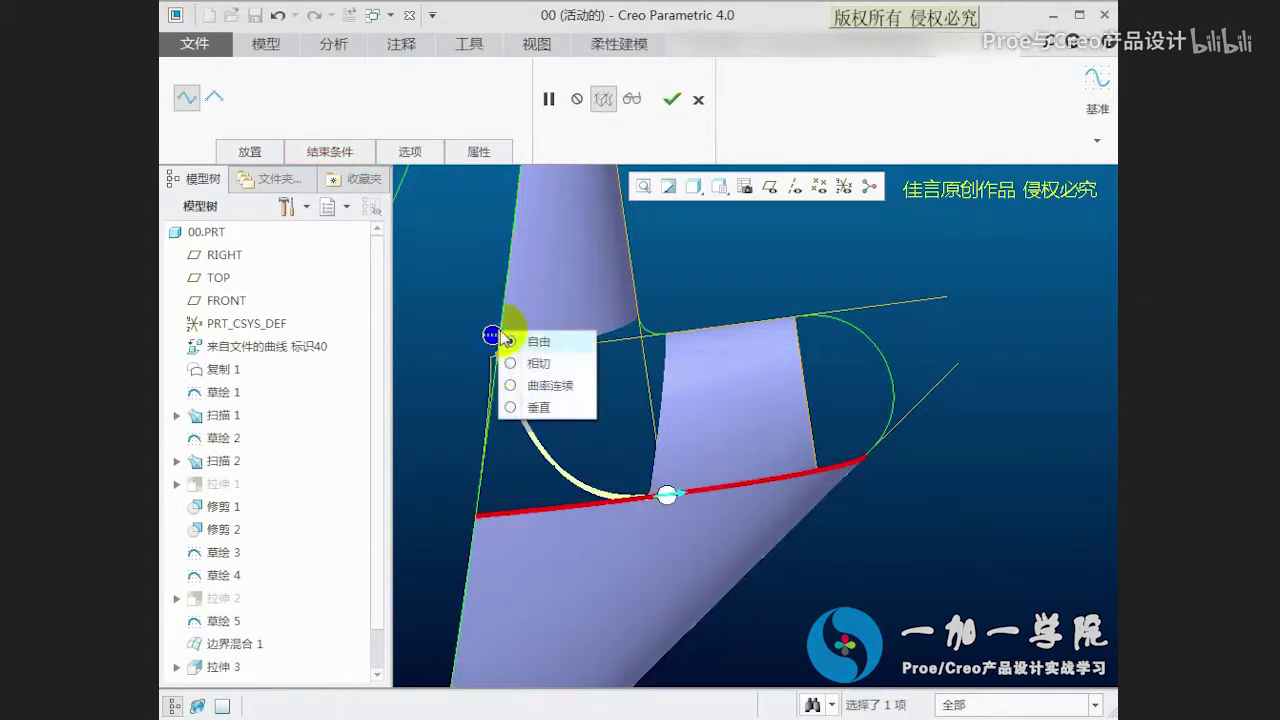
left_click(530, 360)
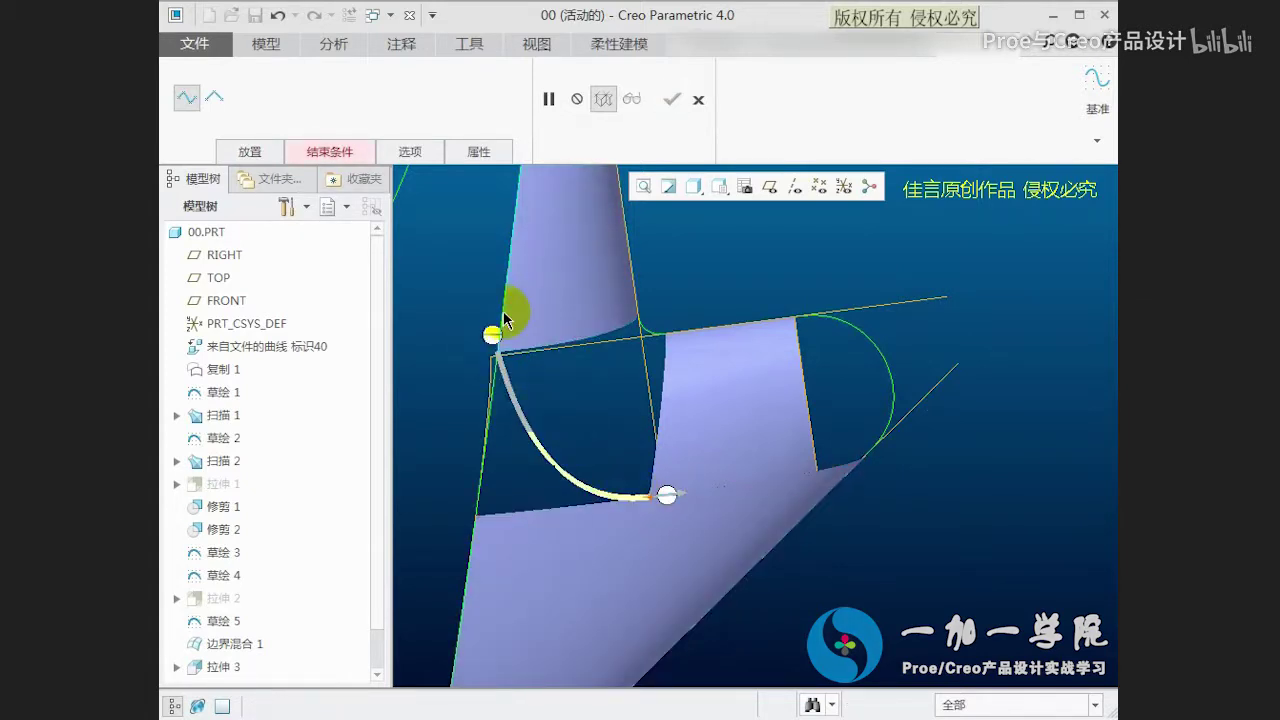
middle_click_drag(505, 320, 517, 318)
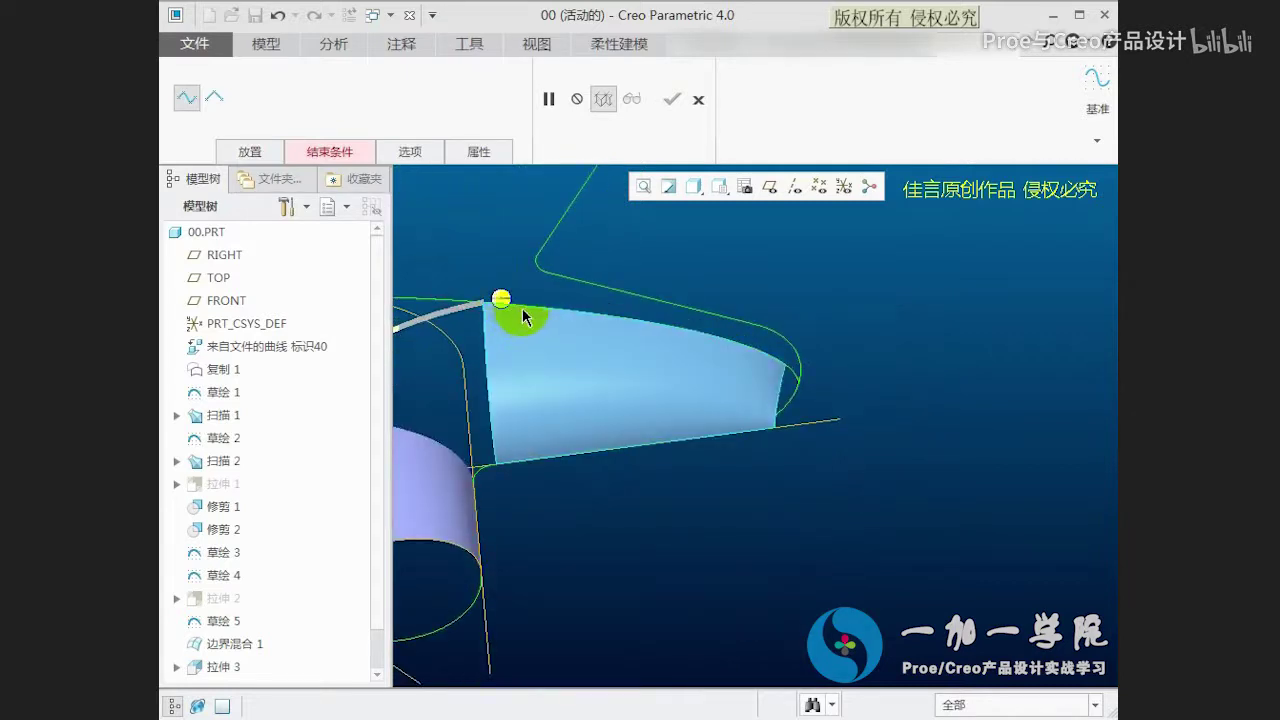
left_click(522, 314)
mouse_move(522, 314)
middle_mouse_down()
mouse_move(636, 426)
mouse_move(637, 352)
mouse_move(663, 466)
mouse_move(697, 406)
mouse_move(724, 455)
mouse_move(737, 443)
mouse_move(720, 457)
mouse_move(627, 455)
middle_mouse_up()
Step: Complete the through-points curve bridging the corner and begin a new boundary blend
middle_click(640, 420)
mouse_move(690, 515)
left_mouse_down()
mouse_move(563, 371)
mouse_move(694, 491)
left_mouse_up()
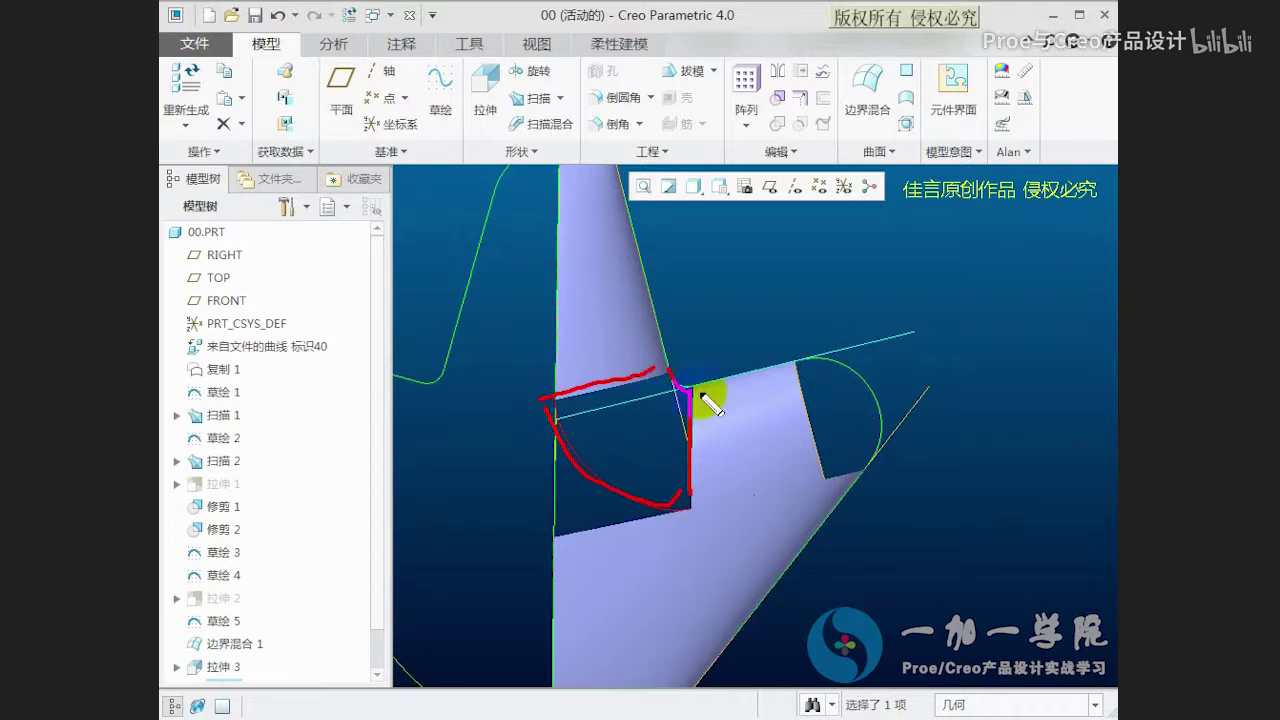
key("Escape")
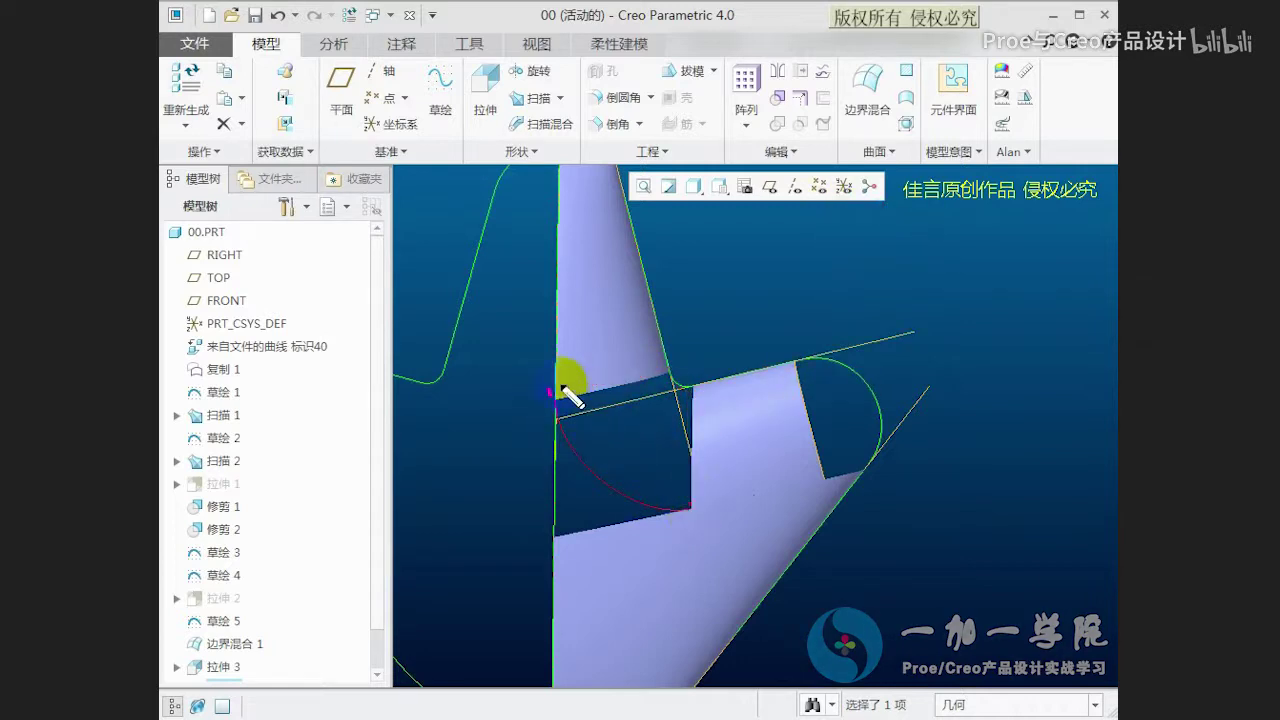
left_click_drag(670, 511, 705, 515)
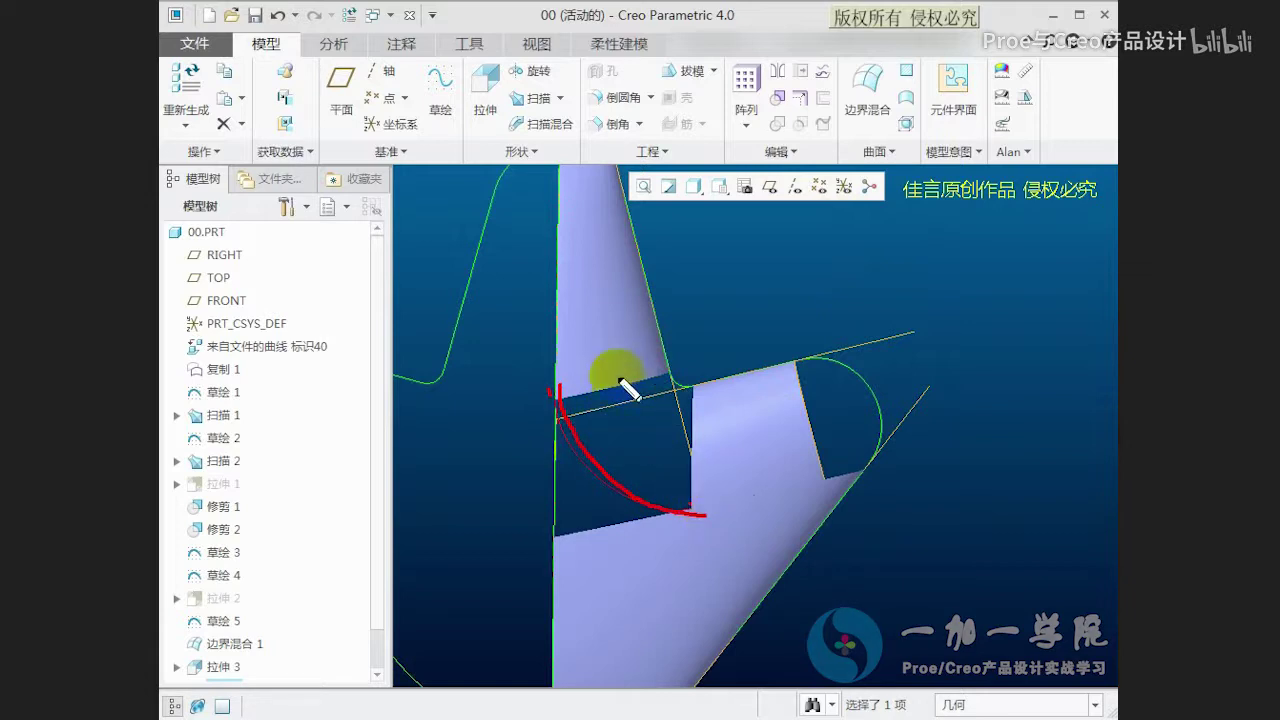
left_click_drag(549, 513, 582, 485)
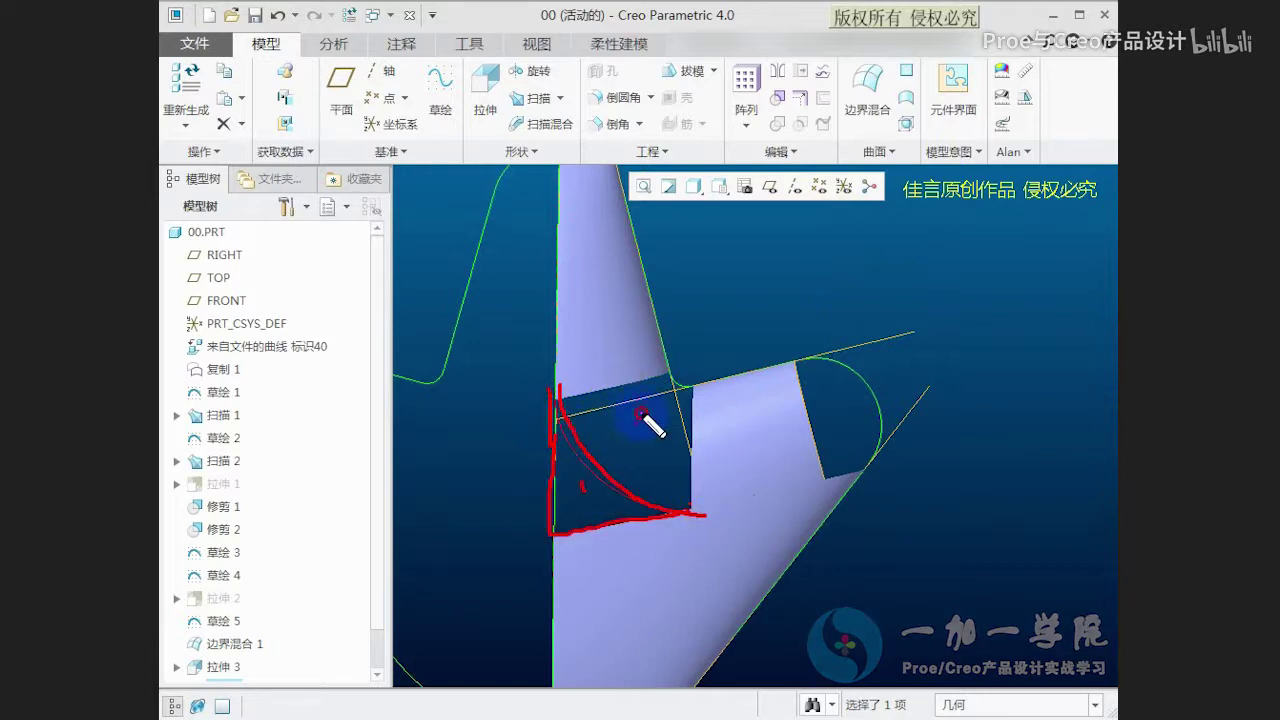
left_click(700, 414)
Step: Pick the gap's top edge and vertical edge as blend chains, then switch to second-direction curves
left_click(866, 83)
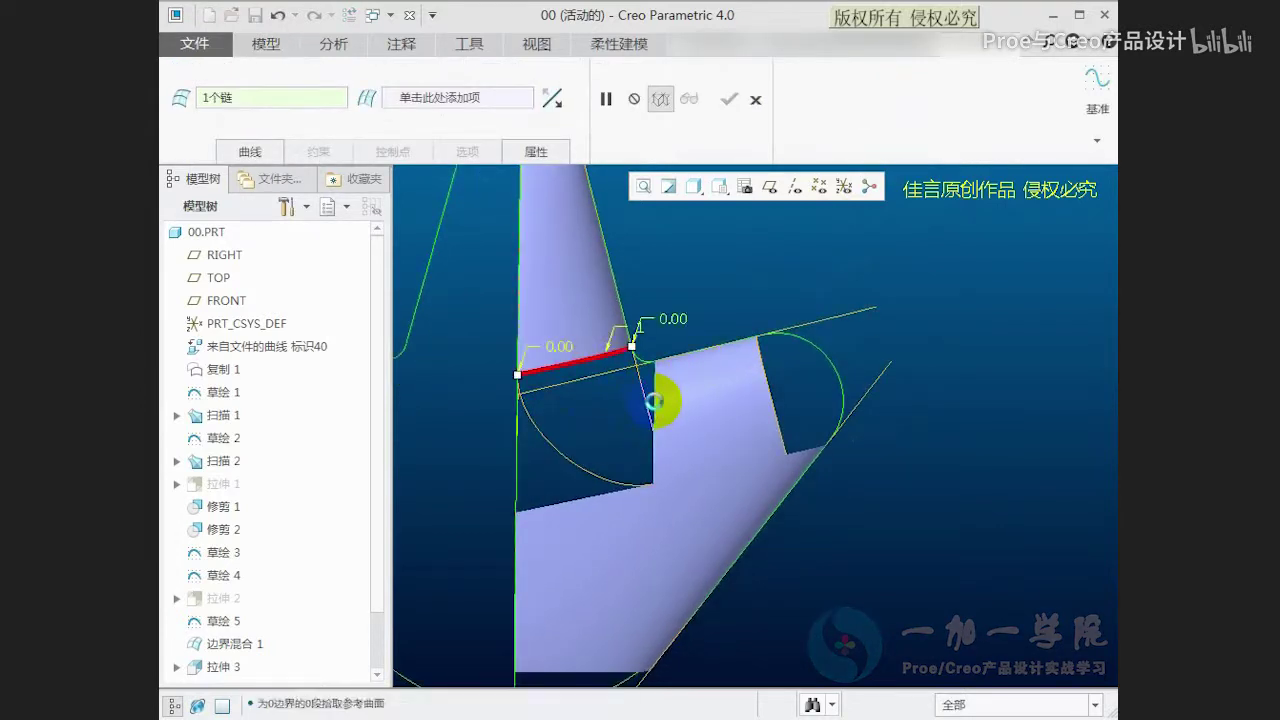
left_click(652, 418, "ctrl")
right_click(690, 290)
left_click(744, 330)
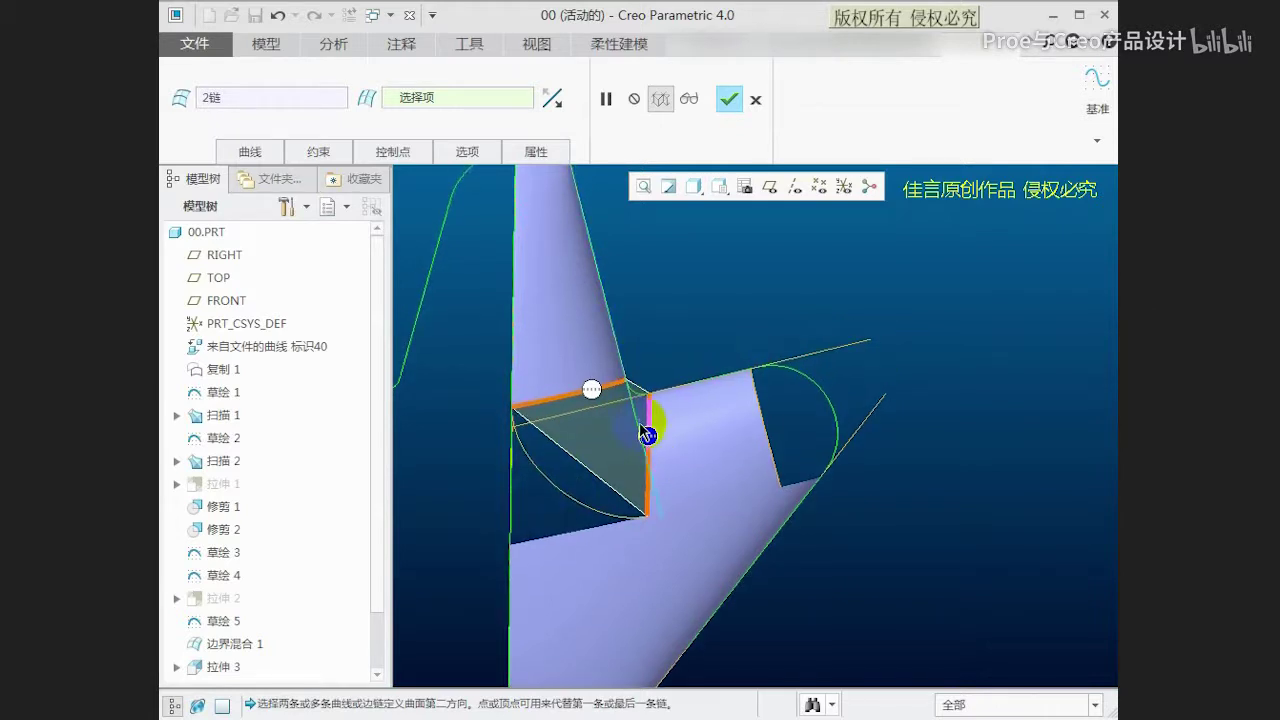
Step: Cancel the trial boundary blend and confirm discarding it
scroll(645, 428, "up", 2)
scroll(630, 365, "up", 3)
scroll(627, 355, "up", 2)
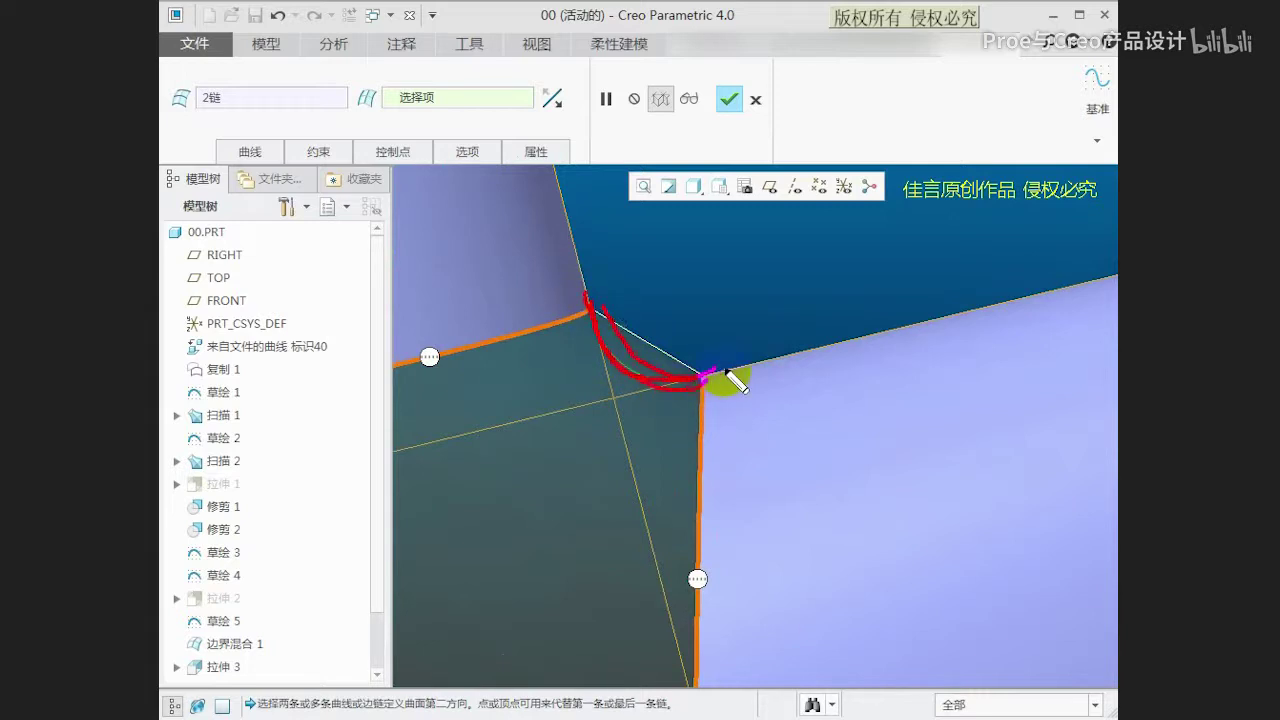
mouse_move(600, 312)
left_mouse_down()
mouse_move(729, 400)
mouse_move(600, 310)
left_mouse_up()
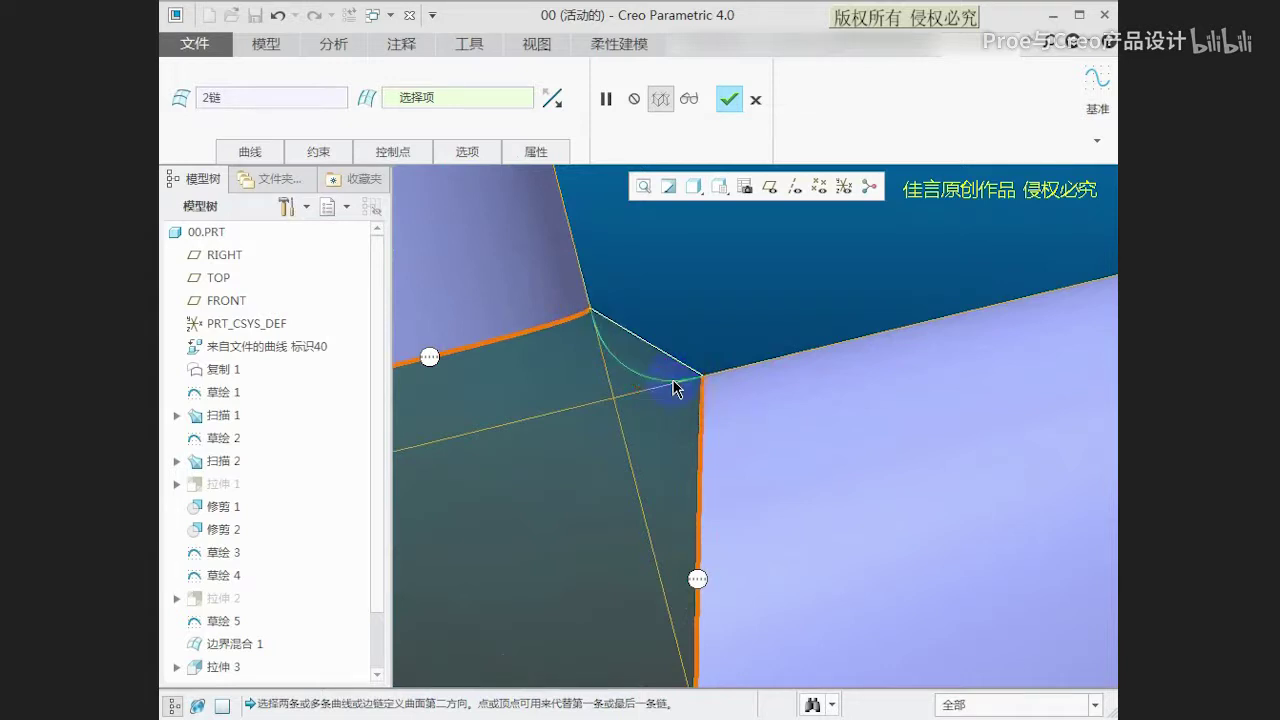
scroll(700, 372, "down", 2)
left_click(761, 101)
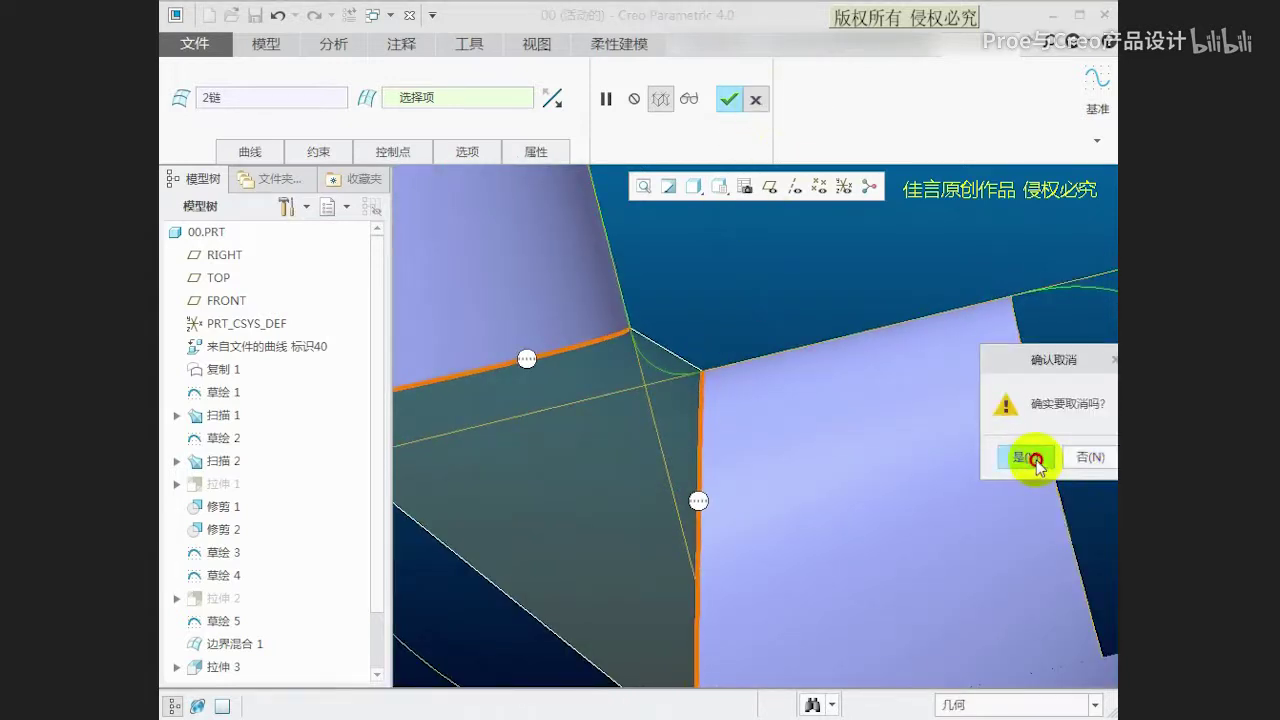
left_click(1034, 456)
Step: Hide the imported curve and sketches 1–3, and turn datum plane display back on
scroll(765, 400, "down", 3)
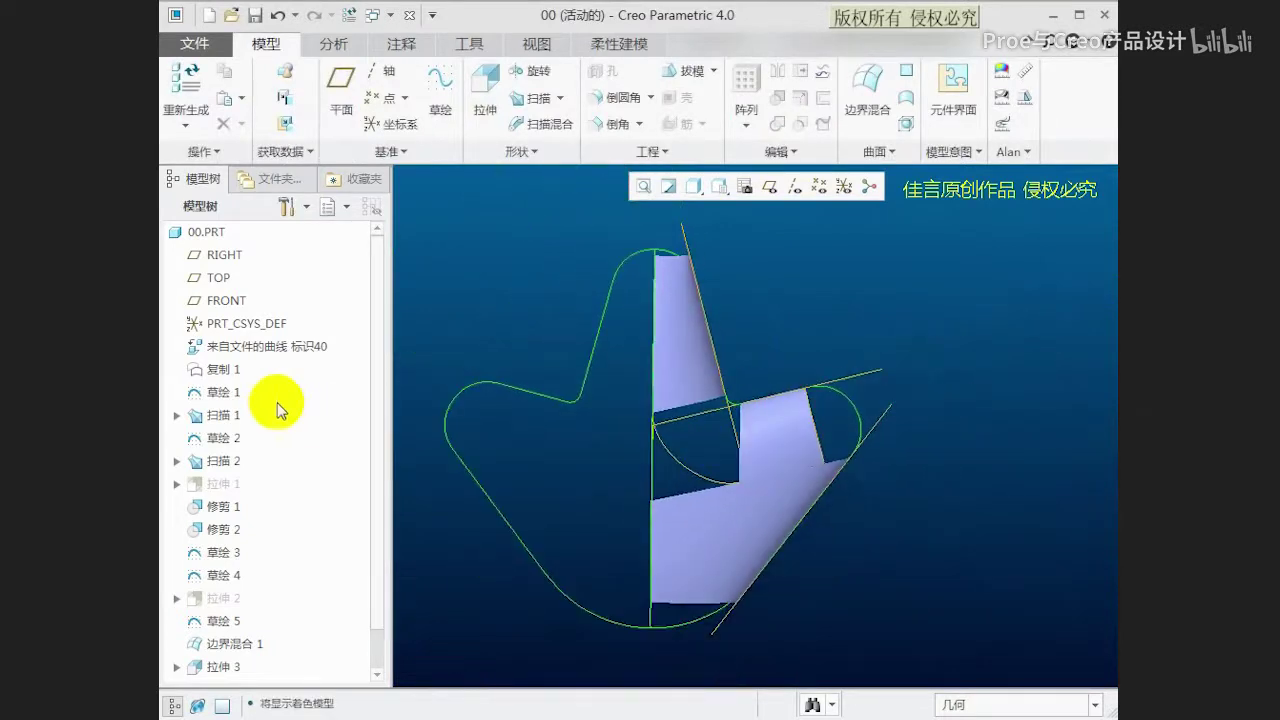
left_click(280, 346)
left_click(305, 288)
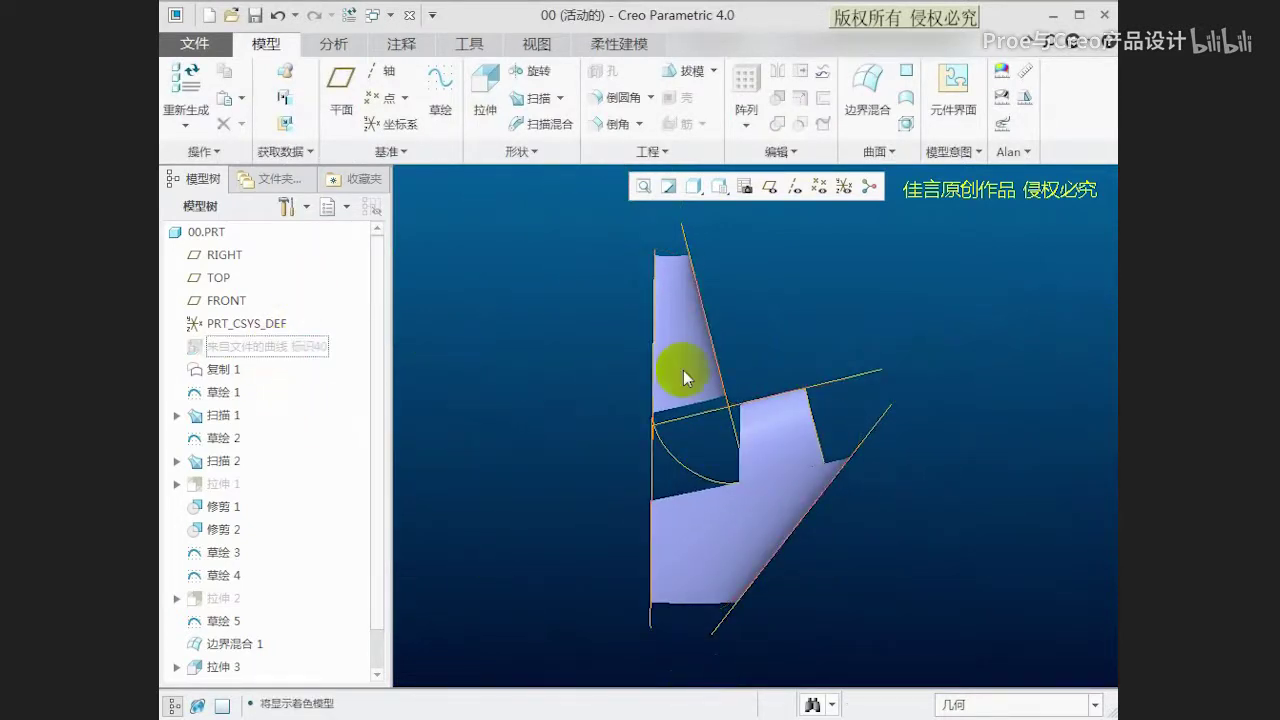
left_click(836, 405)
left_click(690, 284, "ctrl")
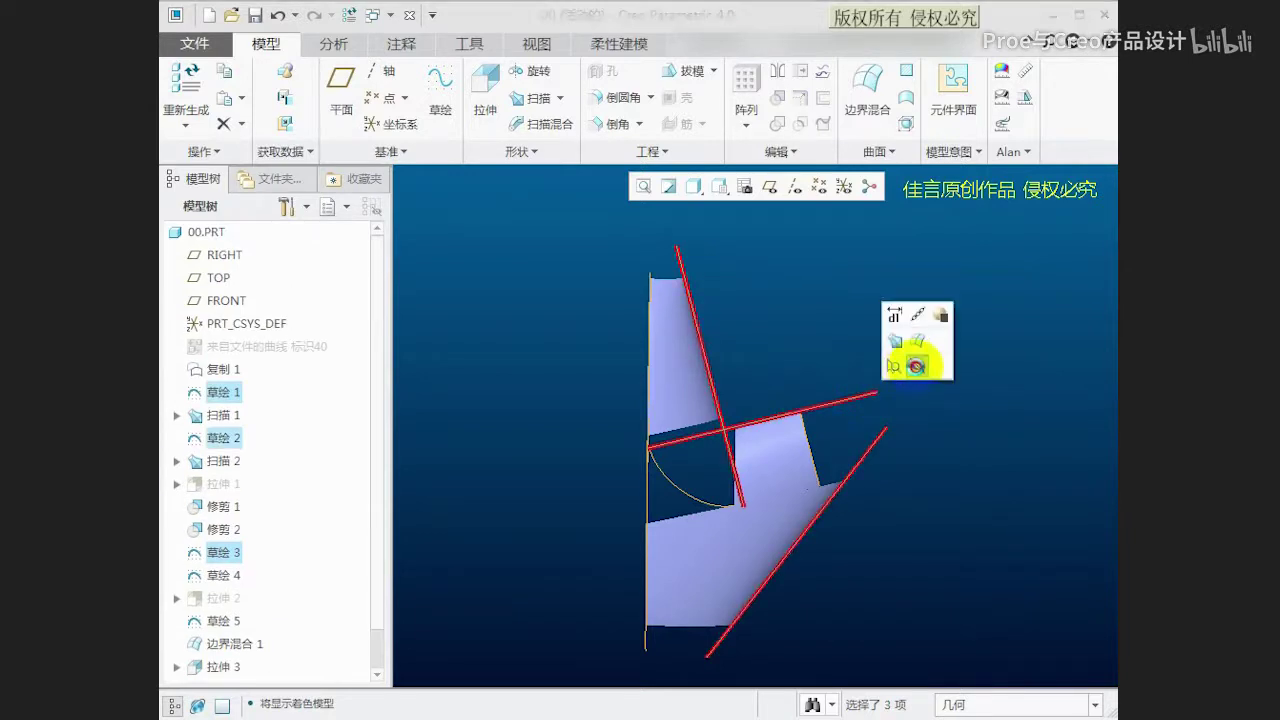
left_click(910, 360)
middle_click_drag(684, 525, 771, 500, "shift")
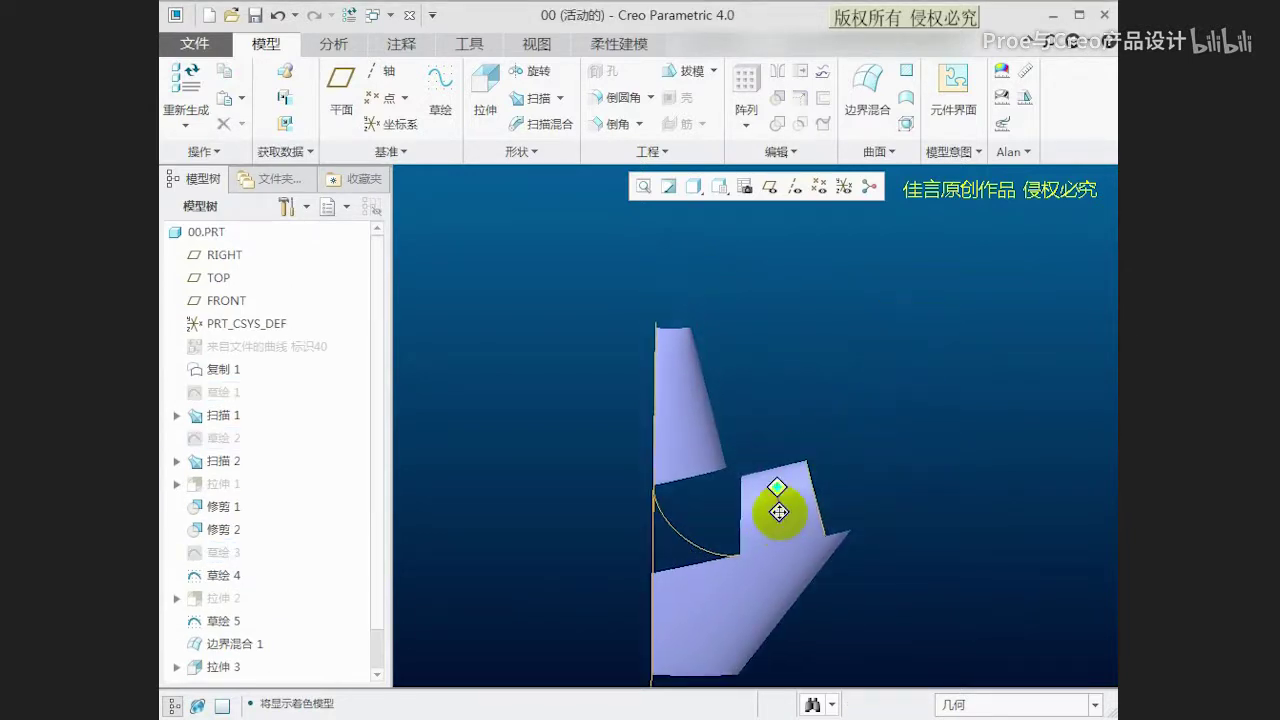
left_click(775, 188)
Step: Start an extrusion sketched on the FRONT plane and switch to drawing a spline
left_click(821, 292)
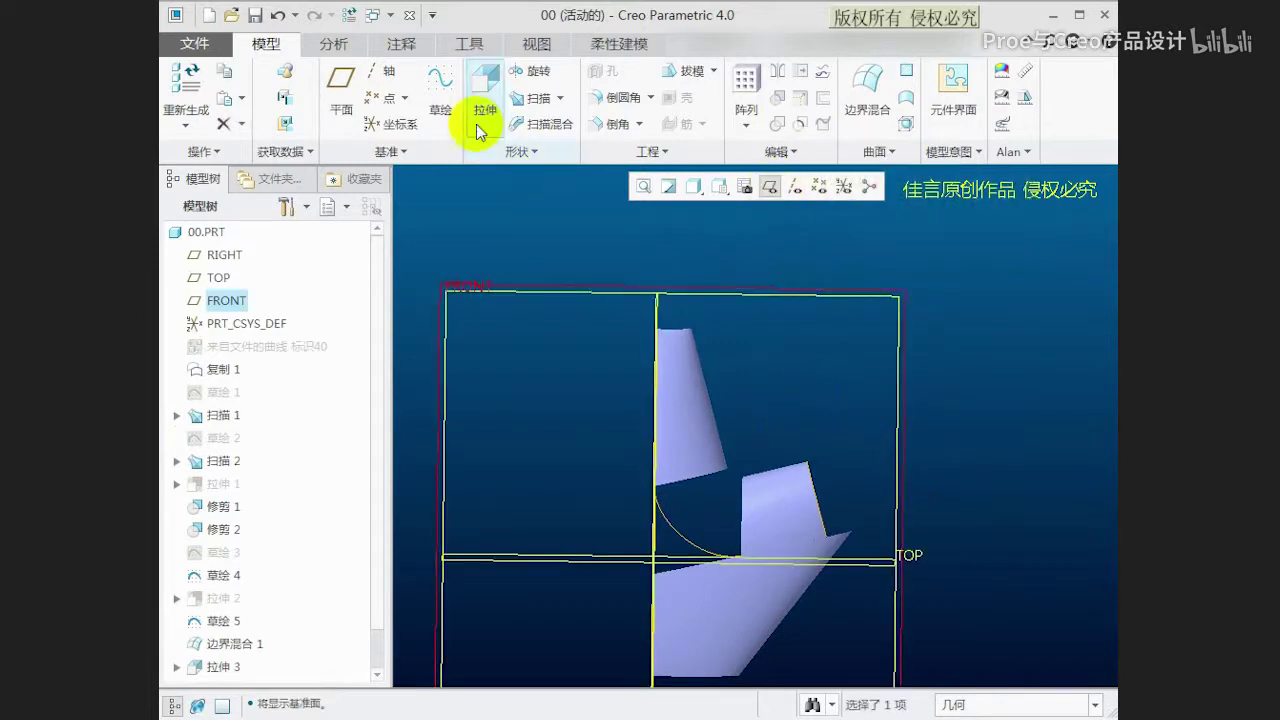
left_click(440, 100)
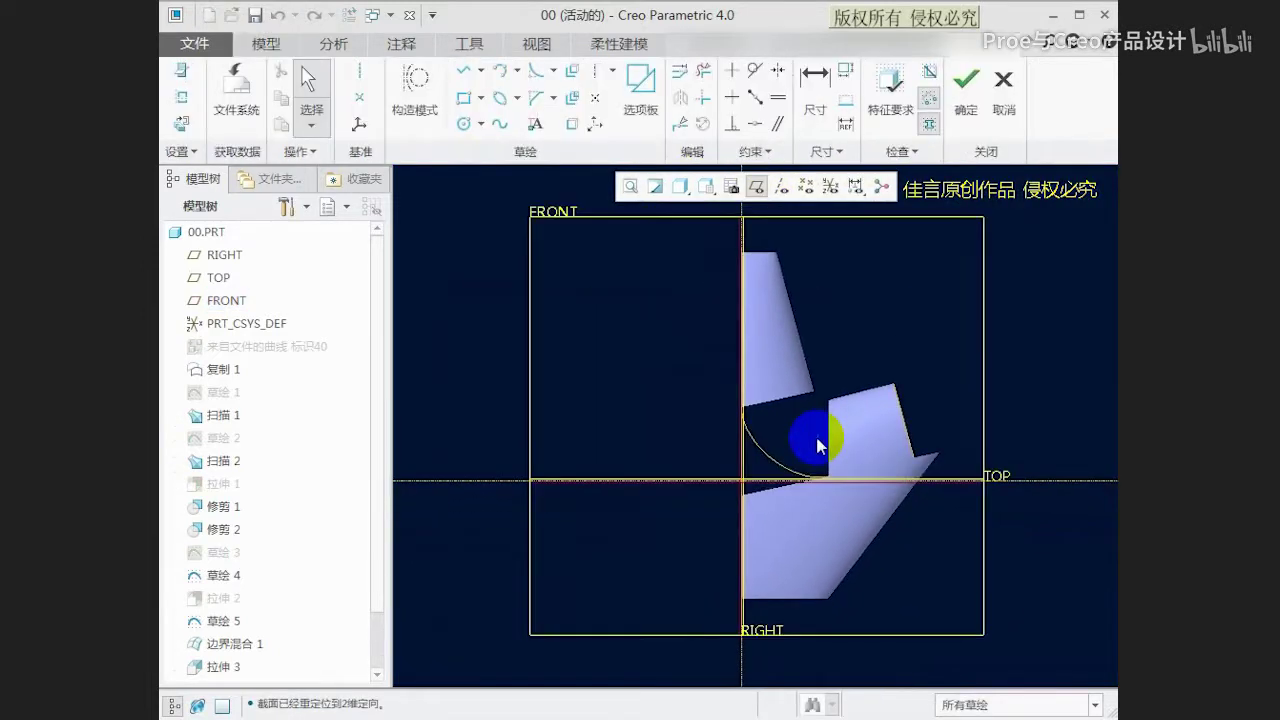
left_click(183, 100)
mouse_move(771, 326)
middle_mouse_down()
mouse_move(729, 366)
mouse_move(618, 388)
middle_mouse_up()
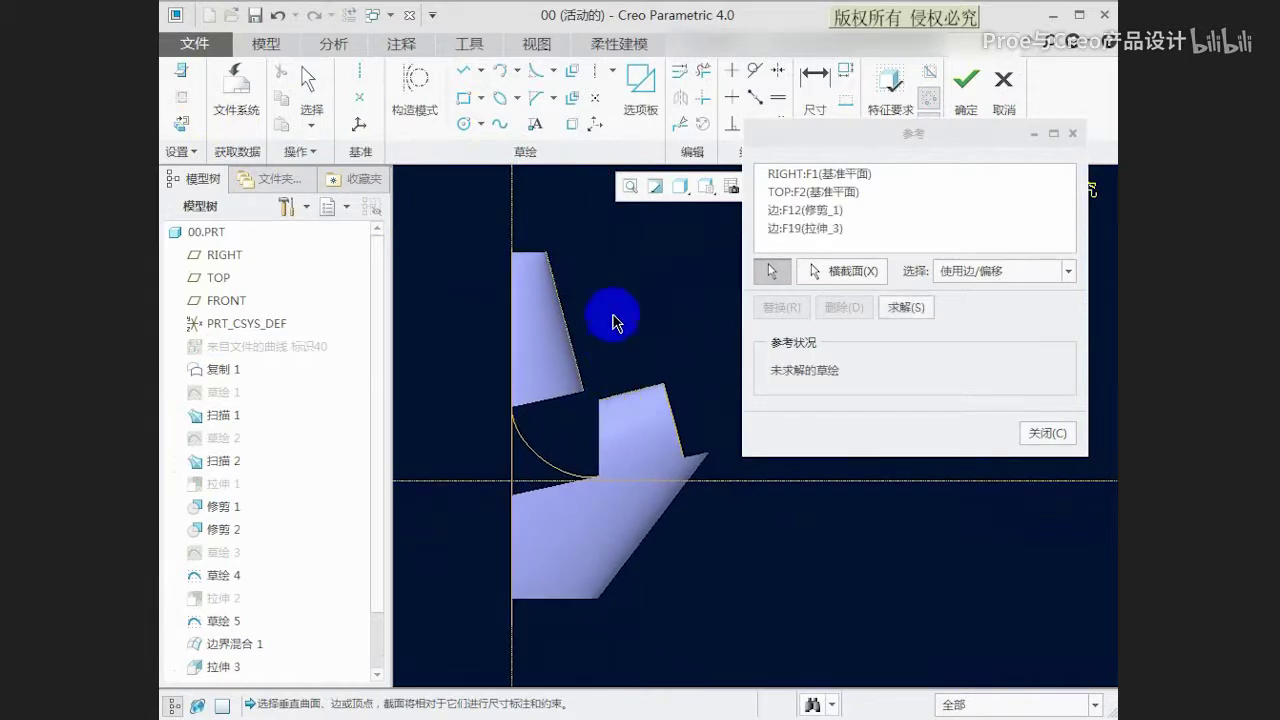
left_click(499, 123)
scroll(586, 357, "down", 2)
scroll(592, 435, "down", 2)
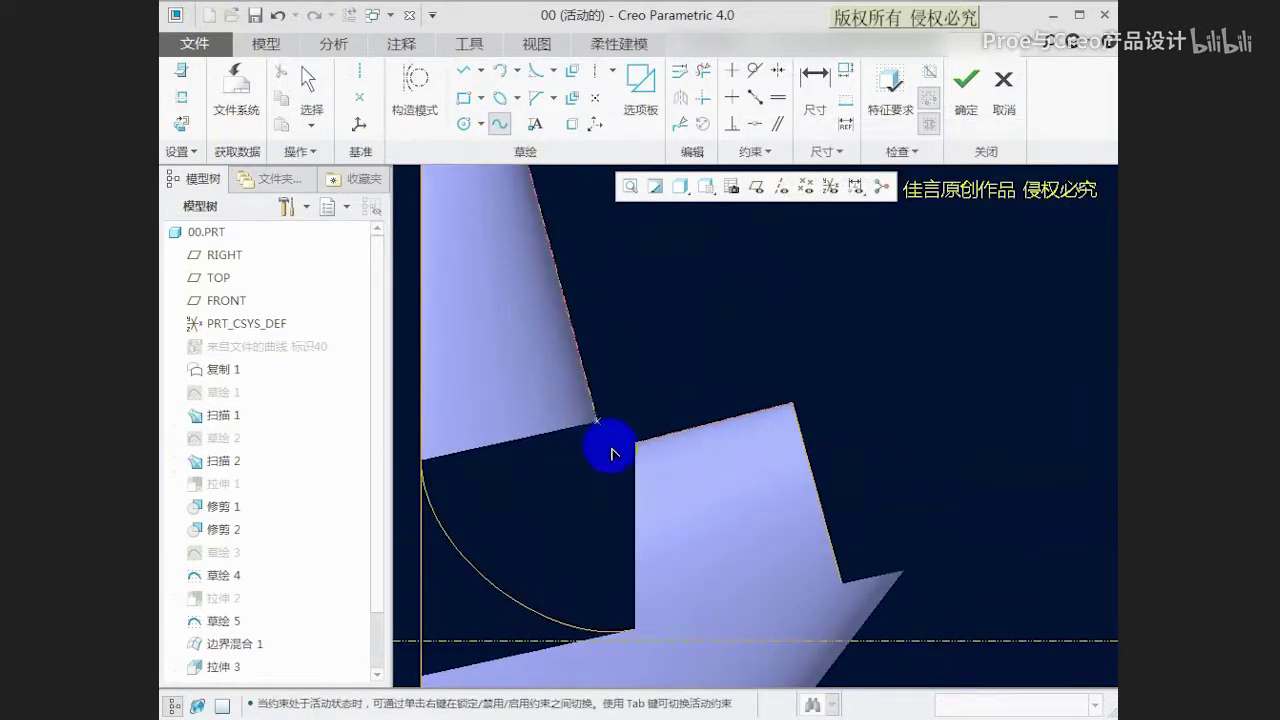
Step: Place the spline's end at the corner and add a tangent constraint to the surface edge
left_click(635, 448)
left_click(754, 70)
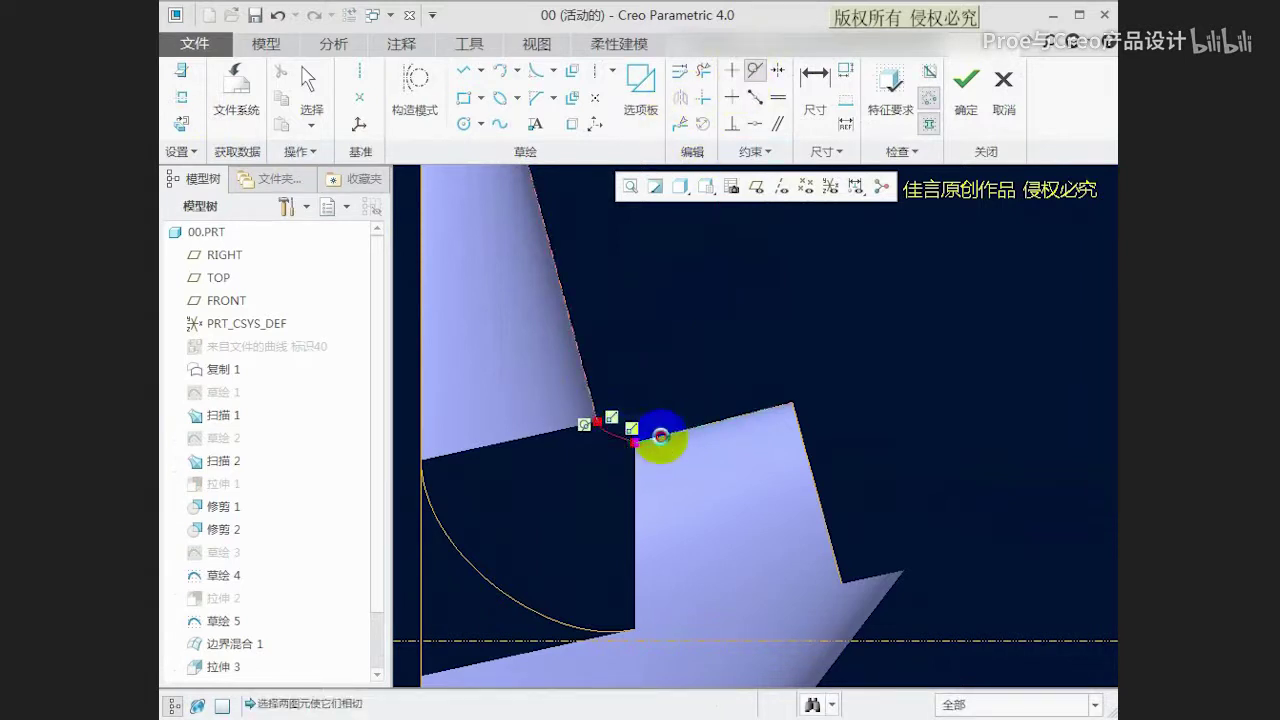
middle_click(705, 425)
scroll(630, 450, "down", 2)
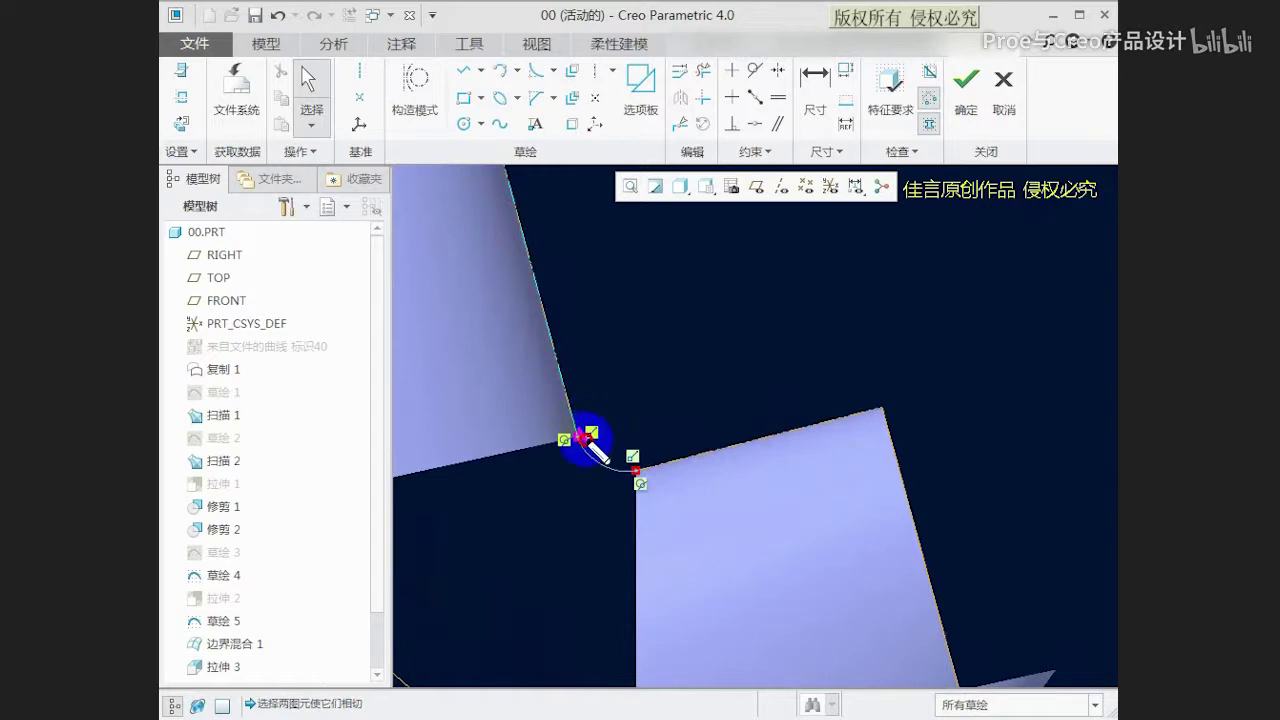
Step: Unhide the imported curve so it serves as a reference in the sketch
right_click(298, 350)
left_click(341, 365)
scroll(600, 440, "down", 1)
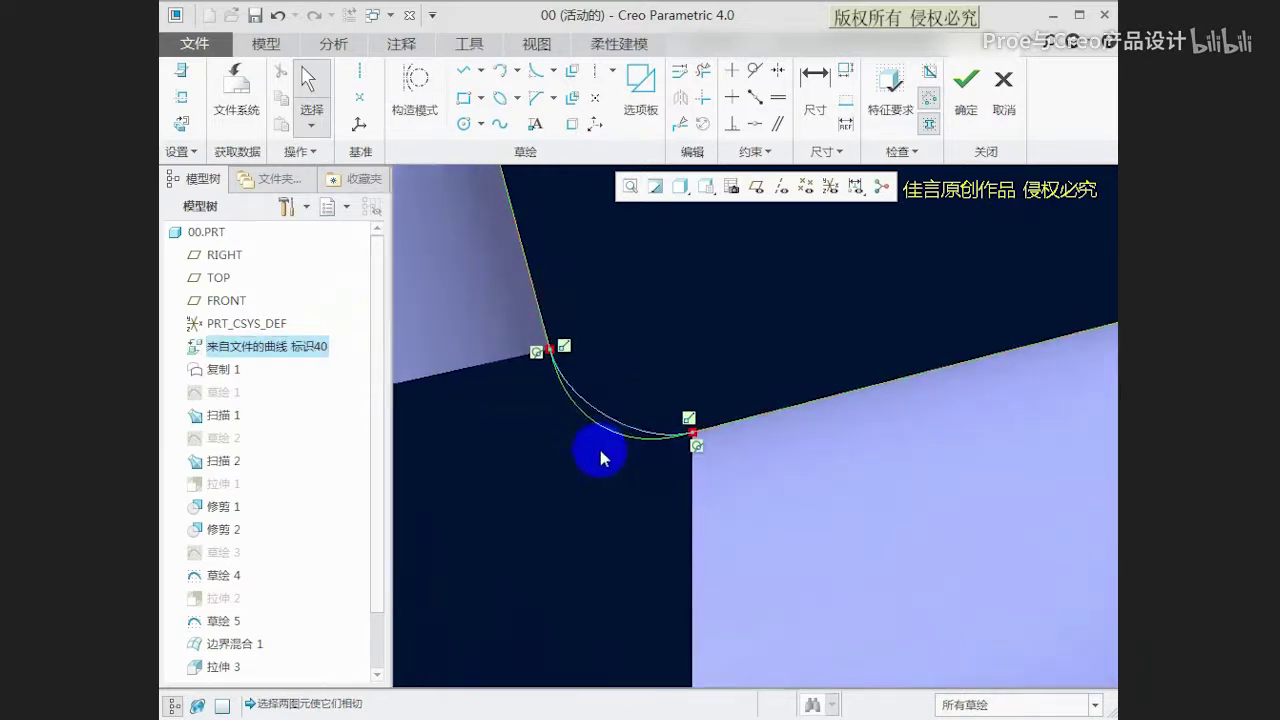
scroll(612, 467, "down", 1)
middle_click_drag(614, 460, 628, 480, "shift")
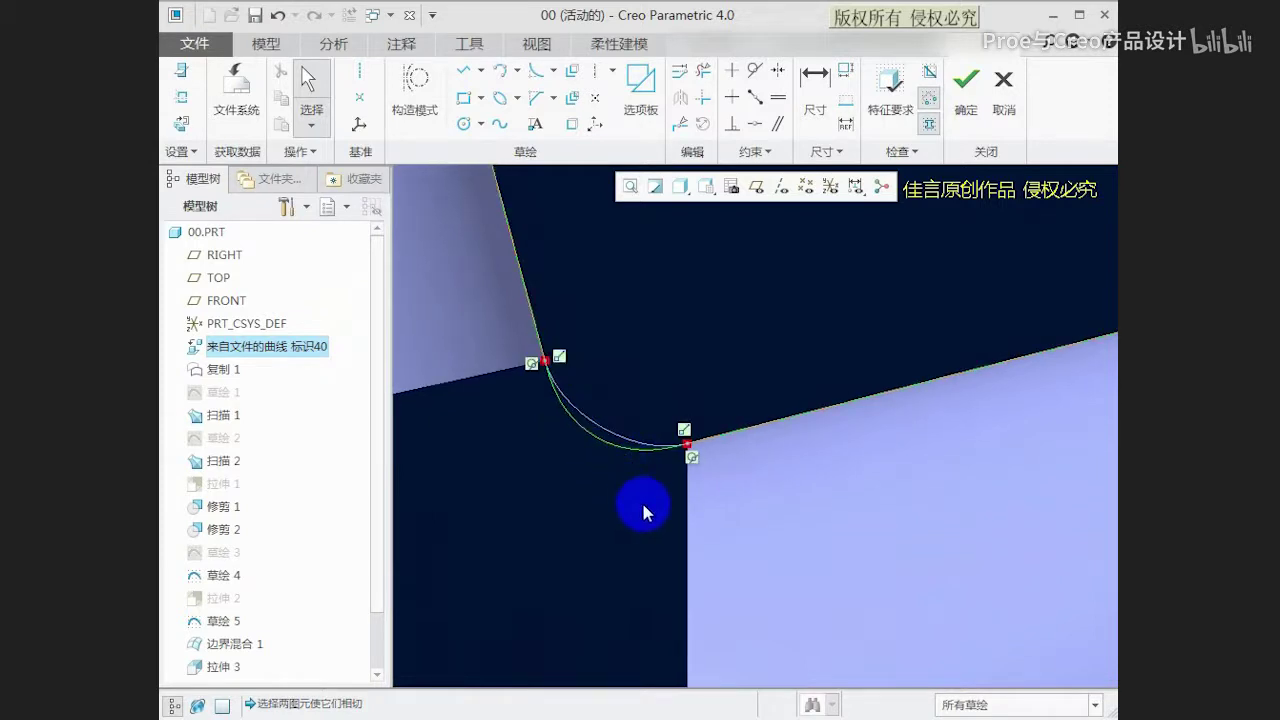
left_click_drag(238, 354, 297, 360)
left_click_drag(515, 222, 520, 292)
left_click_drag(742, 428, 820, 432)
scroll(720, 518, "up", 1)
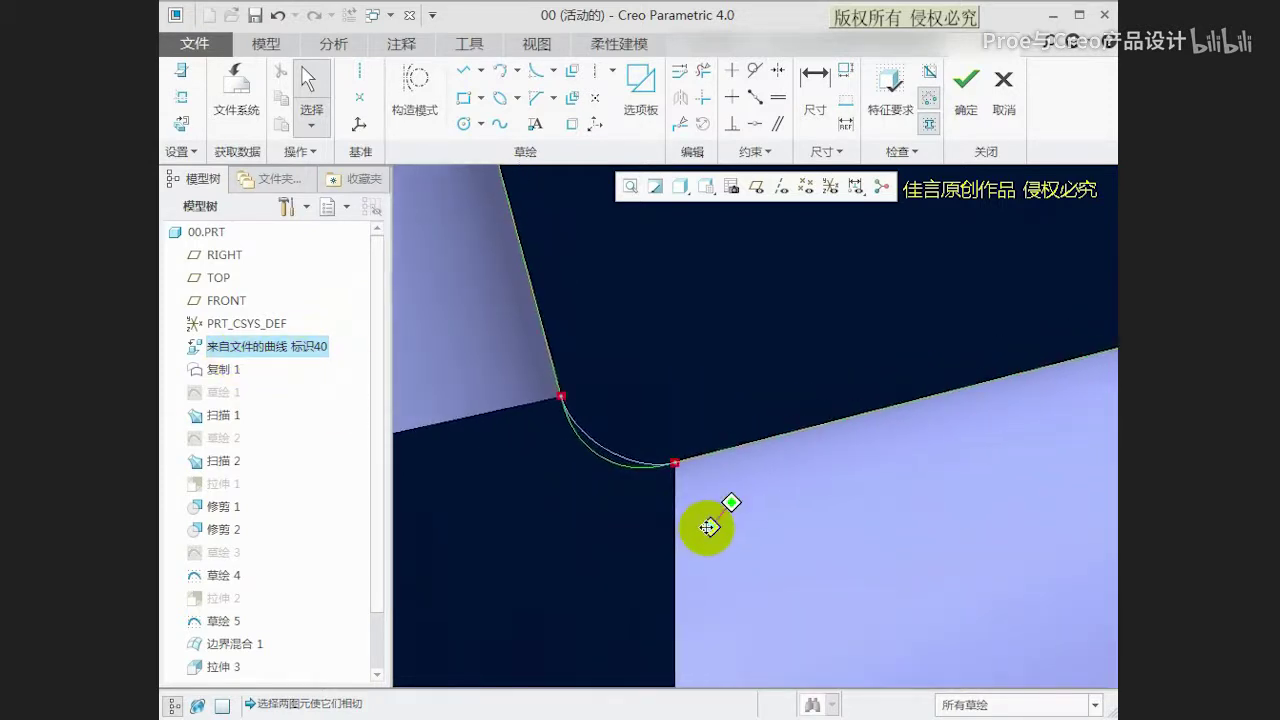
scroll(700, 505, "up", 2)
left_click_drag(590, 312, 611, 376)
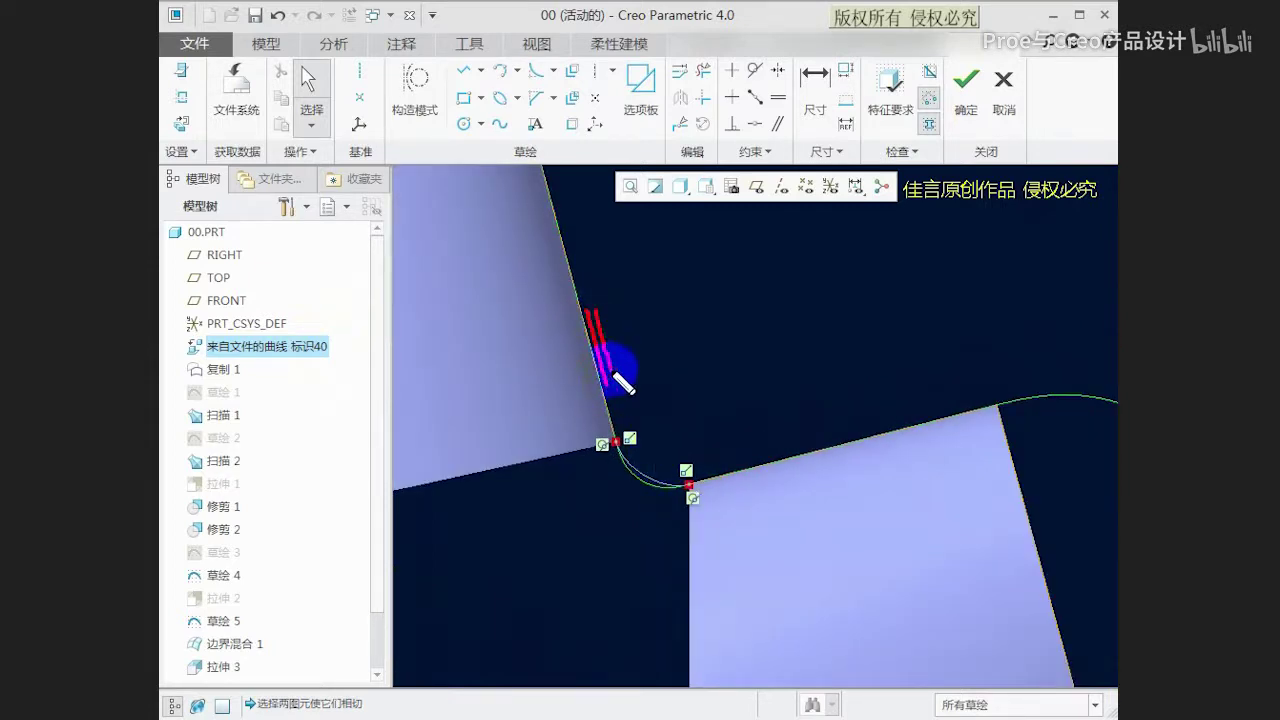
left_click_drag(757, 461, 865, 445)
left_click_drag(228, 362, 380, 374)
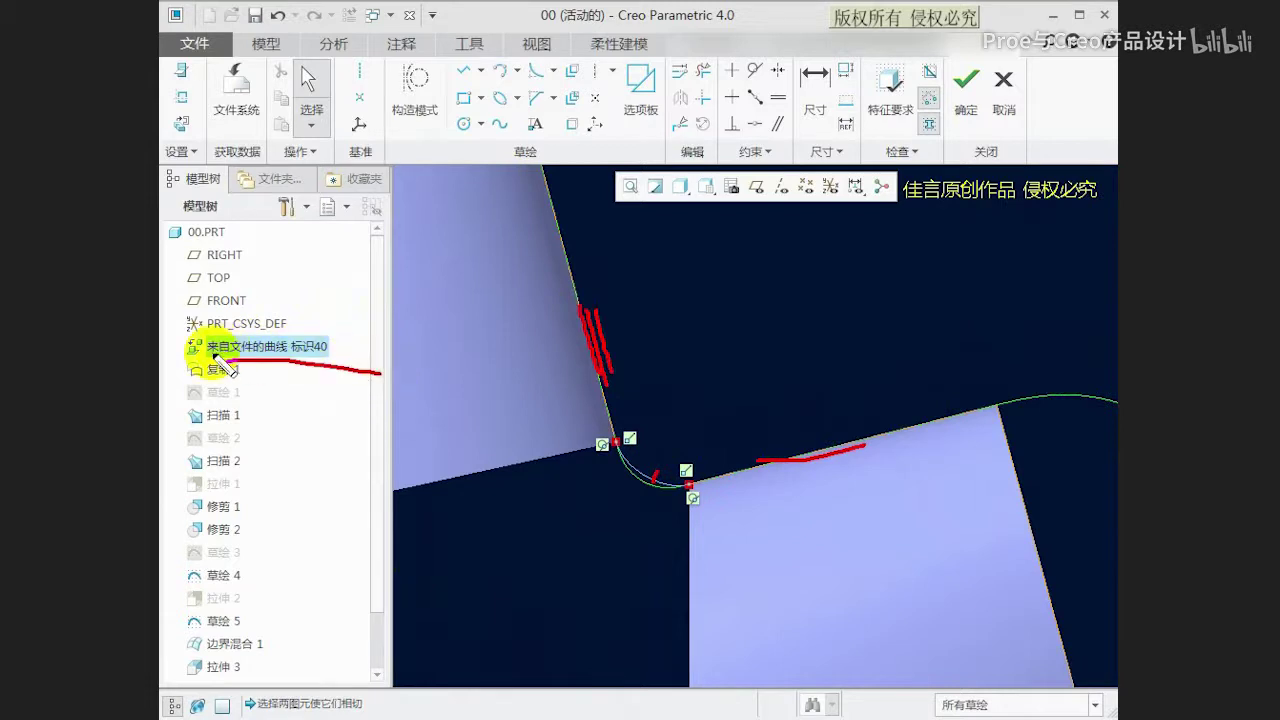
left_click_drag(196, 358, 308, 362)
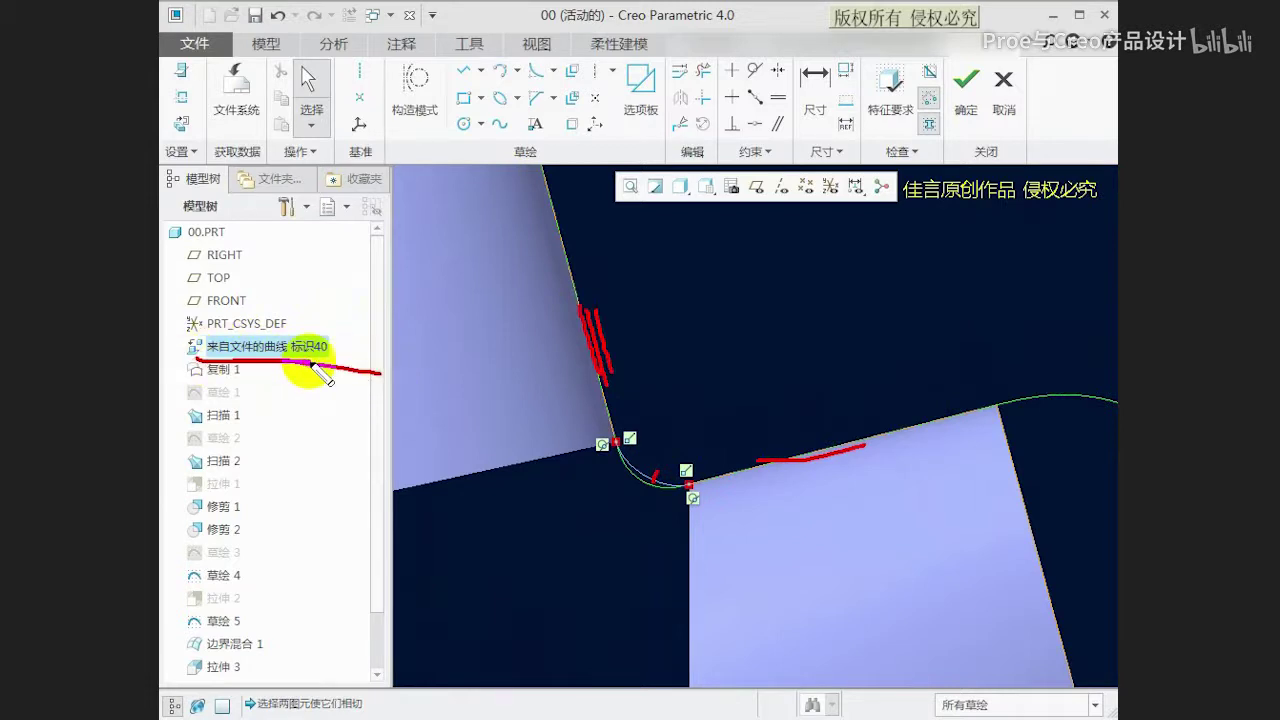
scroll(645, 460, "down", 5)
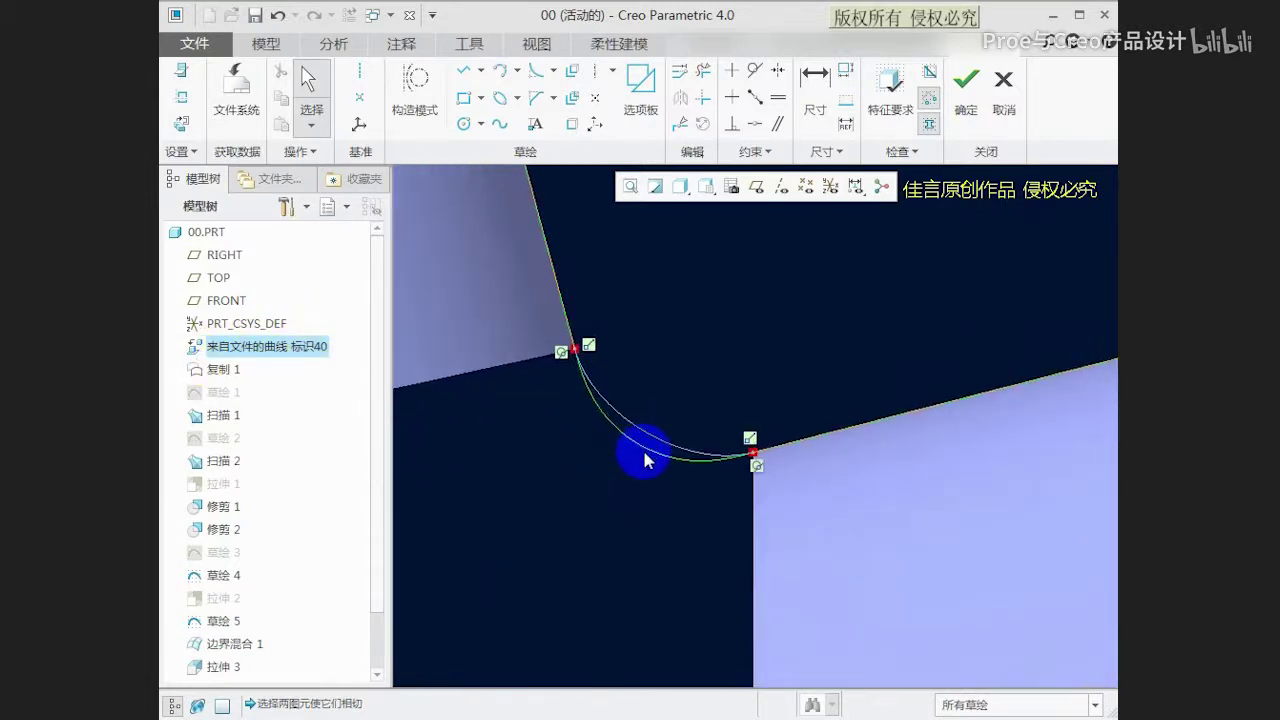
Step: Reshape the corner spline by dragging its control-polygon points to follow the reference arc
double_click(645, 438)
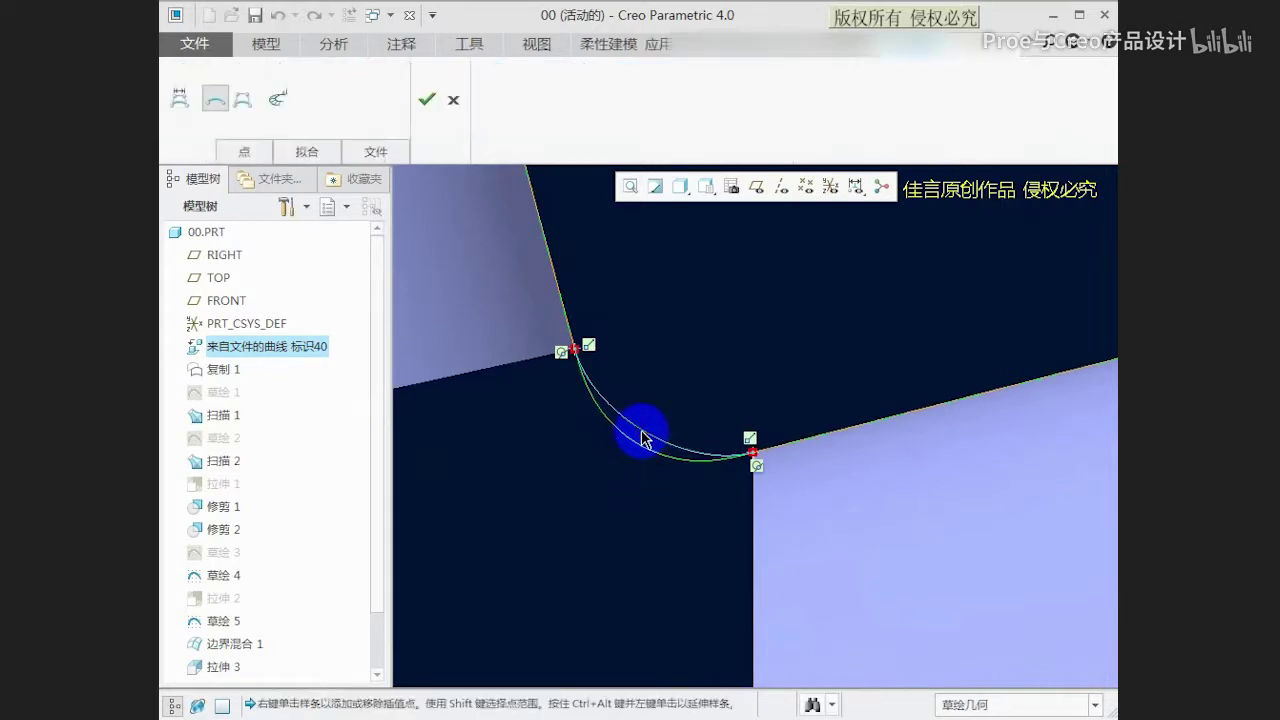
left_click(242, 97)
scroll(563, 340, "down", 3)
left_click_drag(530, 274, 606, 352)
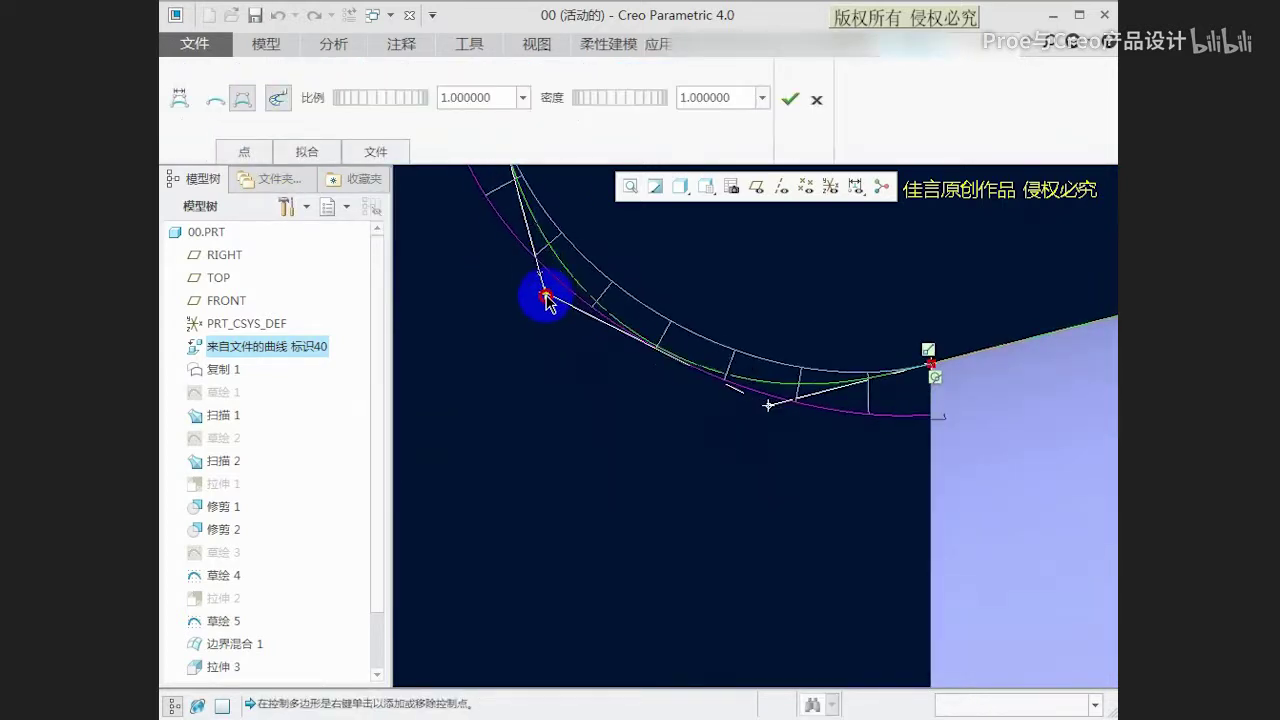
left_click_drag(767, 407, 691, 416)
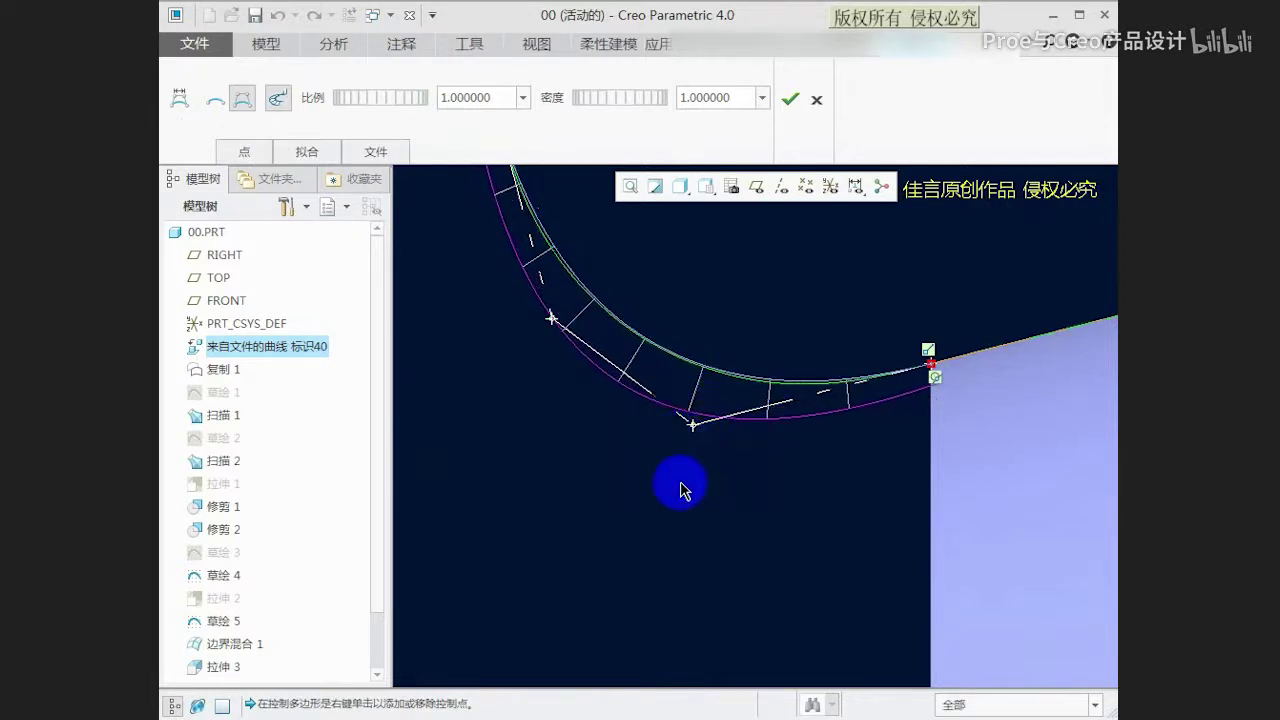
scroll(663, 437, "up", 2)
scroll(575, 455, "down", 4)
left_click_drag(588, 440, 596, 450)
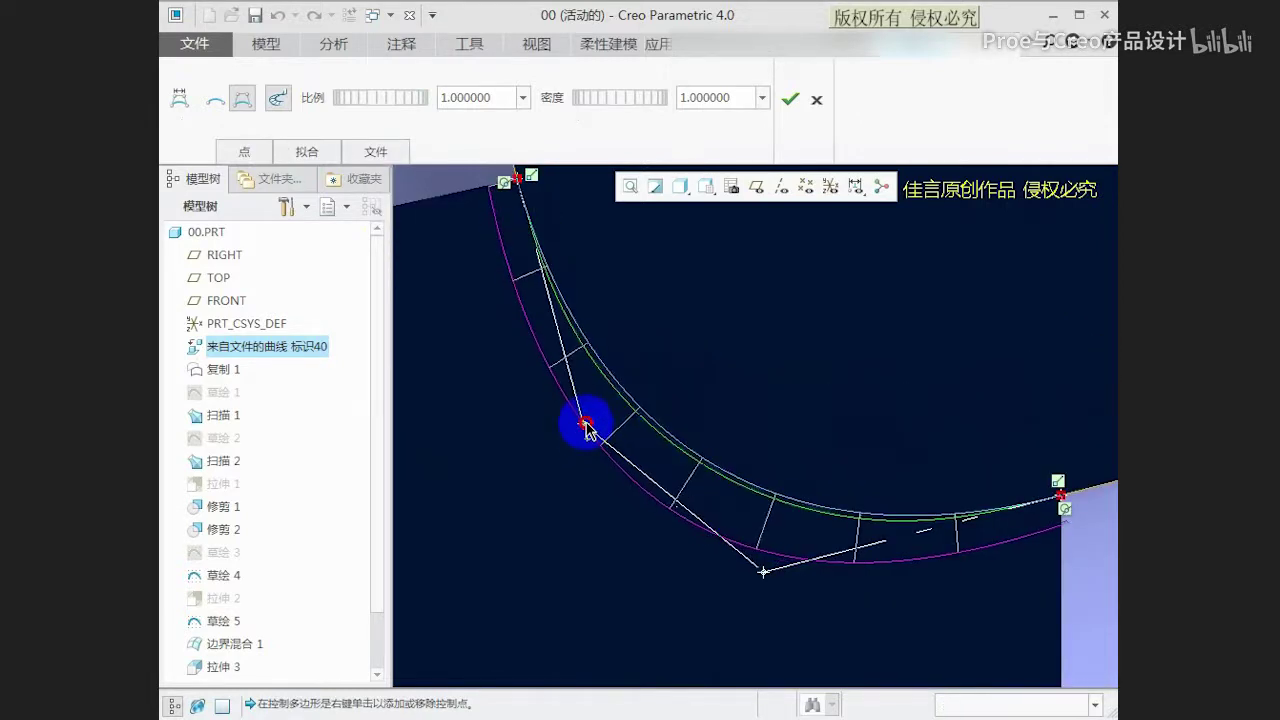
middle_click_drag(596, 452, 762, 582, "shift")
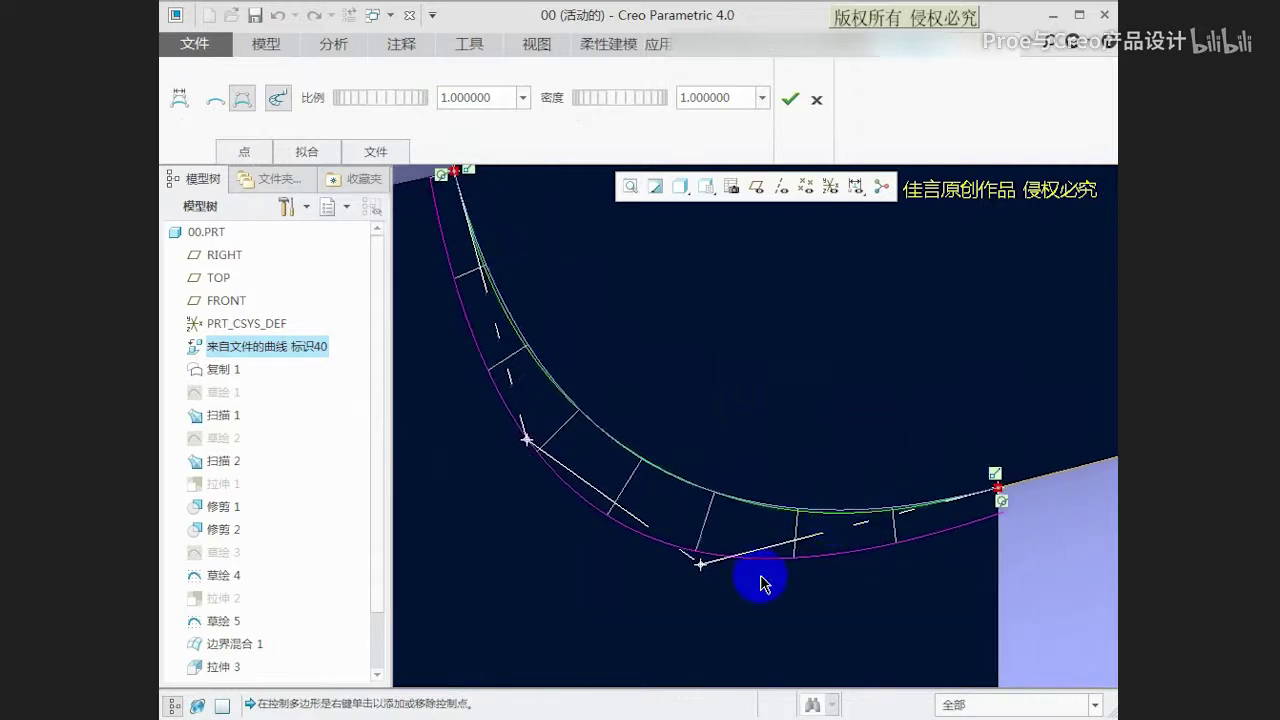
left_click_drag(702, 567, 701, 563)
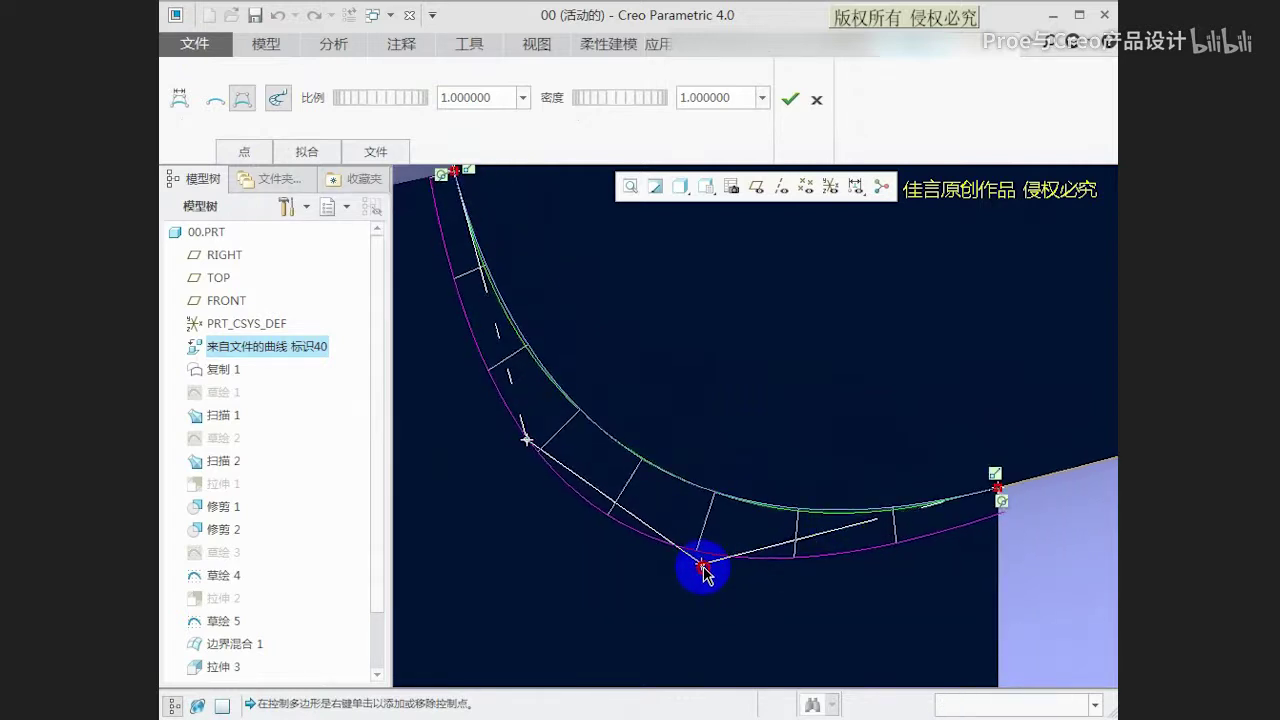
middle_click(752, 532)
Step: Zoom and pan around the sketch to check the corner curve against the reference
scroll(780, 523, "down", 2)
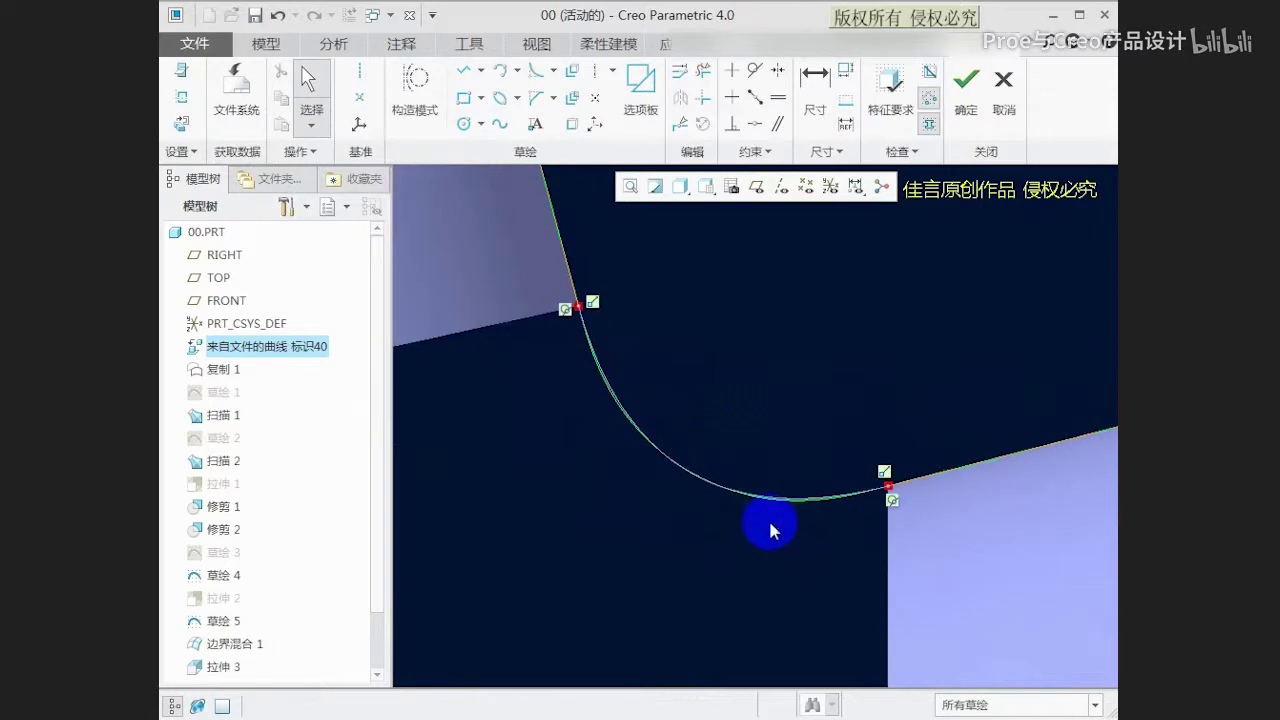
scroll(757, 508, "up", 2)
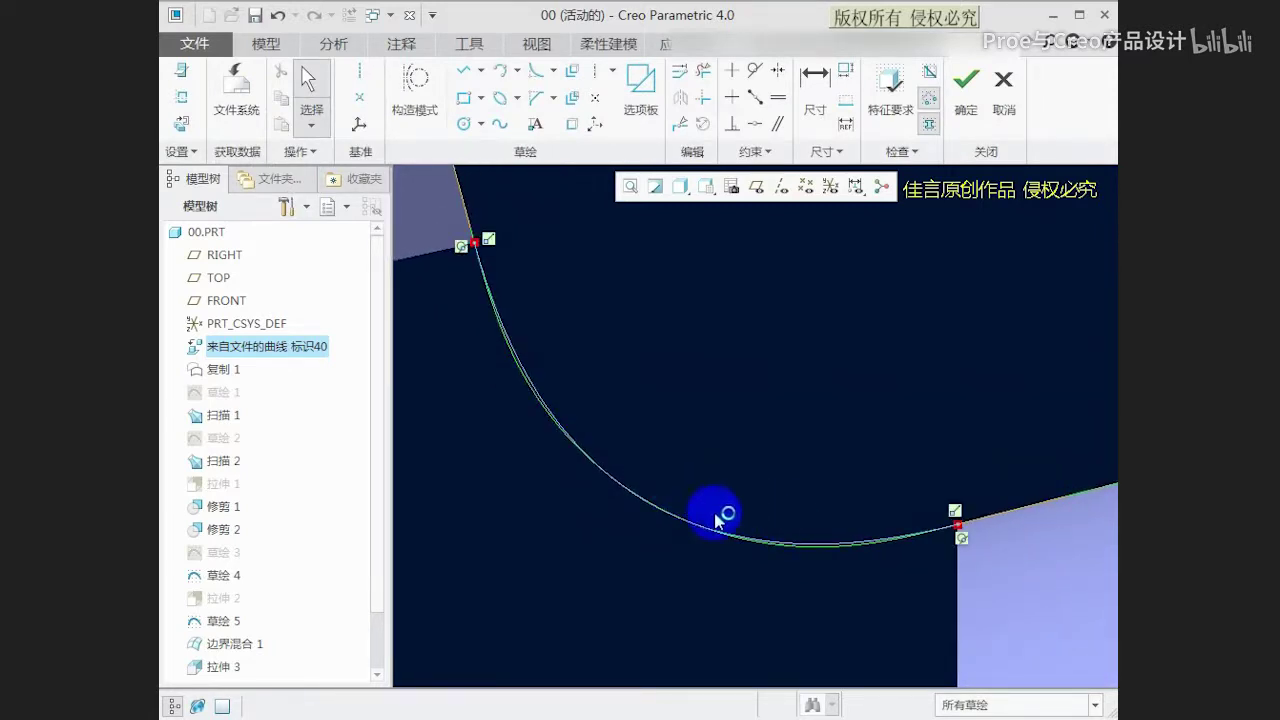
scroll(830, 555, "up", 1)
scroll(857, 537, "up", 1)
scroll(845, 515, "up", 1)
scroll(838, 508, "up", 1)
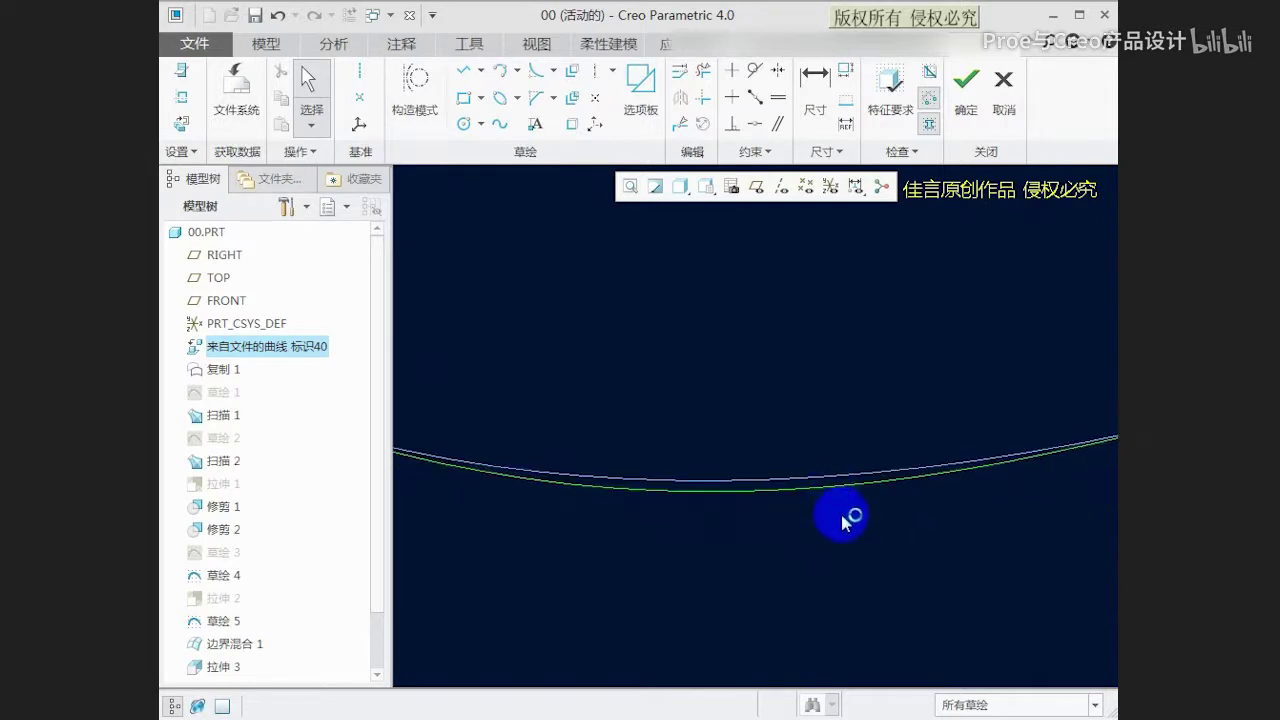
scroll(838, 505, "up", 1)
scroll(831, 500, "up", 1)
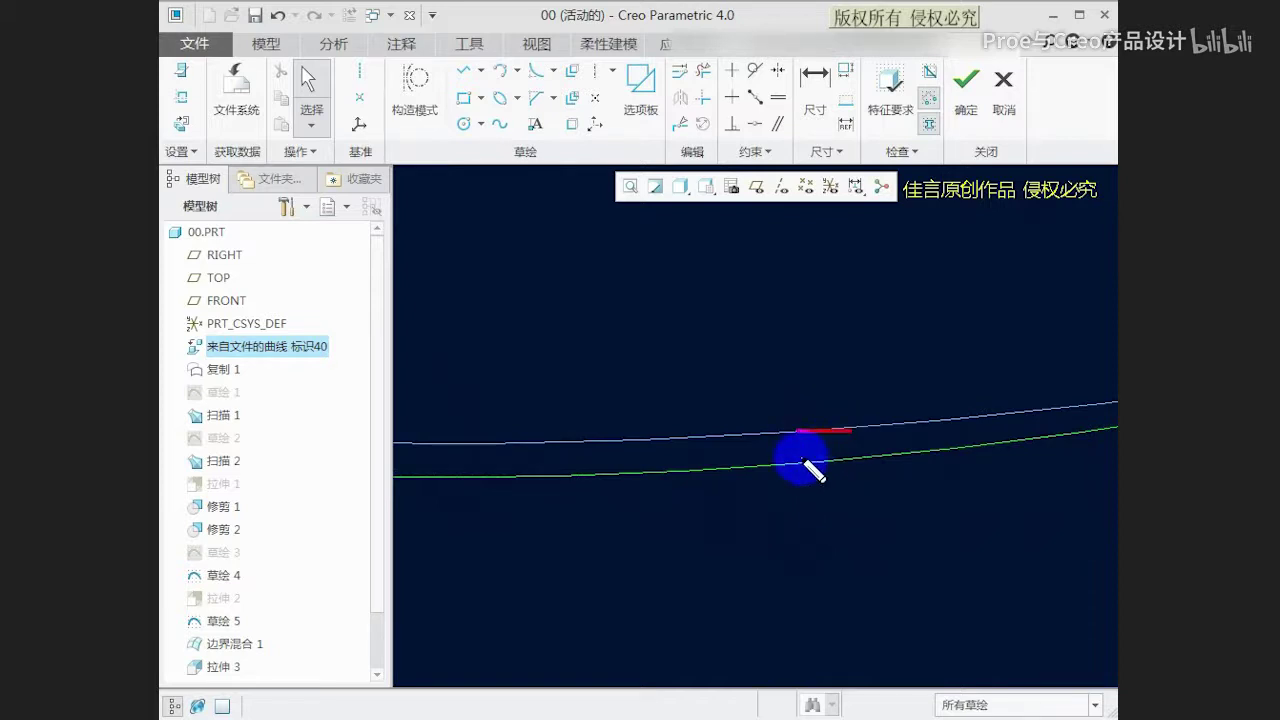
middle_click(884, 478)
scroll(884, 478, "down", 2)
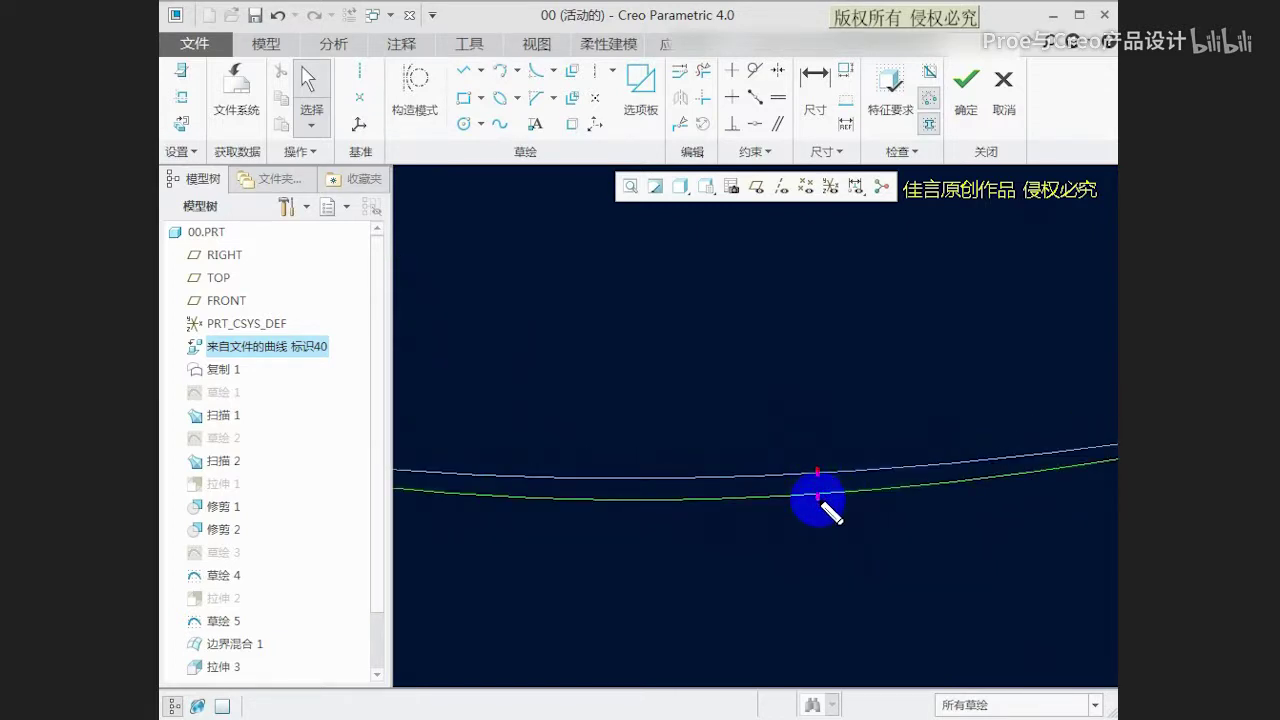
left_click_drag(812, 444, 808, 450)
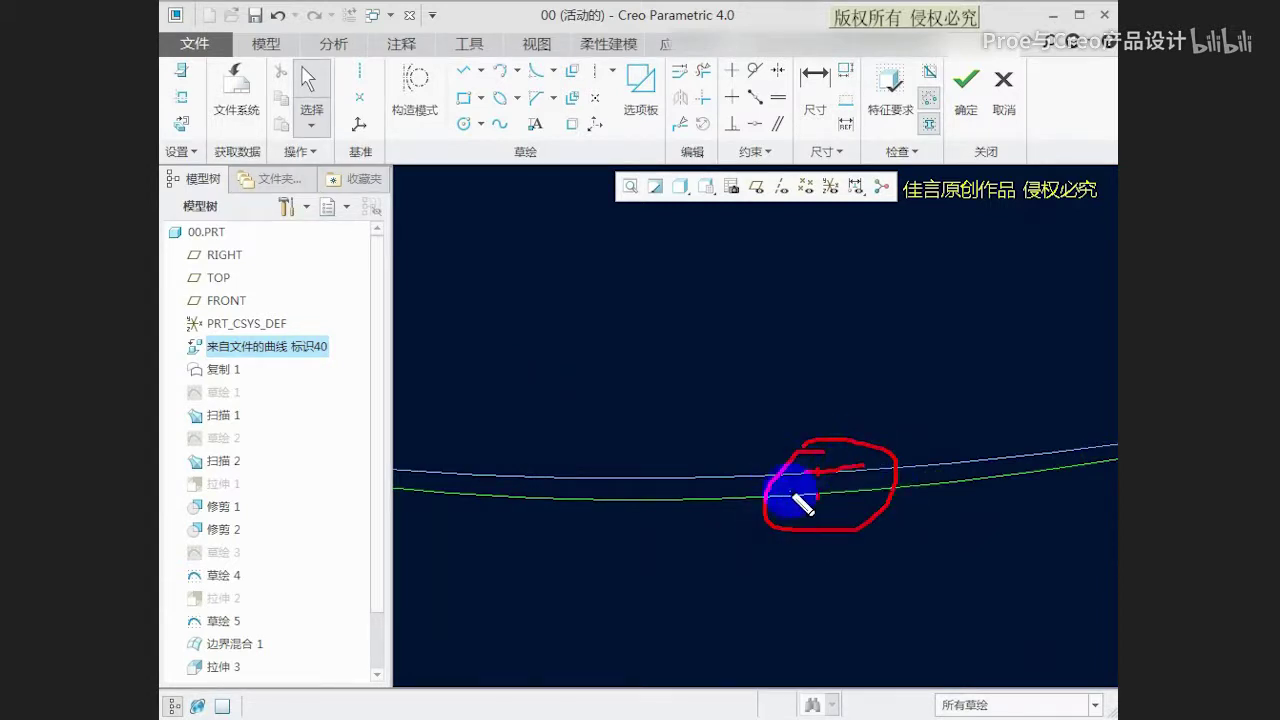
scroll(876, 490, "up", 1)
scroll(876, 490, "down", 1)
scroll(890, 489, "down", 1)
scroll(885, 485, "down", 1)
scroll(860, 500, "down", 3)
middle_click_drag(835, 516, 789, 568, "shift")
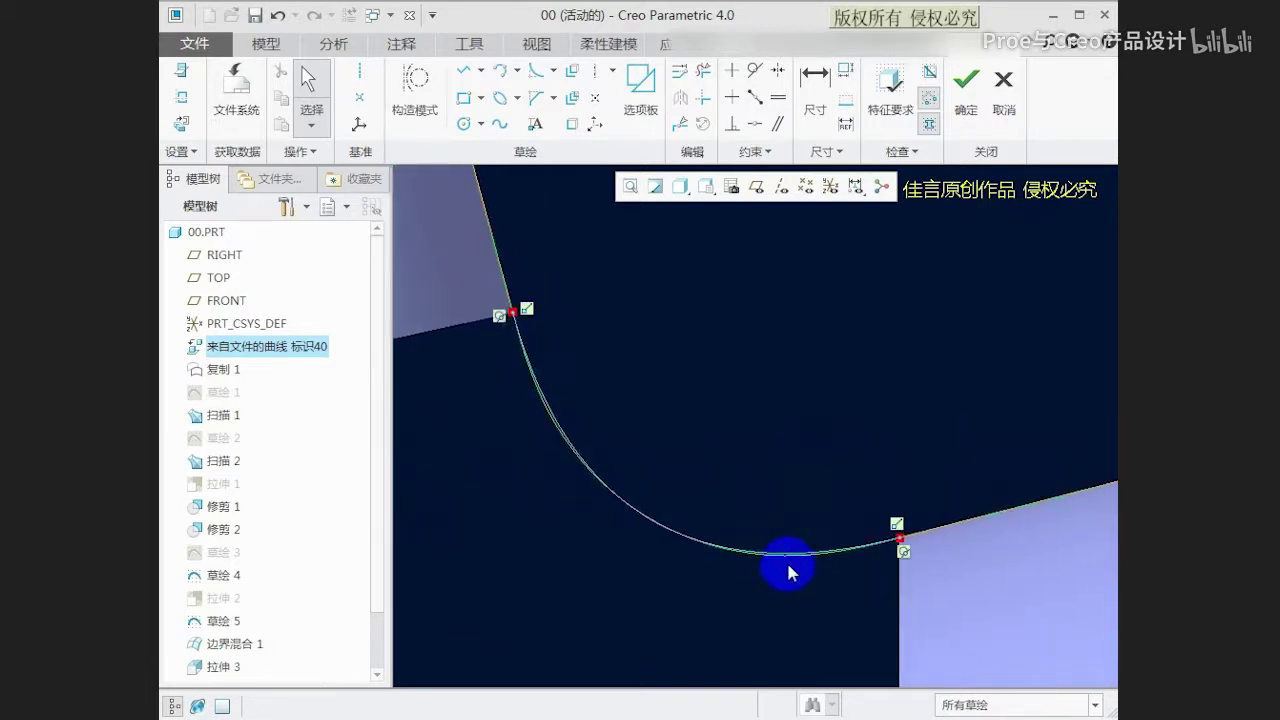
mouse_move(712, 280)
left_mouse_down()
mouse_move(700, 371)
mouse_move(1020, 375)
left_mouse_up()
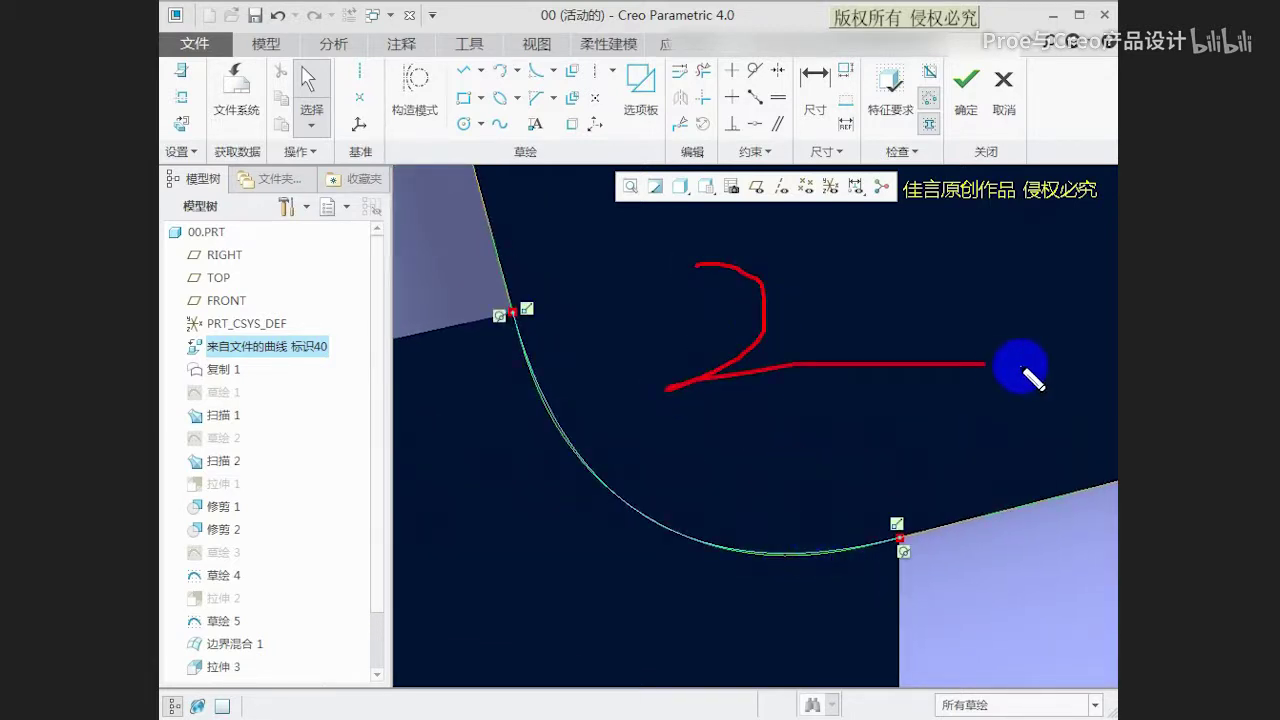
scroll(840, 480, "down", 1)
middle_click_drag(839, 480, 835, 452, "shift")
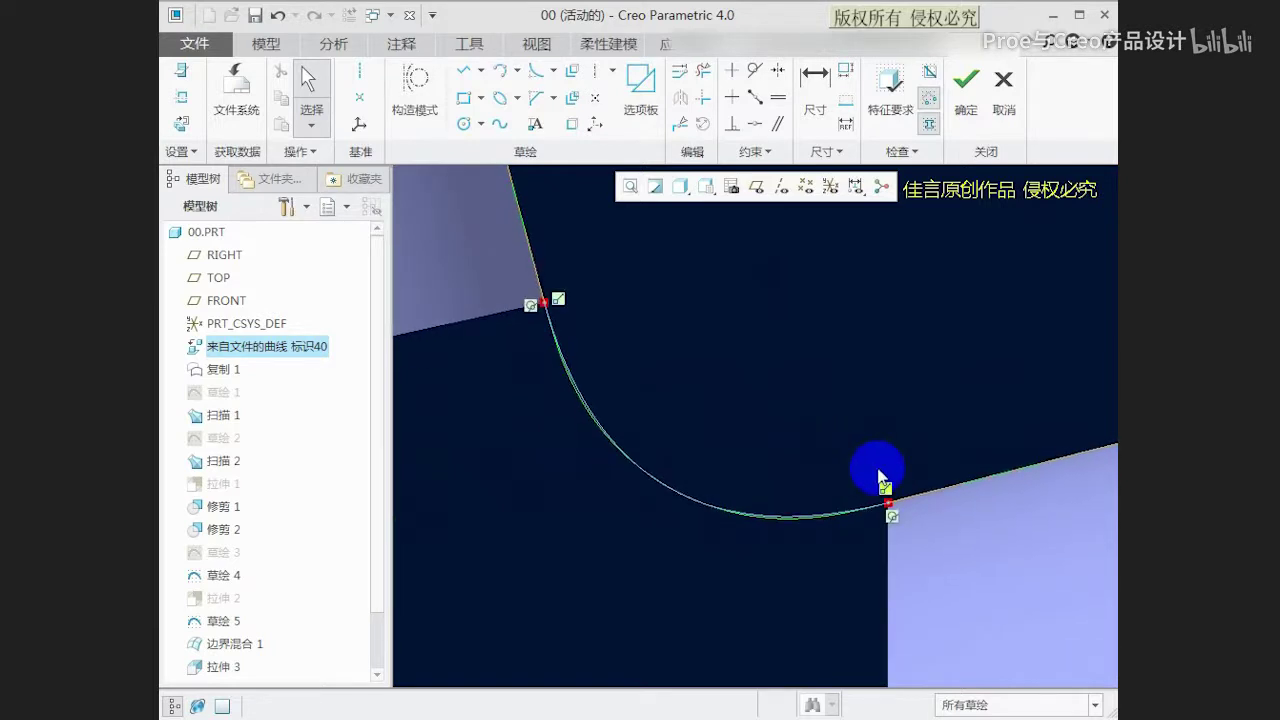
scroll(878, 477, "down", 5)
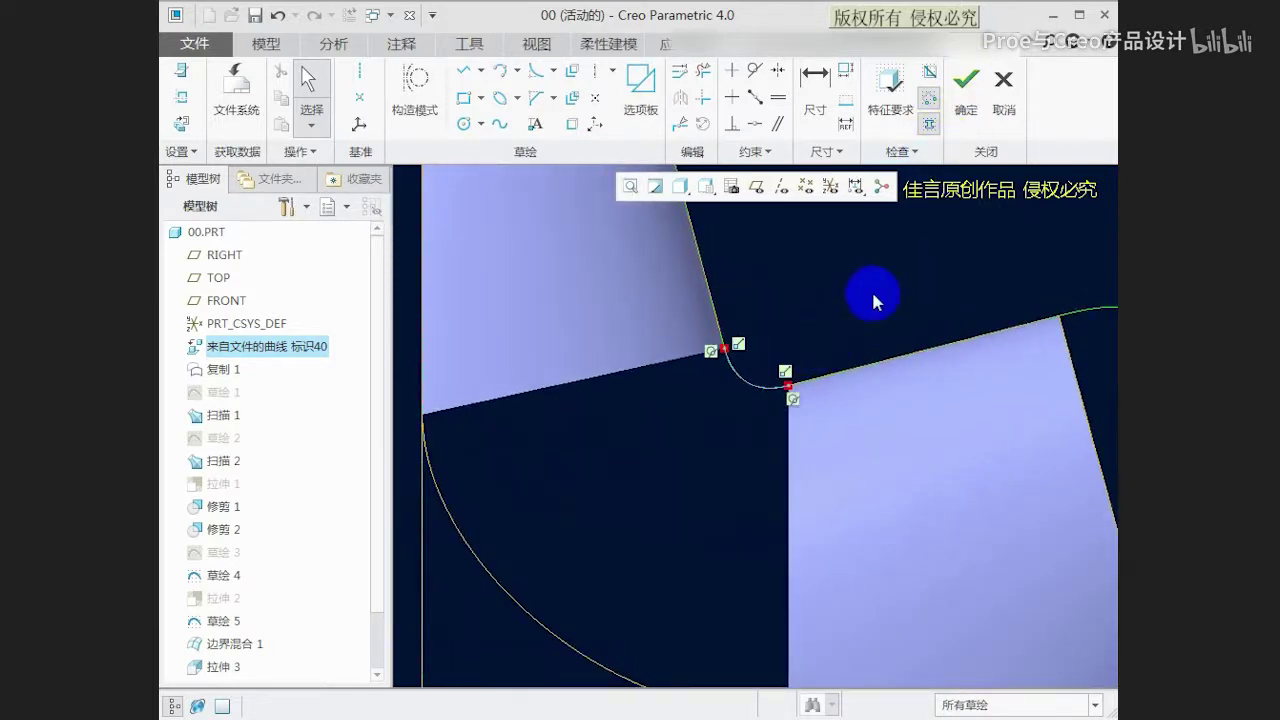
Step: Accept the finished corner sketch and zoom out to the whole model
left_click(966, 85)
scroll(750, 372, "up", 3)
scroll(843, 393, "up", 2)
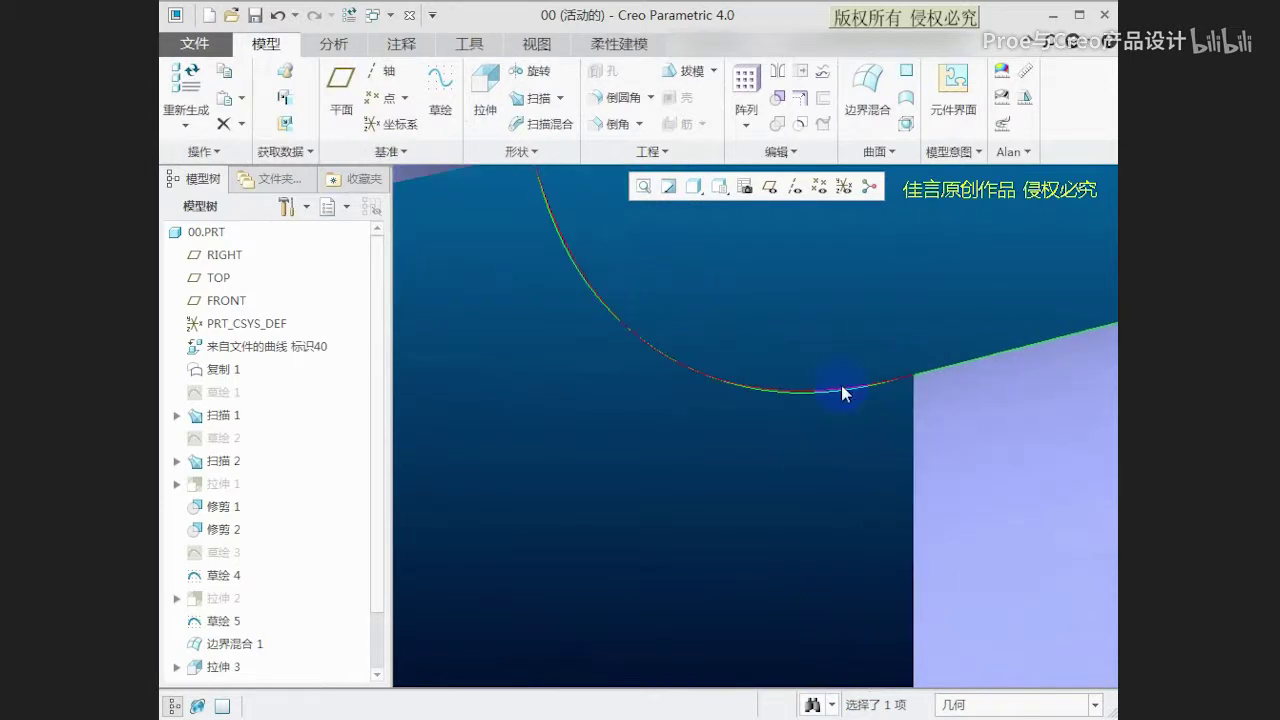
scroll(843, 393, "up", 3)
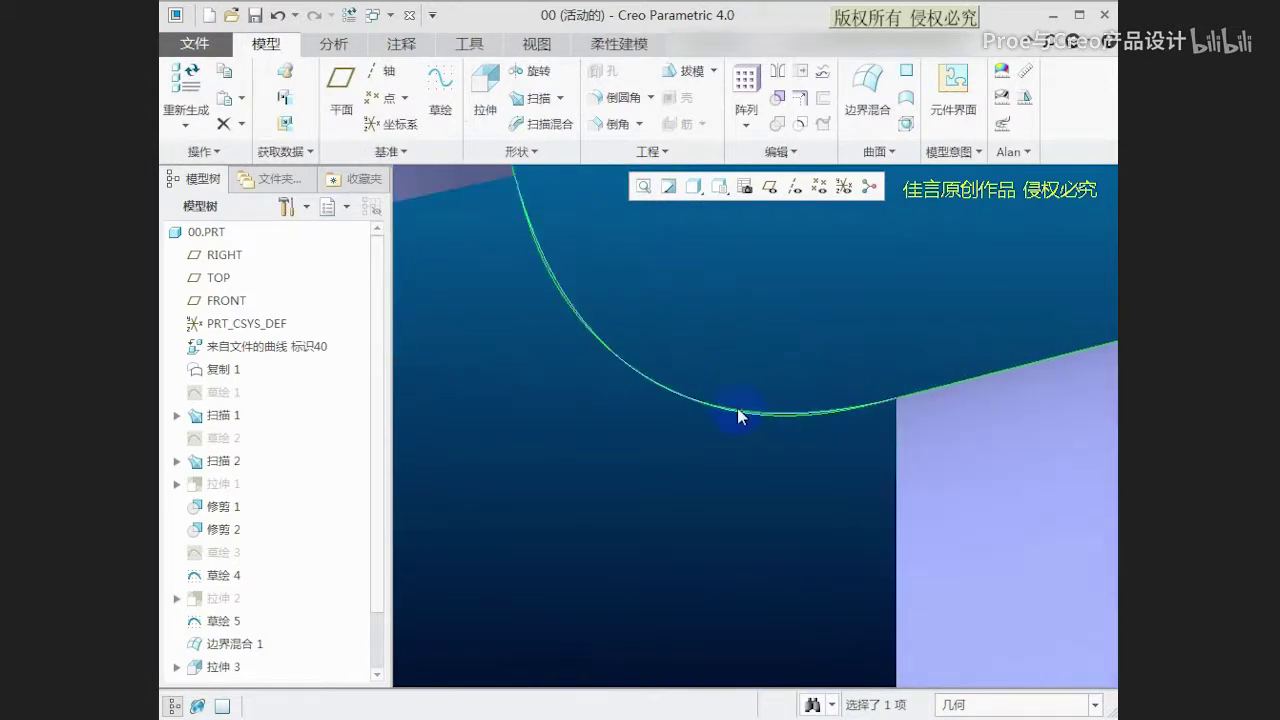
scroll(750, 405, "up", 3)
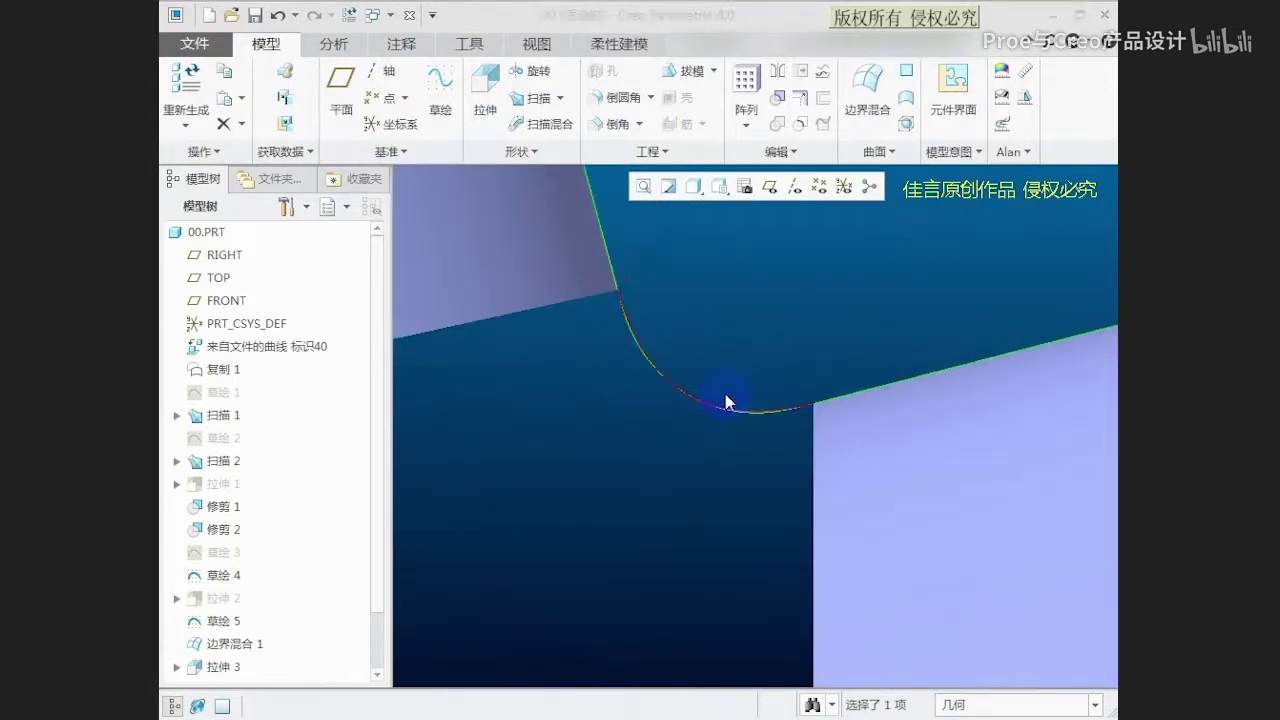
scroll(697, 414, "up", 2)
scroll(688, 404, "up", 2)
scroll(724, 397, "up", 2)
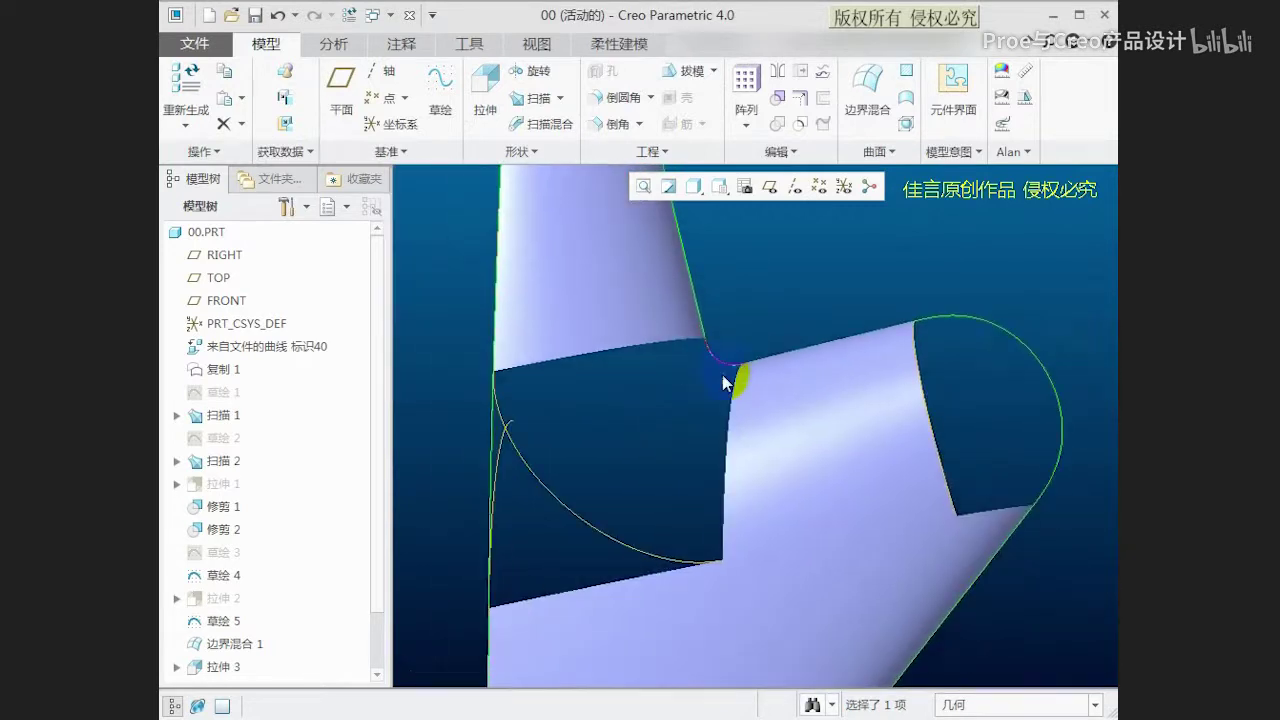
Step: Start a boundary blend with two arcs in direction one and top and vertical edges in direction two
left_click(867, 82)
scroll(676, 470, "up", 2)
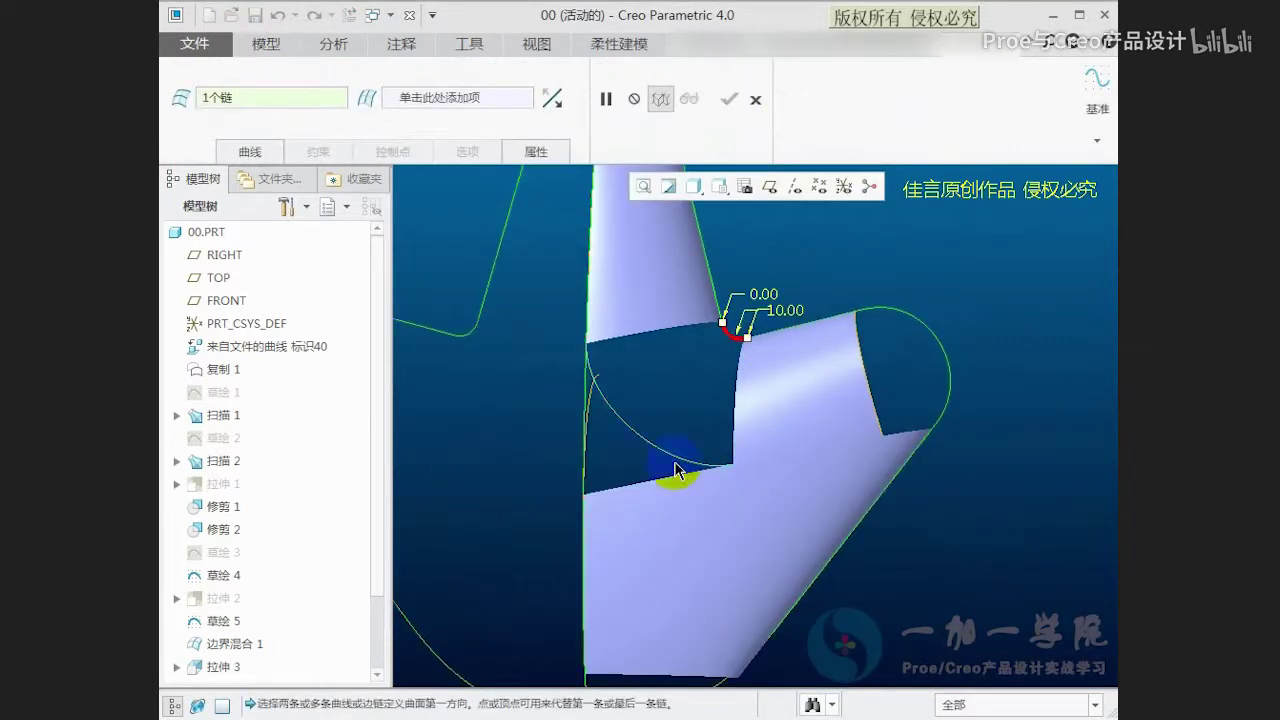
left_click(650, 452, "ctrl")
right_click(766, 294)
left_click(820, 323)
left_click(650, 380)
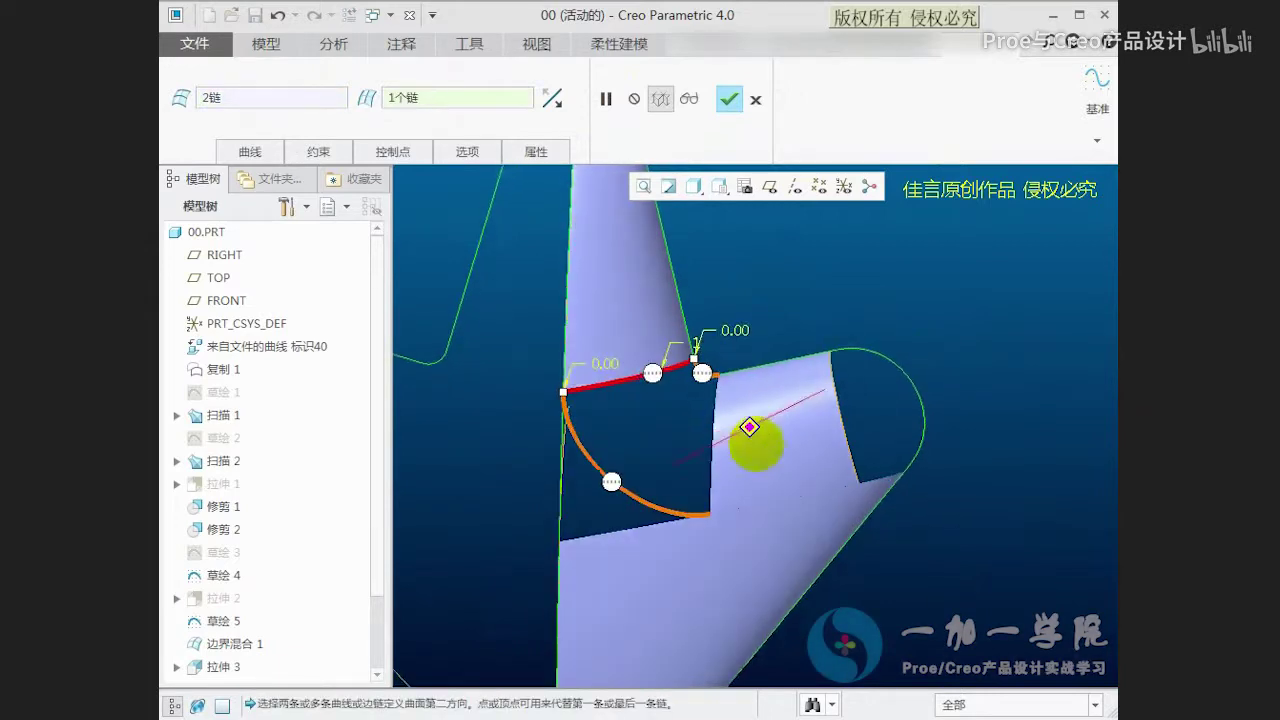
left_click(716, 404, "ctrl")
Step: Set options at the blend's corner points and complete the boundary blend surface
right_click(708, 408)
left_click(751, 448)
left_click(658, 405)
right_click(658, 405)
left_click(728, 463)
right_click(717, 462)
left_click(752, 484)
Step: Select the new corner patch together with the sweep surface 扫描1
mouse_move(702, 396)
middle_mouse_down()
mouse_move(651, 409)
mouse_move(654, 394)
mouse_move(657, 417)
mouse_move(693, 421)
mouse_move(651, 457)
mouse_move(618, 440)
middle_mouse_up()
left_click(618, 440)
middle_click_drag(577, 366, 643, 426)
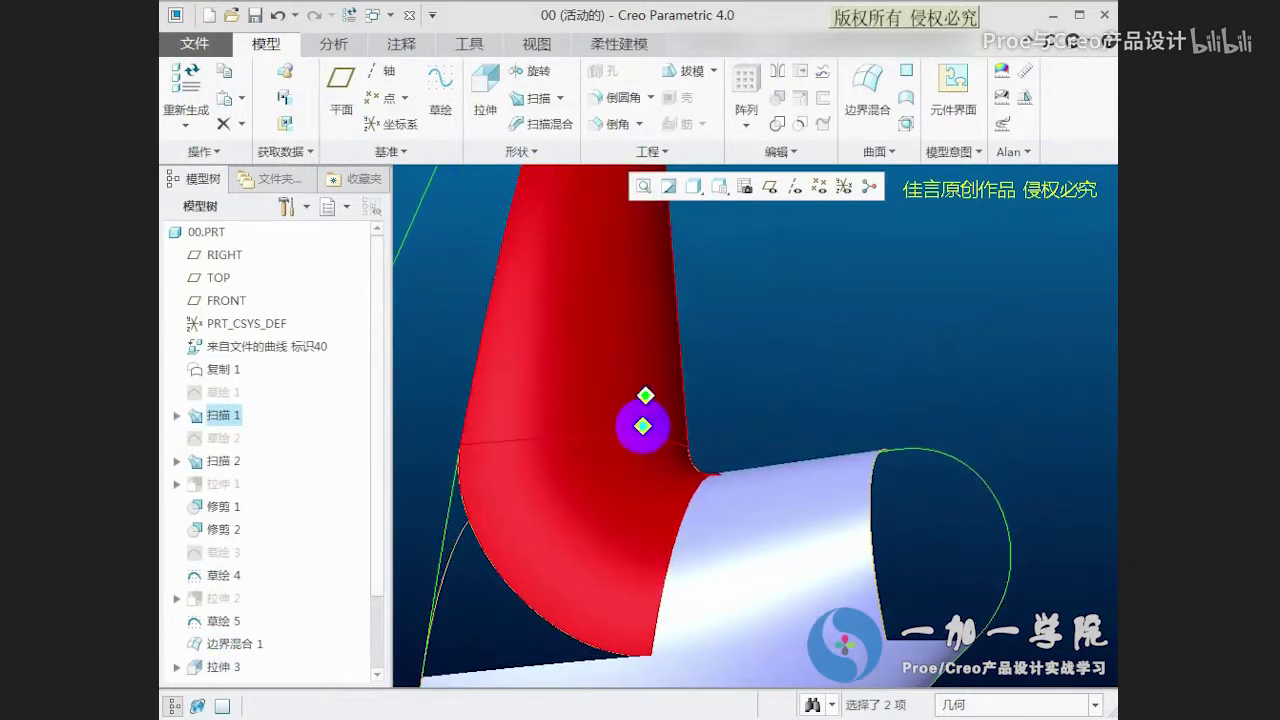
Step: Merge the patch and sweep surface into one quilt, flipping the kept side
left_click(777, 123)
left_click(726, 503)
middle_click(686, 506)
Step: Orbit around the elbow to inspect the merged corner patch from several angles
mouse_move(737, 404)
middle_mouse_down()
mouse_move(728, 331)
mouse_move(728, 408)
mouse_move(729, 337)
mouse_move(737, 400)
mouse_move(740, 334)
mouse_move(734, 437)
mouse_move(724, 404)
mouse_move(695, 395)
mouse_move(705, 465)
middle_mouse_up()
scroll(705, 465, "down", 5)
mouse_move(659, 506)
middle_mouse_down()
mouse_move(680, 503)
mouse_move(674, 456)
middle_mouse_up()
mouse_move(833, 403)
middle_mouse_down()
mouse_move(748, 392)
mouse_move(757, 420)
mouse_move(763, 407)
mouse_move(760, 420)
mouse_move(794, 434)
mouse_move(638, 364)
middle_mouse_up()
left_click_drag(686, 366, 723, 514)
left_click_drag(651, 309, 909, 600)
mouse_move(909, 600)
middle_mouse_down()
mouse_move(734, 523)
mouse_move(677, 524)
mouse_move(741, 544)
mouse_move(746, 423)
mouse_move(769, 447)
mouse_move(663, 491)
mouse_move(731, 509)
mouse_move(715, 508)
mouse_move(729, 527)
mouse_move(701, 523)
mouse_move(760, 486)
mouse_move(766, 467)
middle_mouse_up()
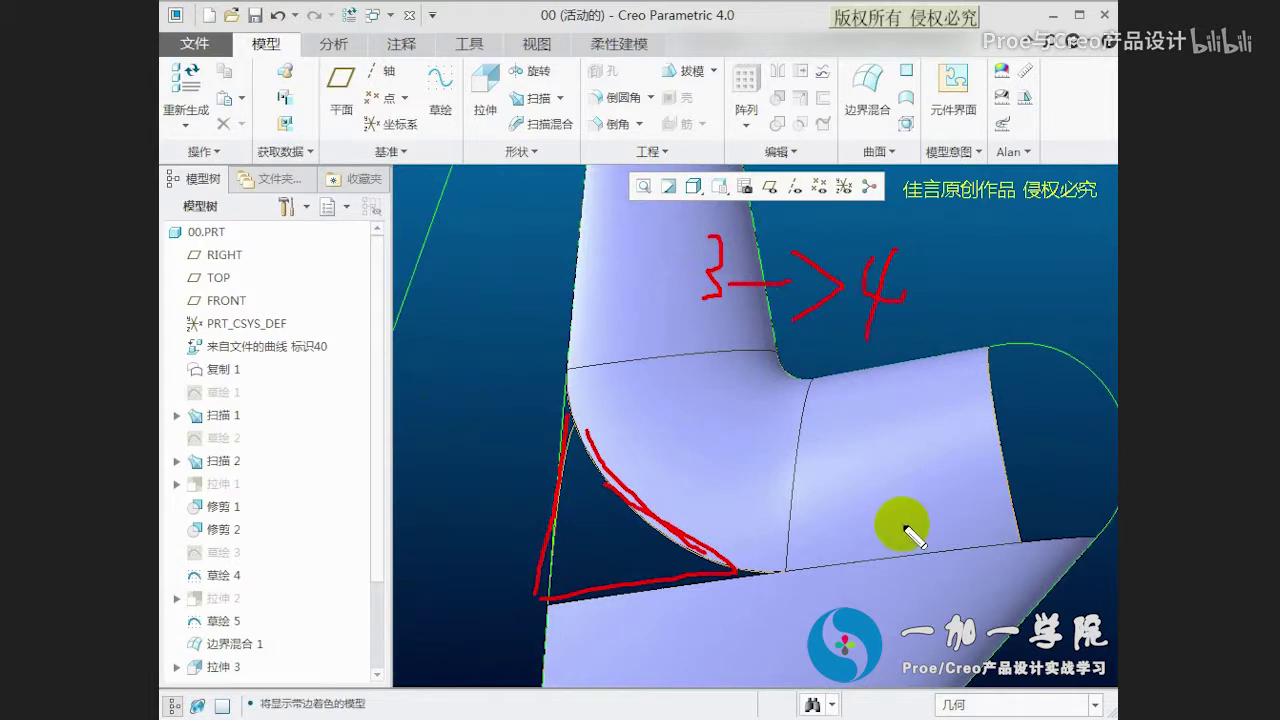
left_click_drag(773, 426, 779, 591)
key("Escape")
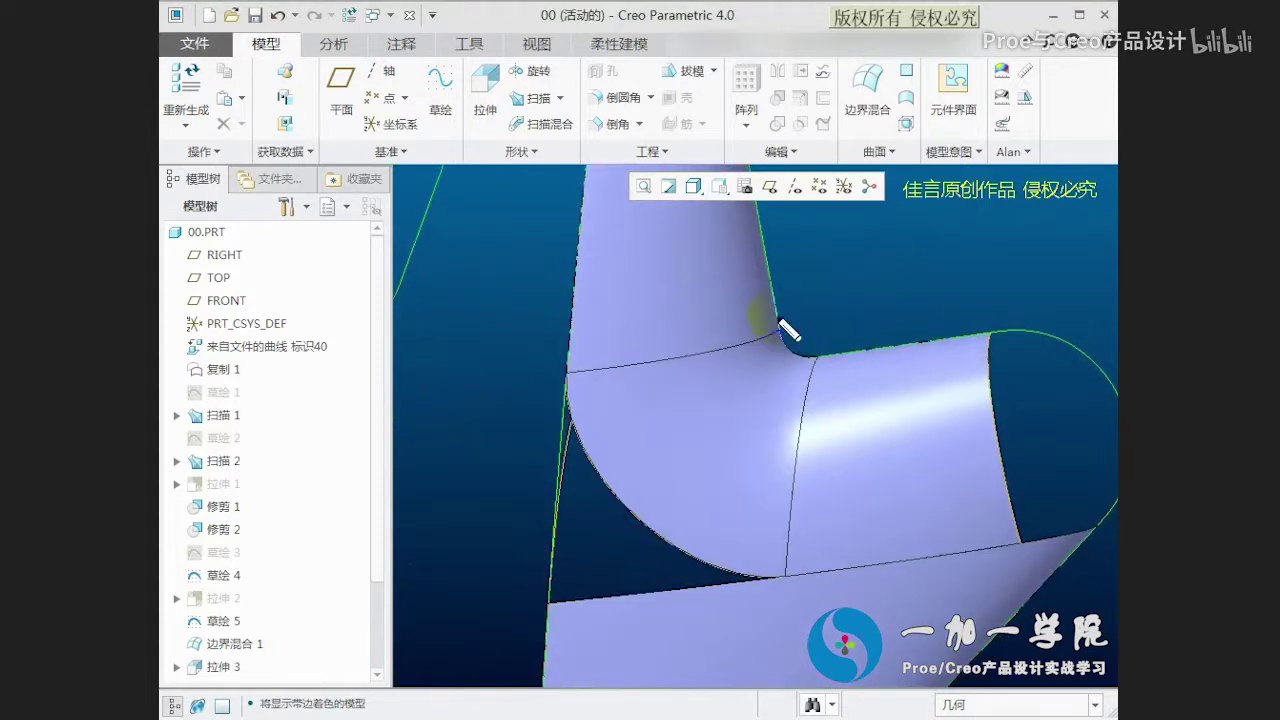
left_click_drag(781, 416, 781, 563)
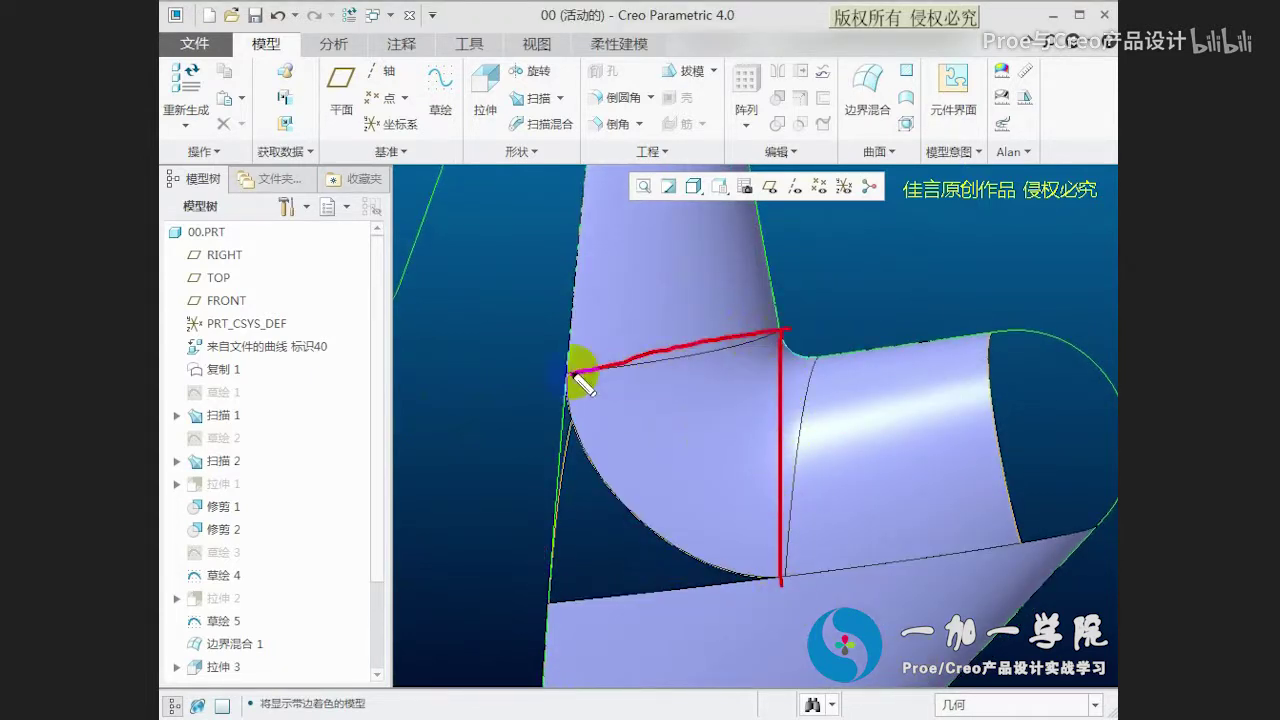
left_click_drag(768, 588, 768, 588)
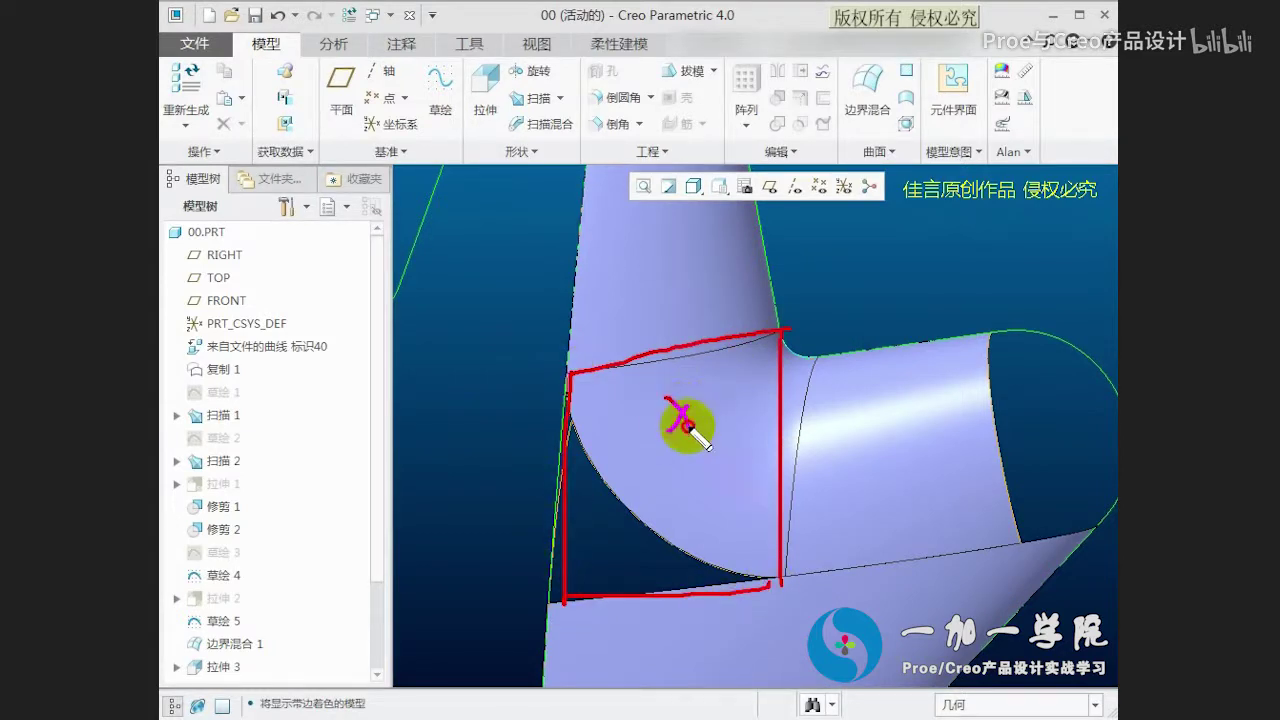
left_click_drag(785, 336, 772, 541)
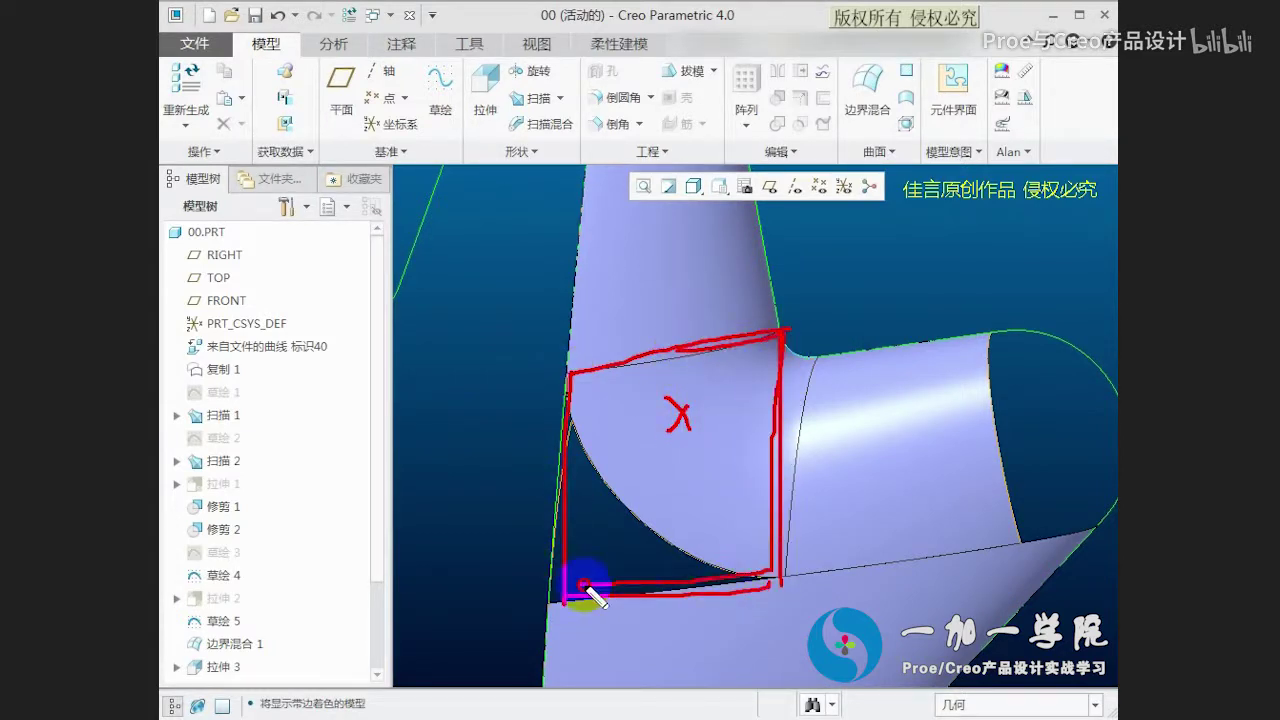
middle_click_drag(790, 360, 800, 335)
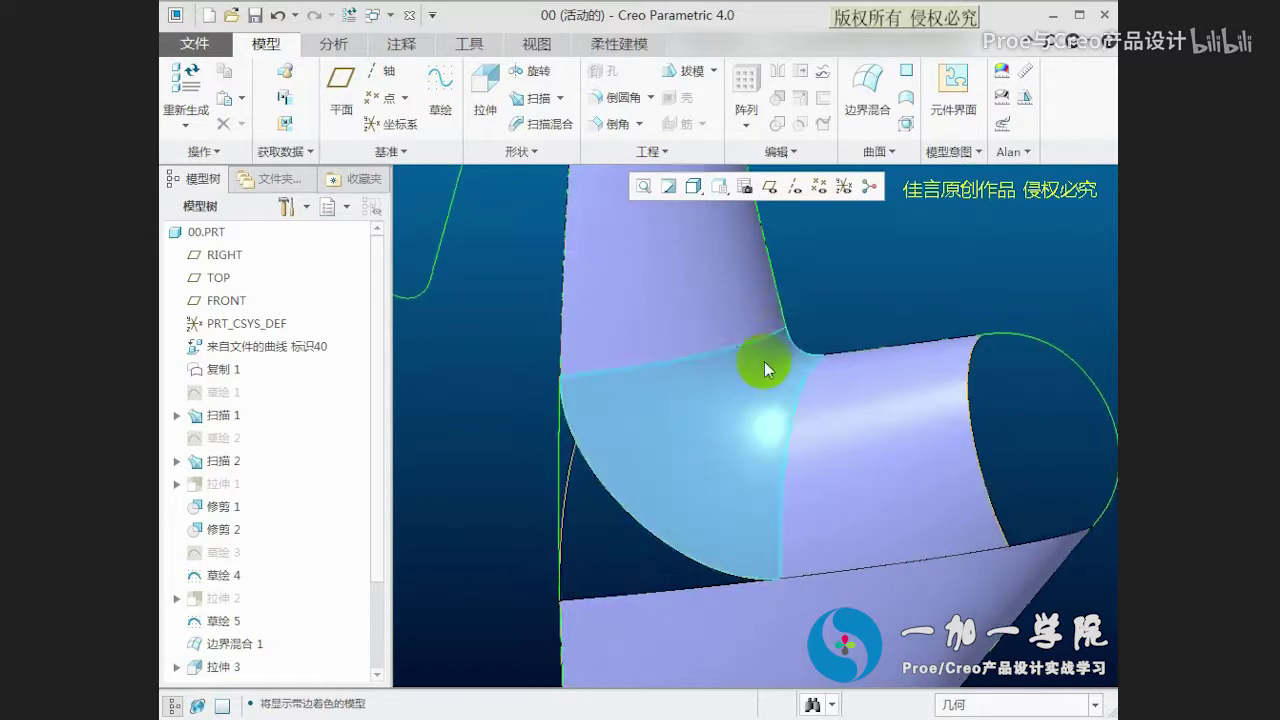
left_click_drag(786, 386, 776, 546)
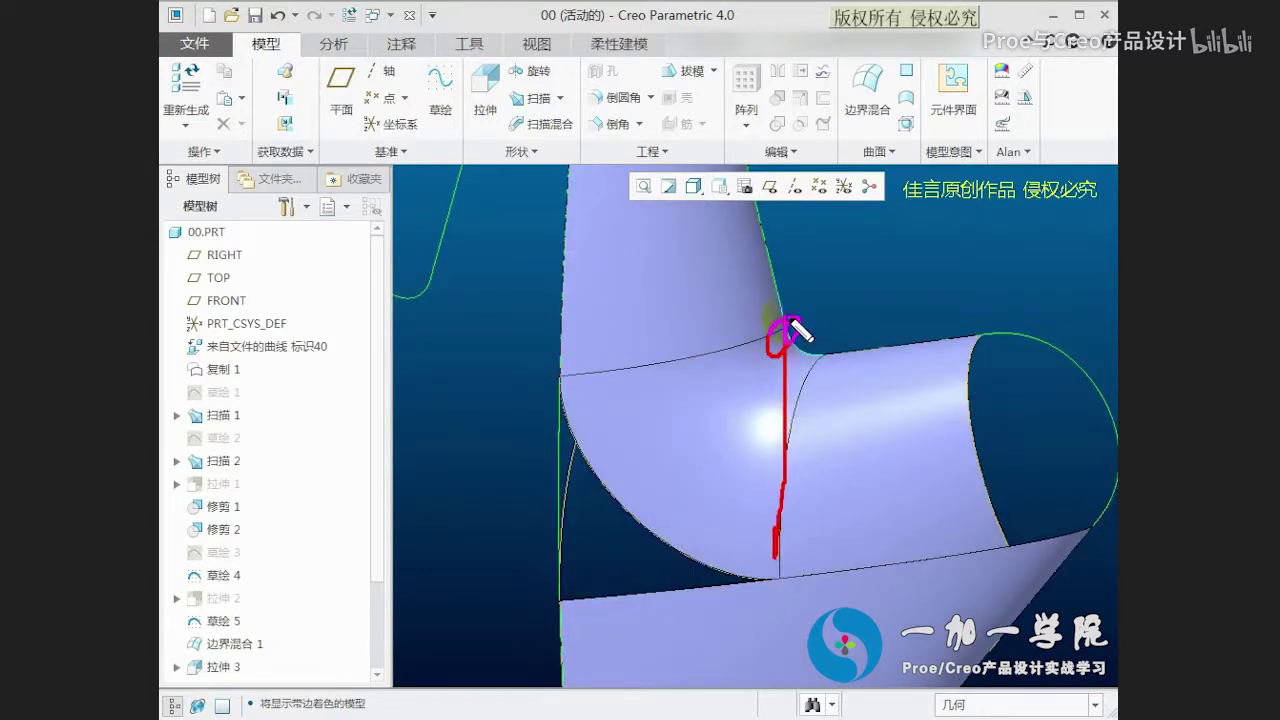
left_click_drag(715, 365, 757, 534)
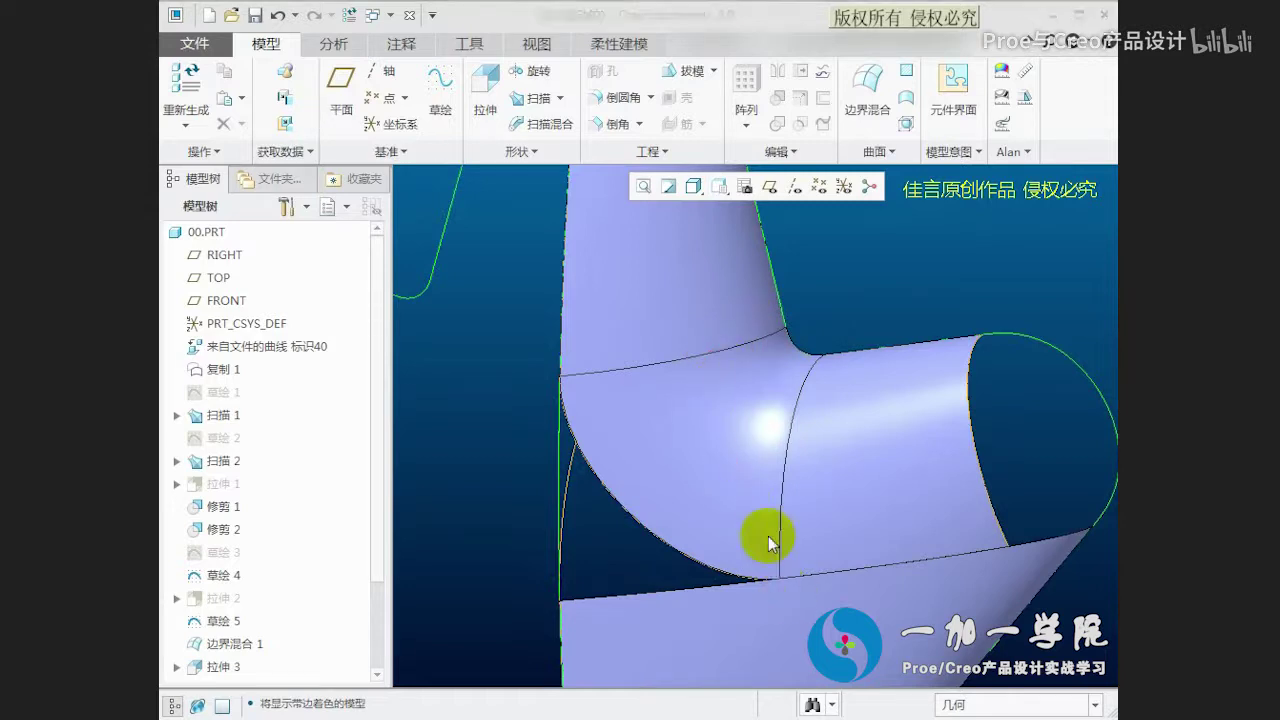
middle_click_drag(757, 537, 766, 457)
left_click_drag(713, 360, 778, 599)
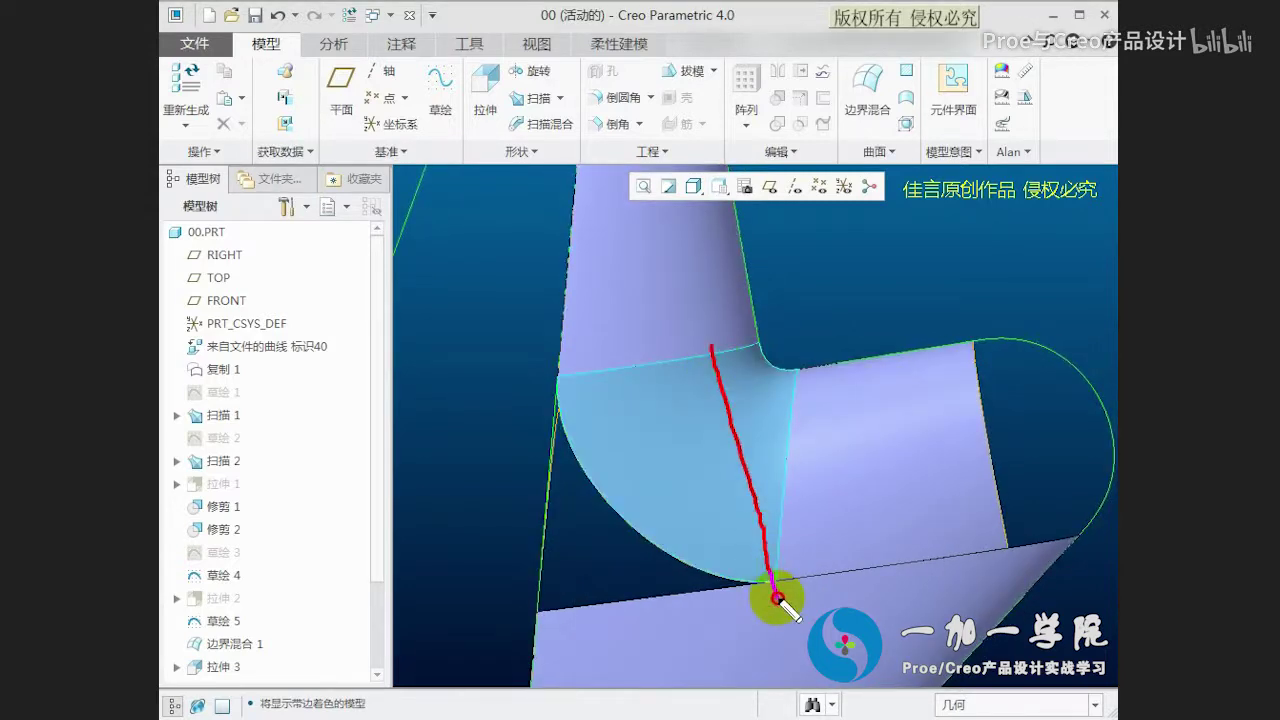
left_click_drag(706, 342, 770, 590)
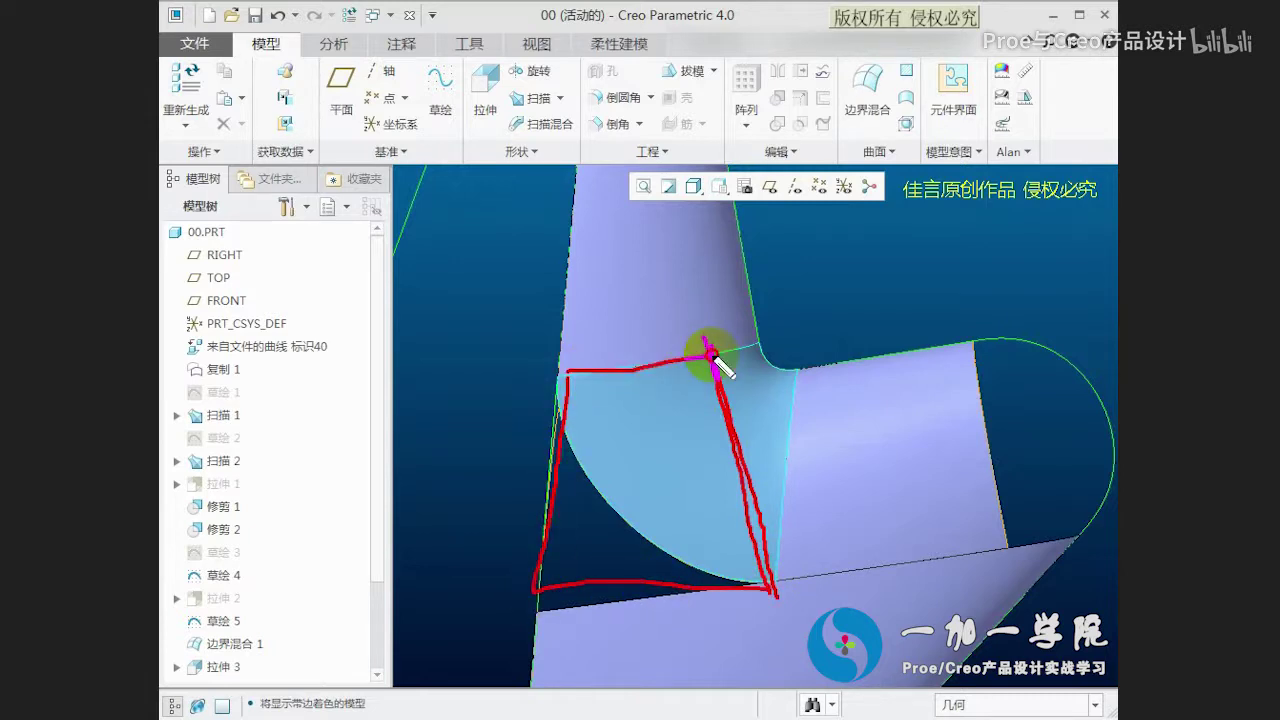
middle_click_drag(699, 400, 781, 320)
Step: Show the datum planes and select the FRONT plane
left_click(770, 188)
scroll(729, 300, "down", 2)
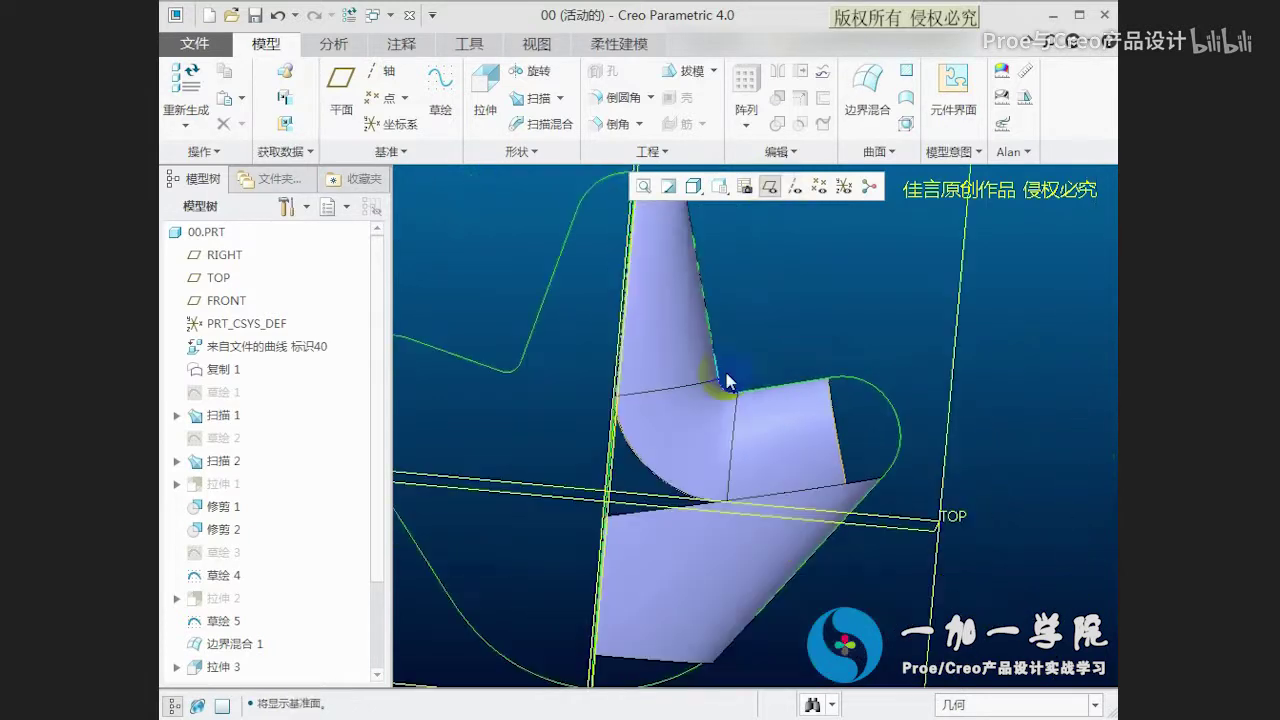
left_click(952, 341)
mouse_move(629, 229)
middle_mouse_down()
mouse_move(634, 318)
mouse_move(736, 320)
mouse_move(646, 371)
mouse_move(677, 375)
middle_mouse_up()
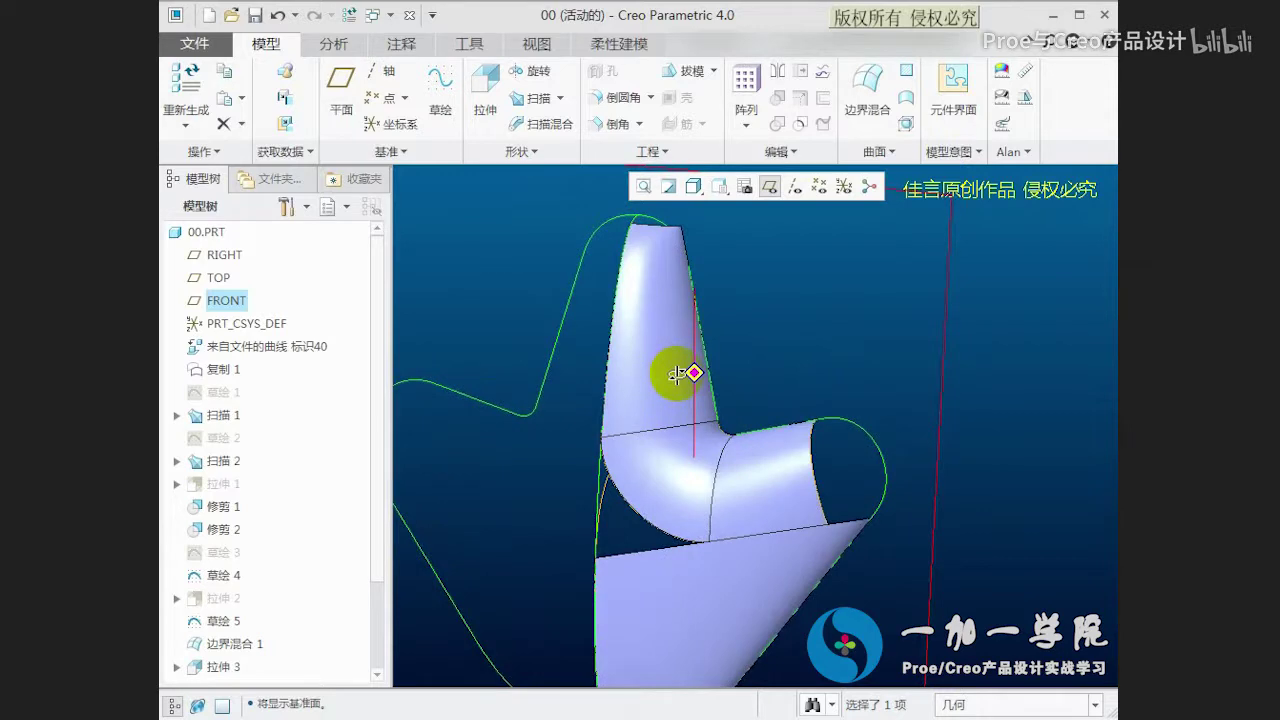
Step: Enter Style and draw new curve CF-7 across the corner patch
left_click(906, 110)
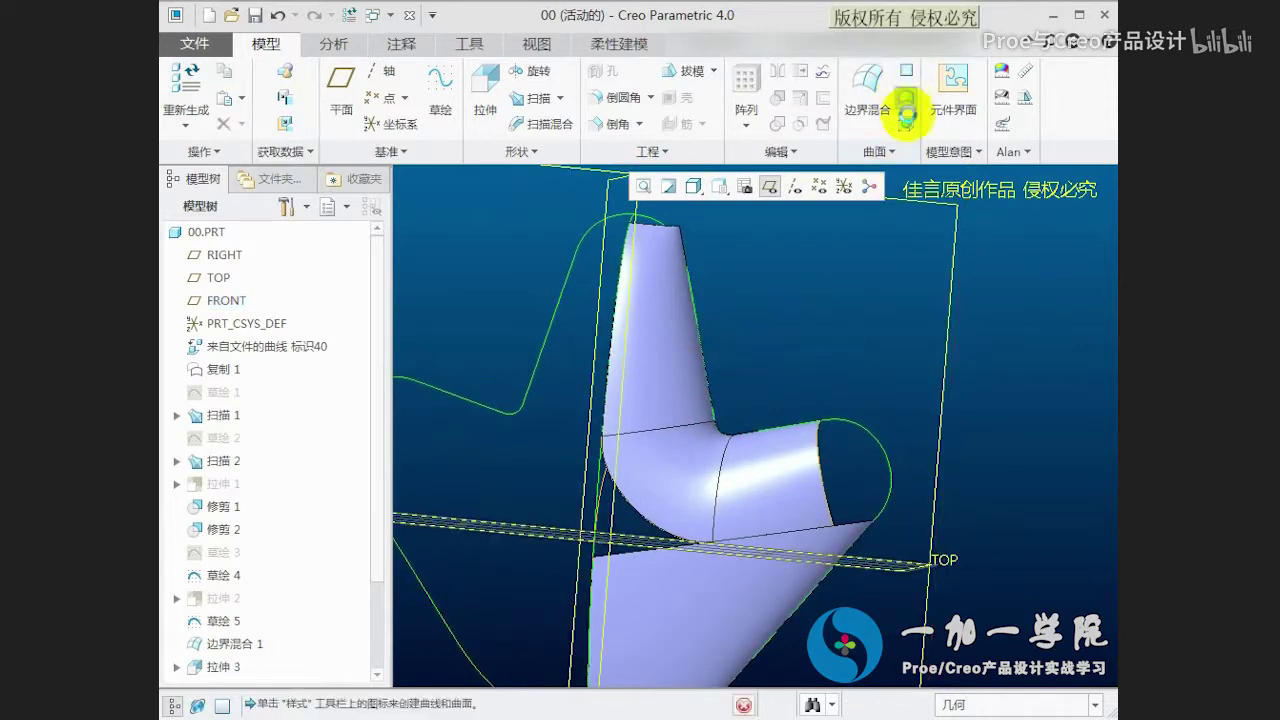
left_click(357, 80)
right_click(504, 256)
scroll(686, 430, "down", 5)
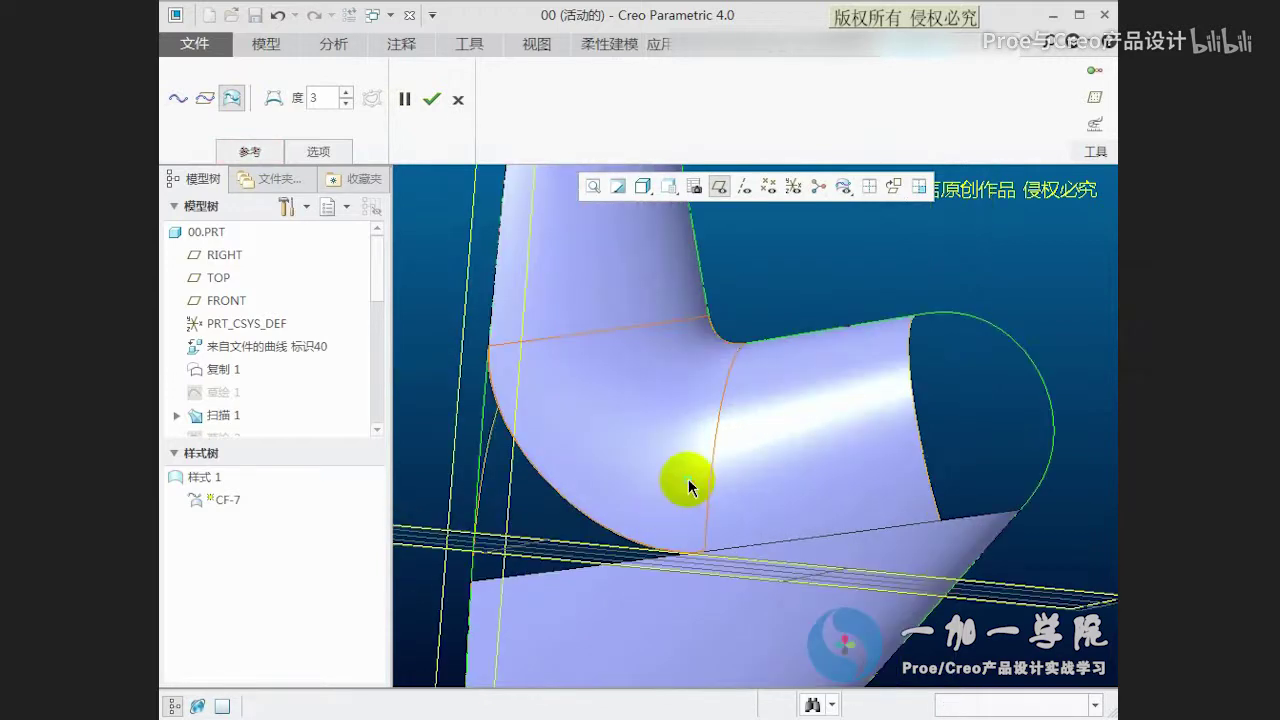
right_click(749, 286)
left_click(818, 520)
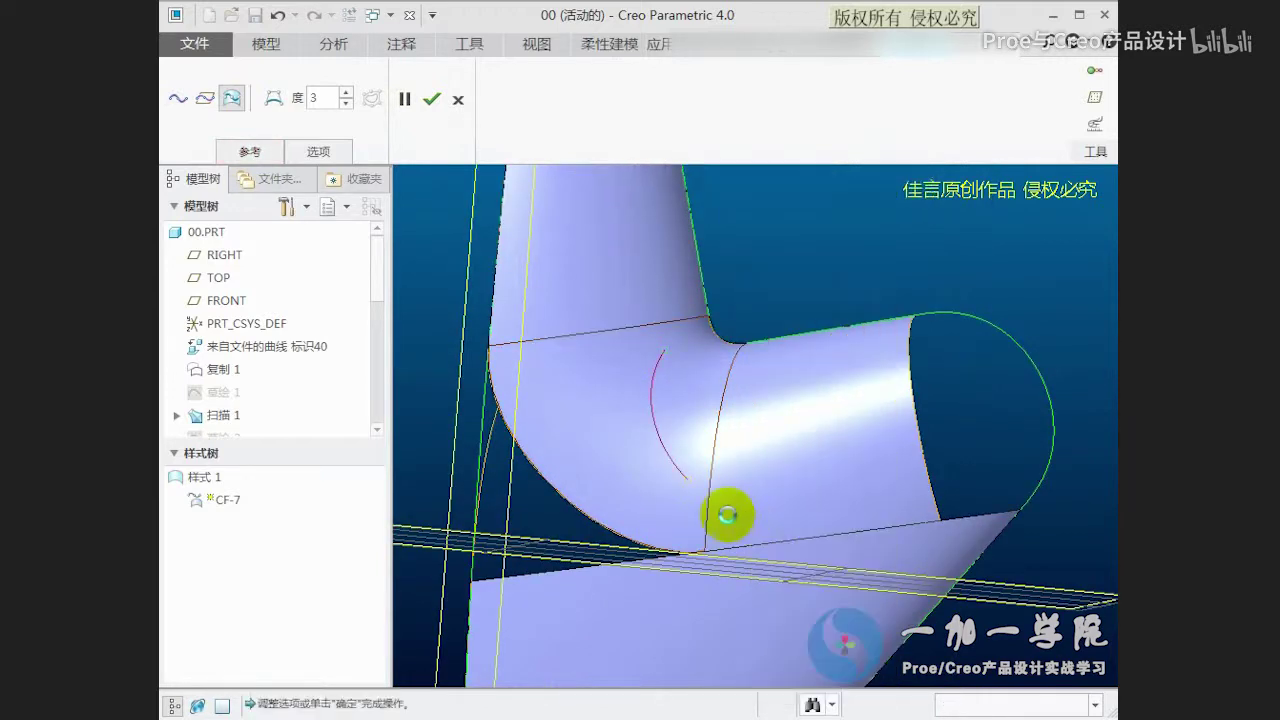
Step: Snap CF-7's lower end onto the patch edge and make it G1 tangent
scroll(729, 514, "down", 3)
middle_click_drag(682, 445, 662, 368, "shift")
mouse_move(660, 364)
left_mouse_down()
mouse_move(710, 392)
mouse_move(709, 556)
left_mouse_up()
left_click_drag(637, 480, 694, 396)
right_click(687, 395)
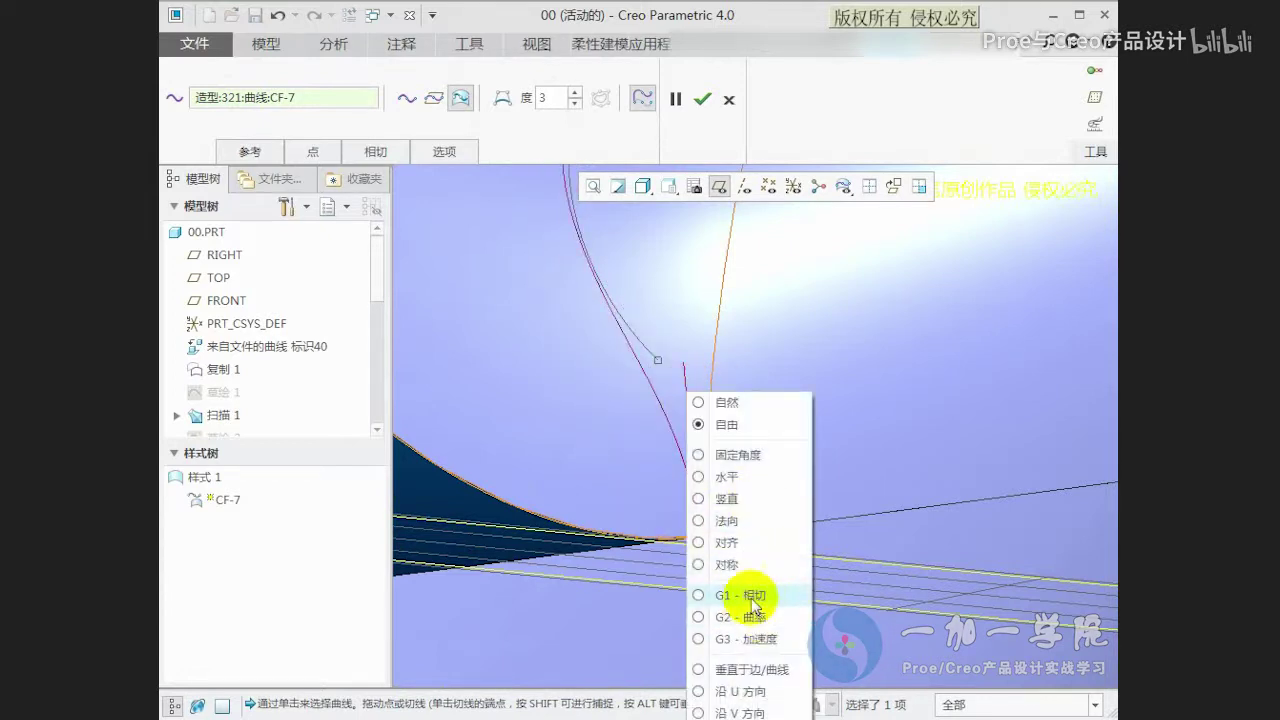
left_click(776, 594)
Step: Snap CF-7's upper endpoint onto the patch's top edge with a near-vertical tangent
mouse_move(686, 394)
middle_mouse_down()
mouse_move(707, 364)
mouse_move(653, 392)
mouse_move(660, 441)
mouse_move(688, 444)
middle_mouse_up()
left_click_drag(677, 443, 628, 322, "shift")
scroll(614, 354, "down", 3)
middle_click_drag(614, 354, 734, 428)
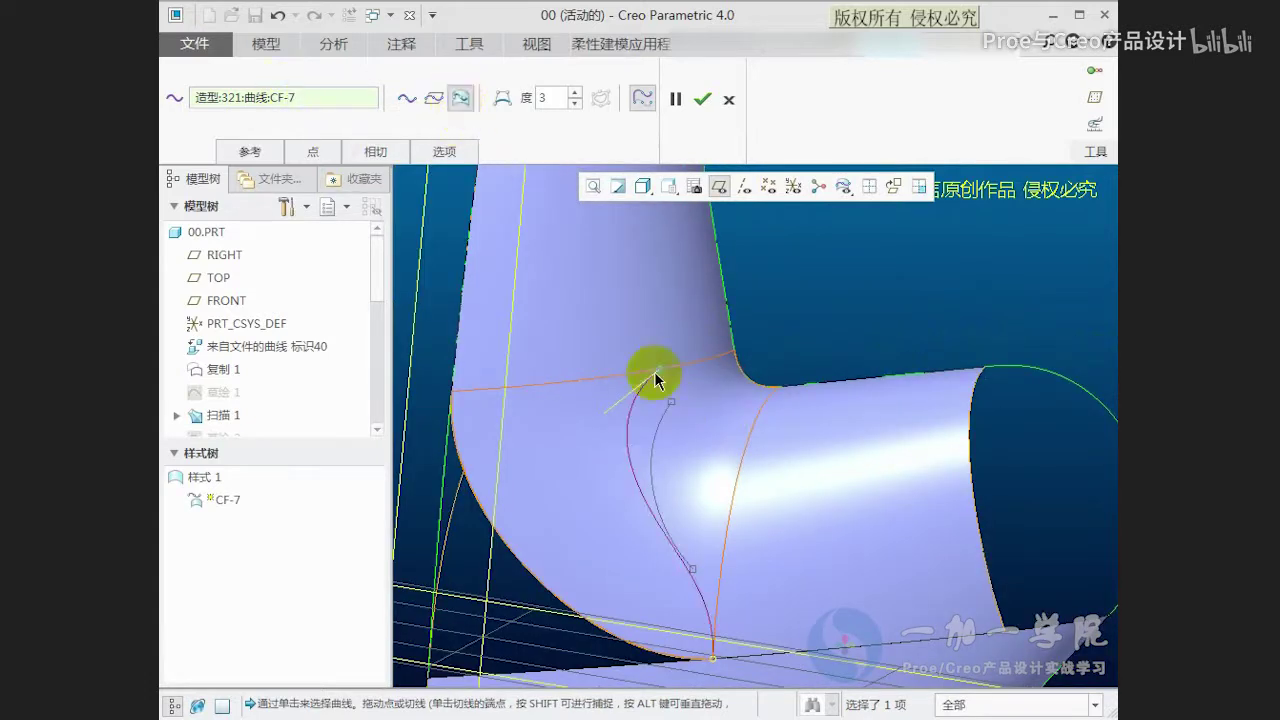
middle_click_drag(656, 380, 652, 253)
scroll(636, 404, "up", 2)
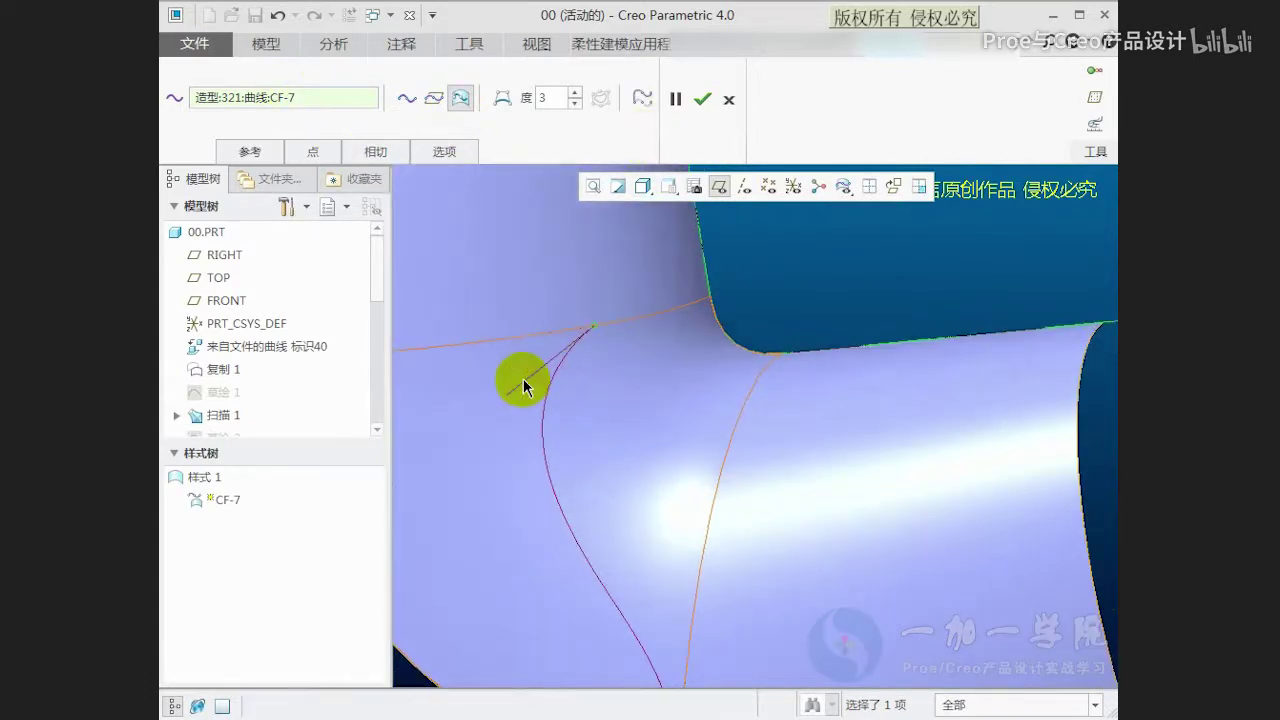
left_click_drag(529, 388, 591, 428)
mouse_move(651, 417)
middle_mouse_down()
mouse_move(686, 360)
mouse_move(670, 332)
mouse_move(666, 371)
mouse_move(694, 408)
mouse_move(673, 420)
mouse_move(677, 434)
mouse_move(663, 428)
mouse_move(706, 443)
middle_mouse_up()
scroll(645, 390, "up", 2)
scroll(645, 390, "up", 1)
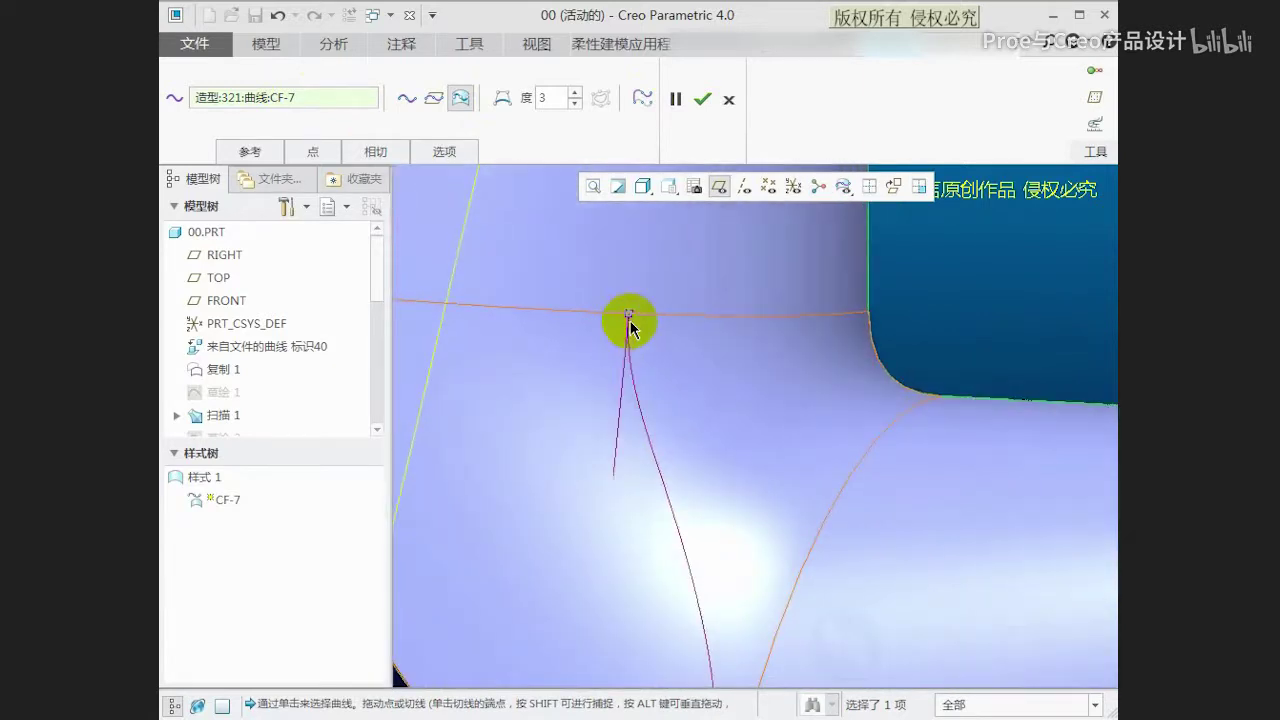
left_click_drag(629, 317, 681, 323)
Step: Fine-tune the tangent at CF-7's upper end and confirm the curve
scroll(687, 322, "down", 4)
mouse_move(666, 371)
middle_mouse_down()
mouse_move(686, 349)
mouse_move(677, 371)
middle_mouse_up()
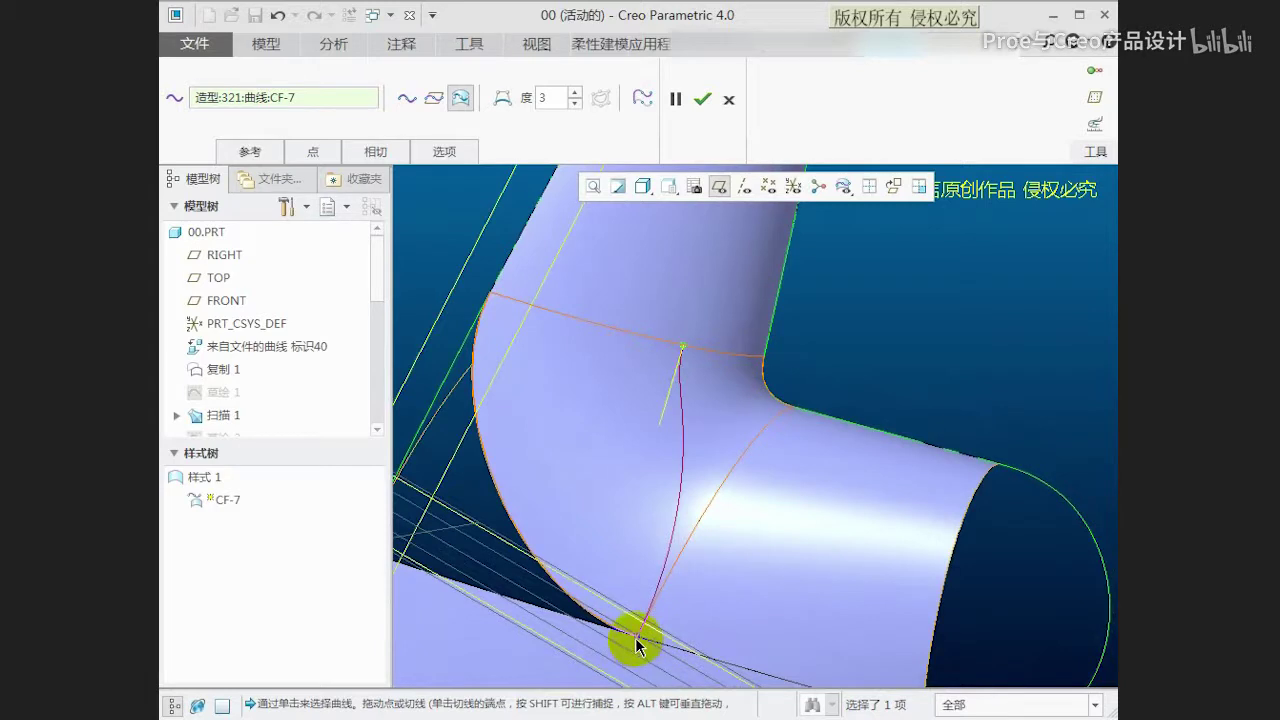
scroll(645, 622, "up", 2)
scroll(649, 594, "up", 2)
scroll(622, 561, "up", 1)
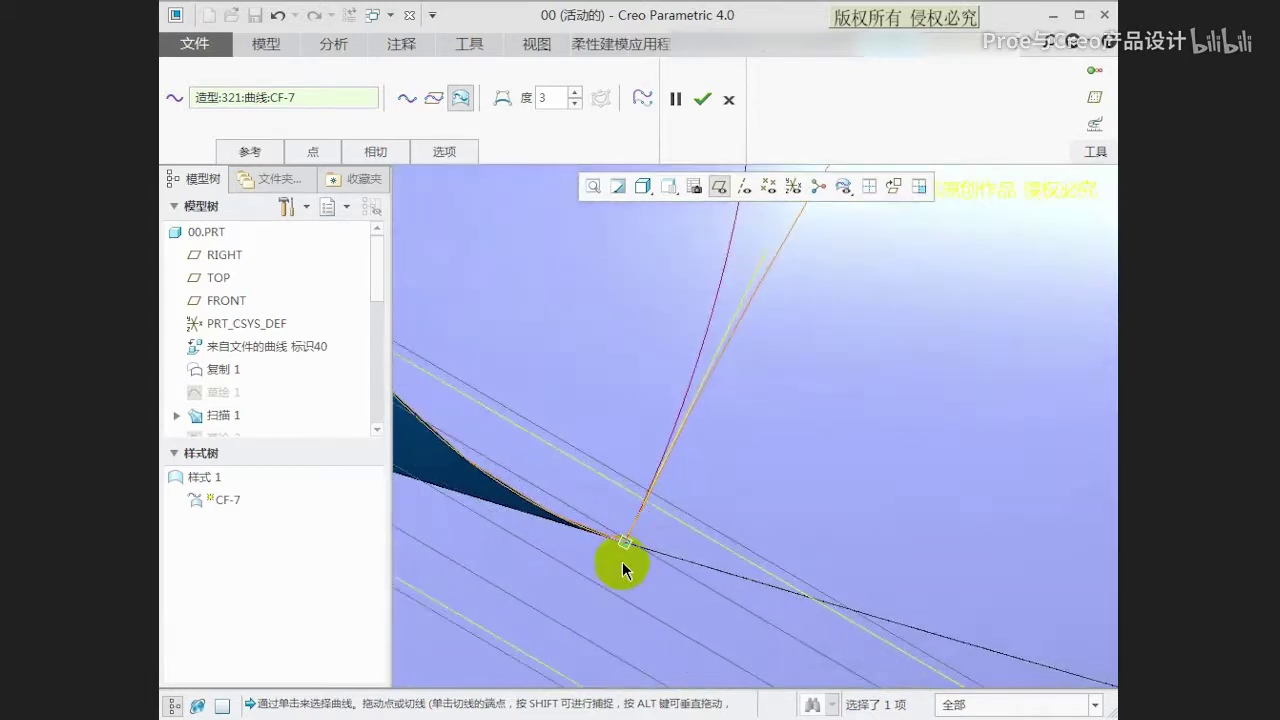
right_click(712, 368)
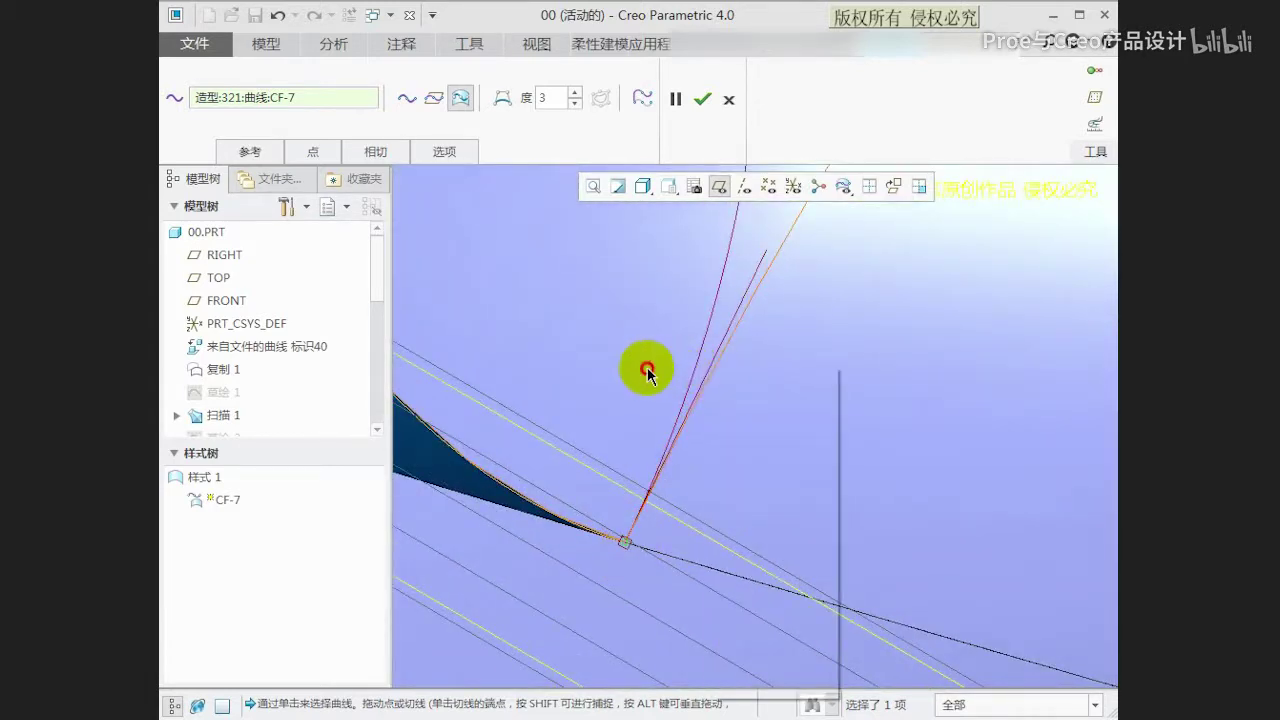
mouse_move(642, 541)
middle_mouse_down()
mouse_move(731, 385)
mouse_move(694, 465)
middle_mouse_up()
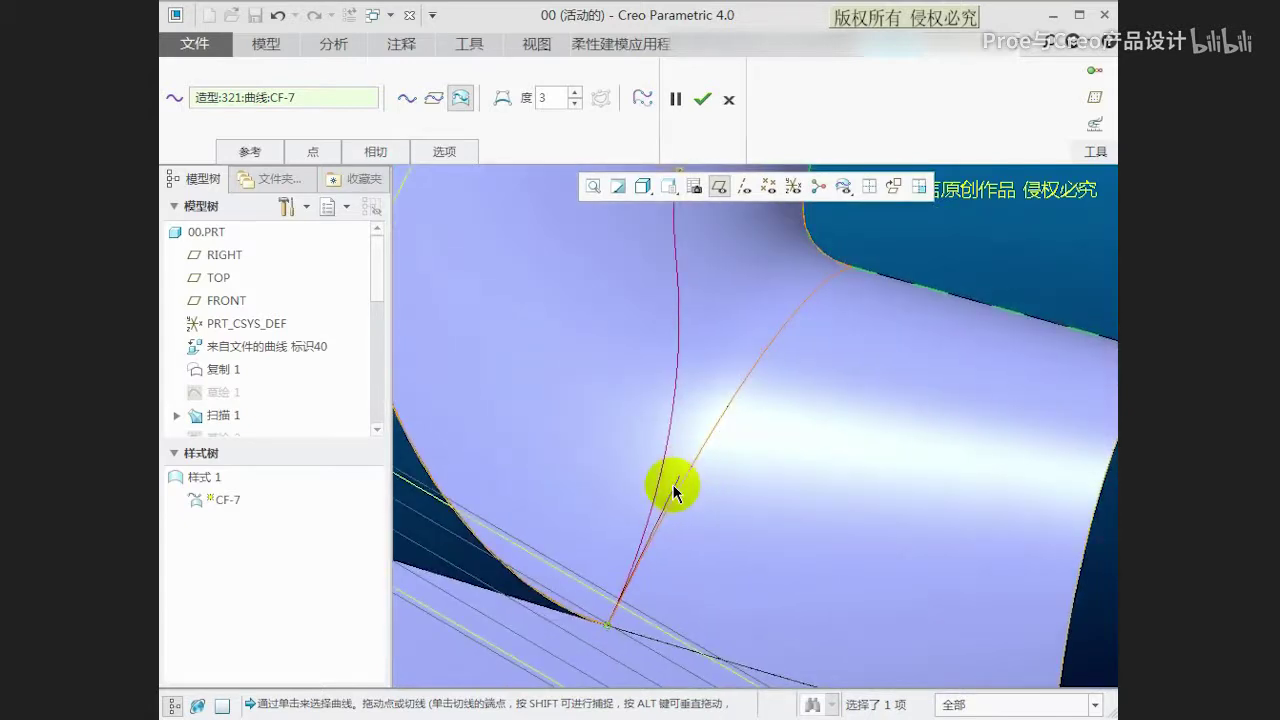
scroll(662, 470, "down", 2)
scroll(671, 386, "down", 2)
scroll(643, 300, "up", 3)
scroll(641, 305, "up", 2)
mouse_move(641, 305)
middle_mouse_down()
mouse_move(654, 351)
mouse_move(640, 349)
mouse_move(734, 394)
mouse_move(737, 378)
middle_mouse_up()
scroll(737, 378, "up", 1)
scroll(709, 380, "up", 1)
scroll(674, 420, "up", 1)
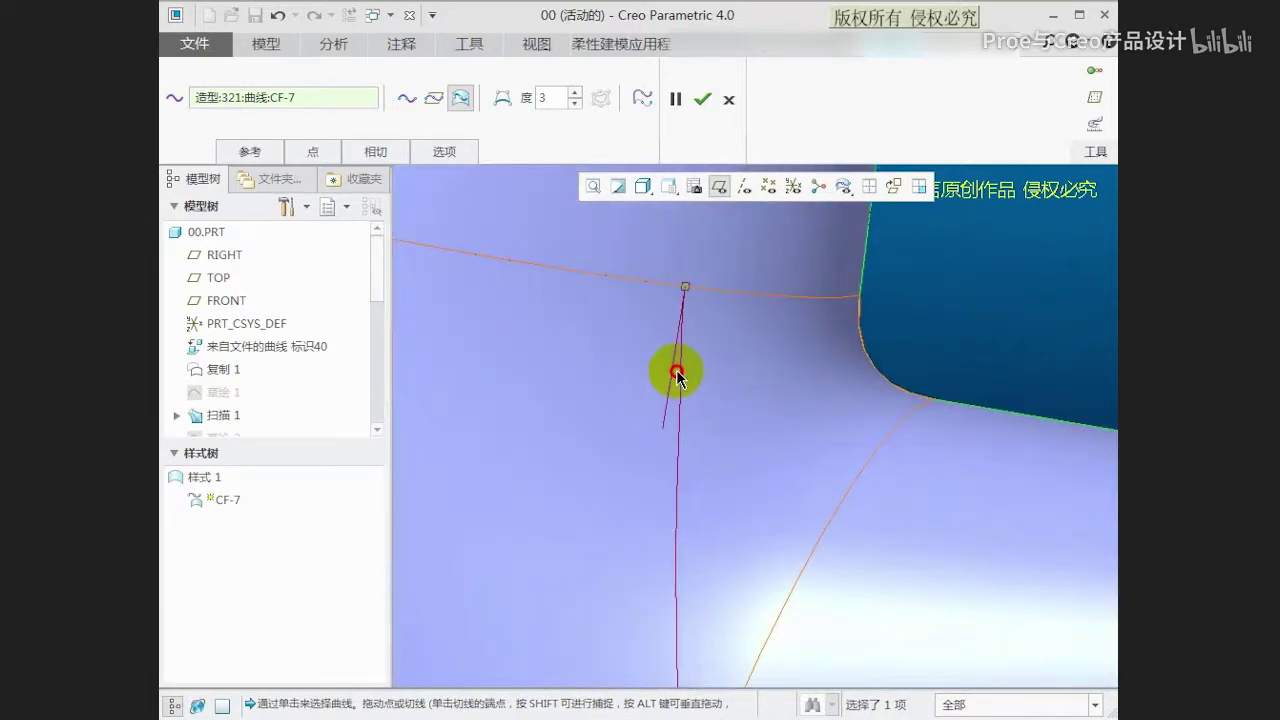
scroll(677, 375, "down", 2)
mouse_move(694, 386)
middle_mouse_down()
mouse_move(673, 408)
mouse_move(646, 345)
middle_mouse_up()
scroll(692, 430, "up", 2)
scroll(693, 430, "up", 2)
scroll(679, 400, "down", 2)
scroll(671, 405, "up", 1)
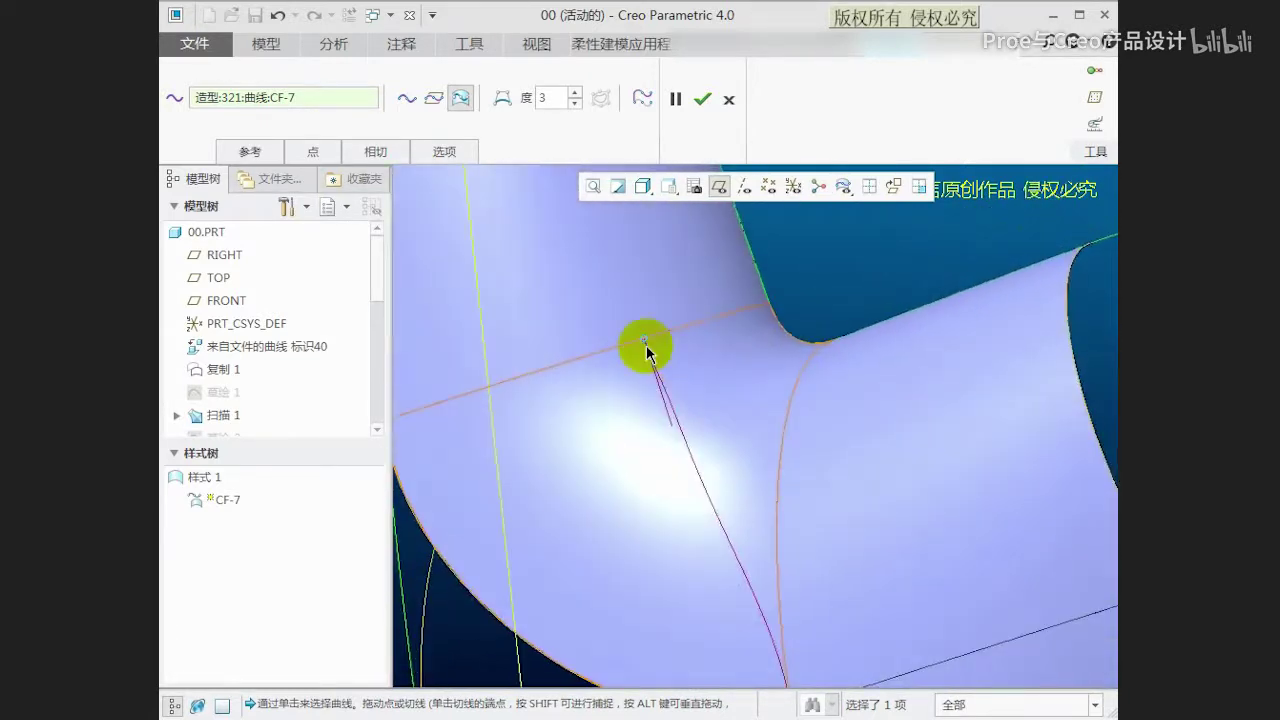
scroll(646, 345, "up", 1)
left_click_drag(663, 337, 685, 446)
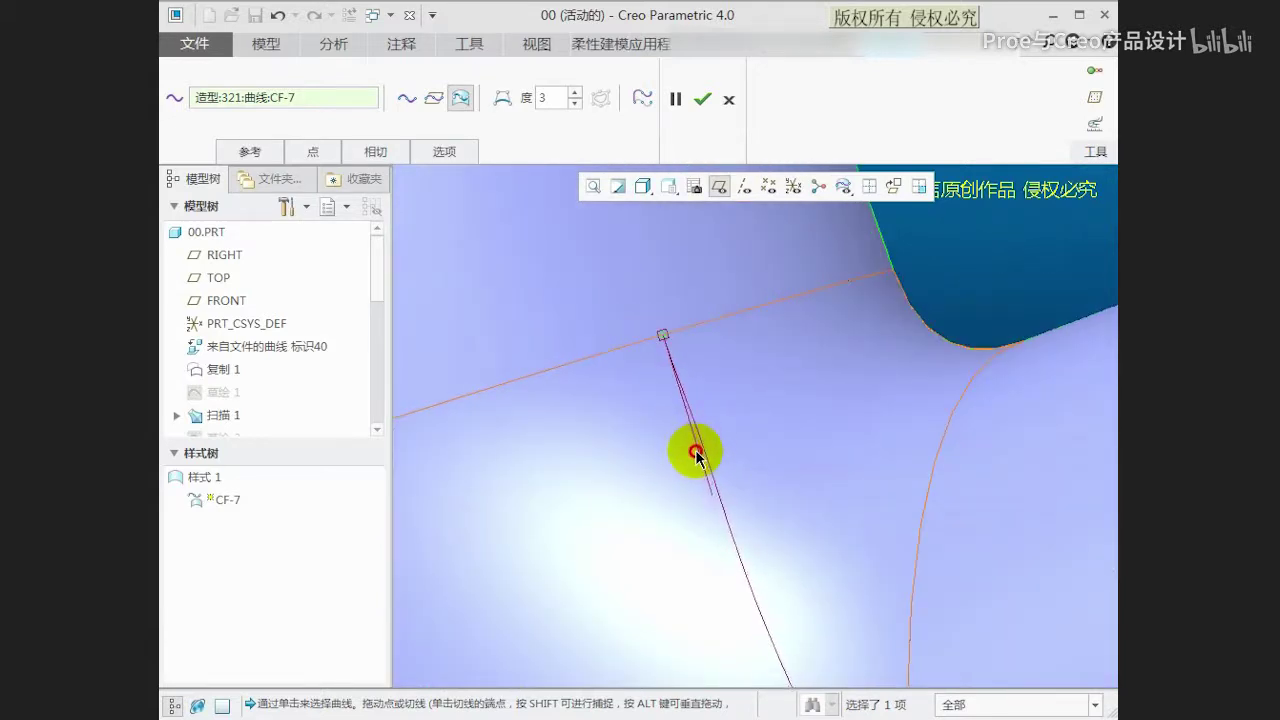
mouse_move(706, 455)
middle_mouse_down()
mouse_move(723, 429)
mouse_move(760, 523)
mouse_move(732, 490)
middle_mouse_up()
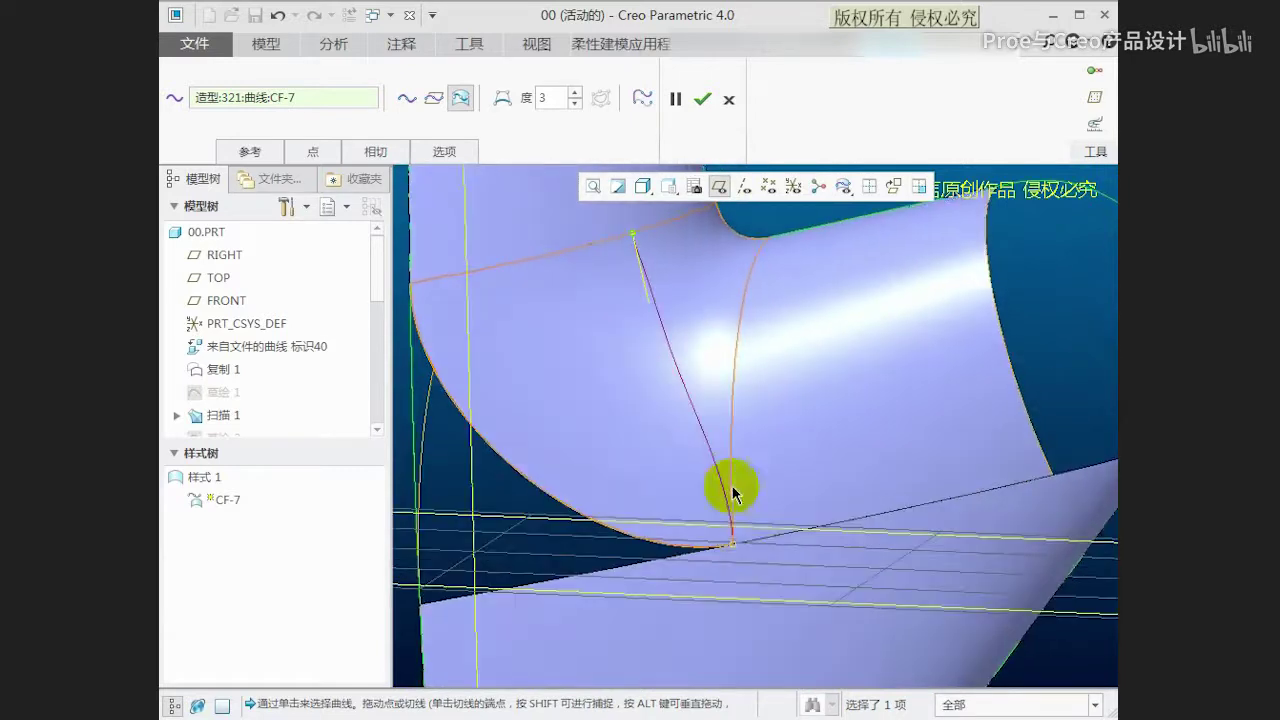
middle_click_drag(732, 549, 748, 486)
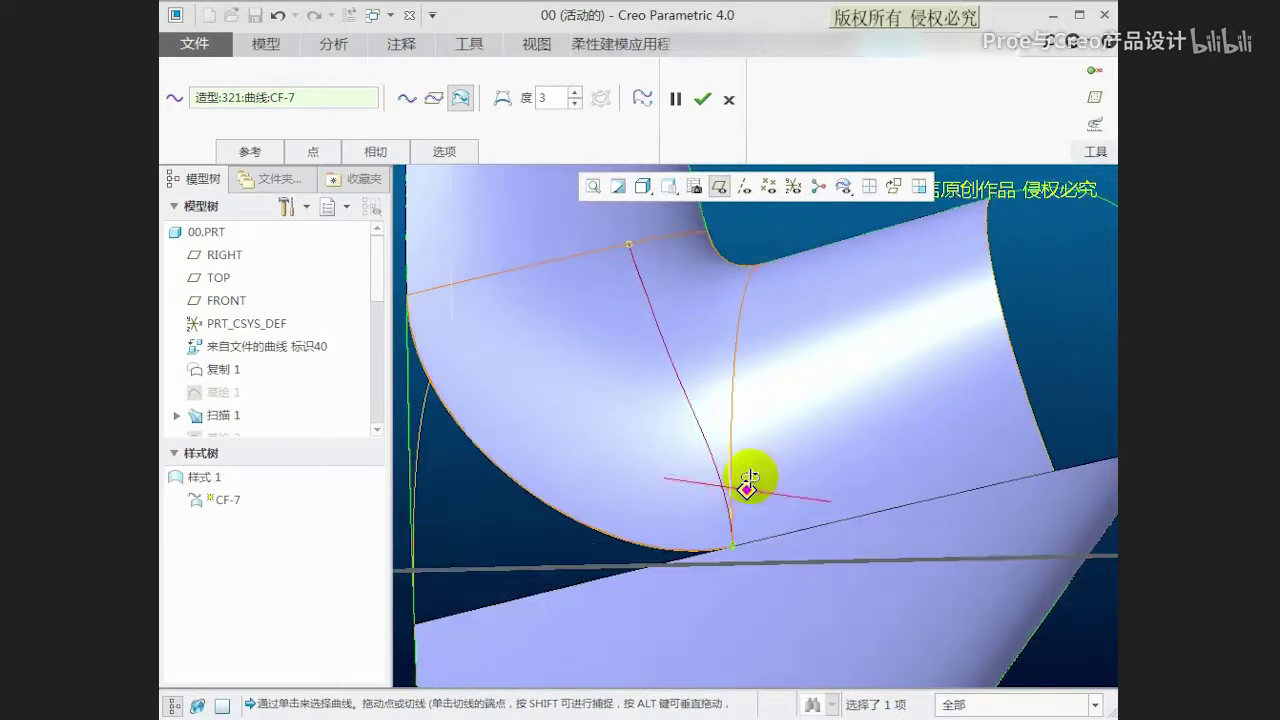
left_click(703, 99)
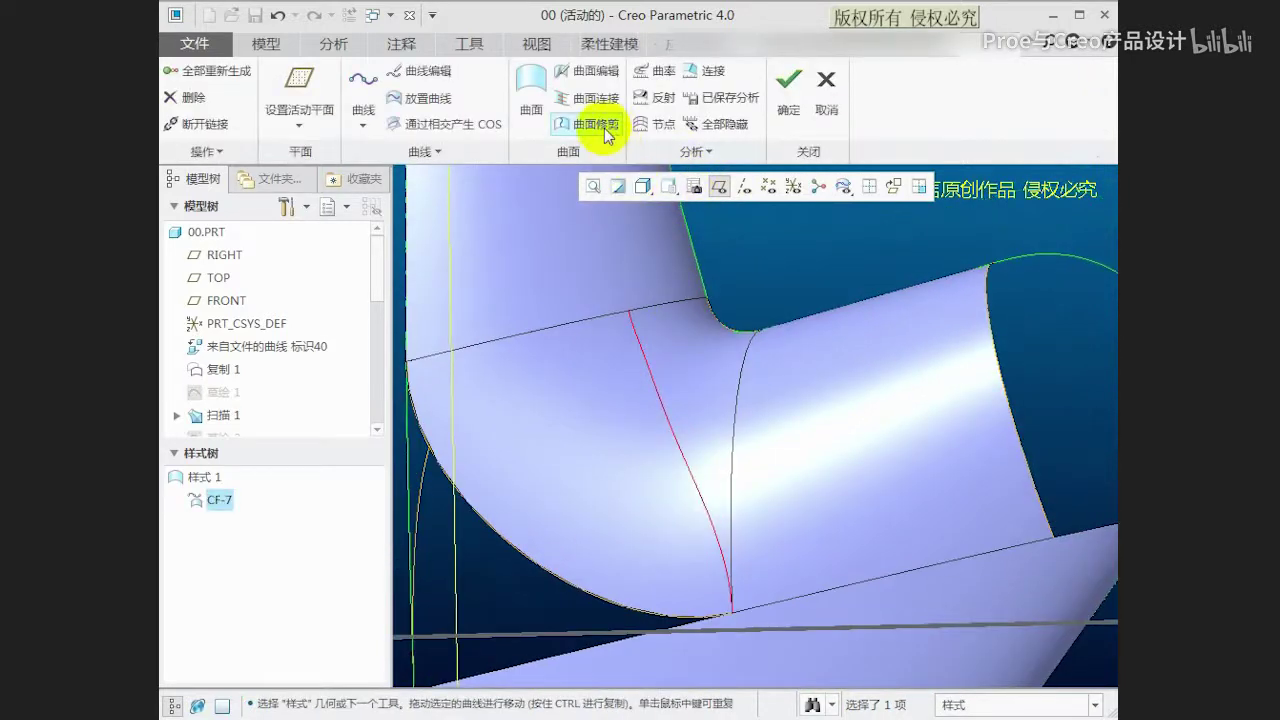
Step: Try trimming the tube surface with curve CF-7, then cancel the trim
left_click(598, 124)
left_click(606, 403)
left_click(656, 387)
mouse_move(640, 410)
middle_mouse_down()
mouse_move(633, 418)
mouse_move(606, 312)
middle_mouse_up()
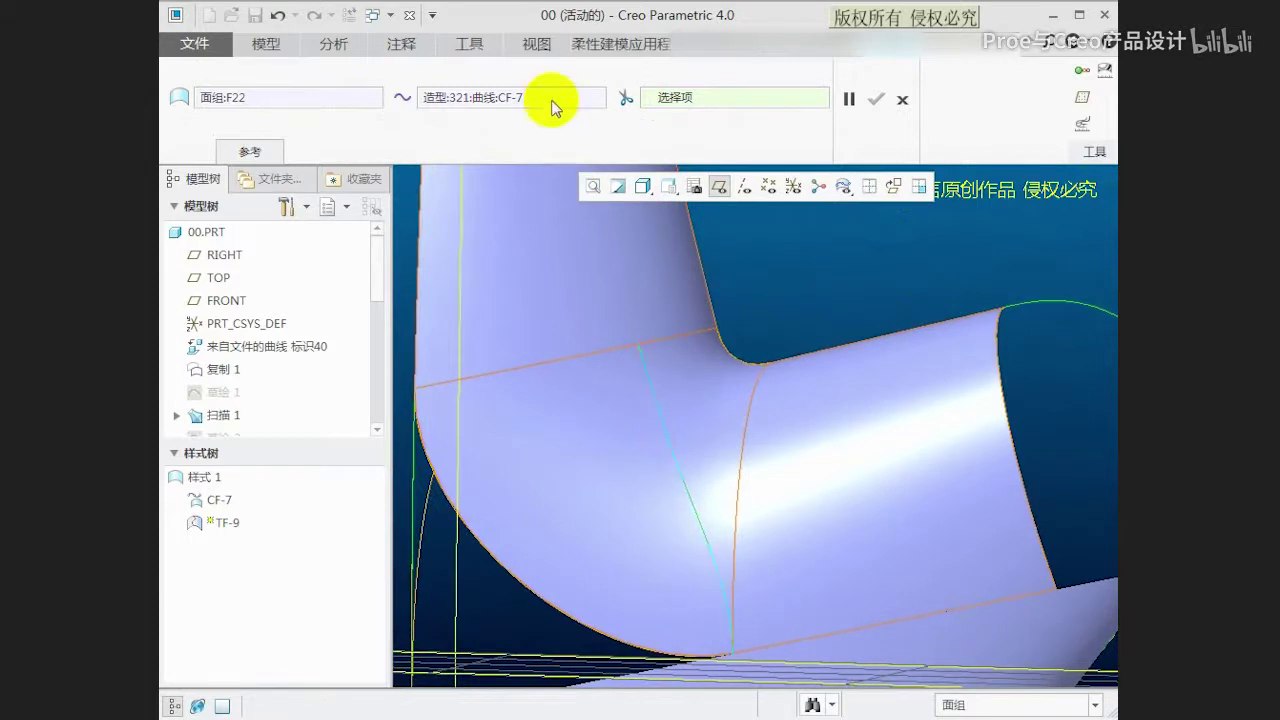
left_click(551, 99)
mouse_move(660, 397)
middle_mouse_down()
mouse_move(663, 386)
mouse_move(655, 428)
middle_mouse_up()
left_click(712, 97)
mouse_move(600, 465)
middle_mouse_down()
mouse_move(674, 391)
mouse_move(703, 414)
mouse_move(820, 172)
middle_mouse_up()
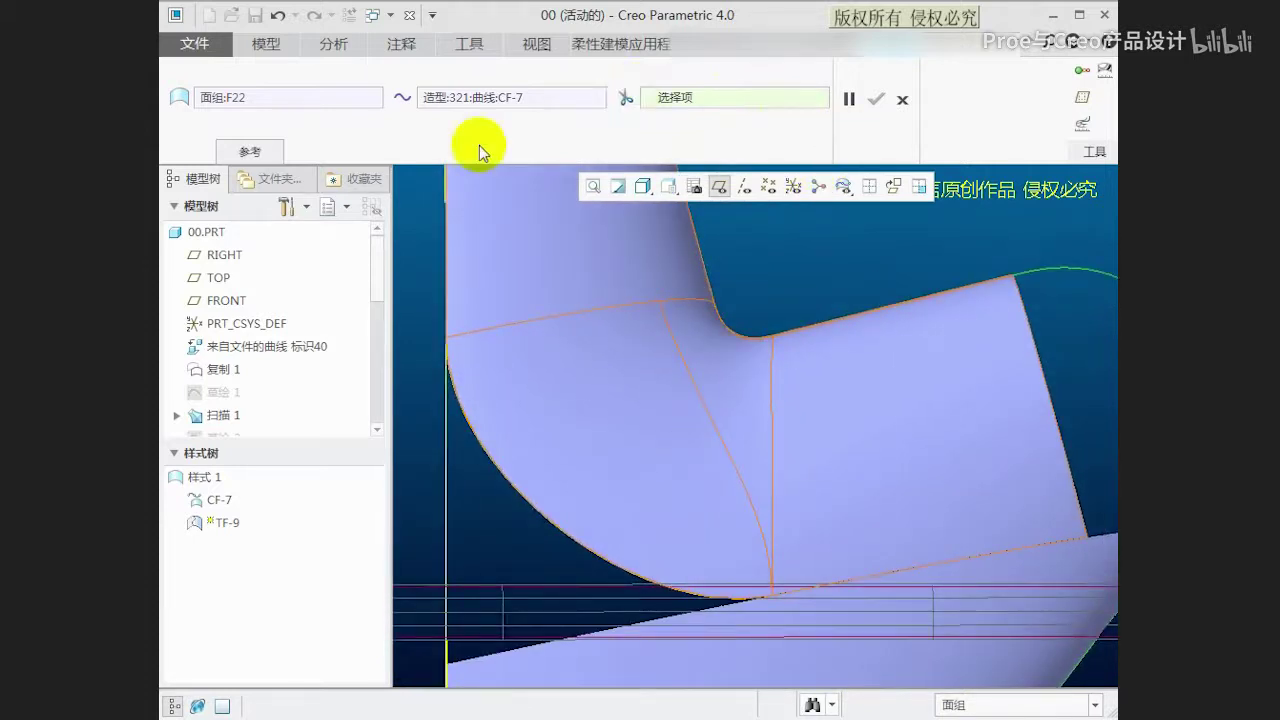
left_click(900, 97)
Step: Reopen CF-7, snap its lower end back onto the surface edge, and finish editing
middle_click_drag(770, 361, 705, 398)
double_click(705, 399)
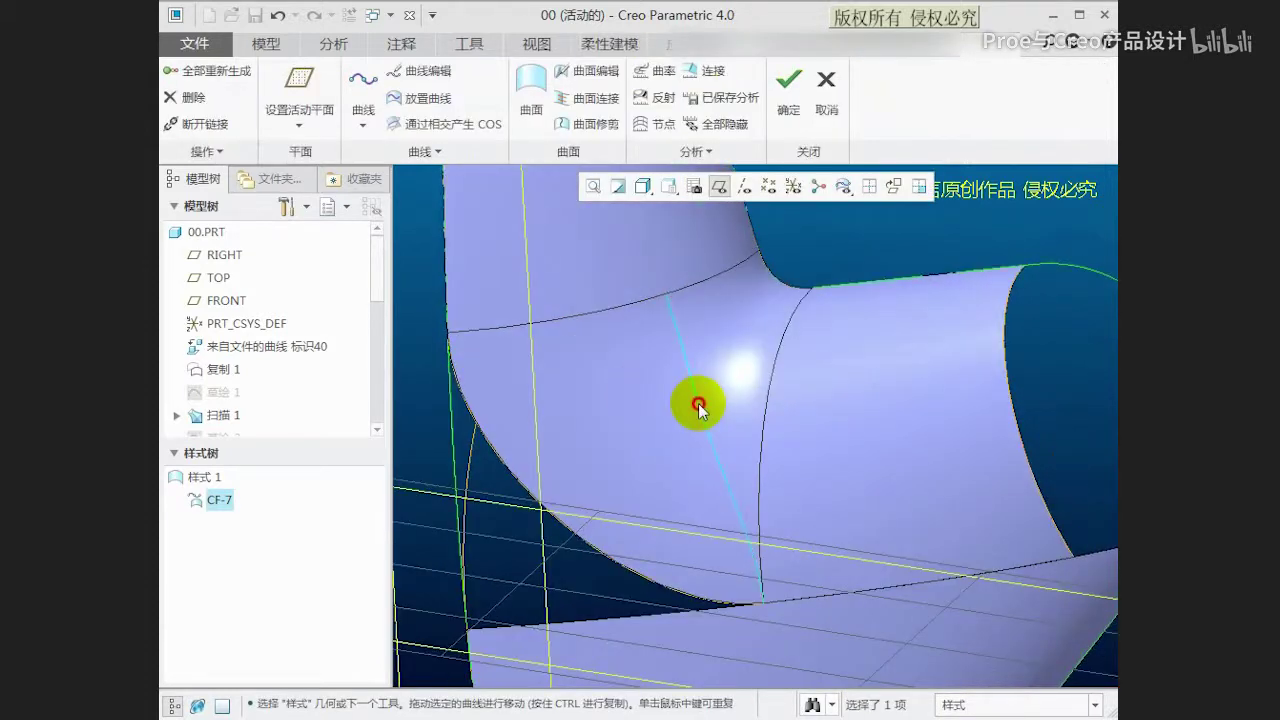
scroll(752, 506, "down", 4)
scroll(751, 509, "down", 3)
scroll(700, 512, "down", 2)
scroll(692, 492, "down", 2)
mouse_move(684, 476)
left_mouse_down("shift")
mouse_move(680, 414)
mouse_move(686, 470)
left_mouse_up("shift")
mouse_move(686, 500)
middle_mouse_down("shift")
mouse_move(775, 494)
mouse_move(749, 549)
mouse_move(709, 377)
middle_mouse_up("shift")
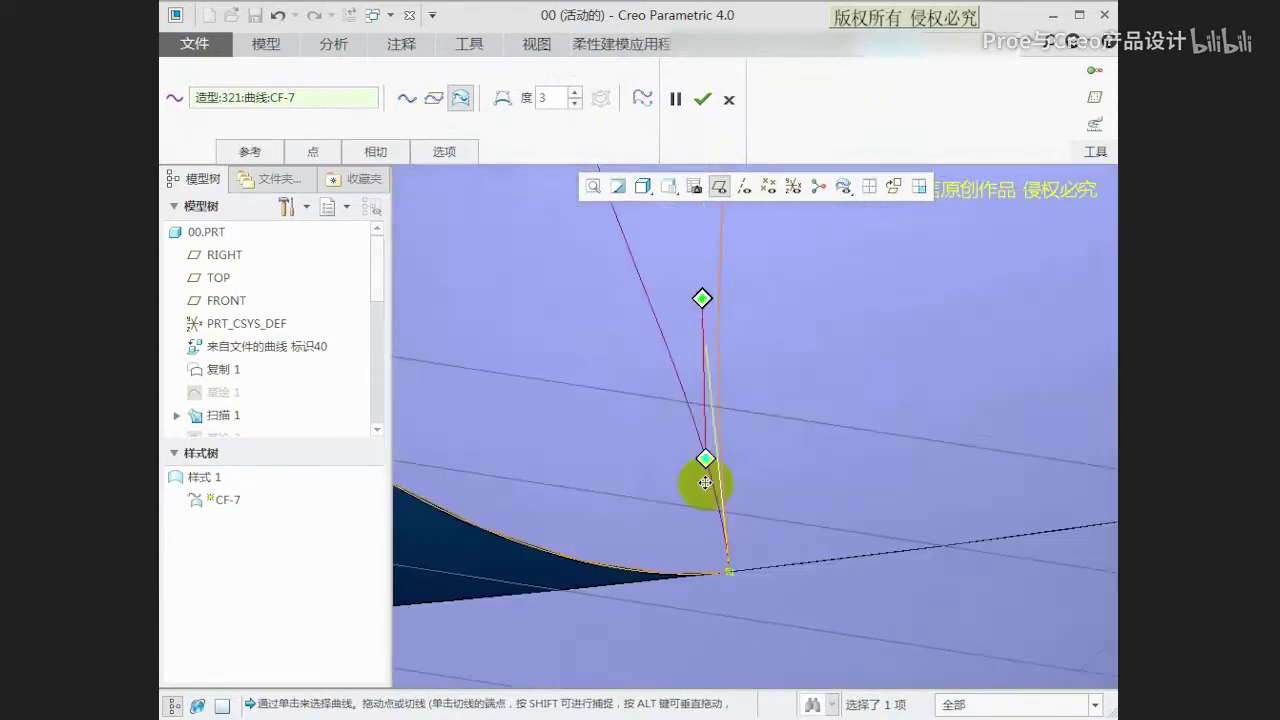
left_click_drag(703, 477, 684, 418)
mouse_move(684, 418)
middle_mouse_down()
mouse_move(757, 571)
mouse_move(720, 429)
mouse_move(754, 503)
mouse_move(710, 393)
mouse_move(732, 402)
mouse_move(707, 382)
middle_mouse_up()
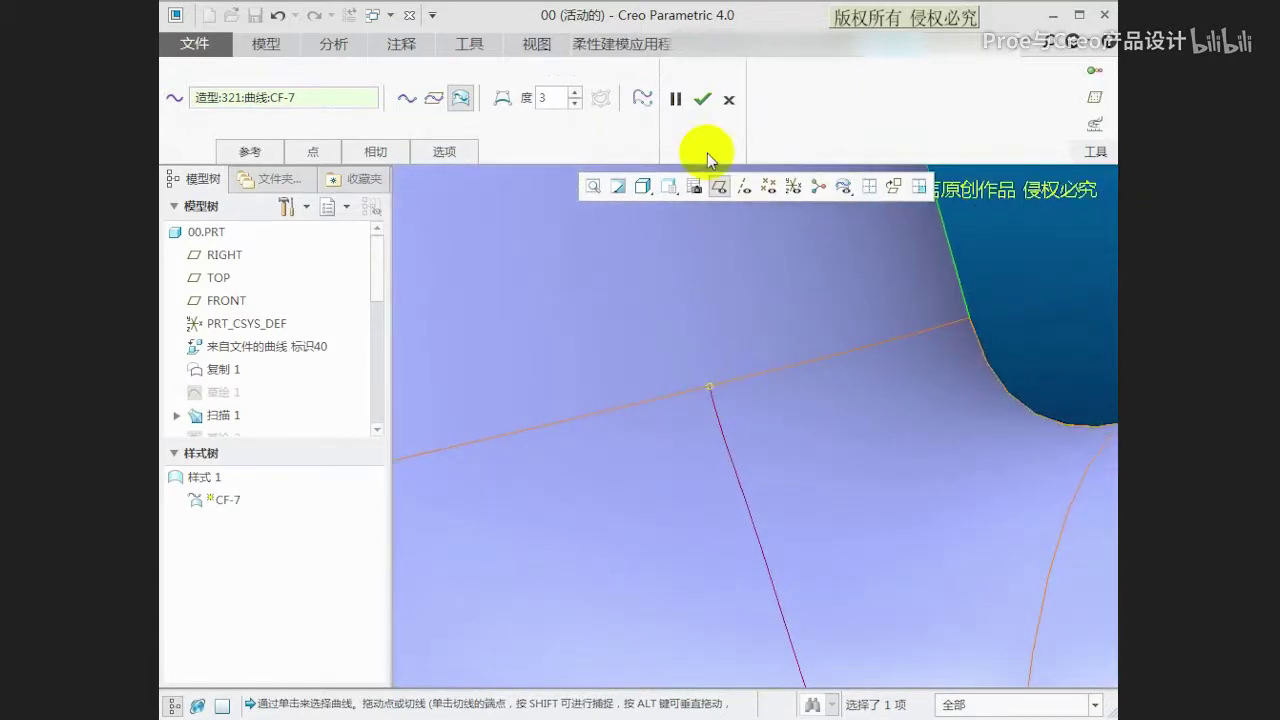
left_click(701, 101)
Step: Finish the Style feature containing curve CF-7
left_click(792, 108)
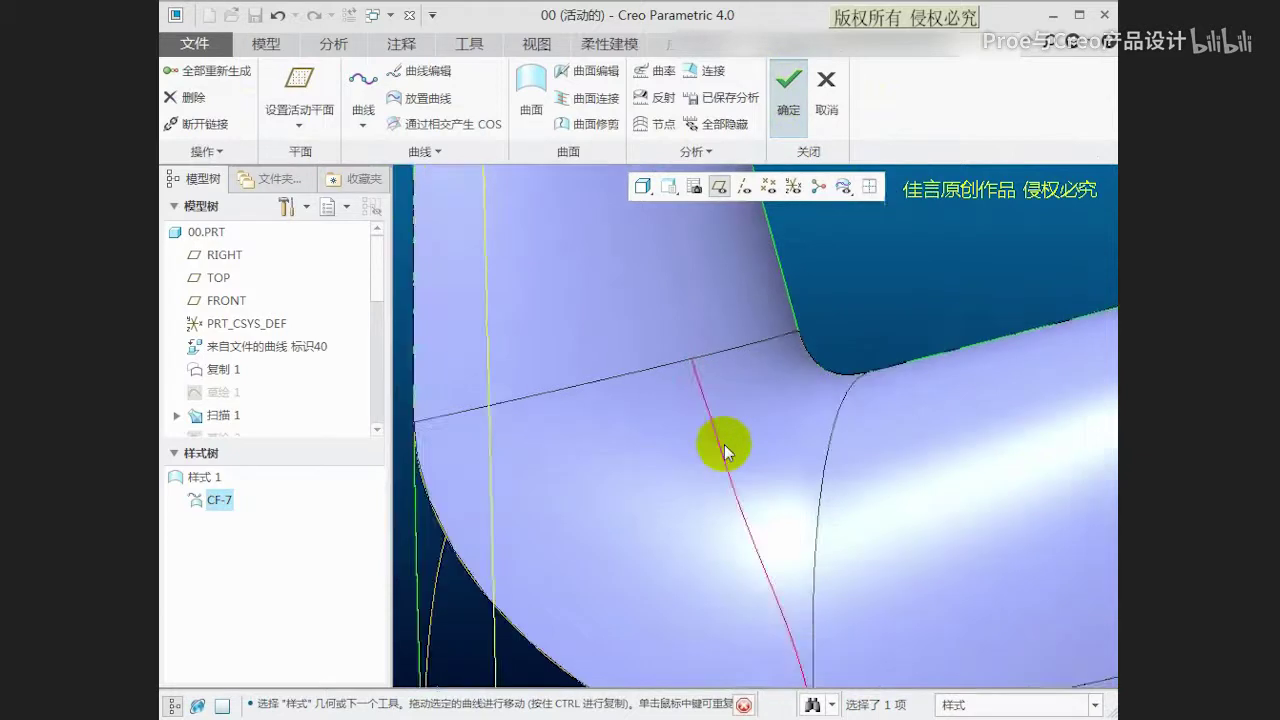
mouse_move(777, 451)
middle_mouse_down()
mouse_move(667, 464)
mouse_move(700, 457)
mouse_move(640, 420)
mouse_move(665, 432)
mouse_move(678, 420)
mouse_move(620, 330)
middle_mouse_up()
scroll(290, 622, "down", 2)
left_click_drag(619, 322, 790, 490)
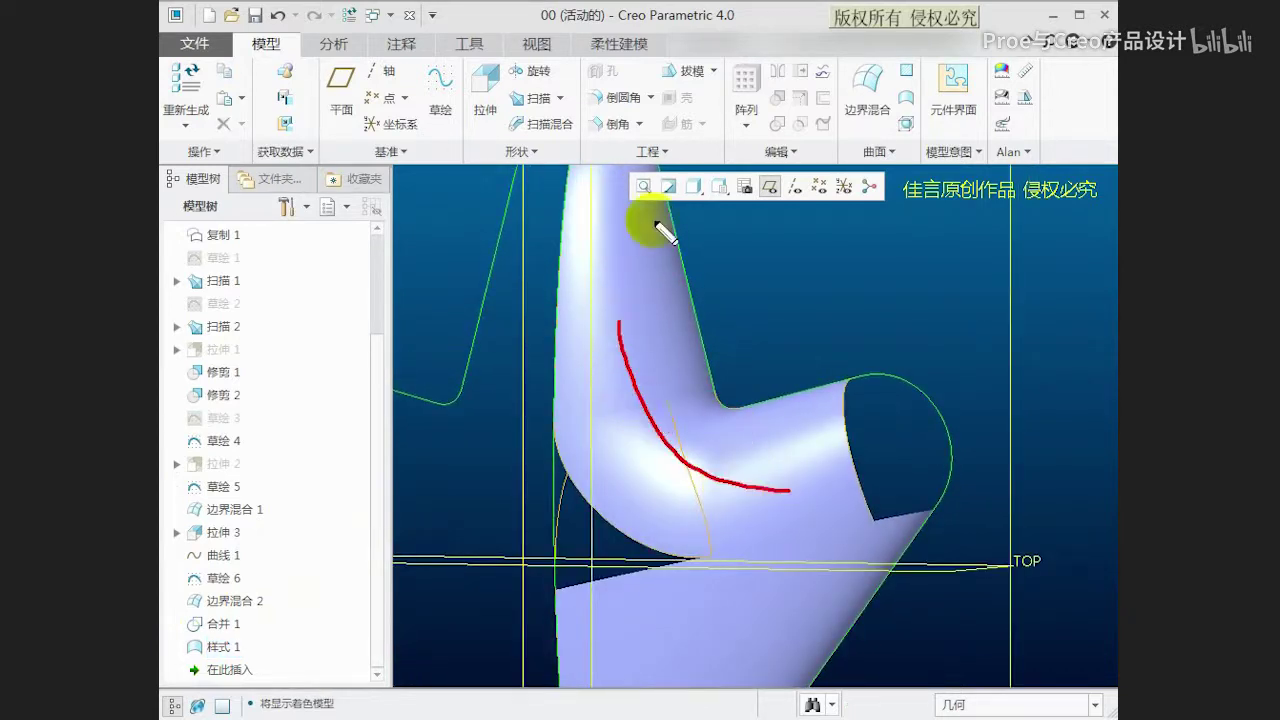
right_click(688, 410)
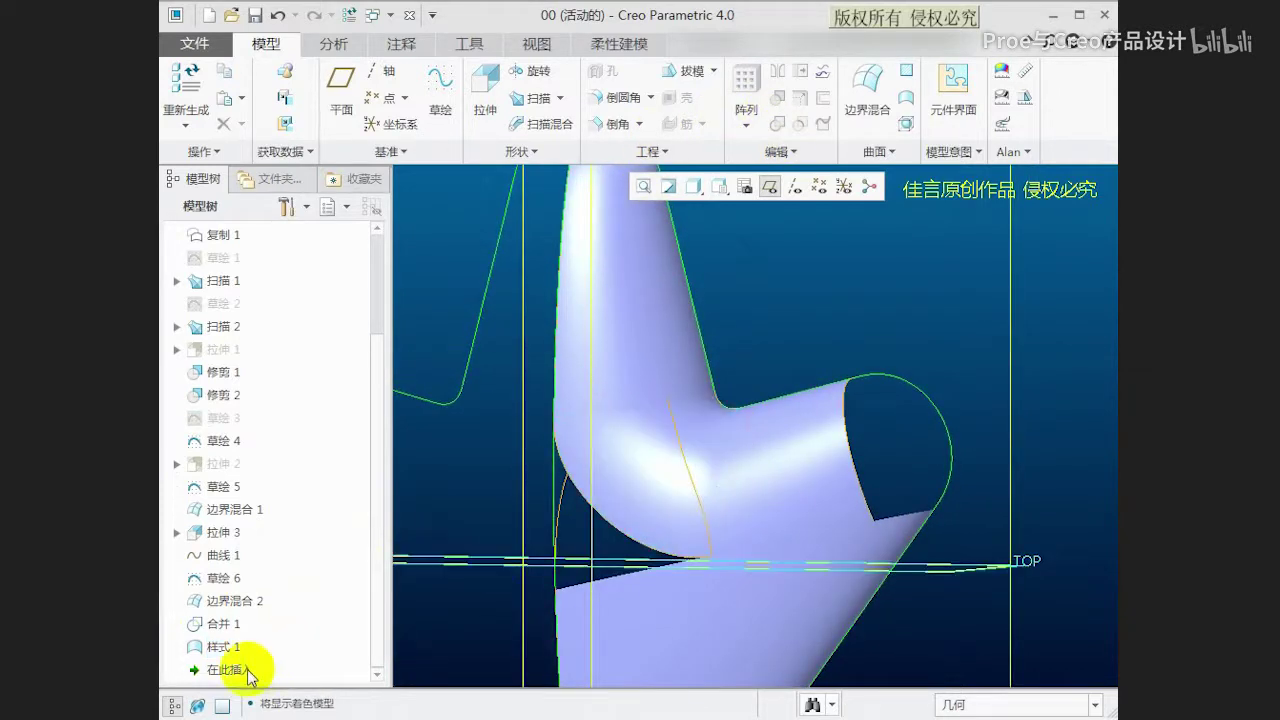
Step: Apply 在此插入 (Insert Here) on 边界混合 2, rolling back Merge 1 and Style 1
right_click(231, 605)
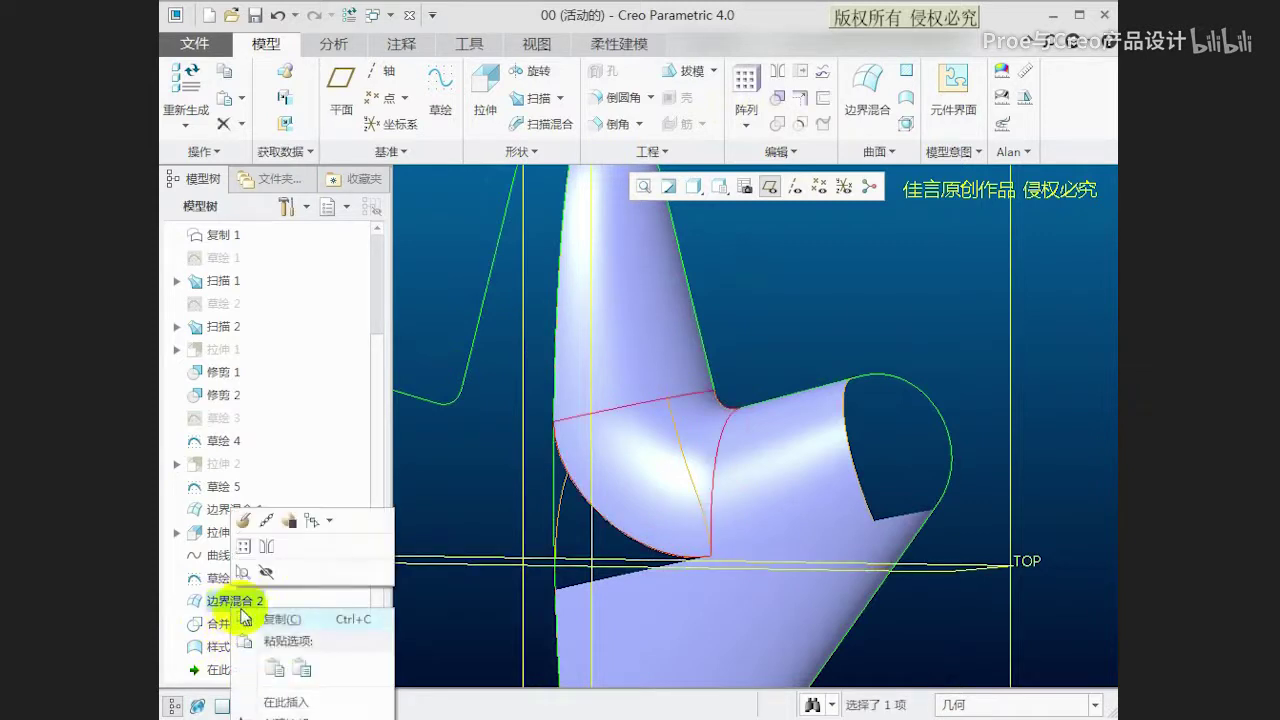
left_click(305, 703)
left_click(646, 413)
scroll(749, 386, "up", 2)
scroll(761, 341, "up", 2)
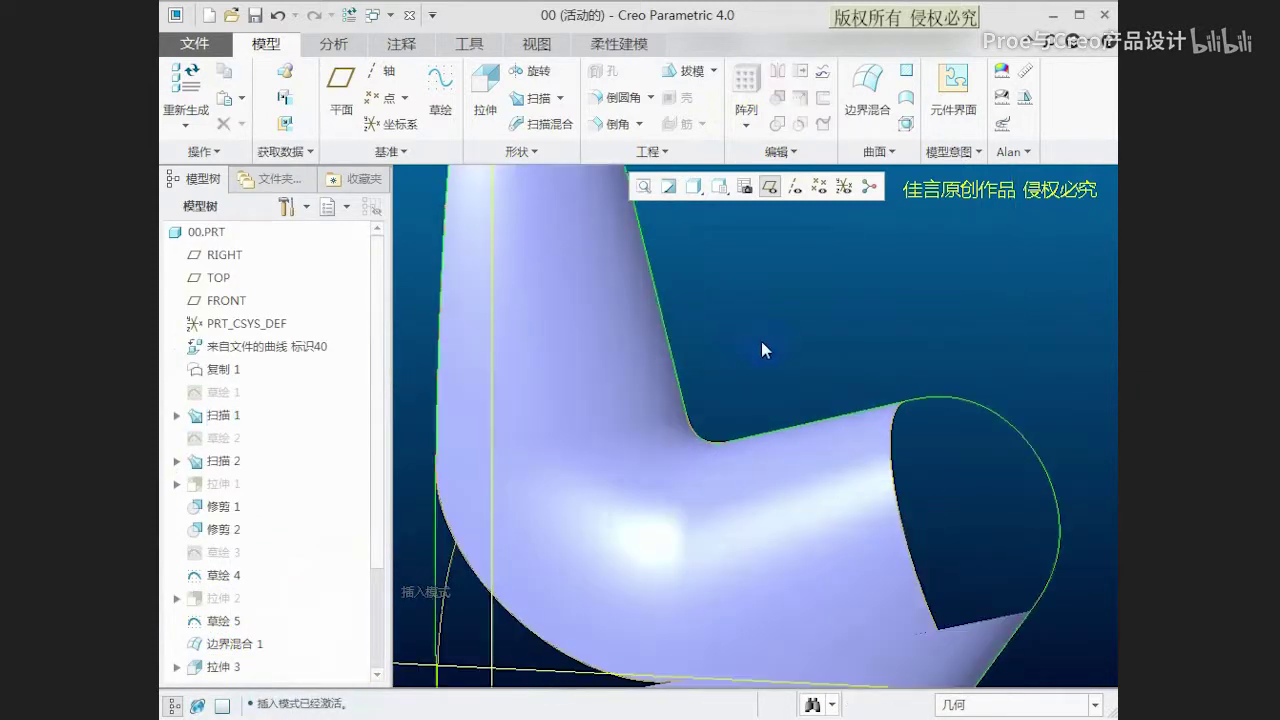
middle_click_drag(761, 341, 740, 332)
left_click_drag(567, 447, 654, 443)
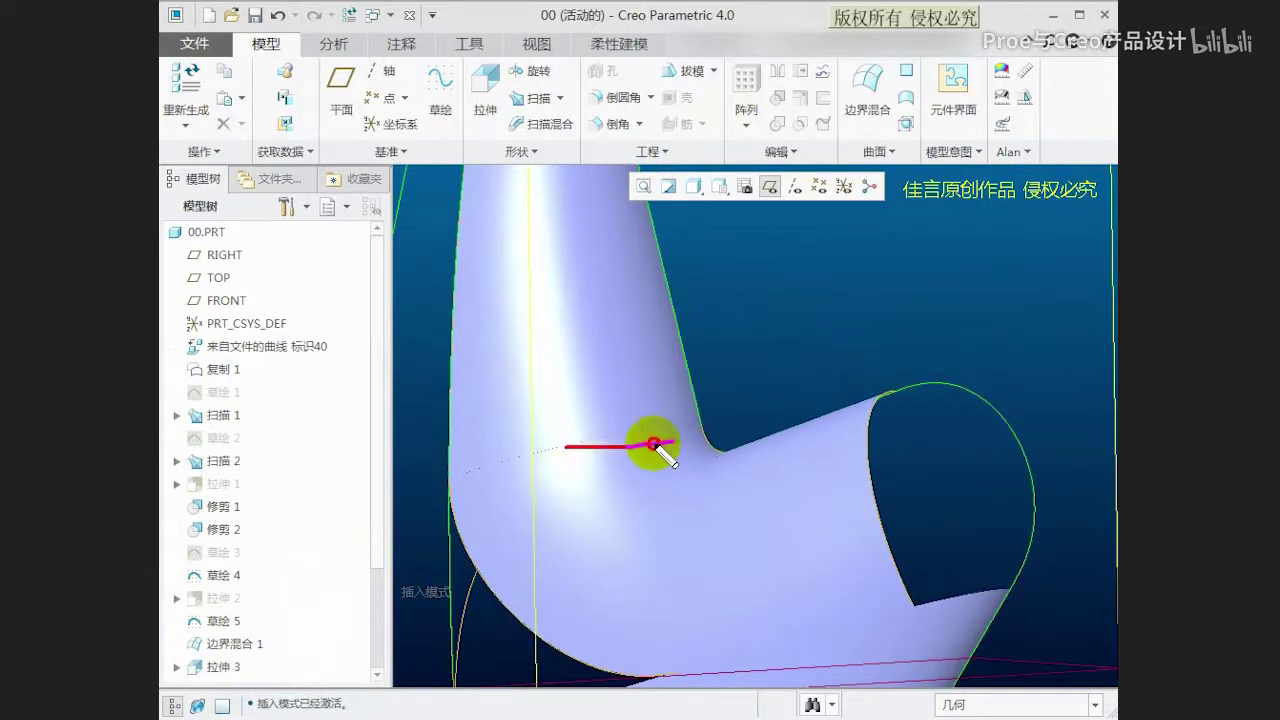
left_click_drag(642, 388, 517, 478)
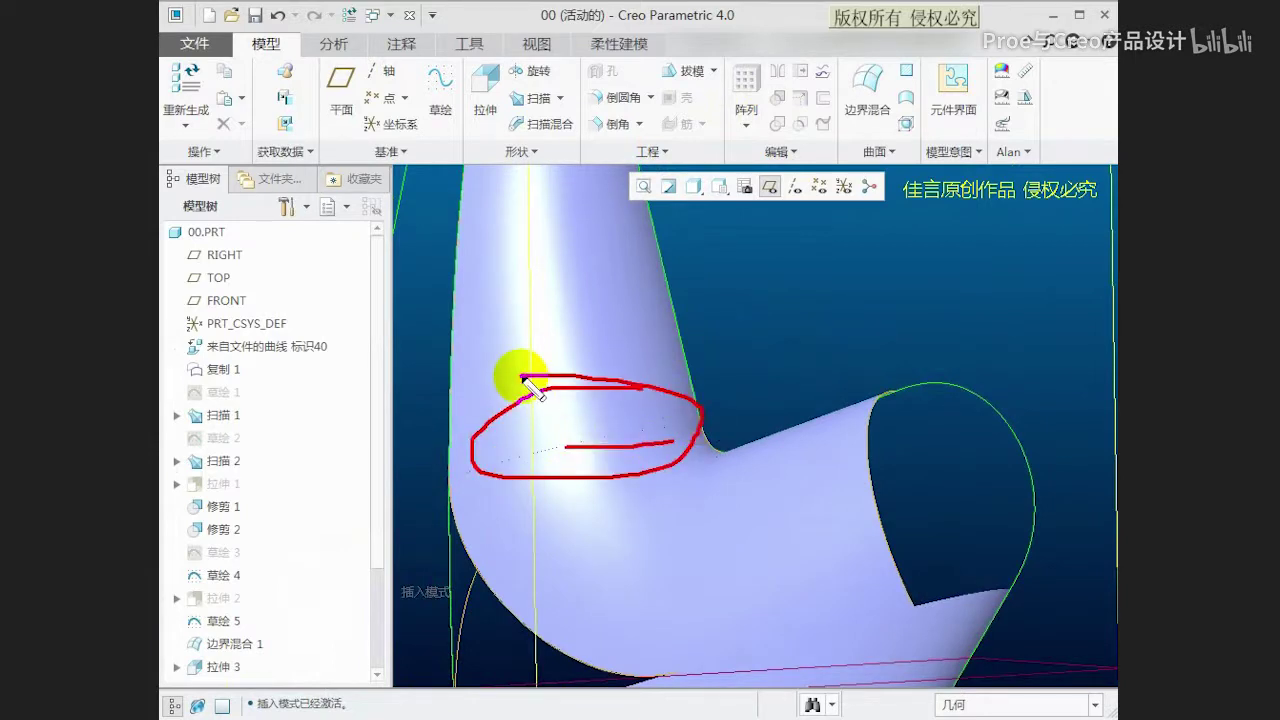
scroll(300, 620, "down", 2)
left_click_drag(200, 660, 275, 662)
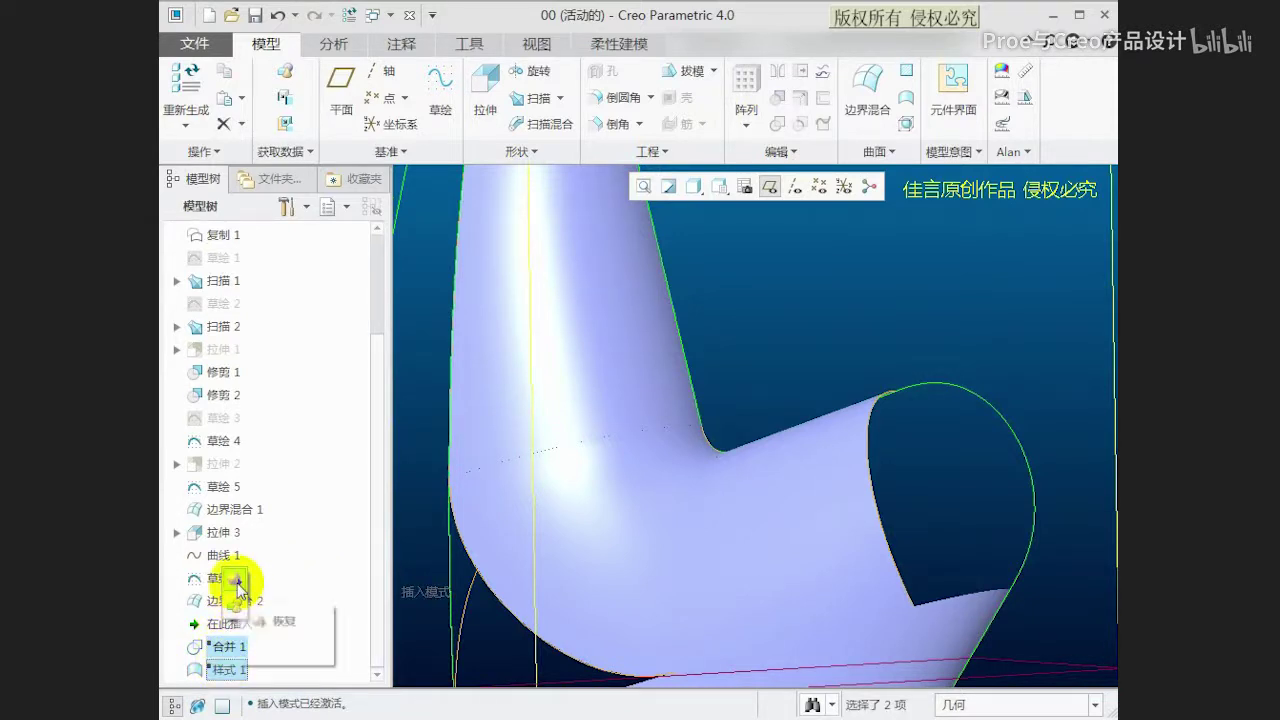
Step: Drag the insert point to the tree's end so Merge 1 and Style 1 regenerate
left_click_drag(238, 588, 211, 668)
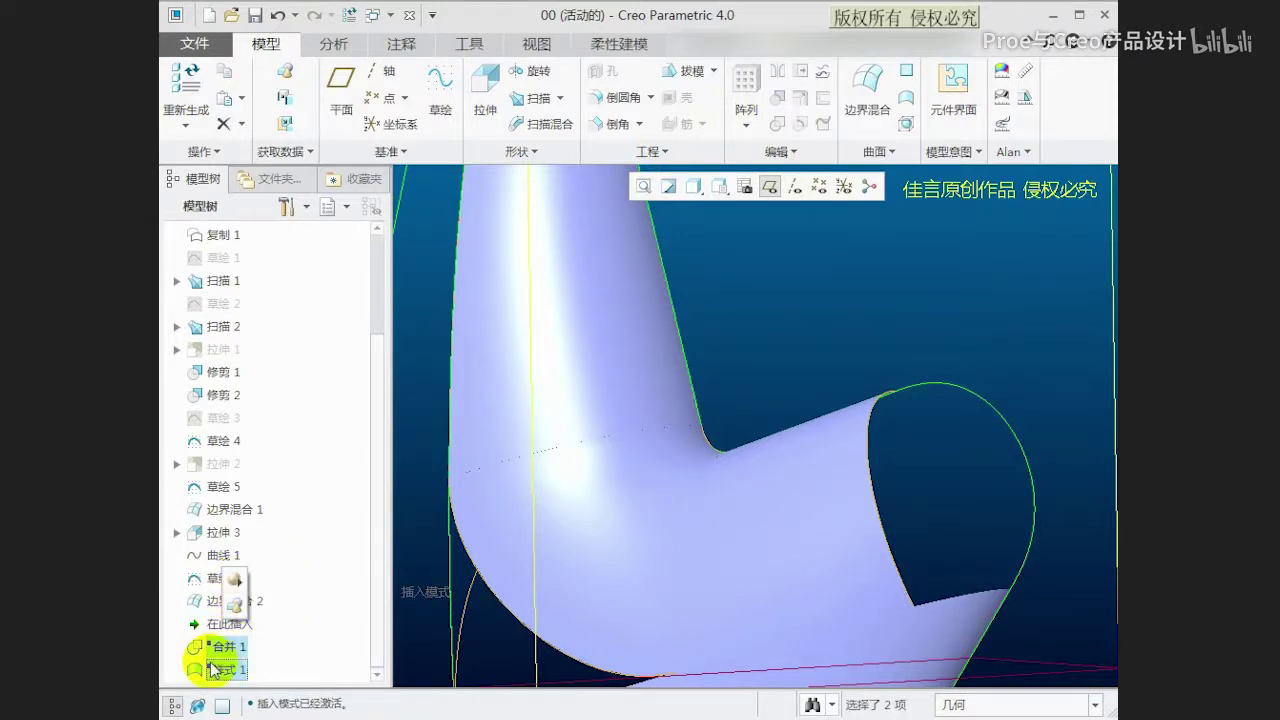
left_click(236, 582)
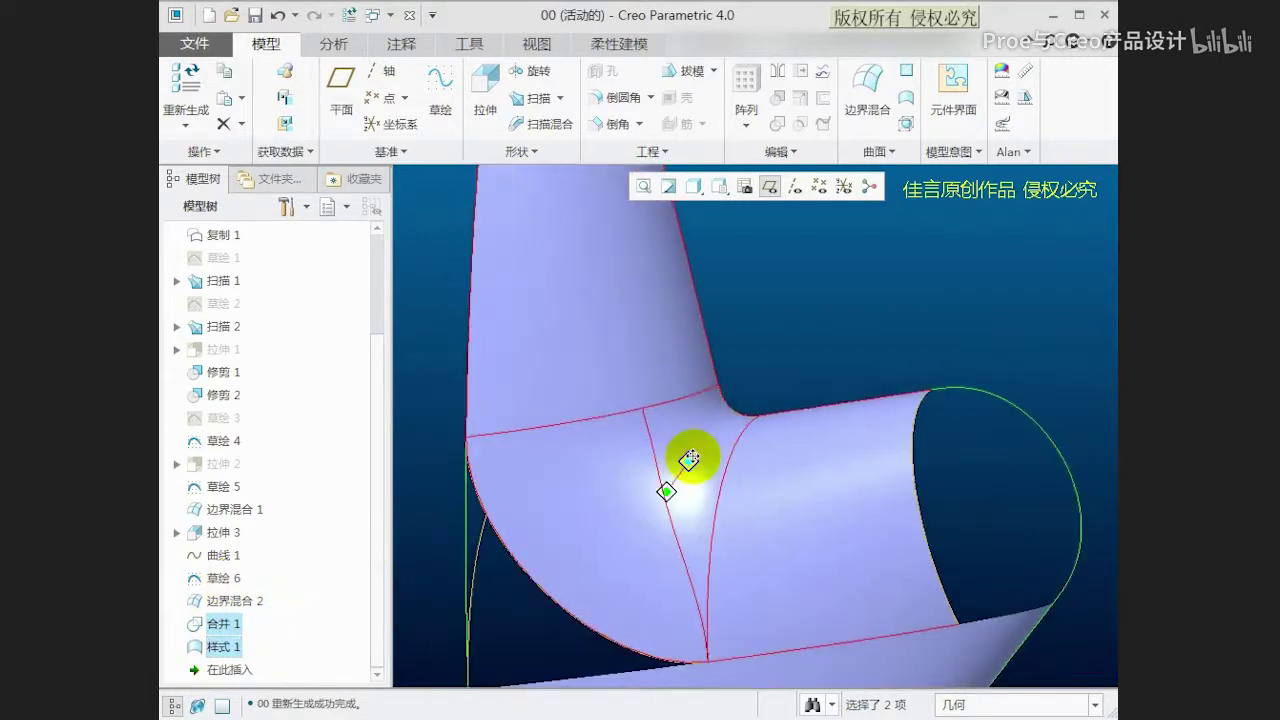
mouse_move(696, 449)
middle_mouse_down()
mouse_move(713, 507)
mouse_move(798, 328)
mouse_move(634, 498)
middle_mouse_up()
left_click(798, 328)
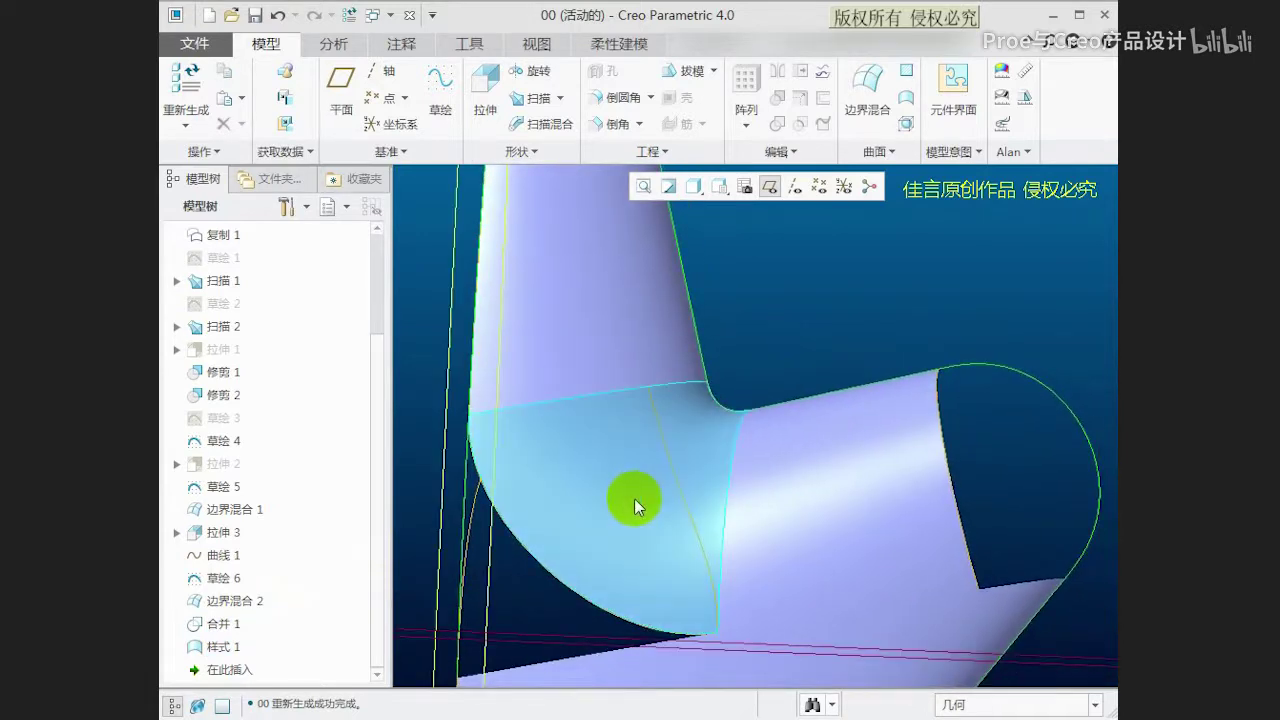
left_click(634, 498)
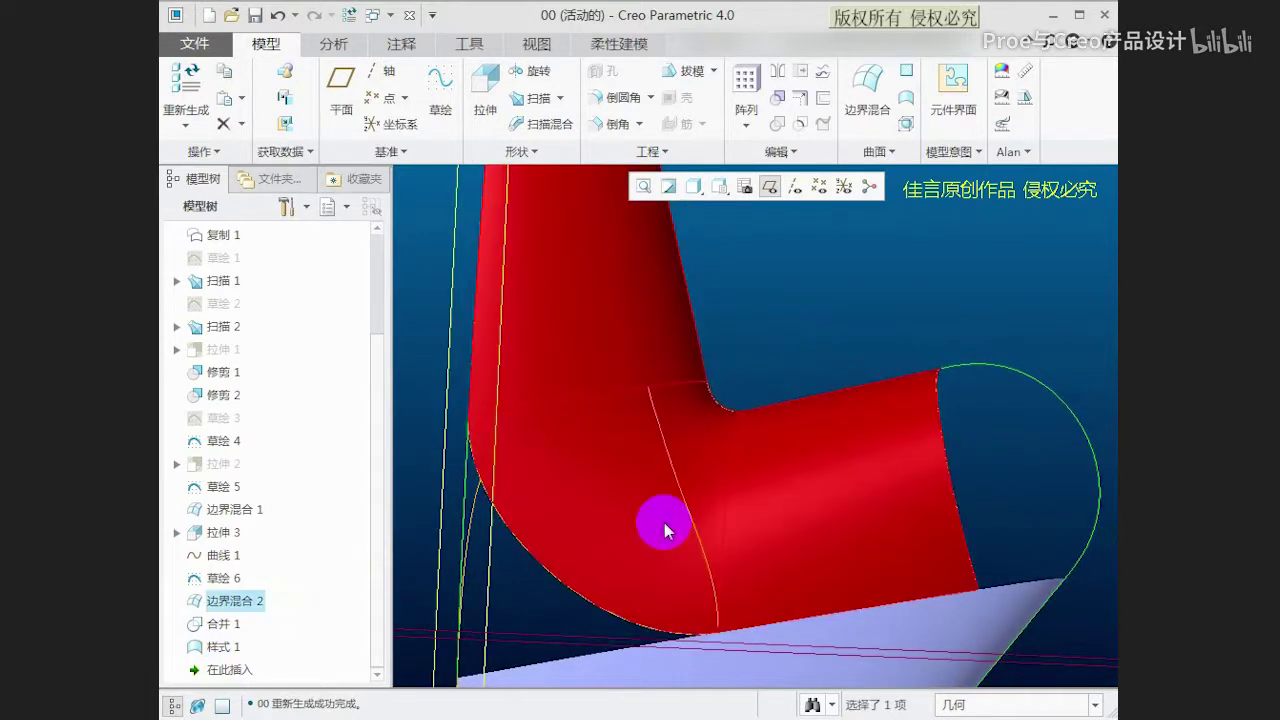
Step: Start deleting 合并 1, cancel it, and reselect the second boundary blend surface
left_click(217, 627)
key("Delete")
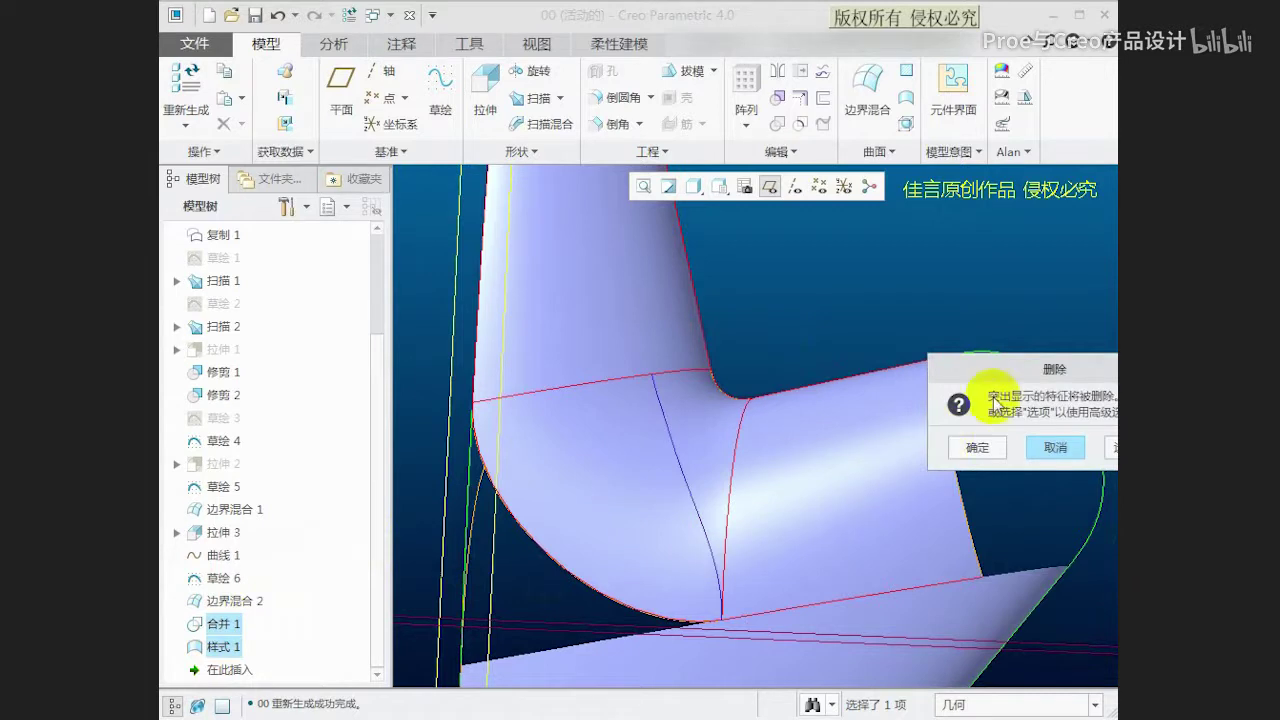
left_click_drag(298, 647, 300, 645)
left_click_drag(193, 632, 276, 631)
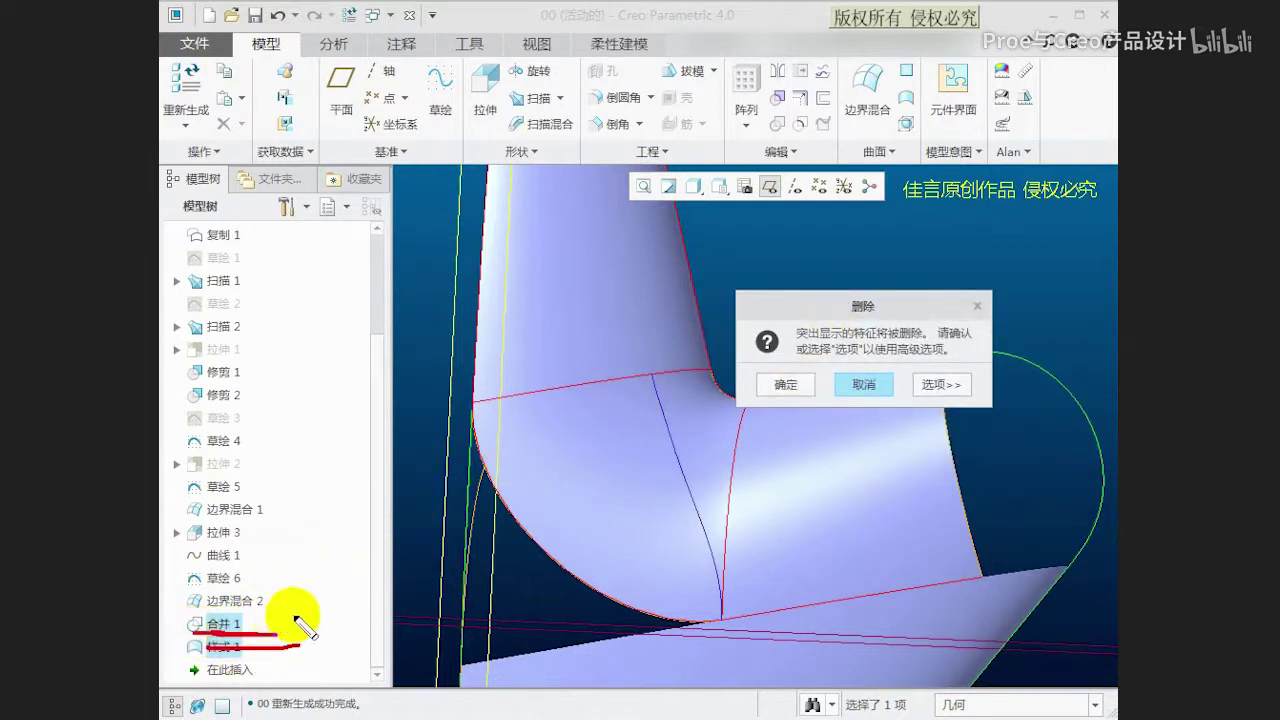
left_click(855, 382)
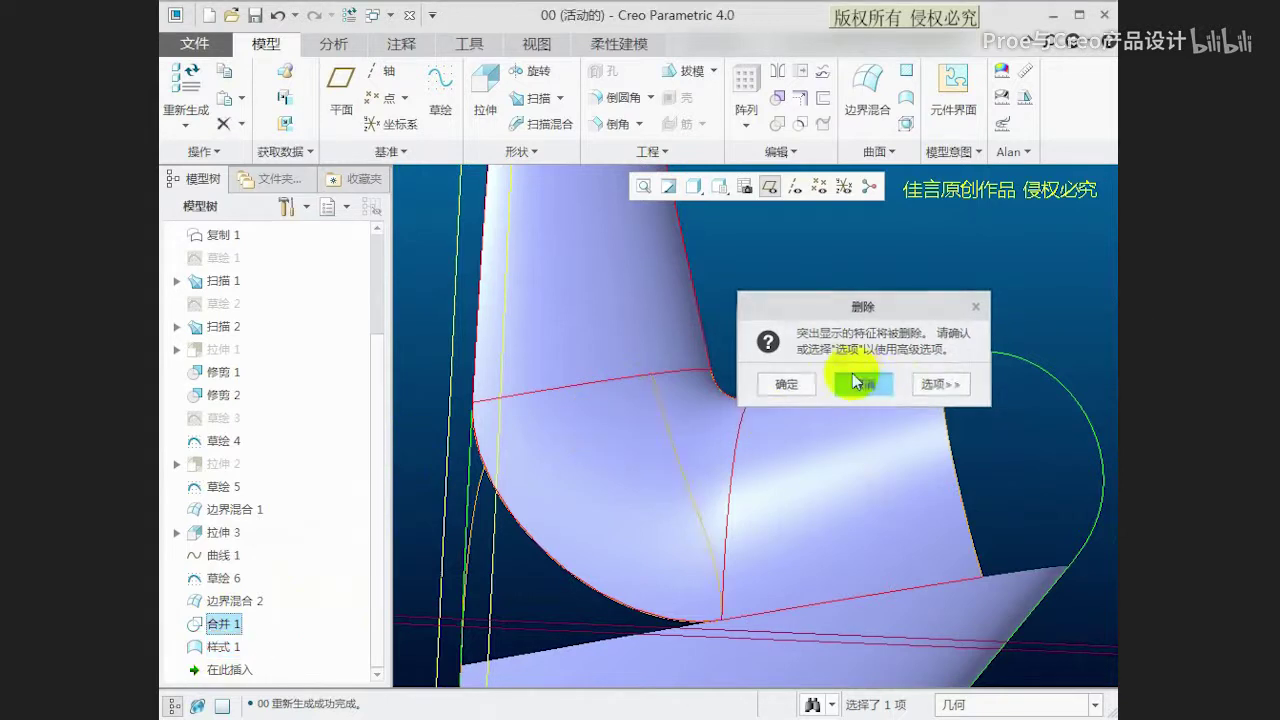
mouse_move(797, 300)
middle_mouse_down()
mouse_move(617, 443)
mouse_move(674, 486)
middle_mouse_up()
left_click(629, 455)
left_click(818, 187)
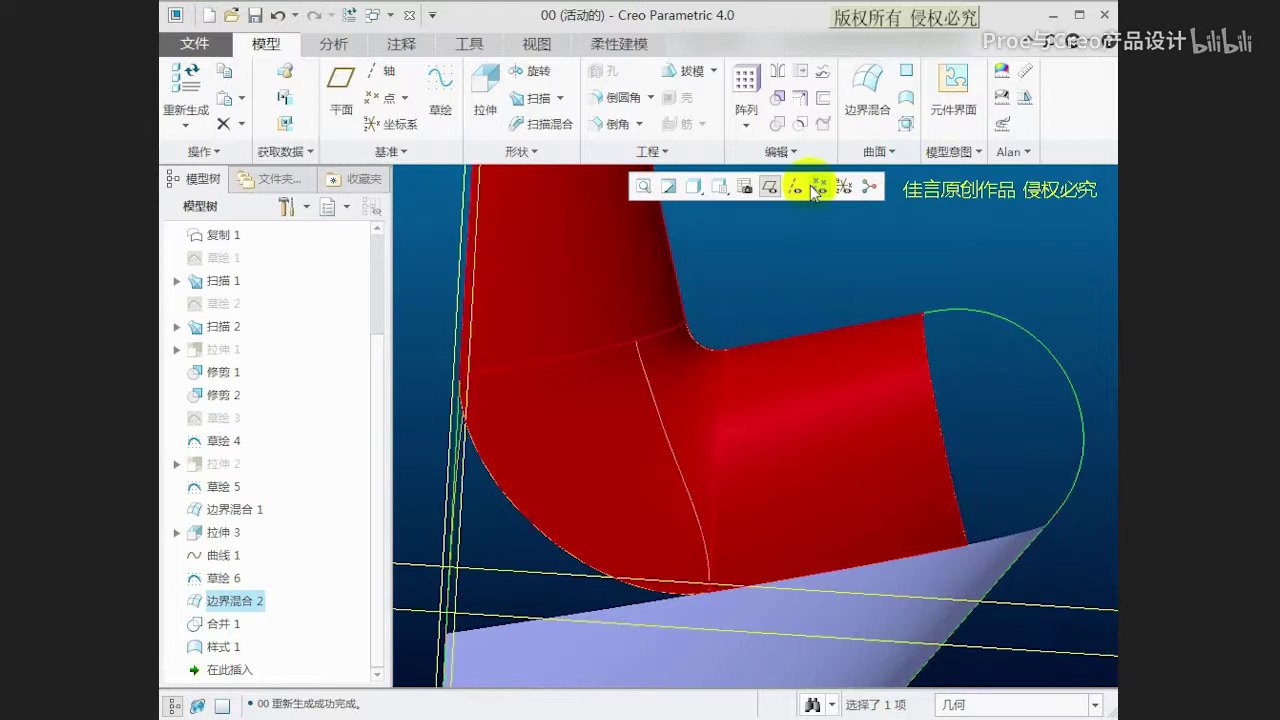
left_click(781, 104)
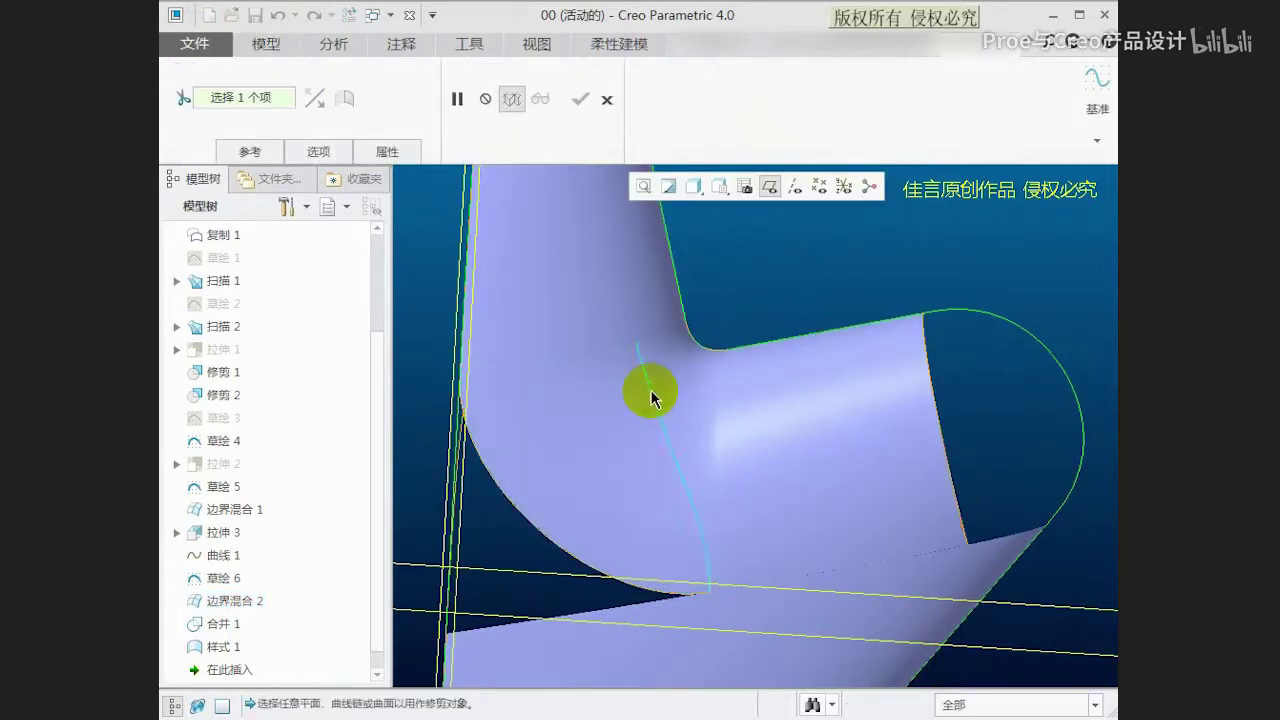
left_click(650, 395)
mouse_move(677, 466)
middle_mouse_down()
mouse_move(677, 451)
mouse_move(645, 437)
middle_mouse_up()
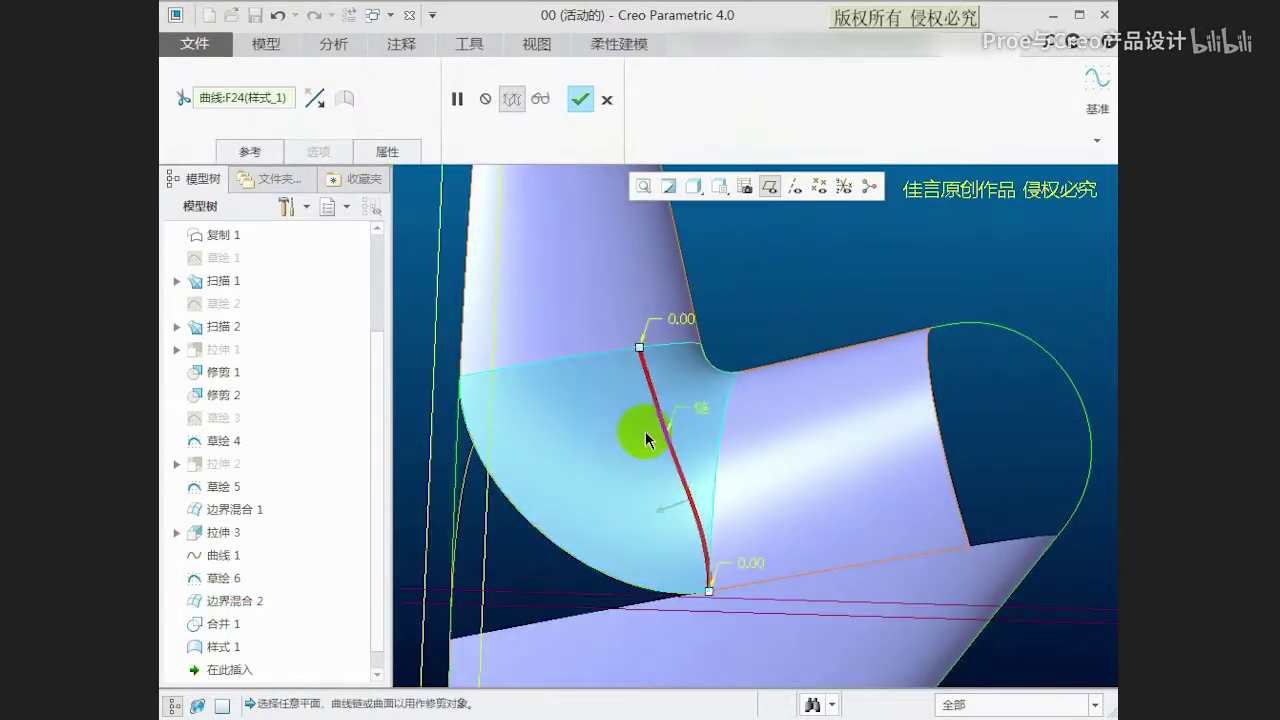
middle_click_drag(607, 349, 615, 374)
left_click(527, 395, "ctrl")
left_click(527, 395, "ctrl")
mouse_move(657, 409)
middle_mouse_down()
mouse_move(608, 394)
mouse_move(591, 417)
mouse_move(616, 413)
middle_mouse_up()
left_click(443, 423, "ctrl")
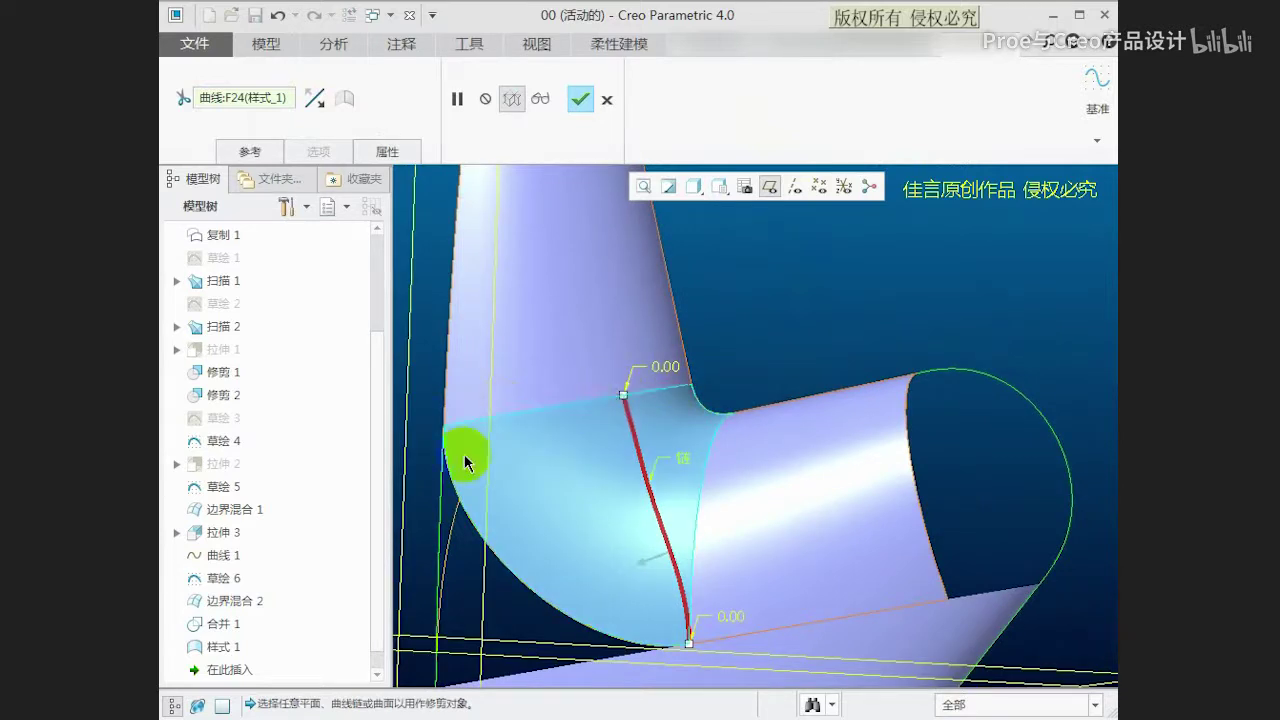
left_click(466, 451, "ctrl")
left_click(606, 99)
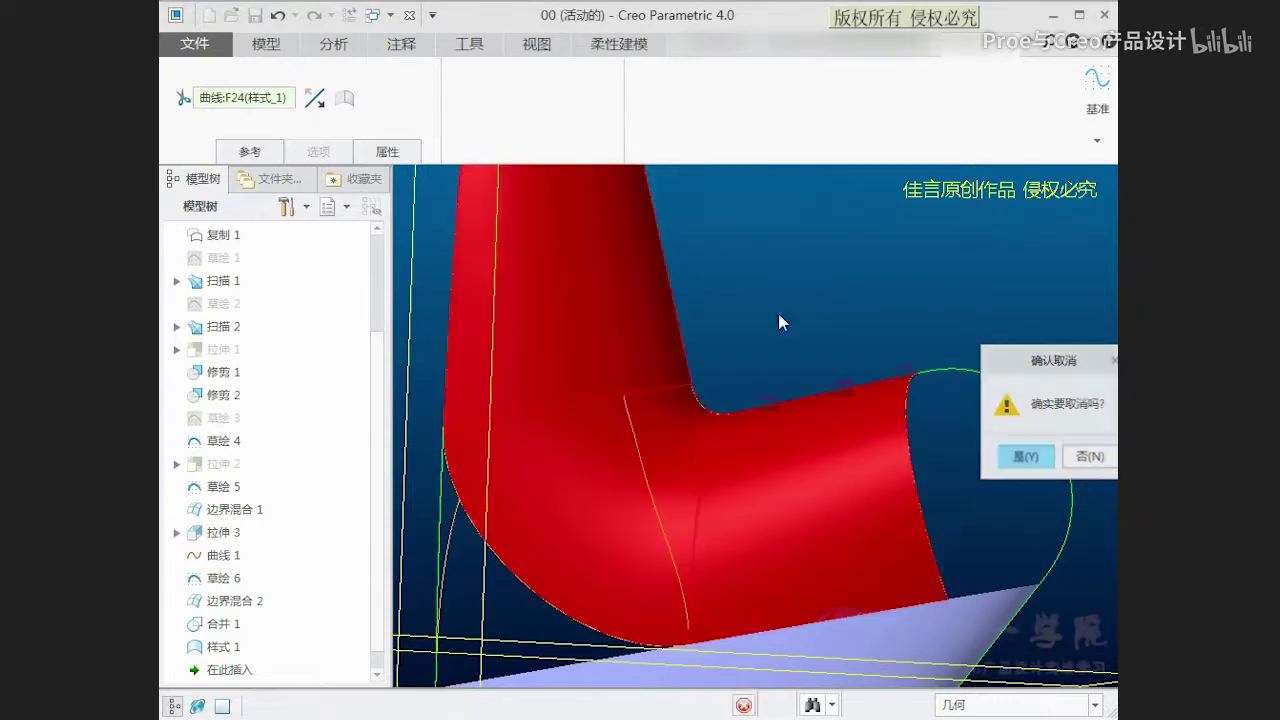
left_click(1025, 457)
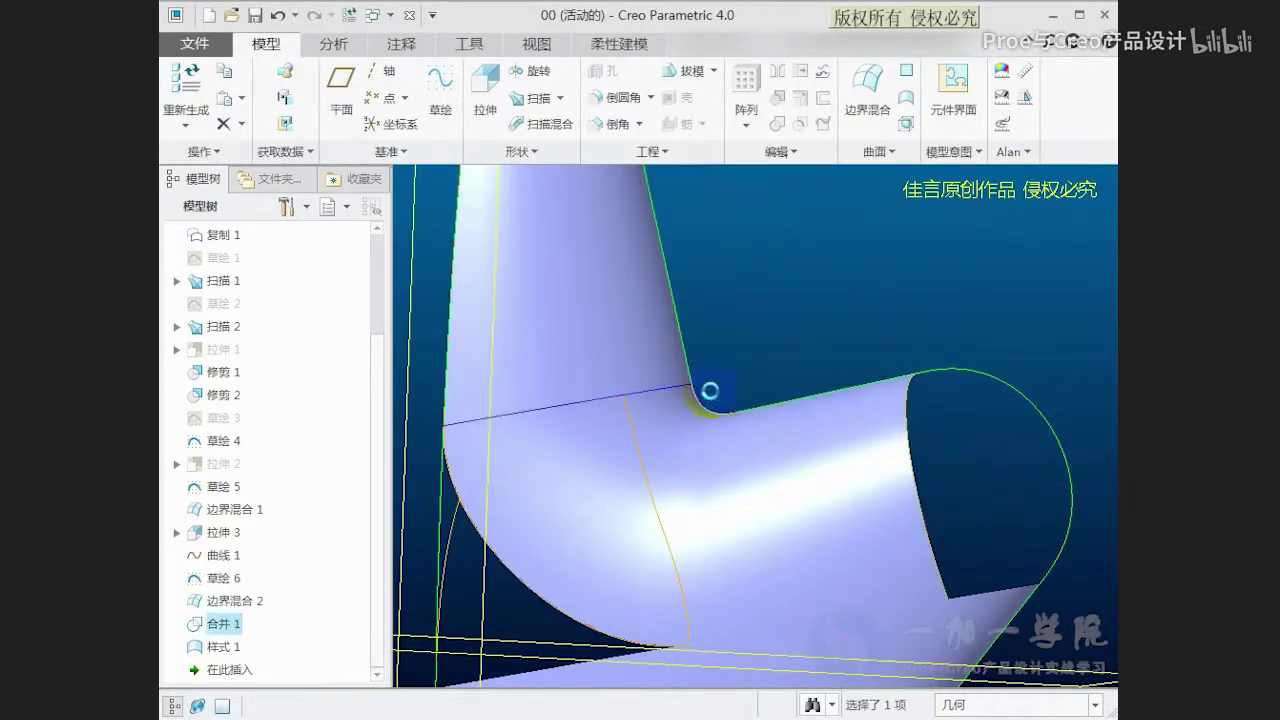
Step: Copy and paste the selected edge as a copied curve
key("ctrl+c")
key("ctrl+v")
right_click(712, 384)
left_click(740, 388)
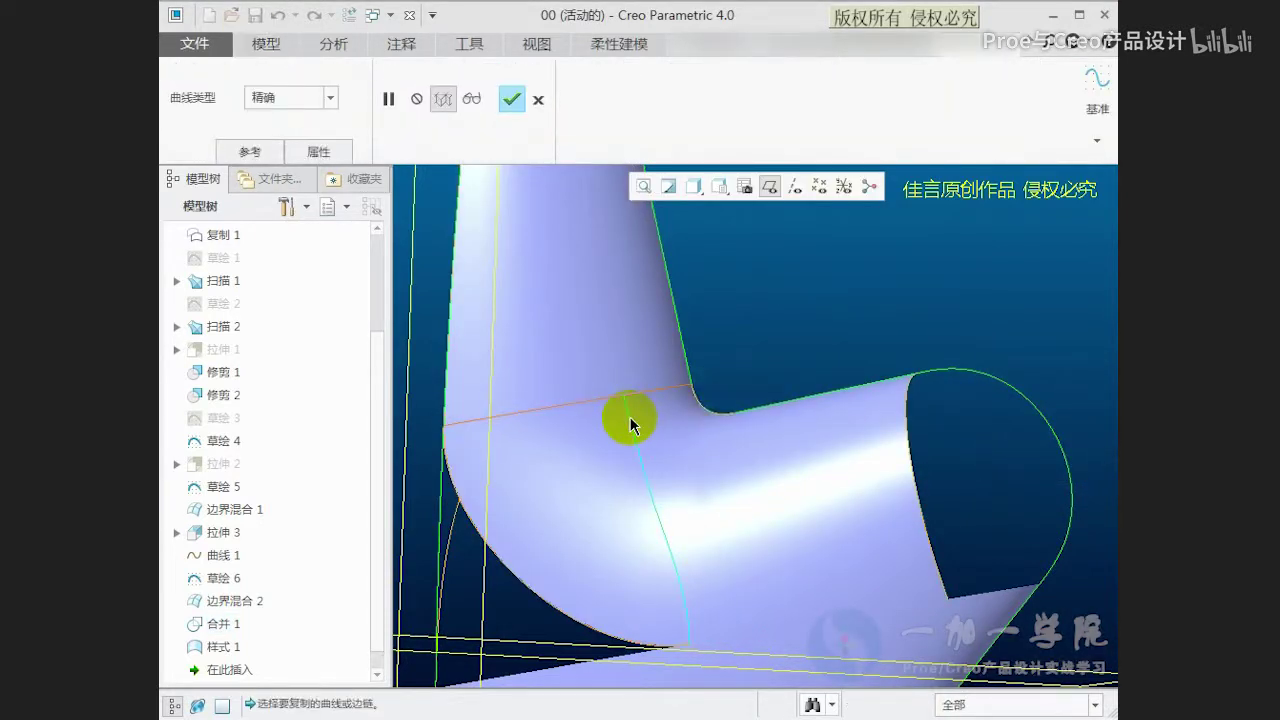
left_click(630, 425)
middle_click(689, 414)
Step: Trim the corner blend surface with the style curve and top edge chain
left_click(618, 450)
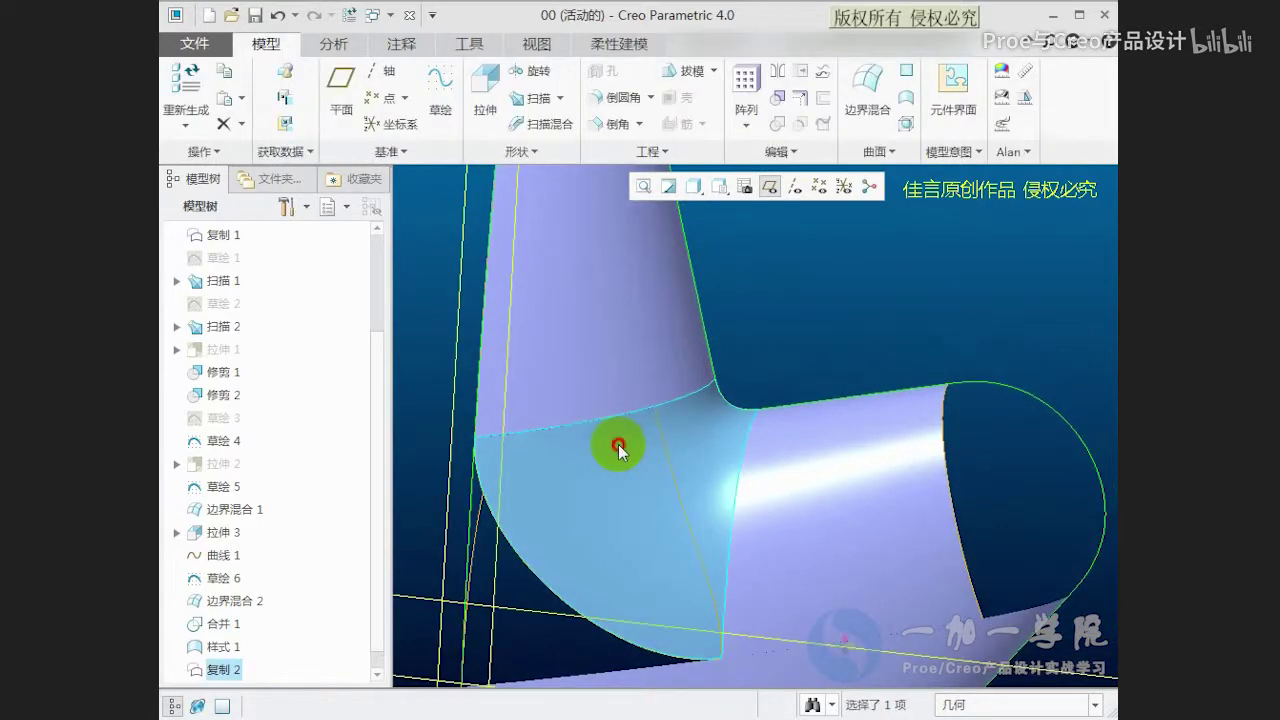
middle_click_drag(618, 450, 671, 448)
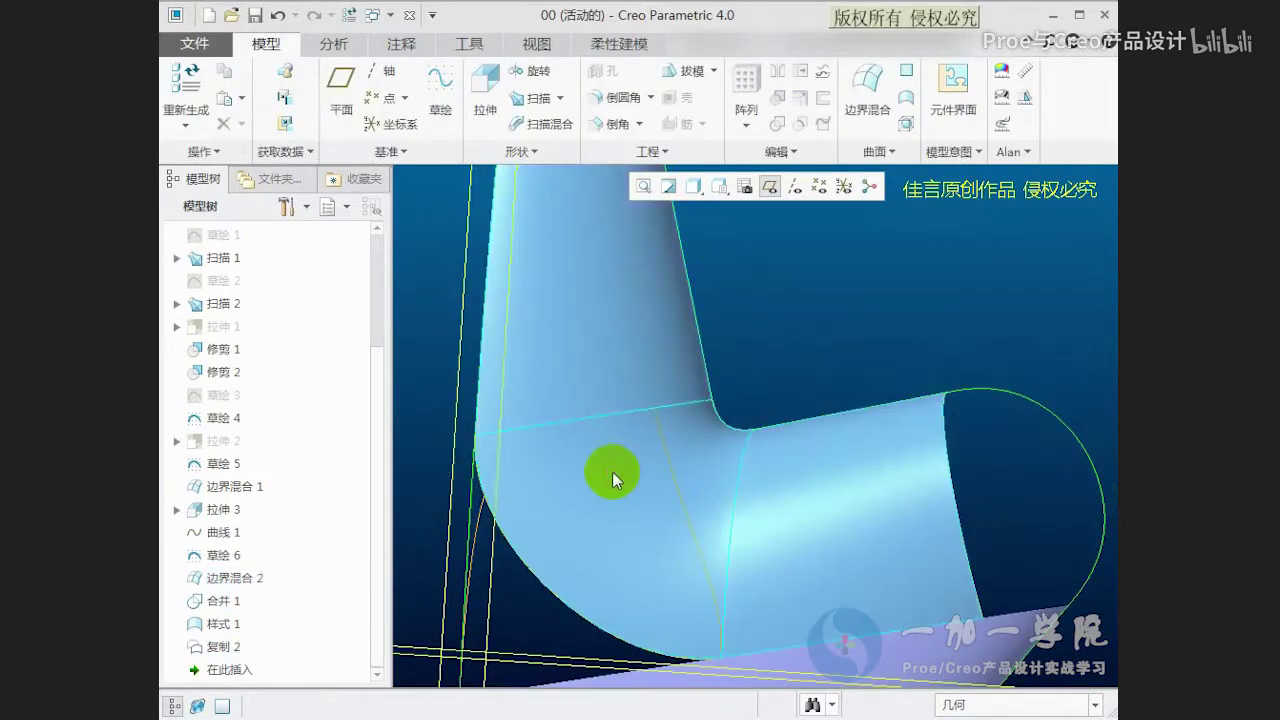
left_click(612, 475)
left_click(777, 97)
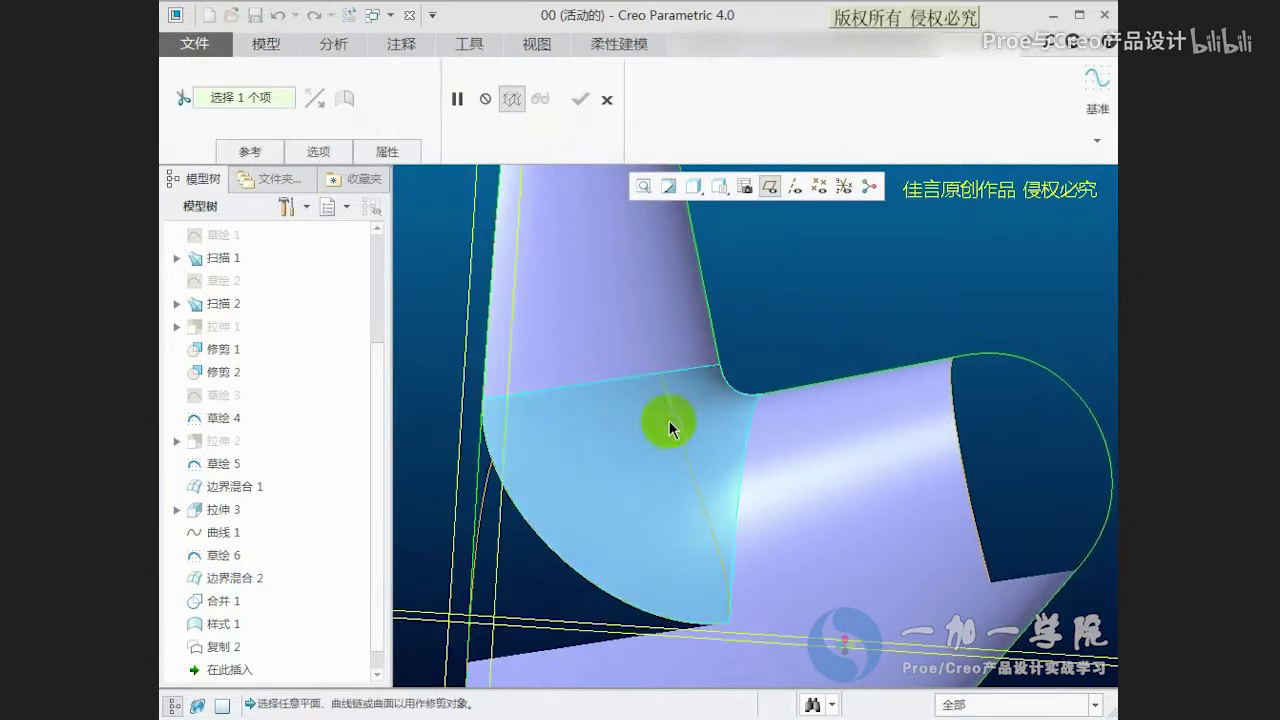
left_click(672, 425)
left_click(633, 381, "shift")
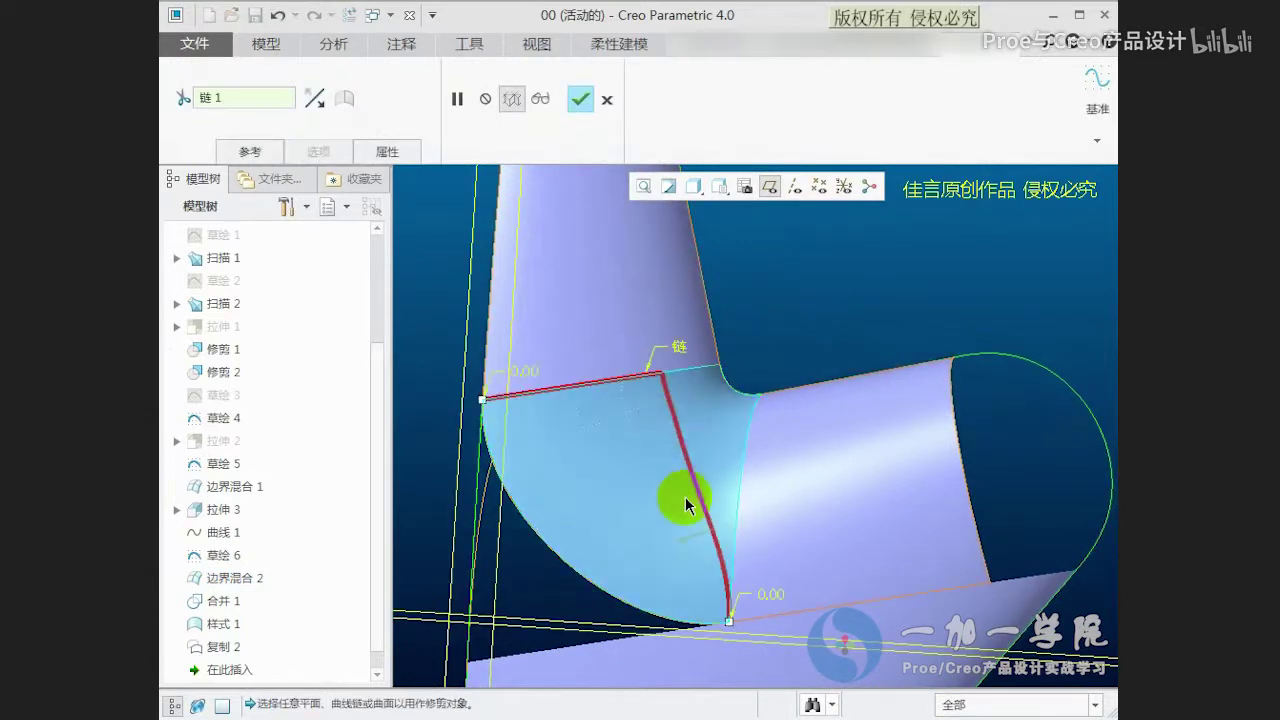
middle_click_drag(677, 500, 703, 535)
middle_click(688, 520)
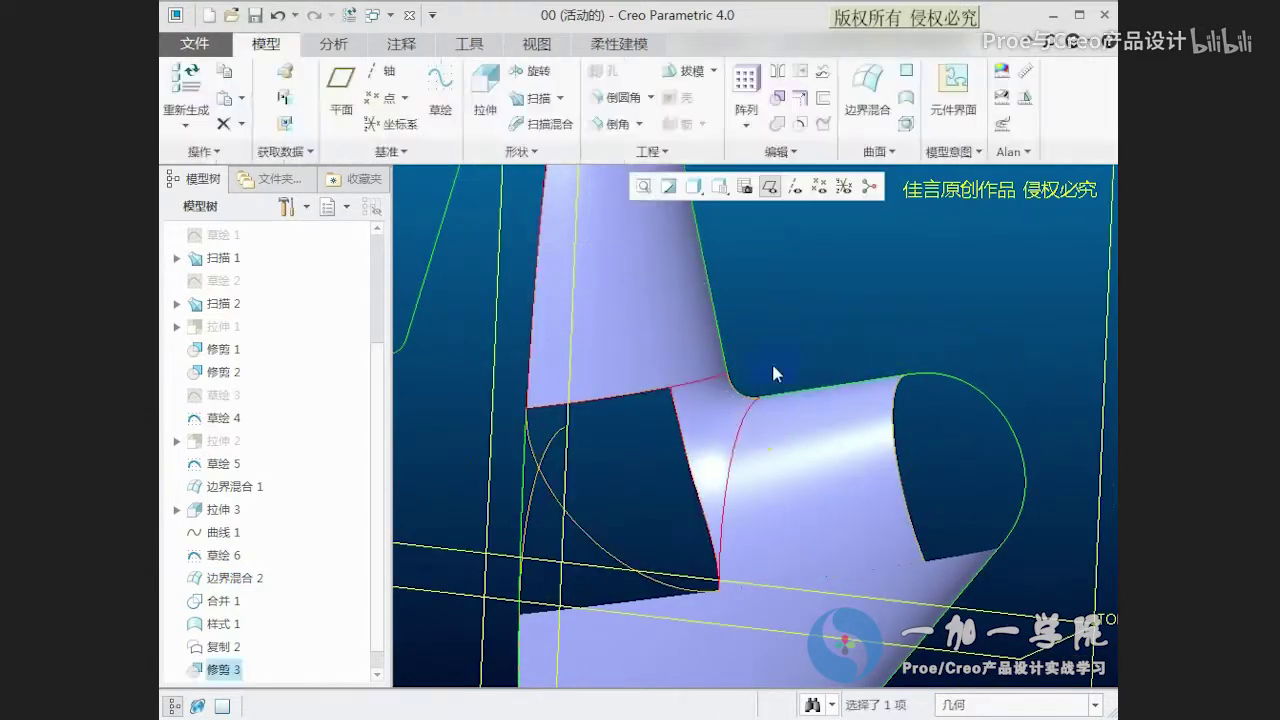
Step: Hide the datum planes, shade with edges, and start a new boundary blend
middle_click_drag(750, 434, 797, 420)
middle_click_drag(644, 528, 668, 530)
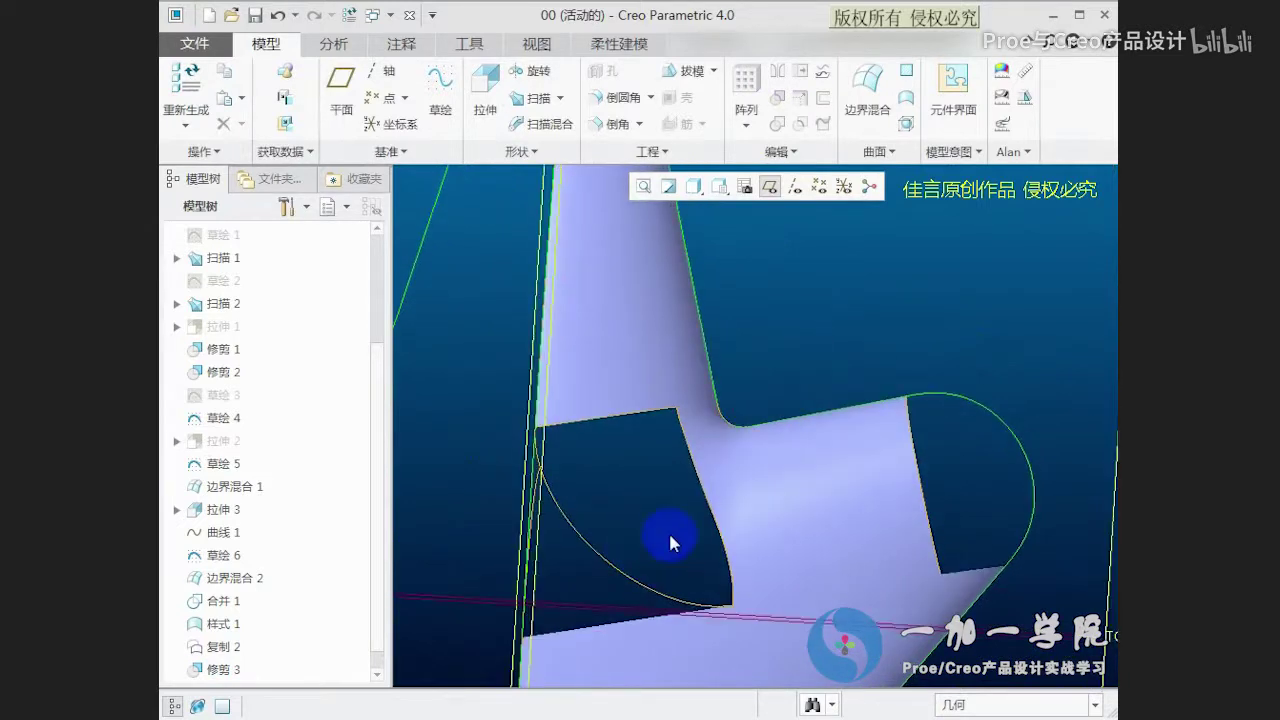
left_click_drag(301, 358, 272, 592)
left_click_drag(248, 535, 272, 630)
left_click_drag(255, 410, 320, 405)
scroll(286, 557, "down", 1)
middle_click_drag(665, 505, 720, 474)
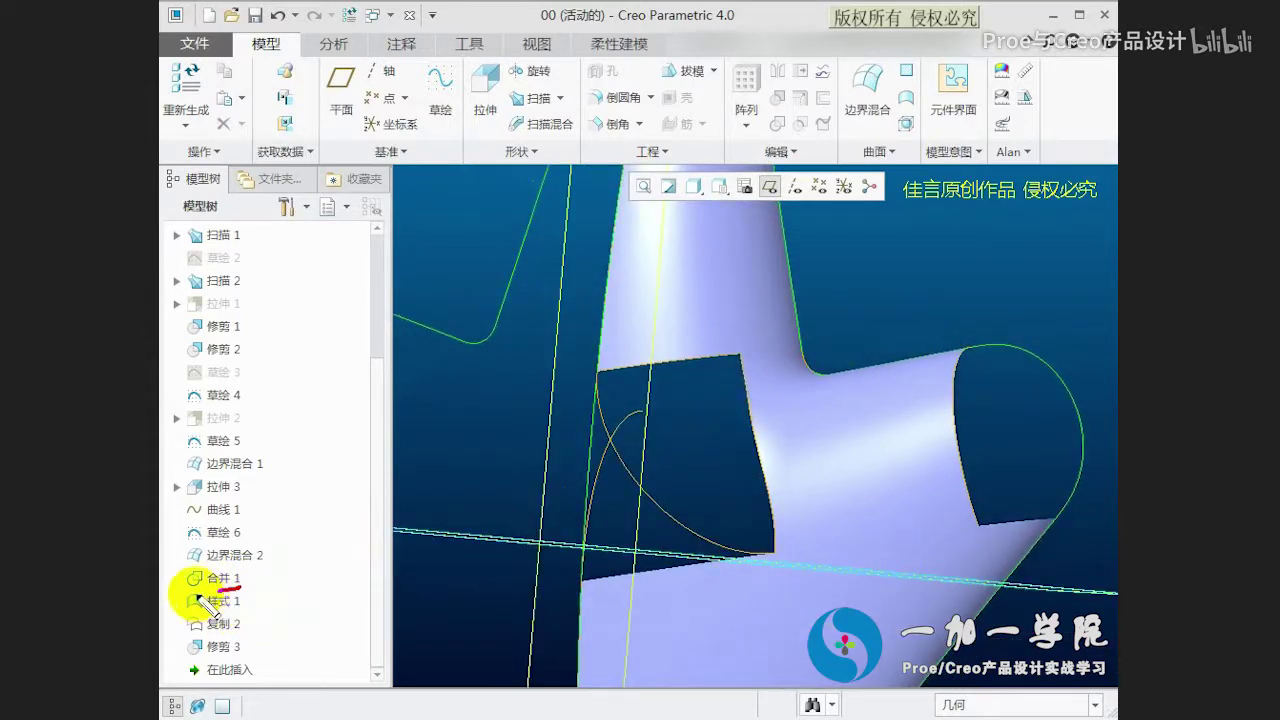
middle_click_drag(810, 393, 794, 266)
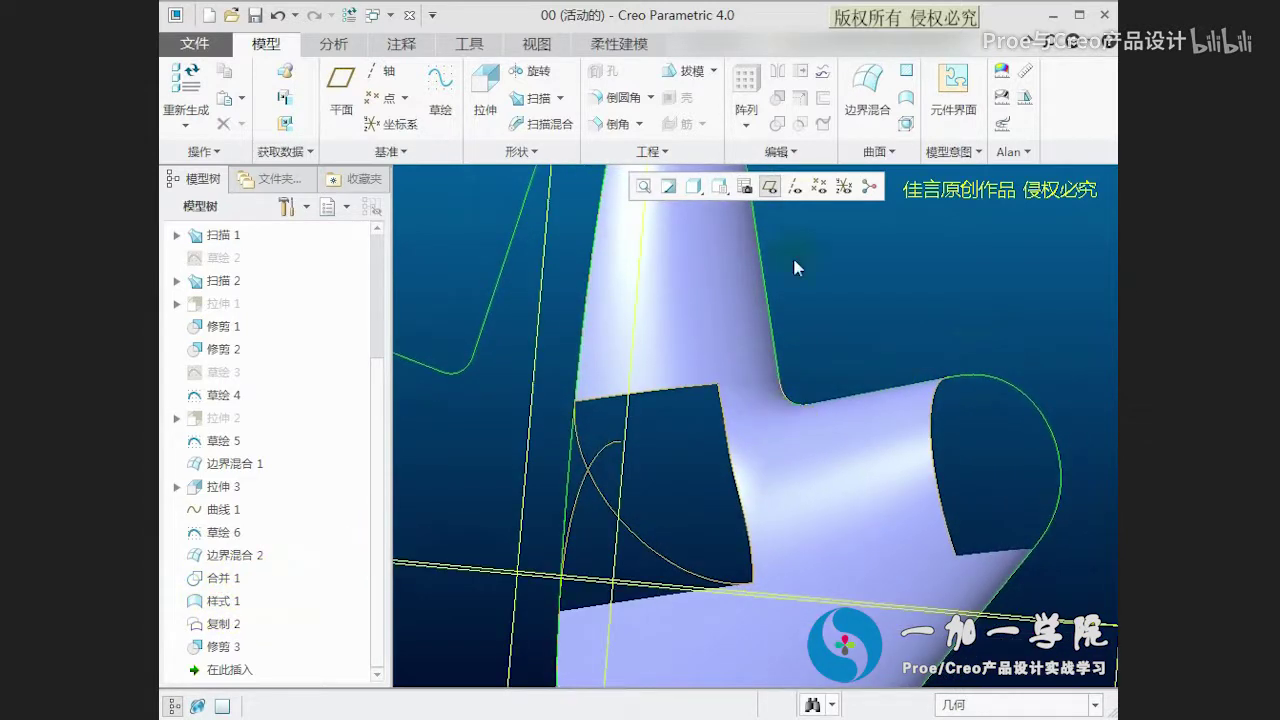
left_click(769, 186)
mouse_move(755, 330)
middle_mouse_down()
mouse_move(749, 437)
mouse_move(735, 457)
mouse_move(771, 409)
mouse_move(771, 443)
mouse_move(708, 500)
mouse_move(877, 309)
middle_mouse_up()
key("ctrl+2")
left_click(860, 100)
Step: Pick the left edge as a first-direction chain, and the top and bottom edges as second-direction chains
middle_click_drag(761, 357, 704, 415)
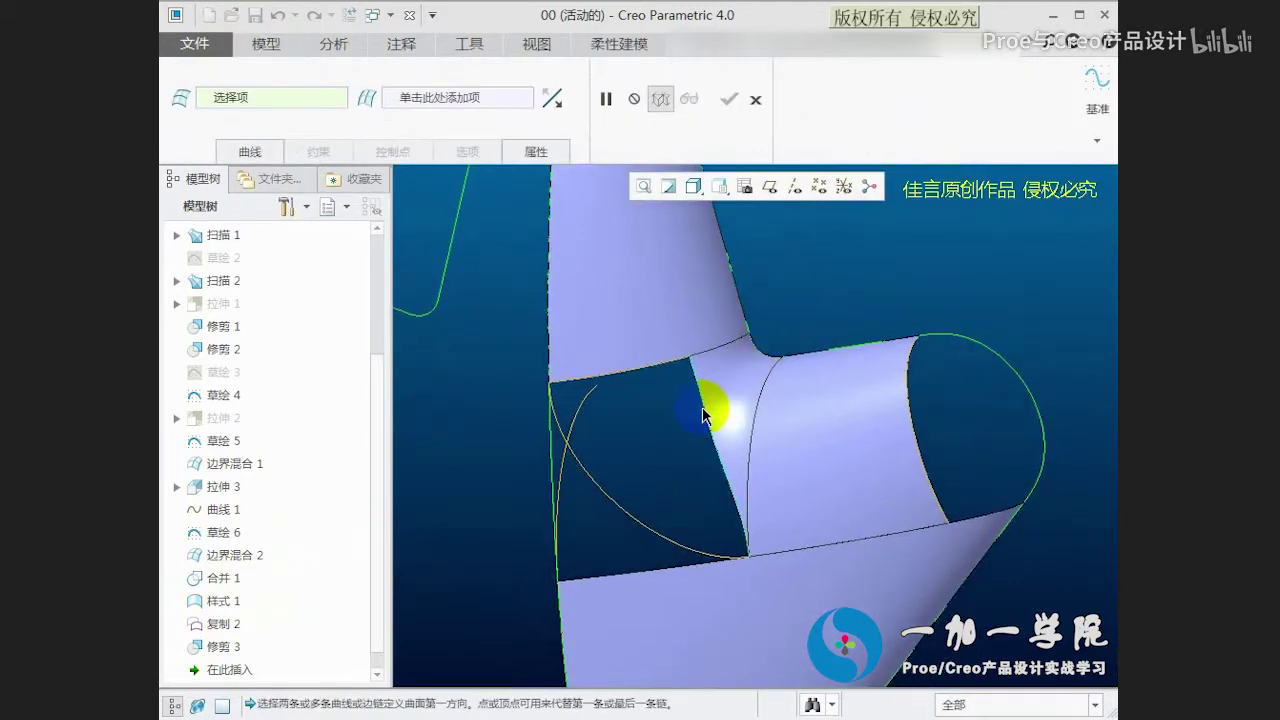
left_click(549, 437, "ctrl")
right_click(783, 258)
left_click(815, 289)
left_click(655, 362)
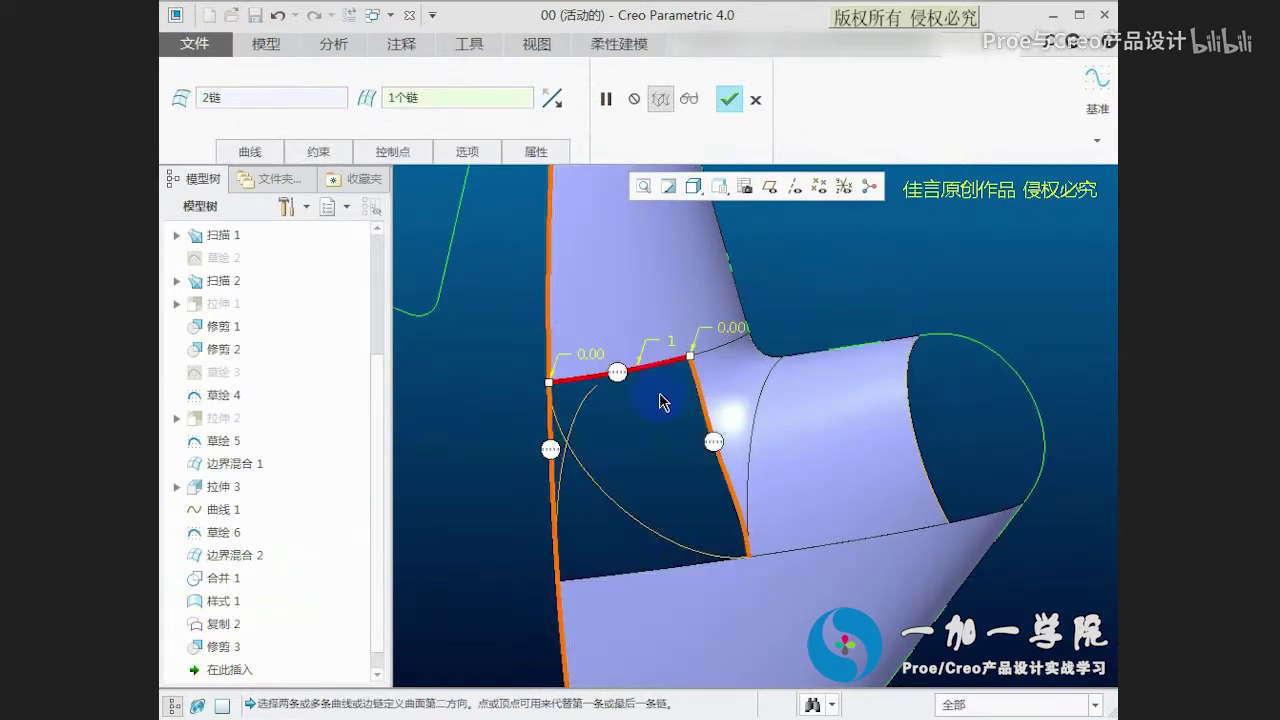
left_click(688, 566, "ctrl")
middle_click_drag(688, 566, 757, 528)
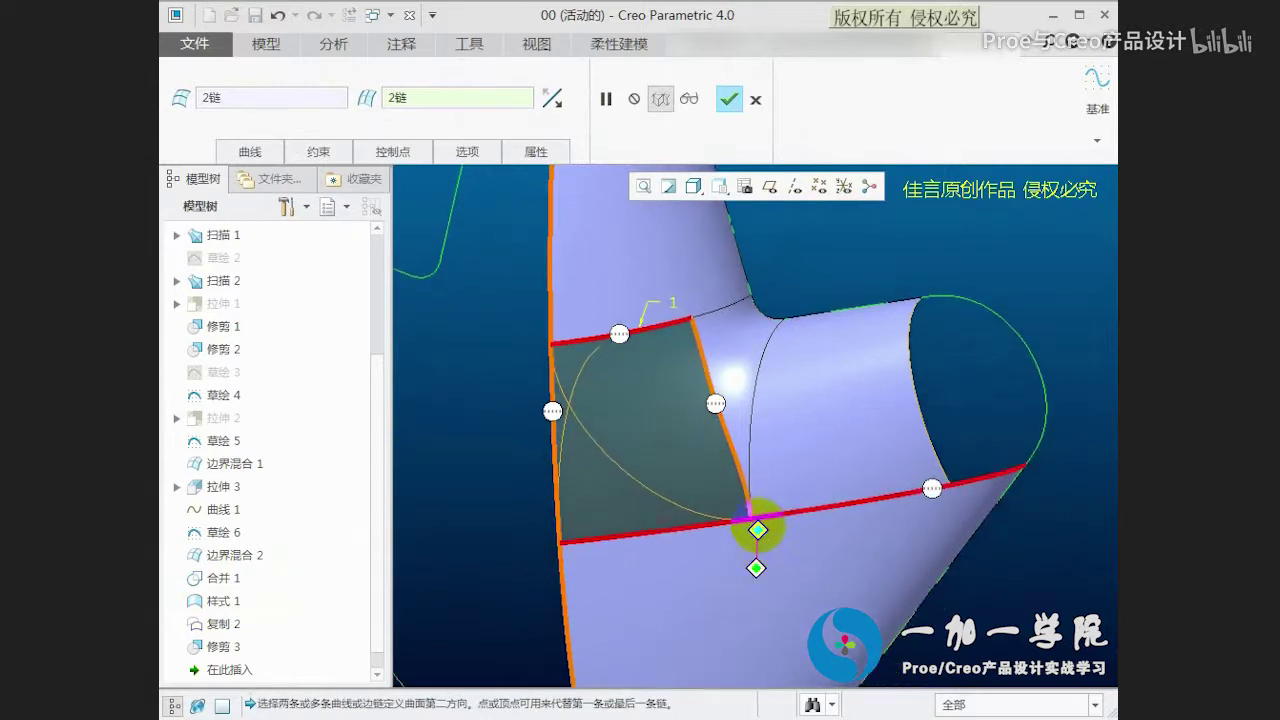
Step: Set boundary conditions on the blend's edge, top, bottom and left edges
right_click(716, 404)
left_click(748, 432)
right_click(619, 335)
left_click(648, 362)
right_click(932, 488)
left_click(958, 514)
middle_click_drag(808, 486, 567, 484)
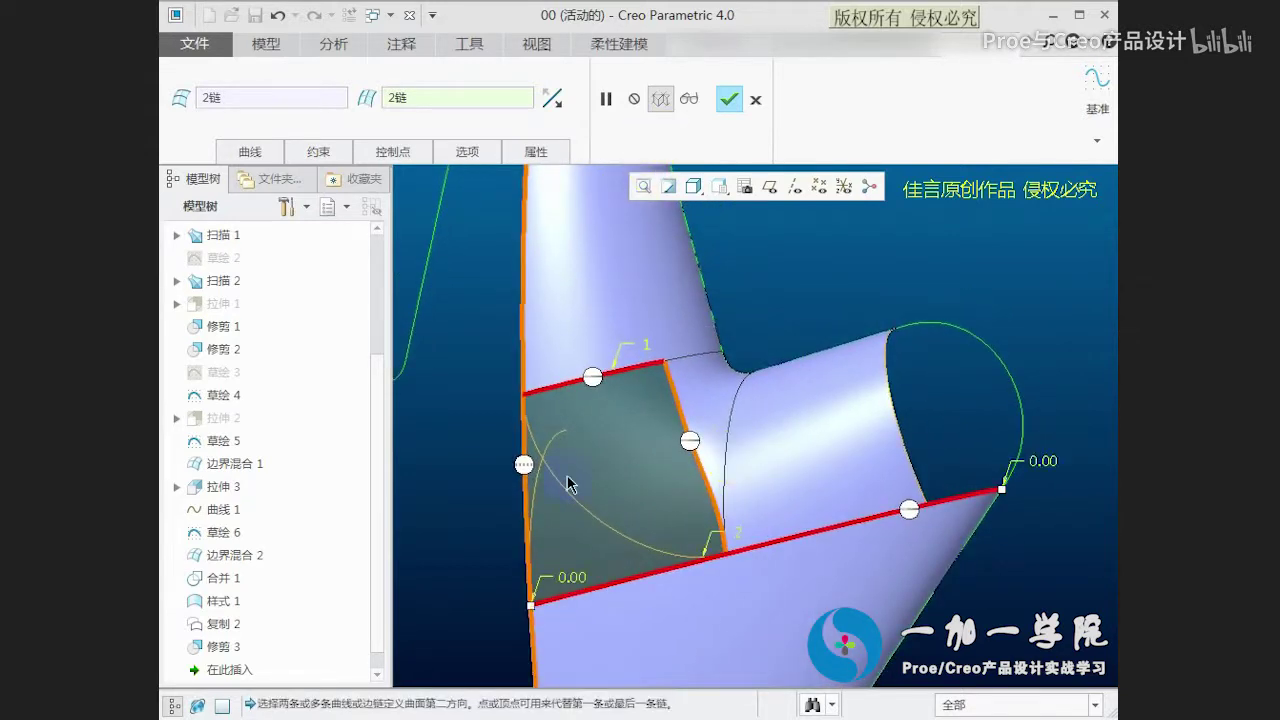
right_click(524, 466)
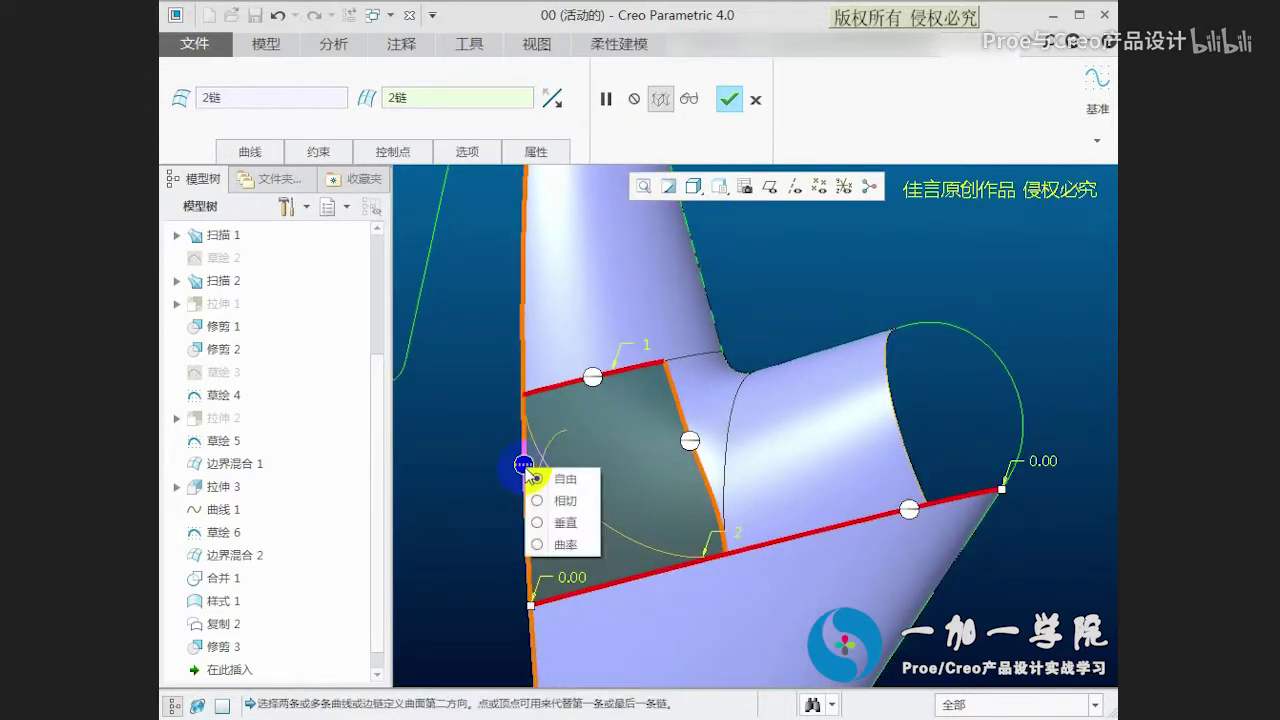
left_click(531, 468)
right_click(526, 466)
left_click(560, 505)
Step: Pick the adjacent surface for the left edge, then preview and confirm Boundary Blend 3
middle_click_drag(580, 470, 608, 400)
mouse_move(660, 250)
middle_mouse_down()
mouse_move(586, 329)
mouse_move(549, 323)
mouse_move(623, 357)
middle_mouse_up()
left_click(547, 335)
left_click(689, 99)
left_click(729, 99)
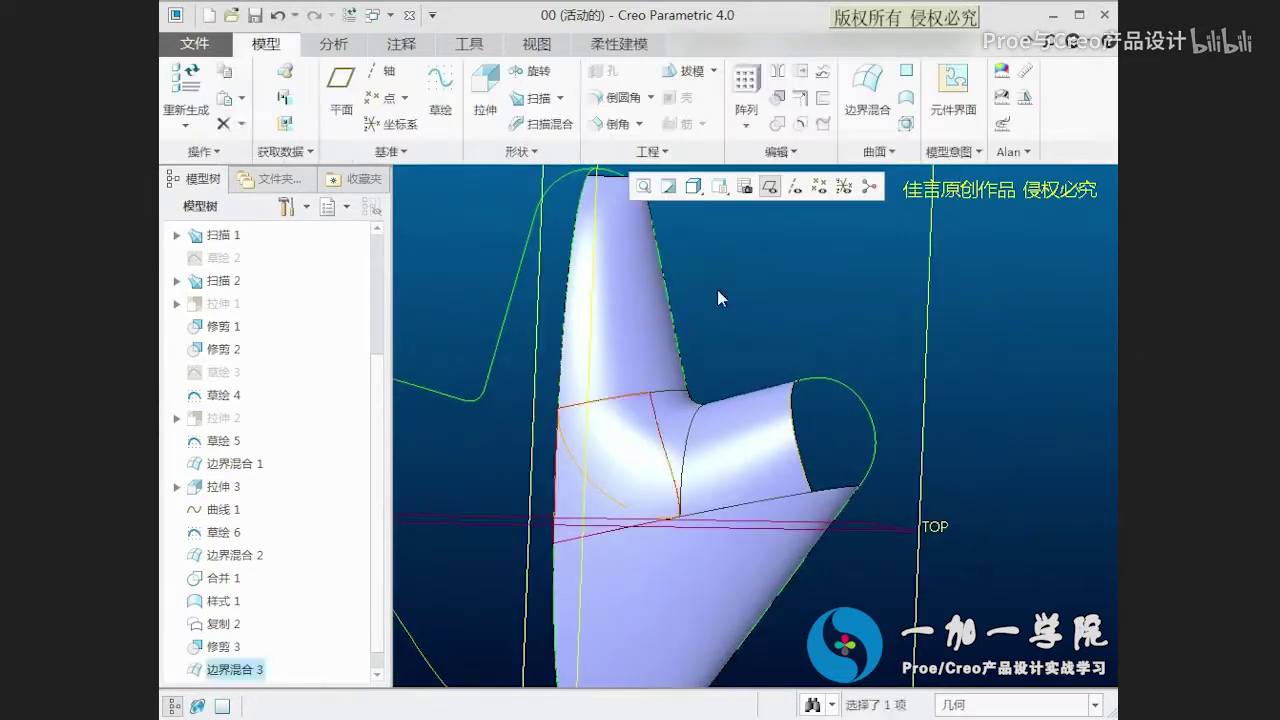
middle_click_drag(629, 434, 625, 428)
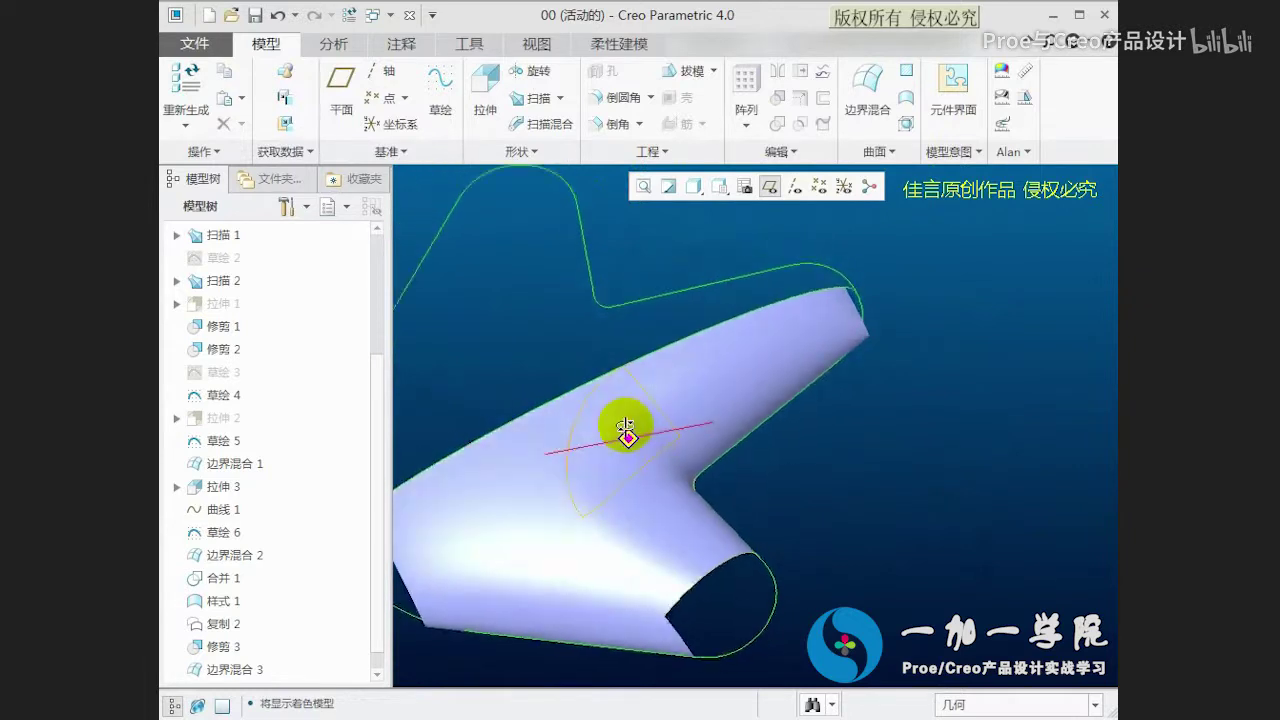
Step: Merge Boundary Blend 3, Boundary Blend 2 and the third quilt into Merge 2
scroll(628, 440, "down", 3)
scroll(640, 470, "down", 3)
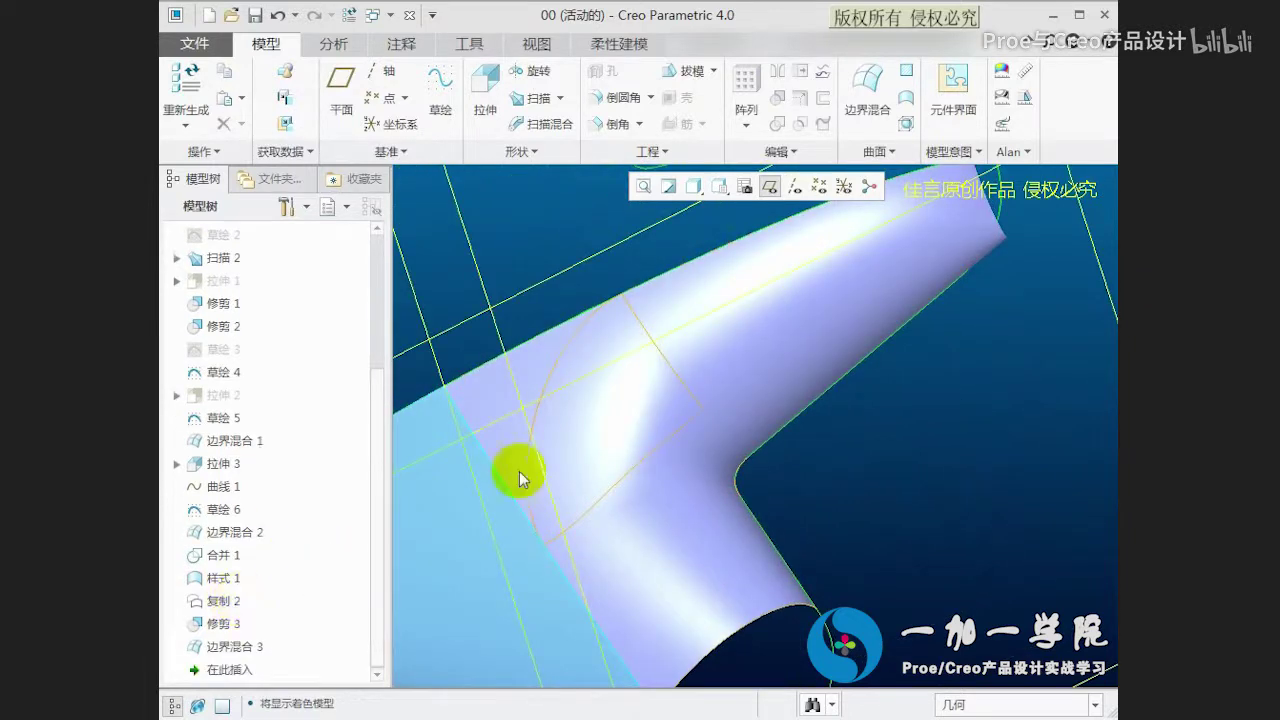
left_click(569, 443)
left_click(657, 528, "ctrl")
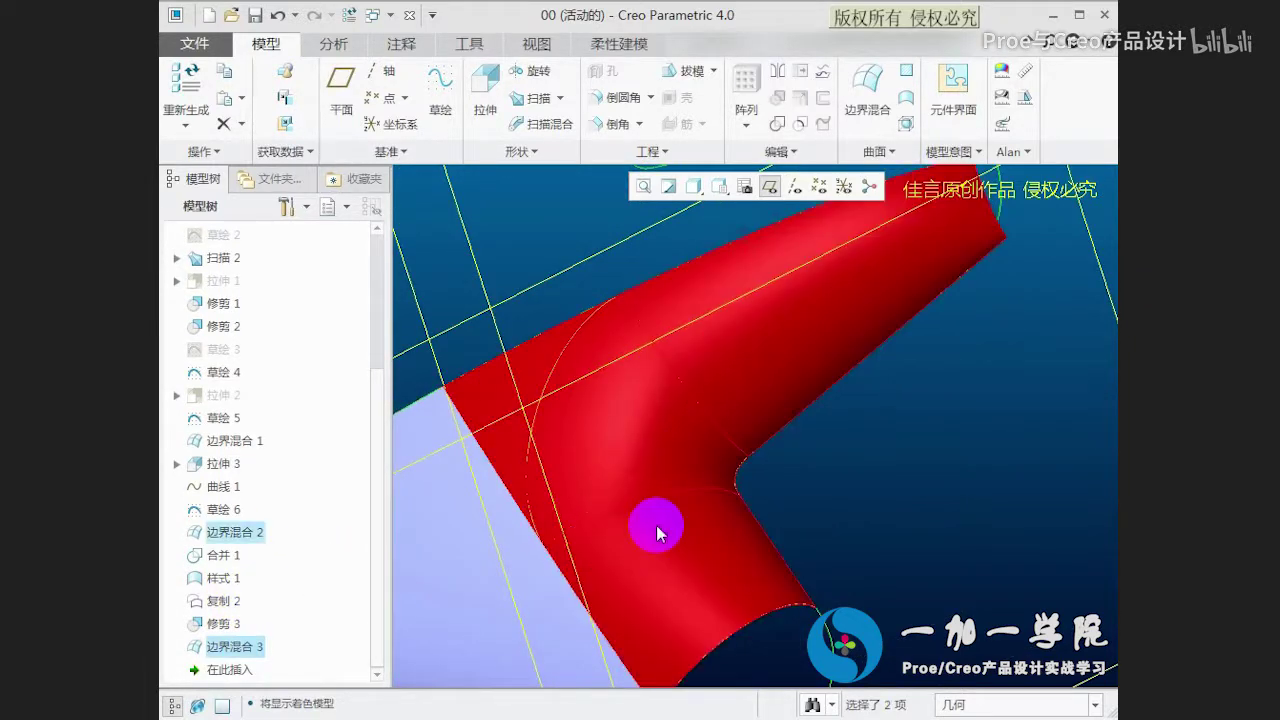
left_click(772, 120)
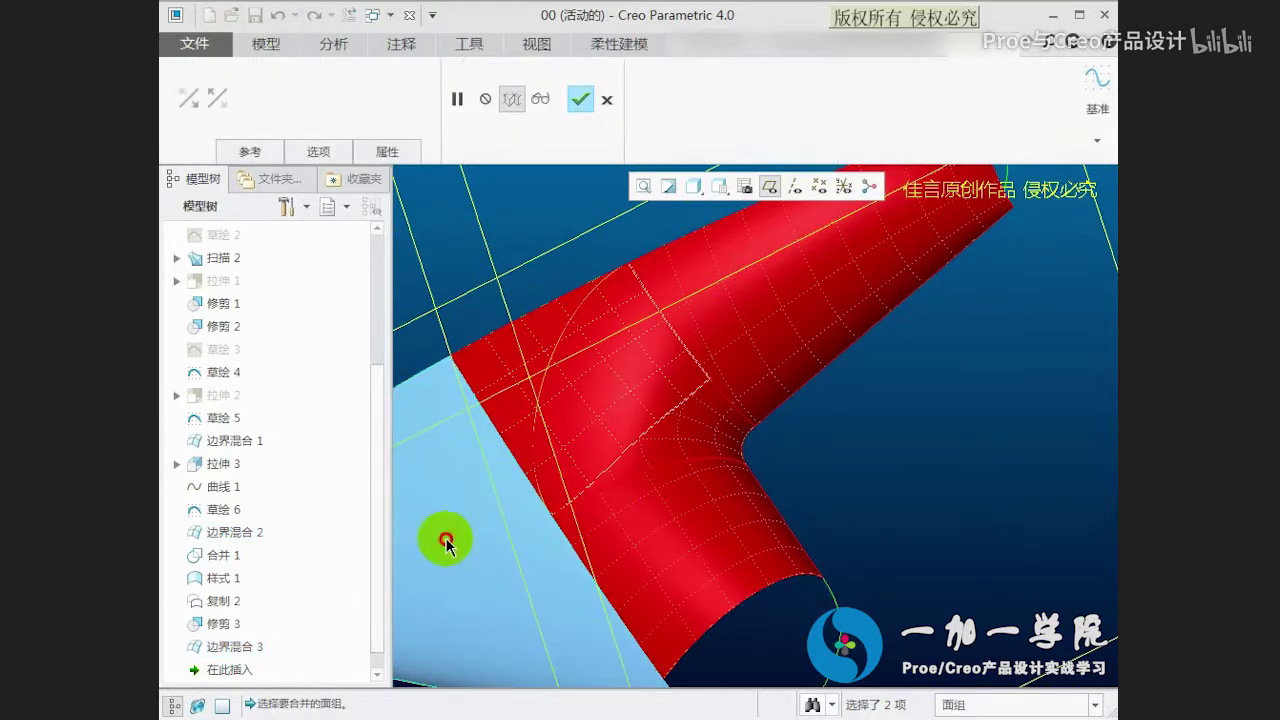
left_click(446, 541, "ctrl")
middle_click_drag(450, 540, 781, 393)
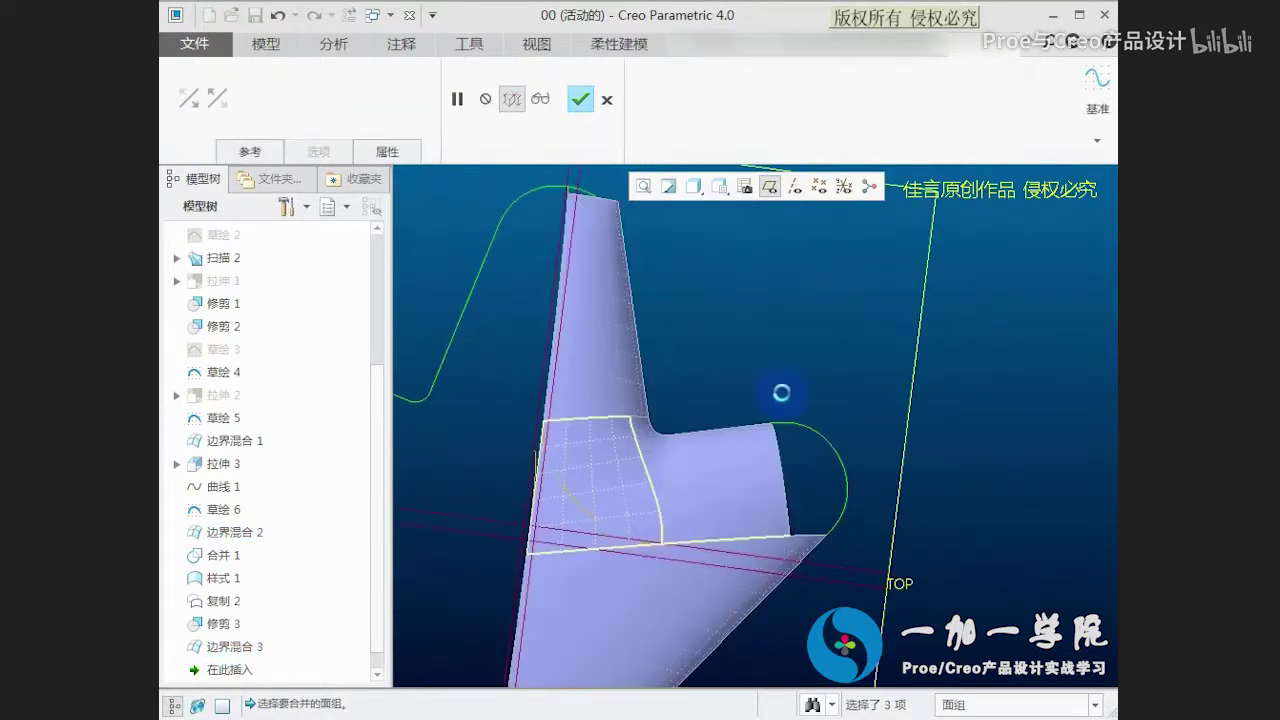
middle_click(781, 393)
Step: Hide the datum planes and orbit around the merged tube
left_click(769, 186)
mouse_move(600, 371)
middle_mouse_down()
mouse_move(590, 367)
mouse_move(608, 380)
mouse_move(600, 391)
mouse_move(608, 368)
mouse_move(580, 414)
mouse_move(632, 508)
mouse_move(657, 457)
mouse_move(875, 355)
middle_mouse_up()
scroll(635, 490, "up", 3)
scroll(665, 495, "down", 2)
scroll(670, 500, "down", 2)
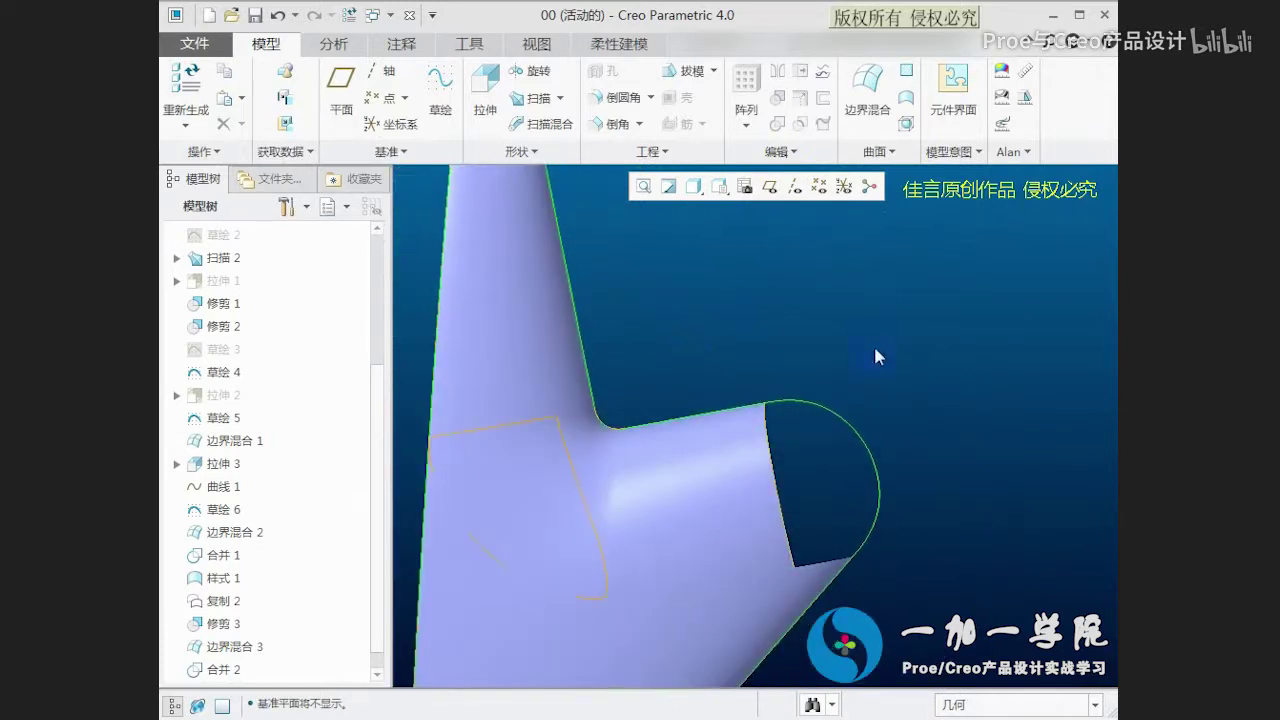
Step: Run a zebra reflection analysis on the merged surface
left_click(1003, 92)
left_click(486, 491)
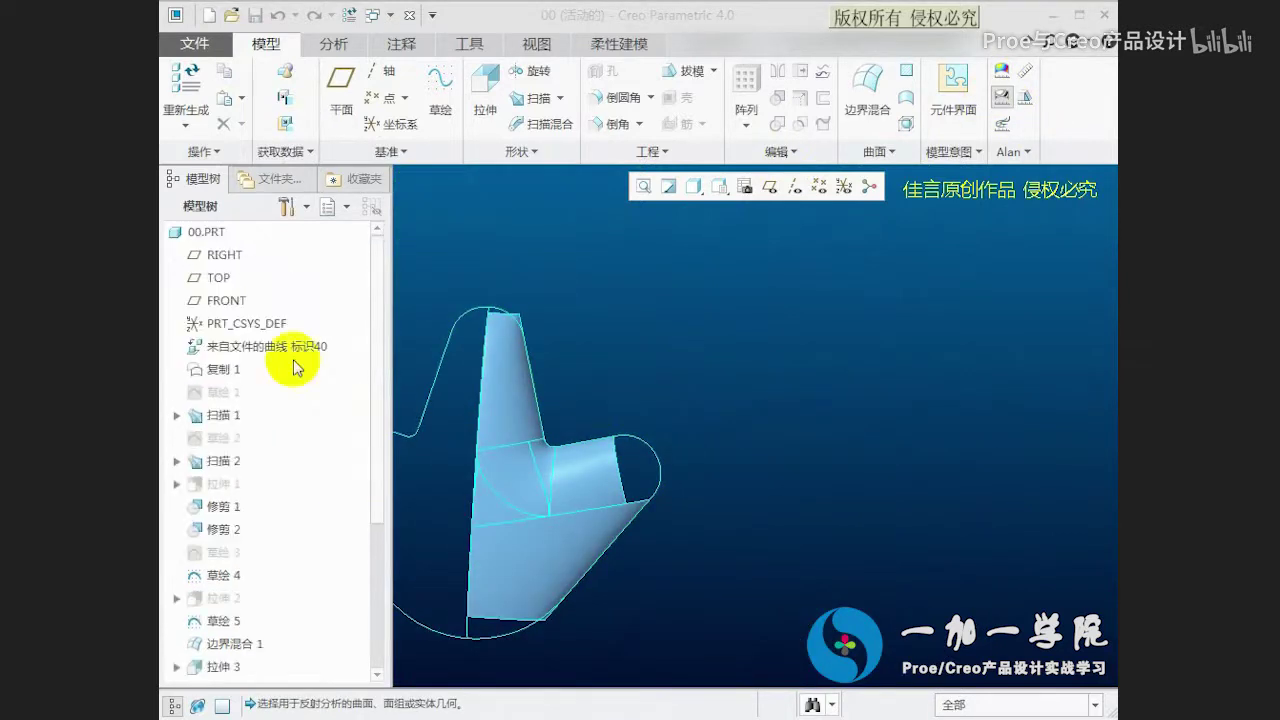
left_click(250, 358)
left_click(186, 232)
scroll(686, 400, "down", 2)
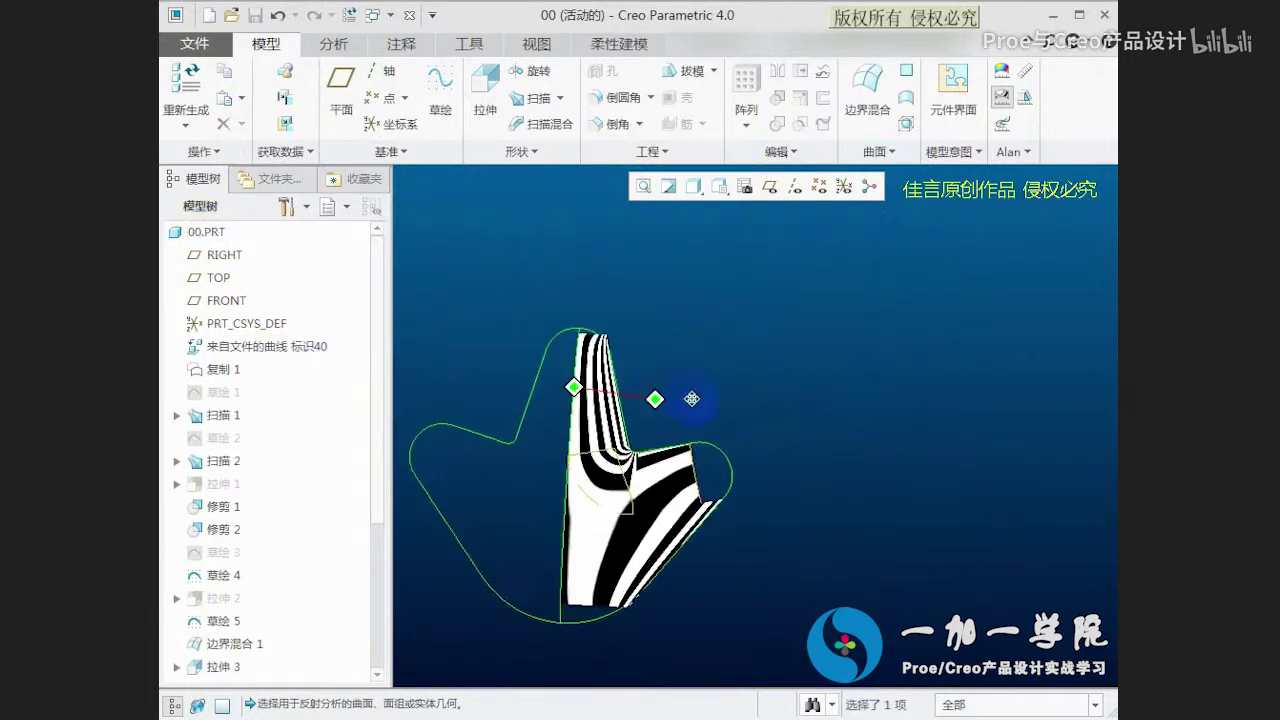
scroll(680, 508, "up", 3)
Step: Inspect the zebra stripes from FRONT and another saved orientation, then restore Shading With Edges
left_click(721, 188)
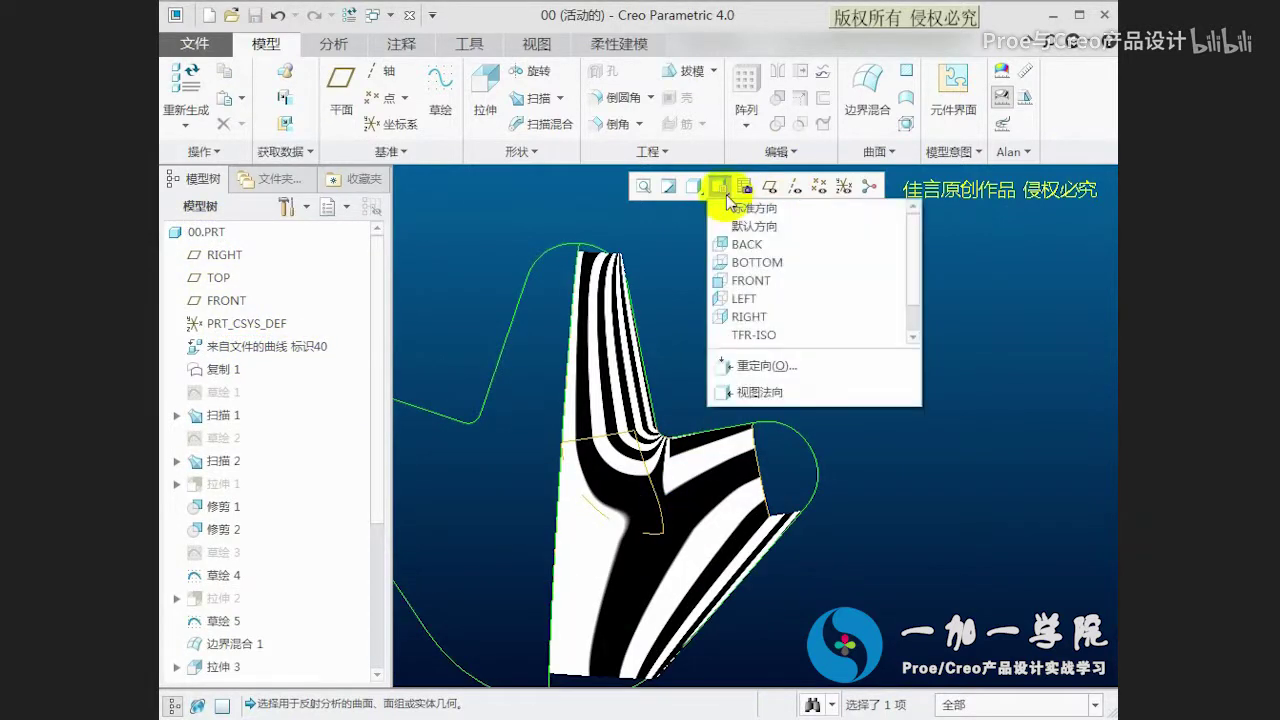
left_click(762, 284)
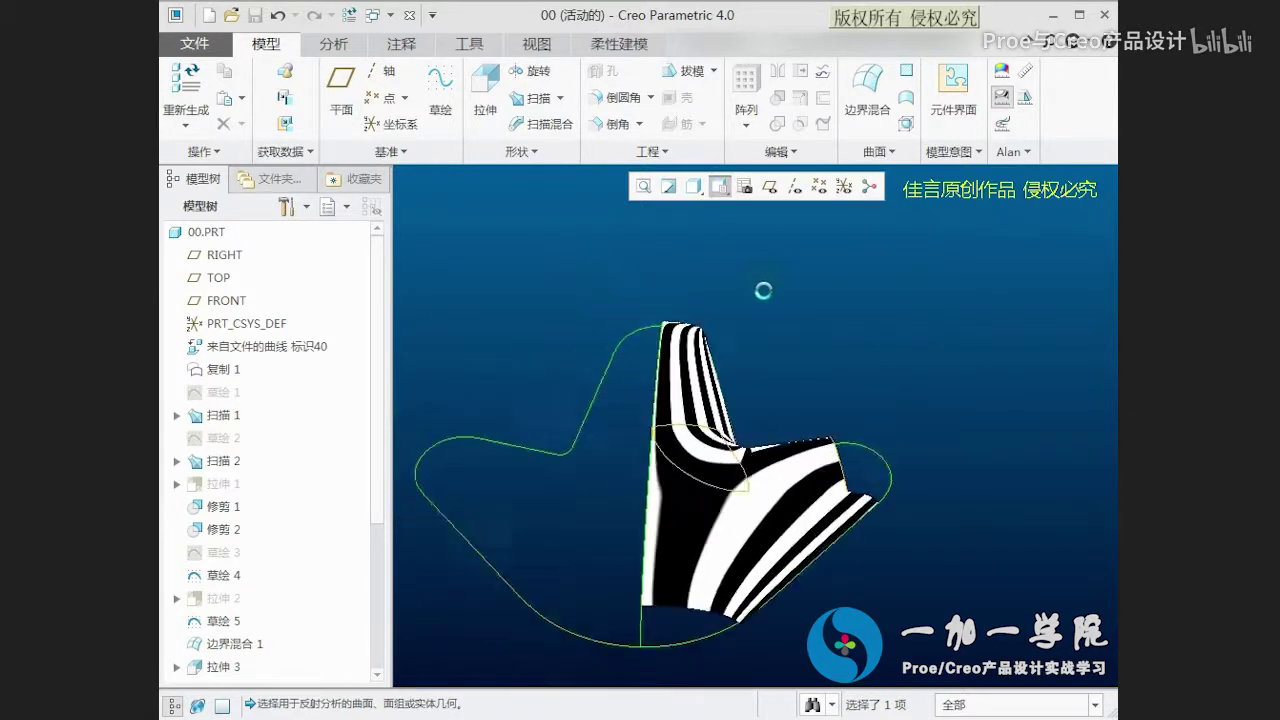
left_click(721, 188)
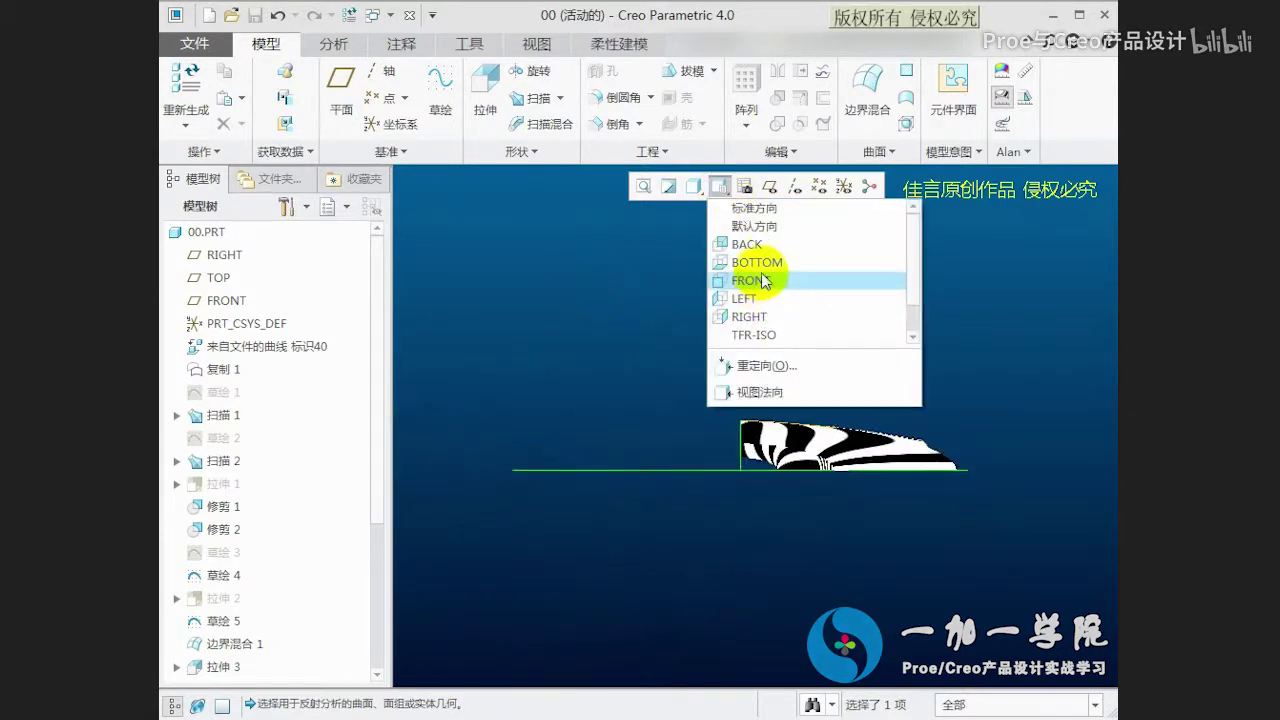
scroll(762, 284, "down", 1)
left_click(757, 335)
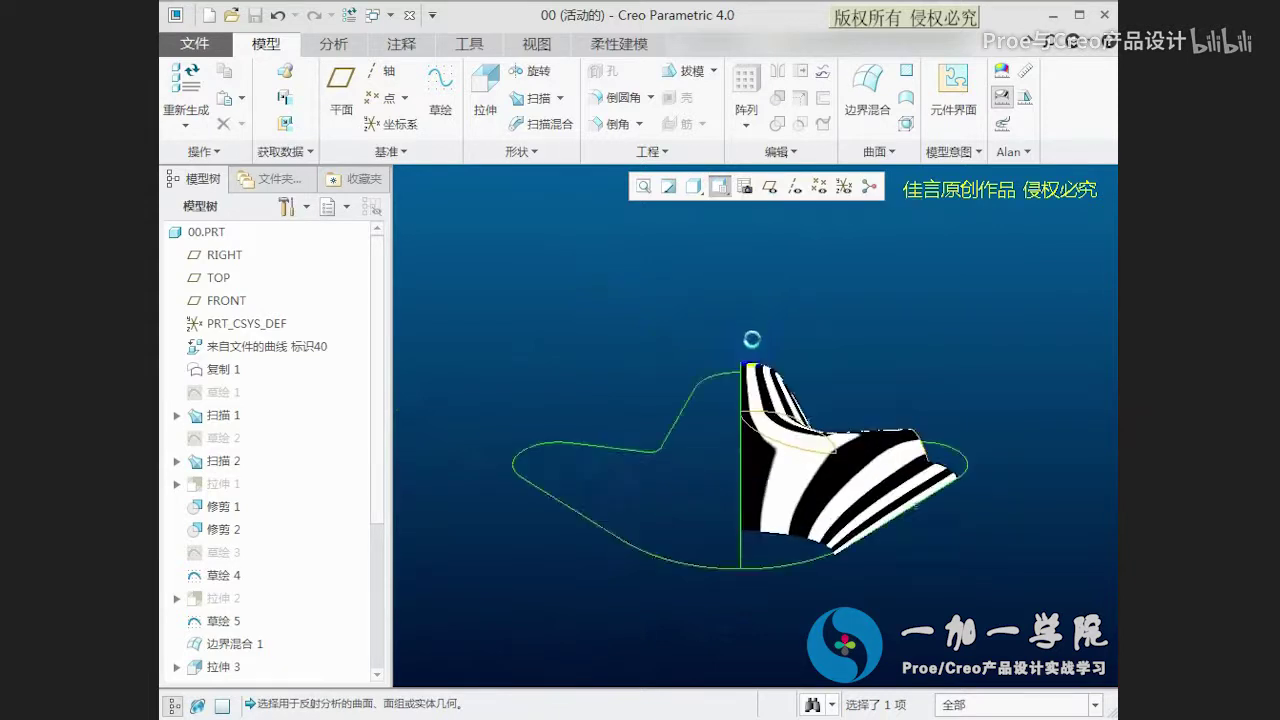
scroll(757, 387, "down", 2)
scroll(765, 400, "down", 2)
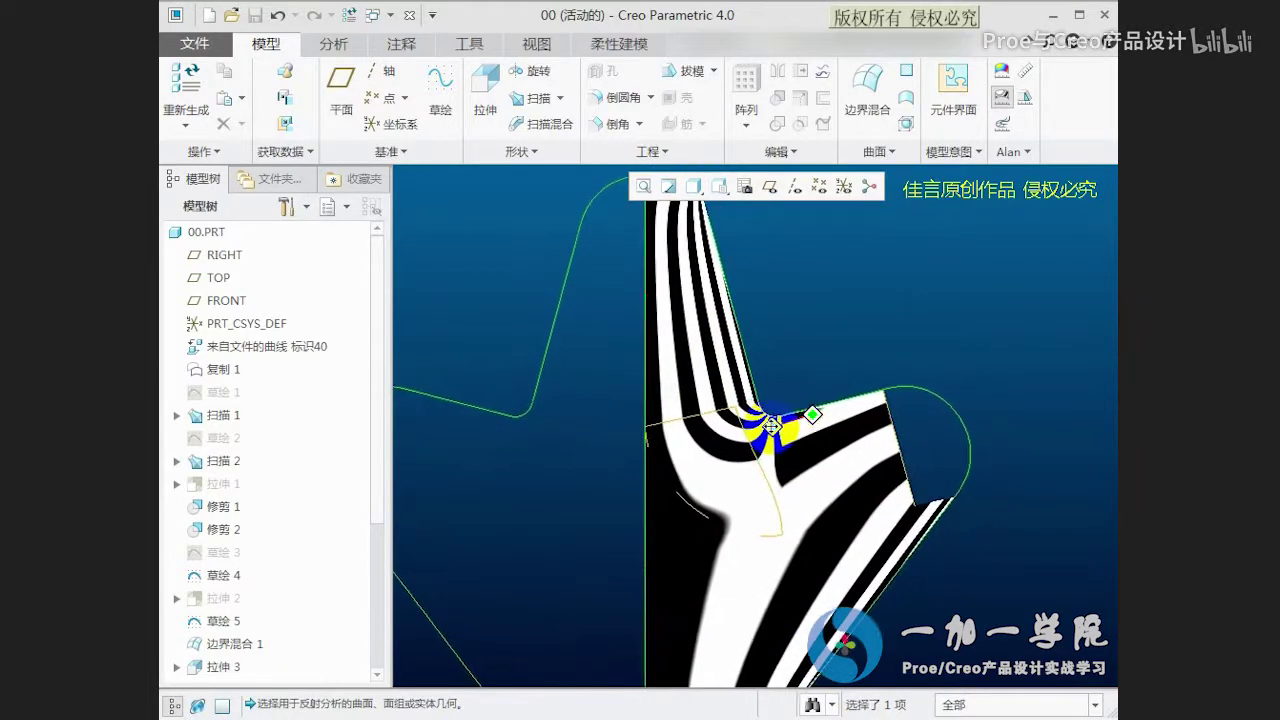
middle_click_drag(765, 410, 712, 400, "shift")
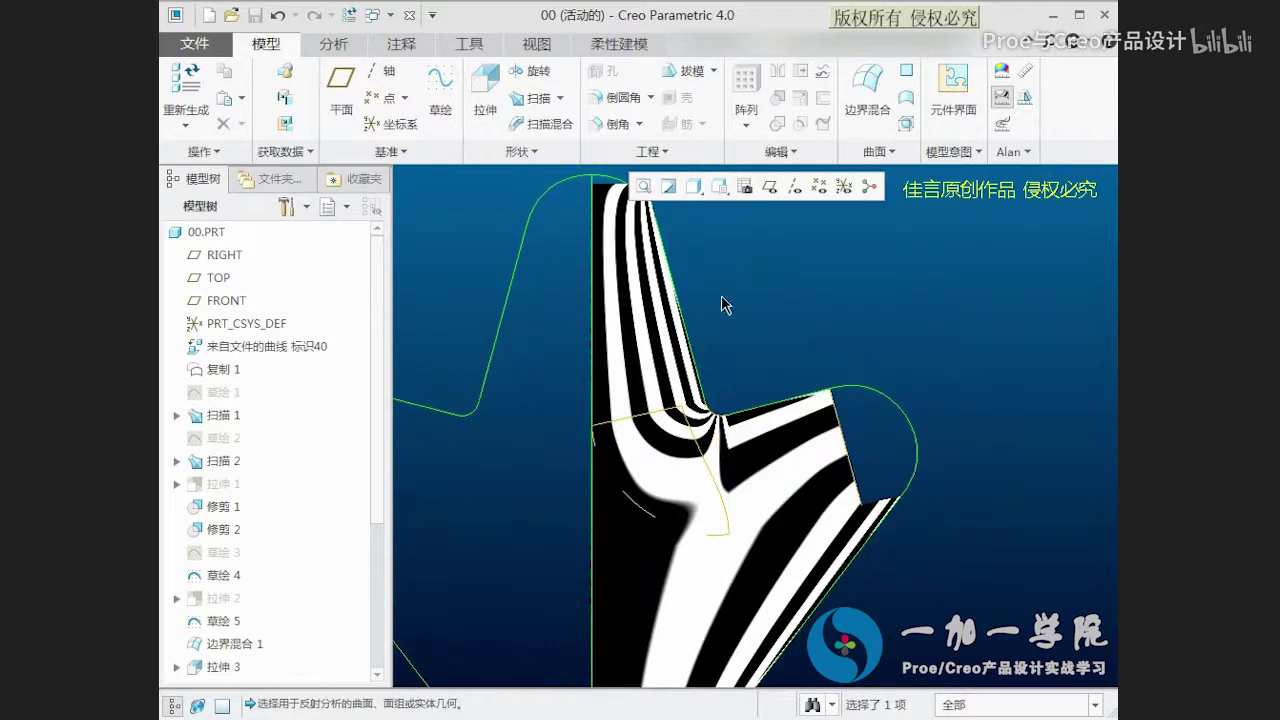
middle_click_drag(700, 428, 783, 385, "shift")
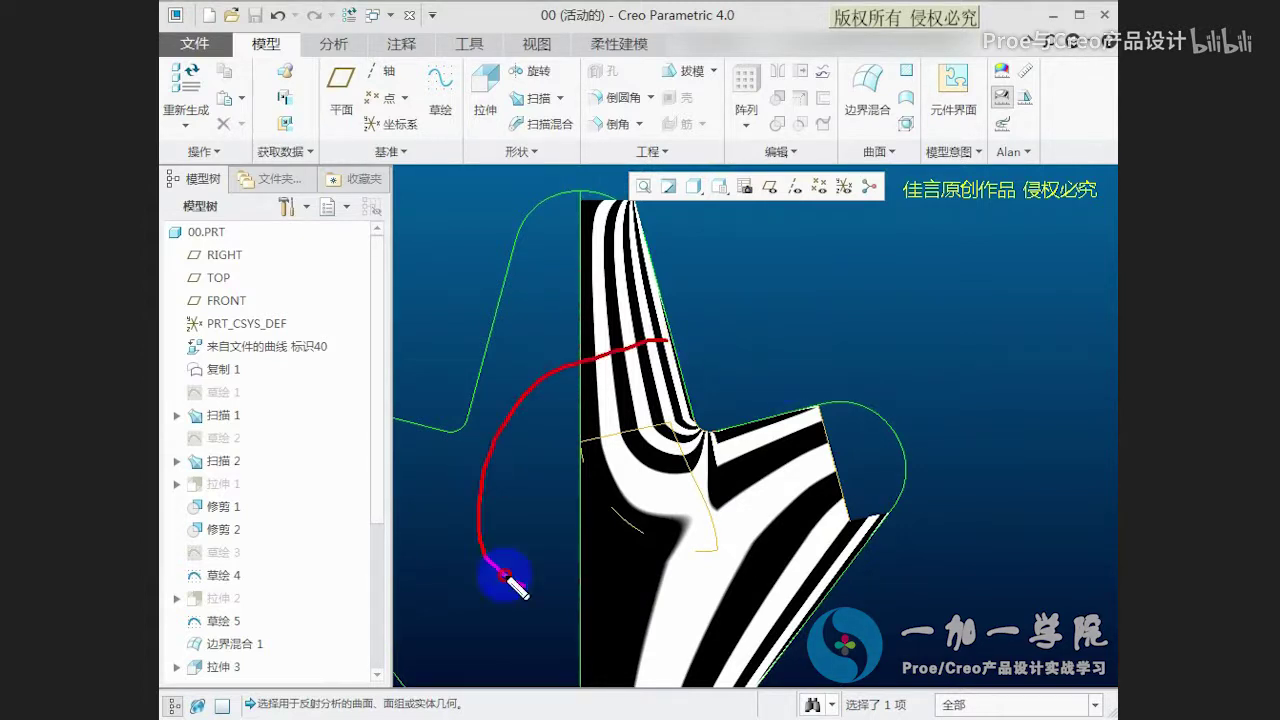
middle_click_drag(655, 330, 682, 362)
left_click_drag(682, 362, 776, 358)
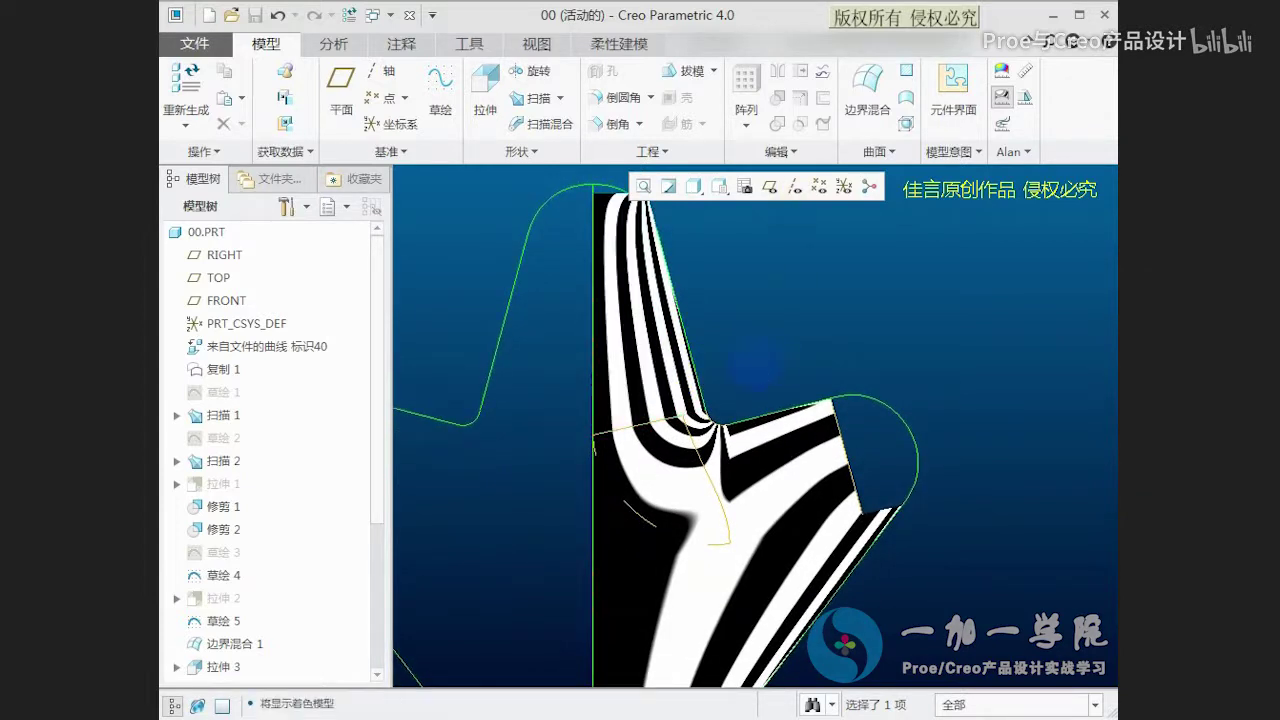
mouse_move(794, 366)
middle_mouse_down()
mouse_move(700, 386)
mouse_move(734, 429)
mouse_move(794, 391)
mouse_move(800, 457)
mouse_move(663, 366)
mouse_move(680, 412)
mouse_move(729, 417)
mouse_move(720, 428)
mouse_move(766, 404)
mouse_move(740, 387)
mouse_move(750, 408)
mouse_move(700, 442)
mouse_move(701, 414)
mouse_move(775, 332)
middle_mouse_up()
key("ctrl+2")
Step: Turn datum plane display back on and select the FRONT plane as the sketch reference
left_click(770, 188)
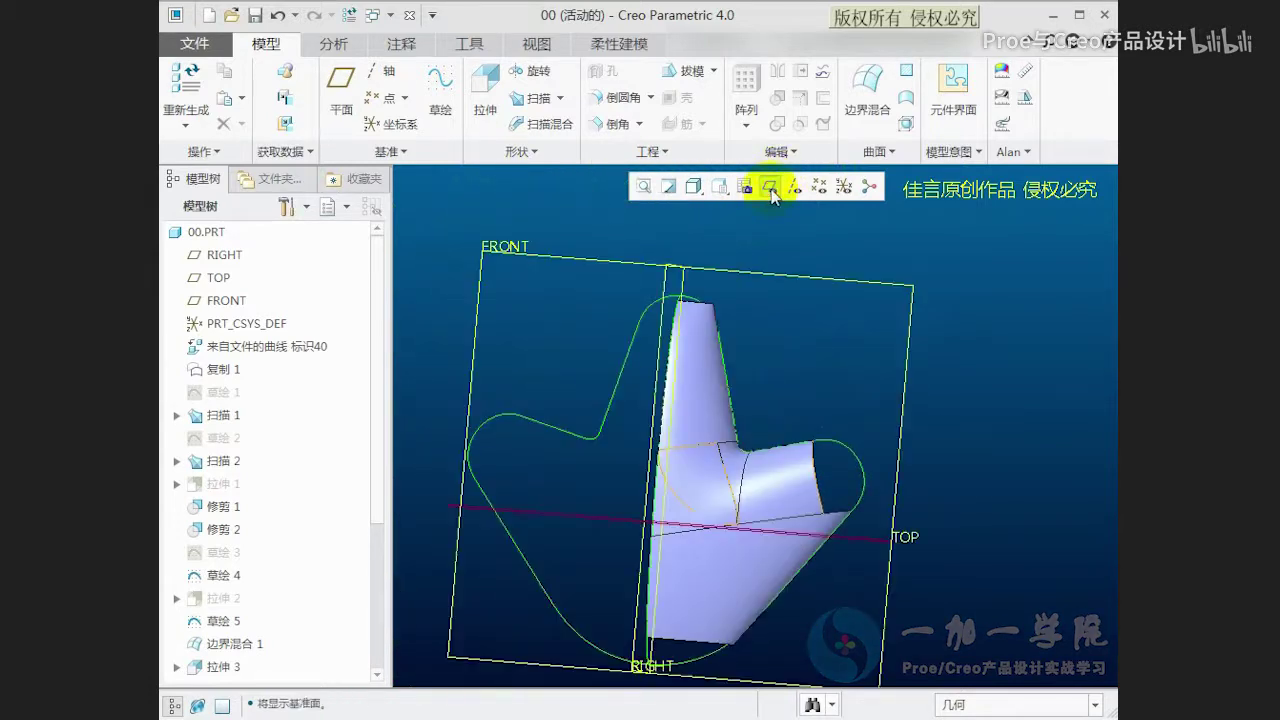
scroll(800, 522, "up", 3)
scroll(851, 509, "up", 2)
scroll(876, 480, "up", 1)
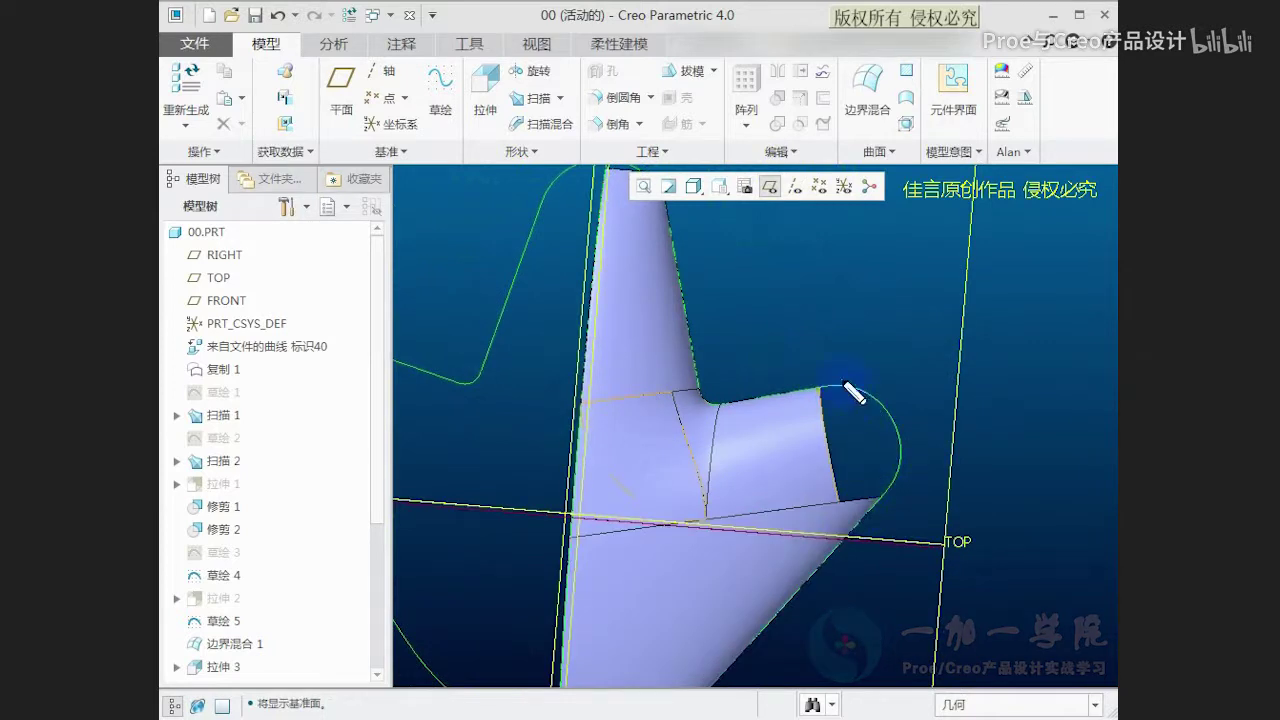
left_click_drag(820, 388, 794, 466)
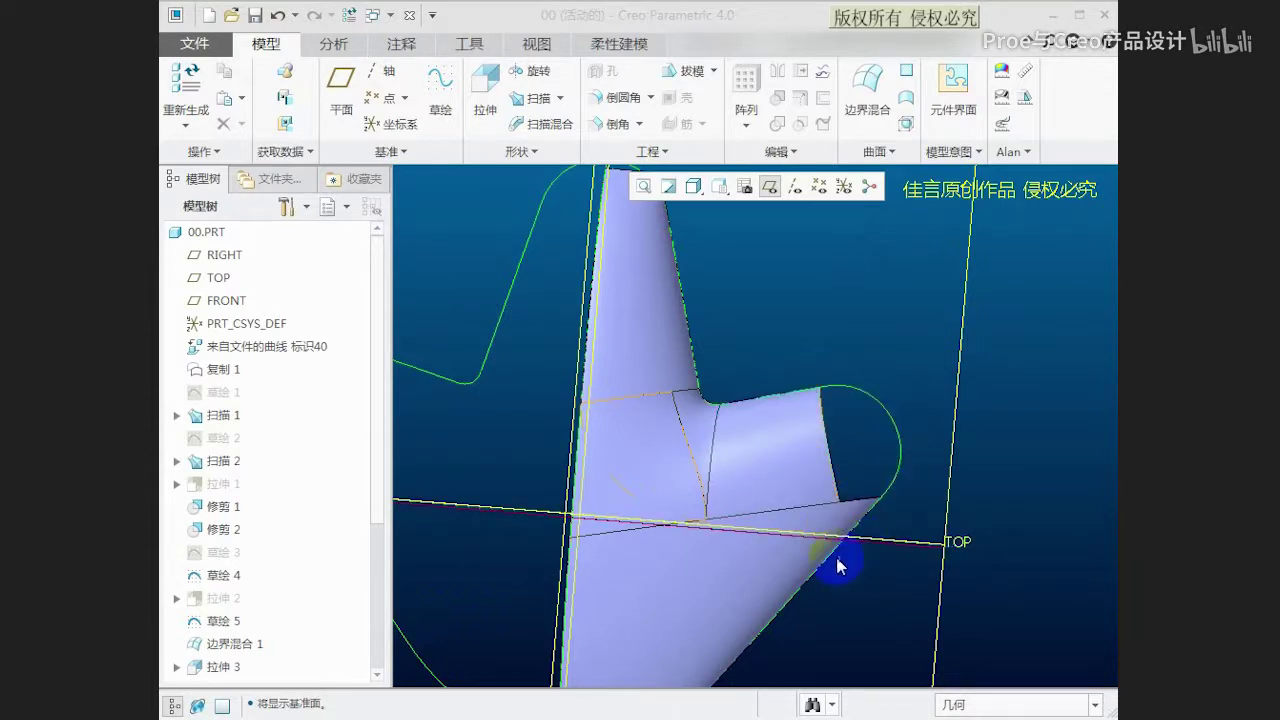
middle_click_drag(835, 562, 808, 538)
left_click(950, 340)
scroll(950, 340, "down", 3)
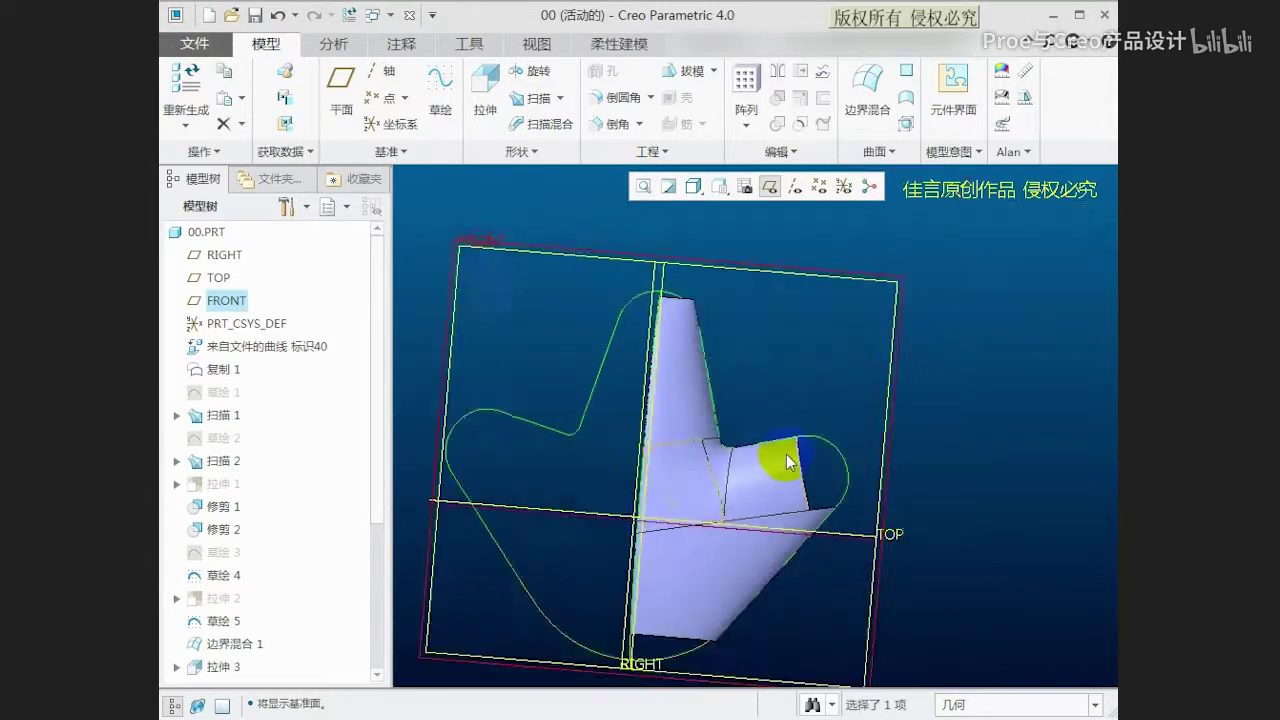
middle_click_drag(800, 470, 756, 437)
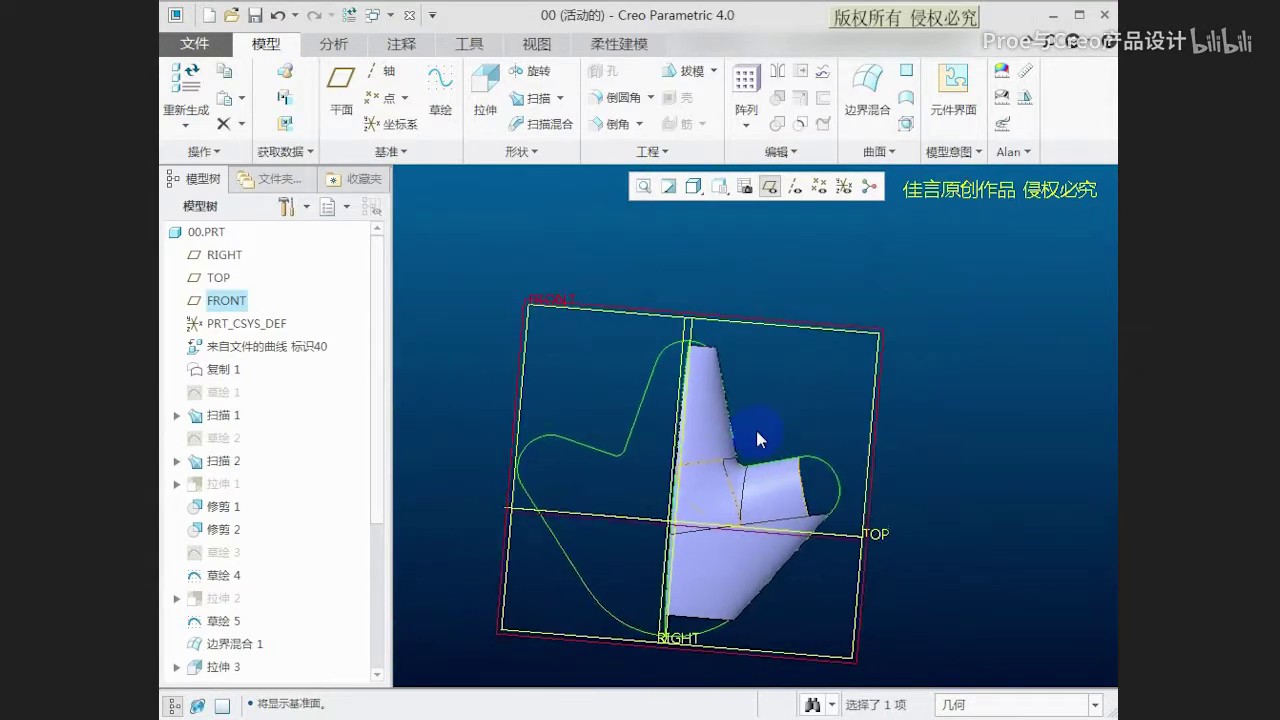
Step: Start an extrude sketch on FRONT in hidden-line display, framing the rounded end
left_click(488, 95)
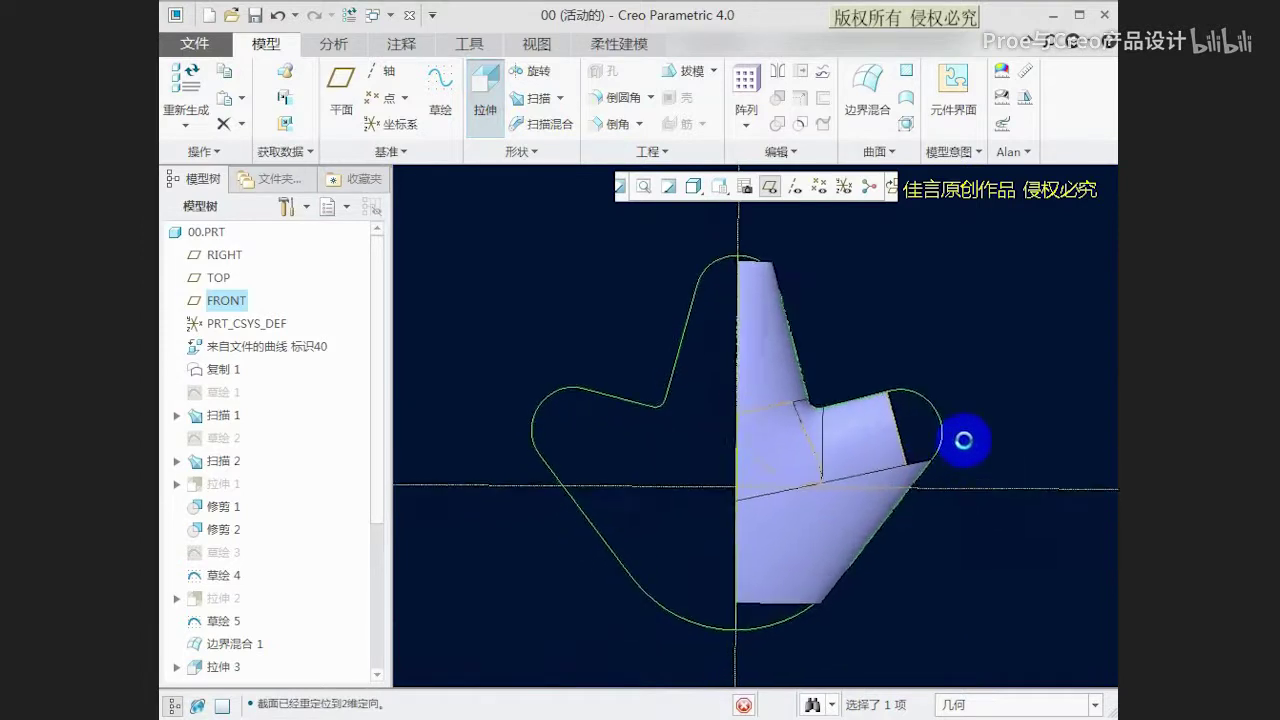
key("ctrl+5")
scroll(919, 401, "up", 3)
middle_click_drag(919, 401, 775, 371, "shift")
scroll(788, 403, "up", 2)
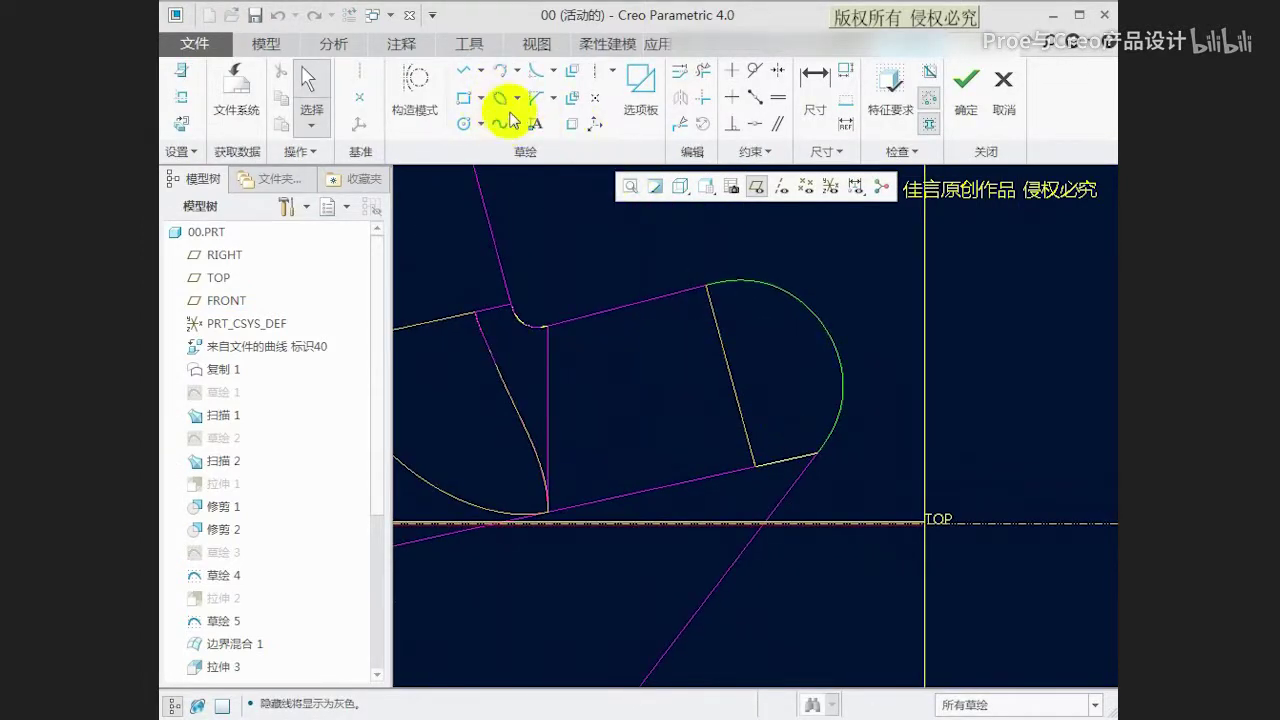
scroll(766, 491, "up", 3)
middle_click_drag(766, 491, 632, 498, "shift")
scroll(632, 498, "down", 1)
scroll(626, 463, "down", 3)
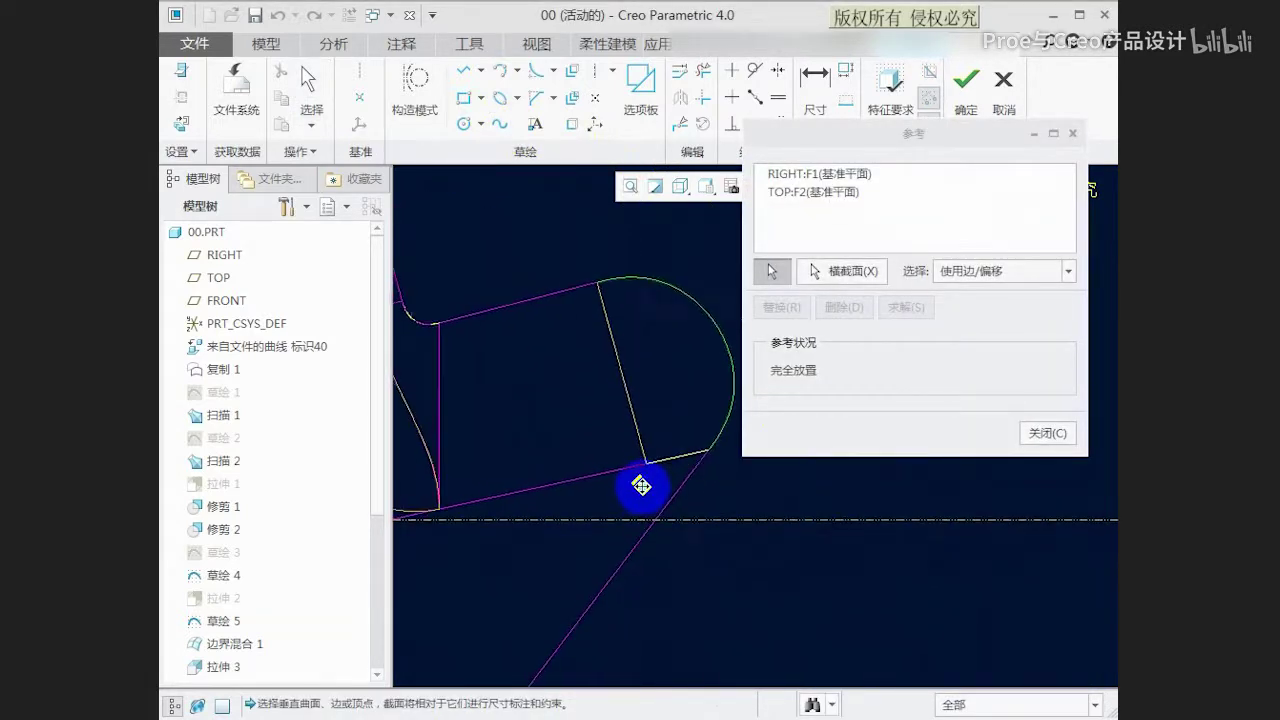
mouse_move(641, 486)
middle_mouse_down("shift")
mouse_move(668, 420)
mouse_move(600, 434)
mouse_move(566, 421)
mouse_move(614, 429)
middle_mouse_up("shift")
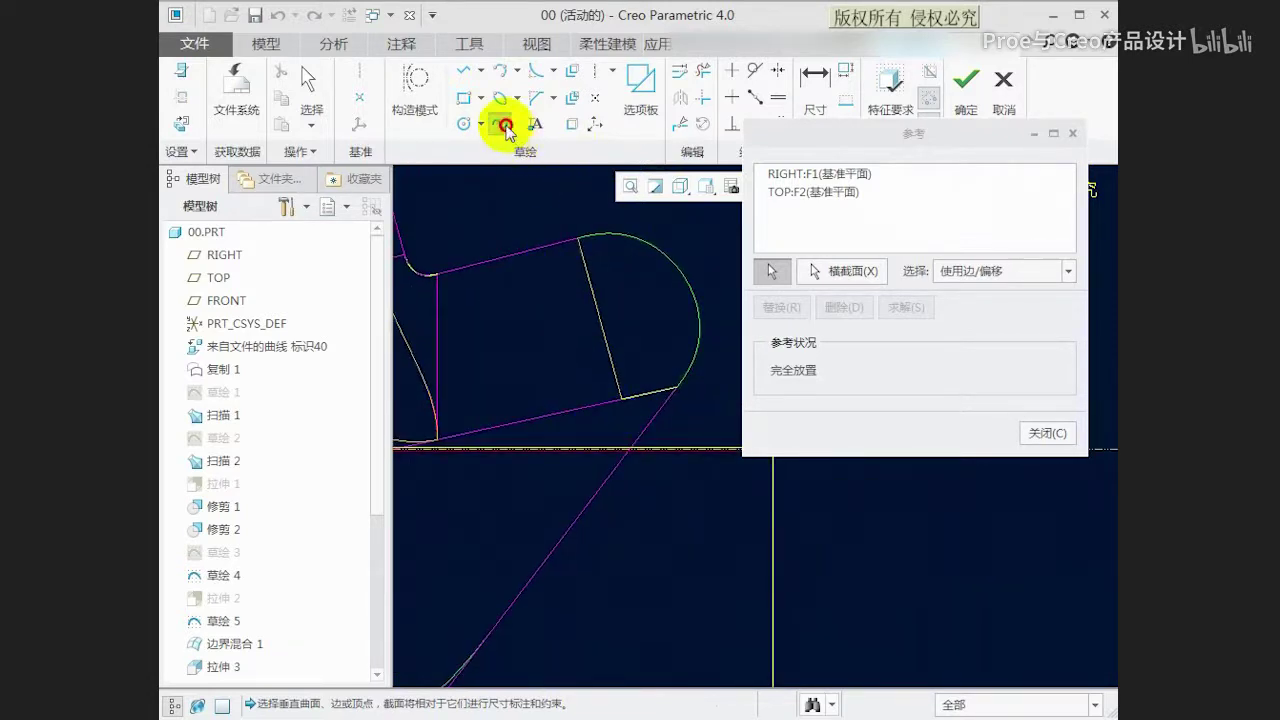
Step: Project the surface's lower edge into the sketch as a line
left_click(505, 125)
scroll(571, 434, "up", 3)
scroll(700, 460, "down", 2)
scroll(754, 443, "down", 2)
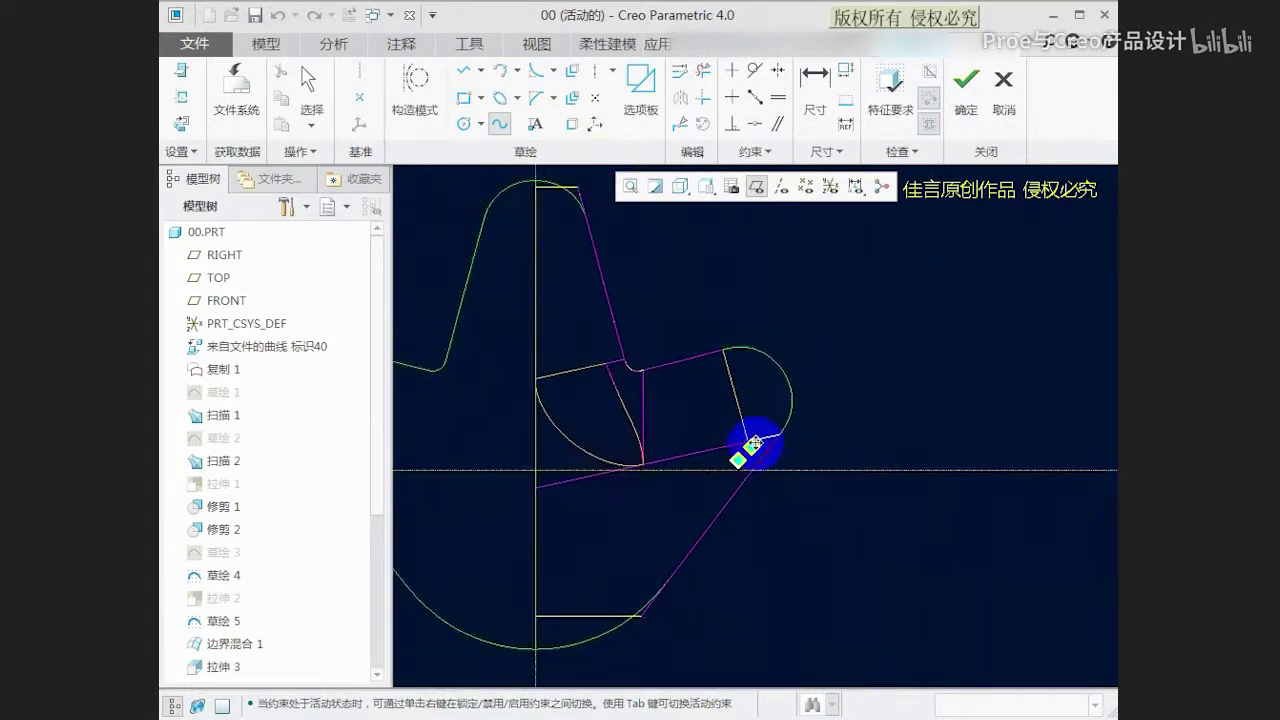
middle_click_drag(754, 443, 786, 415, "shift")
left_click_drag(378, 482, 378, 540)
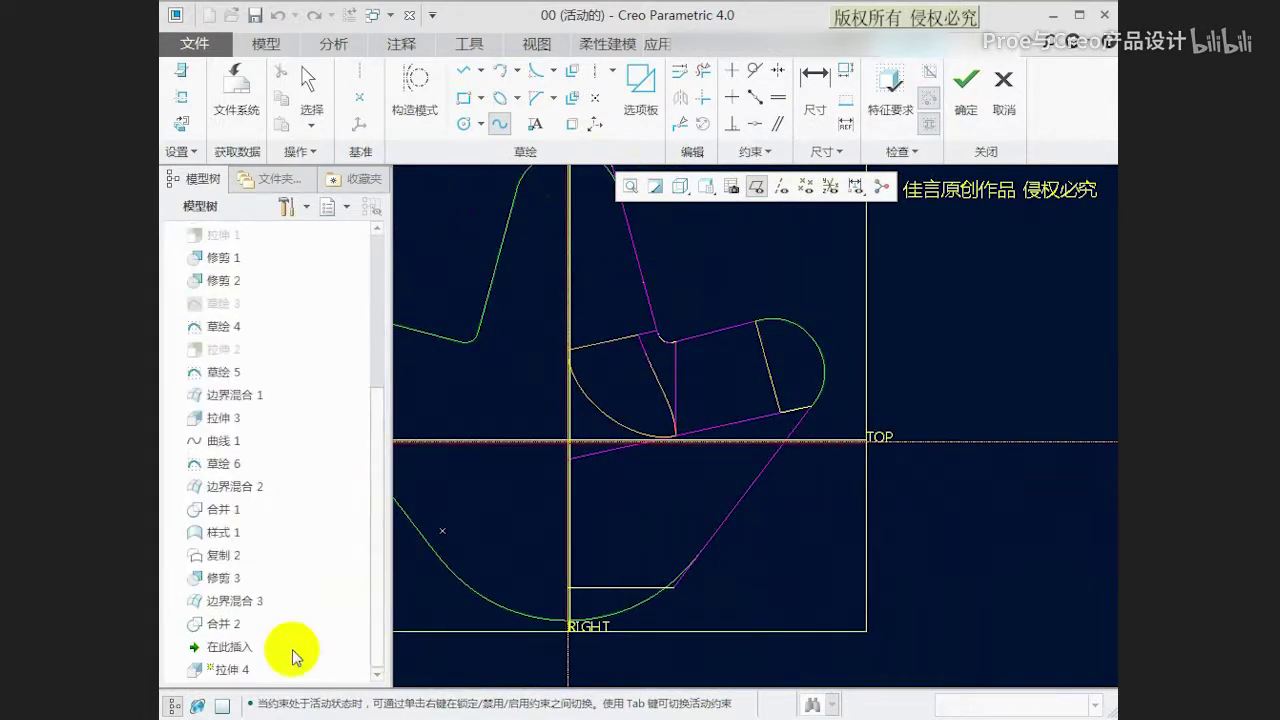
mouse_move(586, 530)
middle_mouse_down("ctrl")
mouse_move(732, 457)
mouse_move(814, 466)
middle_mouse_up("ctrl")
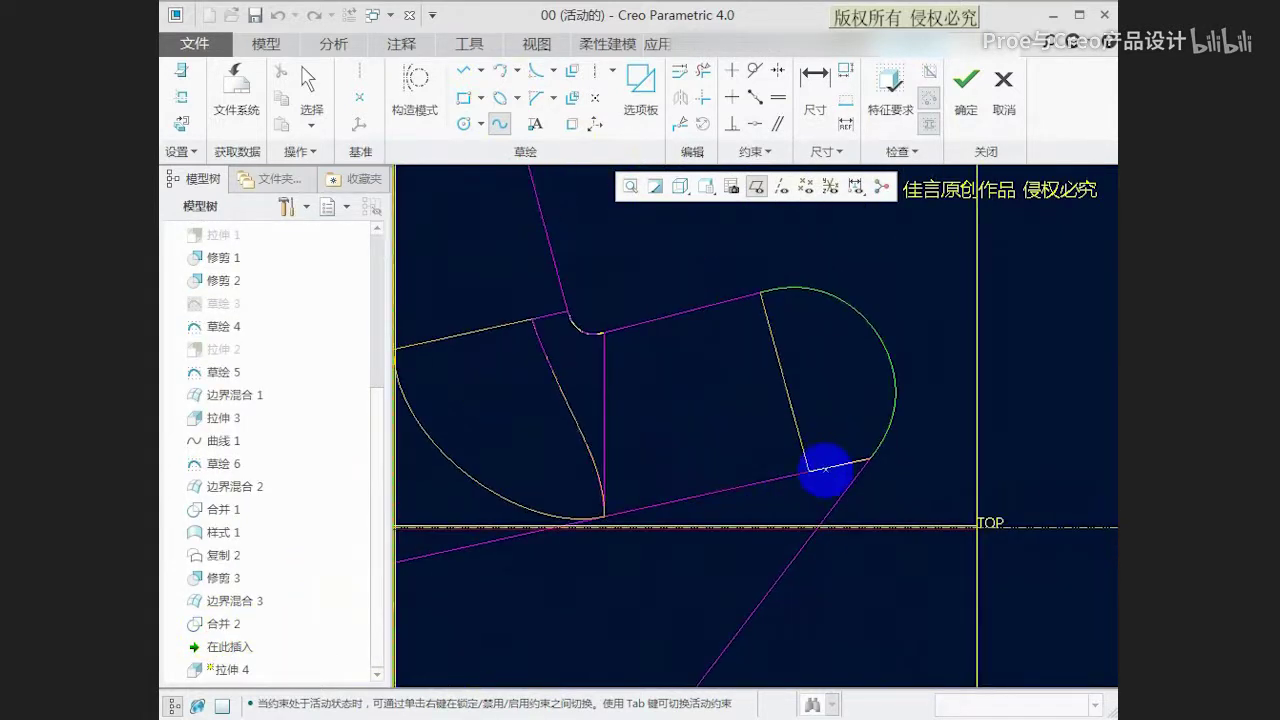
middle_click(857, 434)
left_click(573, 124)
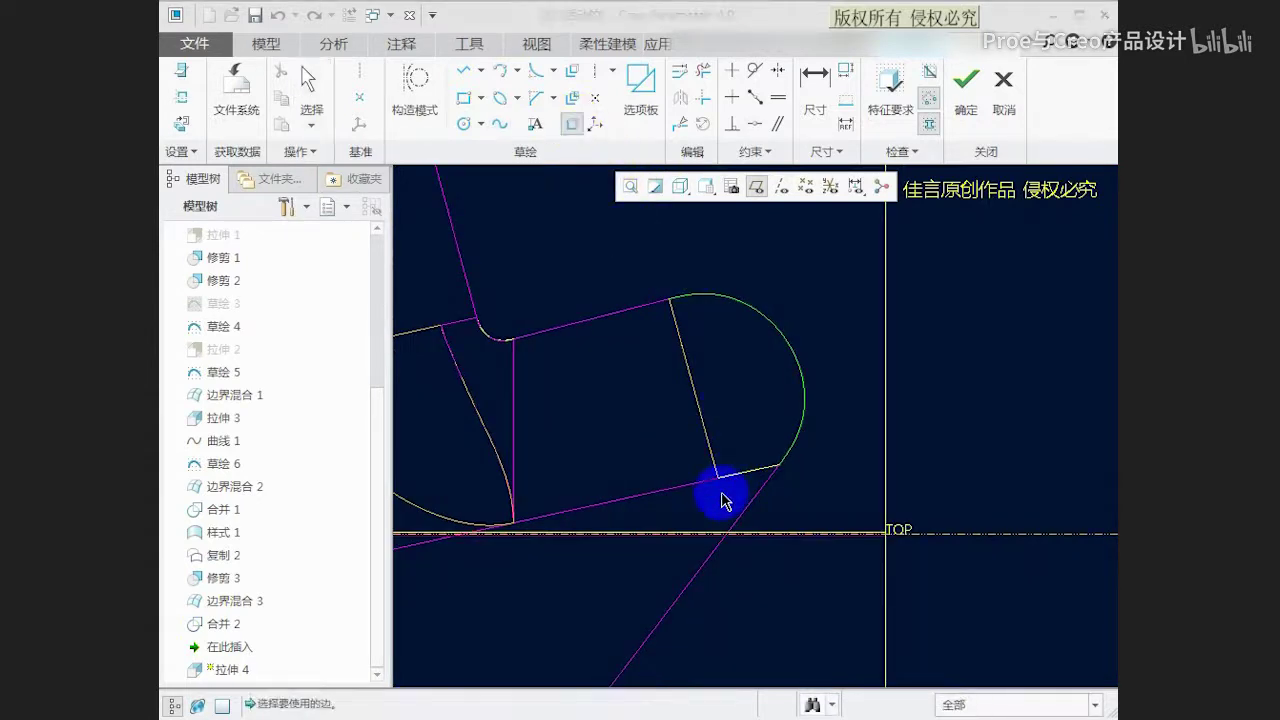
left_click(697, 487)
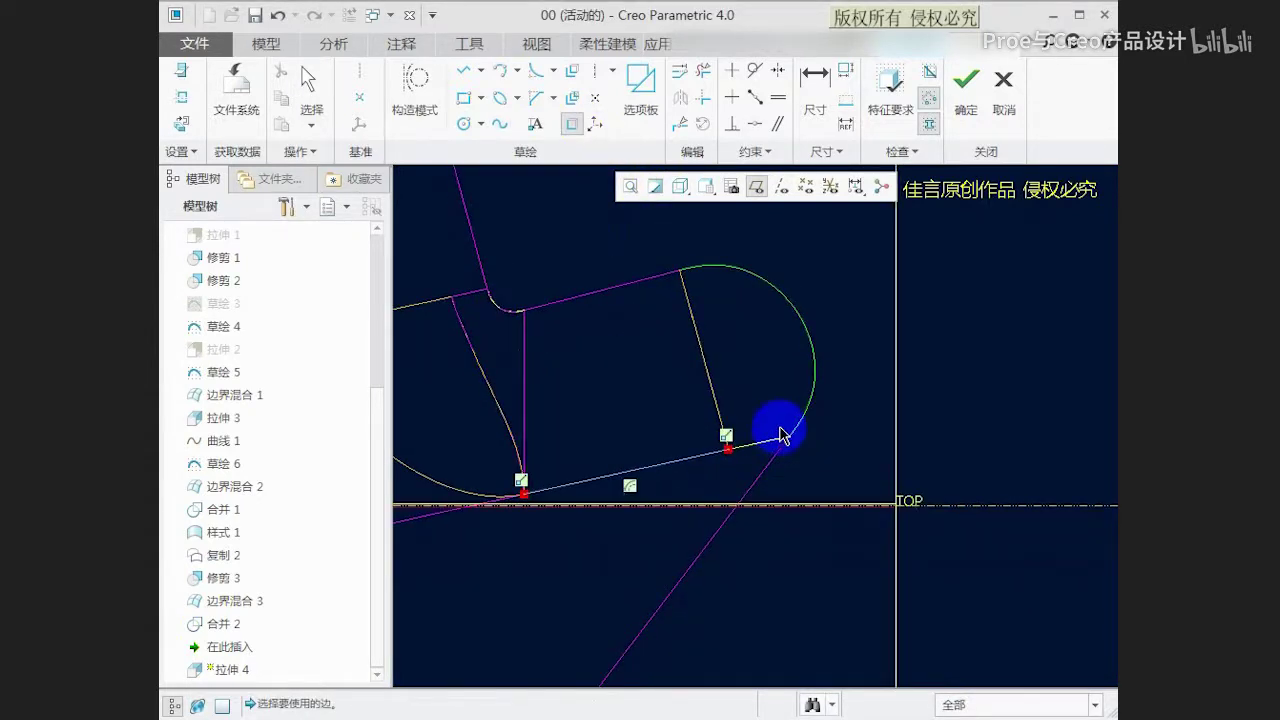
Step: Draw a trial two-point spline inside the patch, then delete it
left_click(499, 123)
middle_click_drag(665, 433, 611, 290, "shift")
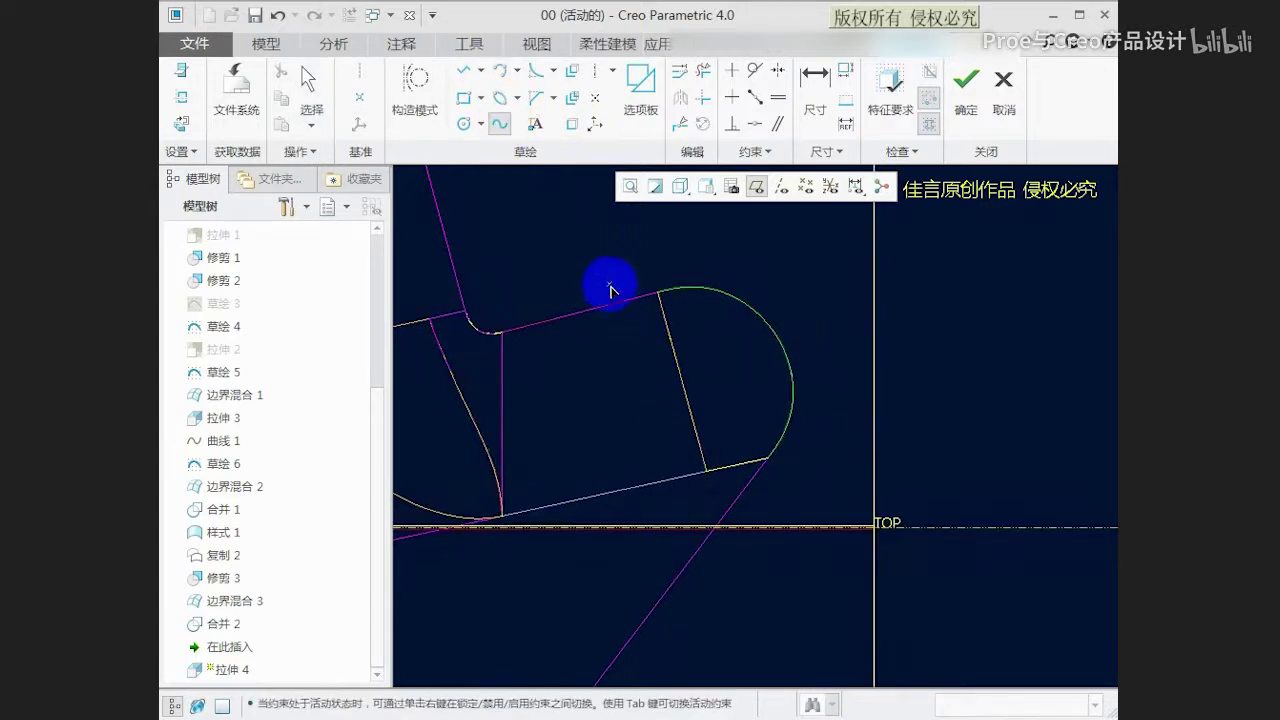
middle_click(645, 393)
scroll(665, 405, "up", 2)
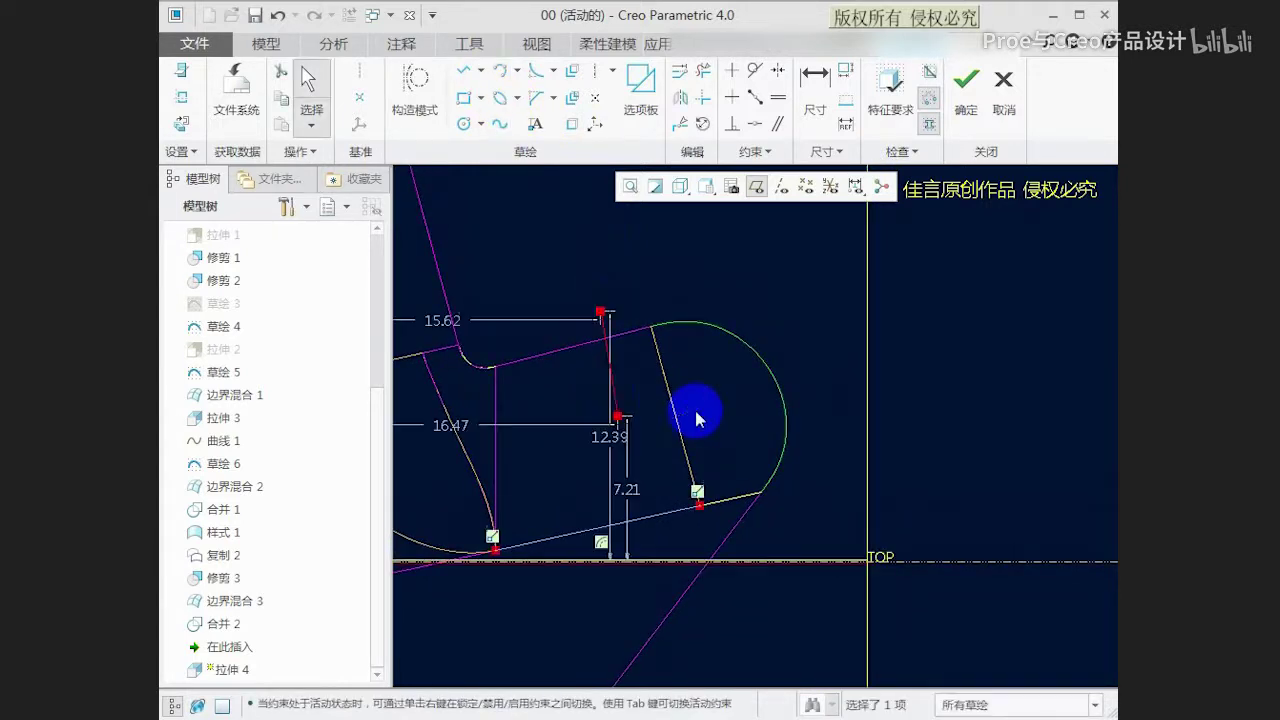
key("Delete")
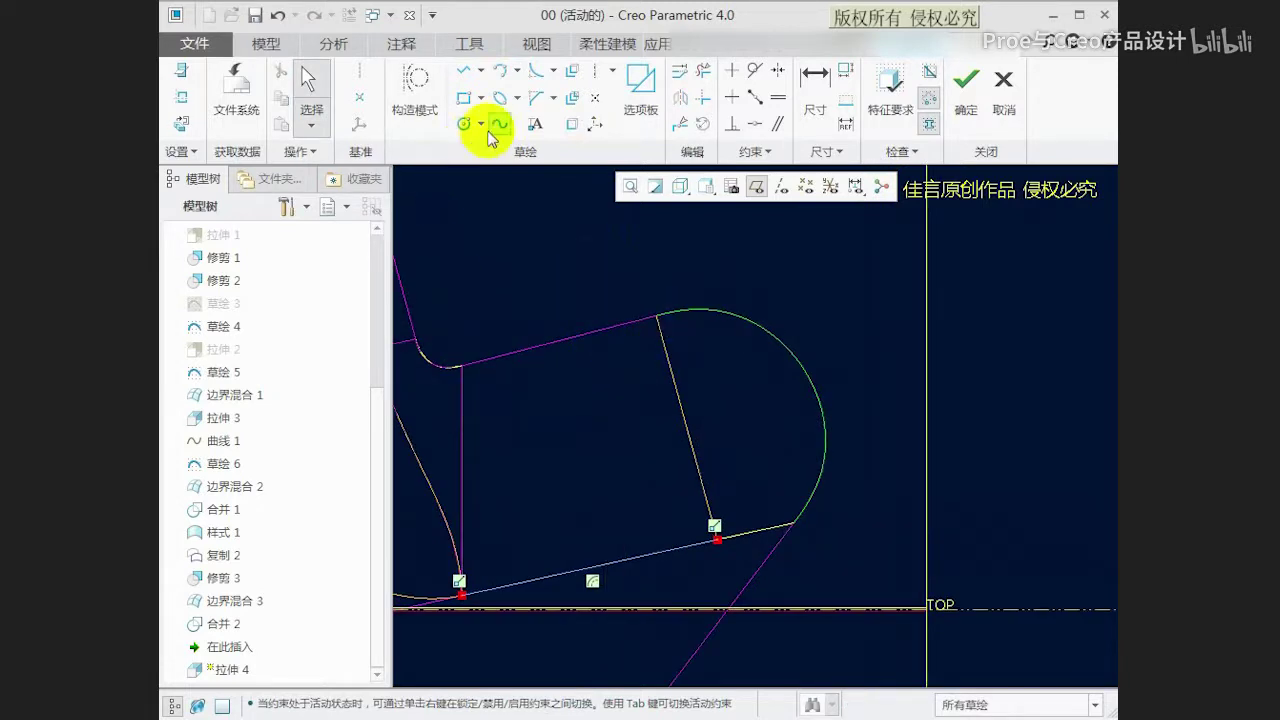
Step: Add the upper corner vertex as a sketch reference
left_click(656, 315)
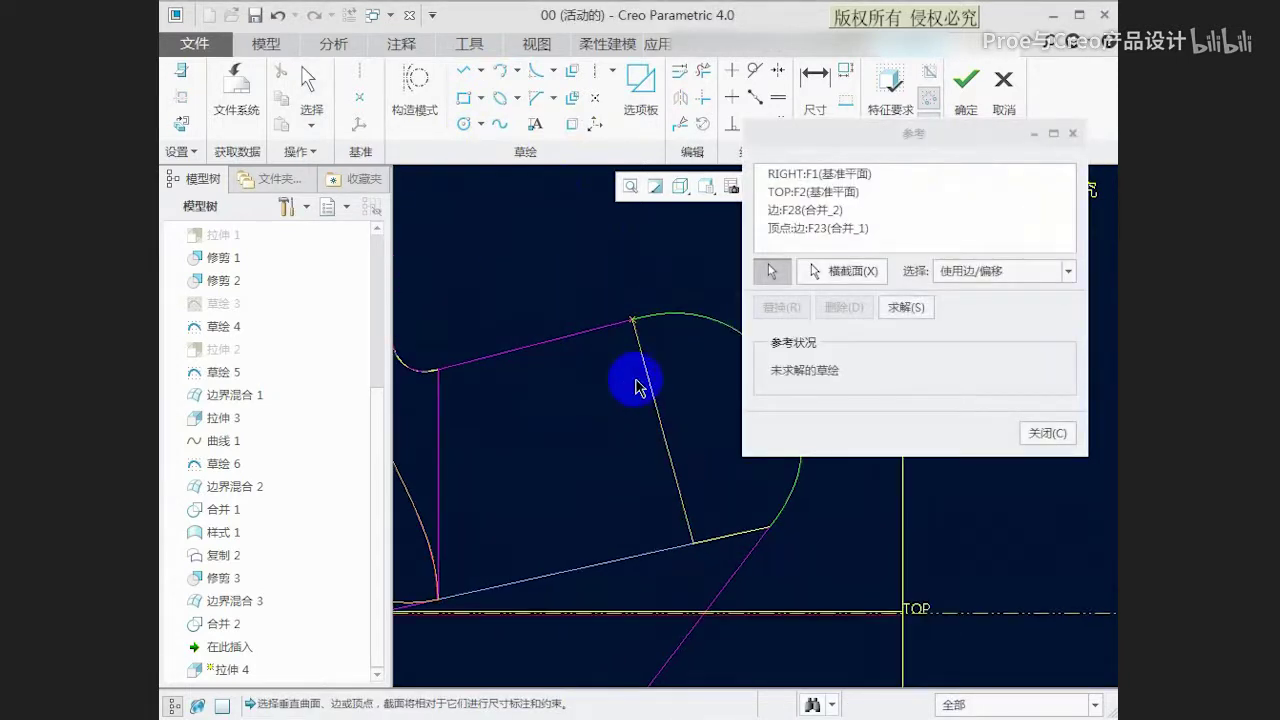
middle_click(666, 349)
mouse_move(663, 315)
left_mouse_down()
mouse_move(758, 492)
mouse_move(780, 455)
left_mouse_up()
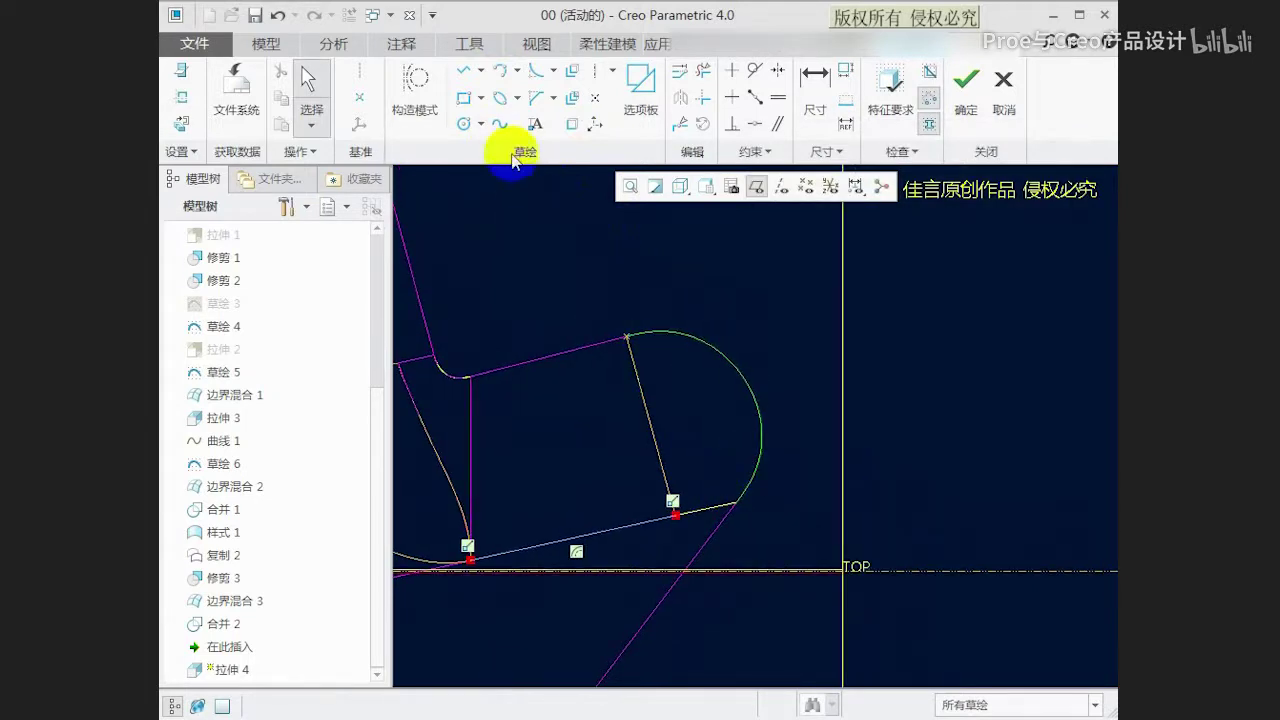
Step: Sketch a spline from the upper arc corner curving down to the lower edge
left_click(499, 123)
left_click(627, 347)
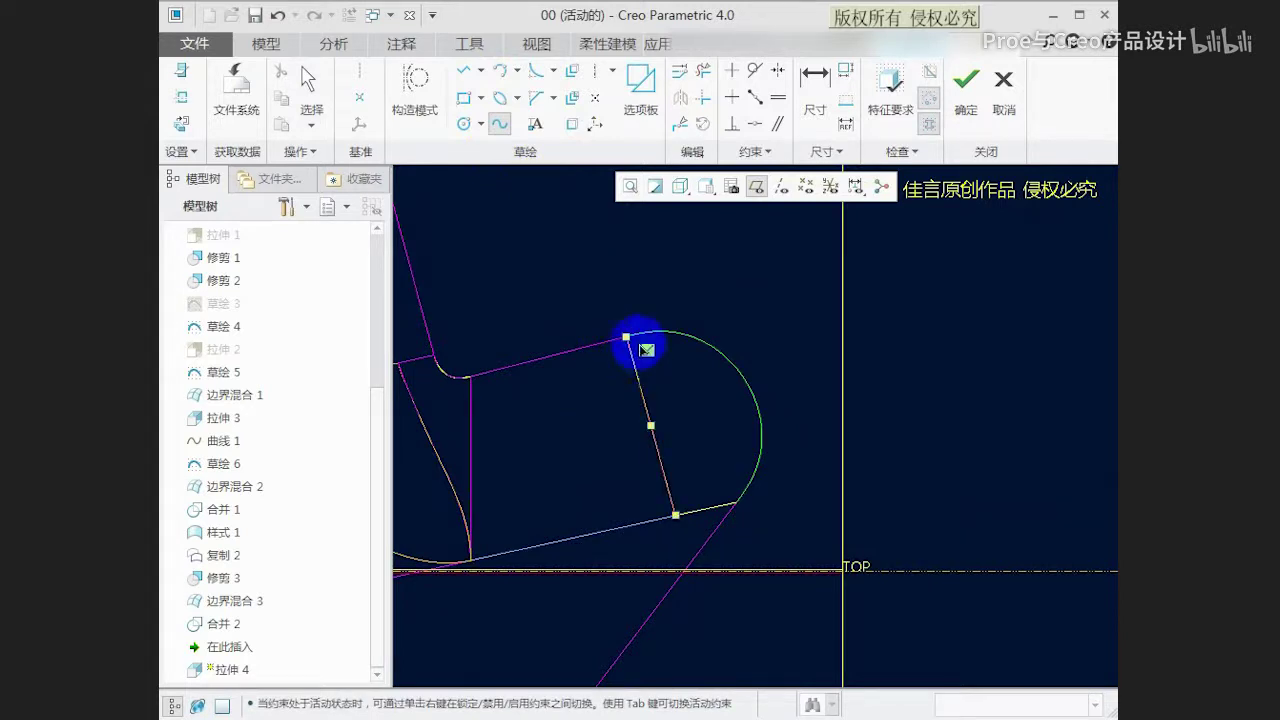
left_click(596, 478)
scroll(640, 466, "up", 2)
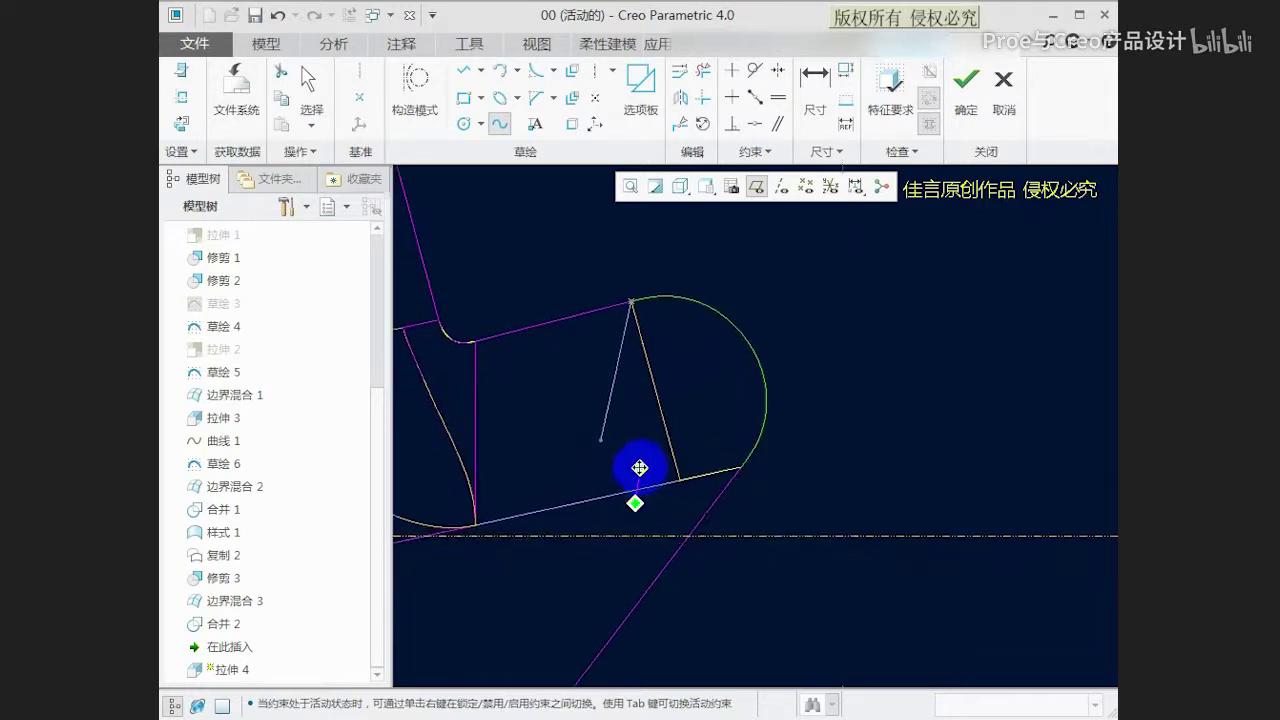
scroll(636, 472, "up", 3)
left_click(626, 440)
left_click(670, 568)
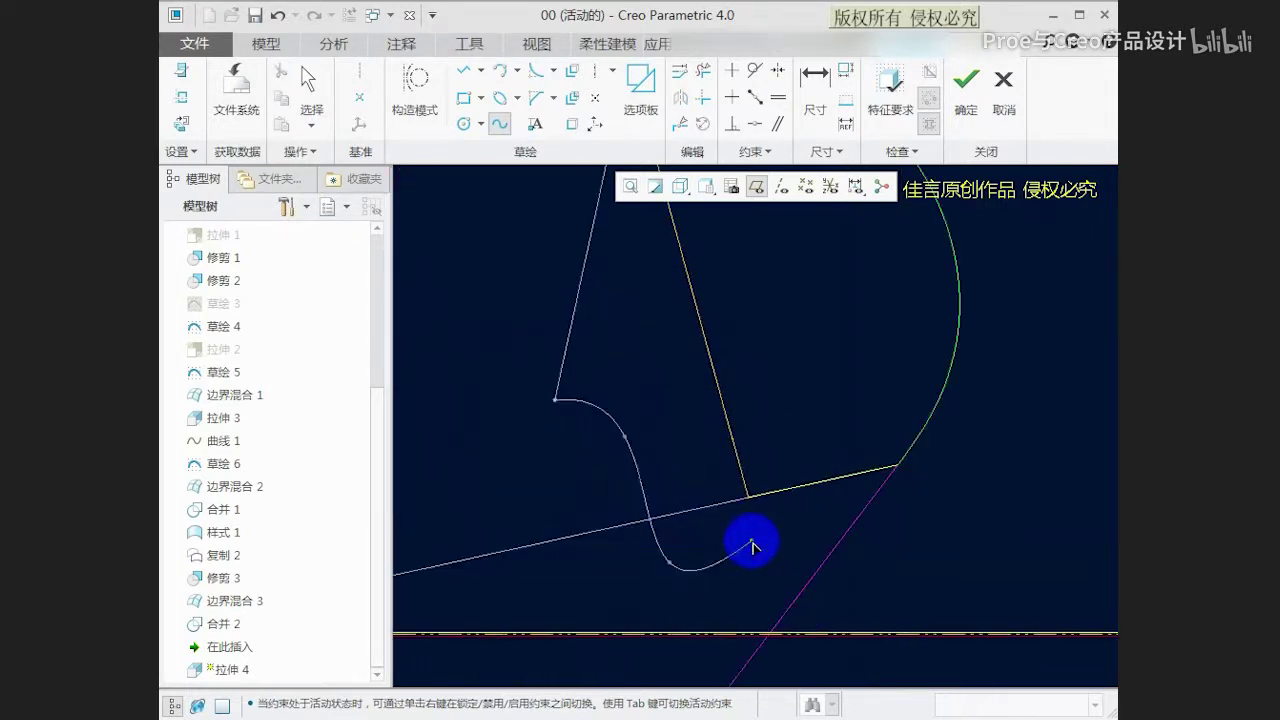
middle_click(745, 546)
Step: Adjust the spline's points so its dimensions read 5.05 and 2.40
scroll(800, 575, "down", 2)
scroll(790, 575, "down", 1)
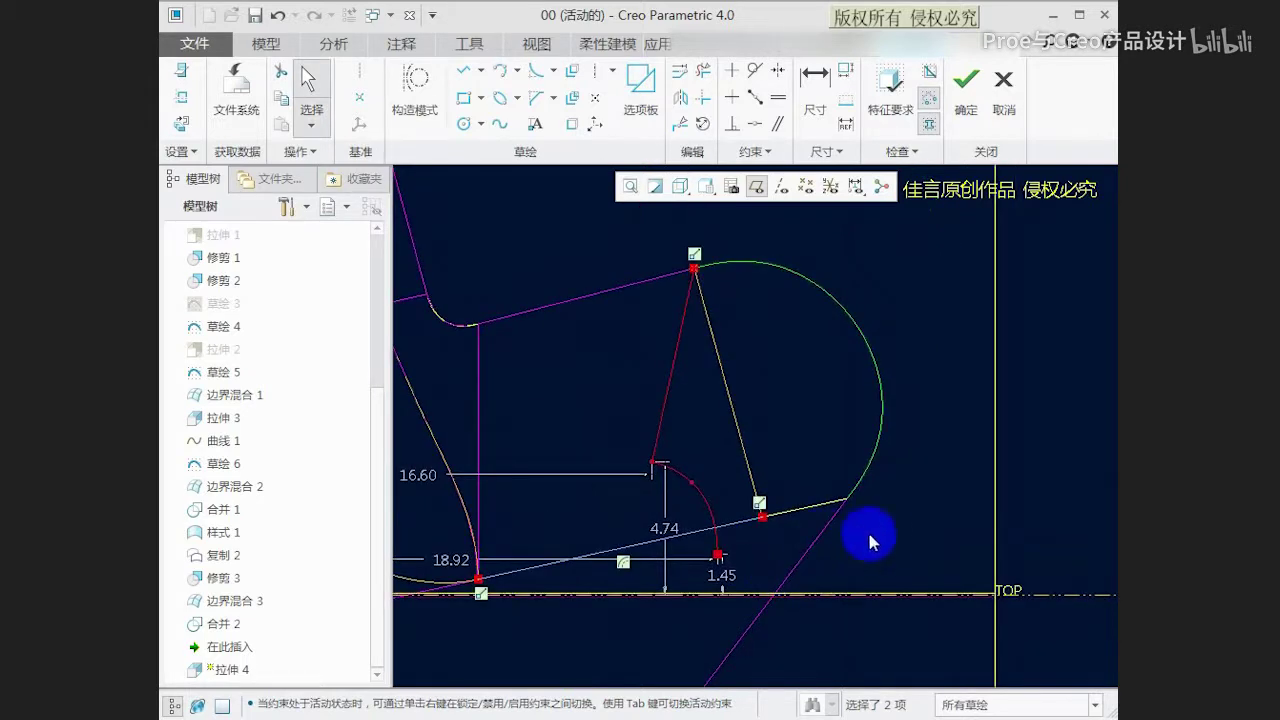
scroll(678, 430, "up", 1)
left_click_drag(645, 478, 640, 465)
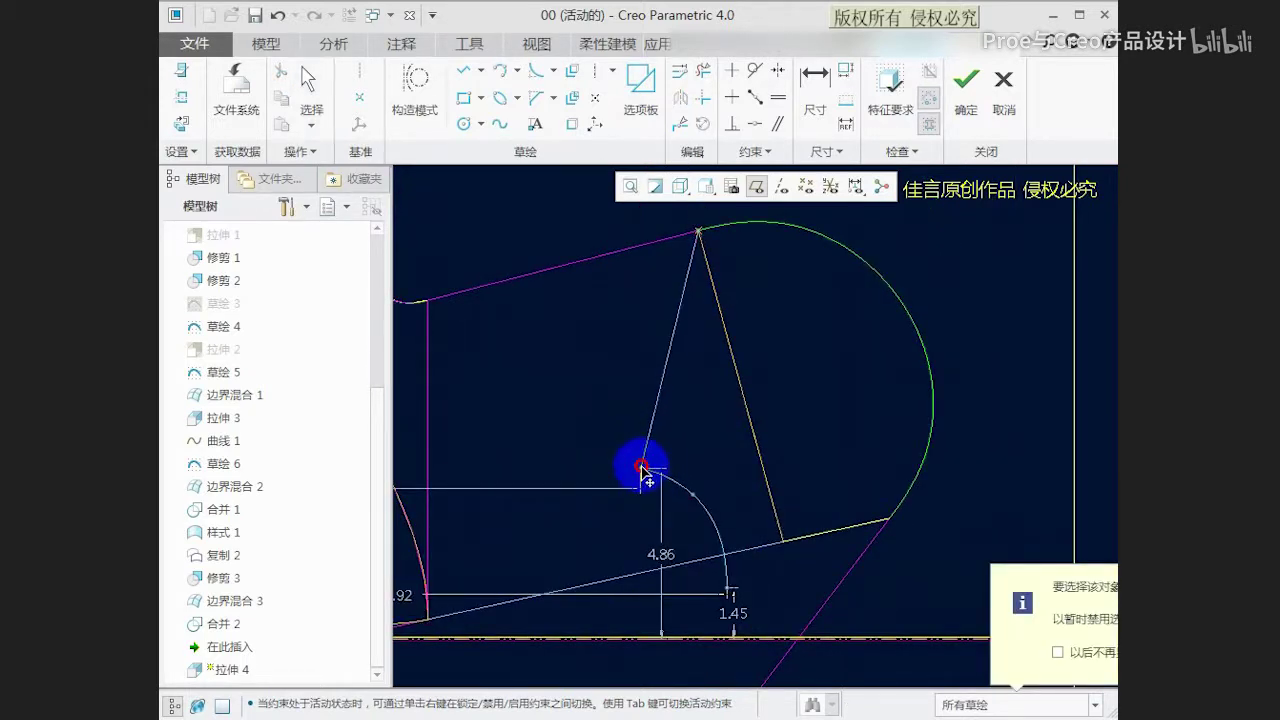
double_click(714, 527)
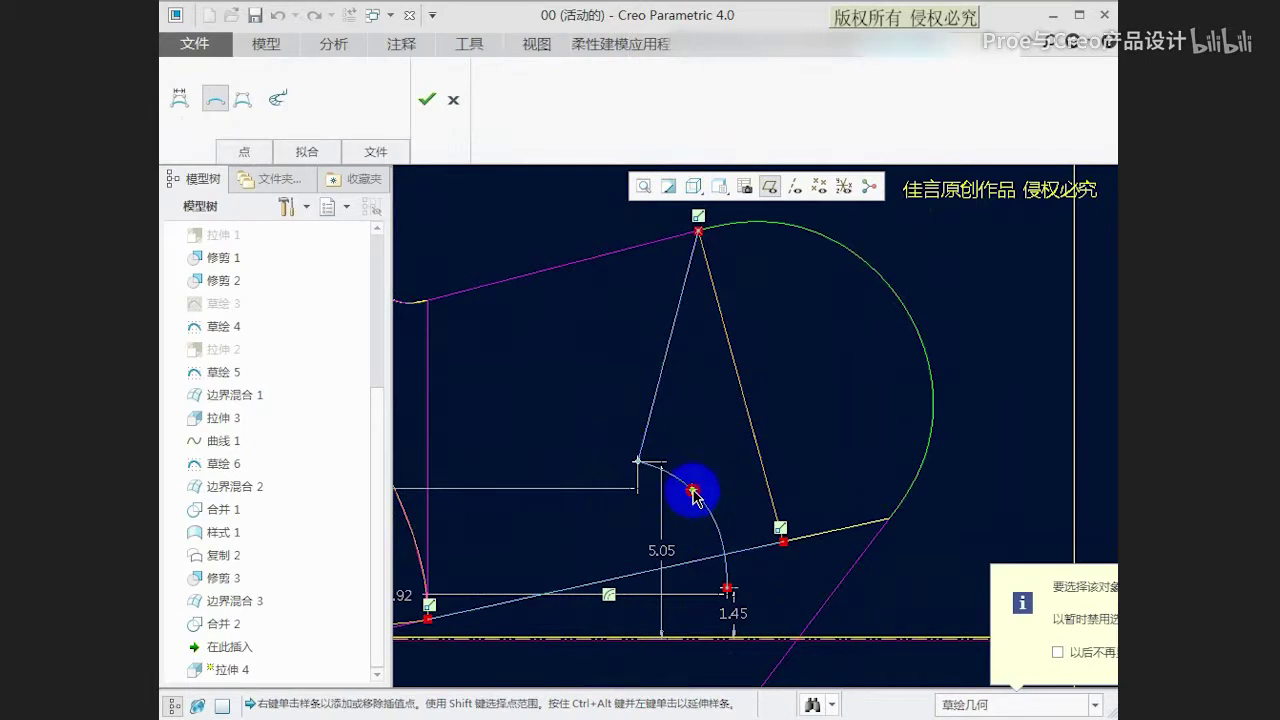
middle_click(730, 495)
middle_click_drag(757, 491, 808, 457, "shift")
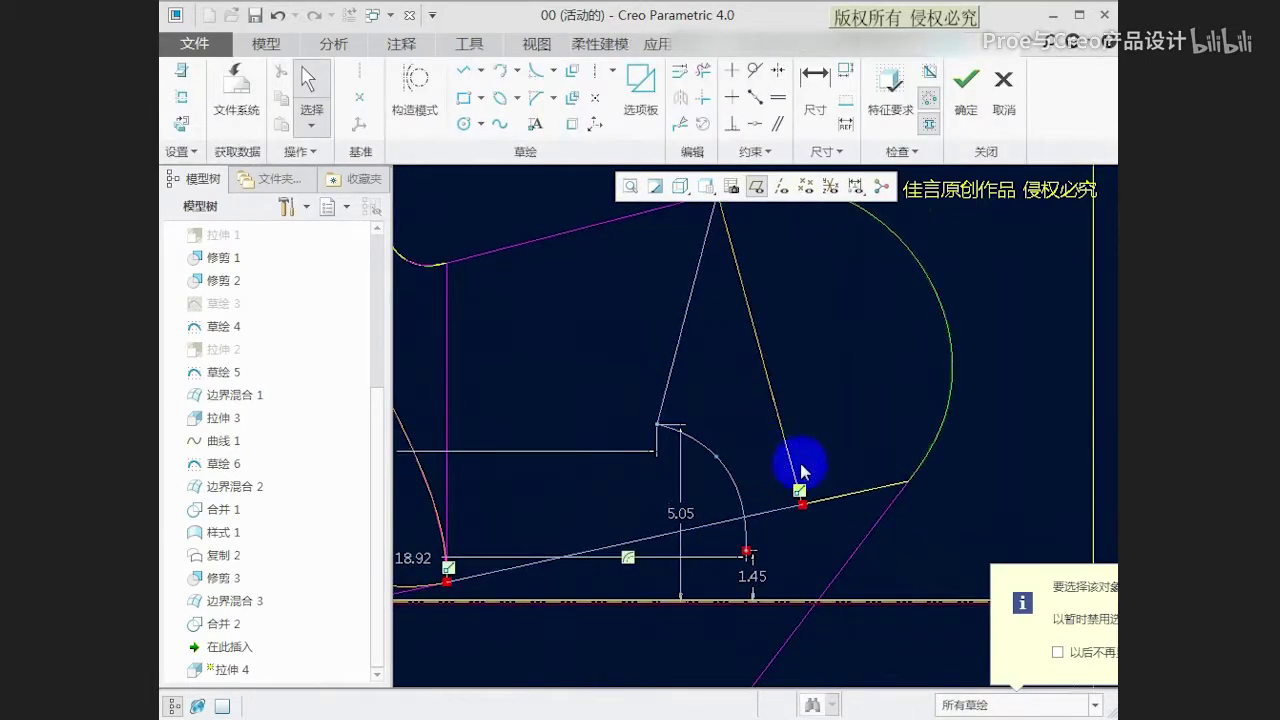
Step: Delete the excess lower-edge segment and finish the sketch
left_click(707, 72)
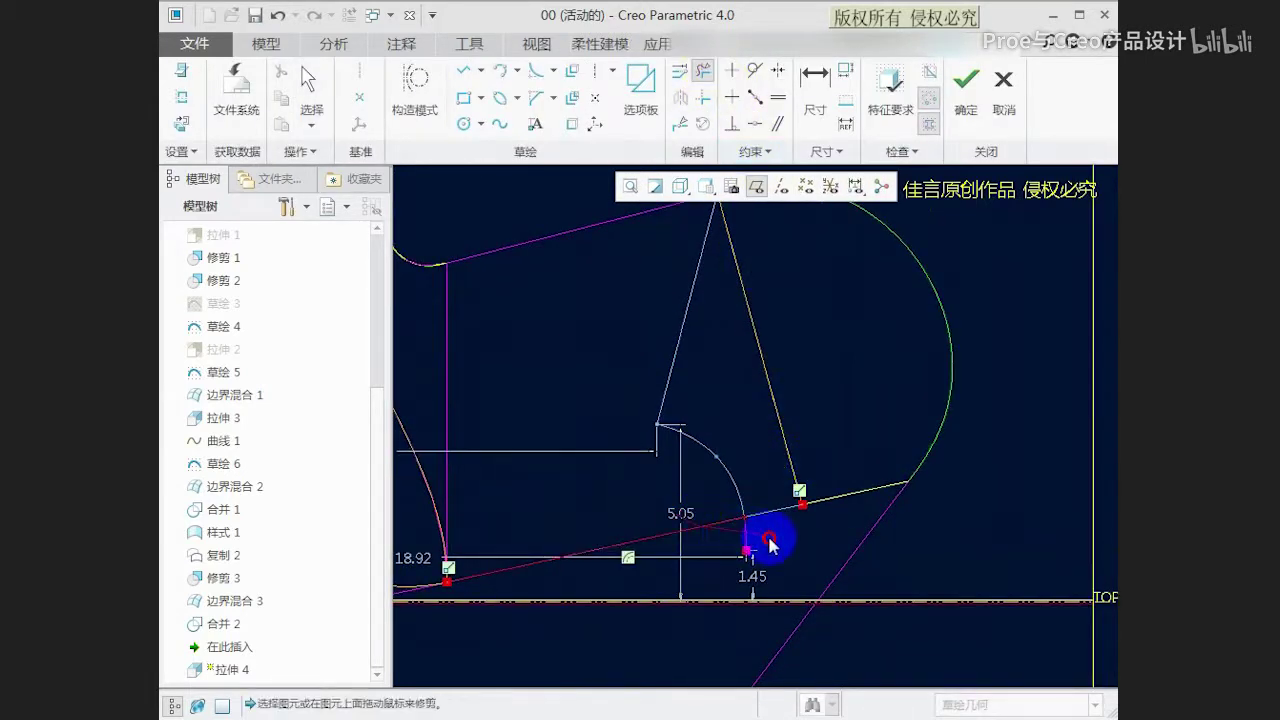
left_click(769, 543)
left_click(966, 86)
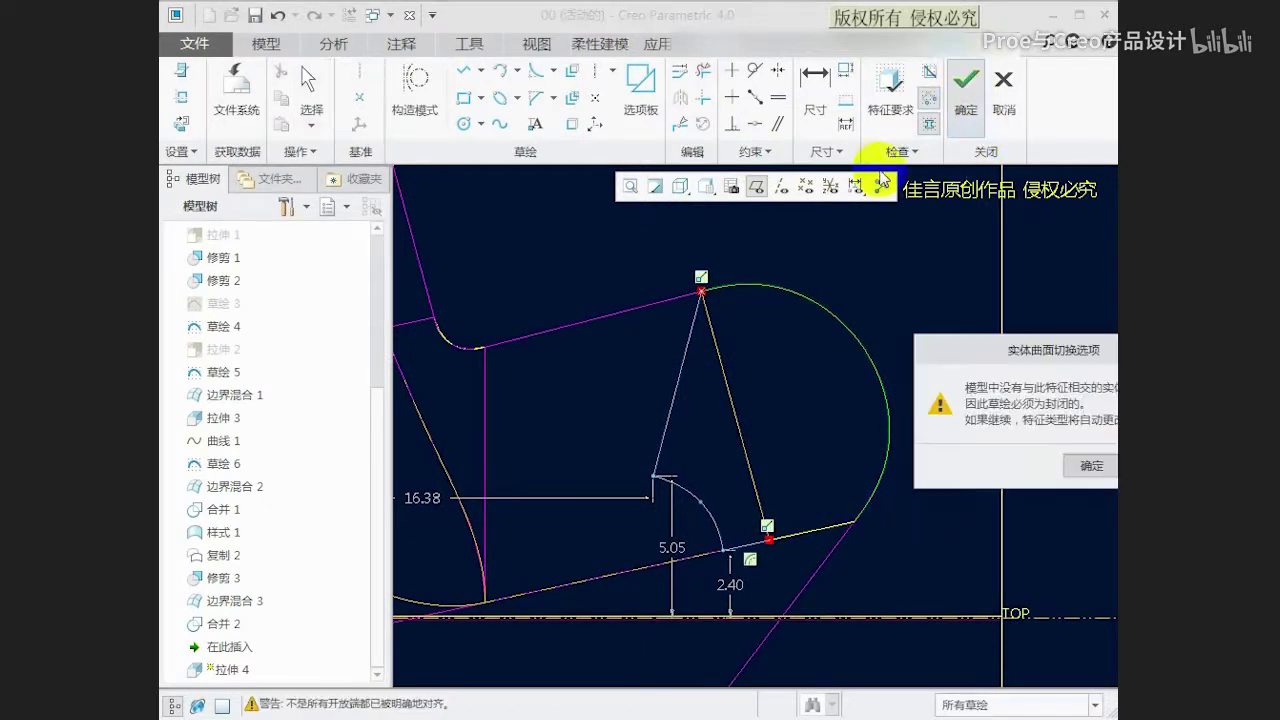
Step: Extrude the spline sketch as a Remove Material cut through the tube quilt
left_click(1078, 466)
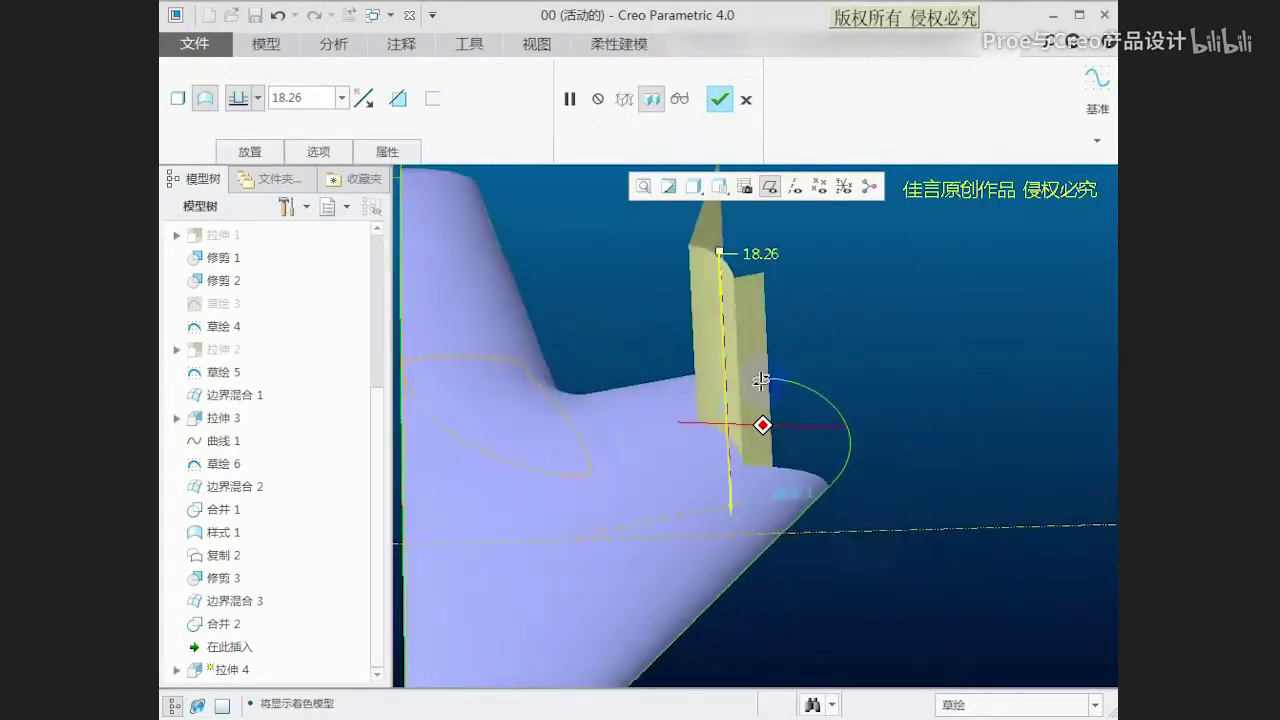
left_click(397, 98)
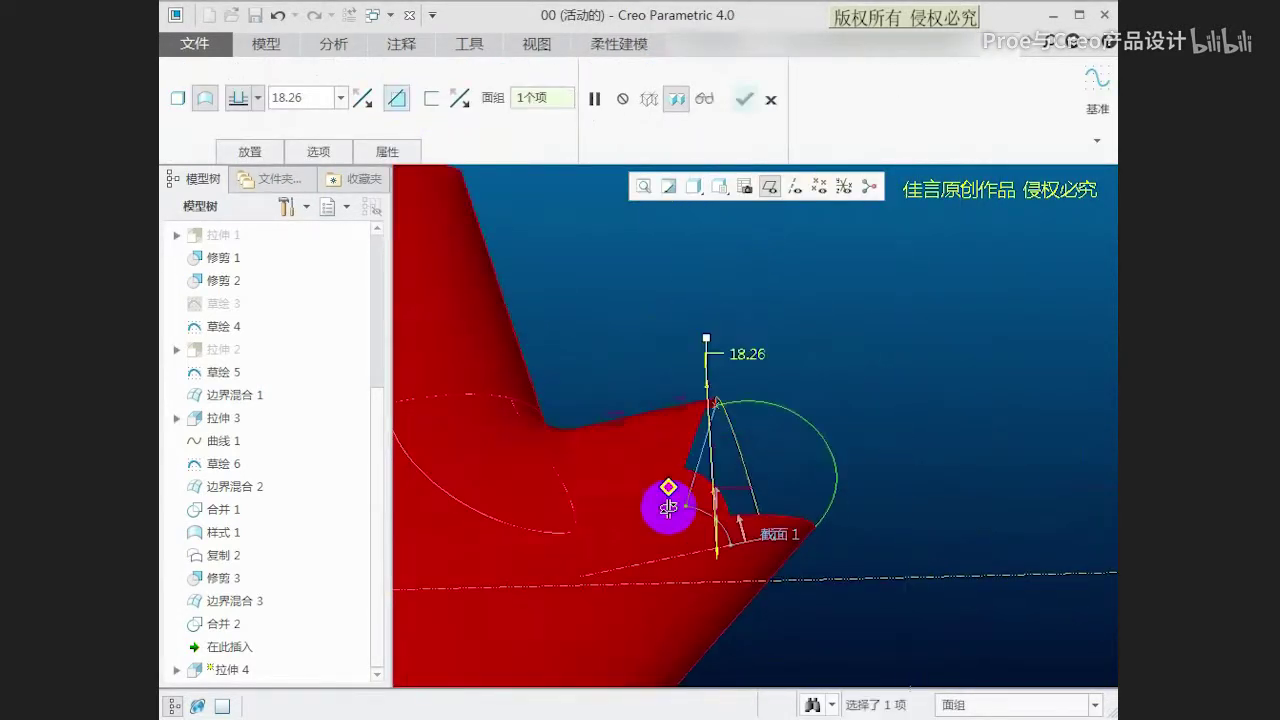
left_click(773, 538)
middle_click(773, 531)
middle_click_drag(766, 537, 784, 424)
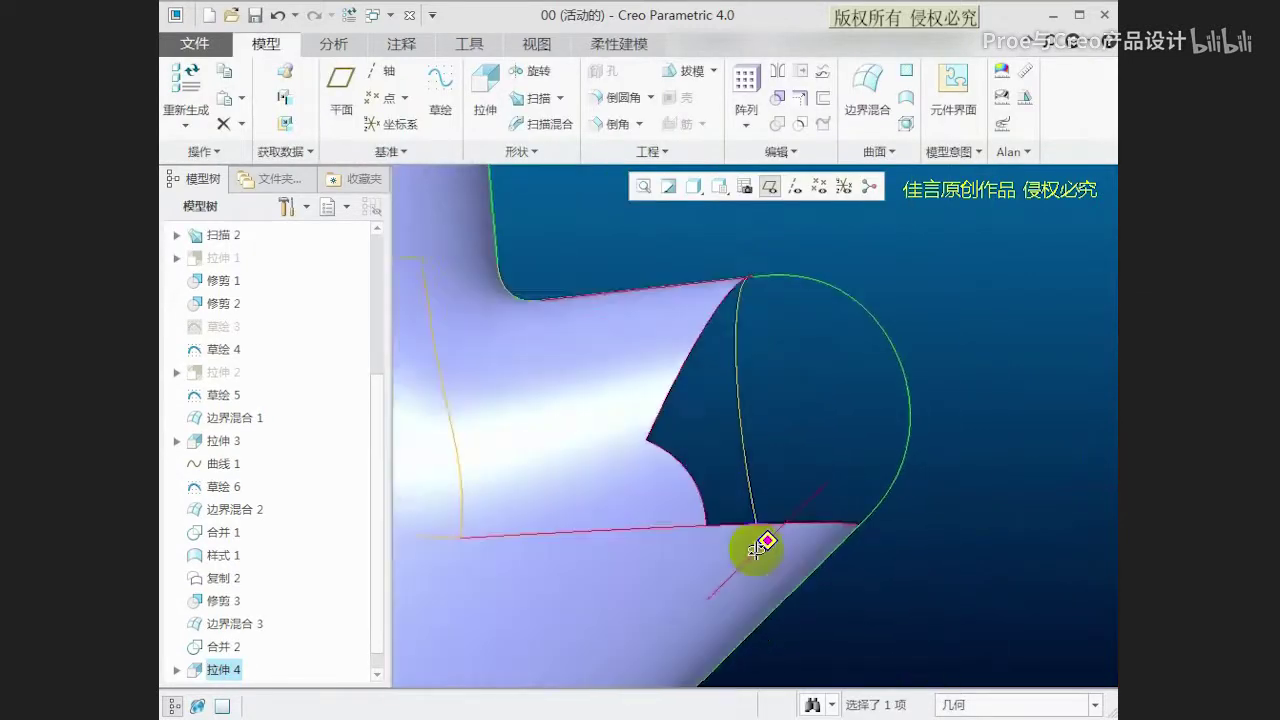
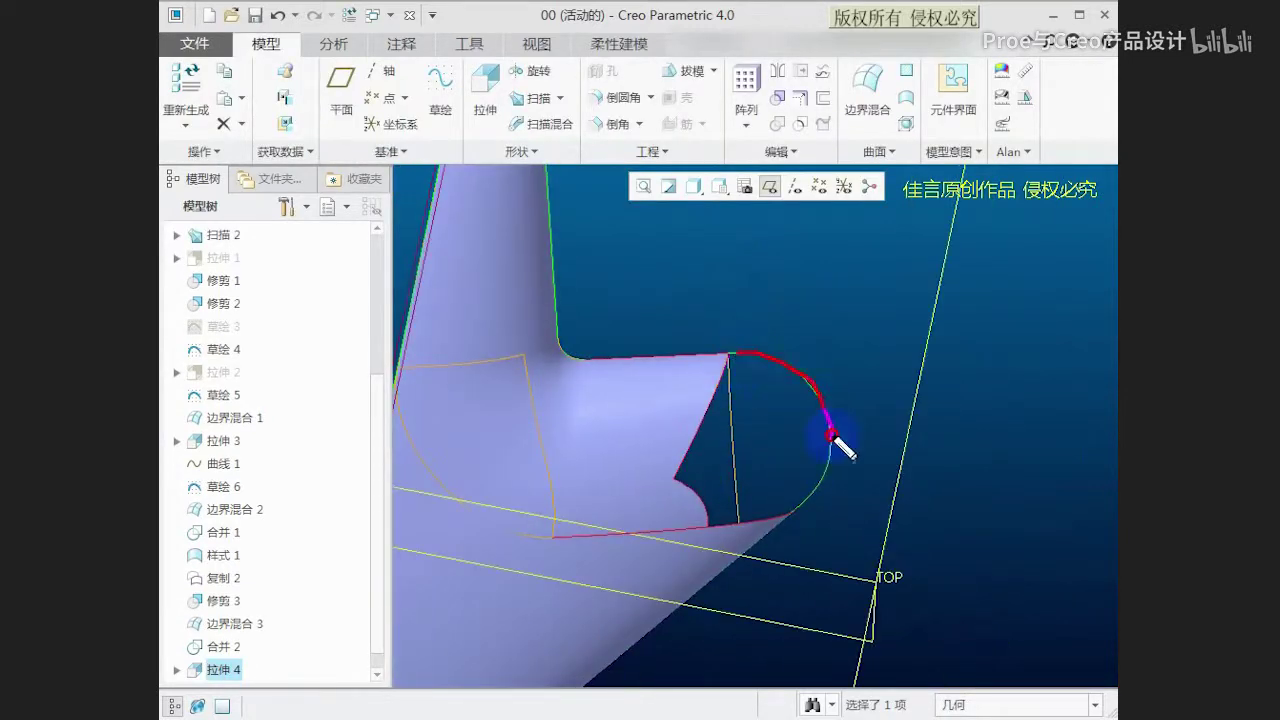
Step: Run a curvature analysis on the imported curve and inspect its curvature comb
middle_click_drag(800, 535, 820, 486)
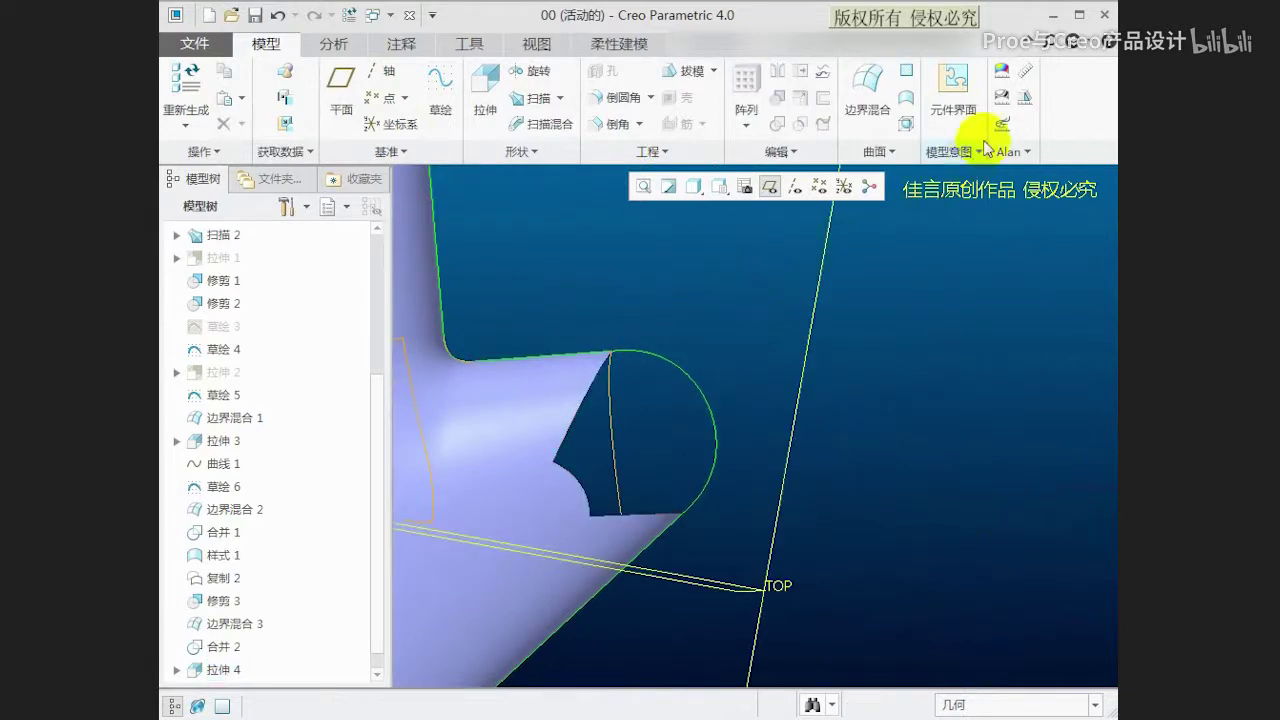
left_click(1001, 123)
left_click(670, 397)
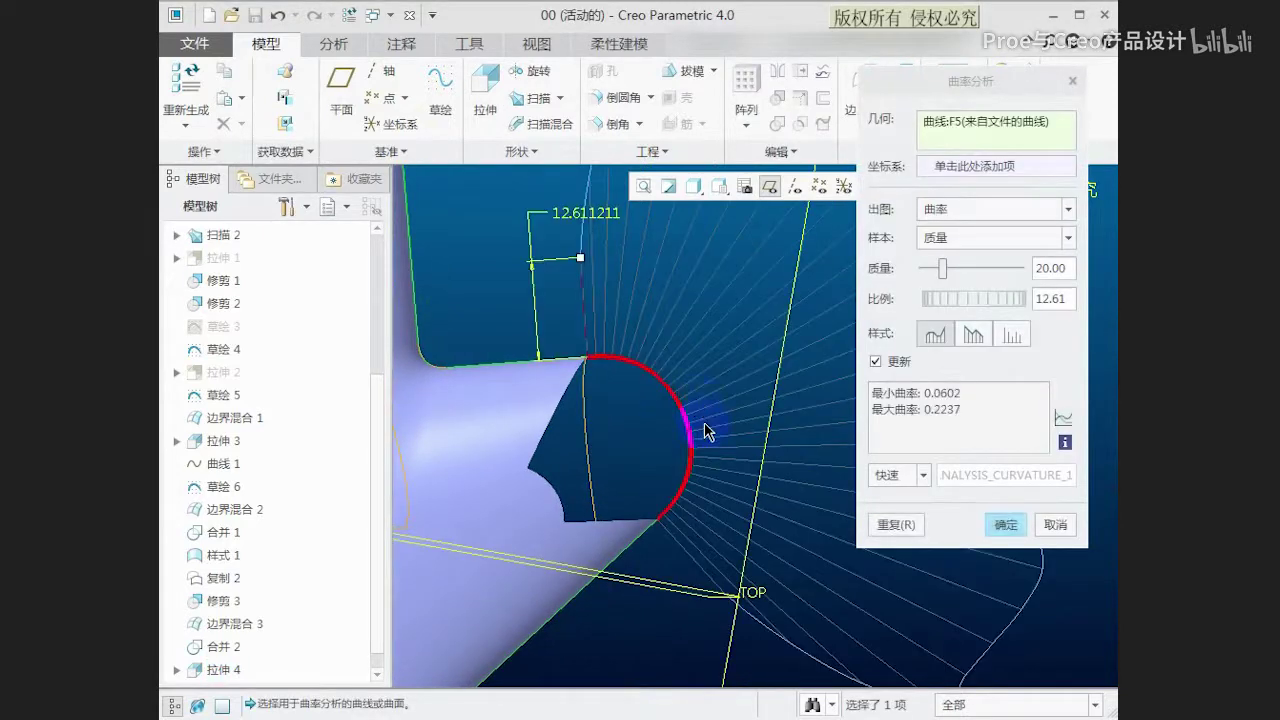
middle_click_drag(700, 428, 660, 430)
scroll(665, 432, "down", 3)
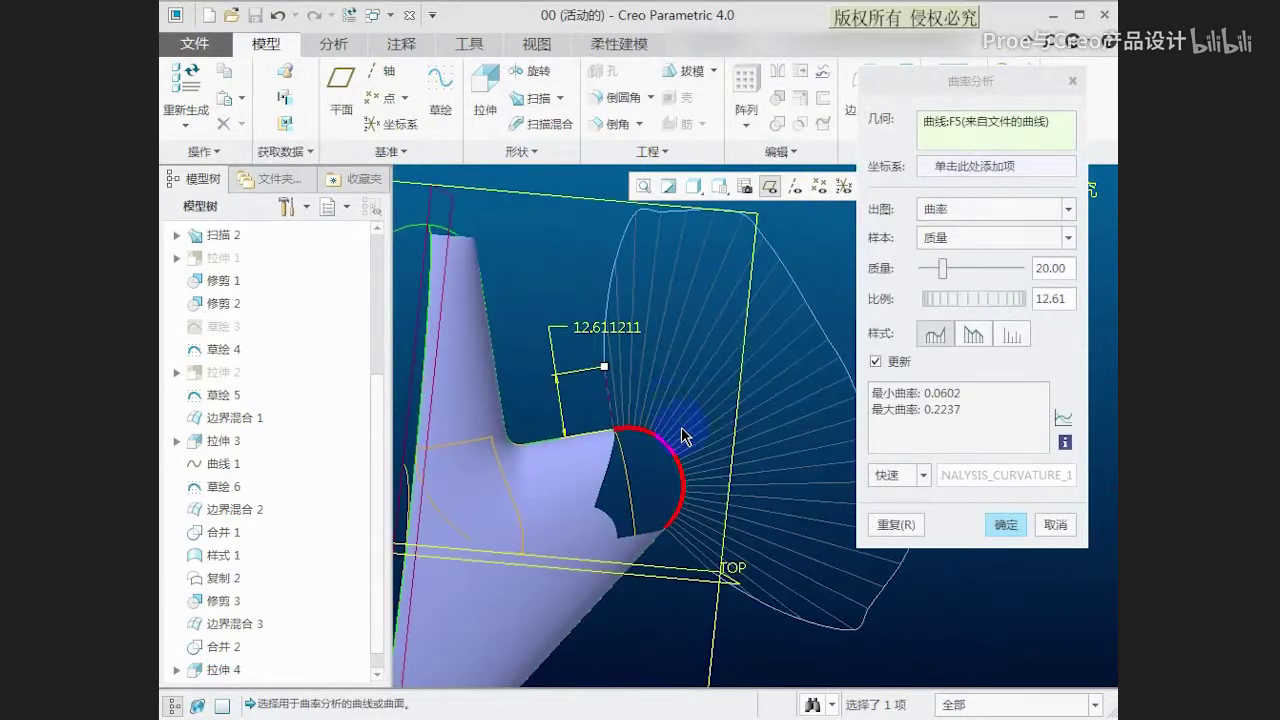
middle_click_drag(707, 444, 645, 338)
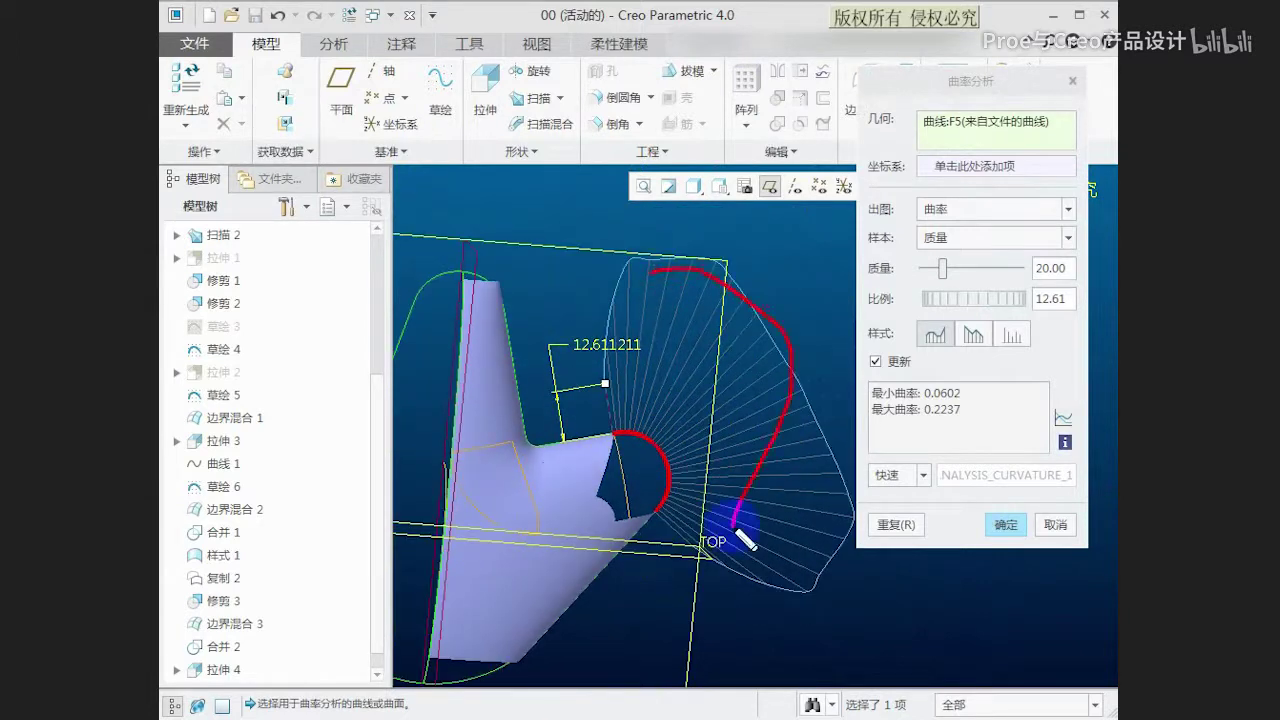
middle_click(740, 535)
middle_click_drag(719, 454, 855, 437)
Step: Hide the imported curve and Sketch 5, then begin a sketch on FRONT
left_click(795, 316)
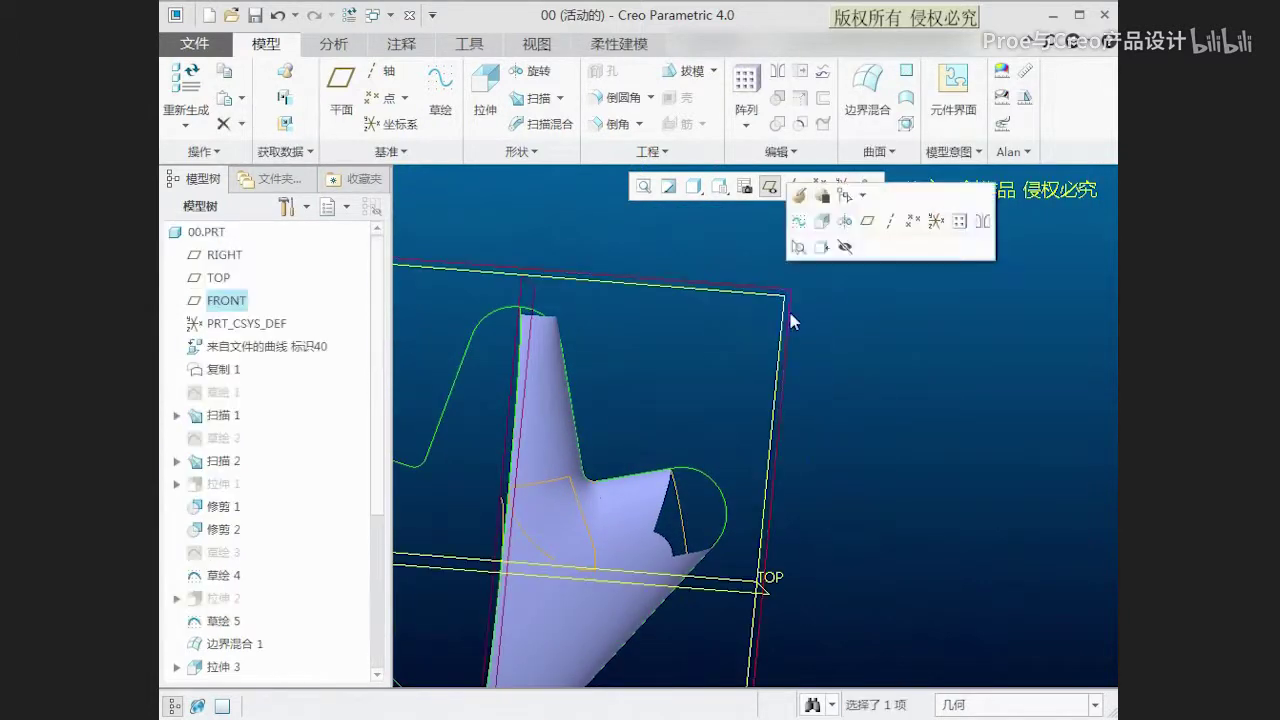
left_click(268, 346)
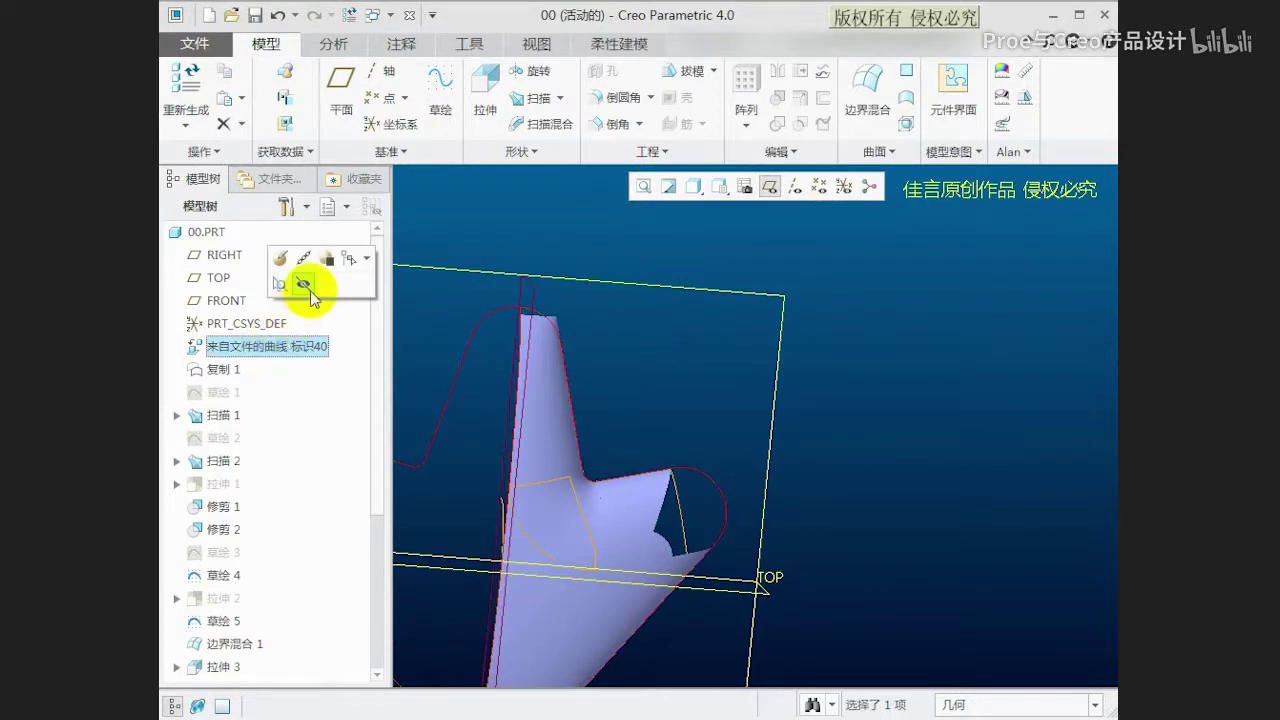
left_click(318, 262)
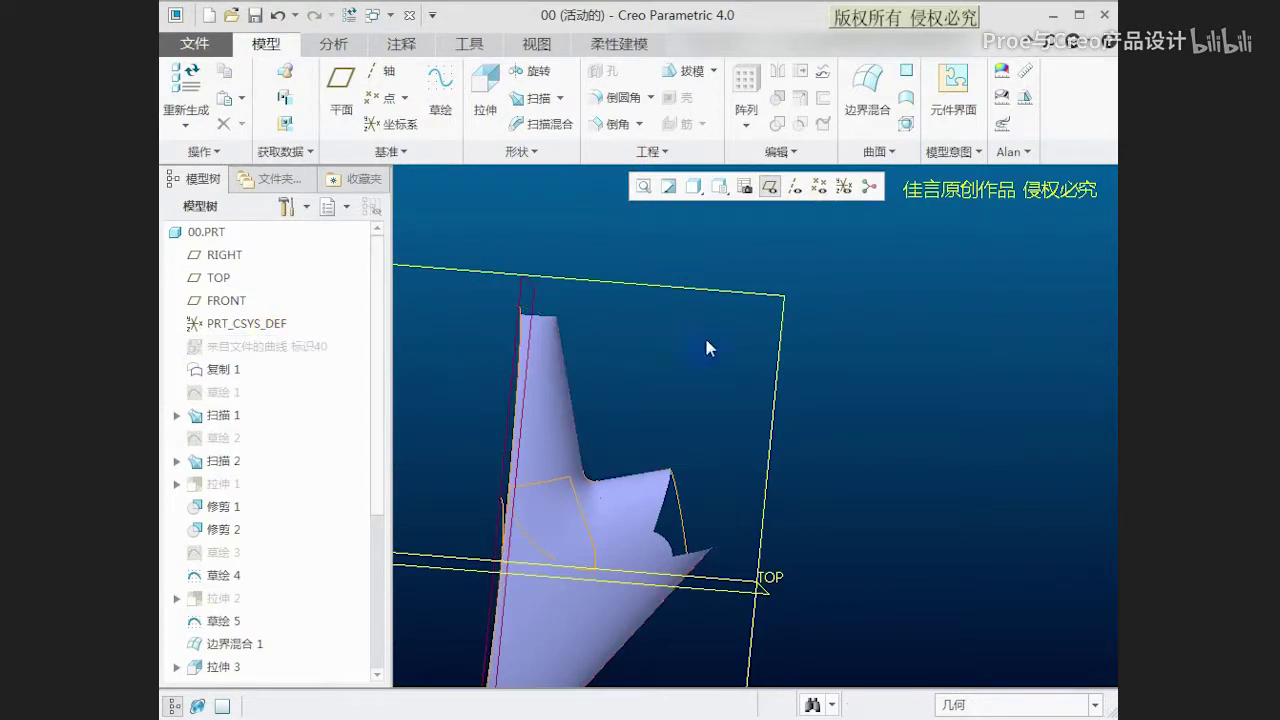
left_click(680, 512)
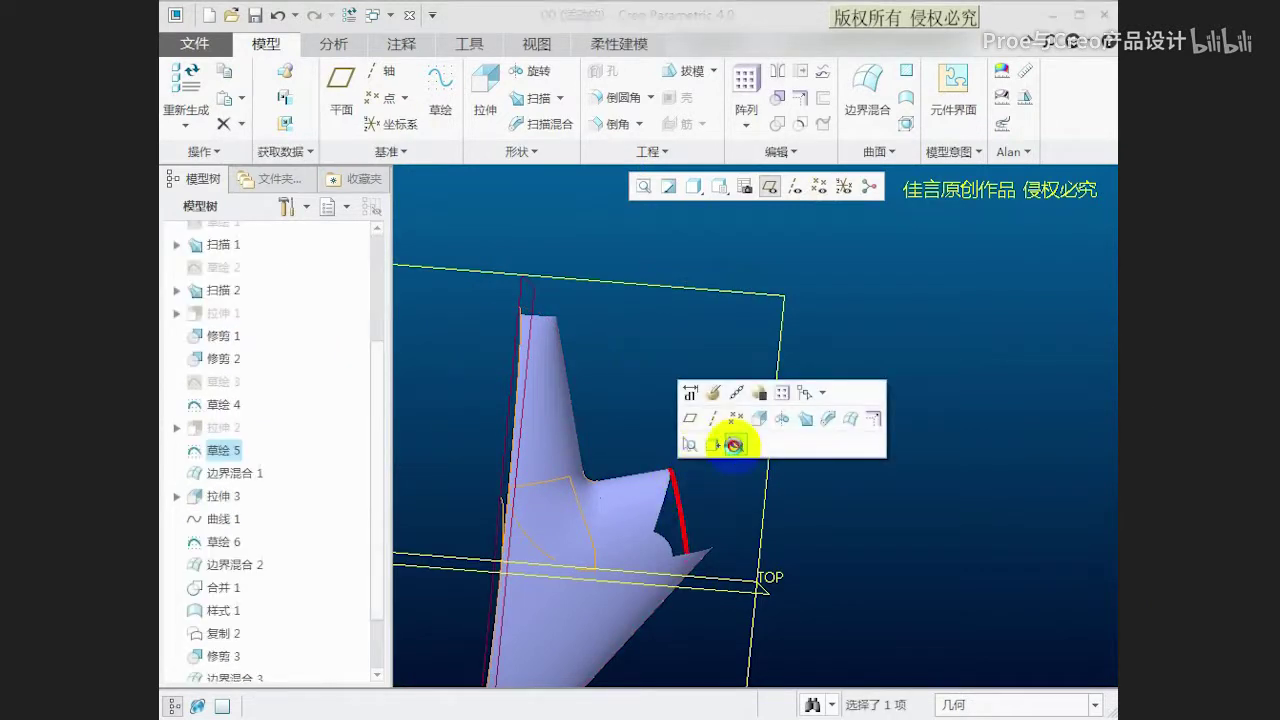
left_click(734, 443)
left_click(700, 284)
left_click(443, 90)
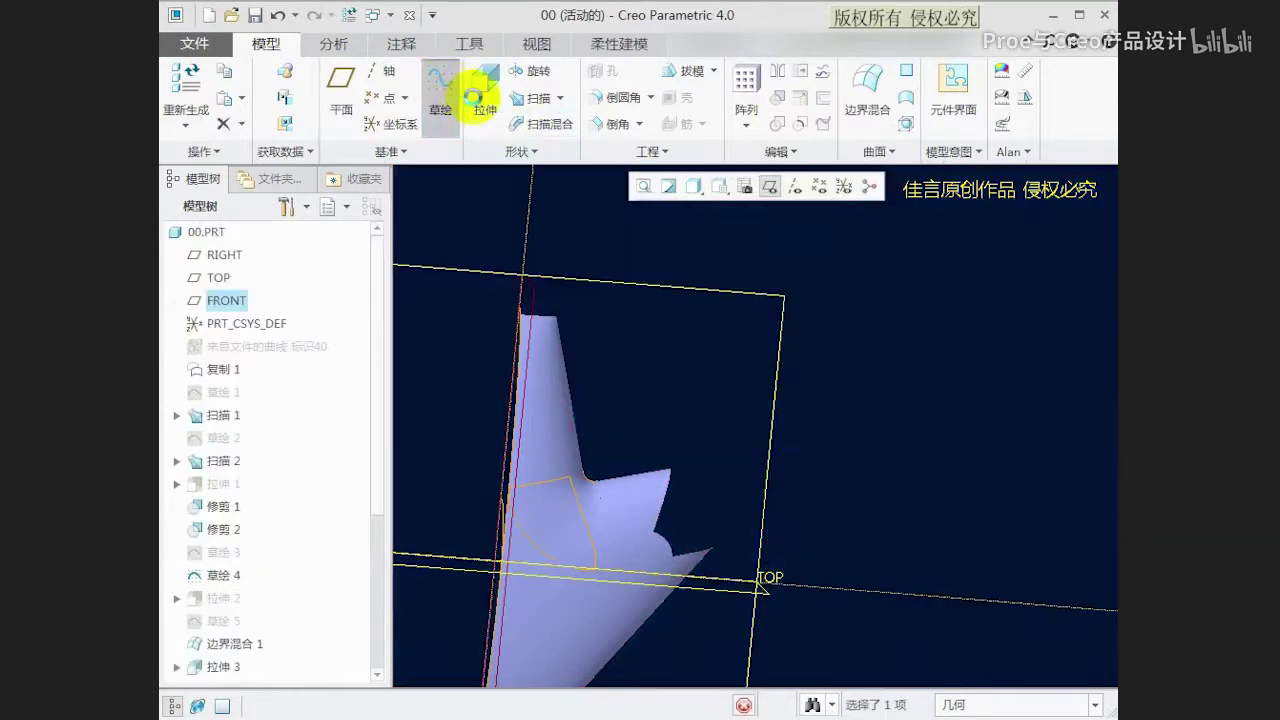
Step: Orient the sketch to face the screen and reference the notch's upper and lower edges
scroll(789, 416, "up", 2)
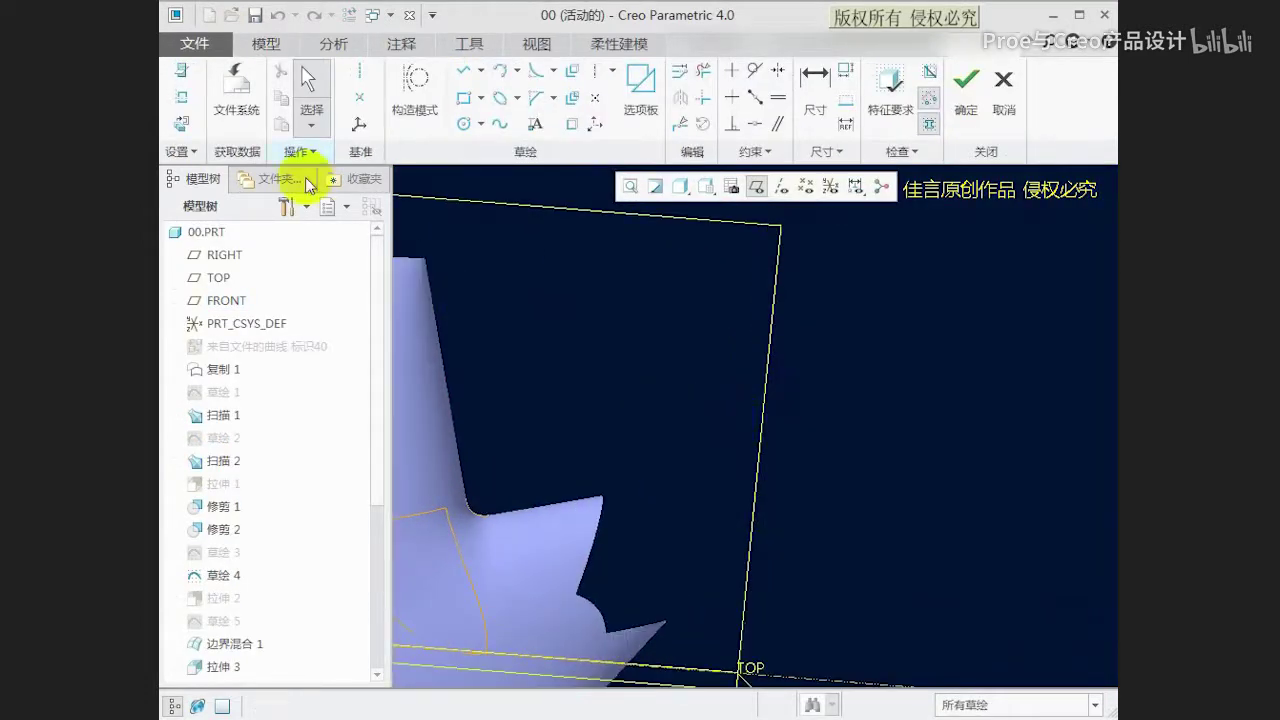
left_click(185, 115)
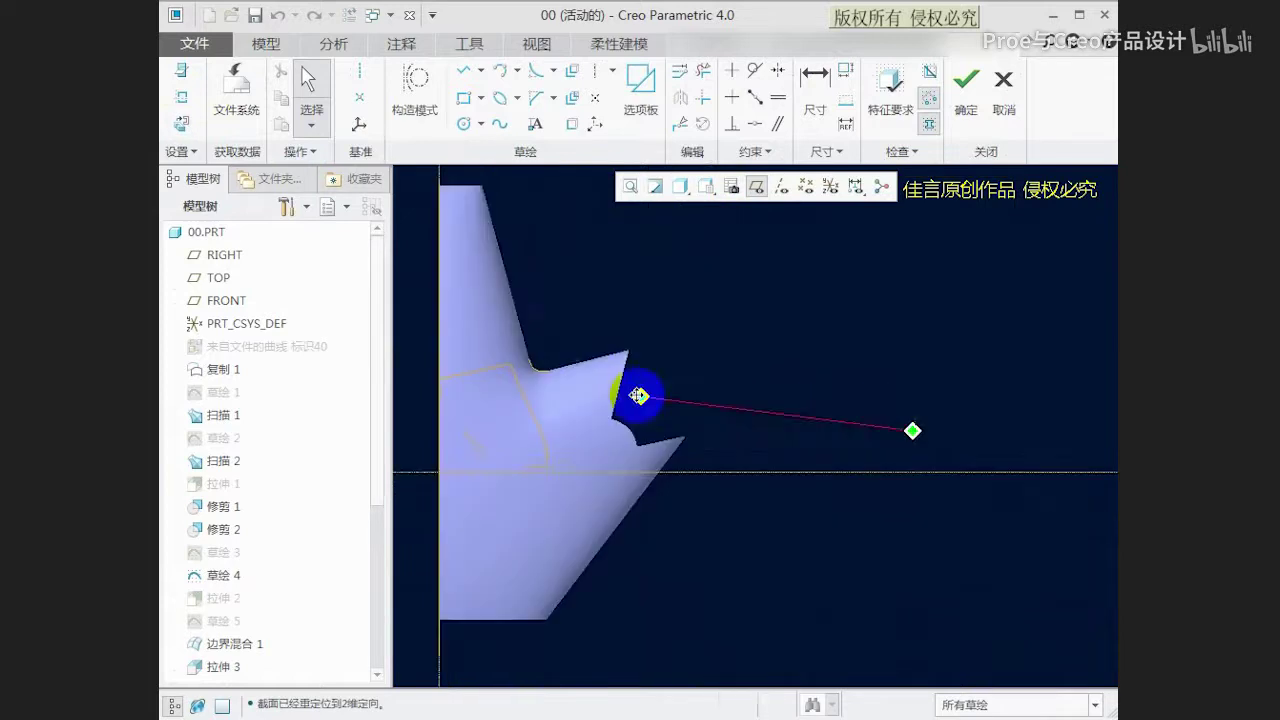
left_click(183, 98)
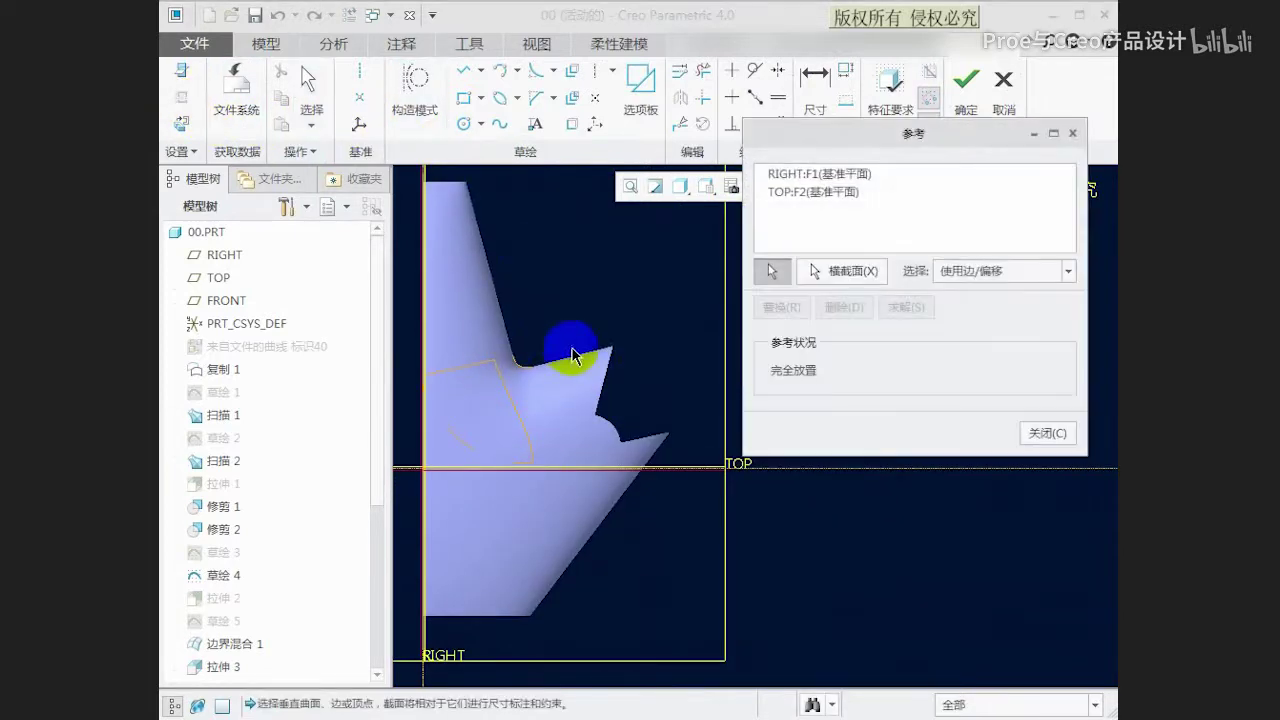
left_click(623, 405)
scroll(660, 450, "up", 2)
left_click(672, 440)
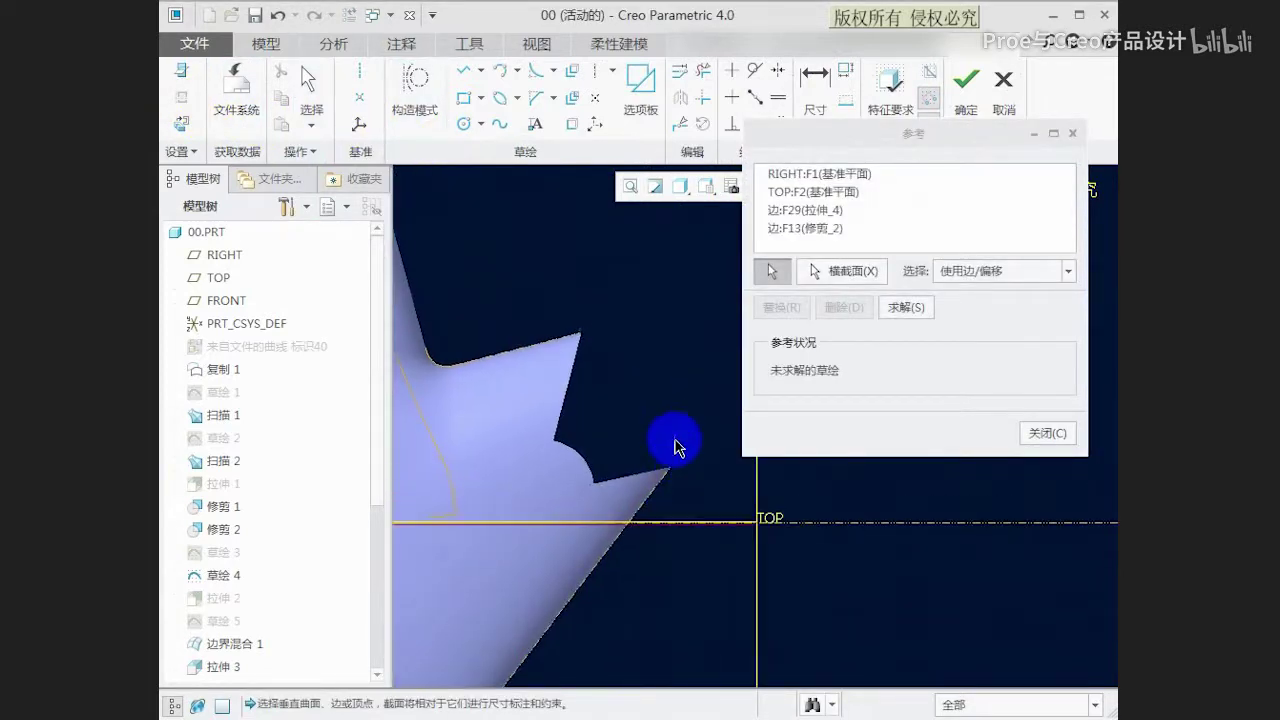
left_click(499, 122)
Step: Draw a spline from the notch's upper corner to its lower corner
left_click(580, 340)
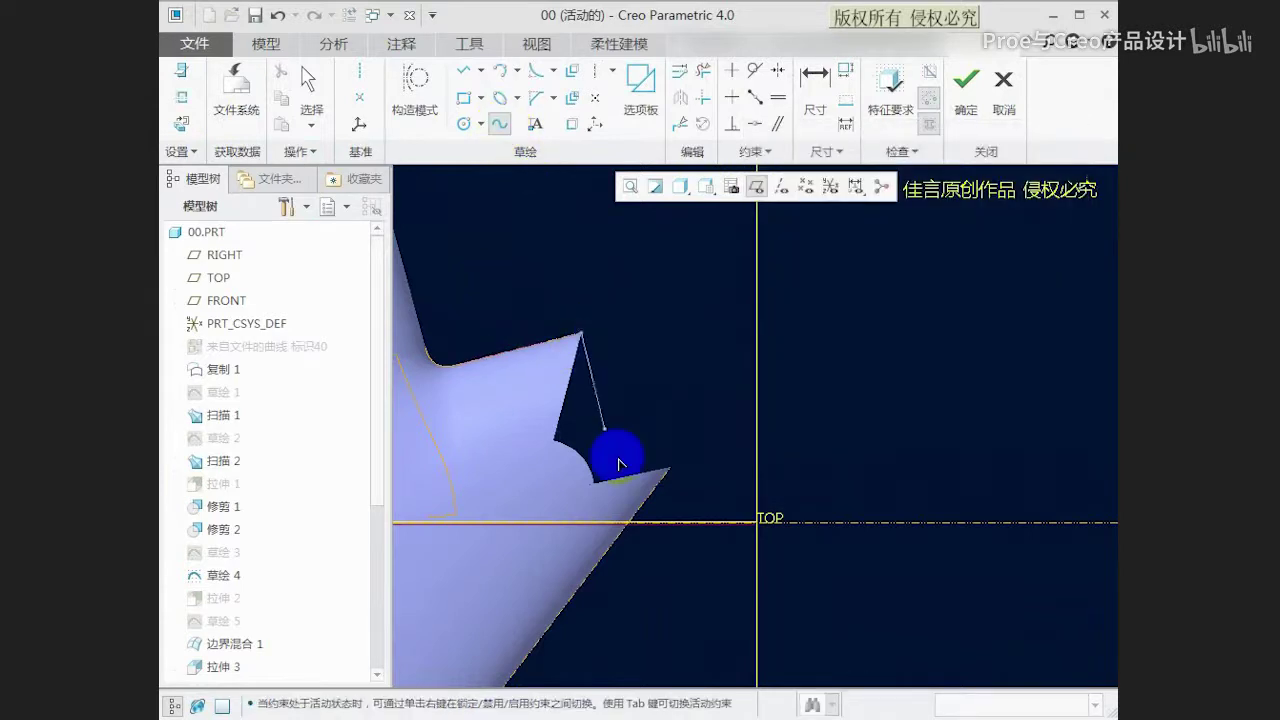
left_click(668, 485)
middle_click(674, 286)
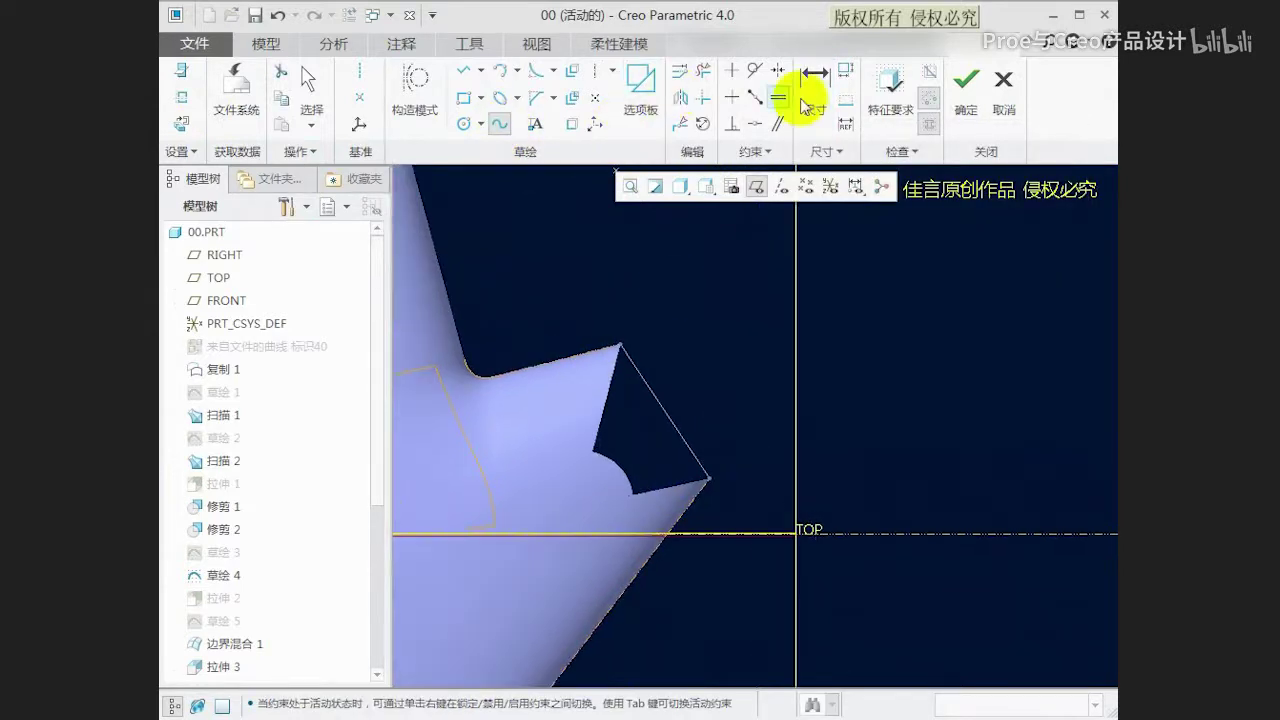
Step: Make the spline tangent to both edges and show the imported curve for comparison
left_click(754, 70)
left_click(637, 369)
left_click(588, 352)
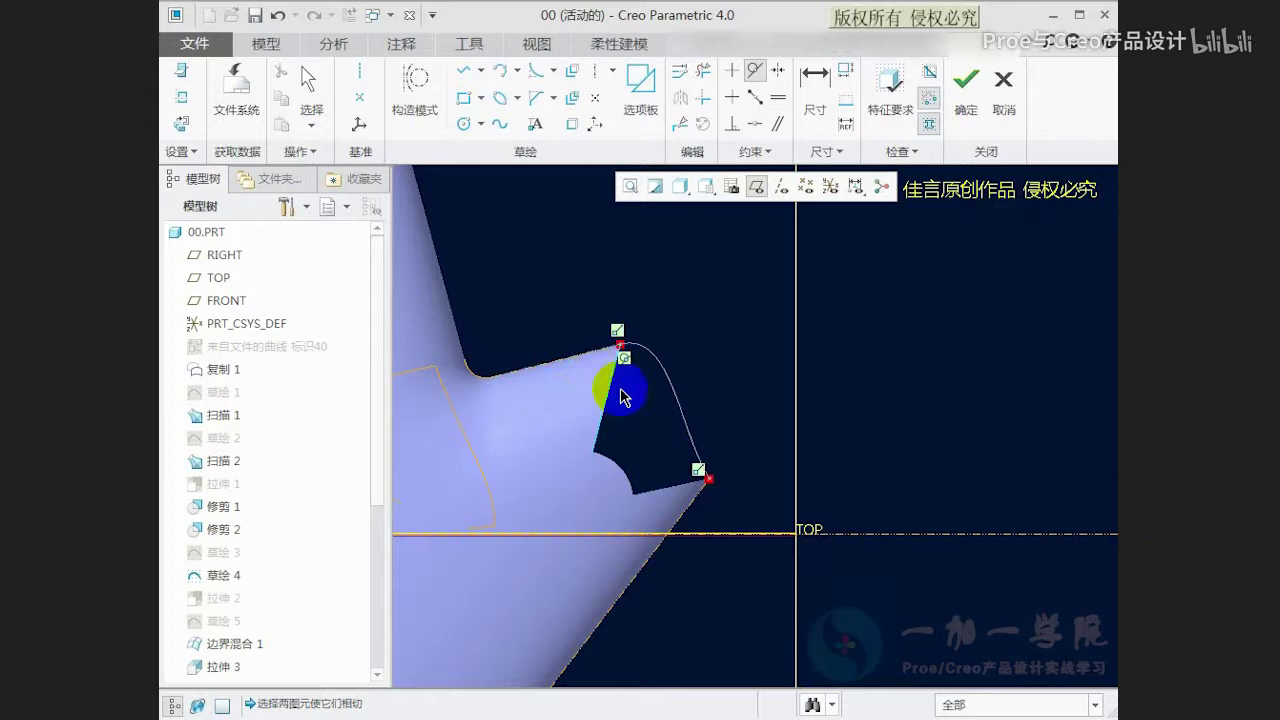
left_click(697, 430)
left_click(714, 478)
middle_click(800, 450)
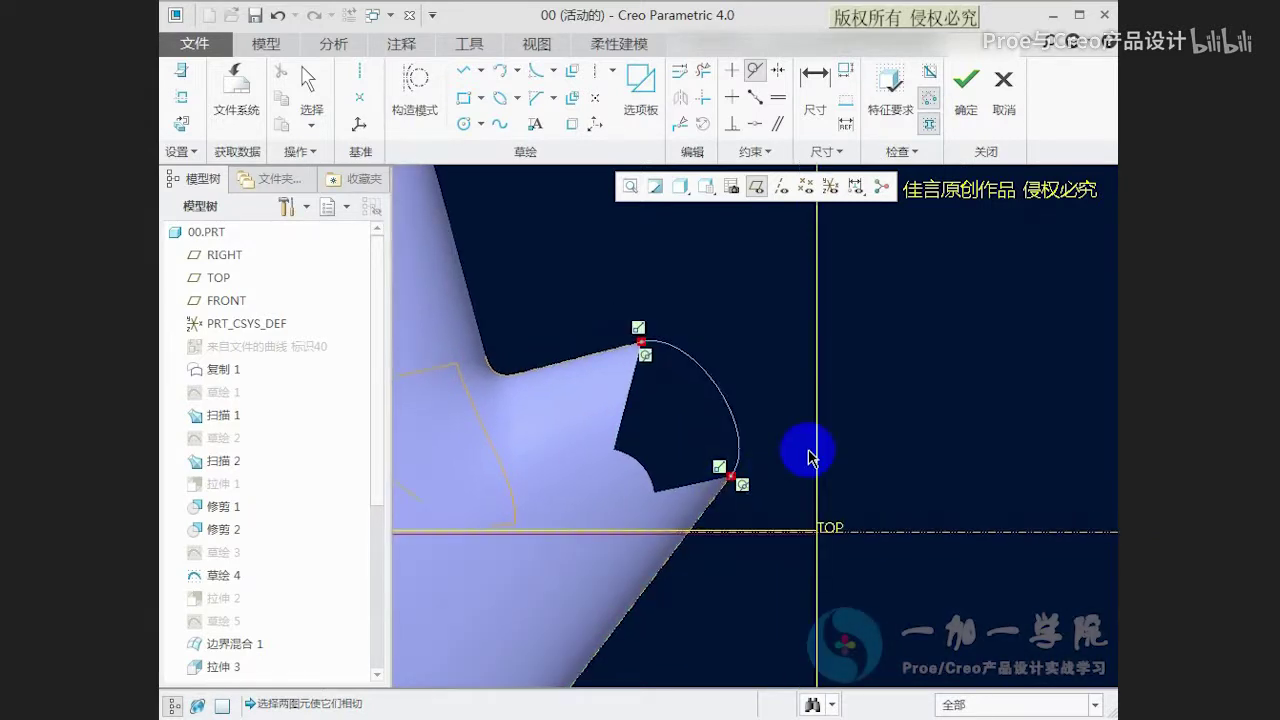
left_click(255, 346)
scroll(660, 400, "up", 3)
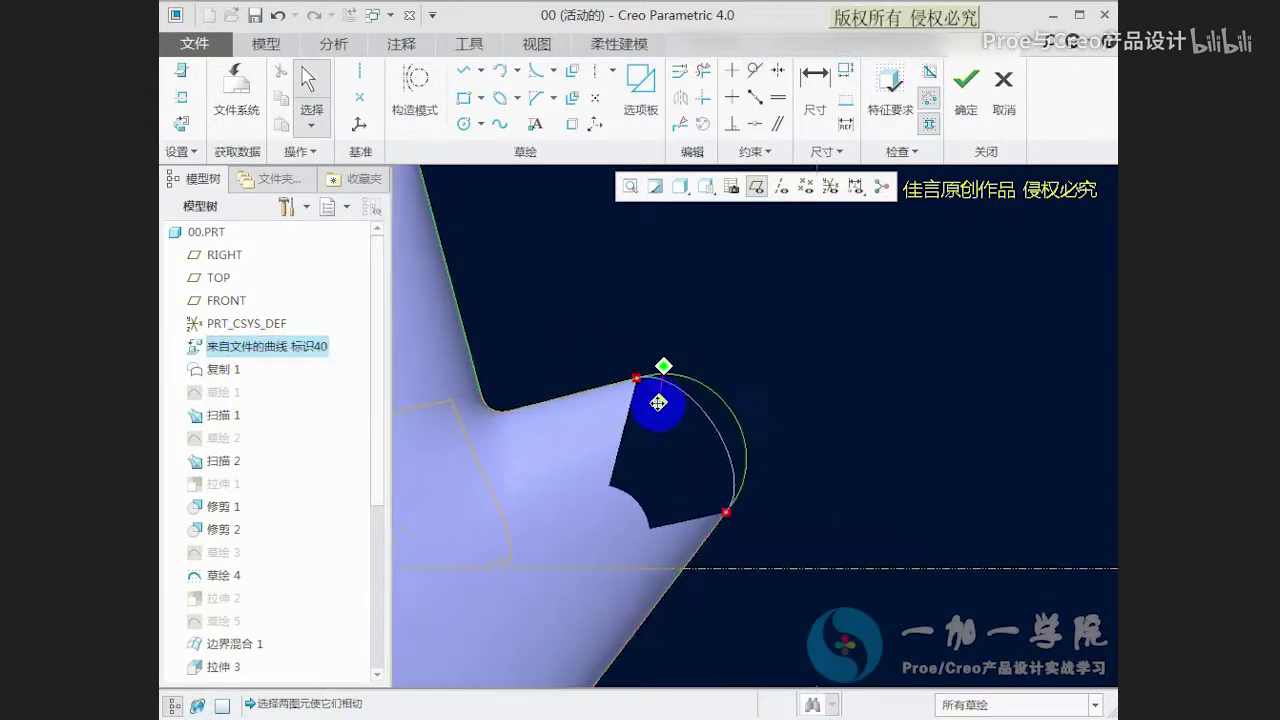
Step: Edit the spline by control points, dragging them outward to reshape the curve
double_click(689, 440)
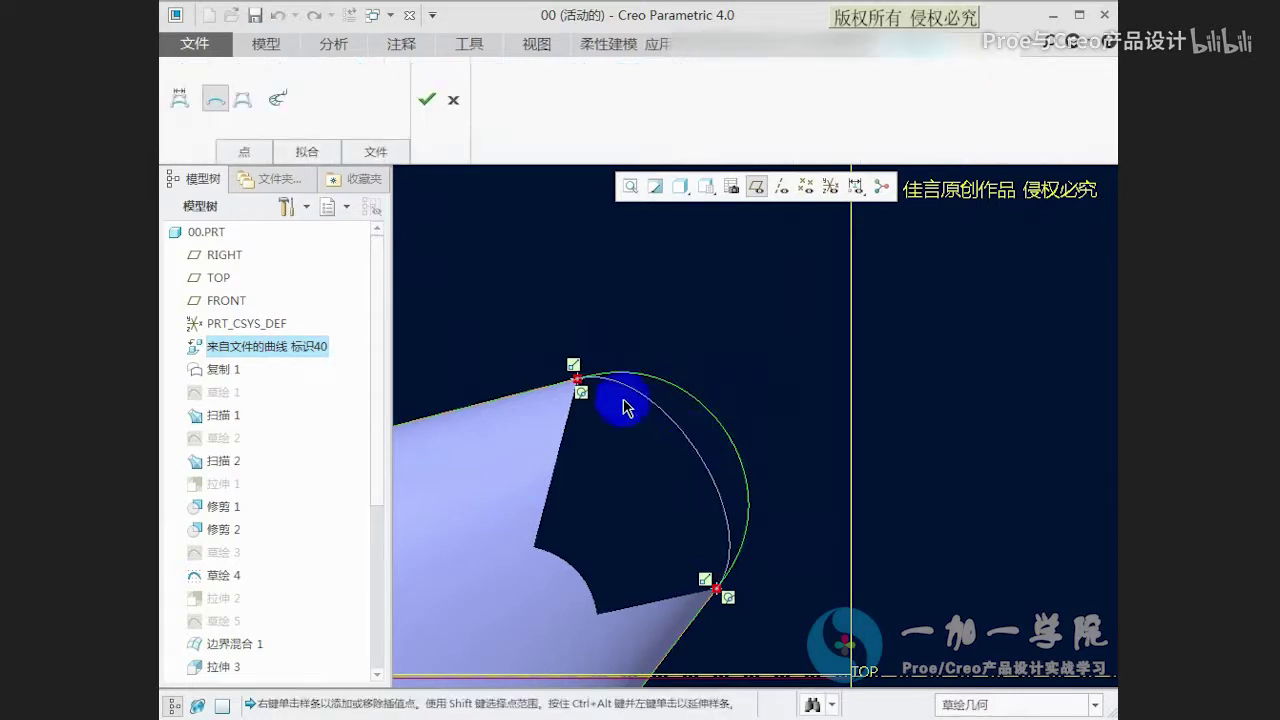
left_click(278, 98)
left_click(242, 98)
scroll(600, 437, "up", 2)
scroll(700, 300, "up", 2)
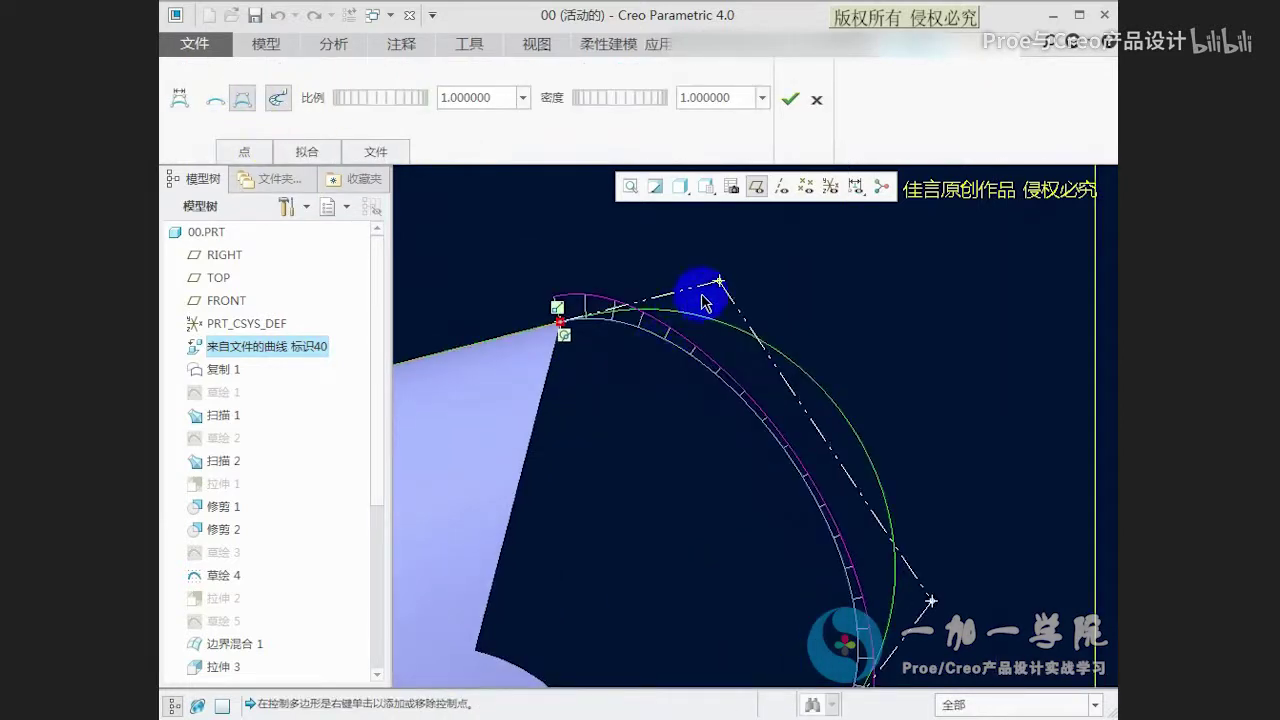
mouse_move(719, 283)
left_mouse_down()
mouse_move(857, 286)
mouse_move(880, 329)
left_mouse_up()
middle_click_drag(897, 538, 891, 418, "shift")
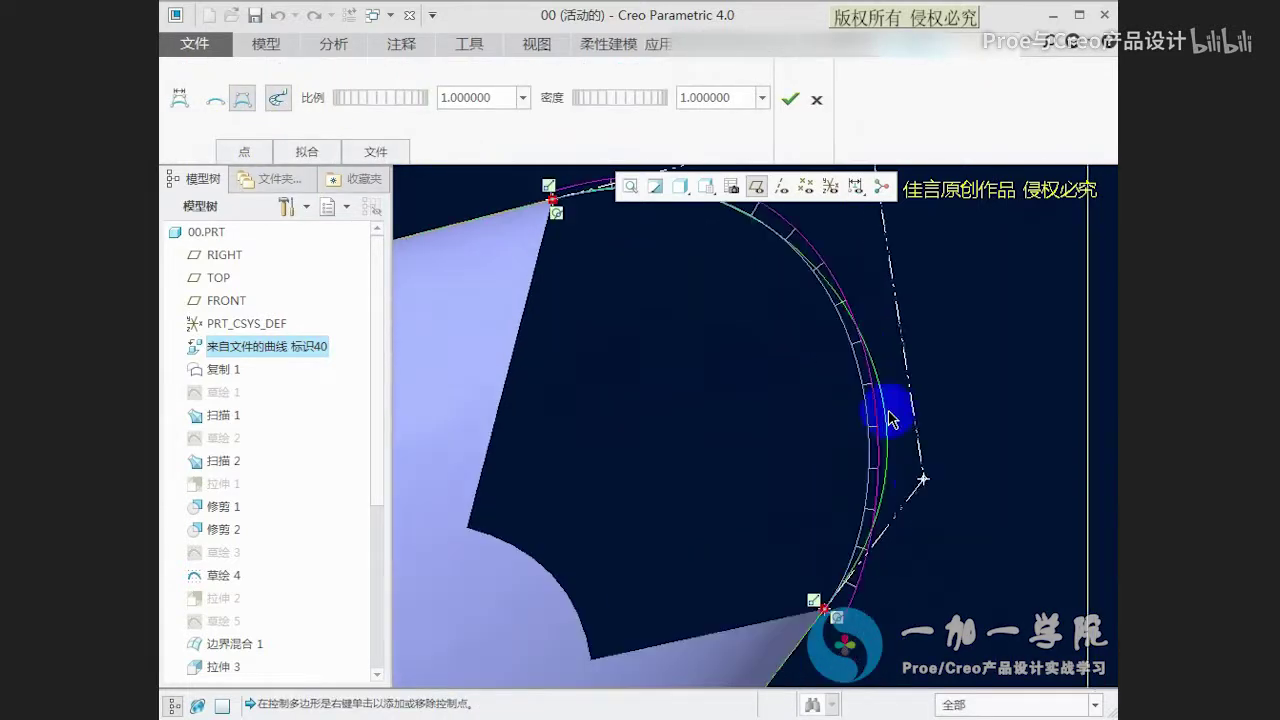
left_click_drag(927, 483, 1005, 430)
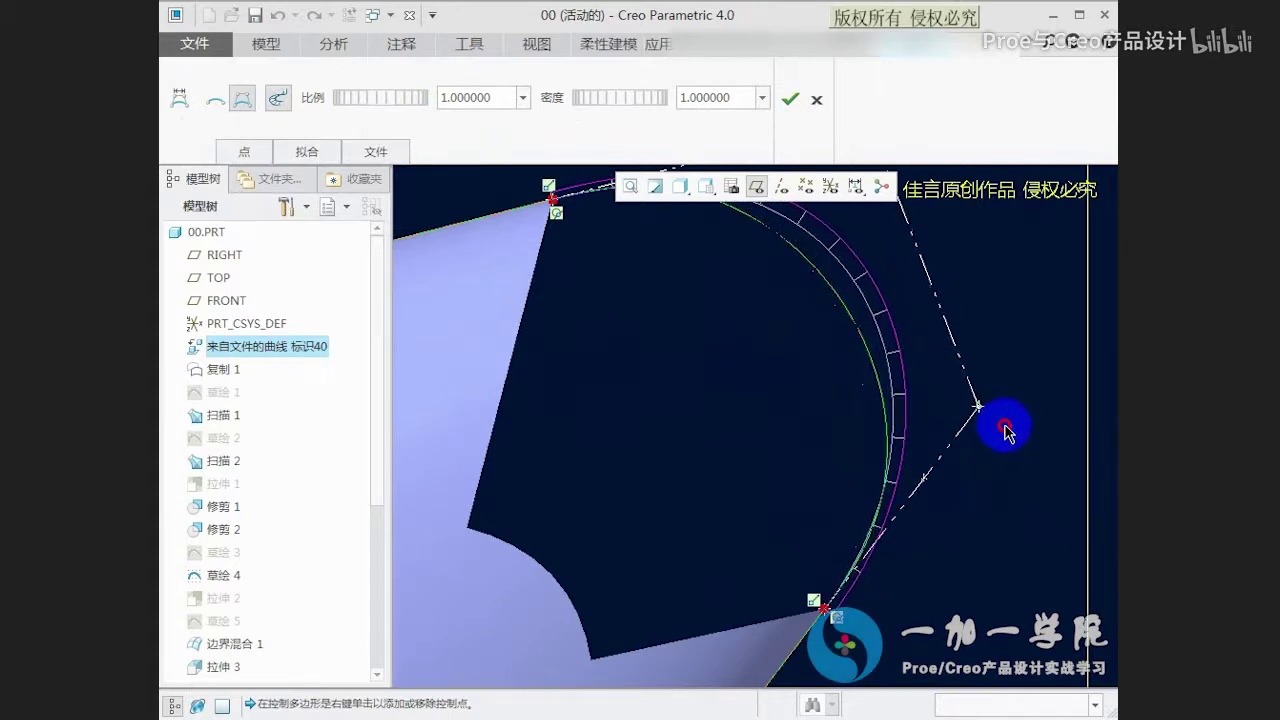
middle_click_drag(943, 443, 880, 486, "shift")
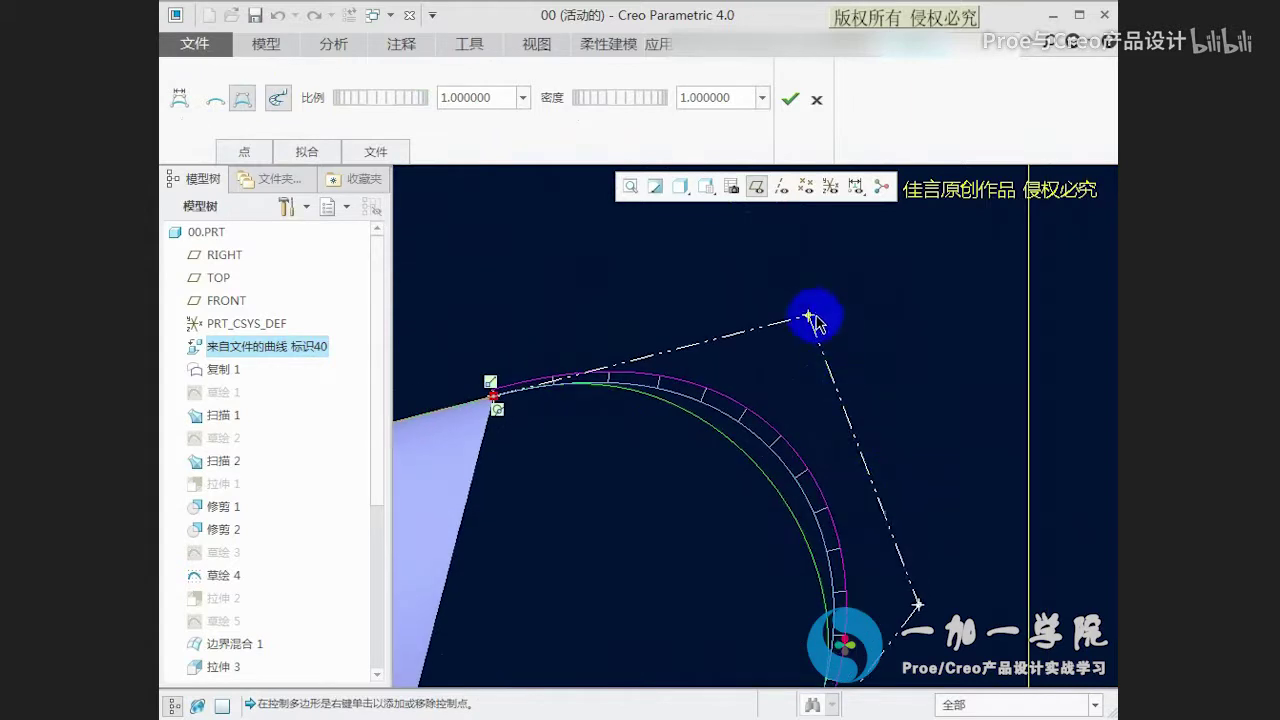
left_click_drag(810, 318, 757, 318)
middle_click(814, 380)
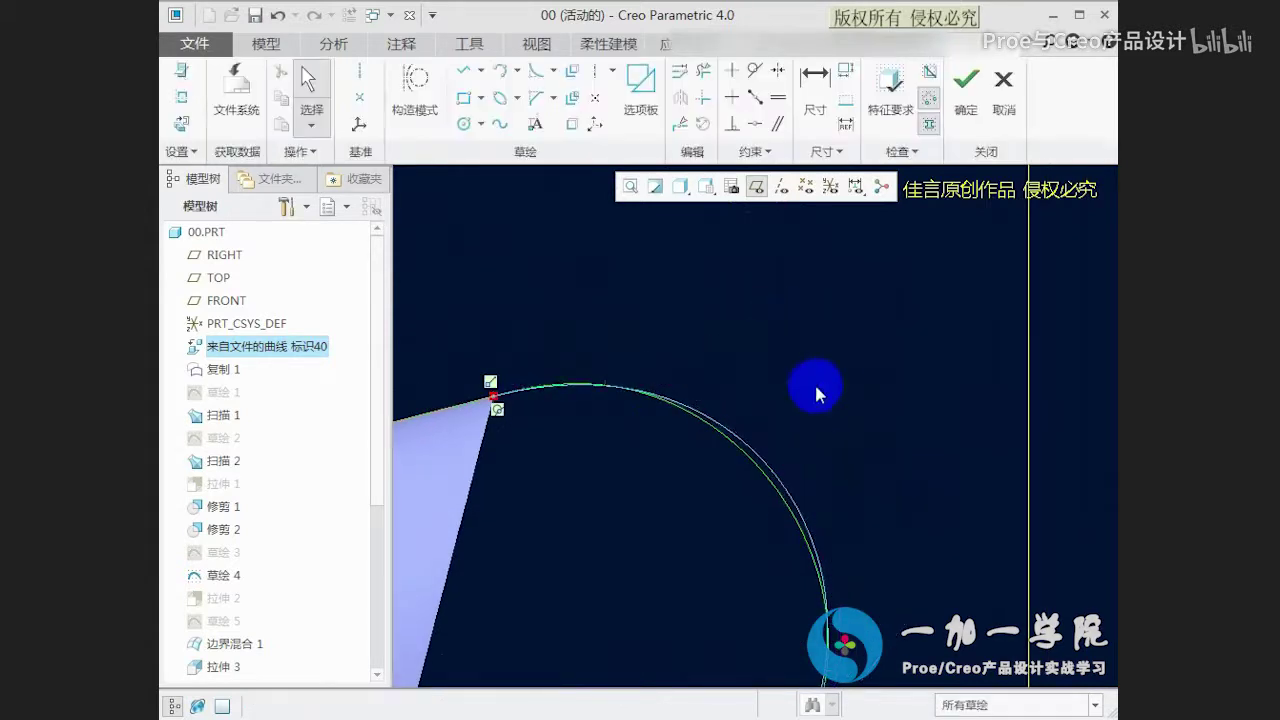
Step: Add a new point on the spline and move it onto the reference curve
double_click(778, 481)
left_click(803, 494)
scroll(769, 484, "down", 2)
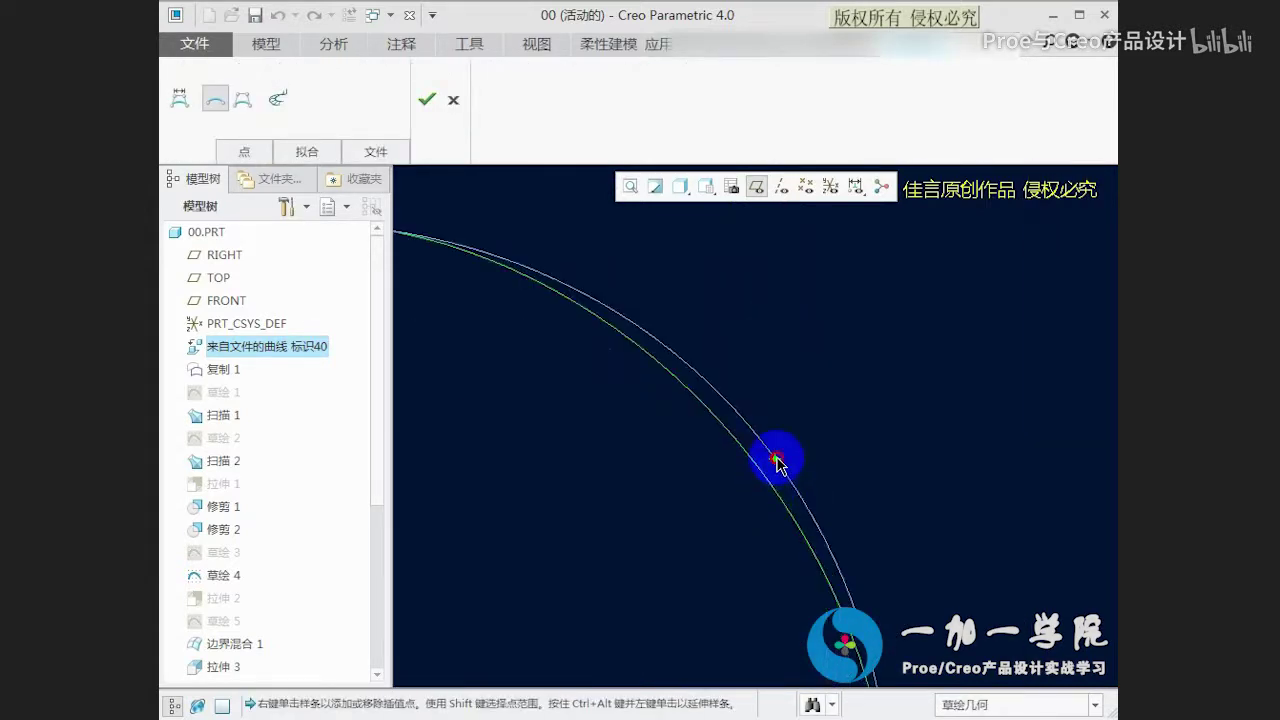
left_click_drag(778, 462, 760, 466)
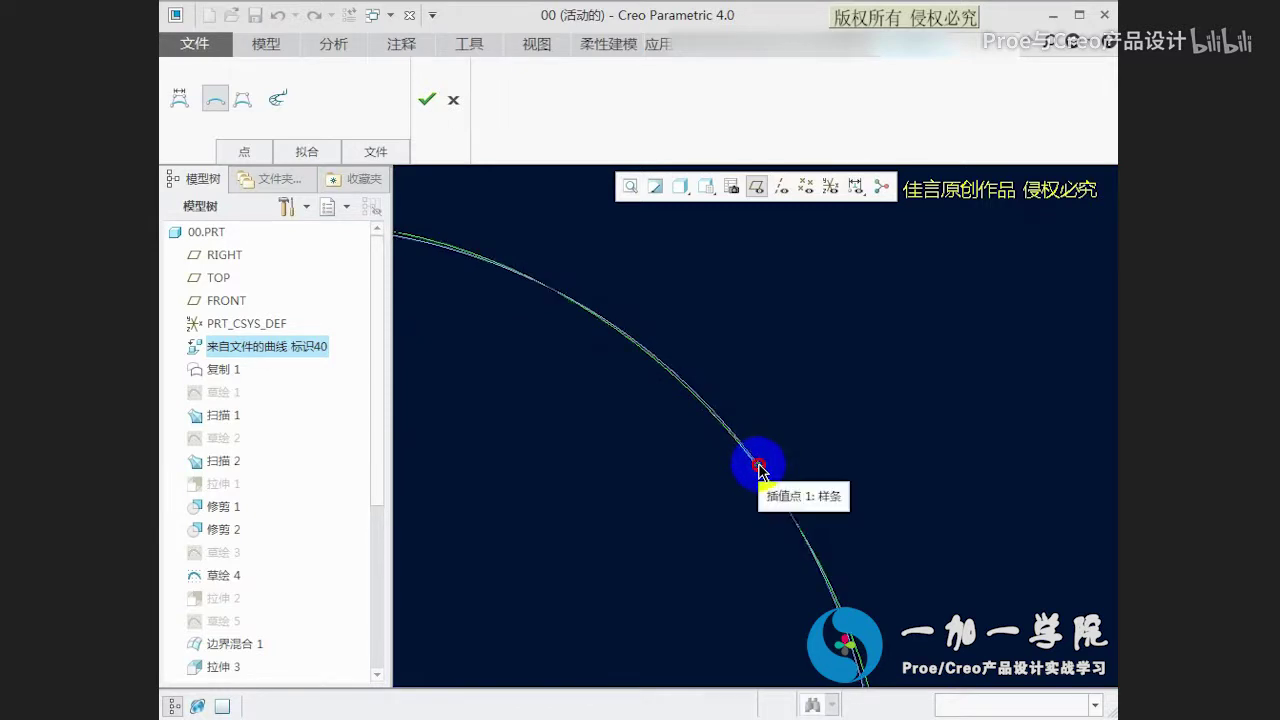
scroll(766, 457, "up", 2)
scroll(815, 488, "up", 2)
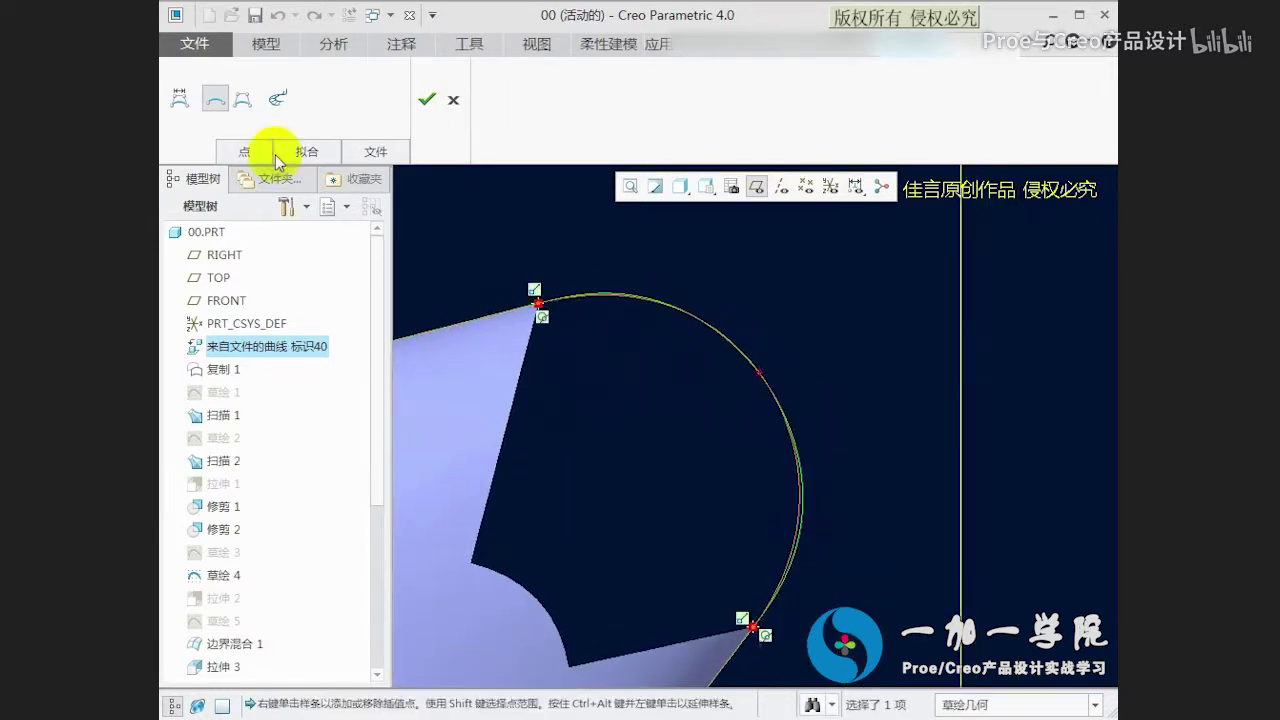
Step: Show the control polygon again and pull a vertex so the curve matches the green arc
left_click(242, 98)
scroll(782, 545, "down", 1)
scroll(781, 545, "down", 2)
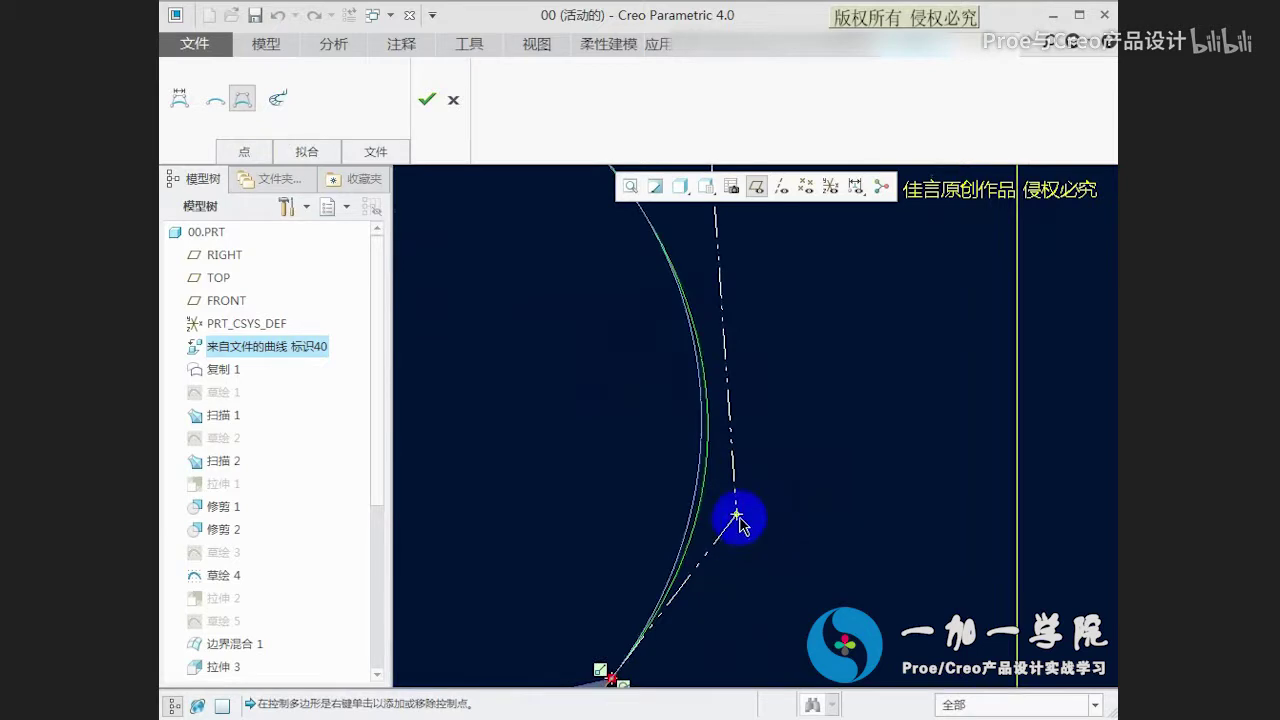
mouse_move(794, 557)
middle_mouse_down()
mouse_move(686, 409)
mouse_move(752, 305)
mouse_move(766, 377)
mouse_move(898, 405)
middle_mouse_up()
left_click_drag(908, 397, 894, 403)
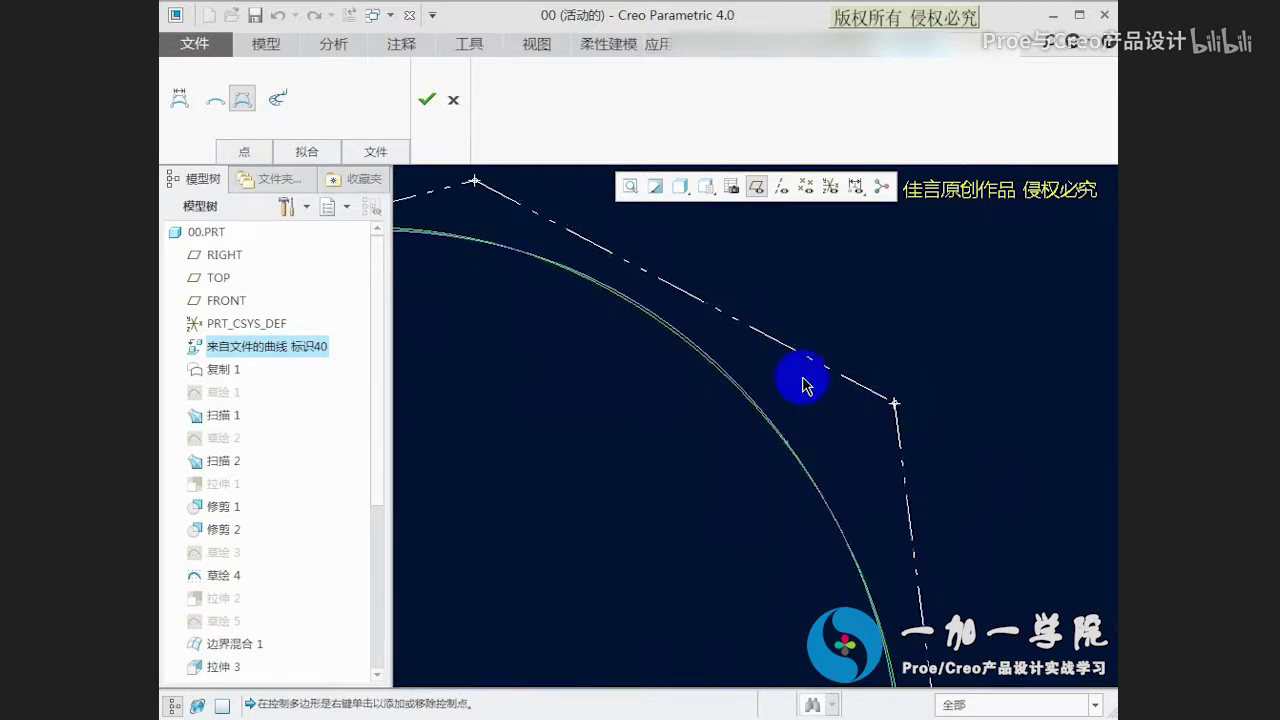
scroll(790, 440, "down", 5)
middle_click_drag(771, 491, 786, 443)
scroll(800, 535, "up", 6)
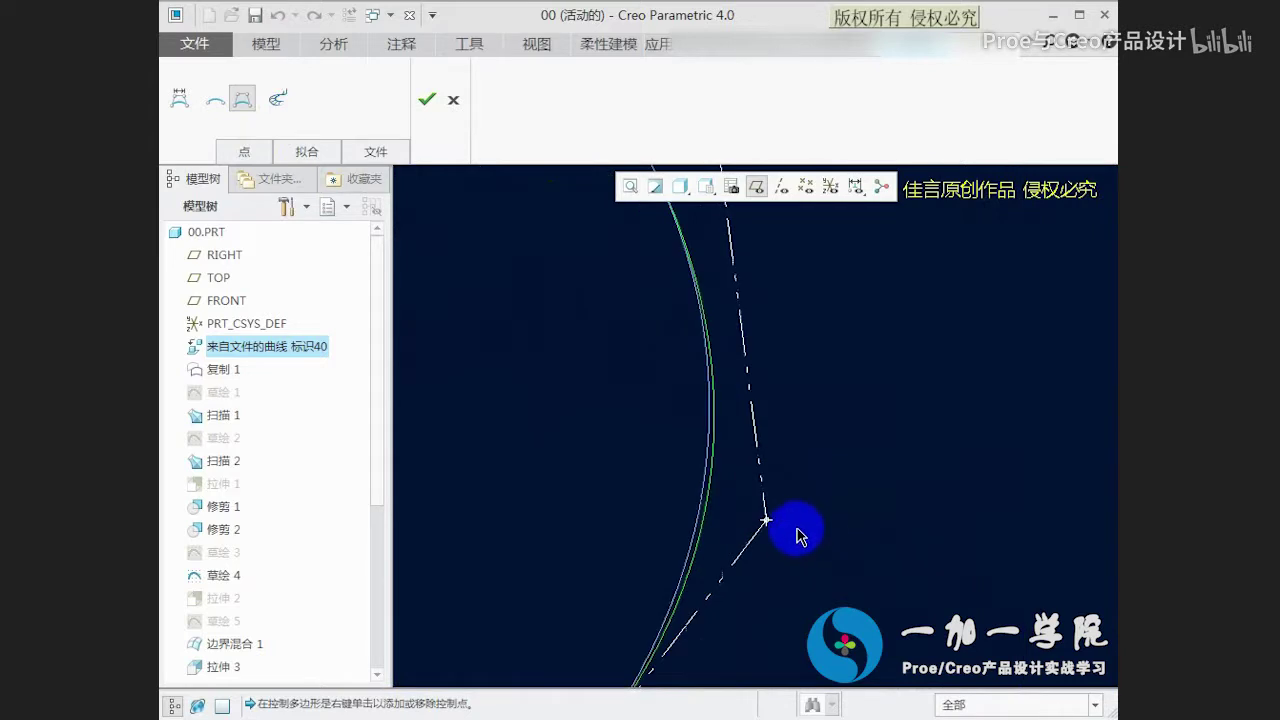
mouse_move(771, 560)
middle_mouse_down()
mouse_move(806, 537)
mouse_move(757, 398)
mouse_move(795, 410)
mouse_move(742, 425)
mouse_move(766, 523)
middle_mouse_up()
left_click_drag(509, 300, 759, 441)
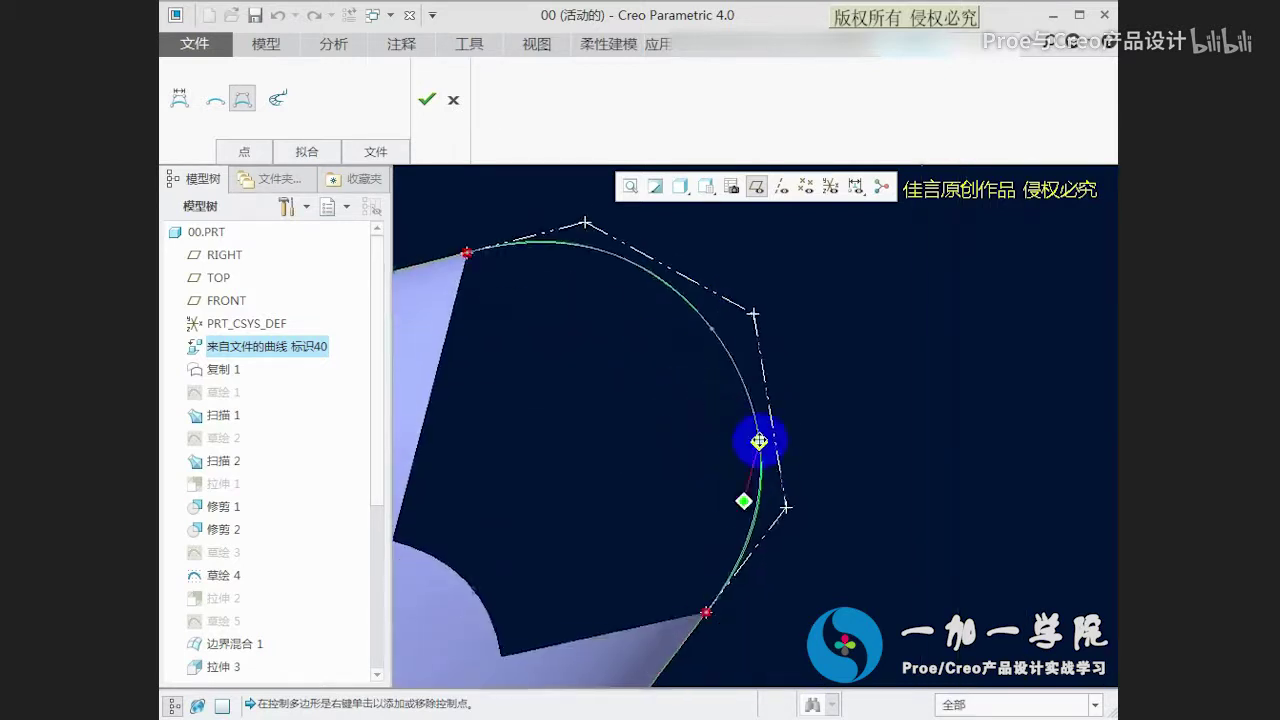
Step: Turn on the curvature comb for the reshaped curve
left_click(278, 97)
mouse_move(628, 349)
middle_mouse_down()
mouse_move(771, 529)
mouse_move(751, 343)
mouse_move(800, 418)
mouse_move(753, 367)
mouse_move(797, 390)
mouse_move(763, 423)
middle_mouse_up()
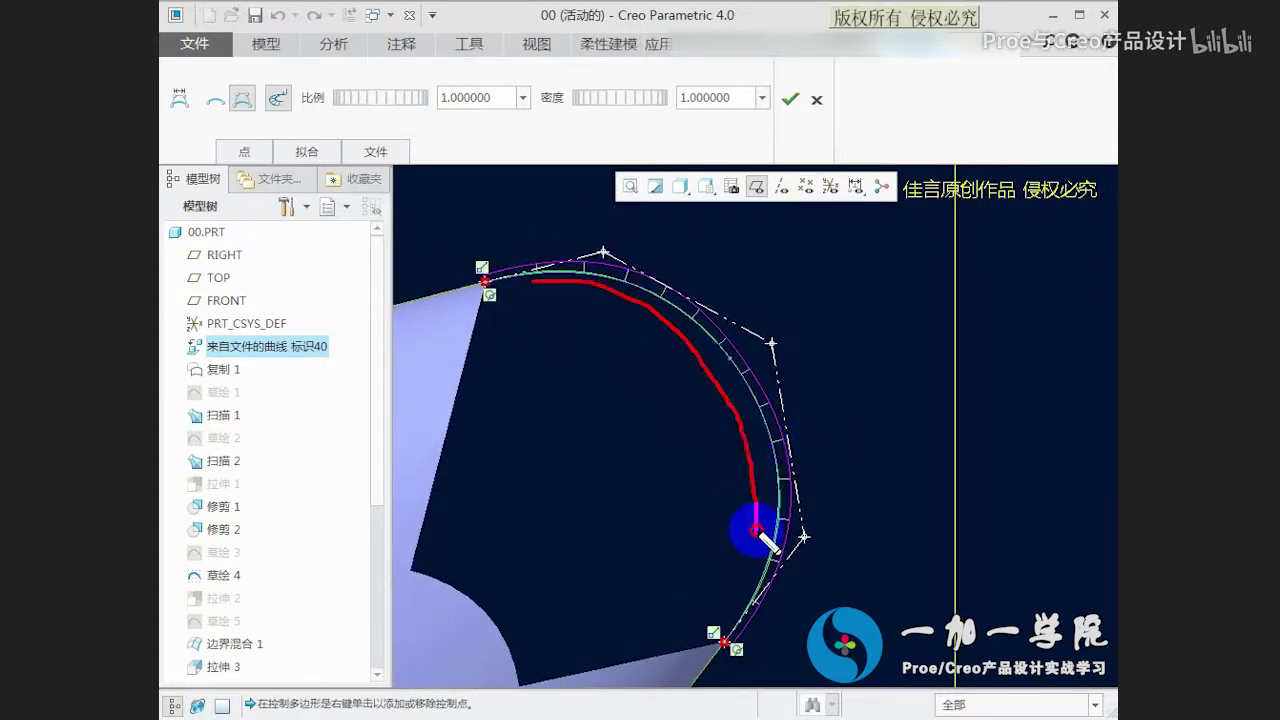
mouse_move(757, 594)
middle_mouse_down()
mouse_move(766, 560)
mouse_move(752, 492)
mouse_move(743, 500)
mouse_move(766, 500)
mouse_move(757, 443)
mouse_move(767, 473)
mouse_move(823, 466)
mouse_move(857, 423)
mouse_move(647, 322)
middle_mouse_up()
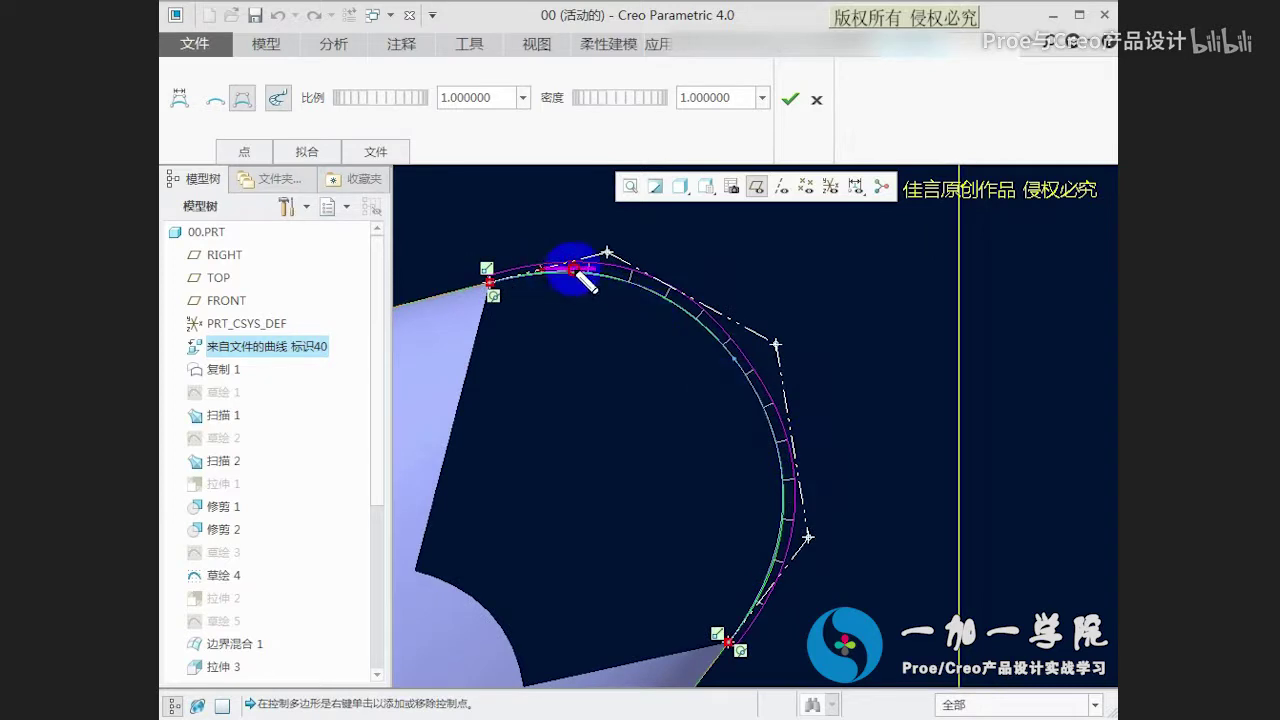
Step: Set the curvature comb scale to 10 and pan to inspect the comb
type("10")
scroll(748, 421, "up", 3)
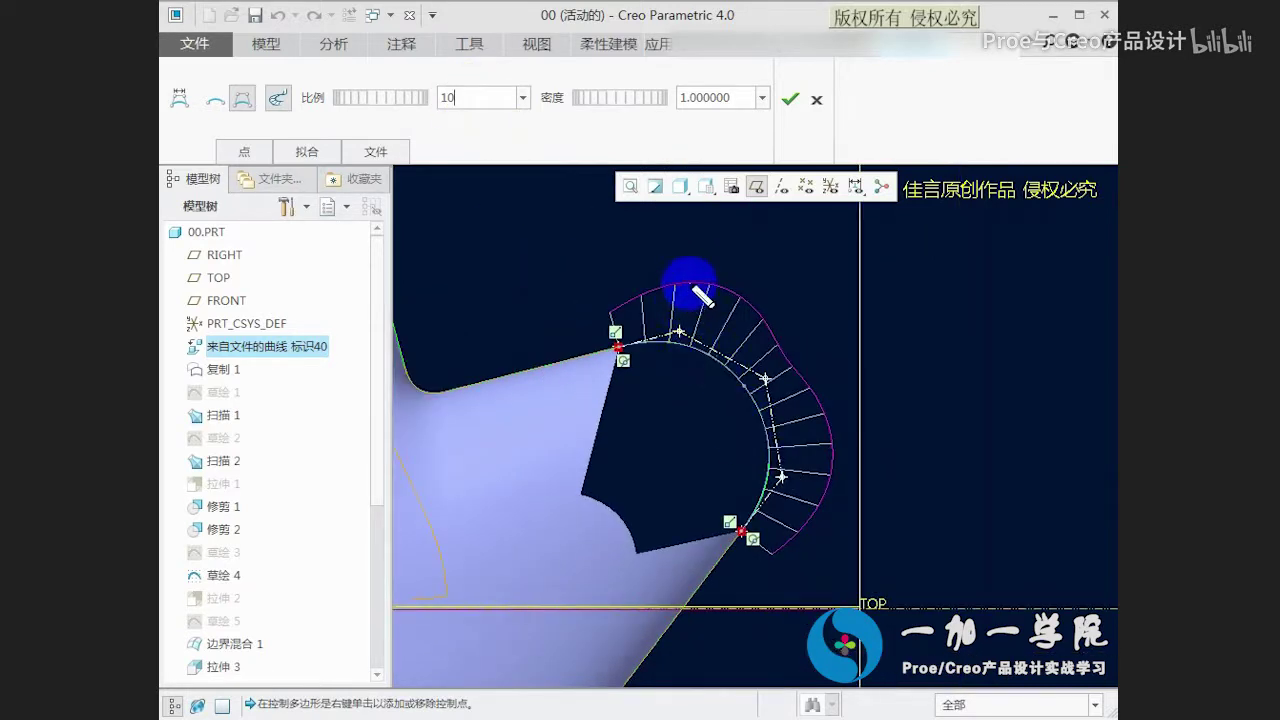
scroll(737, 380, "down", 3)
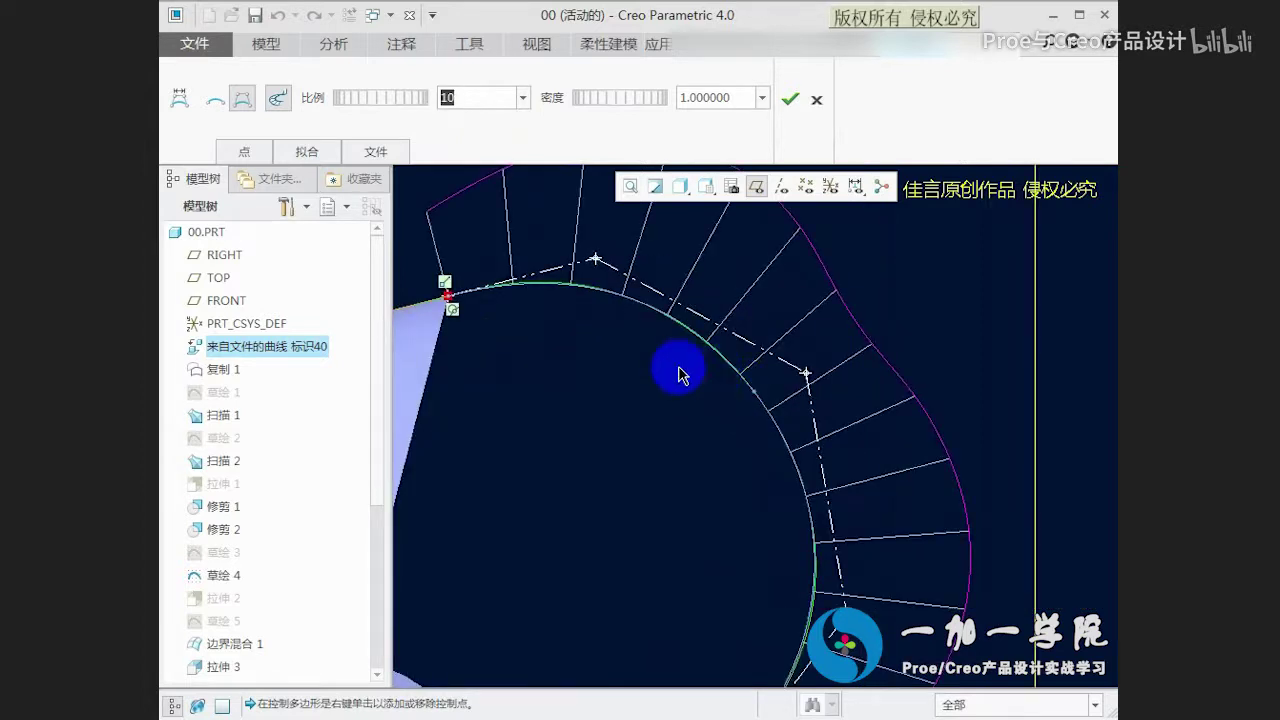
scroll(678, 374, "up", 1)
scroll(777, 408, "up", 1)
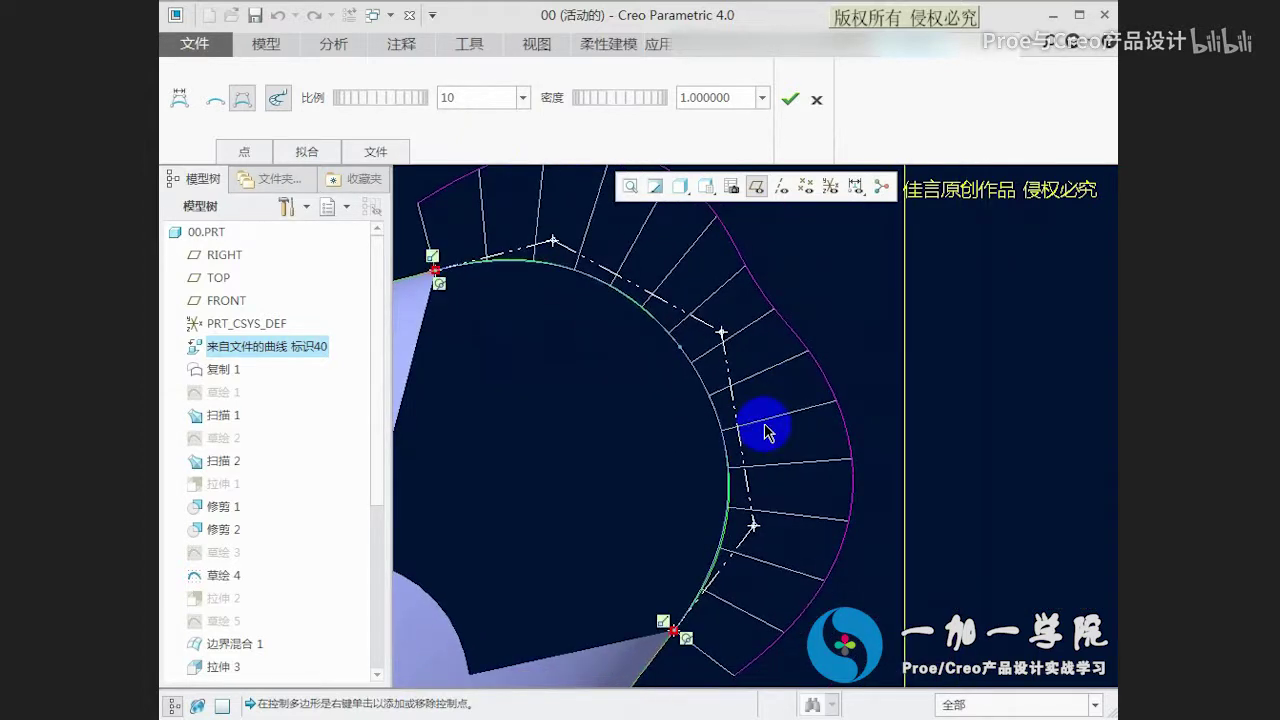
mouse_move(764, 432)
middle_mouse_down("shift")
mouse_move(766, 449)
mouse_move(787, 455)
middle_mouse_up("shift")
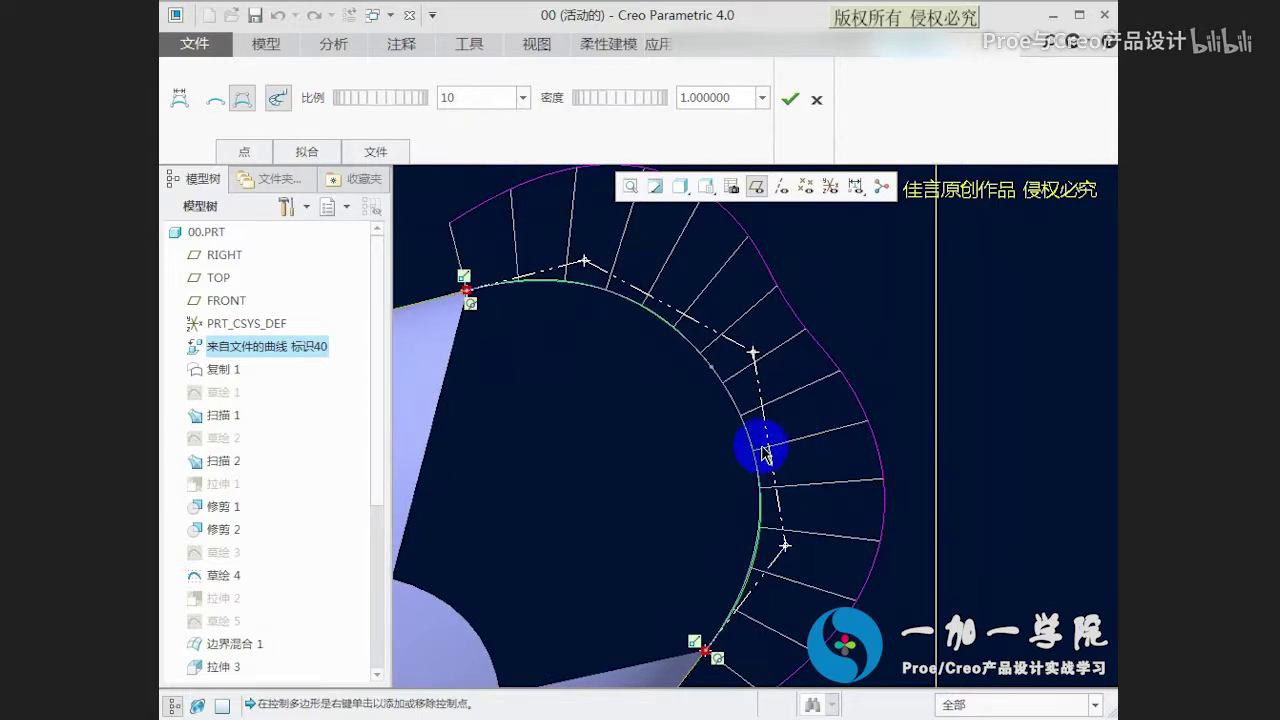
middle_click_drag(618, 457, 668, 410, "shift")
Step: Accept the reshaped style curve and finish the sketch
scroll(678, 428, "up", 2)
left_click(790, 99)
left_click(965, 88)
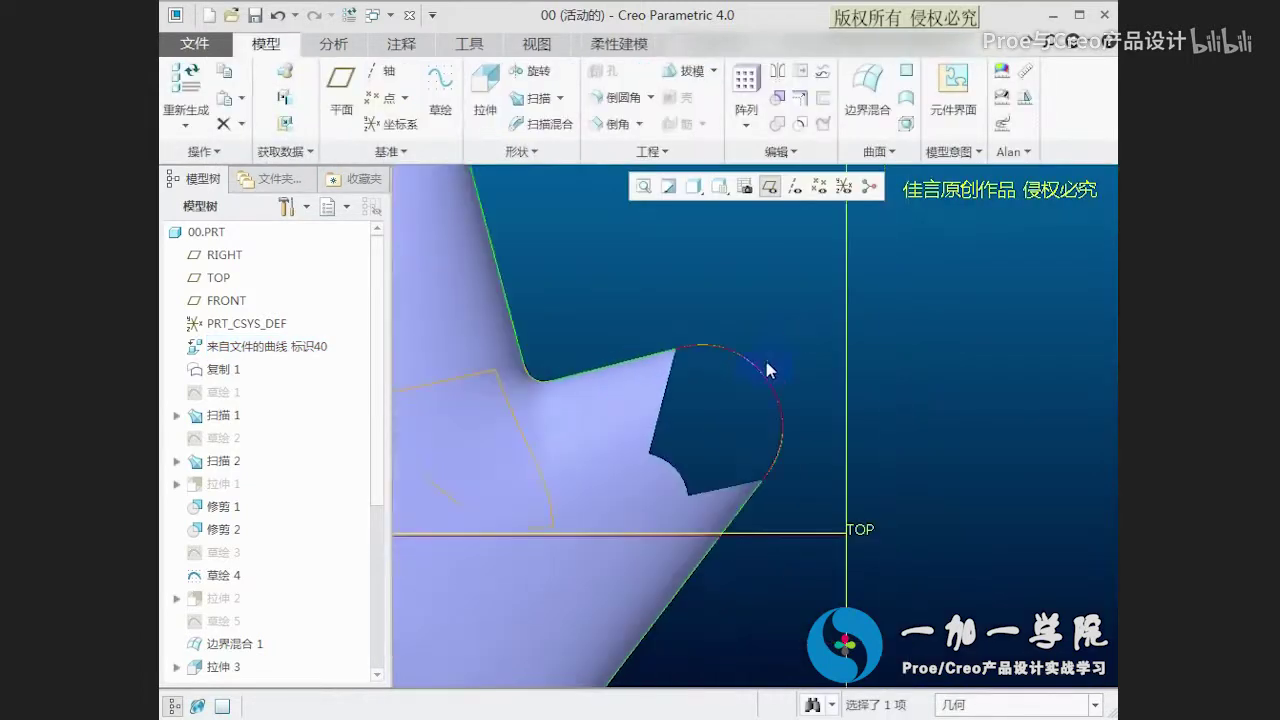
Step: Start a boundary blend using the sketched arc and opposite notch edge as first-direction chains
left_click(880, 100)
scroll(682, 490, "down", 2)
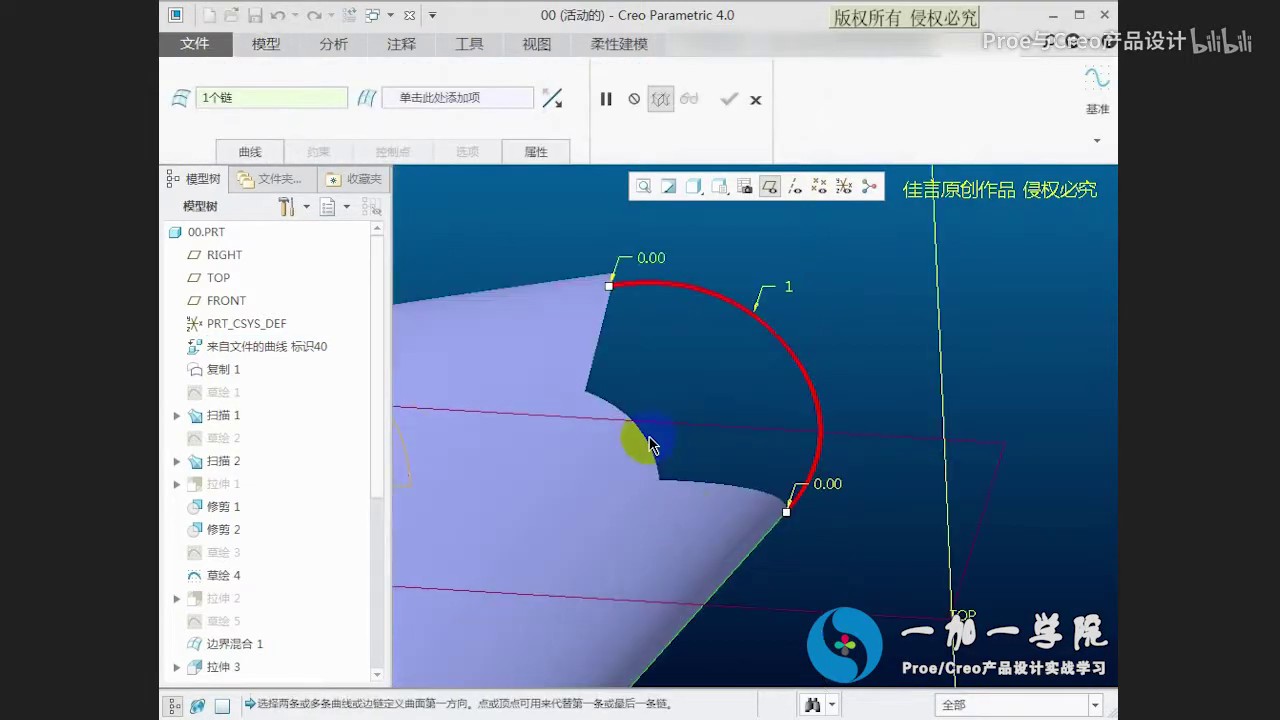
left_click(650, 445, "ctrl")
scroll(771, 271, "down", 1)
Step: Pick the notch's left edge and the bottom edge as second-direction chains
right_click(772, 271)
left_click(837, 305)
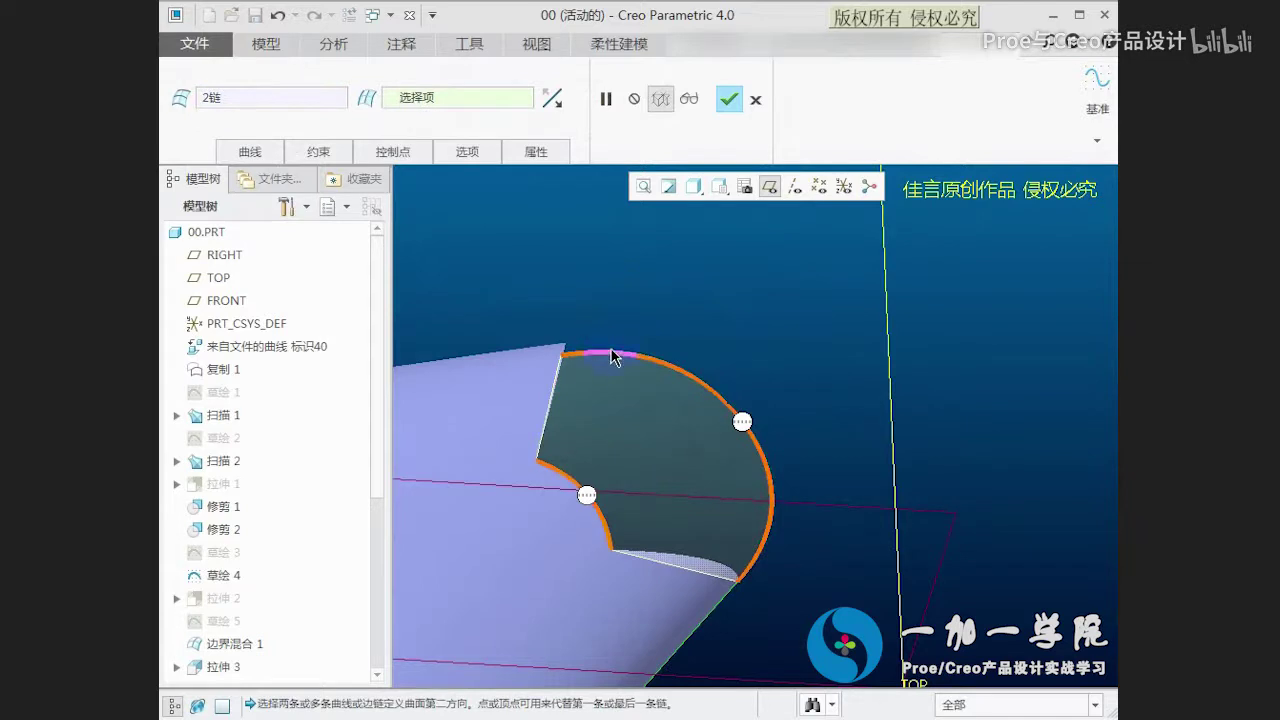
left_click(560, 375)
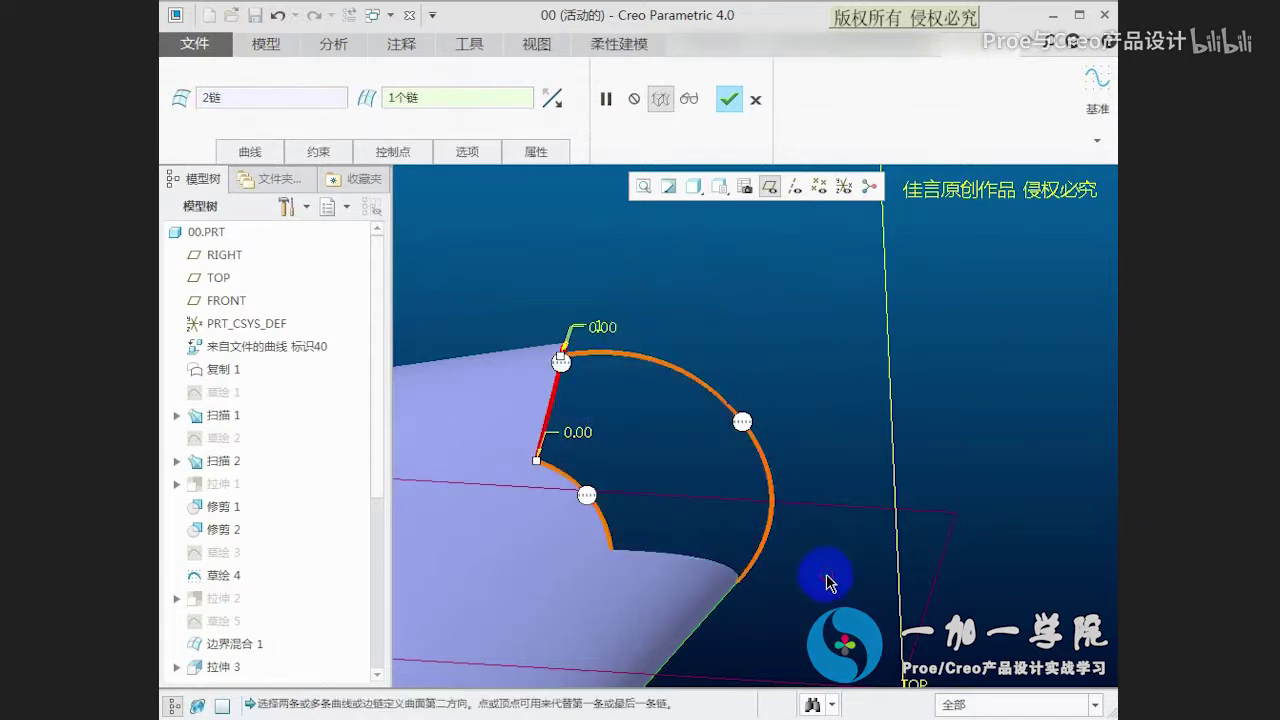
left_click(710, 573, "ctrl")
scroll(708, 565, "down", 1)
scroll(704, 544, "down", 2)
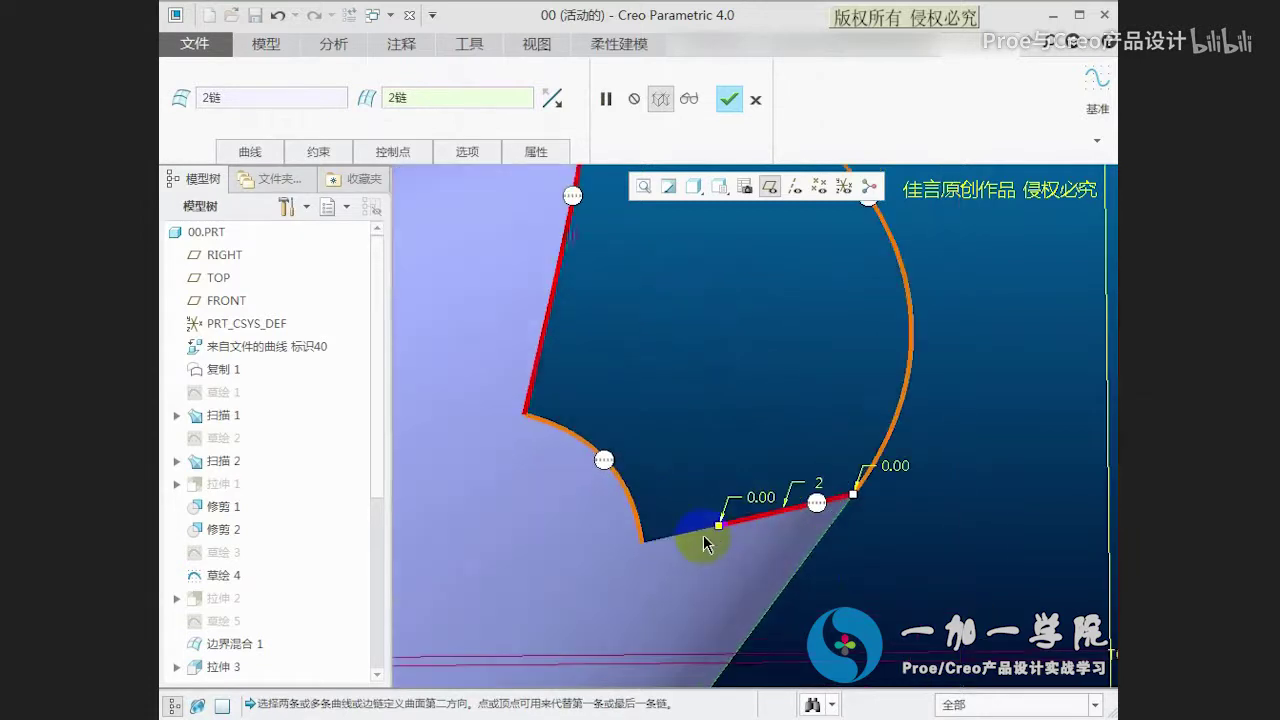
middle_click_drag(707, 537, 700, 530)
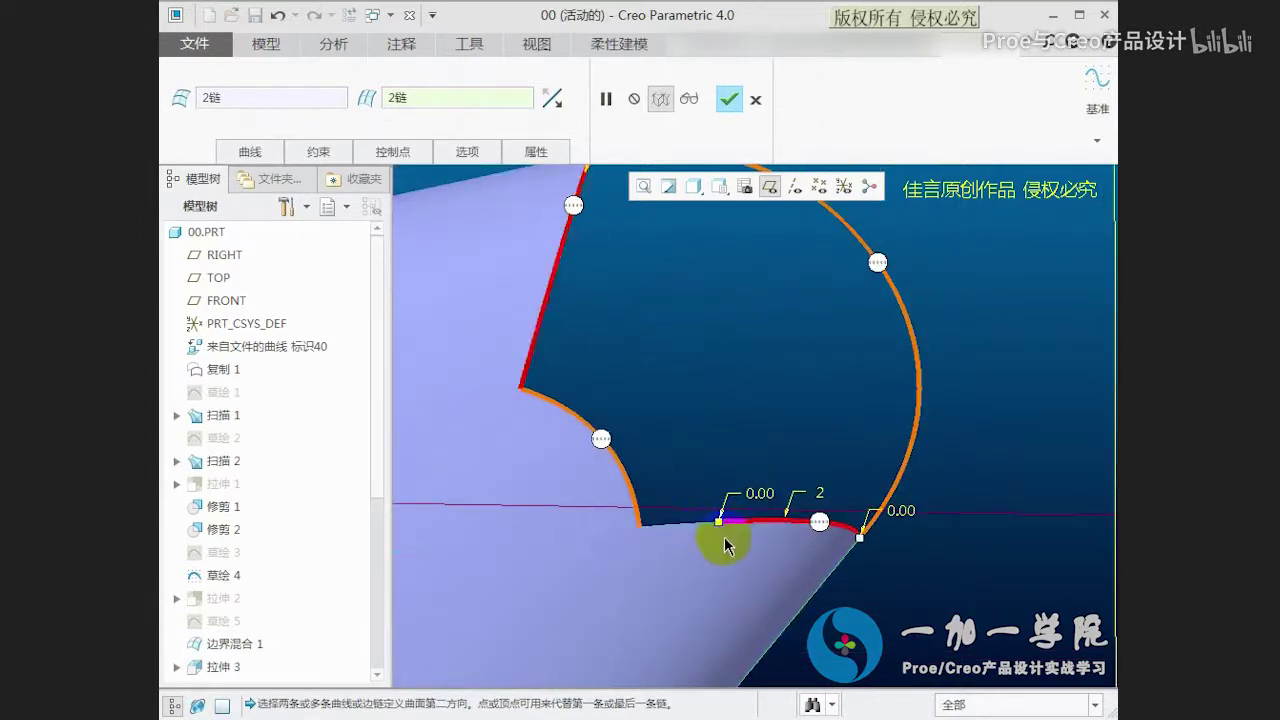
middle_click_drag(705, 539, 676, 556)
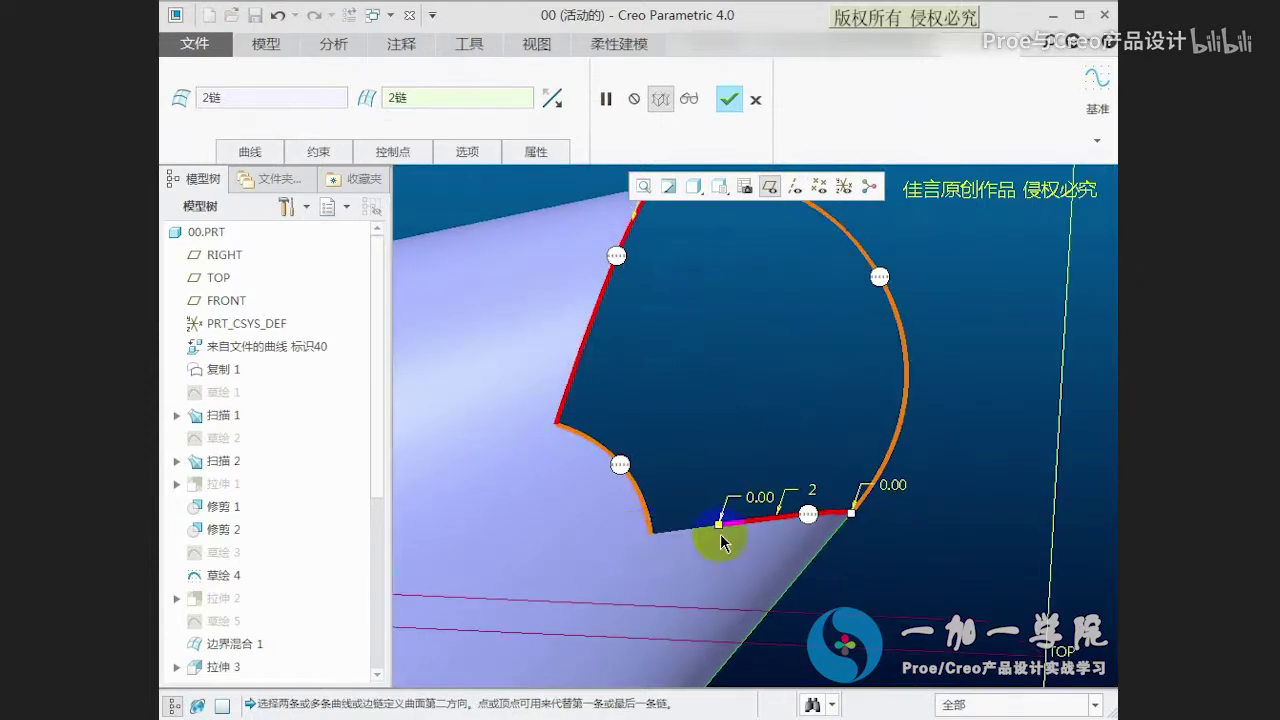
Step: Remove and re-add the bottom edge chain, then complete the blend, which fails to regenerate
left_click(785, 527, "ctrl")
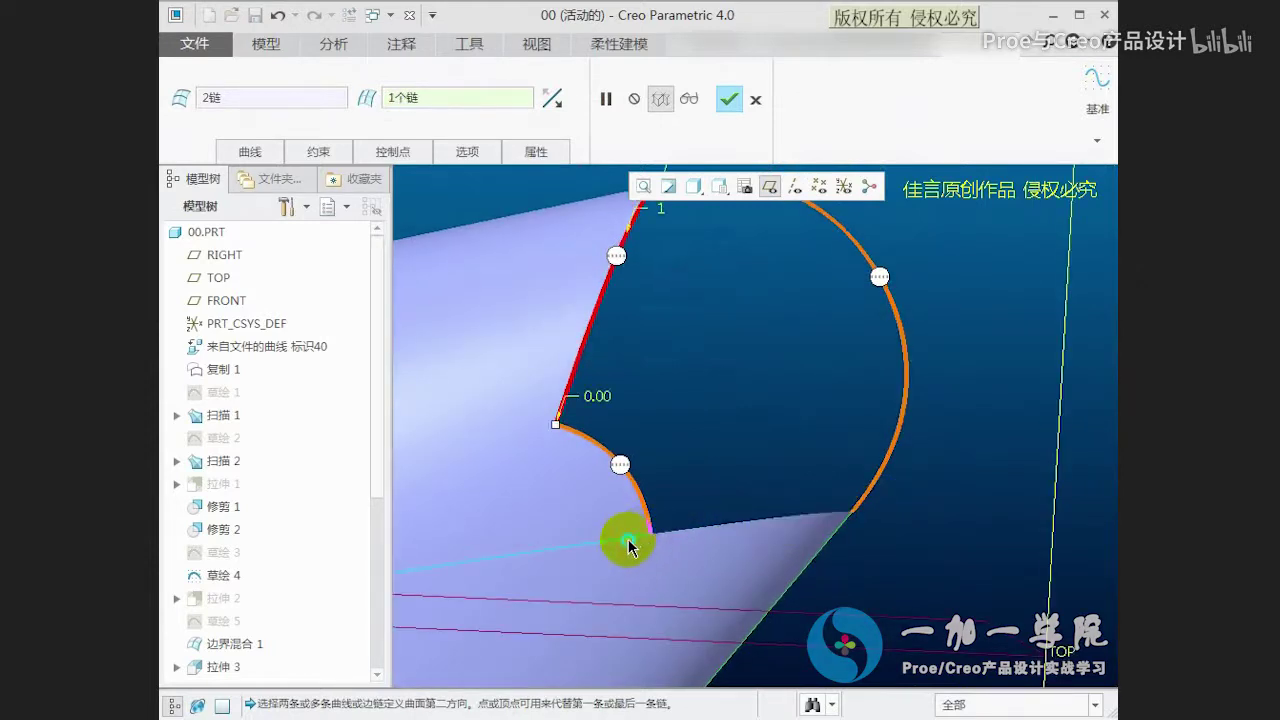
mouse_move(630, 548)
middle_mouse_down()
mouse_move(769, 551)
mouse_move(809, 517)
mouse_move(766, 509)
mouse_move(781, 515)
middle_mouse_up()
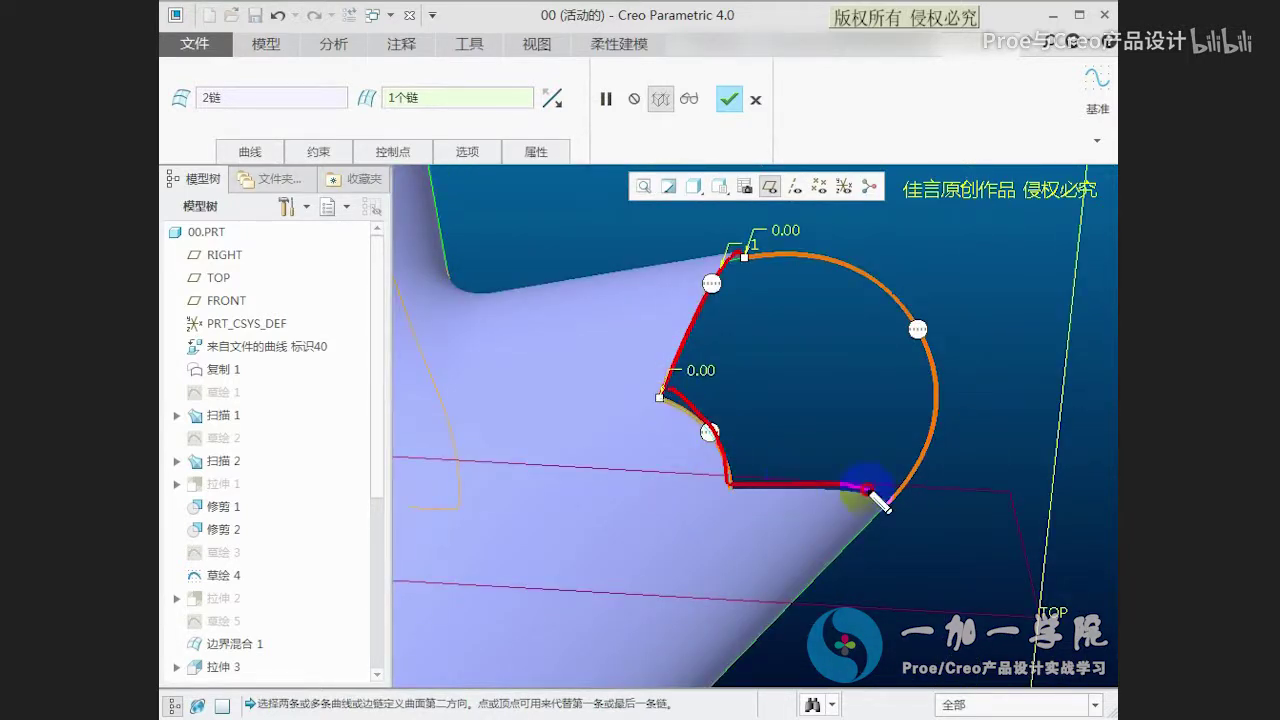
middle_click_drag(880, 503, 843, 500)
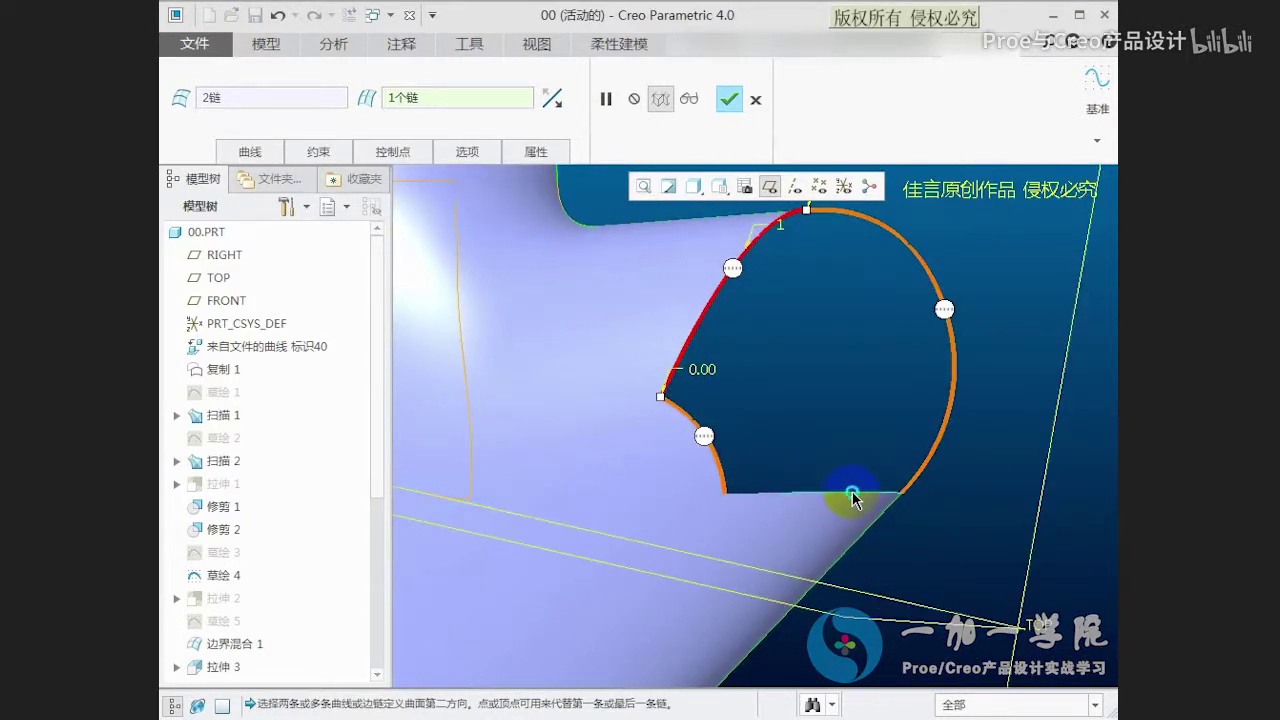
mouse_move(853, 494)
middle_mouse_down()
mouse_move(784, 482)
mouse_move(726, 432)
middle_mouse_up()
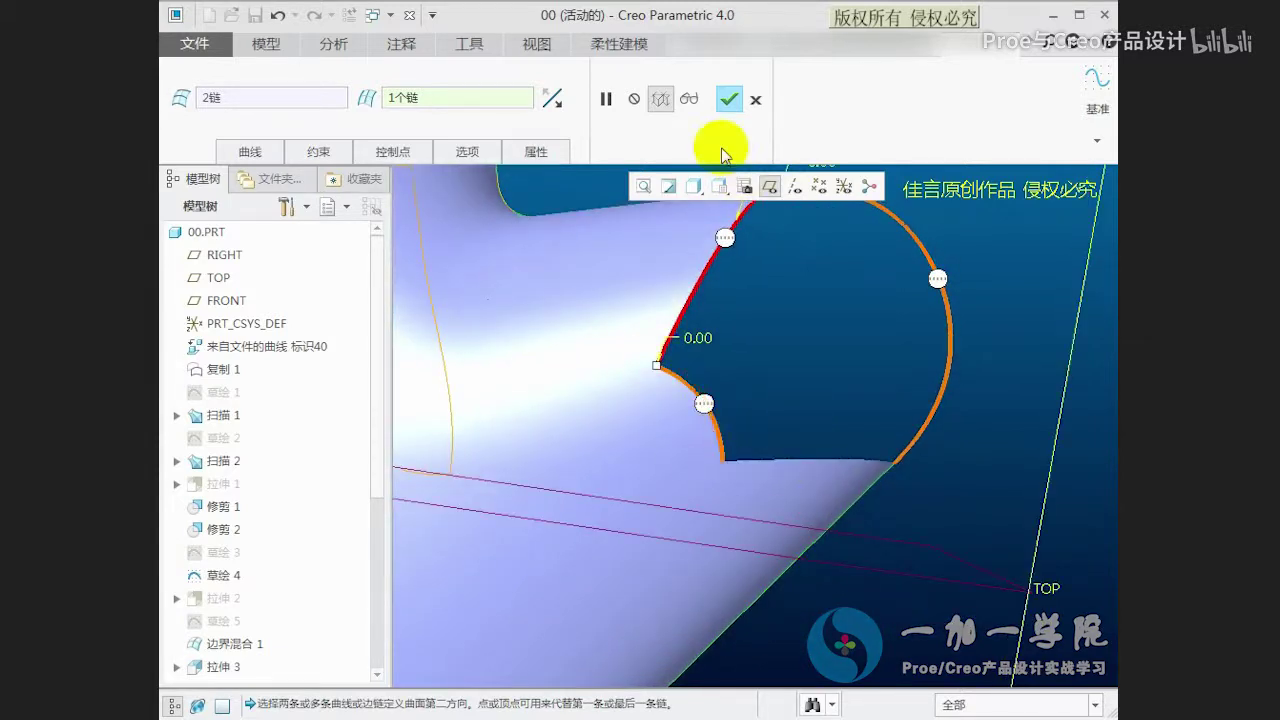
left_click(858, 470, "ctrl")
middle_click_drag(851, 466, 796, 513)
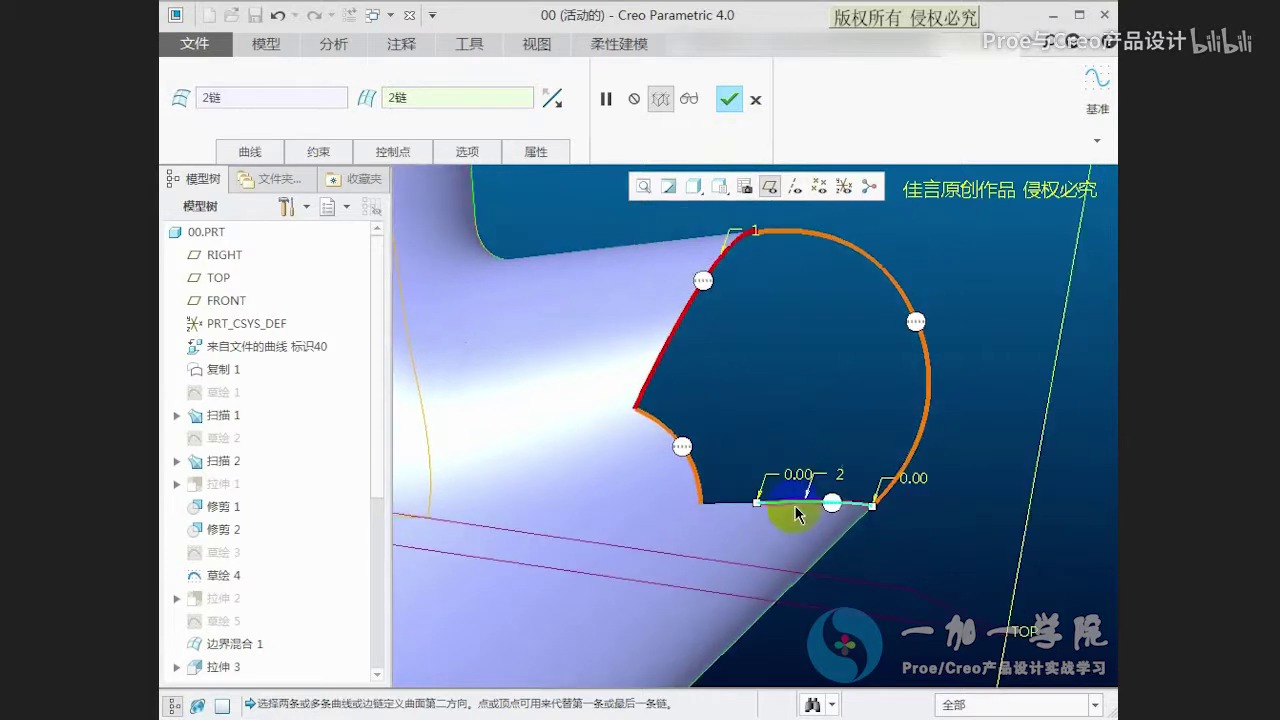
left_click(729, 99)
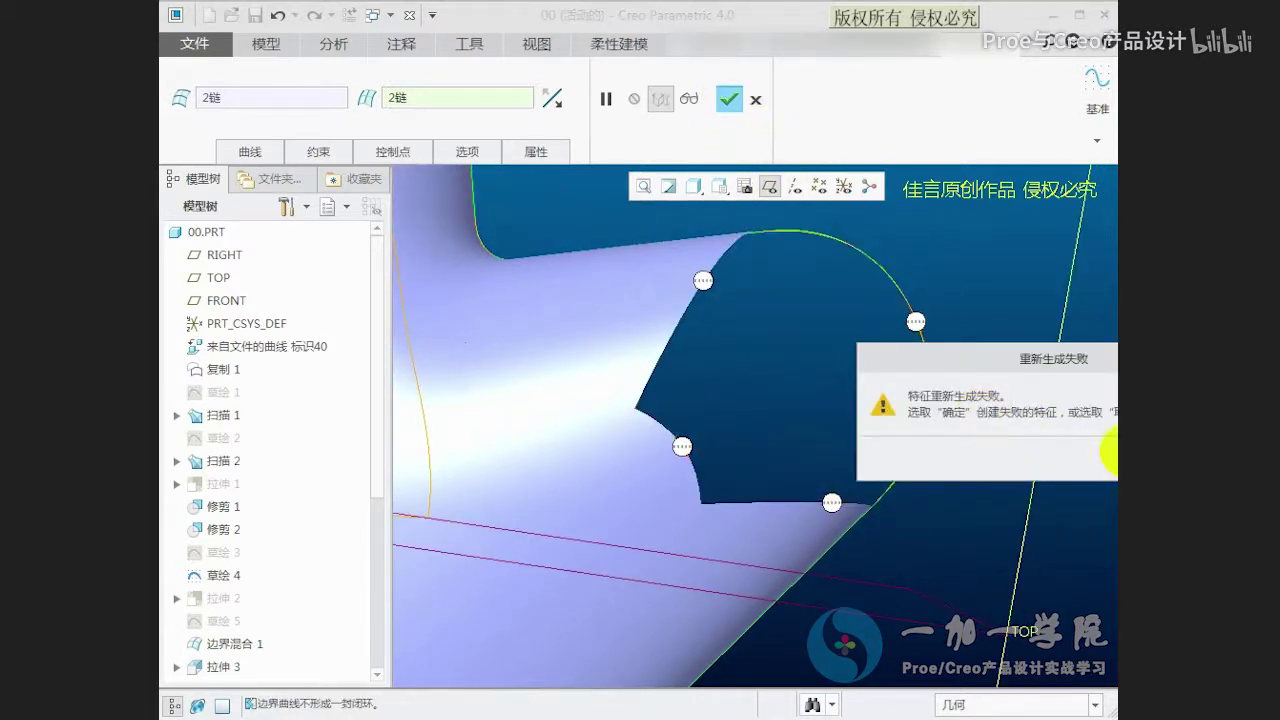
Step: Accept the failed blend and roll the model back to before Boundary Blend 4
left_click(1110, 445)
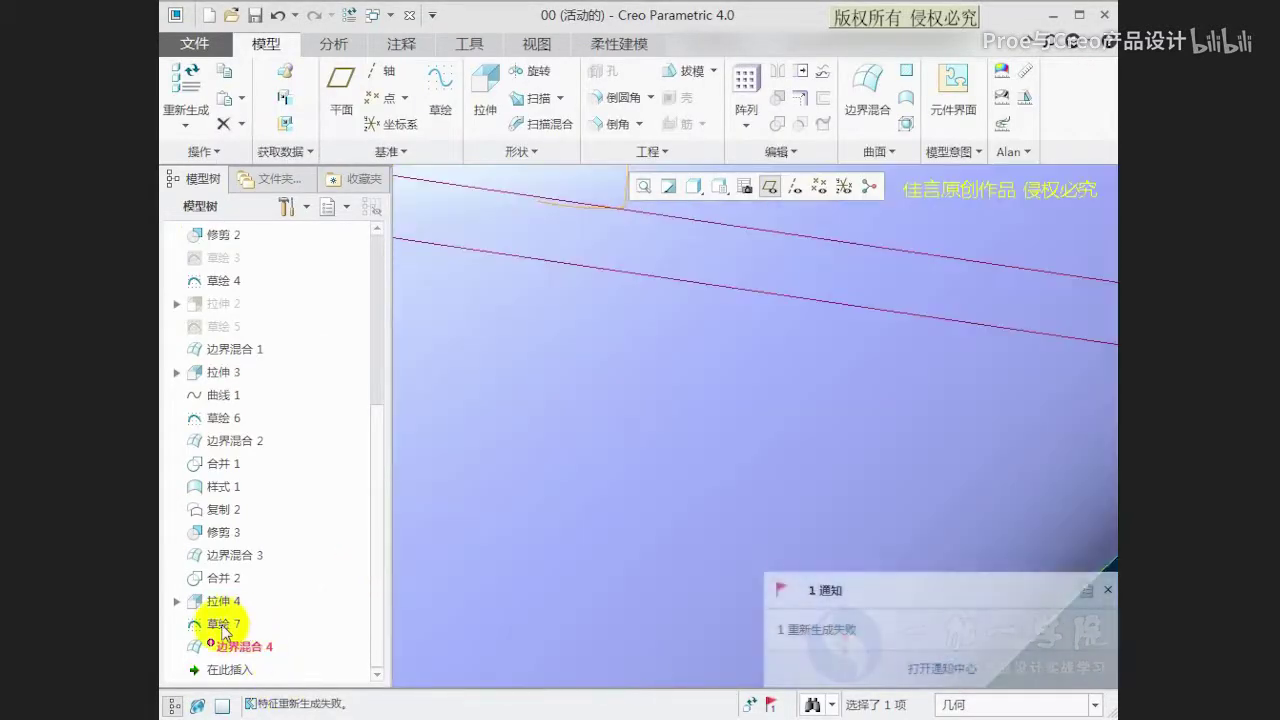
right_click(220, 623)
left_click(292, 402)
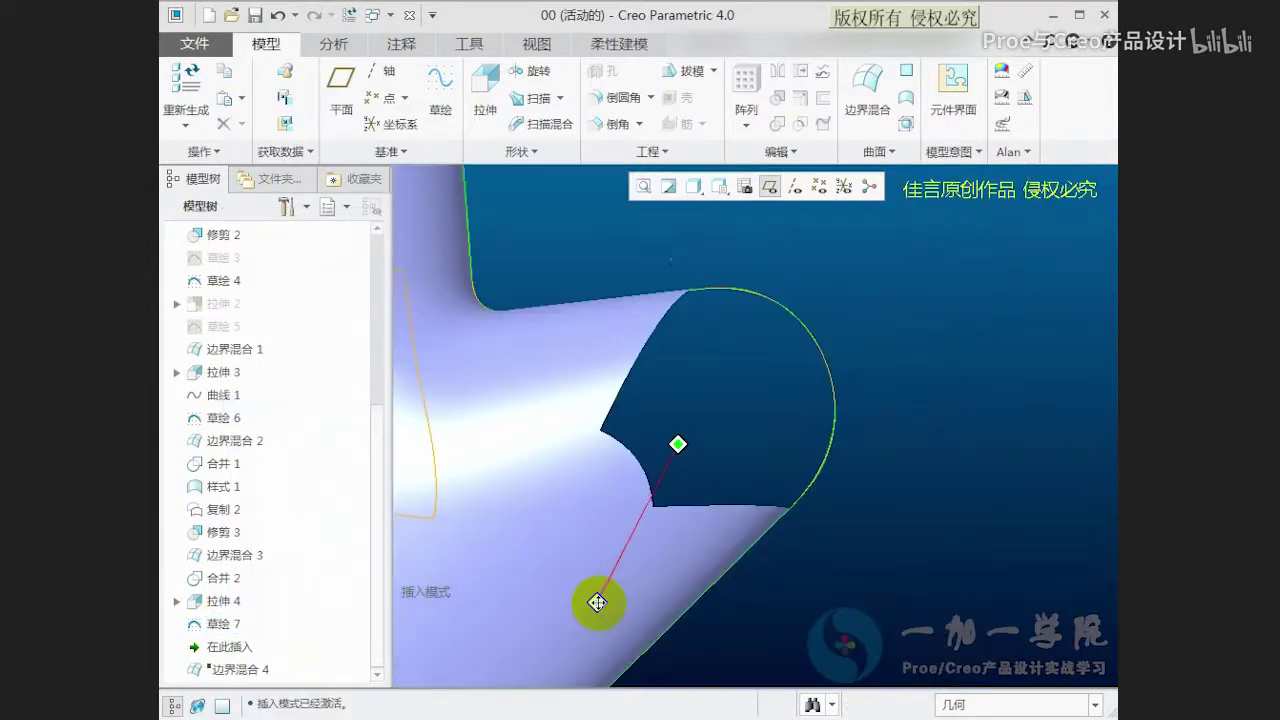
Step: Copy the notch's bottom edge as an approximate curve and roll forward past Boundary Blend 4
key("ctrl+v")
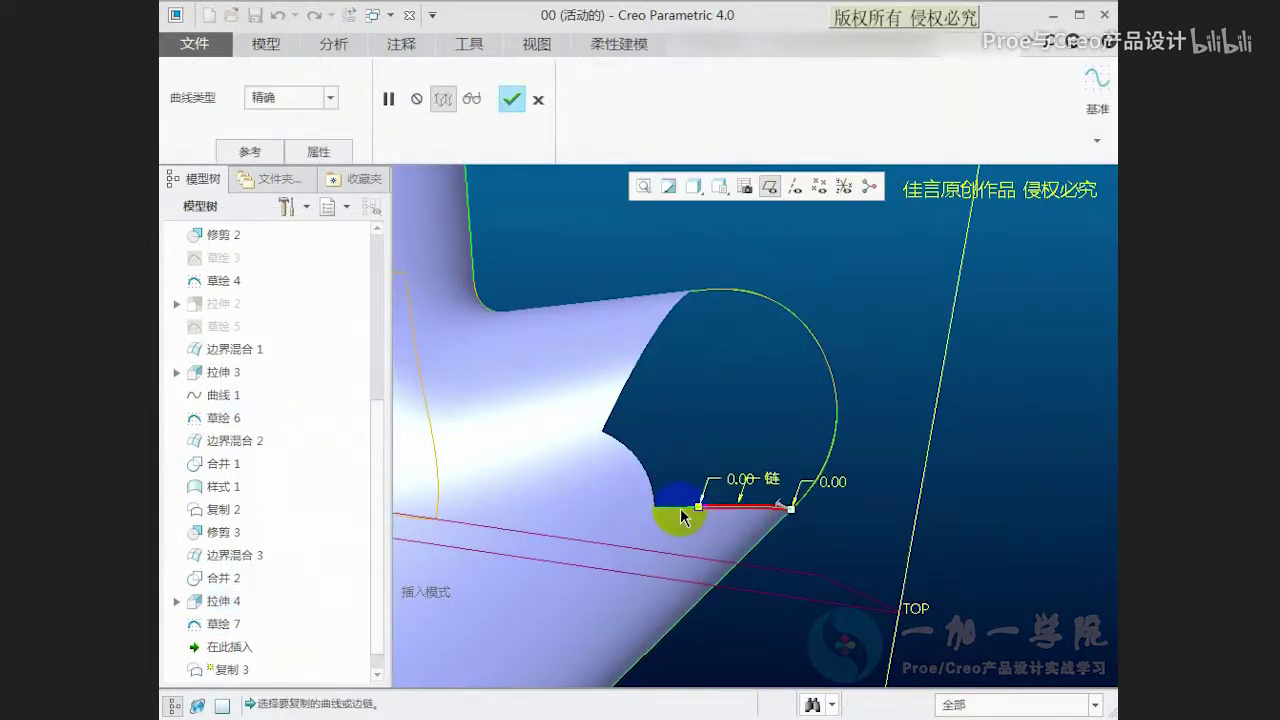
middle_click_drag(680, 514, 586, 457)
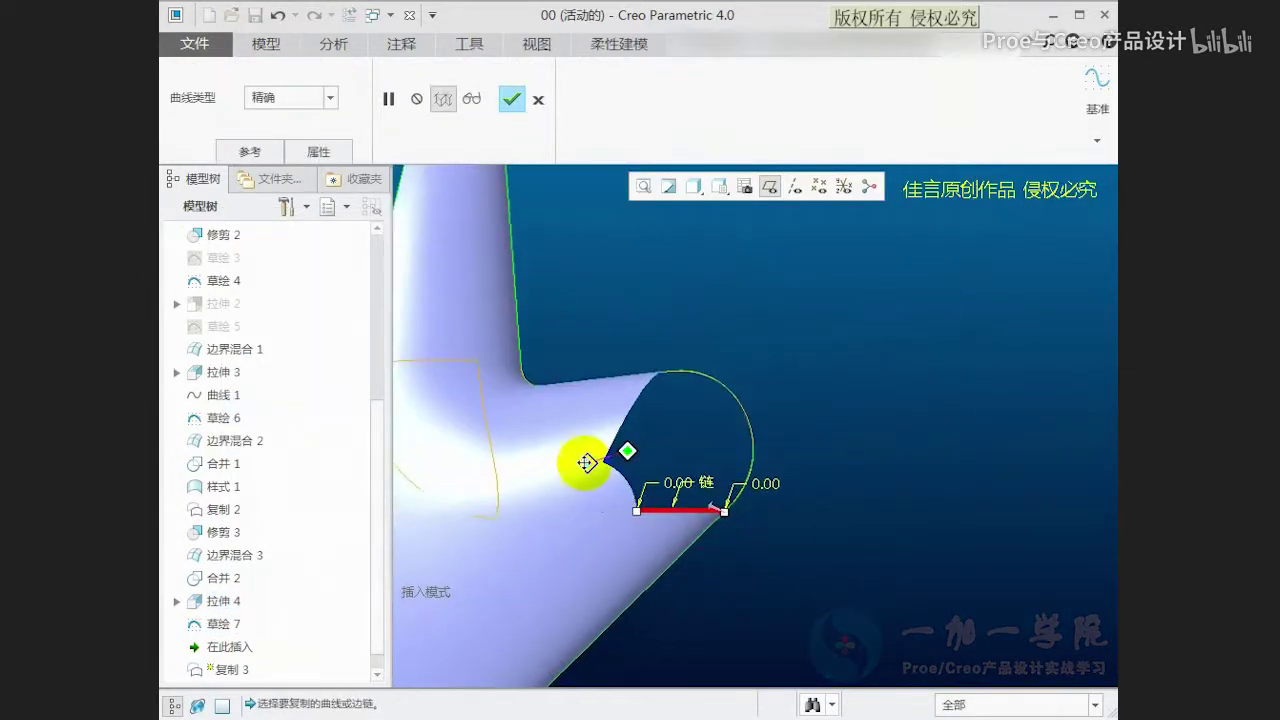
left_click(289, 93)
left_click(275, 131)
middle_click(748, 423)
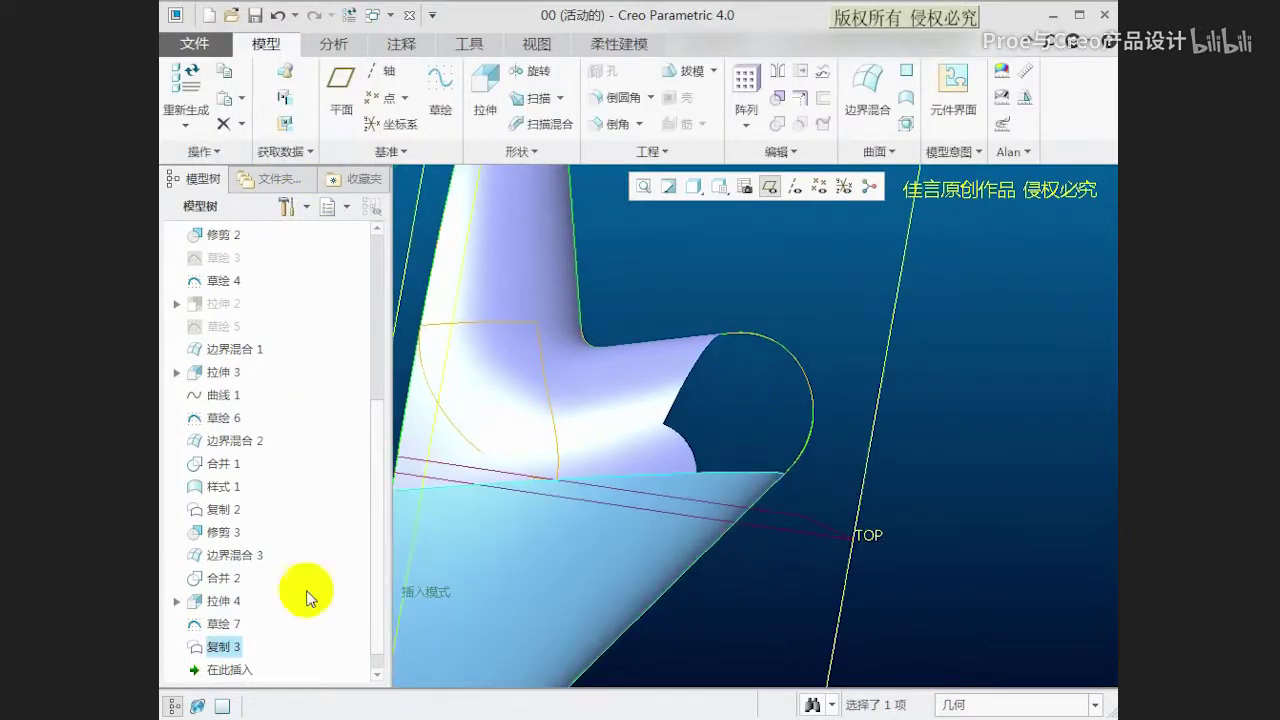
left_click_drag(229, 669, 229, 676)
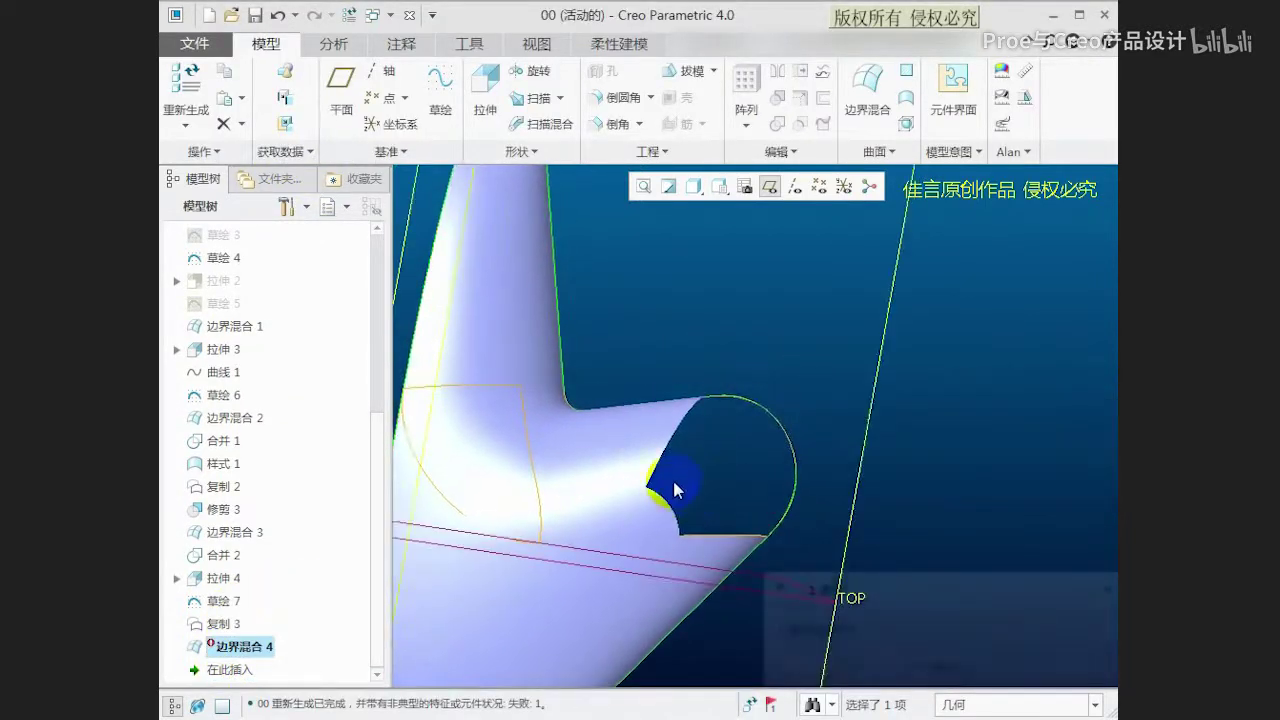
Step: Redefine Boundary Blend 4, replacing its bottom second-direction chain with the copied curve
left_click(240, 647)
left_click(252, 563)
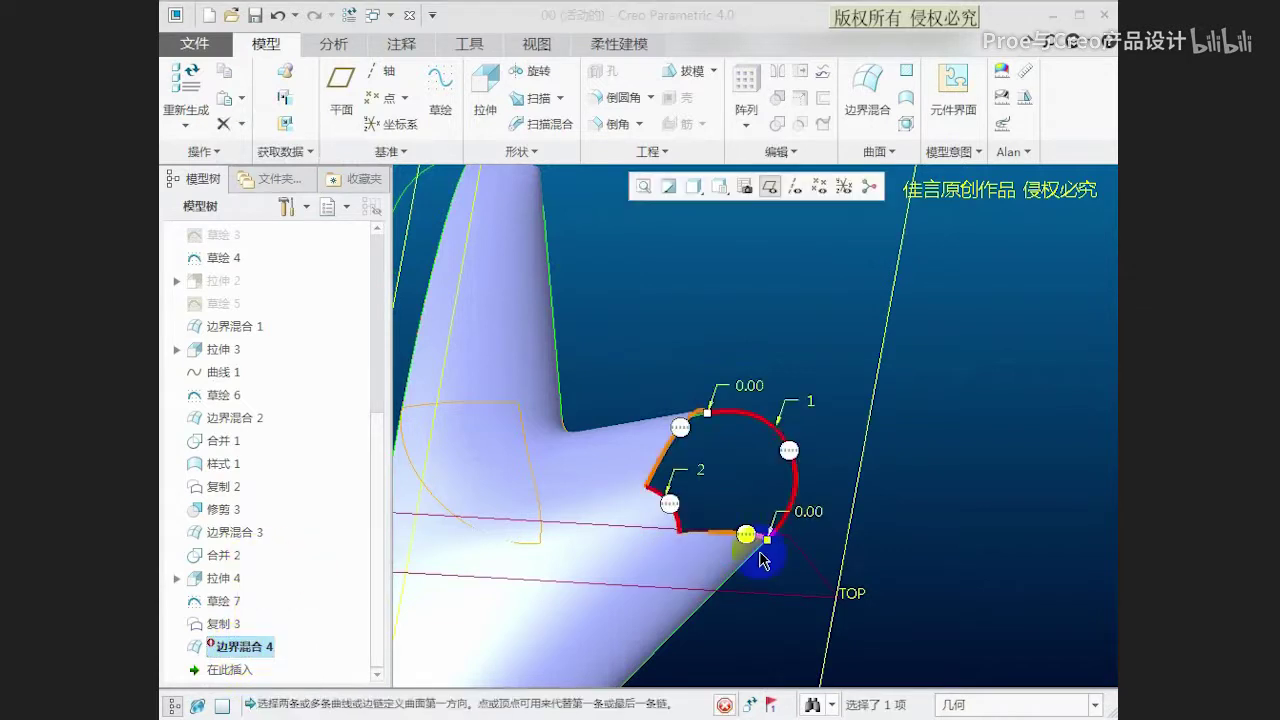
left_click(400, 98)
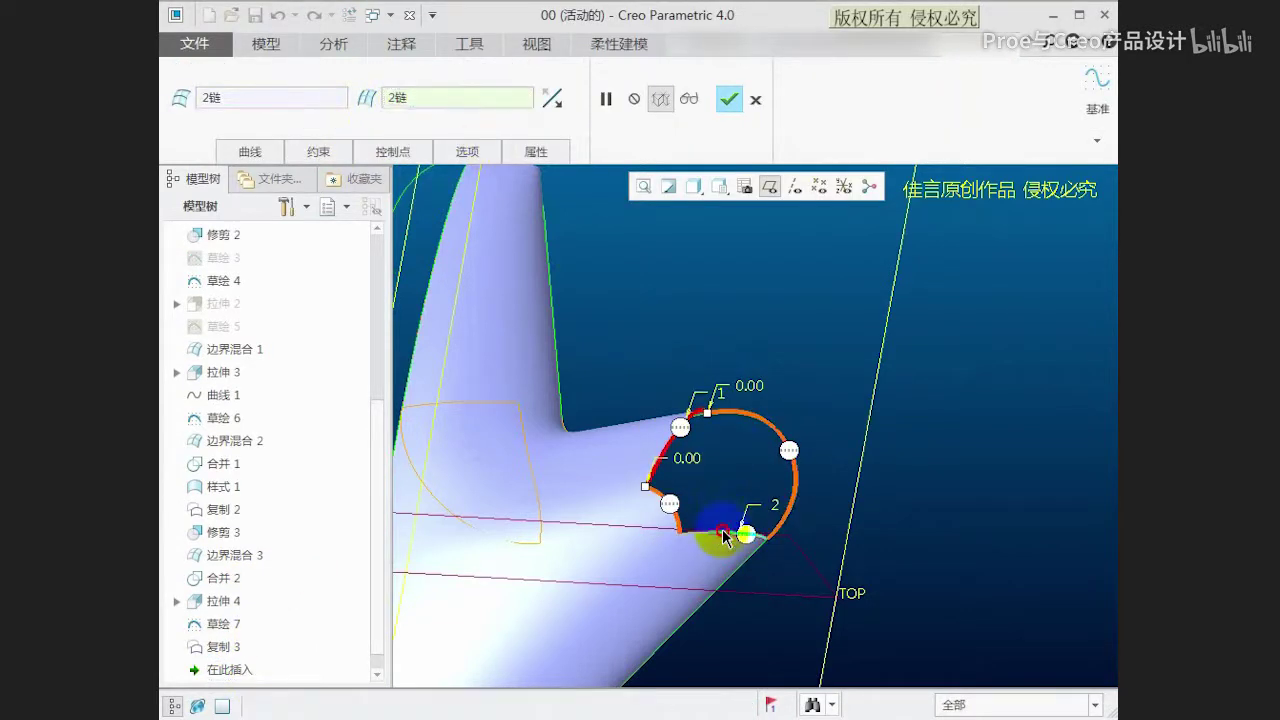
left_click(725, 537, "ctrl")
scroll(740, 510, "down", 2)
scroll(750, 486, "down", 2)
left_click(754, 451, "ctrl")
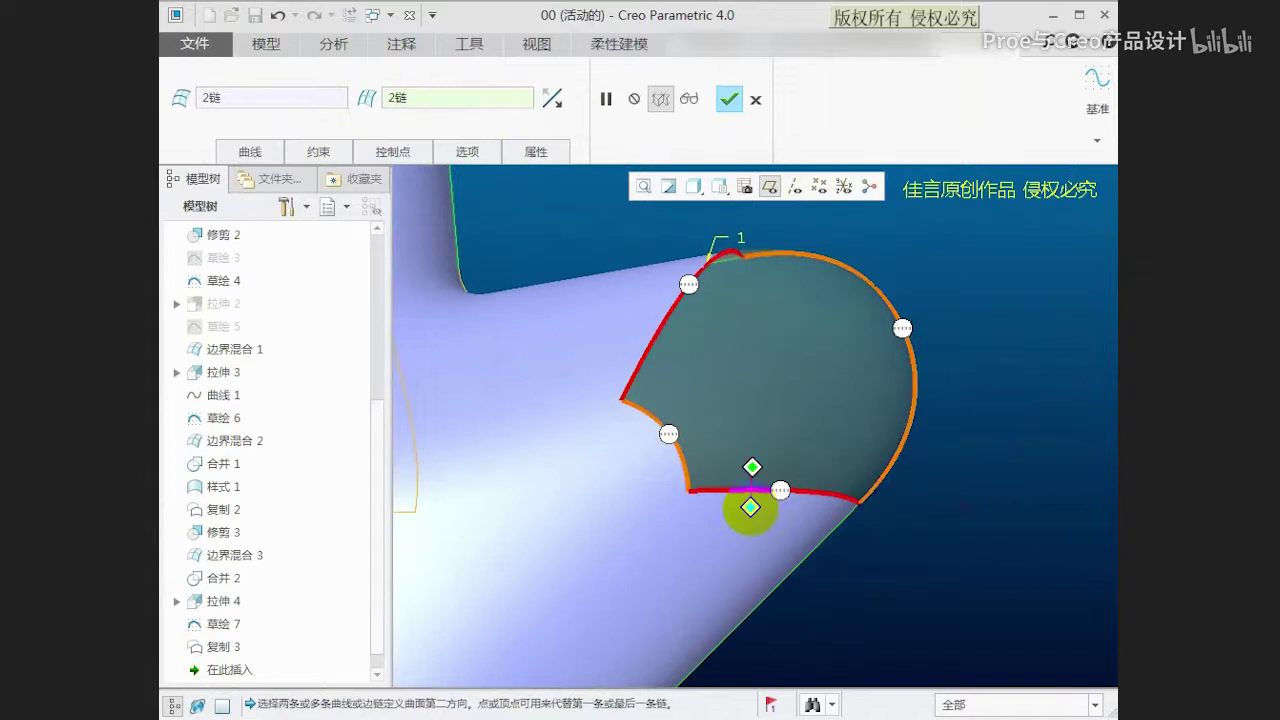
scroll(751, 374, "up", 2)
Step: Set the boundary conditions on the right, upper-left, bottom and left edges to Tangent
right_click(848, 368)
left_click(862, 410)
right_click(840, 368)
left_click(858, 397)
right_click(676, 340)
left_click(754, 407)
right_click(758, 453)
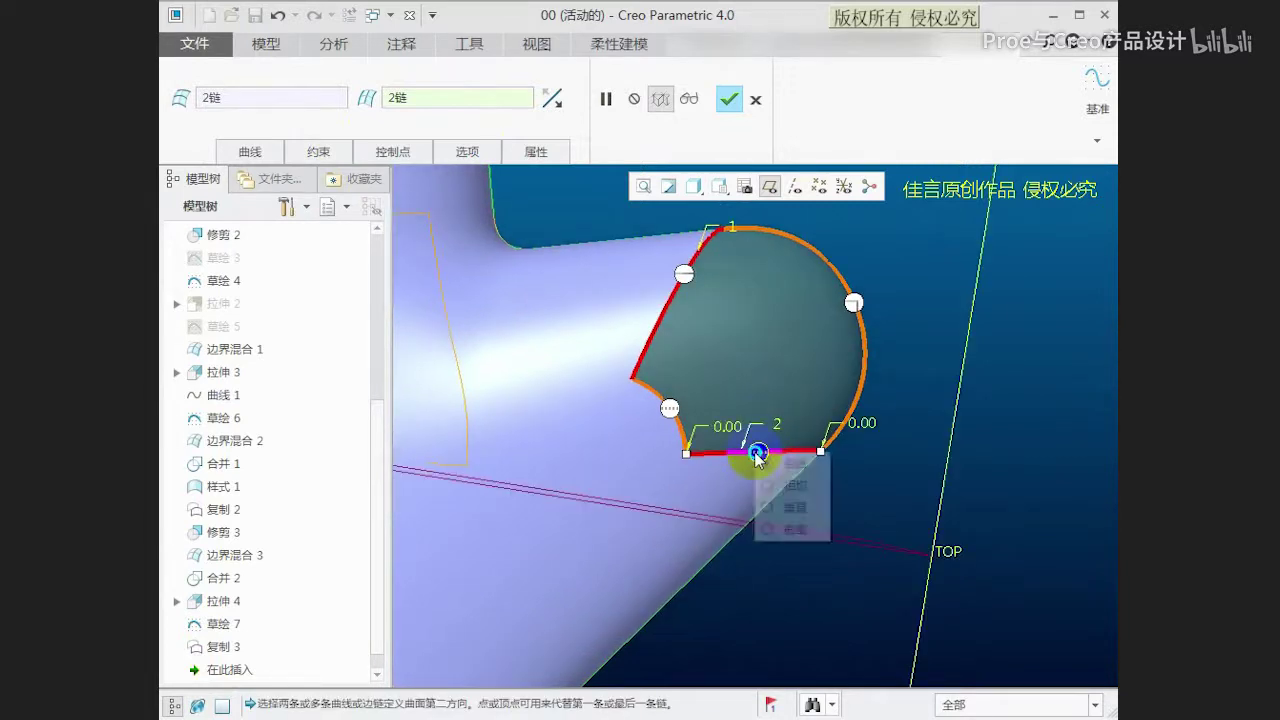
left_click(772, 478)
left_click(670, 409)
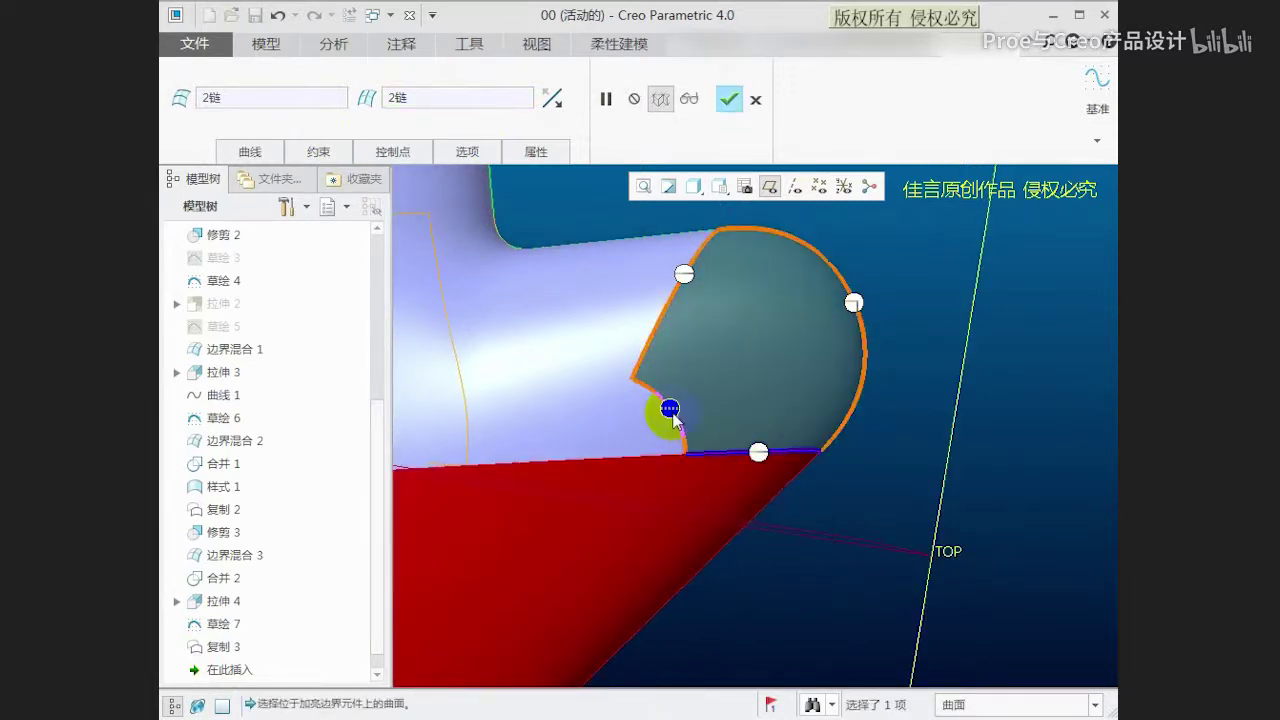
right_click(670, 409)
left_click(694, 437)
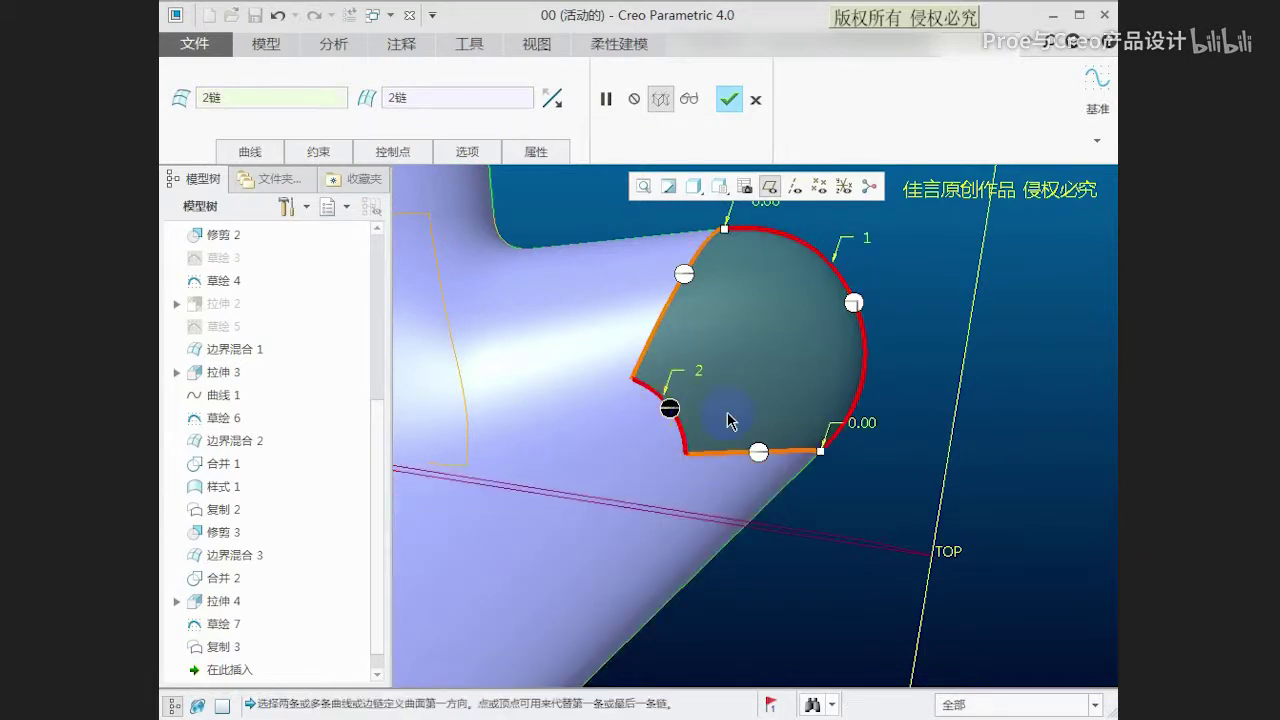
Step: Preview the blended patch and orbit around the filled opening
left_click(688, 99)
mouse_move(689, 237)
middle_mouse_down()
mouse_move(652, 388)
mouse_move(626, 423)
mouse_move(611, 420)
mouse_move(634, 420)
mouse_move(645, 400)
mouse_move(620, 400)
mouse_move(634, 437)
mouse_move(648, 405)
mouse_move(631, 423)
mouse_move(703, 420)
mouse_move(714, 391)
mouse_move(694, 440)
mouse_move(683, 391)
mouse_move(689, 437)
mouse_move(797, 451)
mouse_move(795, 417)
mouse_move(809, 414)
mouse_move(791, 442)
mouse_move(777, 434)
mouse_move(754, 454)
mouse_move(786, 434)
mouse_move(794, 391)
middle_mouse_up()
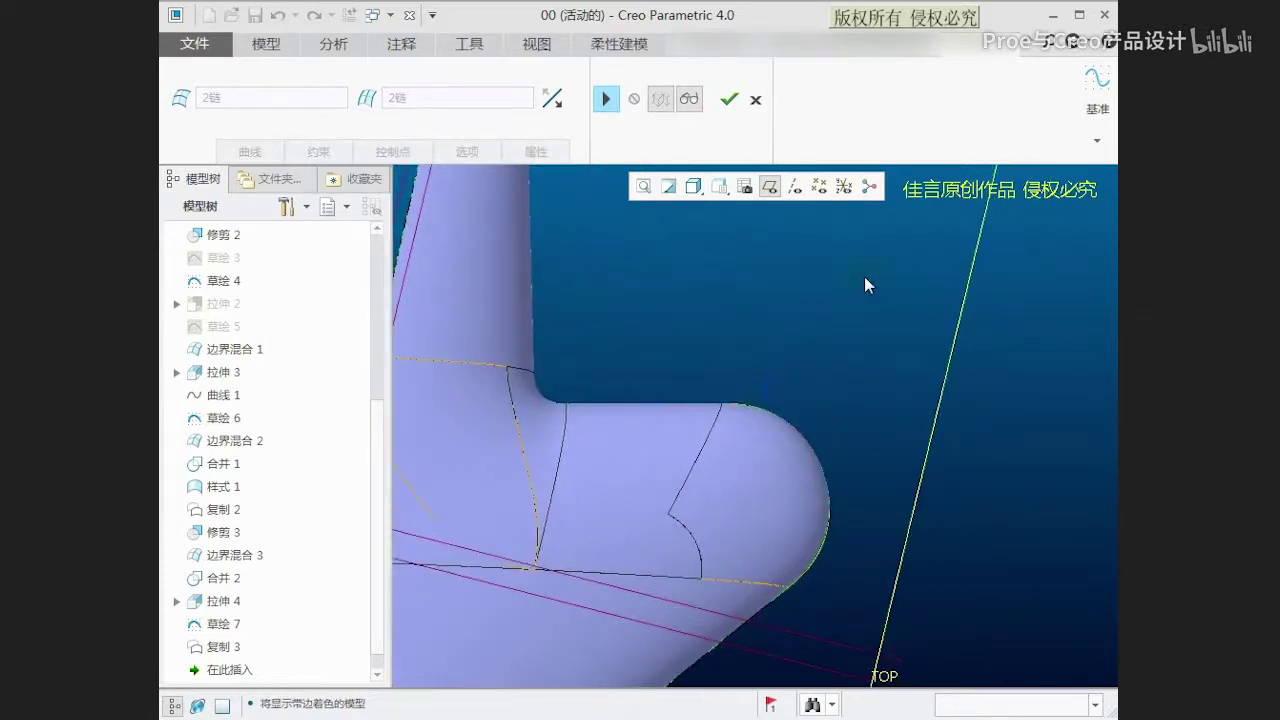
middle_click_drag(869, 277, 837, 231)
Step: Finish Boundary Blend 4 and orbit around the model to inspect the patch
left_click(729, 99)
mouse_move(878, 285)
middle_mouse_down()
mouse_move(848, 362)
mouse_move(777, 420)
mouse_move(789, 470)
middle_mouse_up()
scroll(789, 470, "down", 3)
scroll(823, 447, "up", 3)
scroll(791, 466, "down", 2)
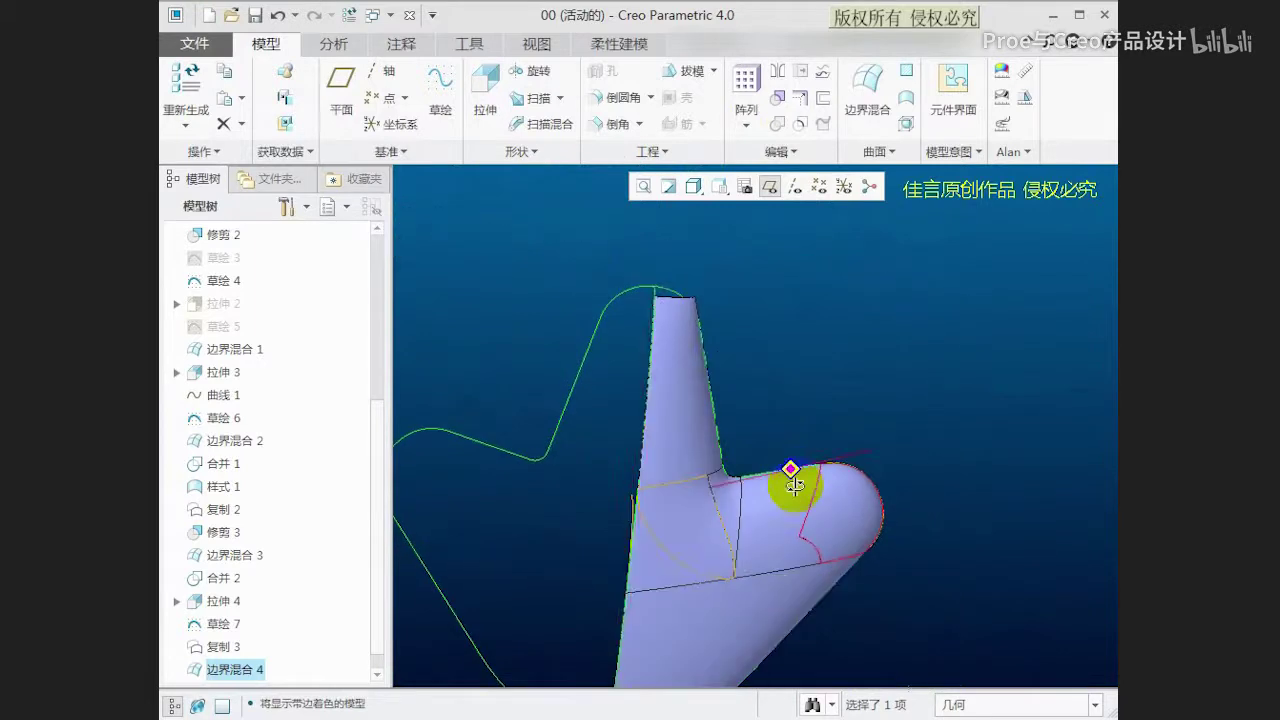
scroll(693, 350, "down", 2)
mouse_move(693, 350)
middle_mouse_down()
mouse_move(666, 349)
mouse_move(686, 349)
middle_mouse_up()
scroll(686, 349, "up", 2)
mouse_move(723, 400)
middle_mouse_down()
mouse_move(771, 337)
mouse_move(775, 292)
middle_mouse_up()
Step: Hide the datum planes and switch the display style to Hidden Line
left_click(769, 186)
scroll(668, 347, "down", 3)
scroll(677, 366, "down", 2)
mouse_move(677, 366)
middle_mouse_down()
mouse_move(680, 398)
mouse_move(571, 400)
middle_mouse_up()
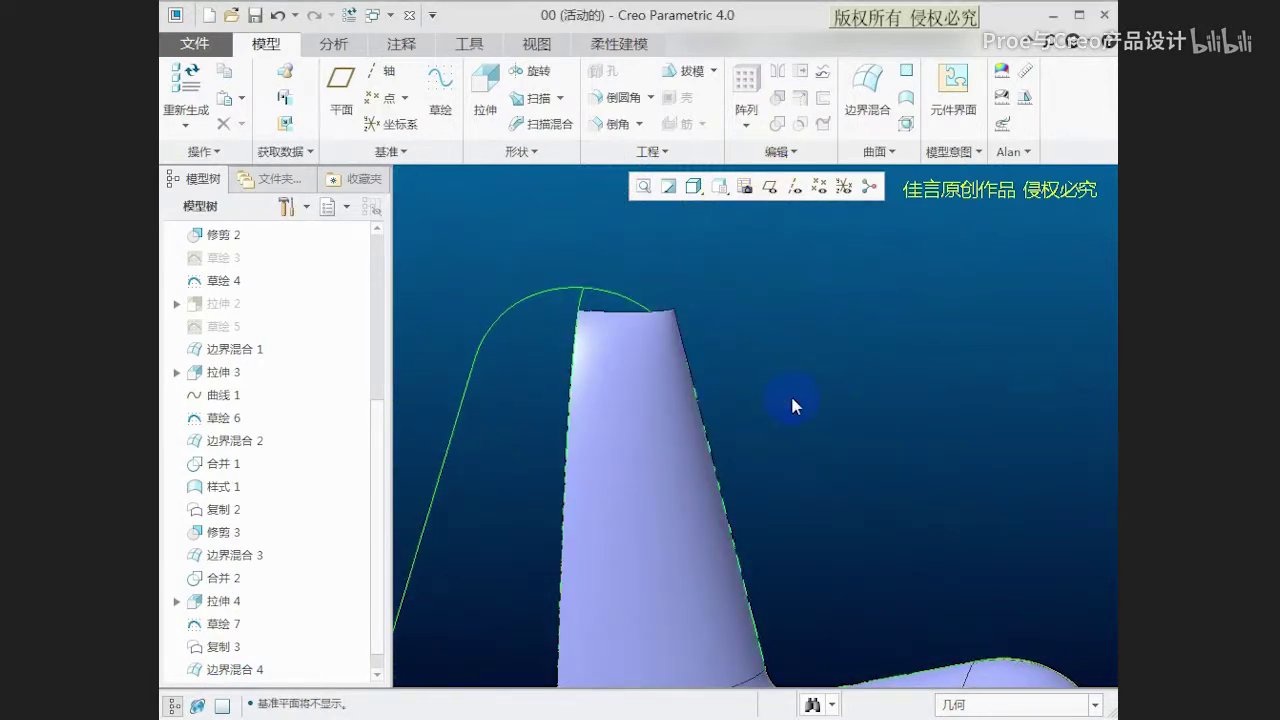
key("ctrl+5")
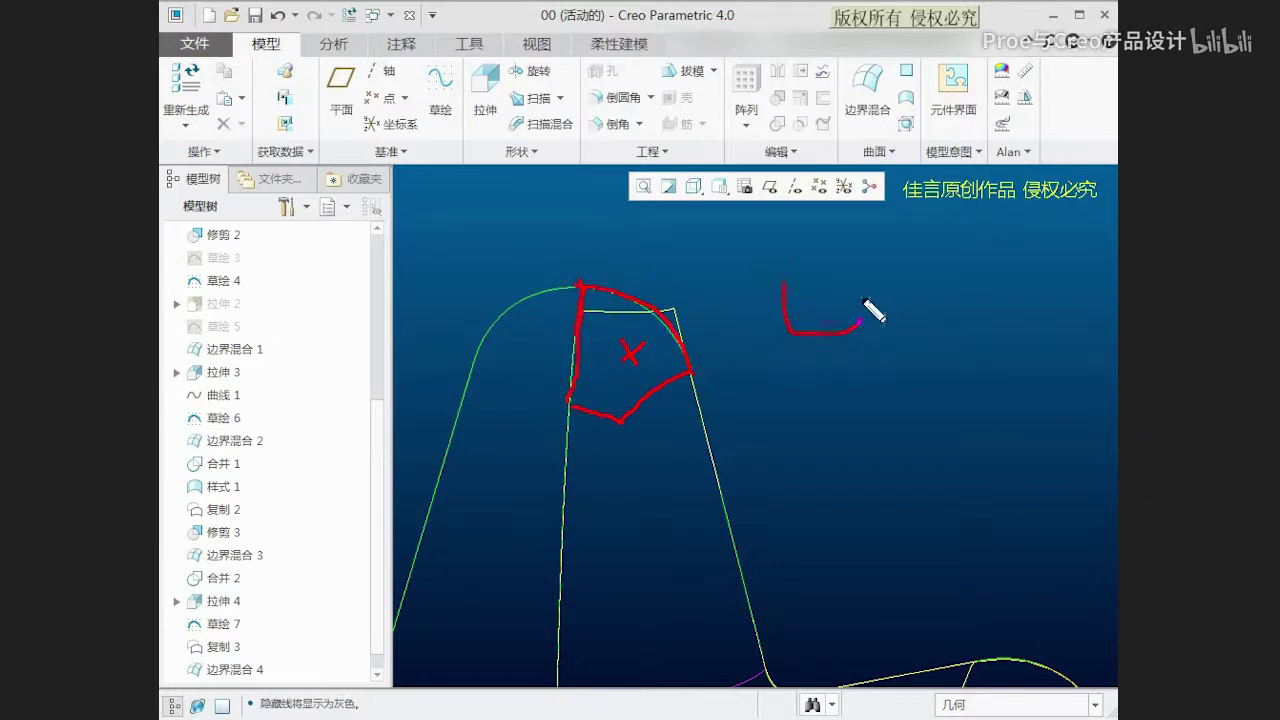
scroll(757, 443, "down", 2)
scroll(926, 580, "down", 2)
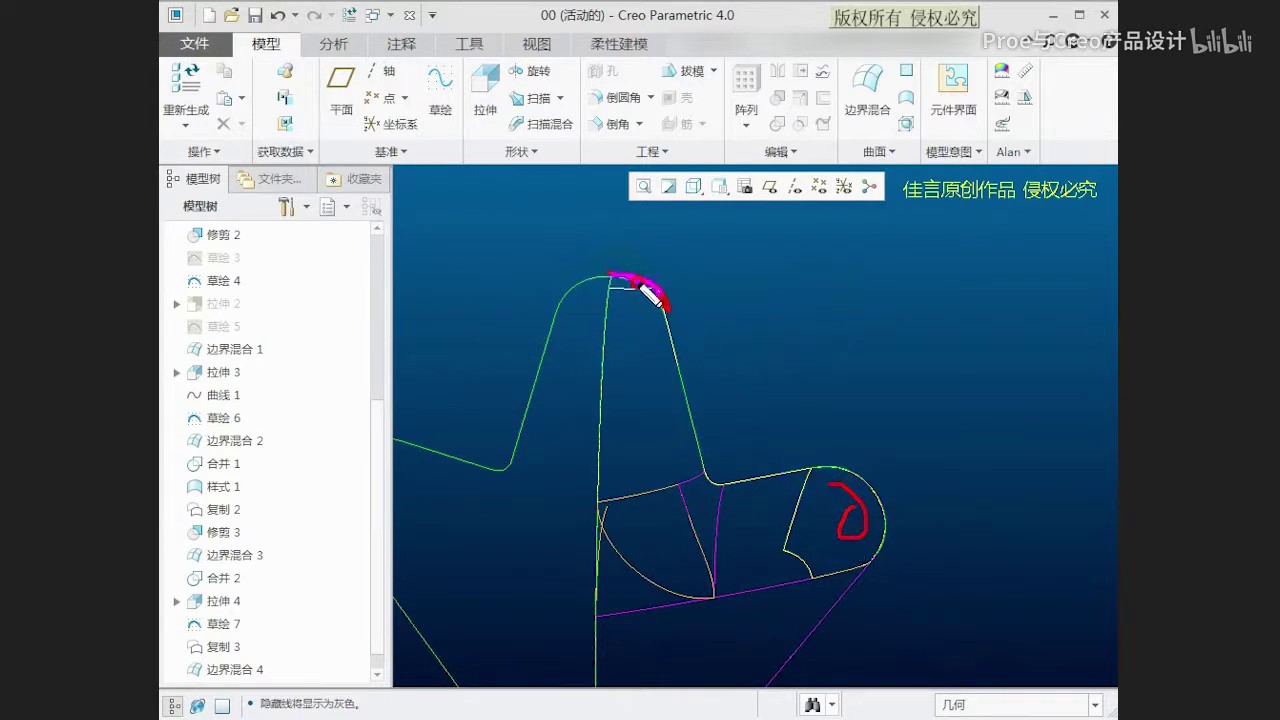
left_click(1000, 122)
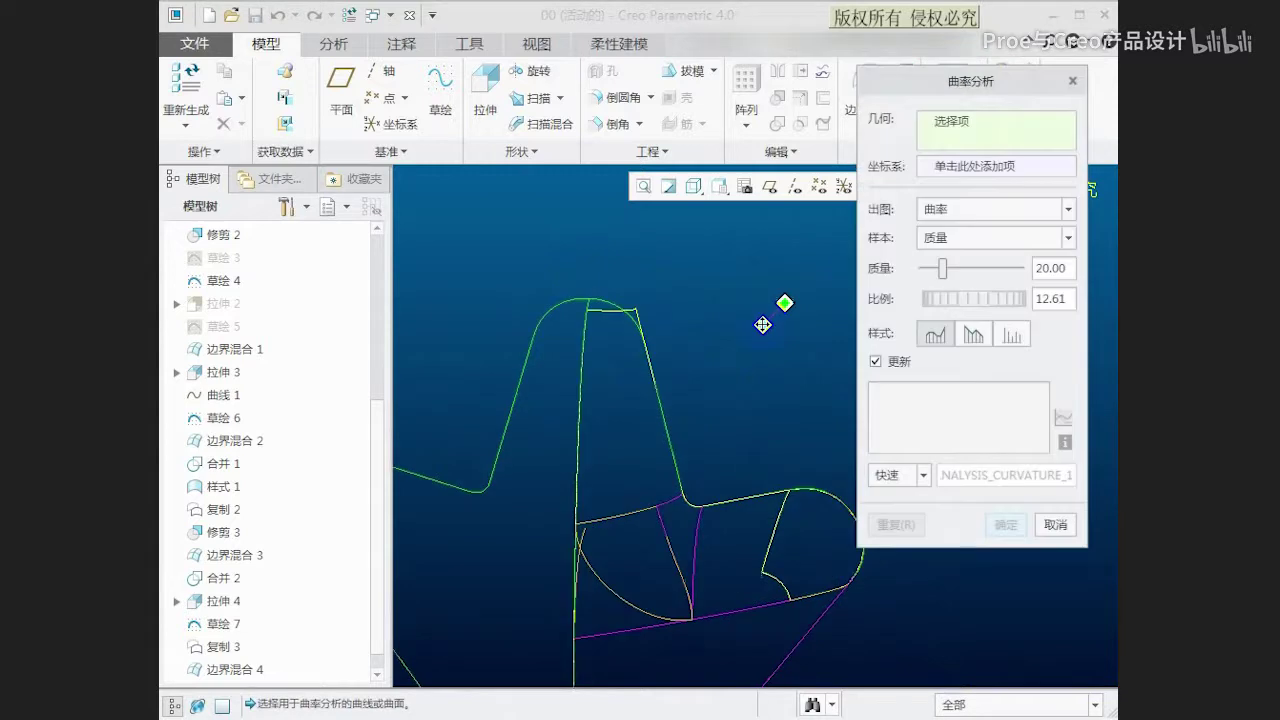
left_click(598, 320)
middle_click_drag(663, 409, 733, 495, "shift")
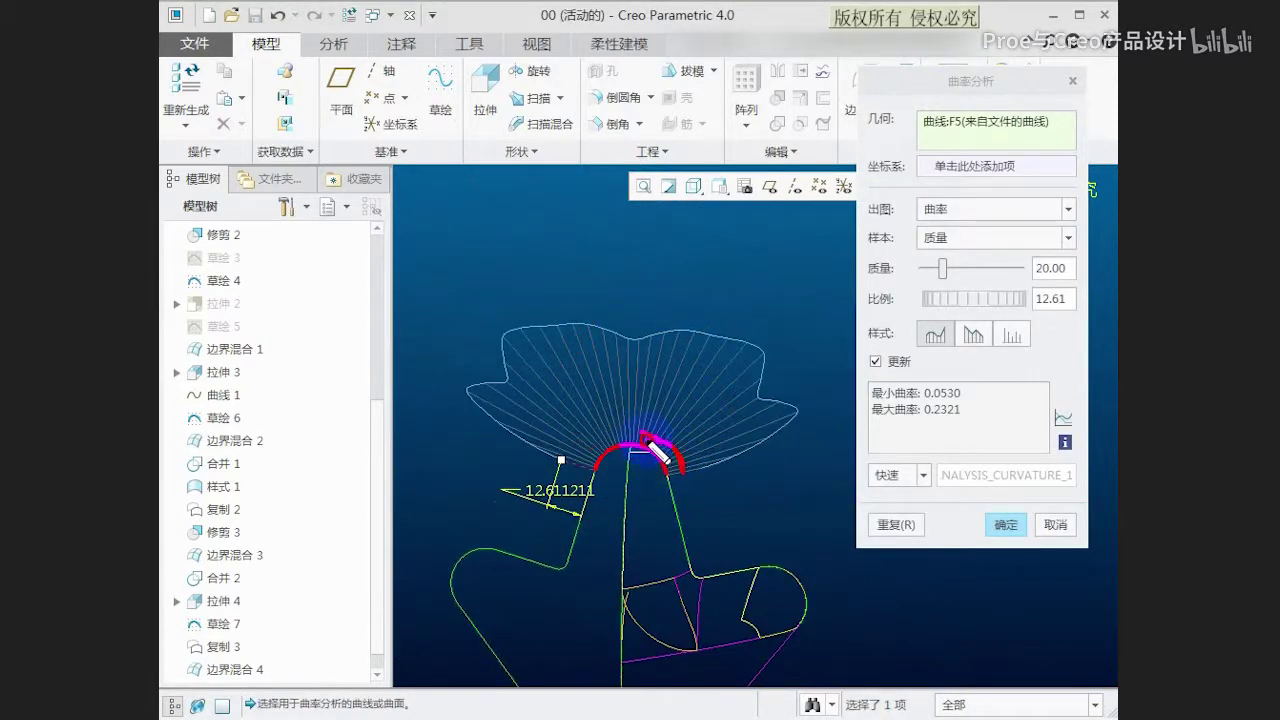
left_click(1008, 524)
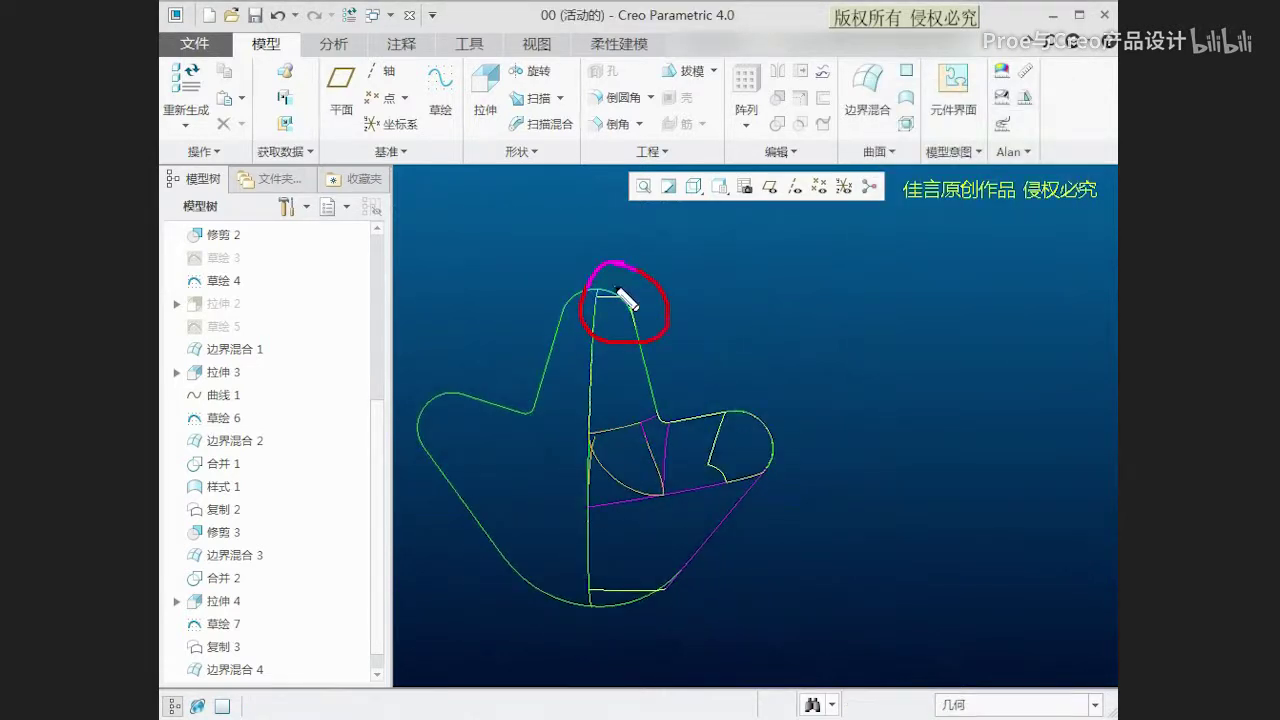
Step: Orbit the fin out of the flat view and switch the display to Shading With Edges (Ctrl+2)
middle_click_drag(607, 582, 706, 409)
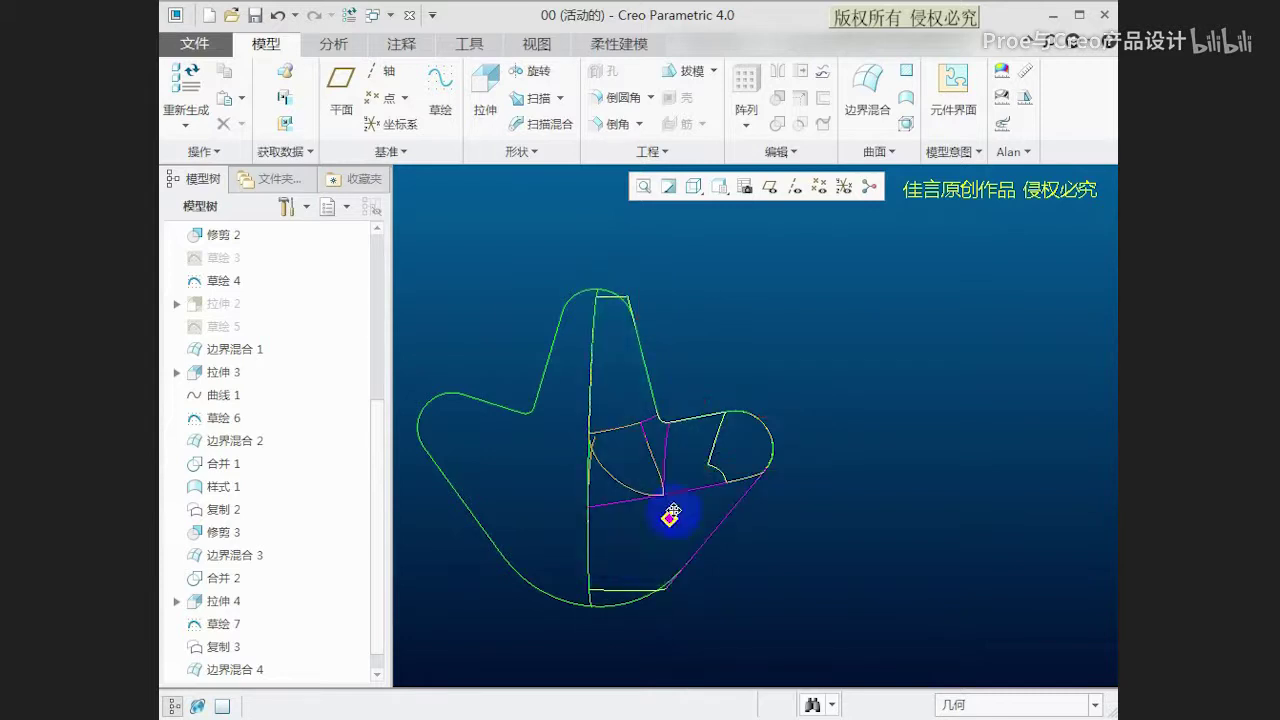
middle_click_drag(692, 455, 651, 608)
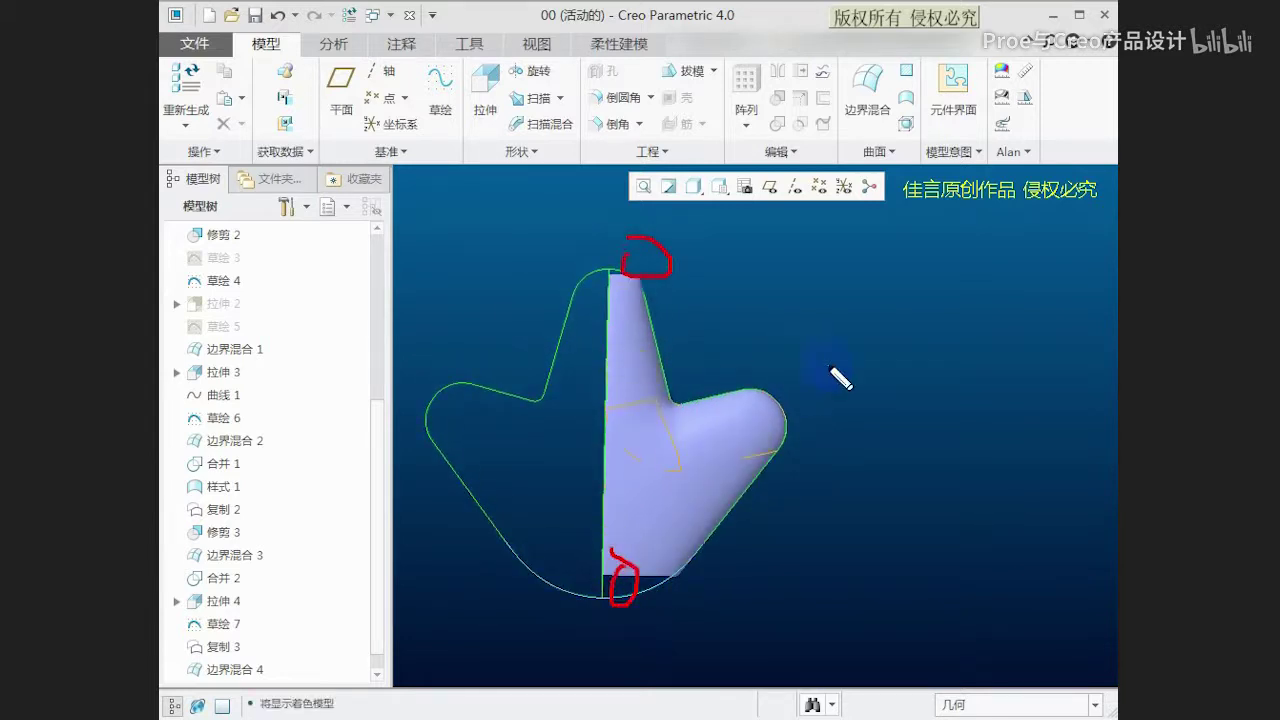
mouse_move(728, 456)
middle_mouse_down()
mouse_move(718, 476)
mouse_move(790, 465)
middle_mouse_up()
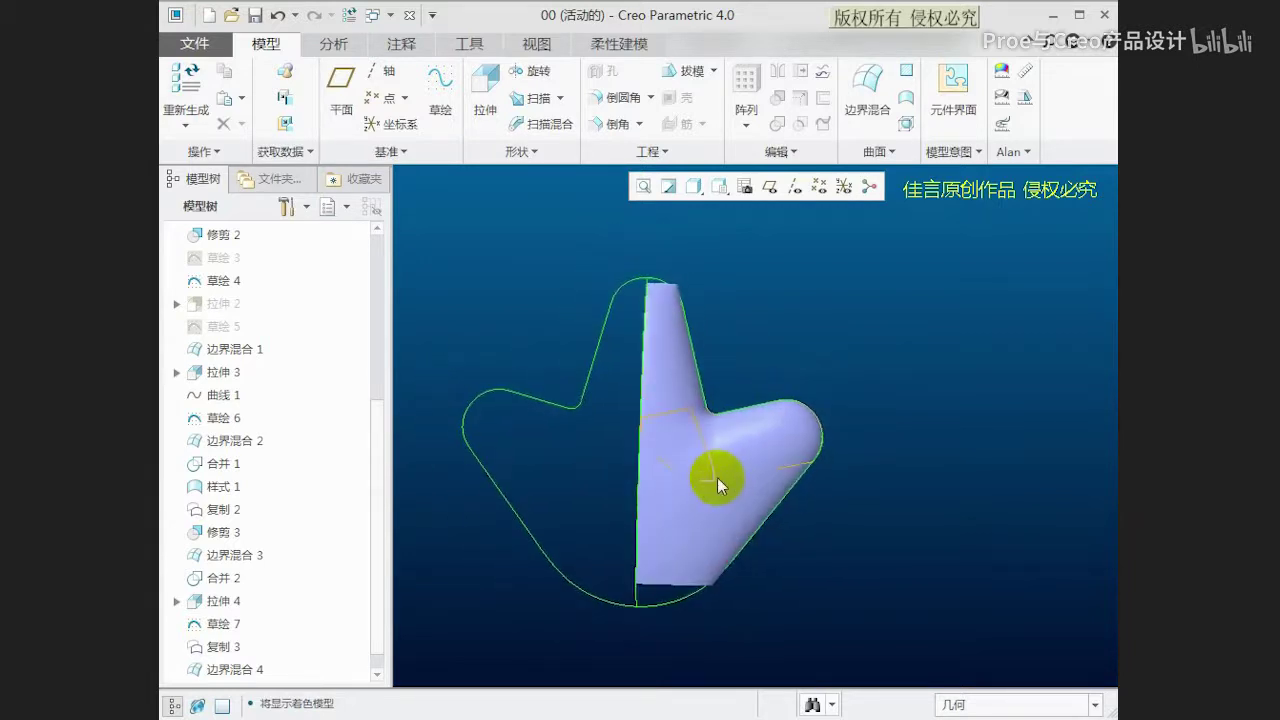
mouse_move(808, 459)
middle_mouse_down()
mouse_move(766, 457)
mouse_move(822, 459)
mouse_move(800, 451)
mouse_move(811, 433)
mouse_move(749, 437)
mouse_move(686, 337)
middle_mouse_up()
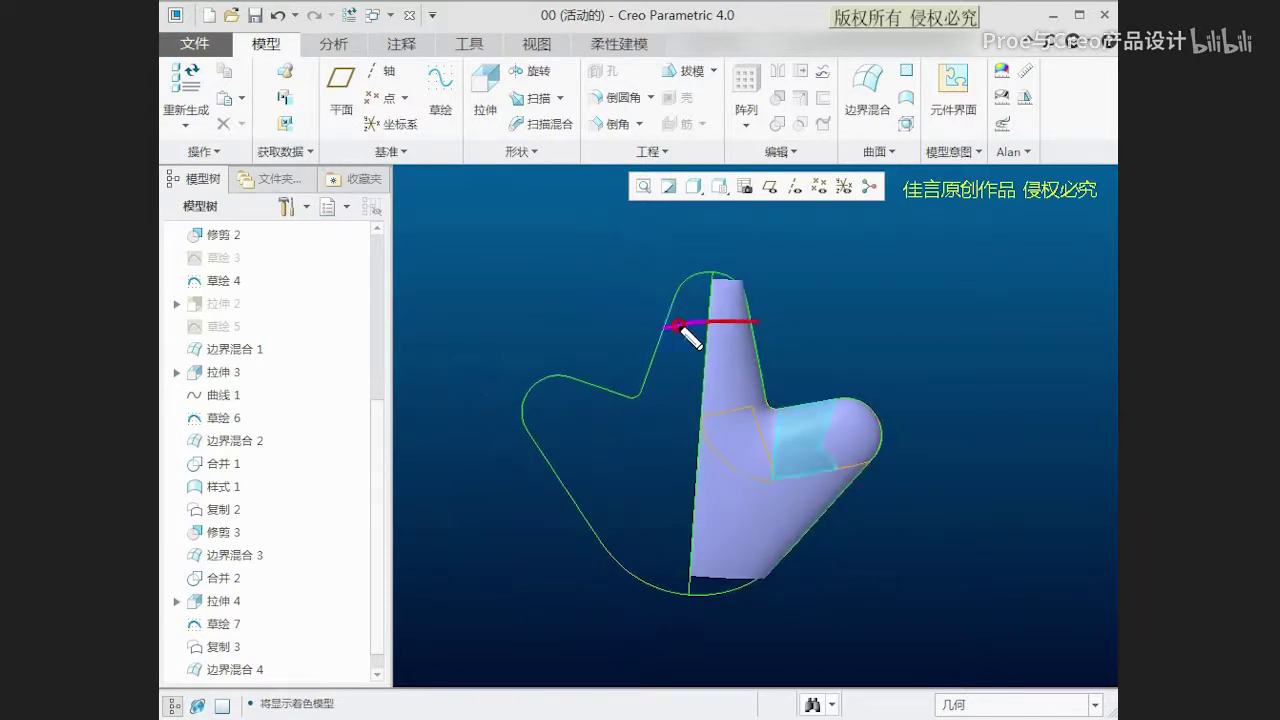
mouse_move(740, 405)
middle_mouse_down()
mouse_move(700, 434)
mouse_move(749, 434)
mouse_move(748, 420)
mouse_move(726, 421)
mouse_move(737, 414)
mouse_move(717, 436)
mouse_move(737, 451)
mouse_move(760, 420)
middle_mouse_up()
scroll(770, 437, "up", 1)
key("ctrl+2")
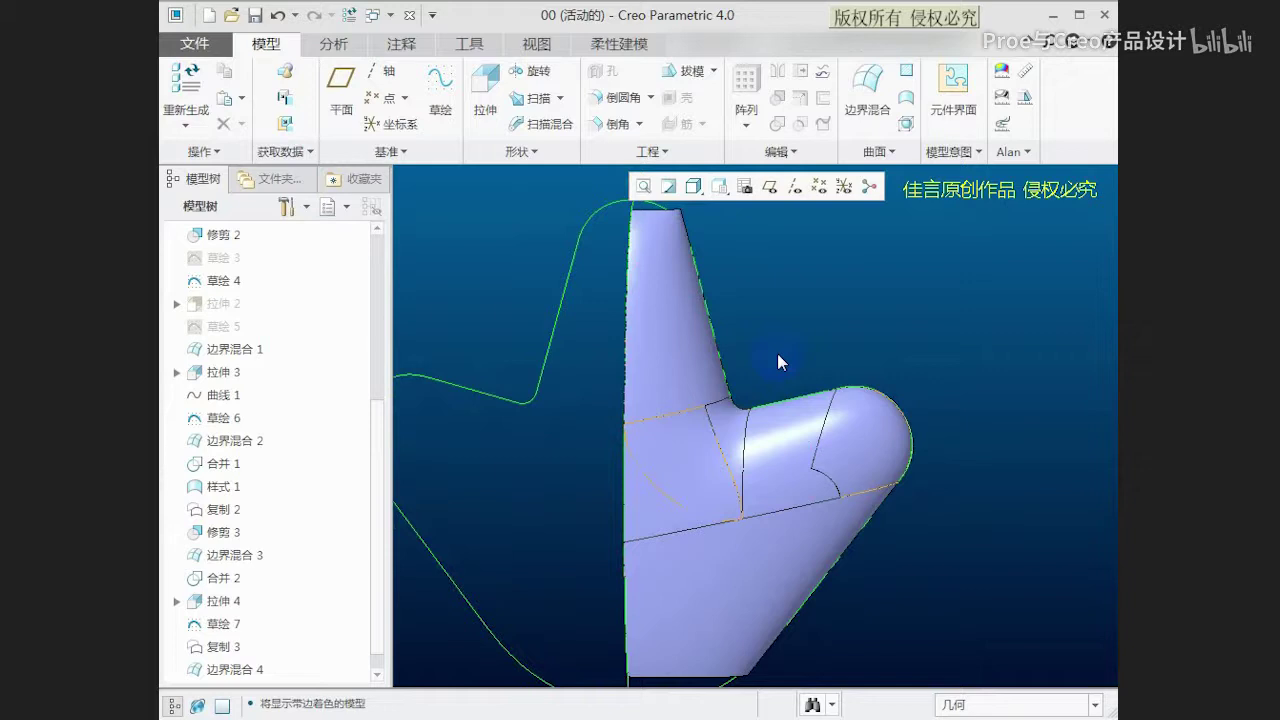
Step: Orbit, zoom and pan around Boundary Blend 4 to inspect how smoothly it blends into the notch
mouse_move(776, 387)
middle_mouse_down()
mouse_move(758, 398)
mouse_move(746, 374)
mouse_move(752, 420)
middle_mouse_up()
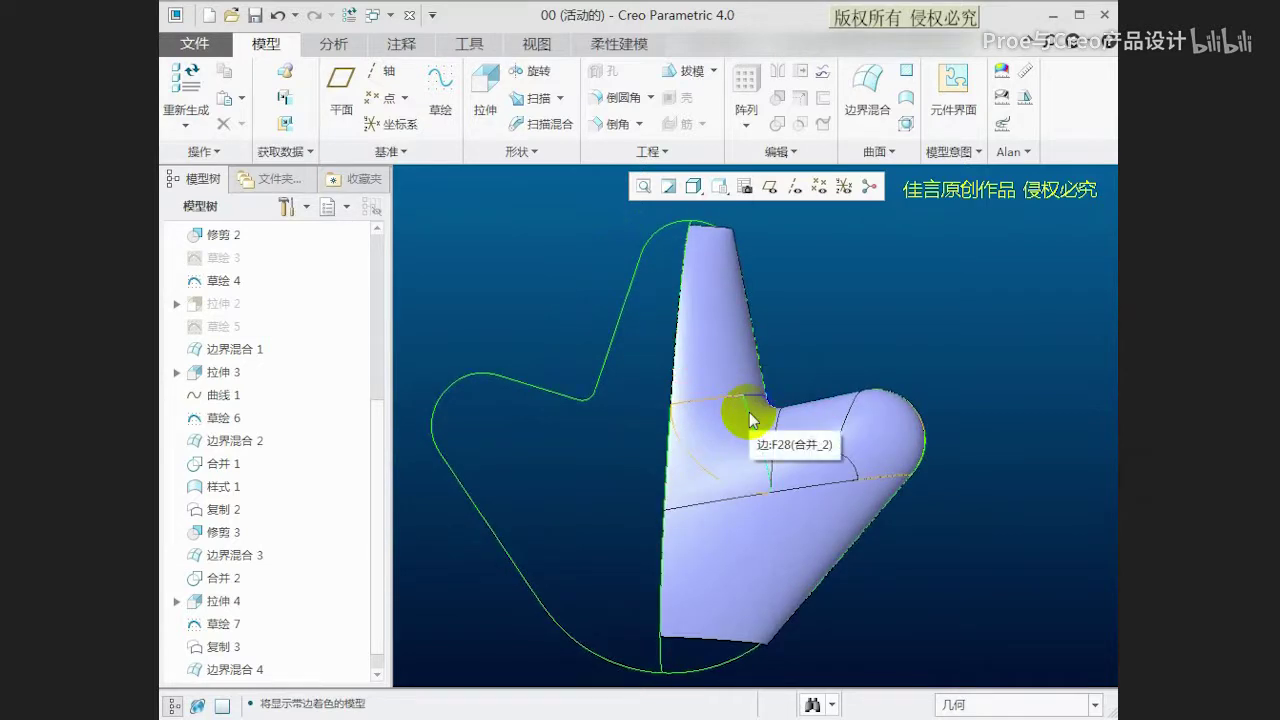
mouse_move(752, 409)
middle_mouse_down()
mouse_move(780, 409)
mouse_move(782, 437)
mouse_move(766, 410)
mouse_move(768, 430)
middle_mouse_up()
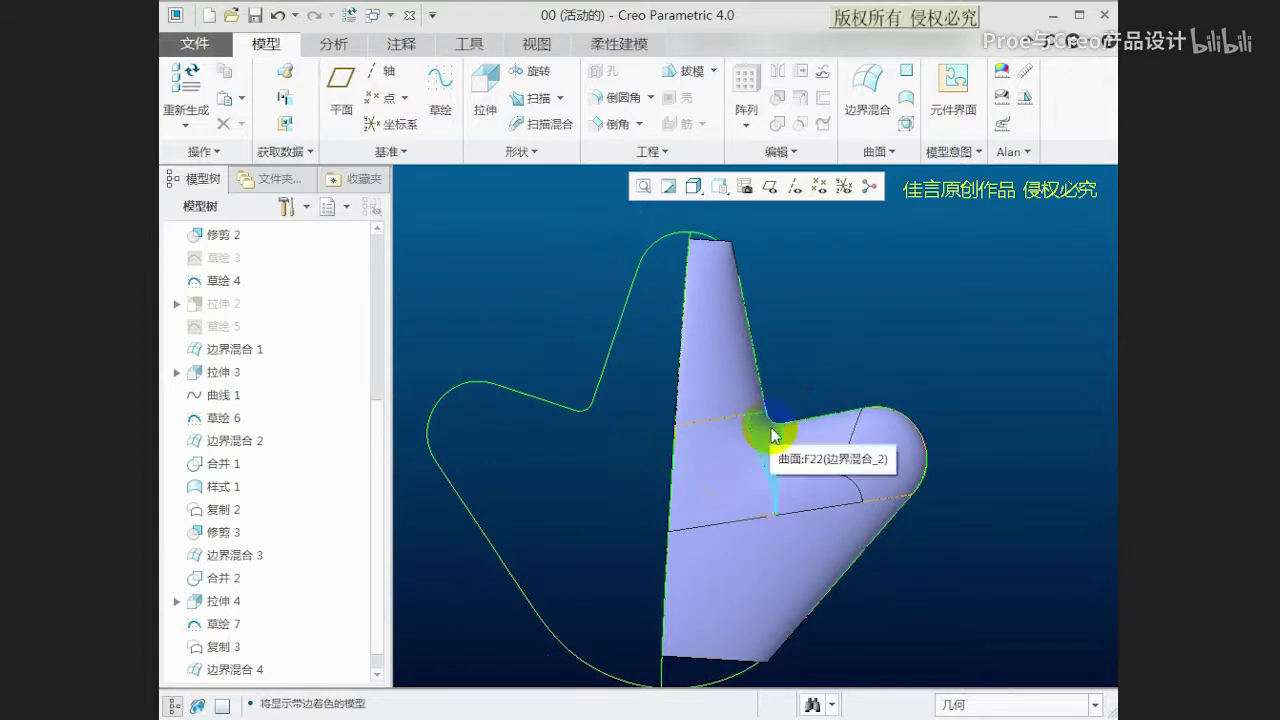
scroll(755, 432, "down", 2)
mouse_move(752, 433)
middle_mouse_down()
mouse_move(777, 432)
mouse_move(757, 423)
mouse_move(757, 449)
mouse_move(769, 410)
mouse_move(783, 428)
mouse_move(731, 443)
mouse_move(764, 424)
mouse_move(750, 420)
middle_mouse_up()
scroll(754, 429, "up", 2)
scroll(749, 443, "up", 1)
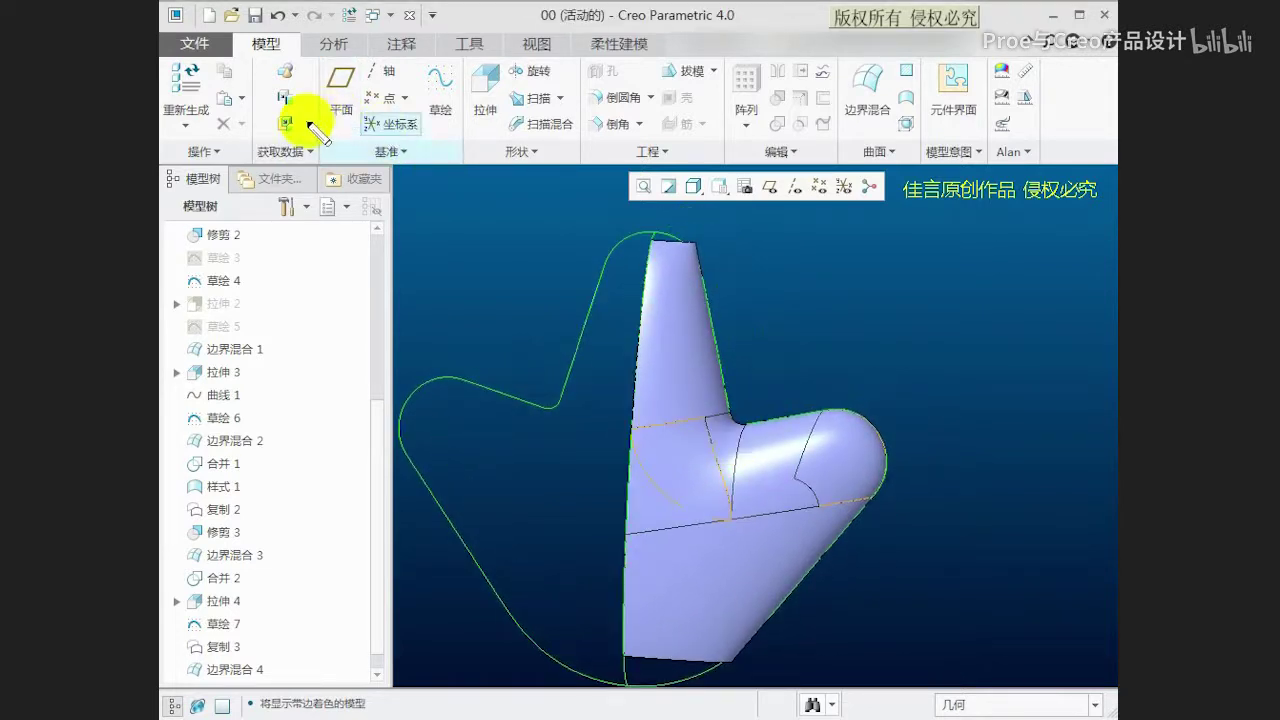
mouse_move(795, 365)
middle_mouse_down("shift")
mouse_move(776, 360)
mouse_move(791, 300)
mouse_move(780, 403)
mouse_move(766, 389)
mouse_move(752, 428)
mouse_move(757, 330)
mouse_move(834, 355)
middle_mouse_up("shift")
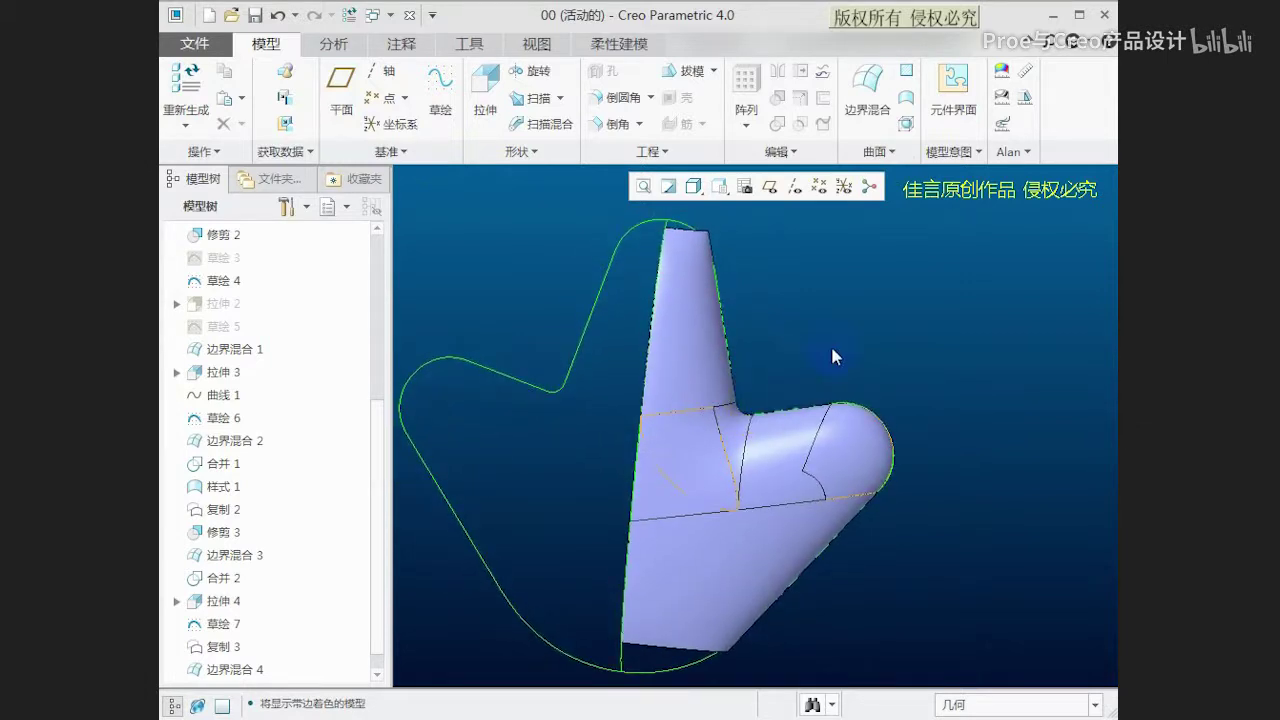